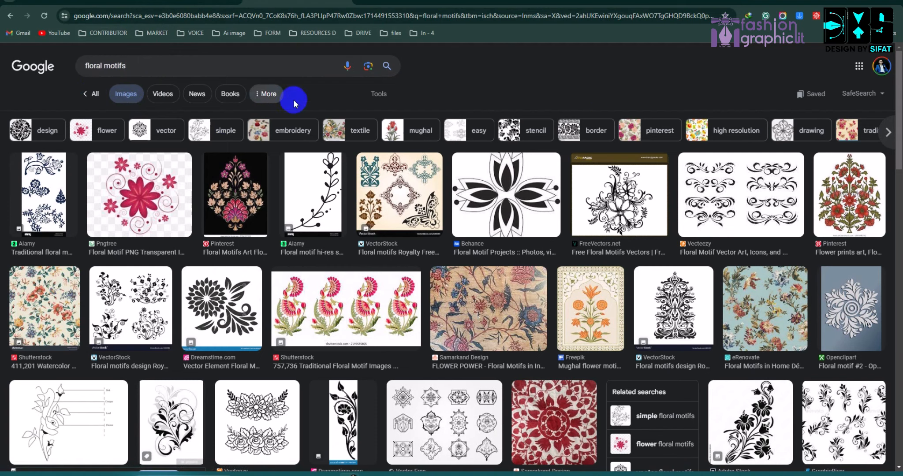
Filter the "floral motifs" image results to large images only
click(373, 93)
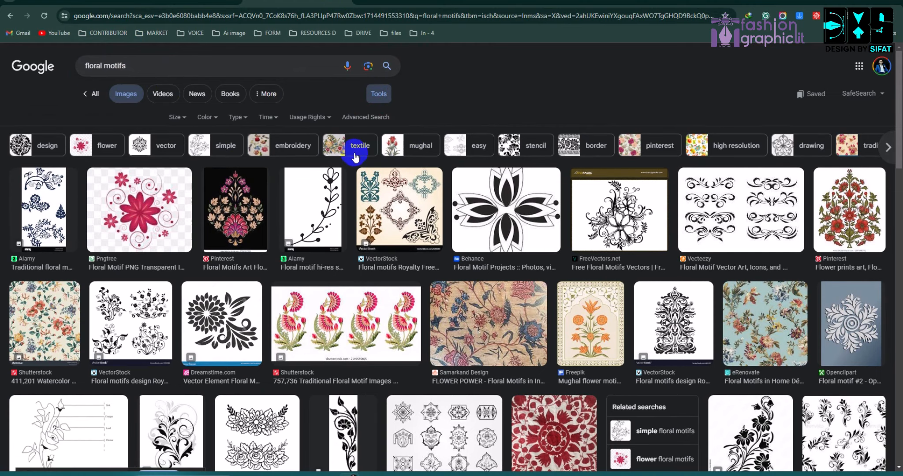
click(178, 117)
click(190, 150)
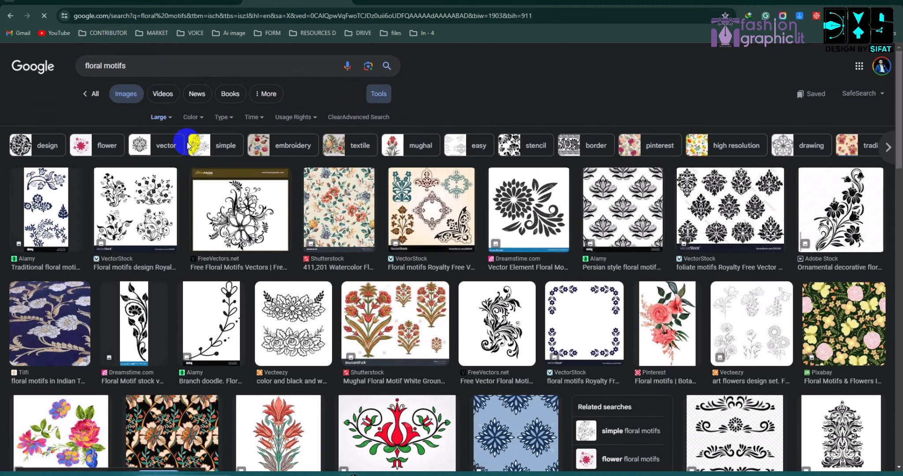
Browse the filtered results and preview the multicoloured Alamy flower motif on a white background
mouse_move(508, 187)
scroll(546, 236, down, 3)
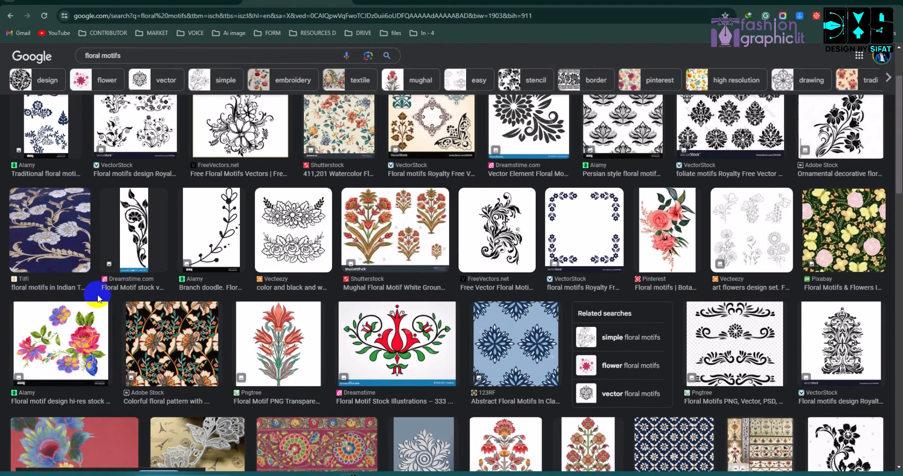
click(83, 355)
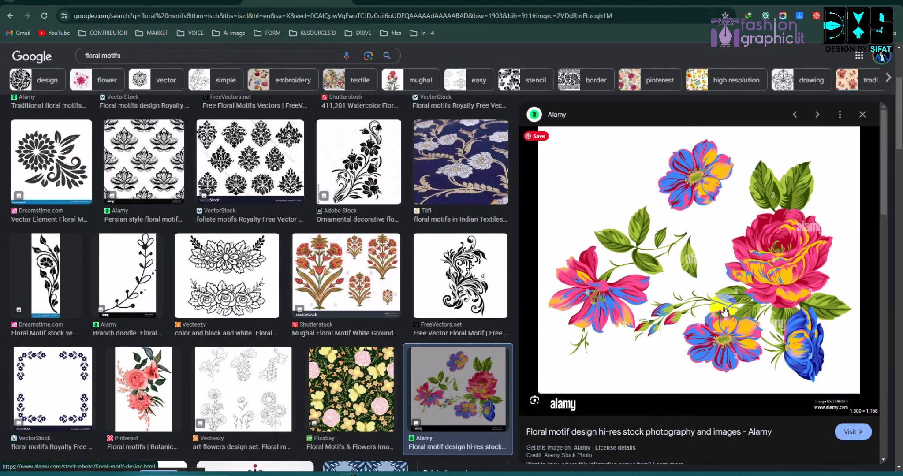
Review the Fashion Graphic Design Master Course outline in the published document, and return to the image results
click(84, 1)
scroll(273, 326, down, 2)
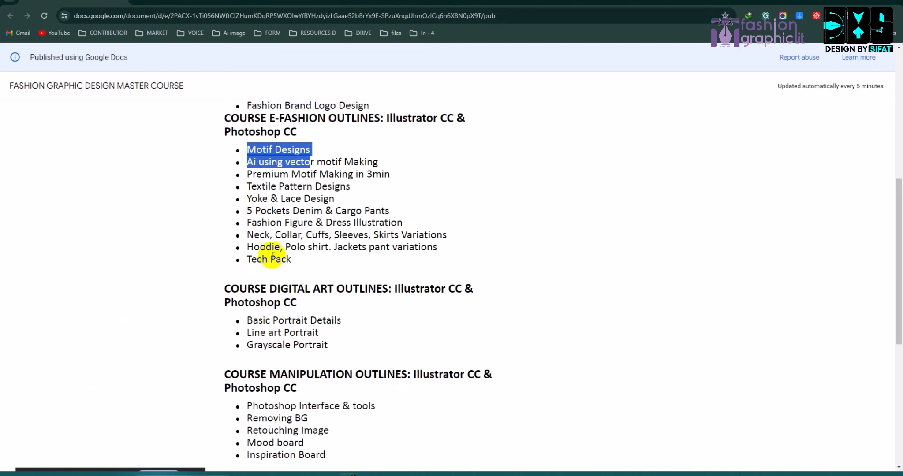
scroll(242, 246, down, 2)
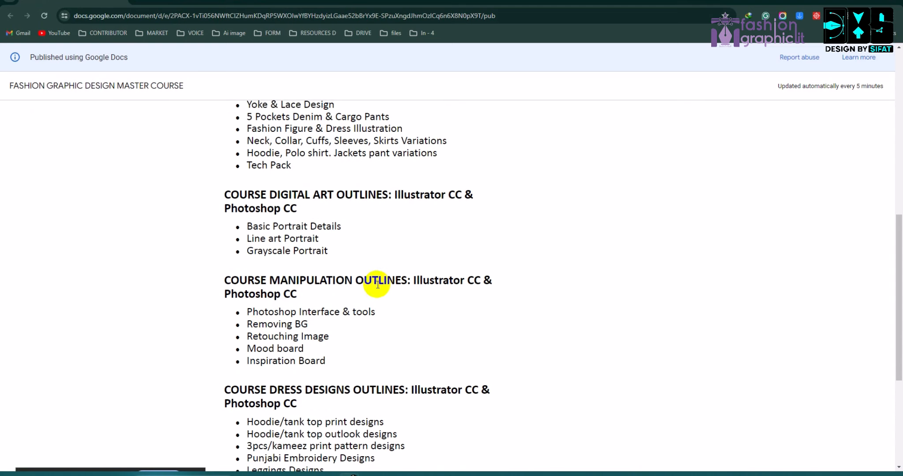
scroll(377, 284, down, 4)
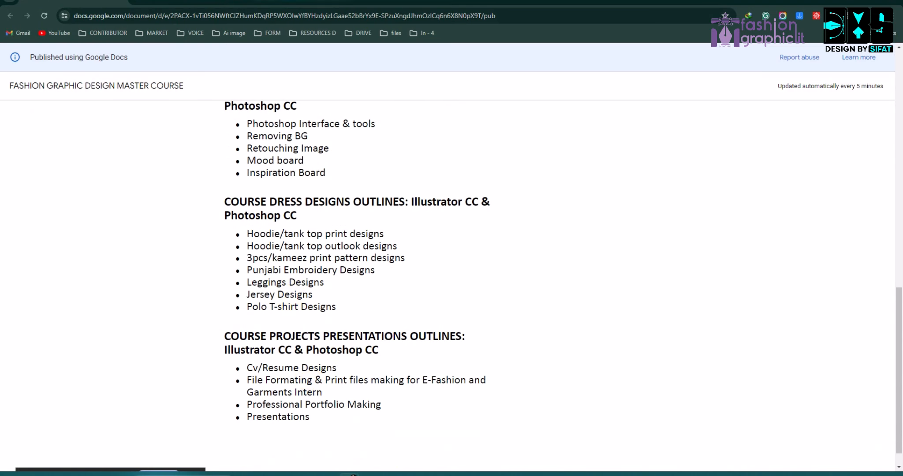
click(298, 1)
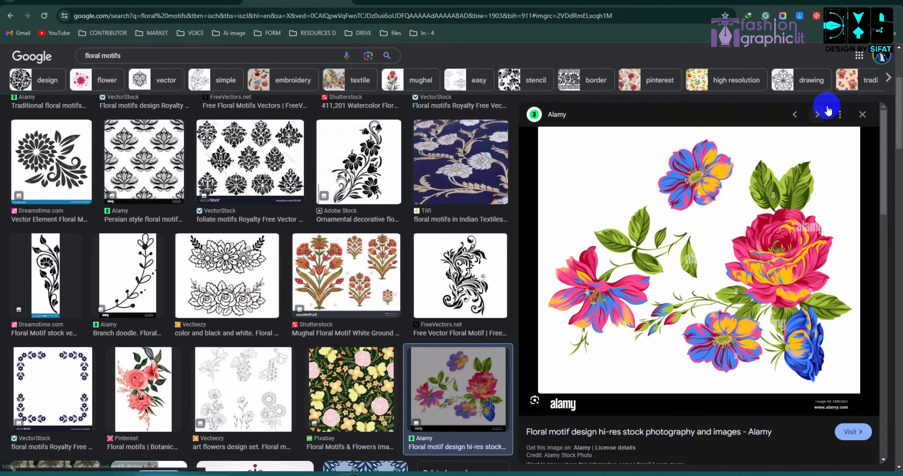
Close the open preview, view the Mughal floral motif from Shutterstock, and look through the other motif results
click(862, 114)
scroll(516, 245, up, 2)
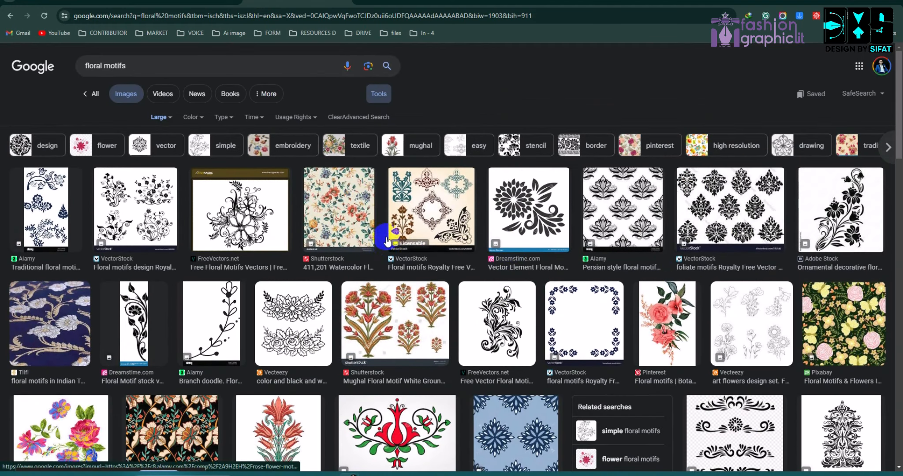
click(406, 309)
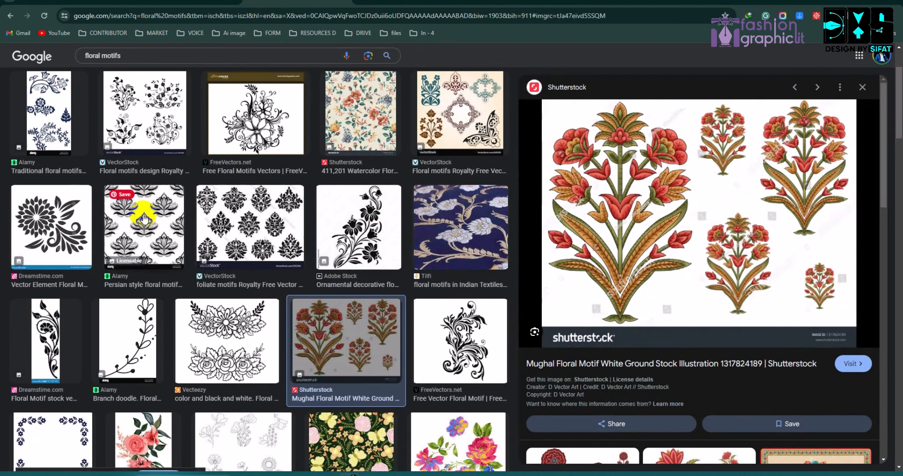
scroll(238, 317, down, 3)
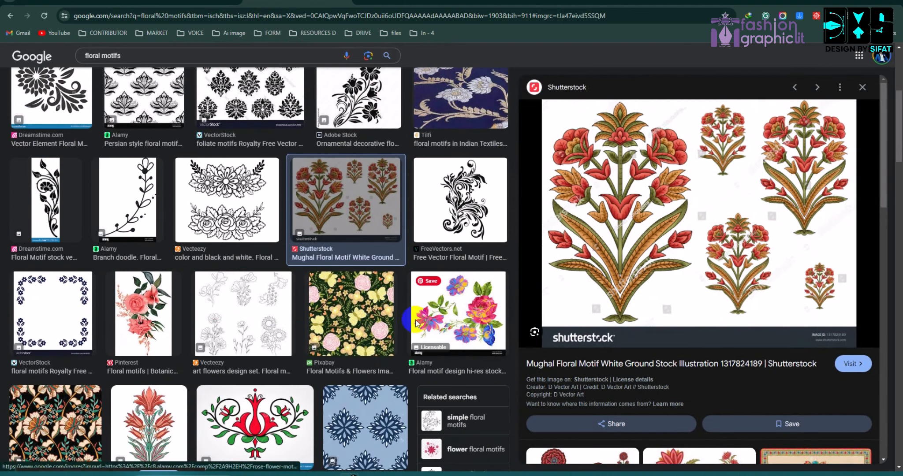
scroll(174, 351, down, 3)
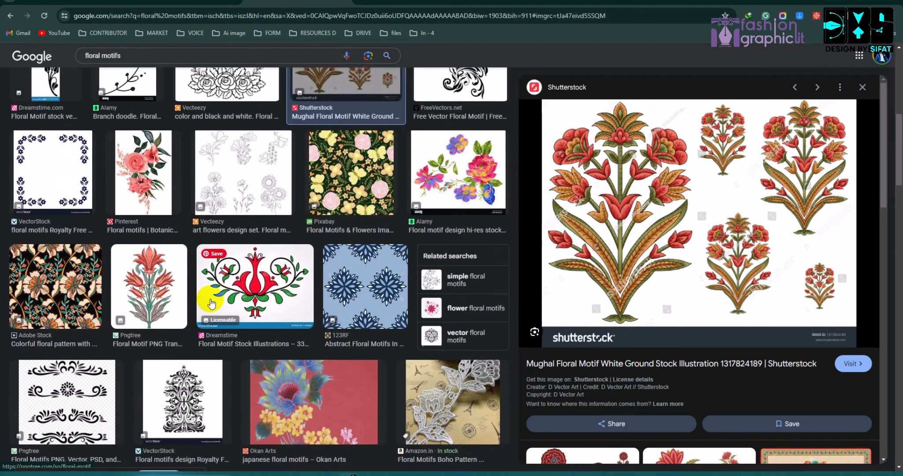
scroll(432, 230, up, 7)
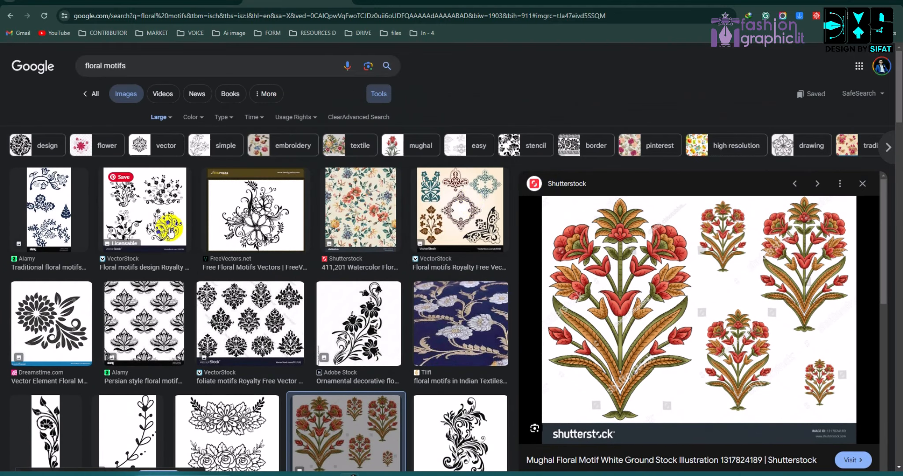
Preview the dark blue traditional floral motifs from Alamy and copy that image
click(48, 192)
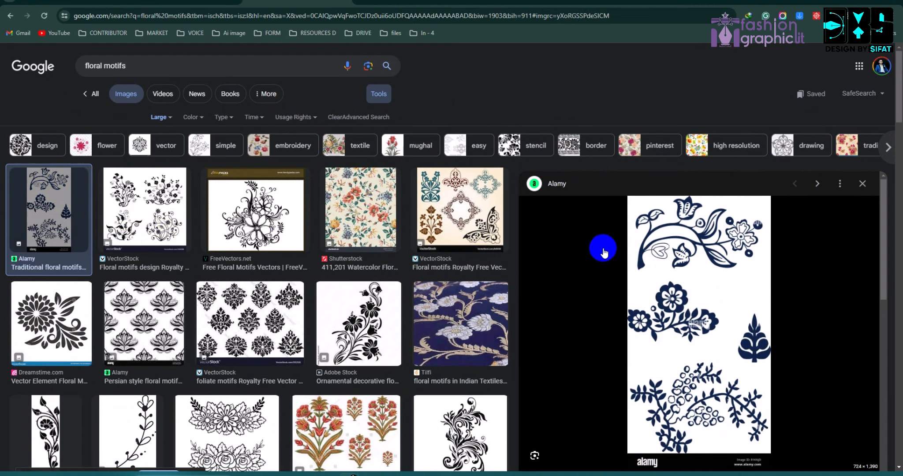
click(692, 272)
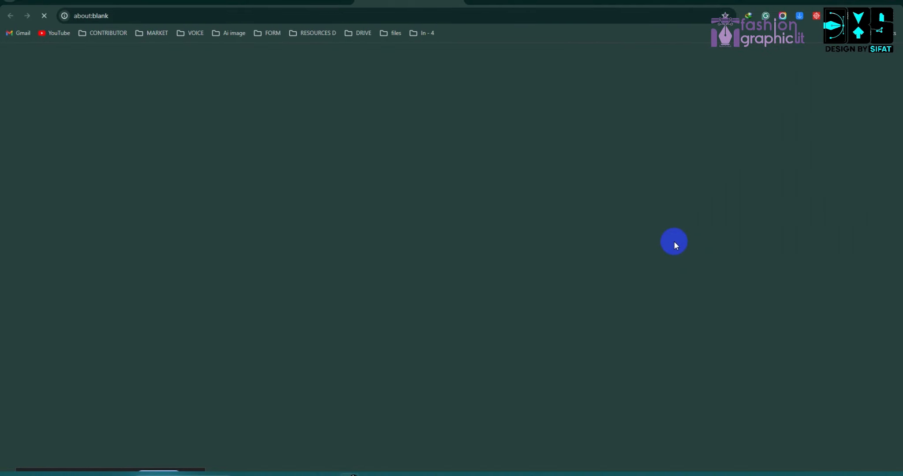
click(457, 1)
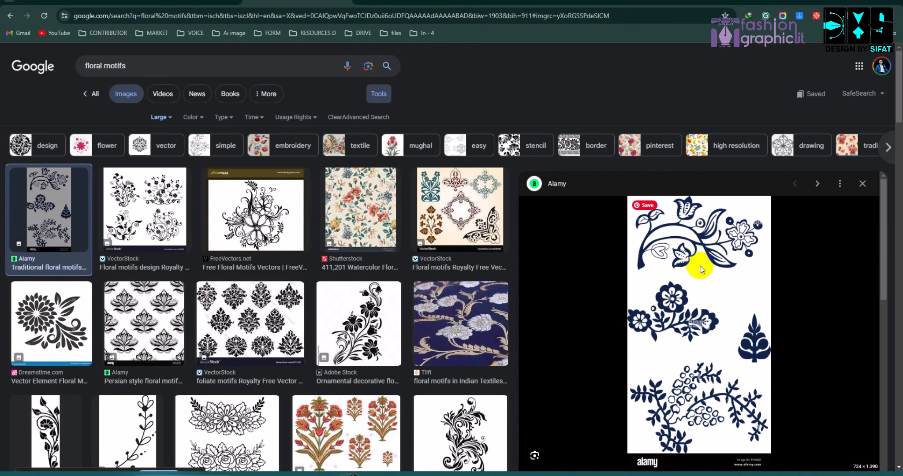
right_click(694, 251)
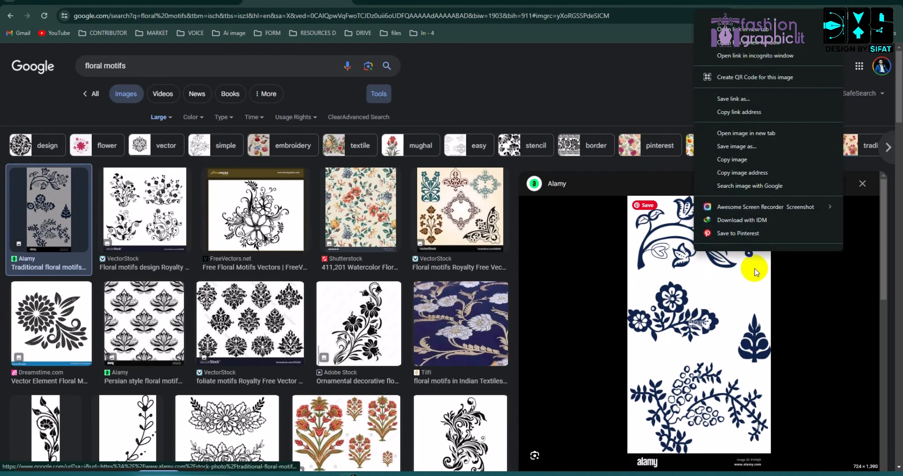
click(738, 160)
Switch to Illustrator and paste the copied motif image into the blank document
click(394, 469)
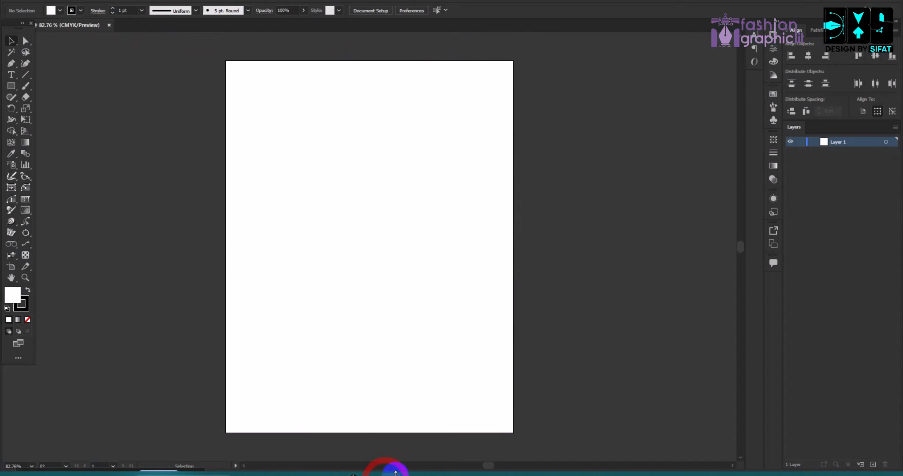
key(ctrl+v)
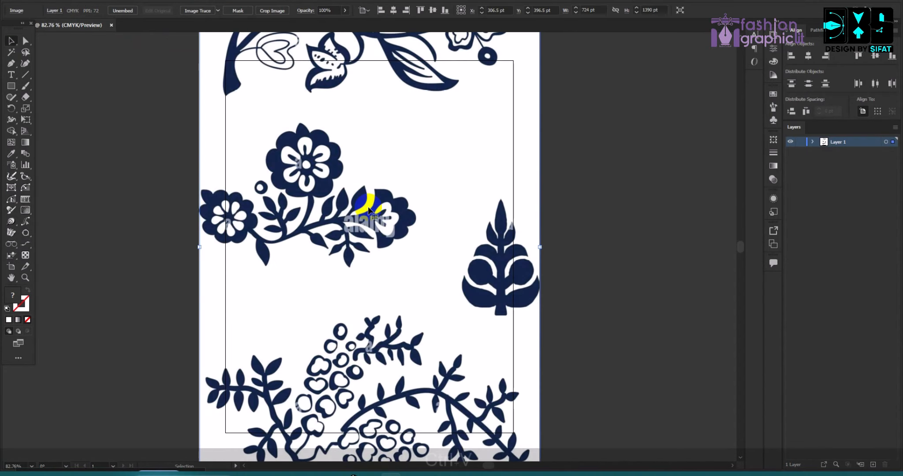
Centre the pasted image on the artboard and scale it proportionally to about 387 by 744 pt so it fits
scroll(396, 201, down, 2)
click(808, 56)
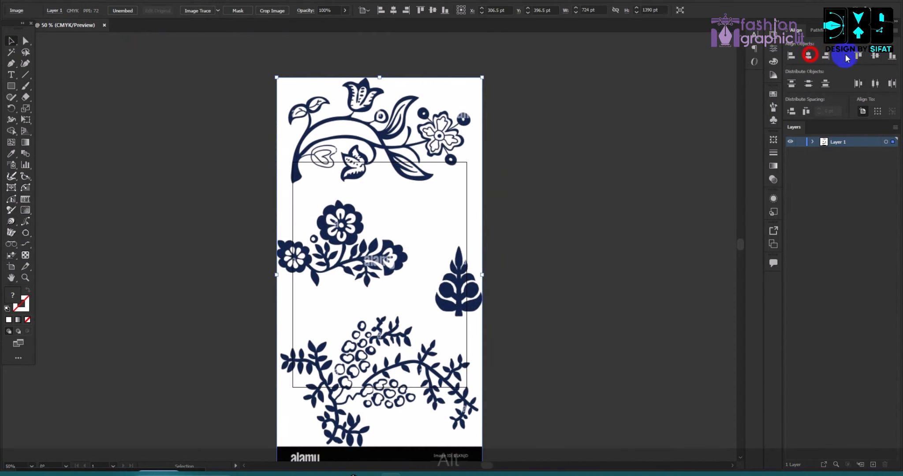
click(875, 55)
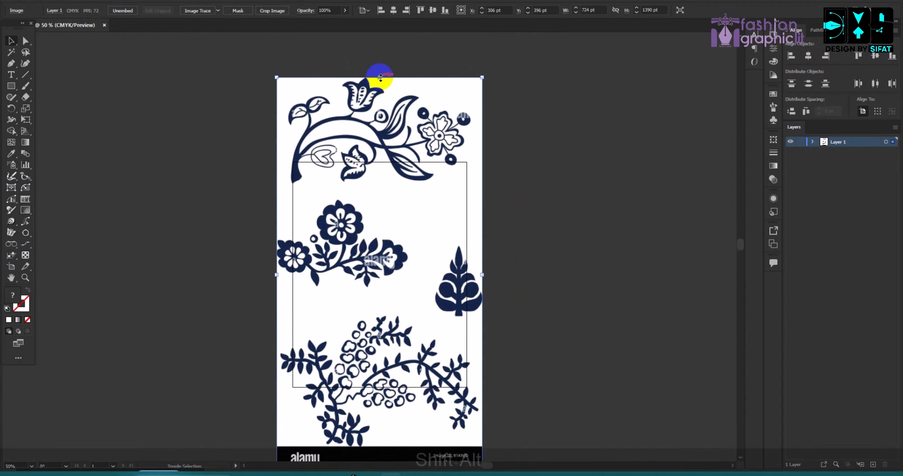
drag(380, 77, 391, 169)
scroll(390, 244, up, 2)
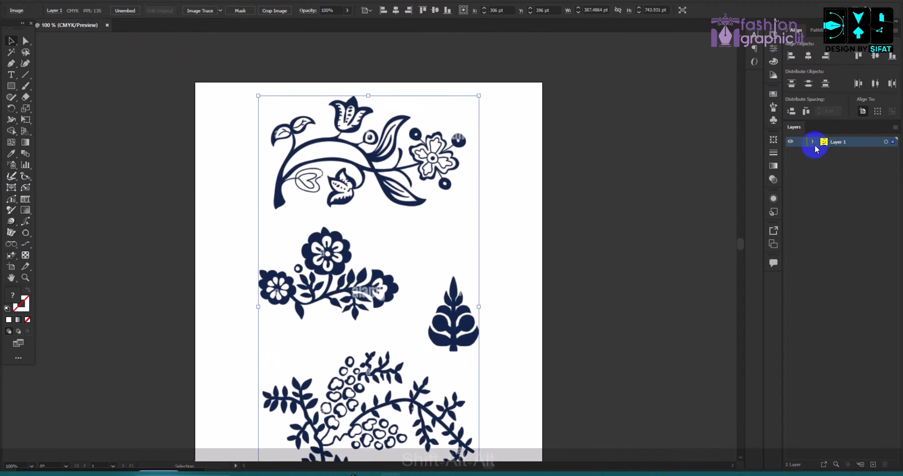
Lock the image's layer and add a new layer named "line art" above it
click(452, 171)
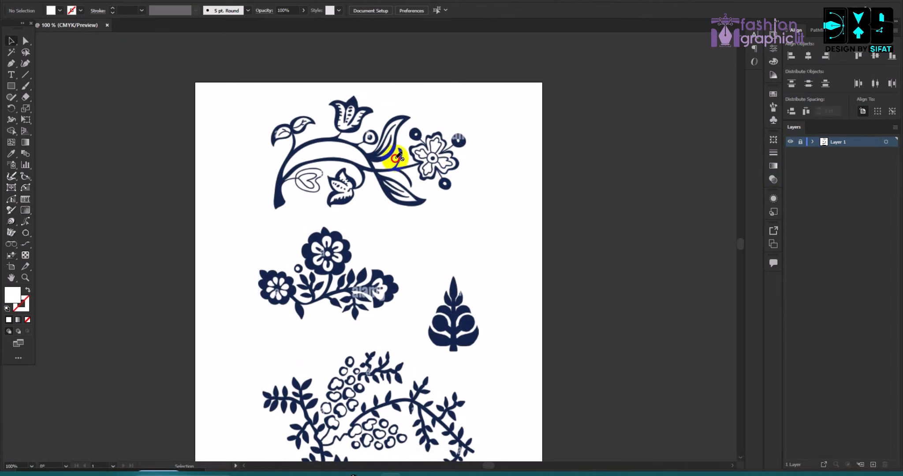
click(872, 464)
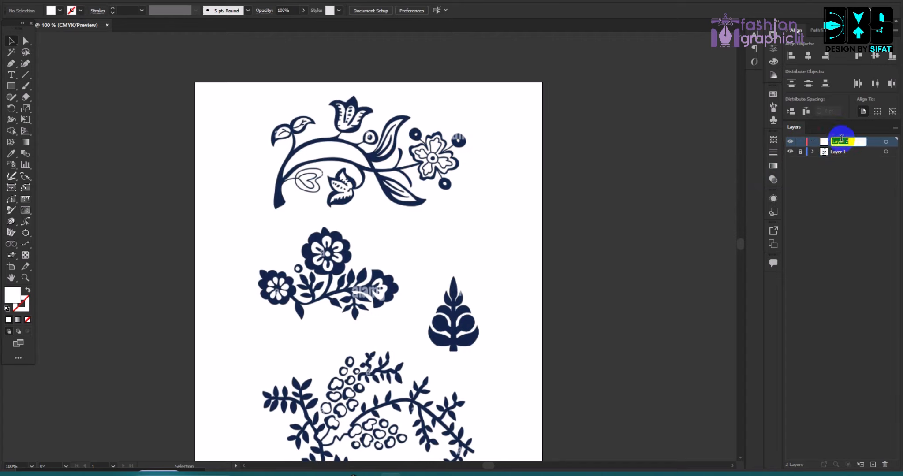
text(line ar)
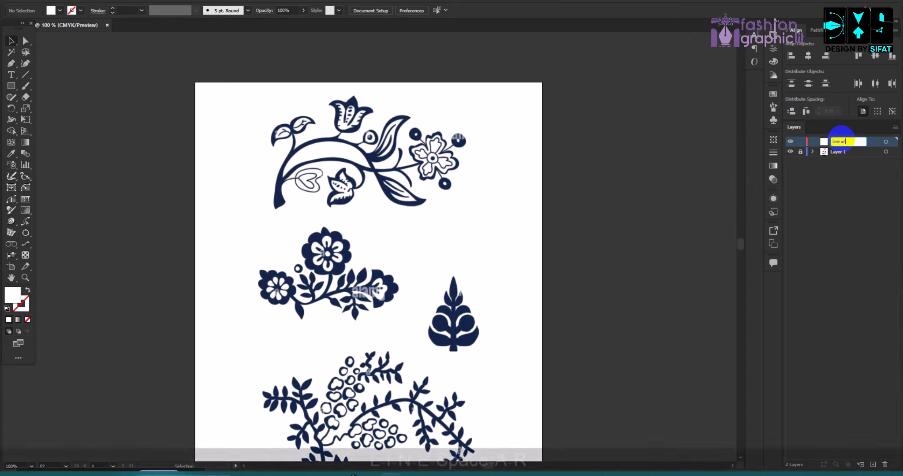
text(t)
key(Return)
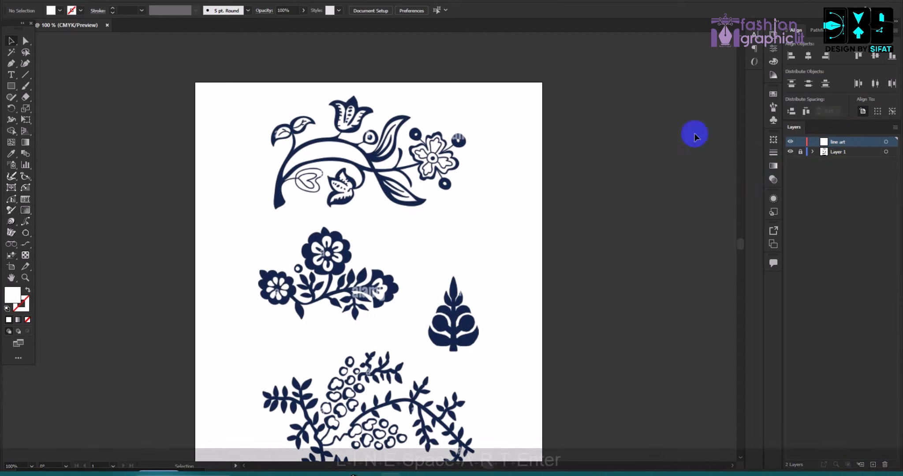
Set the fill colour to red for new shapes on the line art layer
scroll(326, 121, up, 2)
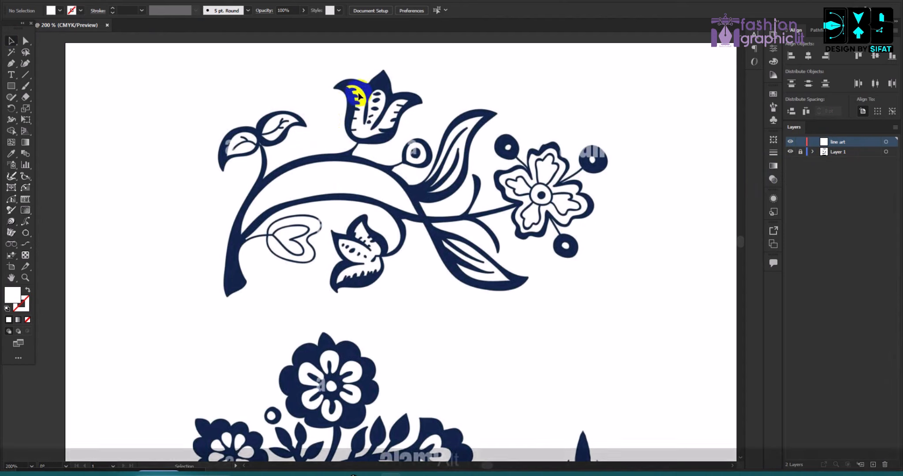
click(59, 10)
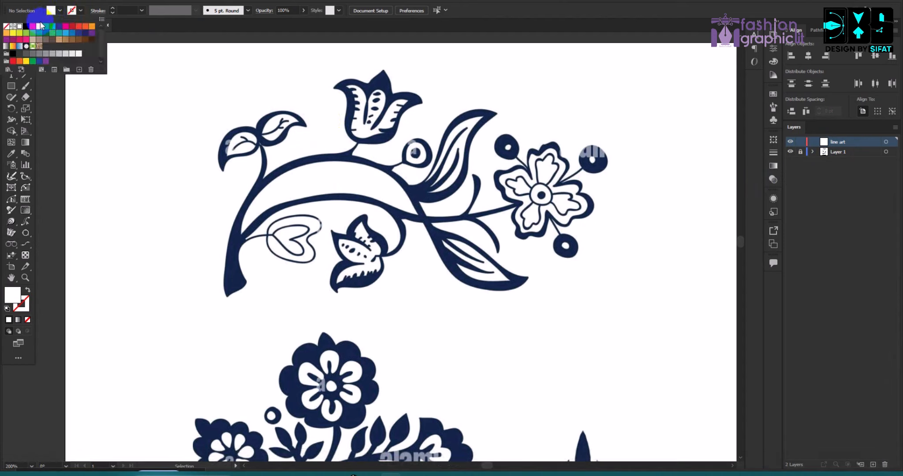
click(32, 27)
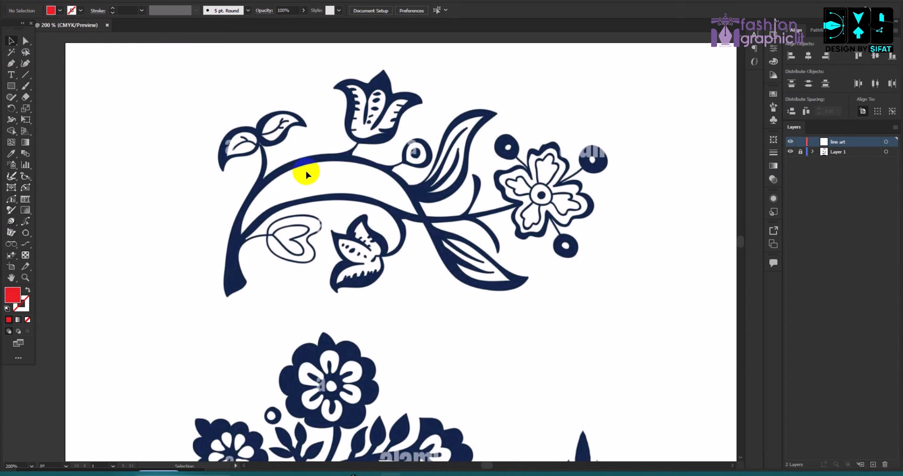
Examine the floral motifs of the reference image, from the upper branch down to the large round flower of the middle motif
scroll(286, 145, down, 1)
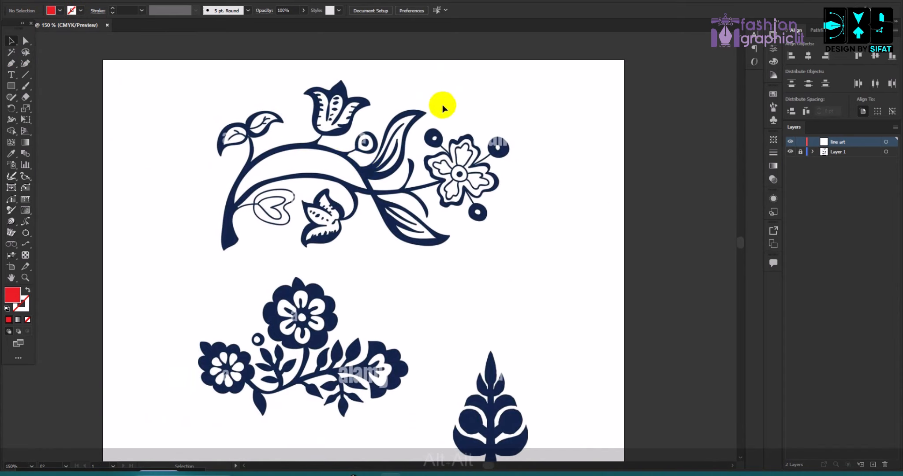
scroll(322, 233, down, 3)
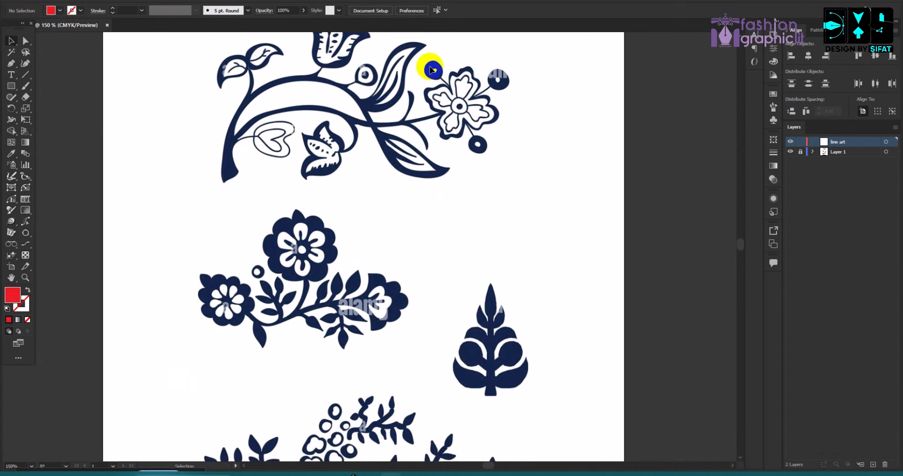
scroll(326, 310, up, 1)
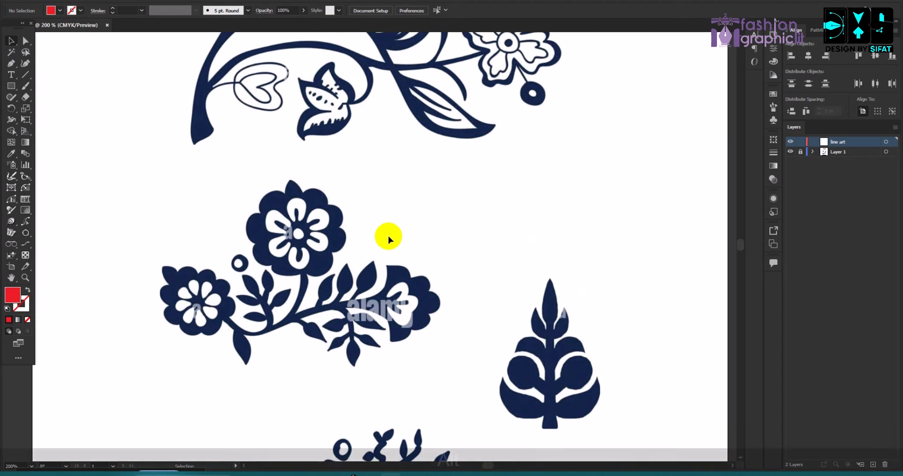
scroll(380, 234, down, 3)
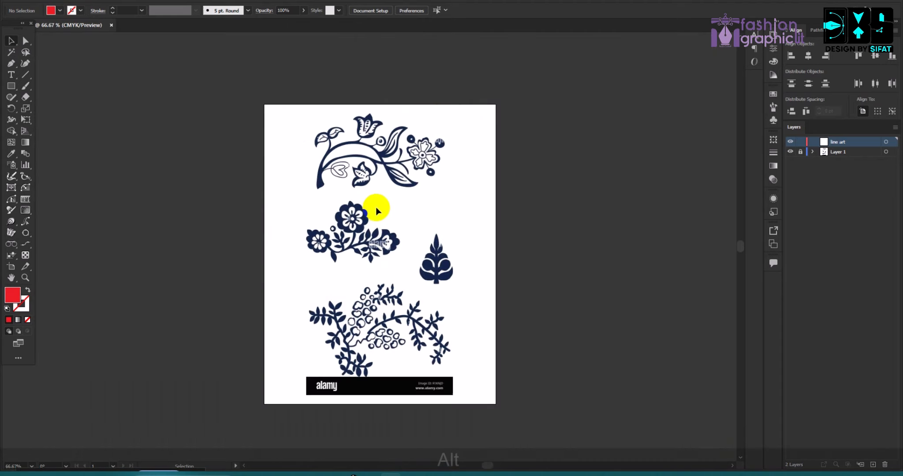
scroll(355, 270, up, 1)
scroll(358, 147, up, 1)
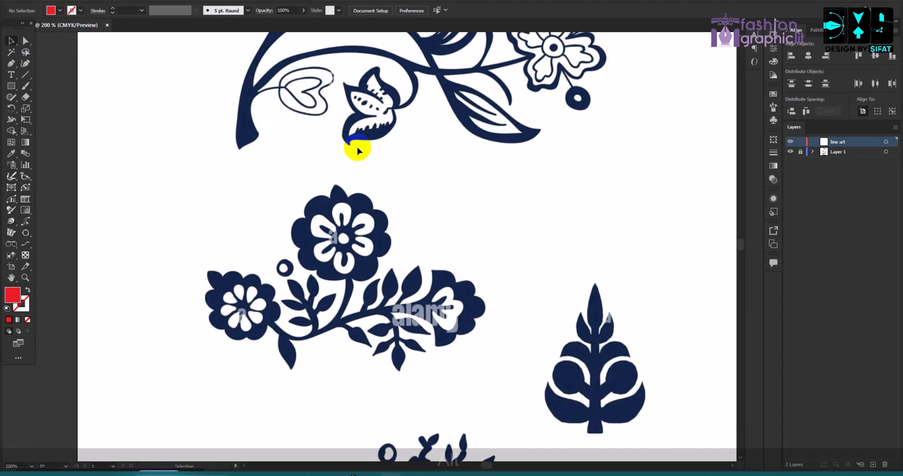
click(11, 87)
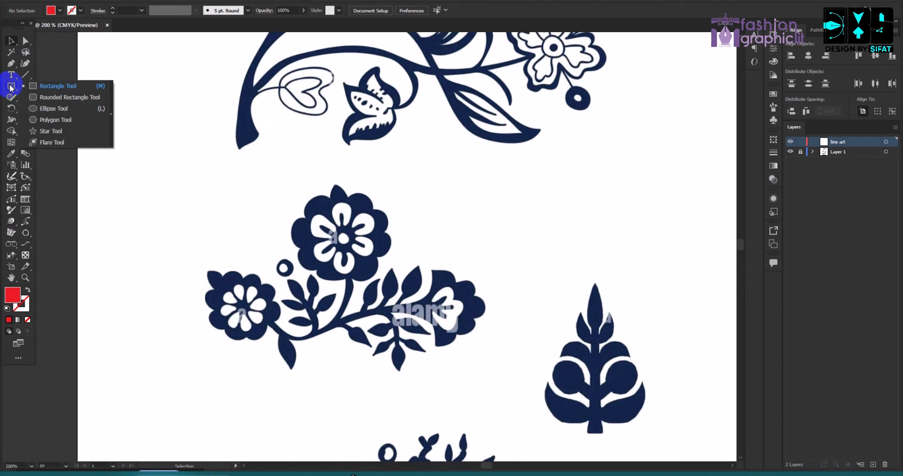
scroll(383, 238, up, 3)
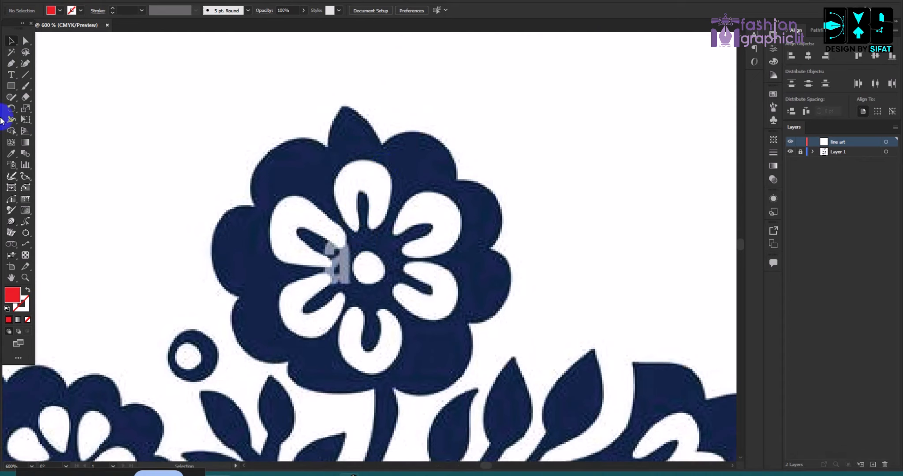
Draw a red ellipse about 17.1 by 22.8 pt and position it over the top inner petal of the large round flower
click(11, 86)
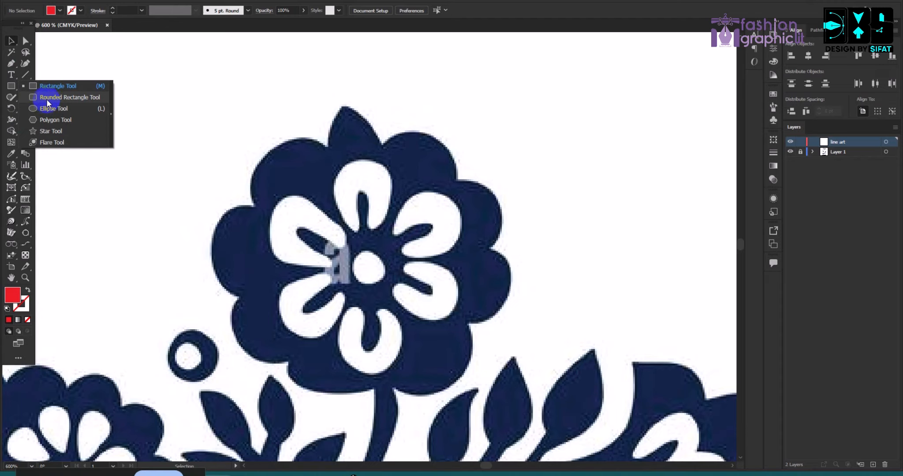
click(49, 109)
scroll(396, 225, up, 2)
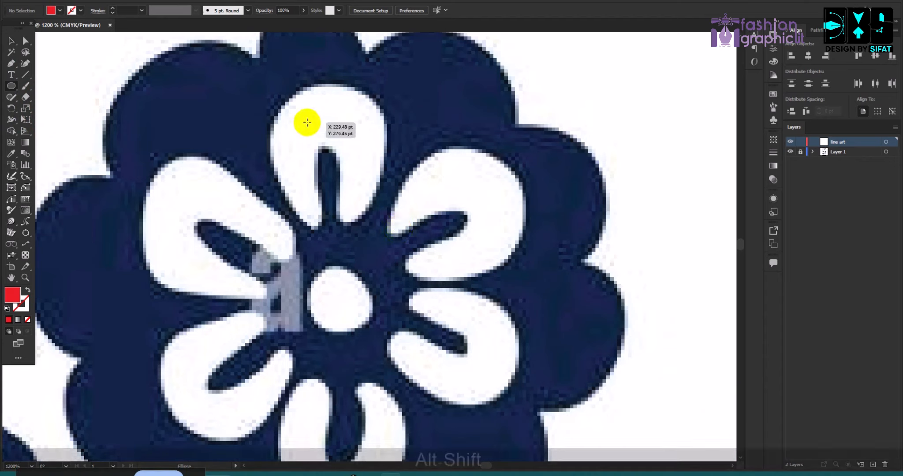
drag(308, 123, 405, 250)
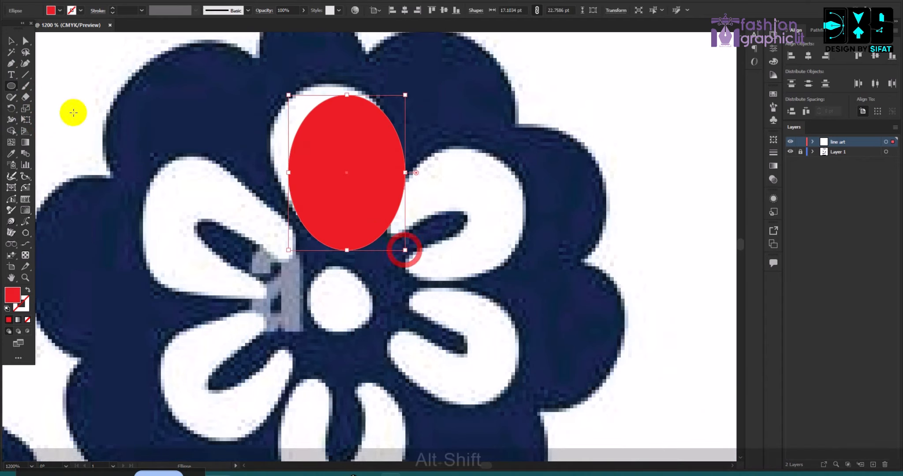
click(12, 41)
drag(411, 173, 367, 157)
key(ctrl+z)
scroll(355, 204, up, 1)
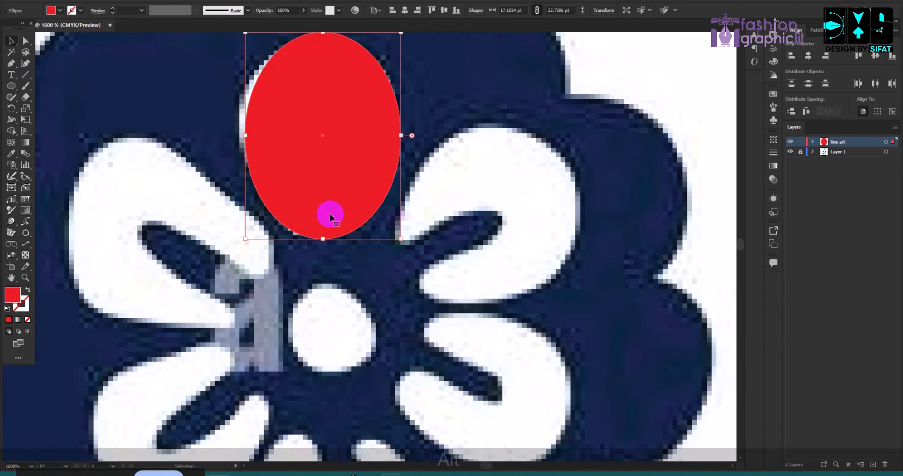
Paste a copy of the ellipse in front, scale it to about 5.9 by 7.9 pt at the petal's base, and fill it yellow
scroll(382, 153, down, 2)
scroll(355, 135, up, 1)
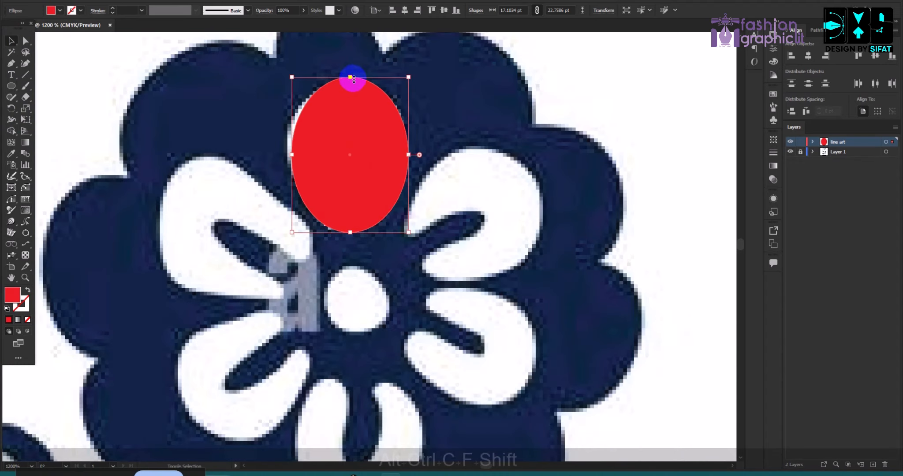
drag(355, 81, 357, 179)
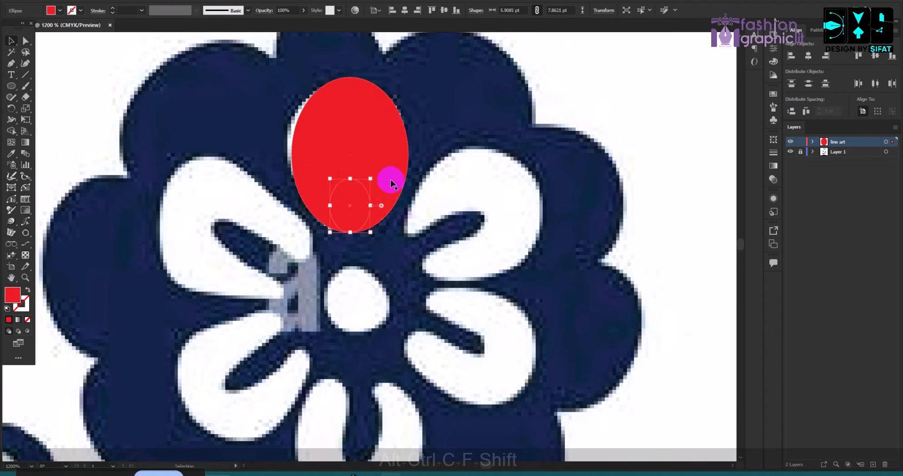
click(62, 11)
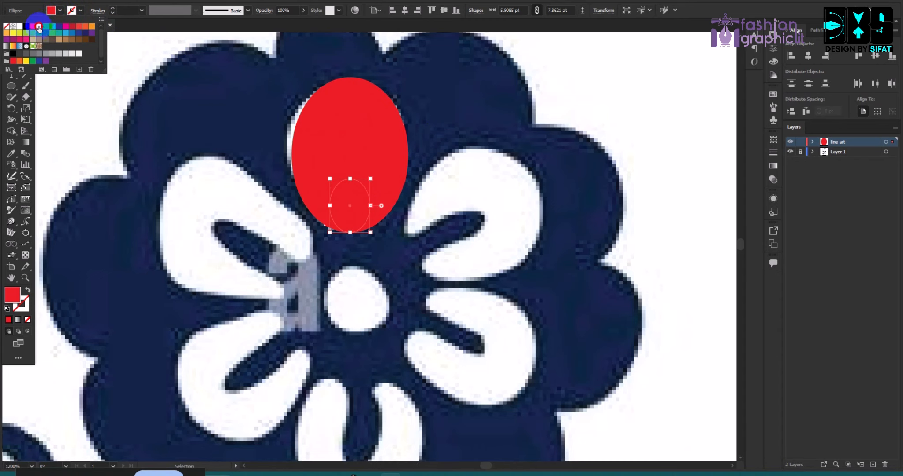
click(39, 27)
click(88, 101)
scroll(488, 148, down, 1)
click(437, 178)
scroll(438, 177, up, 2)
scroll(488, 232, down, 3)
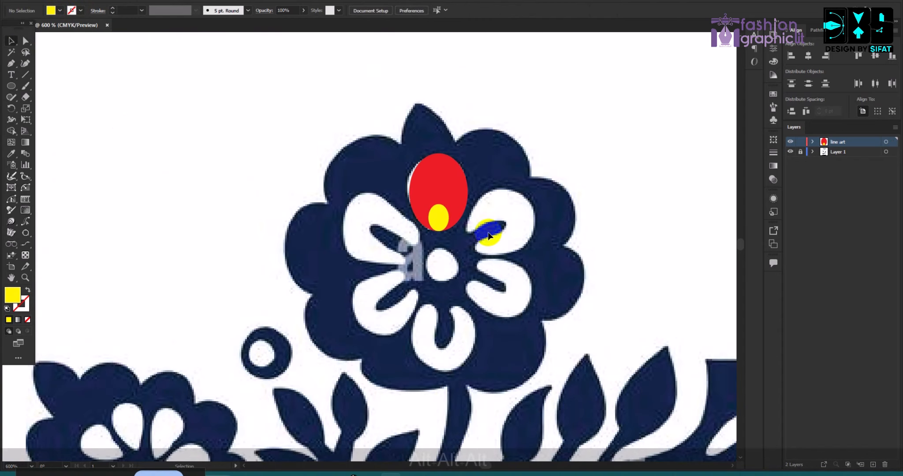
Select the red and yellow ellipses together and try to place them over the flower's upper-right inner petal
scroll(449, 247, up, 1)
drag(470, 258, 411, 151)
scroll(416, 162, up, 2)
scroll(466, 187, down, 1)
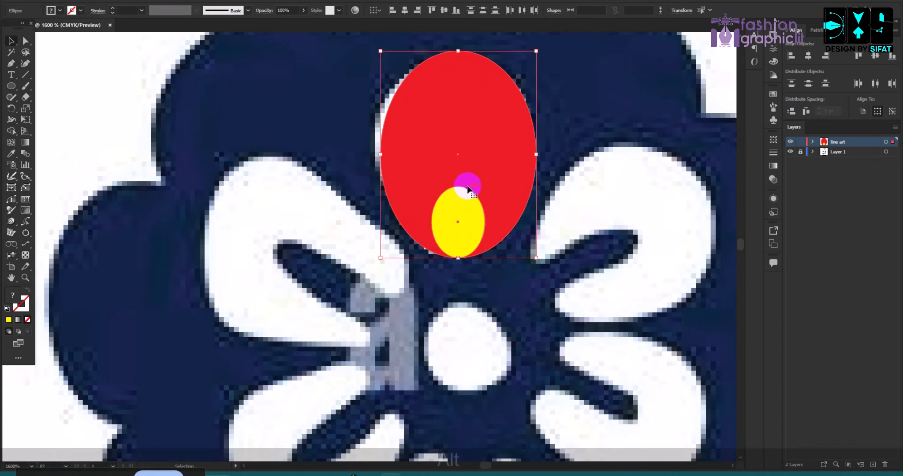
drag(468, 190, 475, 149)
scroll(476, 149, down, 1)
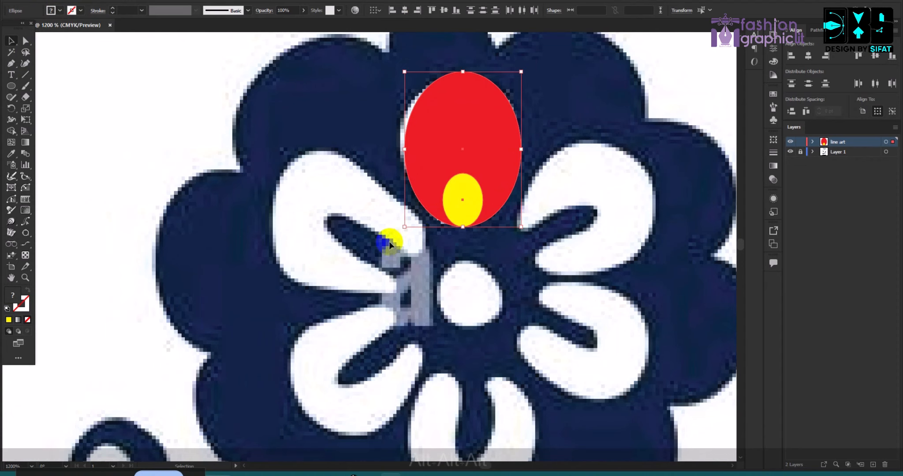
click(296, 186)
scroll(404, 155, down, 2)
drag(427, 145, 494, 177)
key(ctrl+z)
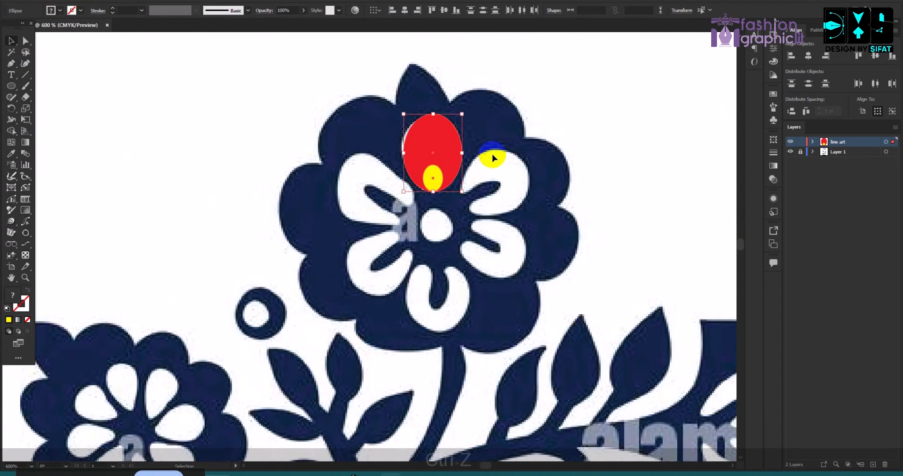
click(493, 158)
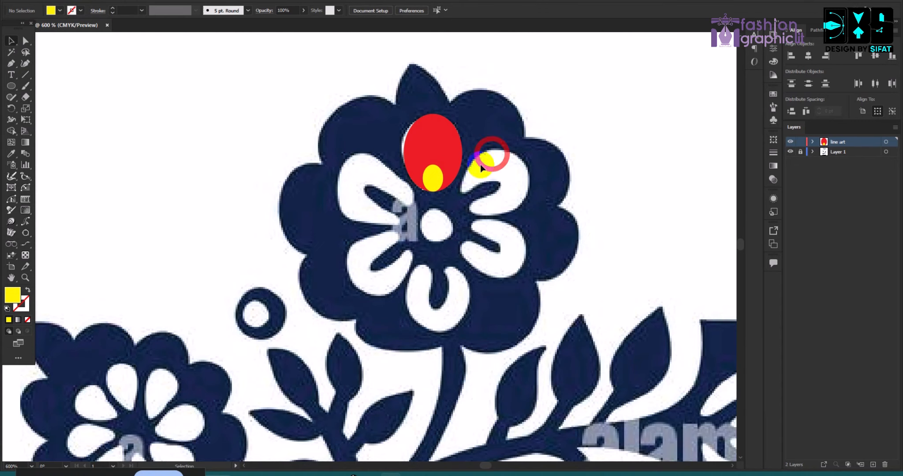
Try to place a copy of the red and yellow ellipses over the flower's upper-left inner petal
scroll(453, 196, up, 1)
drag(399, 128, 355, 178)
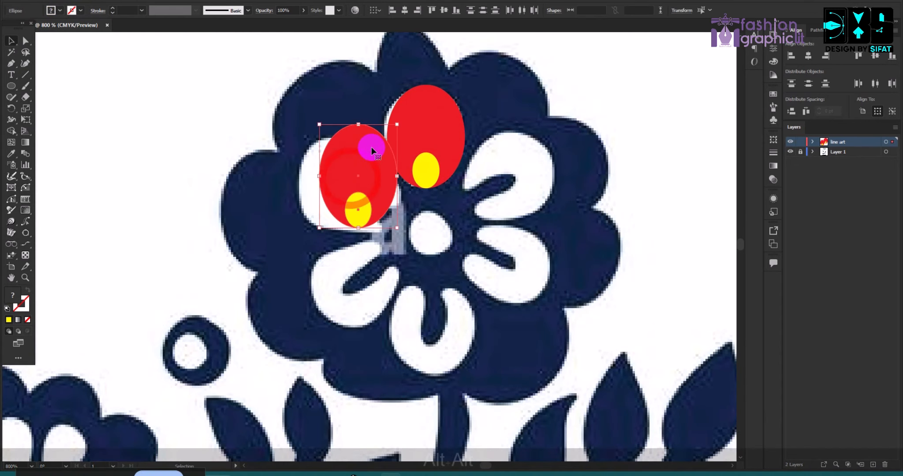
drag(402, 122, 360, 173)
key(ctrl+z)
key(ctrl+z)
key(ctrl+z)
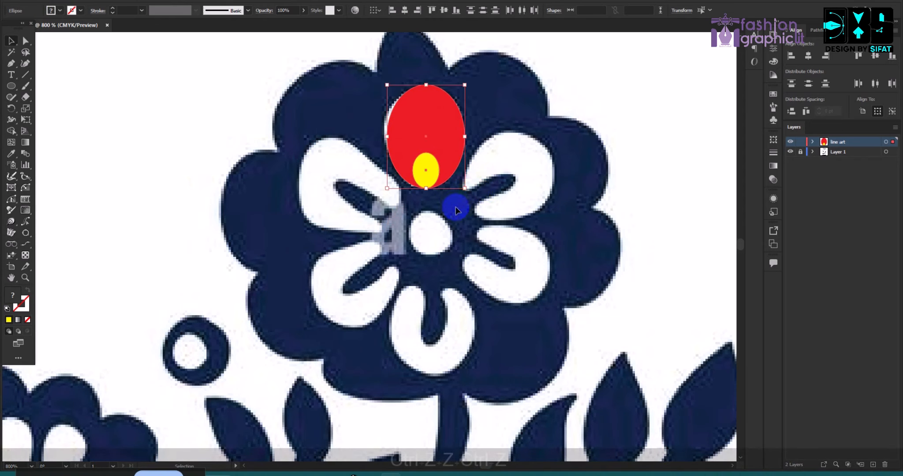
Group the red and yellow ellipses and activate the Rotate tool for the group
scroll(430, 201, down, 4)
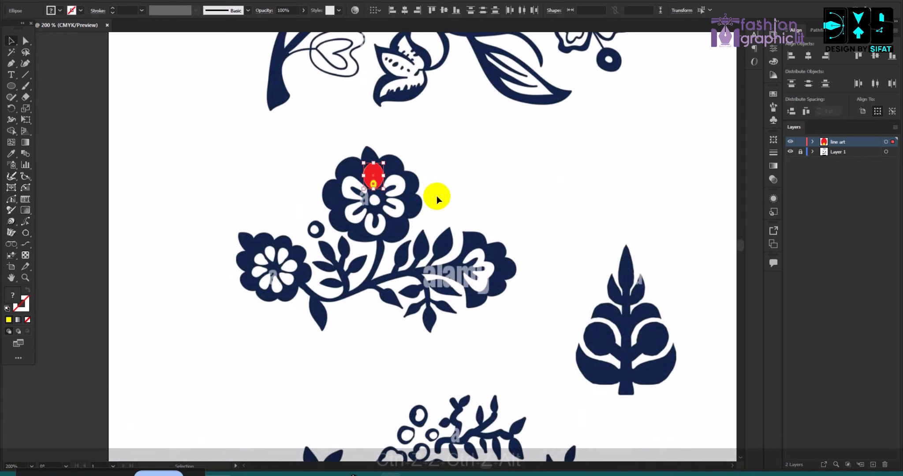
scroll(368, 176, up, 5)
scroll(370, 142, down, 2)
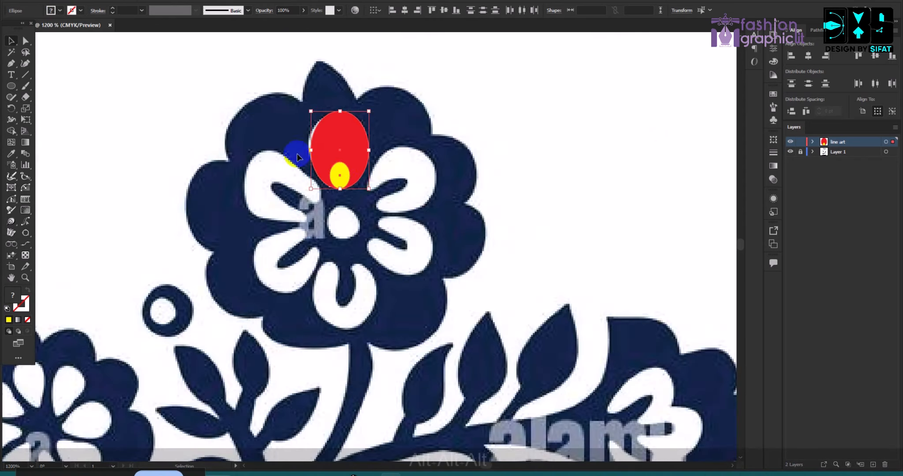
scroll(342, 134, up, 1)
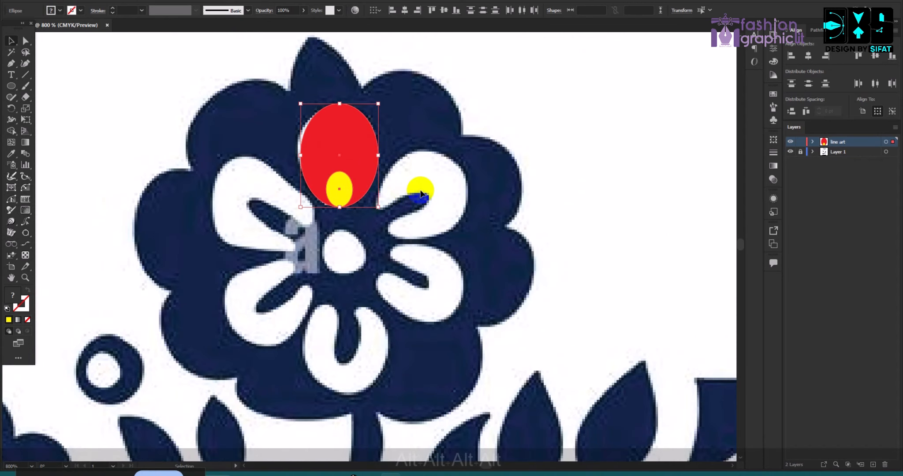
drag(381, 232, 310, 123)
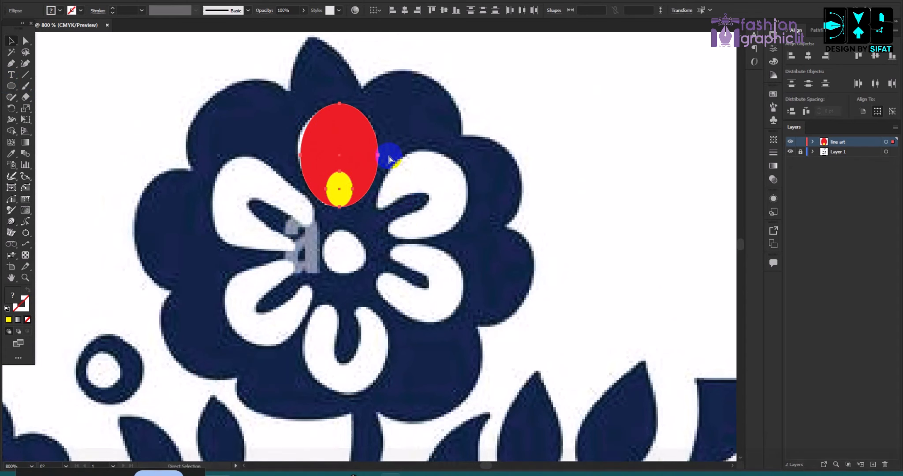
key(ctrl+g)
scroll(501, 149, down, 2)
scroll(436, 171, up, 2)
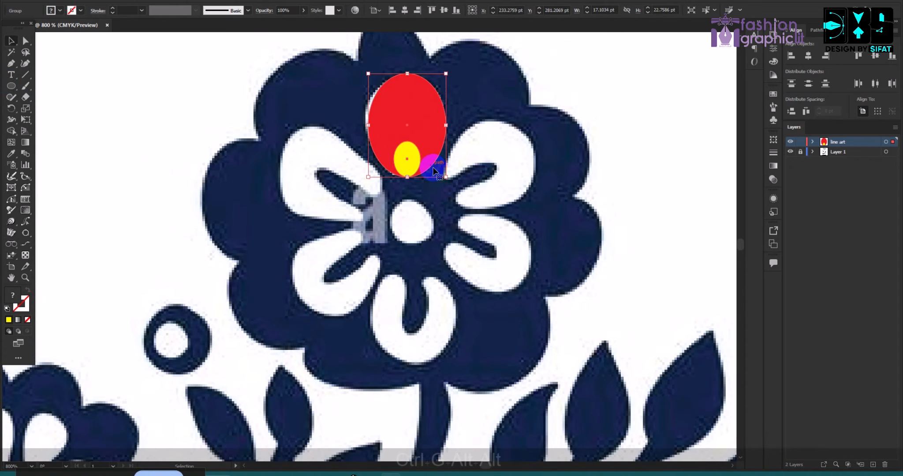
click(11, 108)
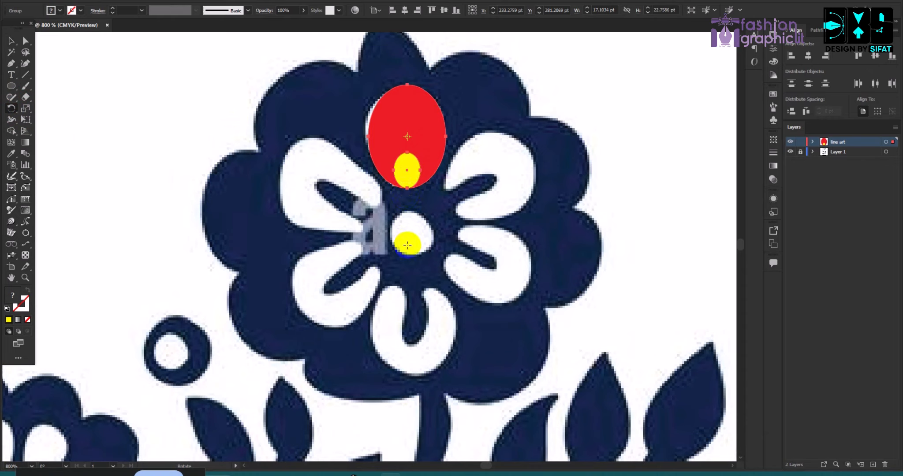
click(11, 40)
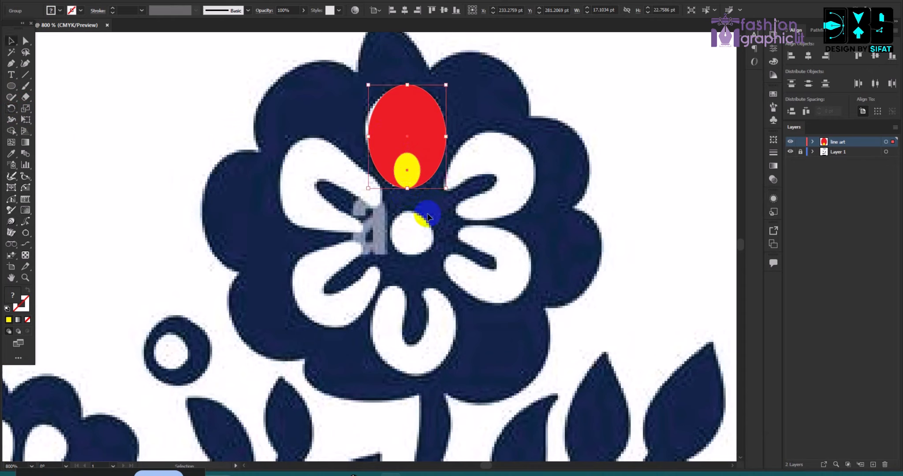
click(12, 111)
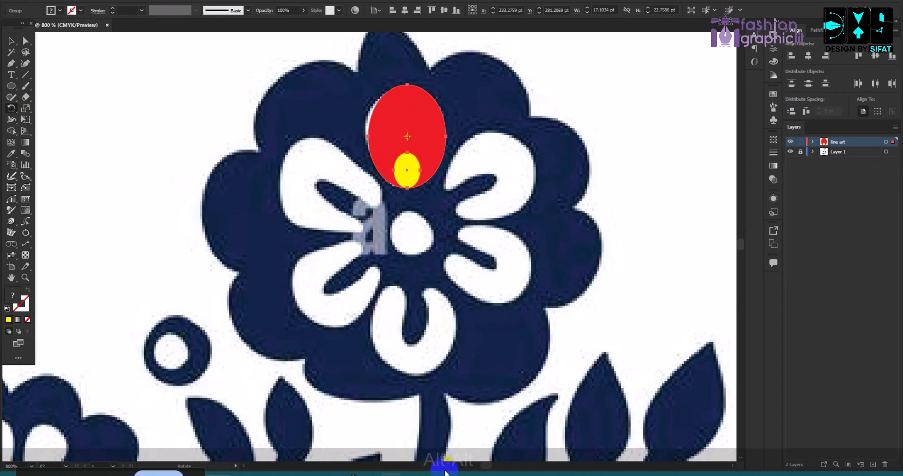
Switch to SwordSoft Mousetrack, increase the keystroke display's opacity, and close its settings
click(739, 475)
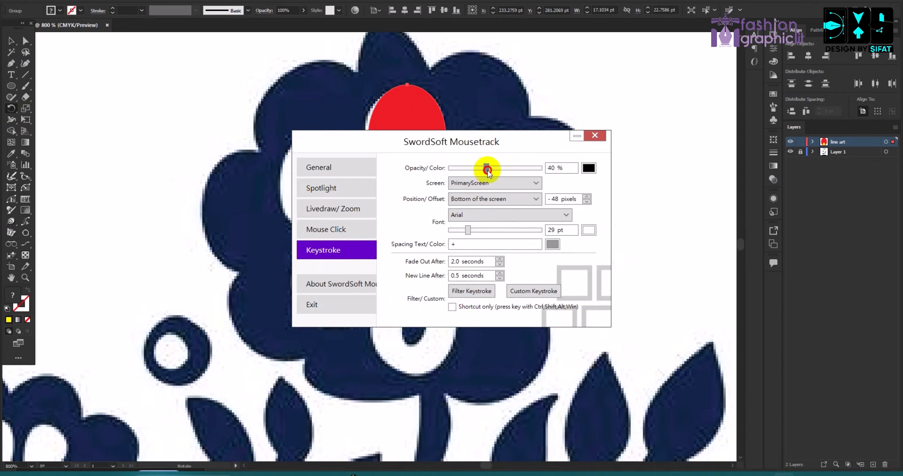
drag(487, 170, 502, 168)
click(595, 136)
Create a copy of the petal group rotated by 360/6 degrees around the flower's centre, with Preview on
key(alt)
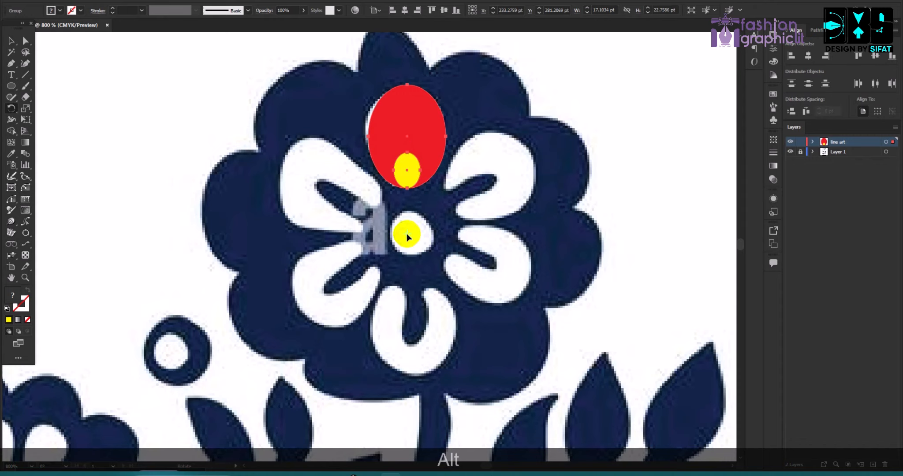
alt+click(407, 236)
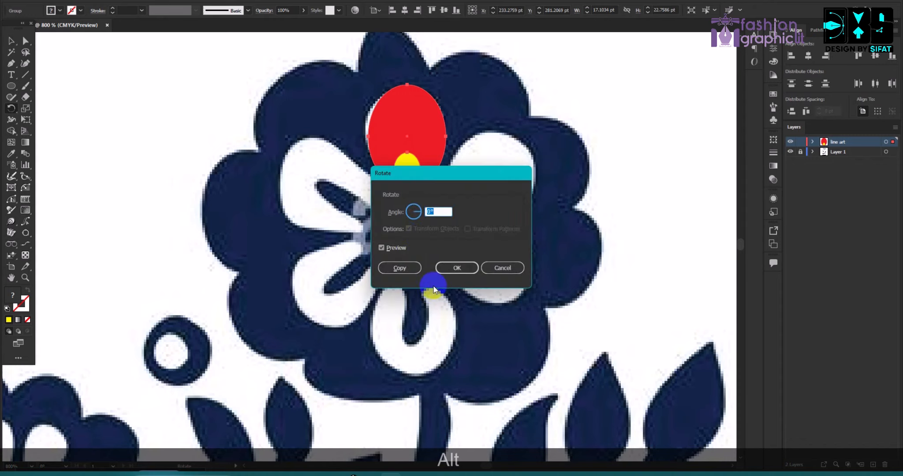
drag(492, 174, 631, 105)
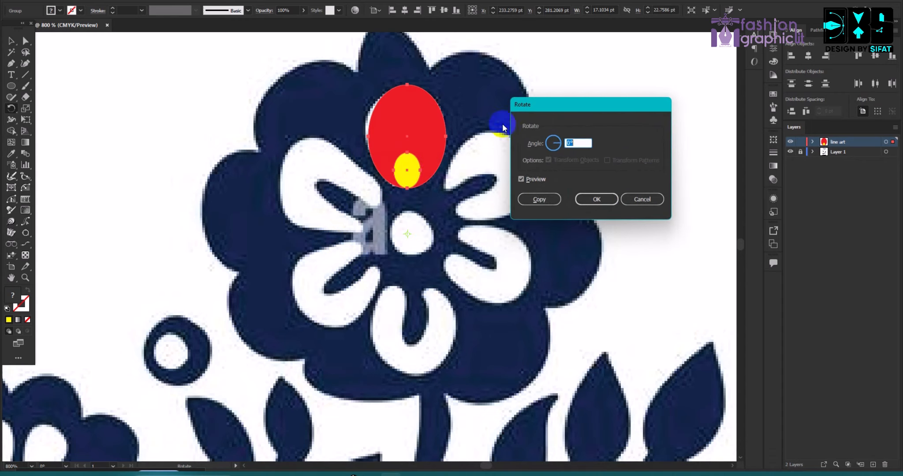
text(360)
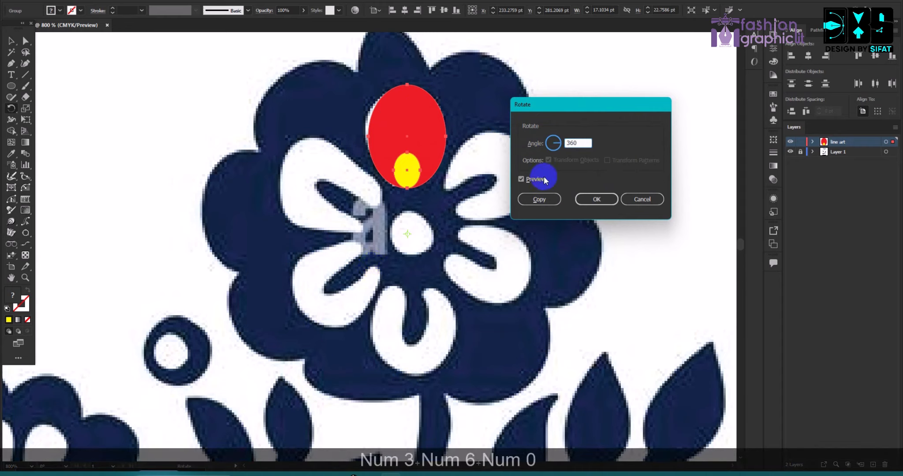
double_click(575, 143)
click(589, 142)
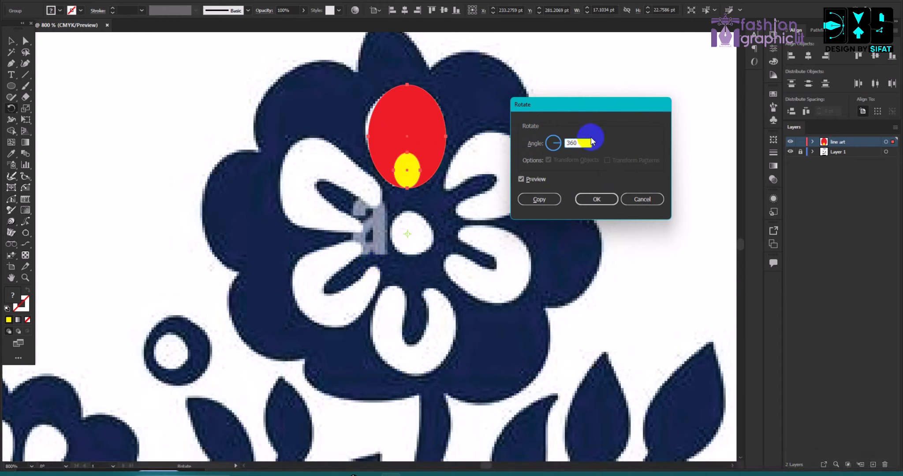
text(/)
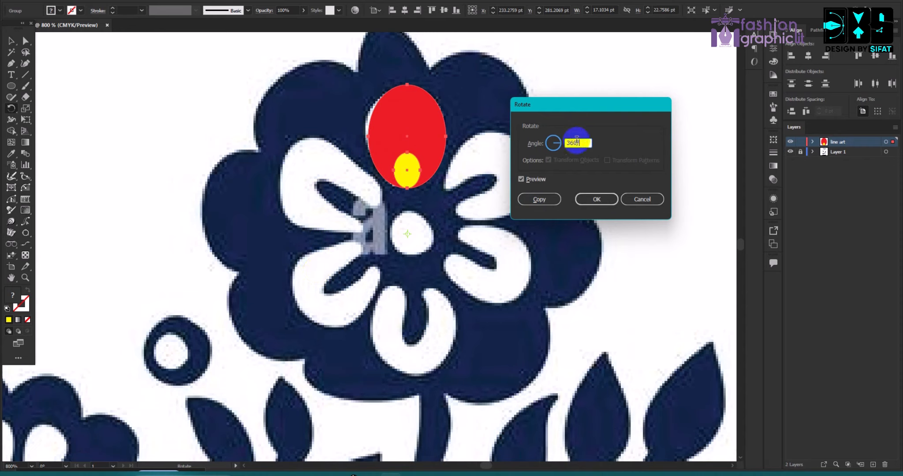
text(/6)
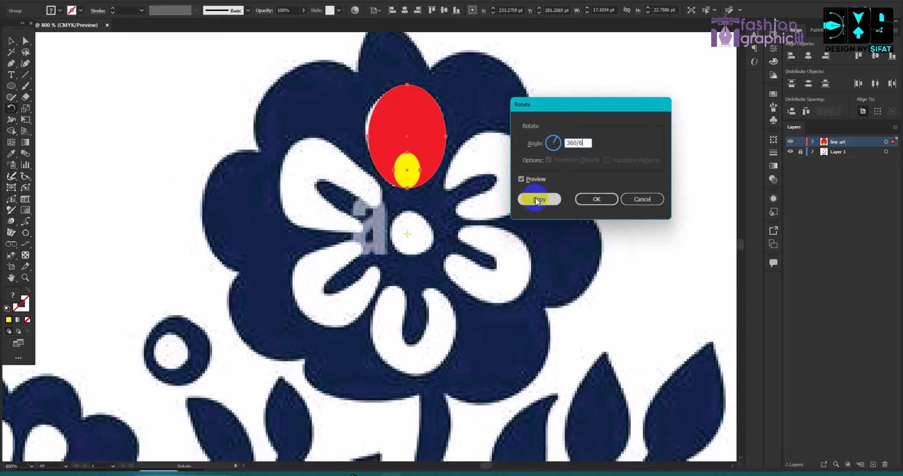
click(522, 179)
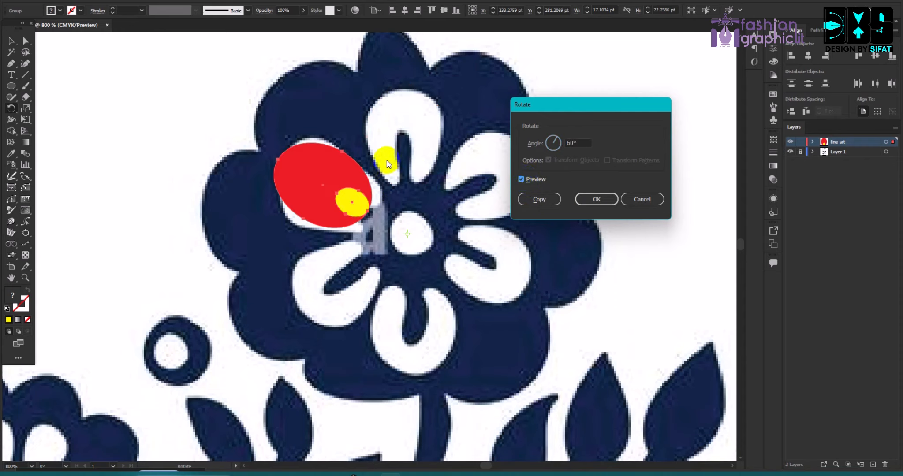
click(538, 200)
Repeat the rotated copy four more times to complete a ring of six petals
key(ctrl)
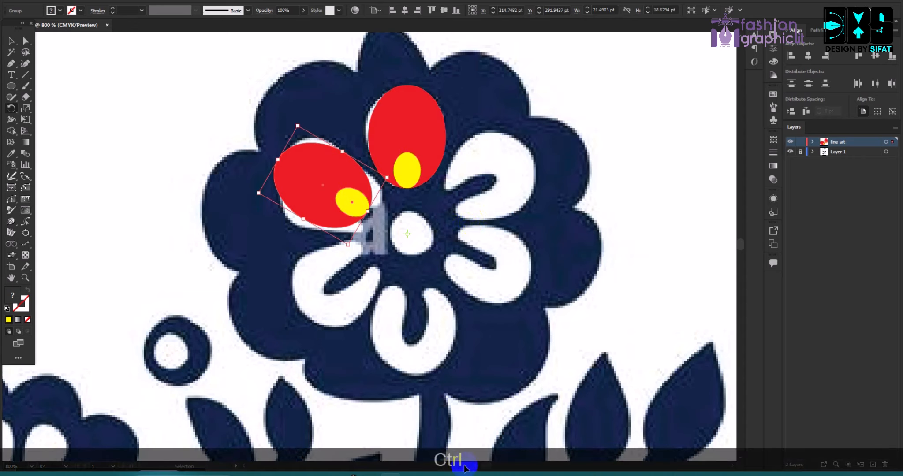
key(ctrl+d)
key(ctrl+d)
key(ctrl+d)
key(ctrl+d)
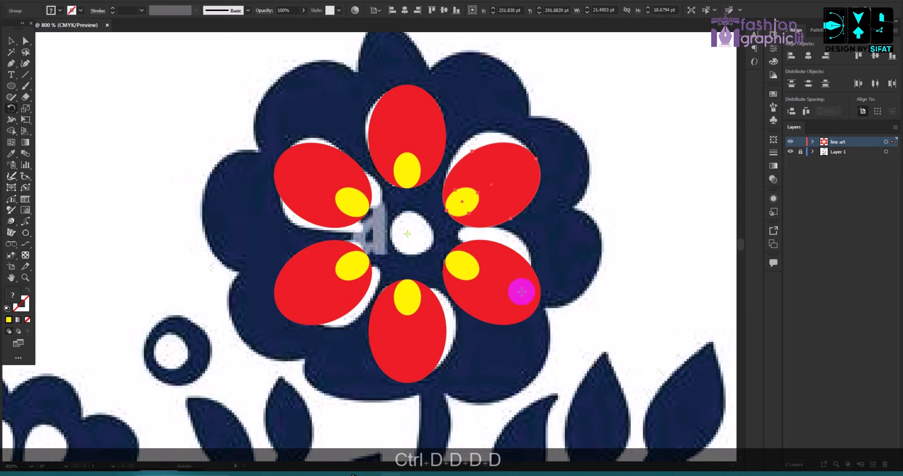
Group all six red and yellow petals into one object and deselect it
scroll(326, 154, down, 2)
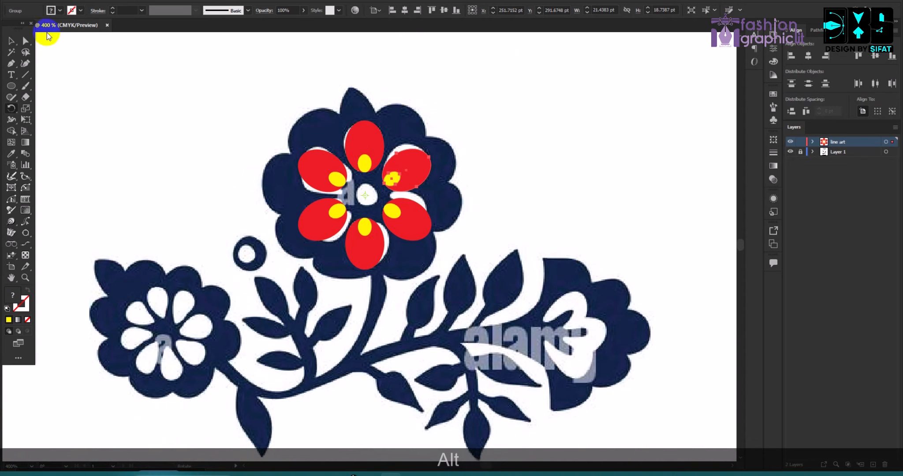
click(242, 72)
scroll(328, 118, up, 2)
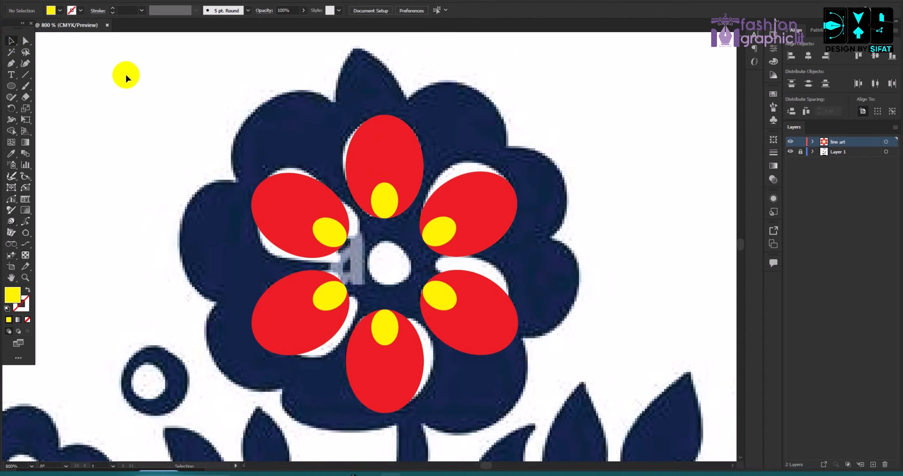
drag(133, 75, 512, 417)
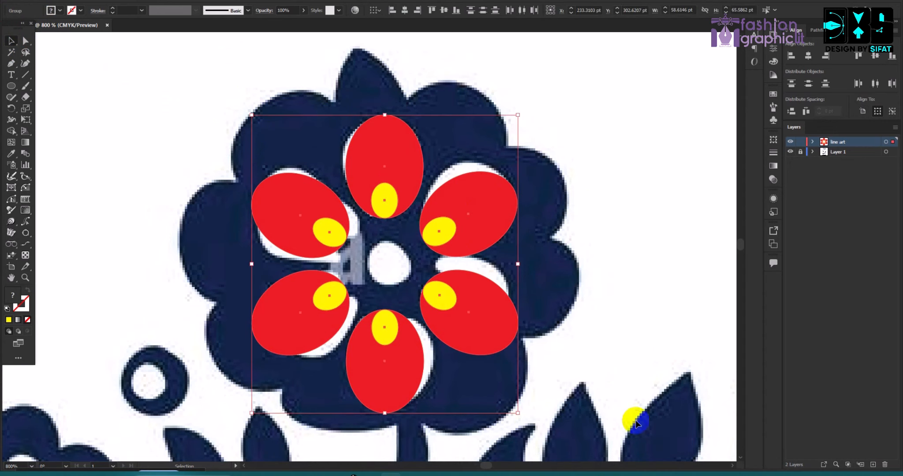
key(ctrl+g)
click(612, 161)
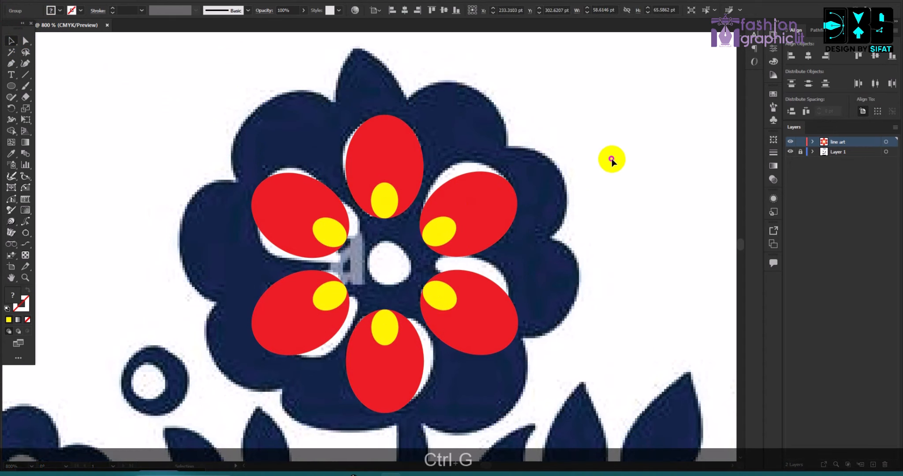
Draw a yellow circle about 14.5 pt in diameter and position it at the centre of the petal ring
scroll(389, 134, down, 2)
scroll(393, 177, up, 1)
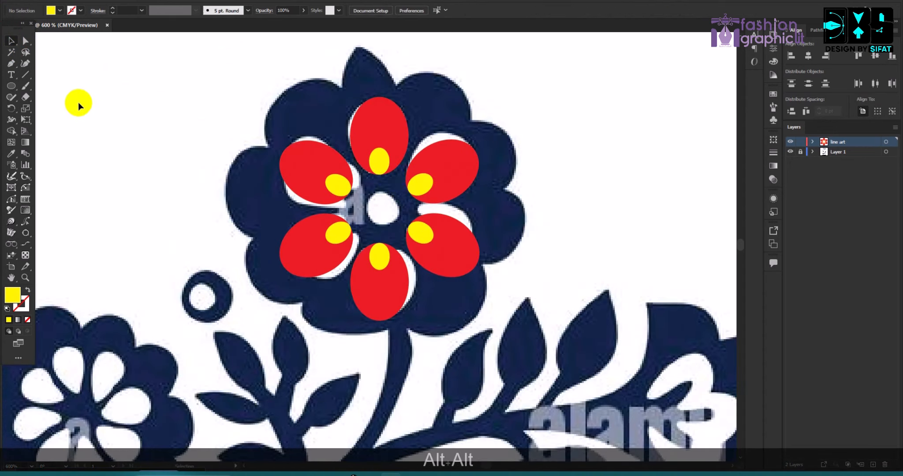
click(11, 85)
scroll(417, 206, up, 2)
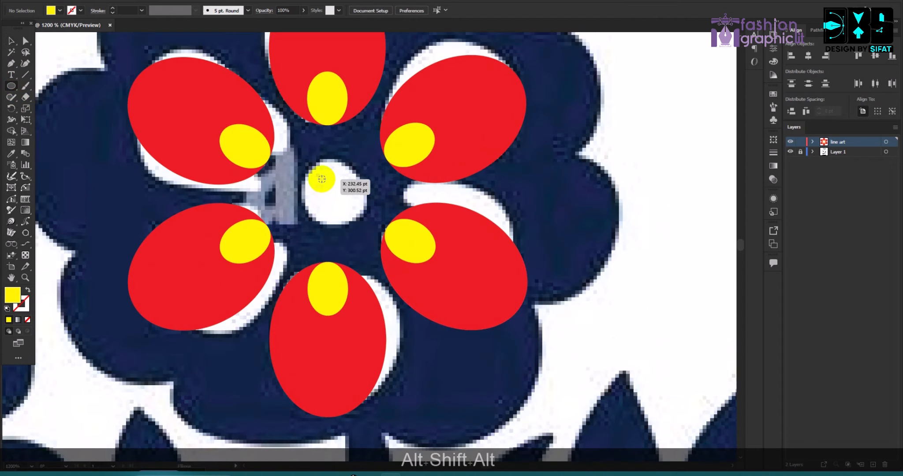
drag(312, 179, 361, 228)
click(10, 40)
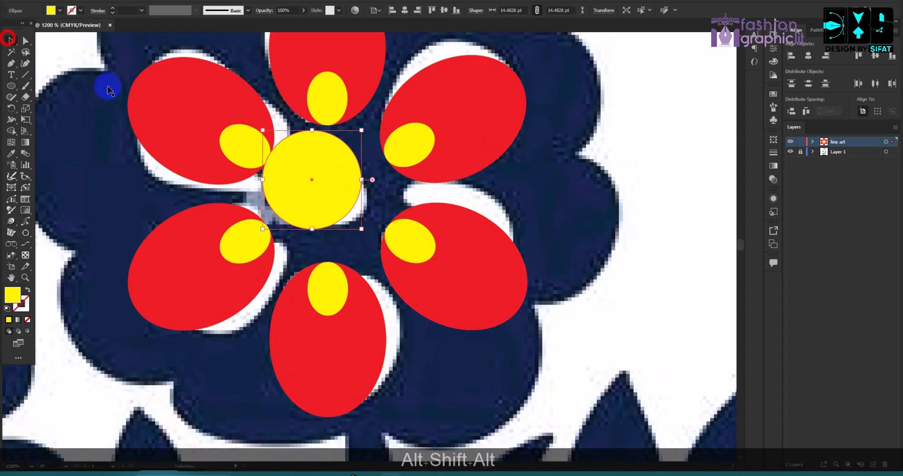
drag(312, 179, 327, 195)
Align the yellow circle to the centre of the petal group, using the petal group as key object
shift+click(431, 127)
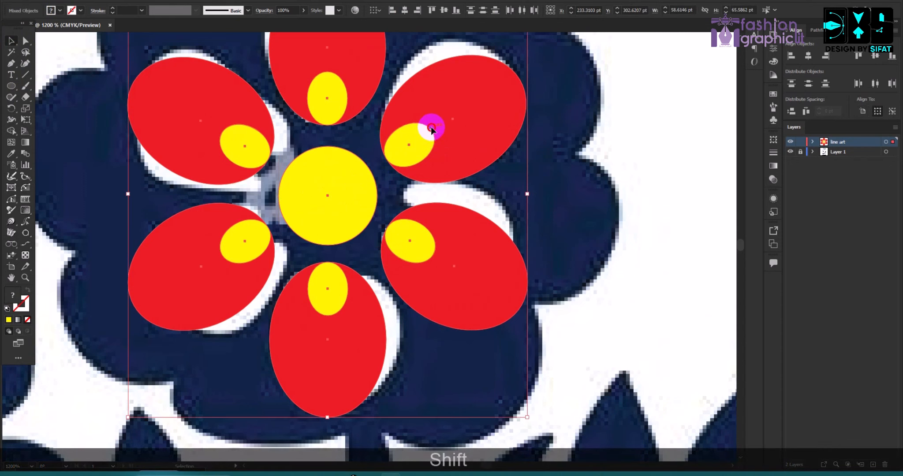
click(431, 127)
click(696, 146)
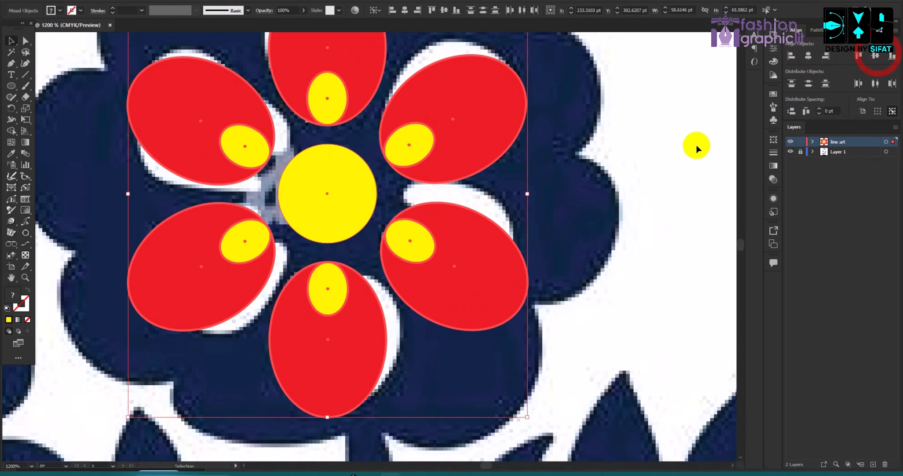
Select only the petal group, undo its accidental move, and paste a copy of it in front in place
scroll(582, 179, down, 3)
click(530, 154)
scroll(479, 103, up, 3)
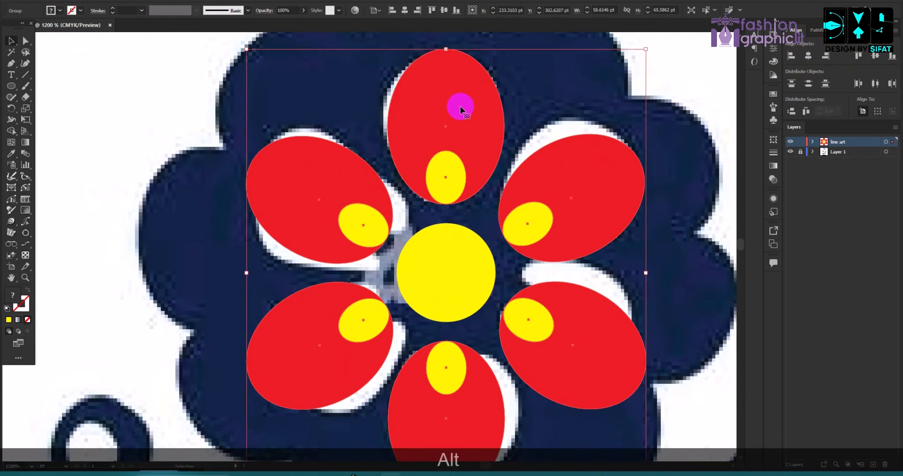
scroll(452, 131, up, 1)
drag(490, 125, 524, 137)
key(ctrl+z)
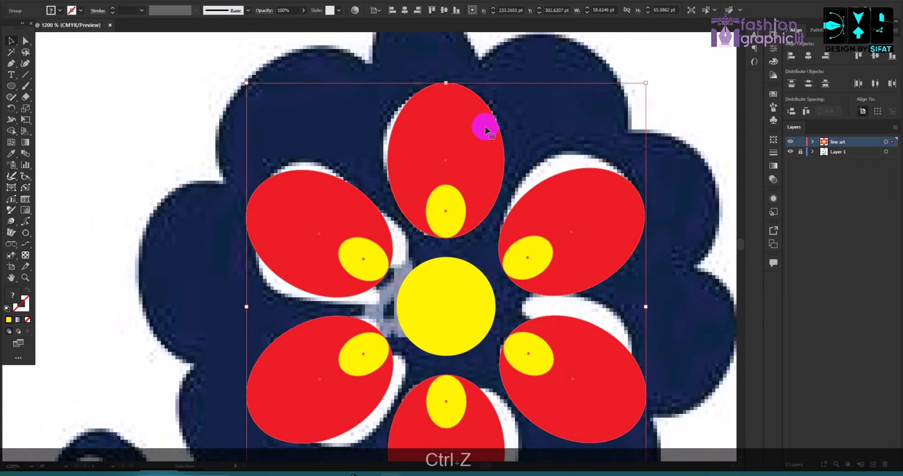
scroll(262, 147, down, 1)
key(ctrl+c)
key(ctrl+f)
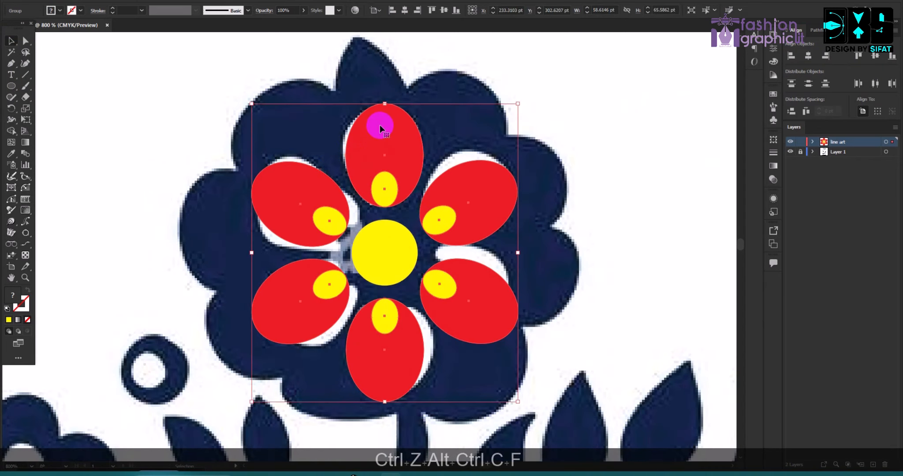
Rotate the pasted petal copy to offset its petals from the originals and enlarge it from its centre to about 97.6 by 91.7 pt
drag(520, 100, 548, 173)
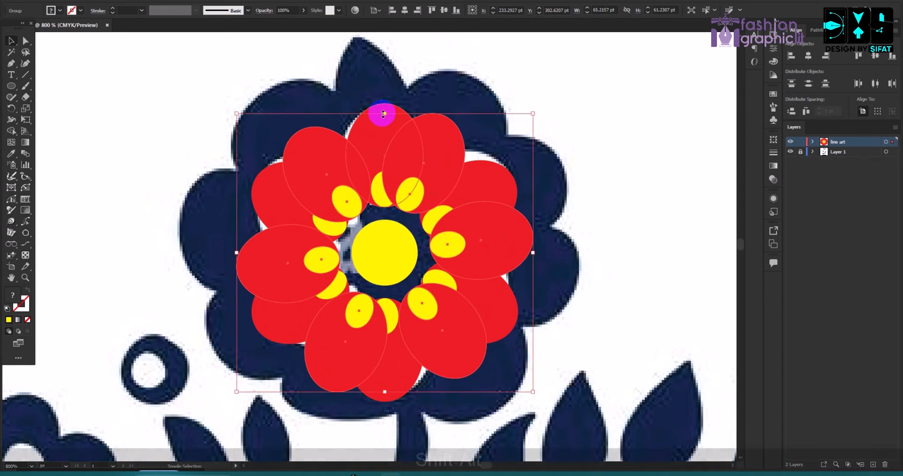
drag(385, 113, 386, 45)
click(667, 147)
scroll(565, 201, down, 2)
scroll(560, 217, up, 1)
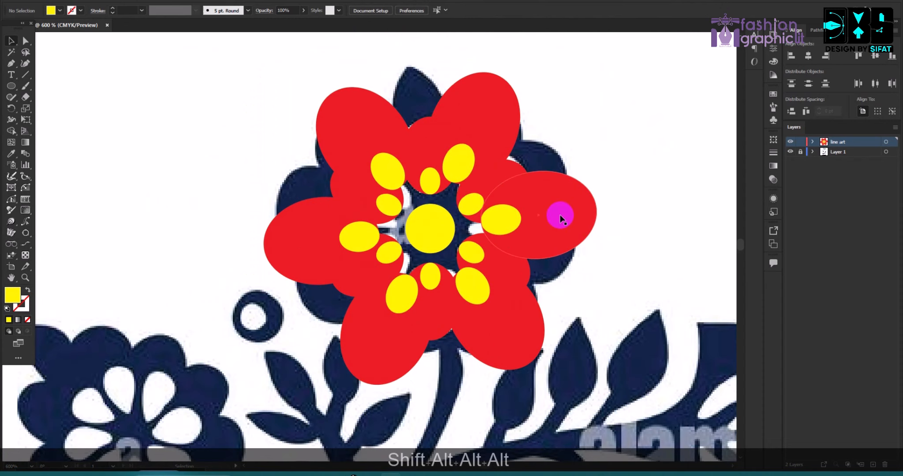
Lock the smaller inner petal group behind the enlarged petals
click(560, 213)
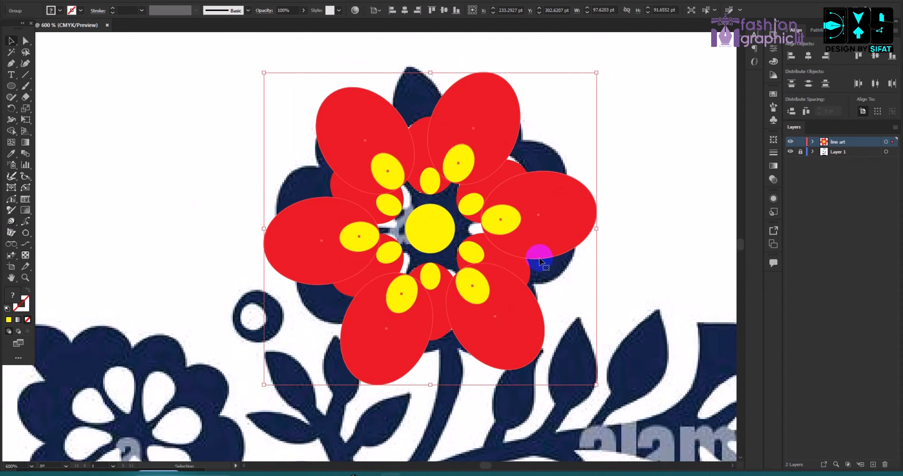
click(523, 267)
key(ctrl+2)
Select all red ellipses of the outer petals with the Magic Wand, set their fill to FF5C68, and deselect them
key(y)
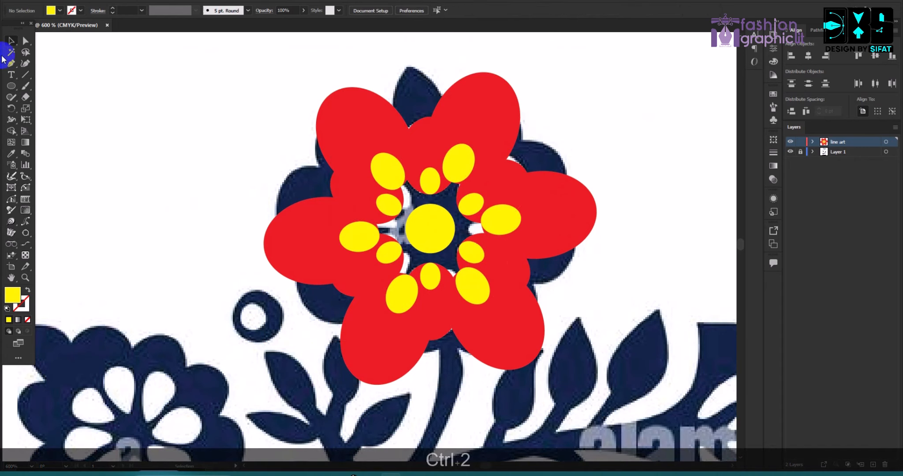
alt+scroll(373, 122, up, 2)
click(372, 124)
scroll(373, 124, down, 2)
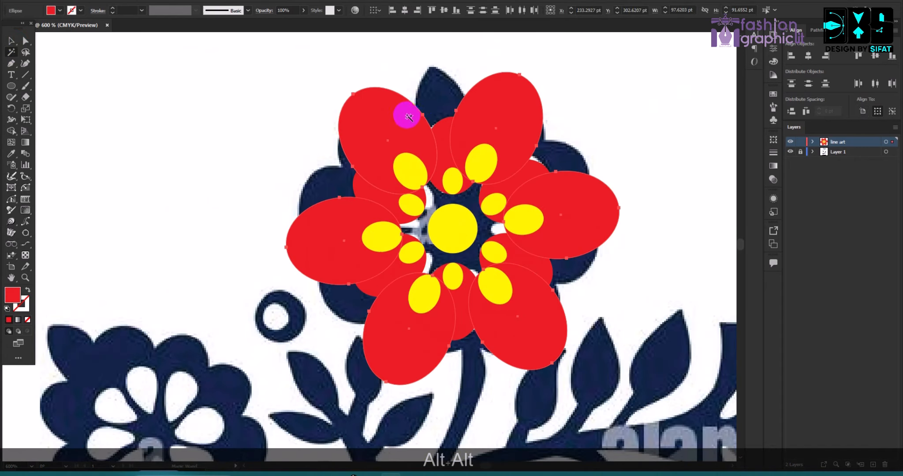
double_click(7, 298)
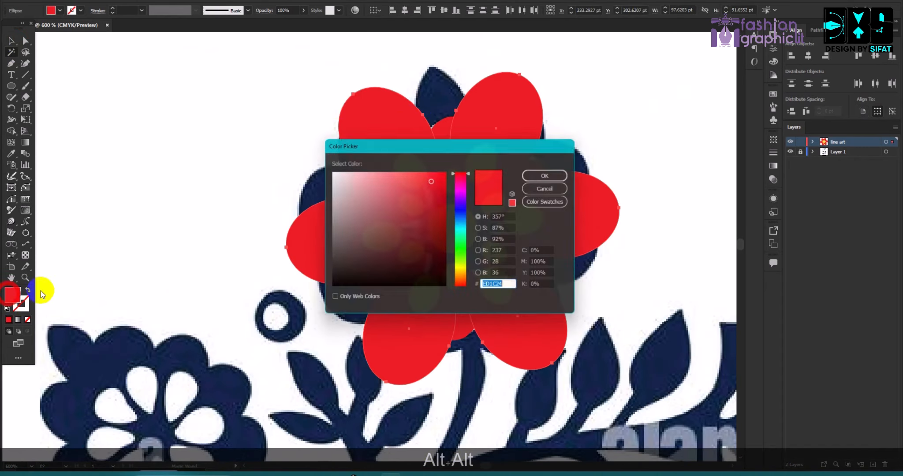
drag(433, 189, 406, 168)
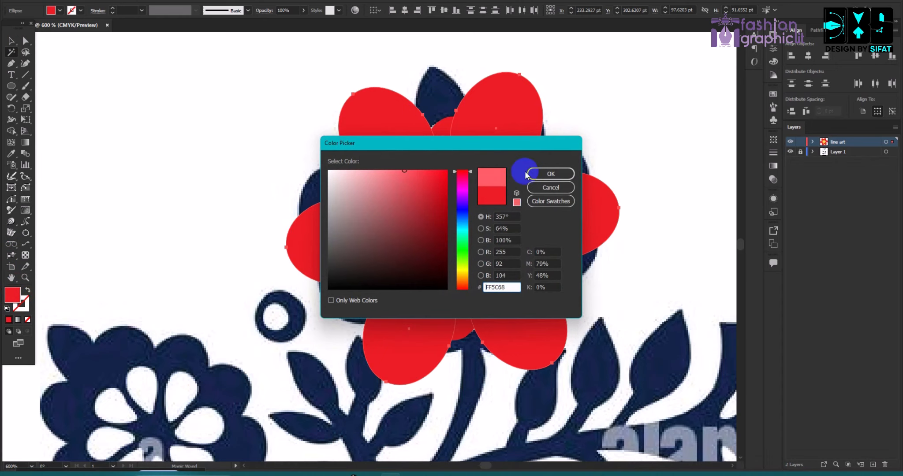
click(527, 174)
click(11, 40)
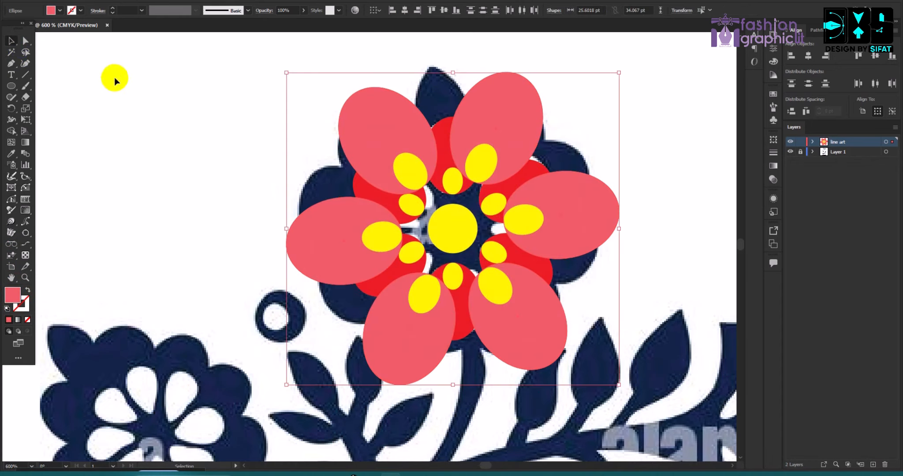
click(115, 80)
Unlock all locked objects on the artboard
scroll(106, 88, down, 1)
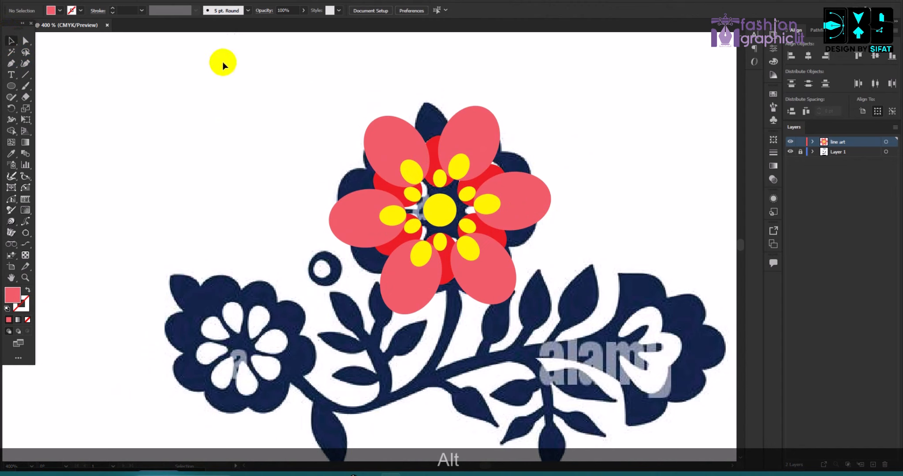
click(84, 3)
click(110, 71)
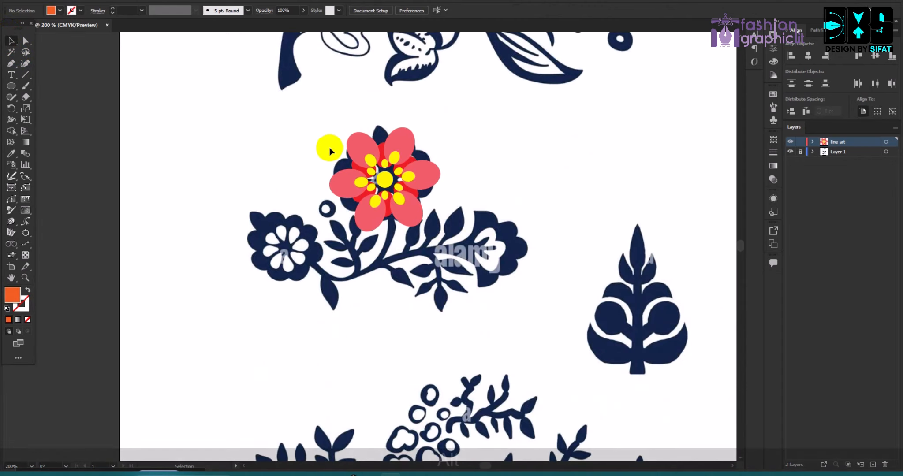
Move the complete flower off the reference motif to view it on its own, and undo the move
drag(476, 270, 479, 277)
drag(397, 194, 562, 192)
click(679, 166)
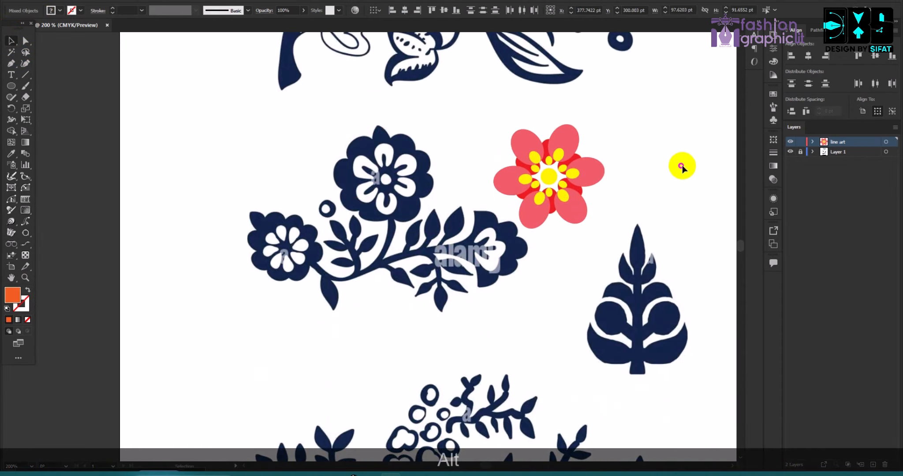
scroll(679, 167, up, 1)
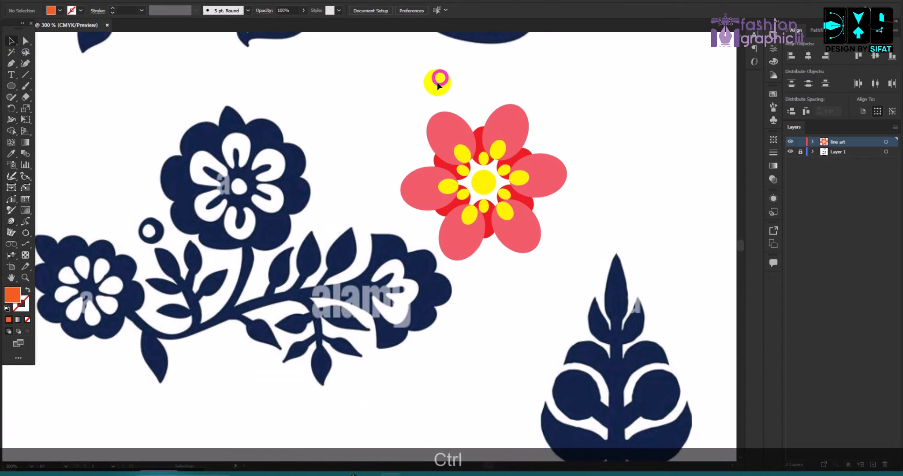
key(ctrl+z)
click(402, 129)
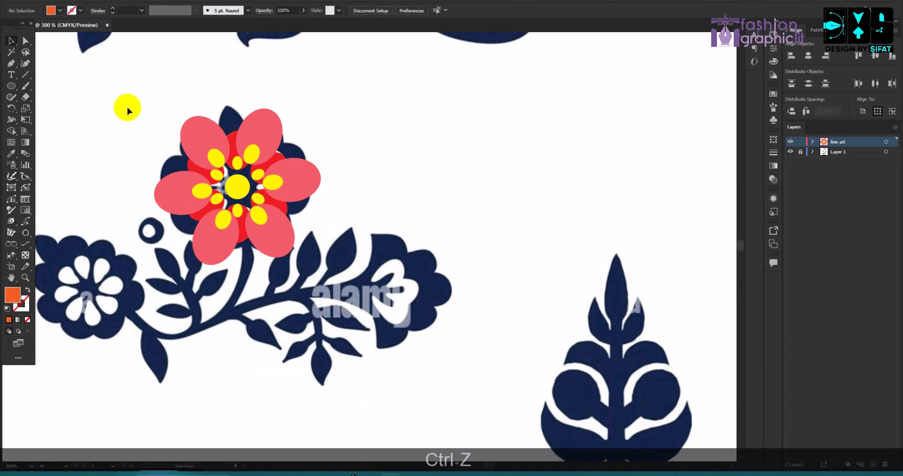
Ungroup the enlarged outer petals of the flower and deselect them
scroll(166, 187, up, 3)
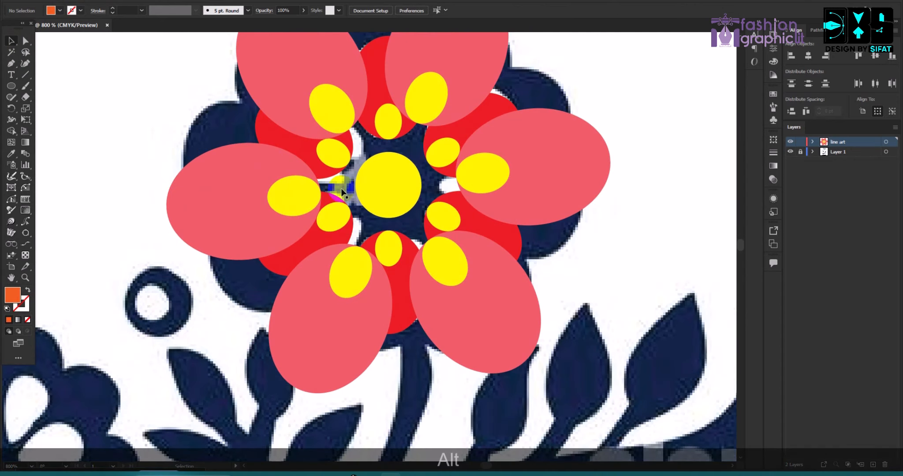
scroll(472, 187, down, 2)
scroll(477, 182, up, 1)
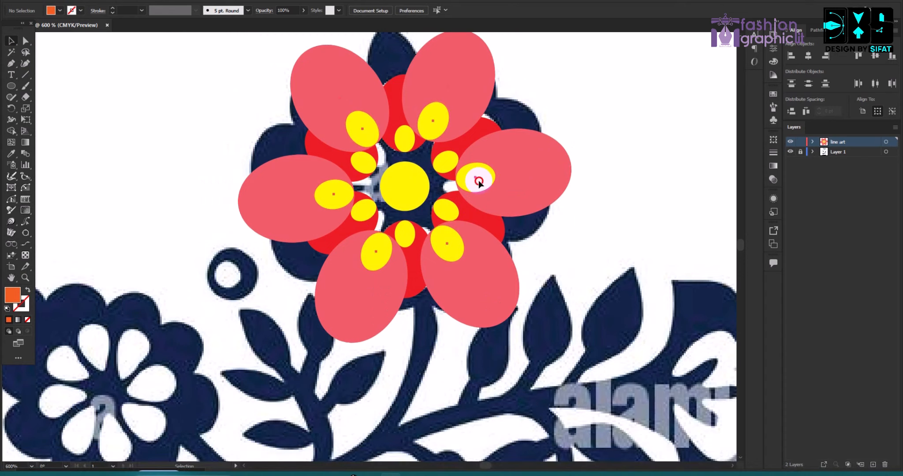
click(476, 179)
right_click(467, 179)
click(514, 261)
click(569, 196)
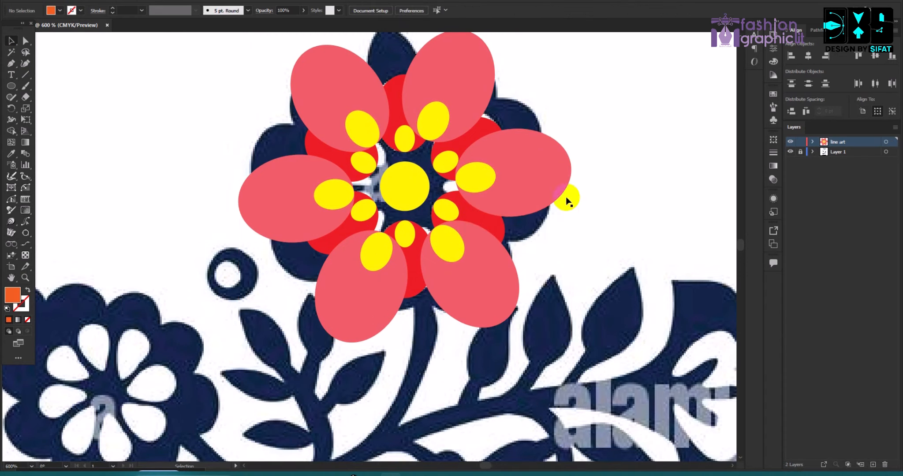
Select all yellow shapes in the flower with the Magic Wand and set their blend mode to Screen
click(366, 132)
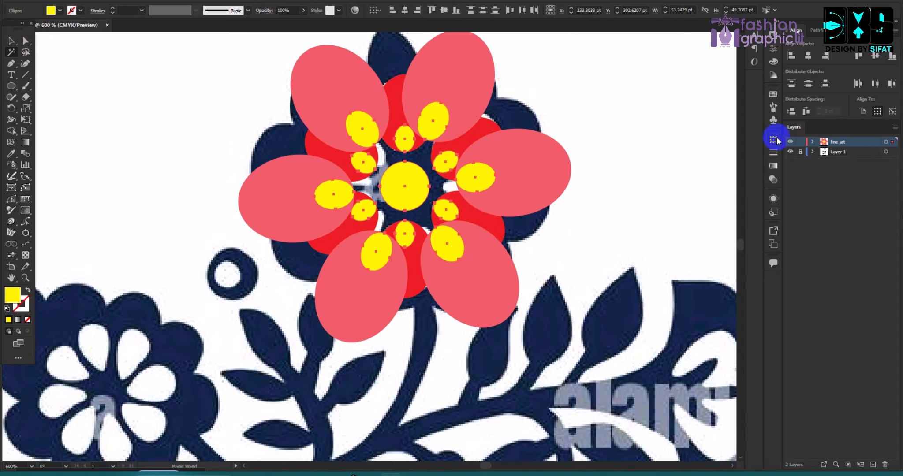
click(774, 179)
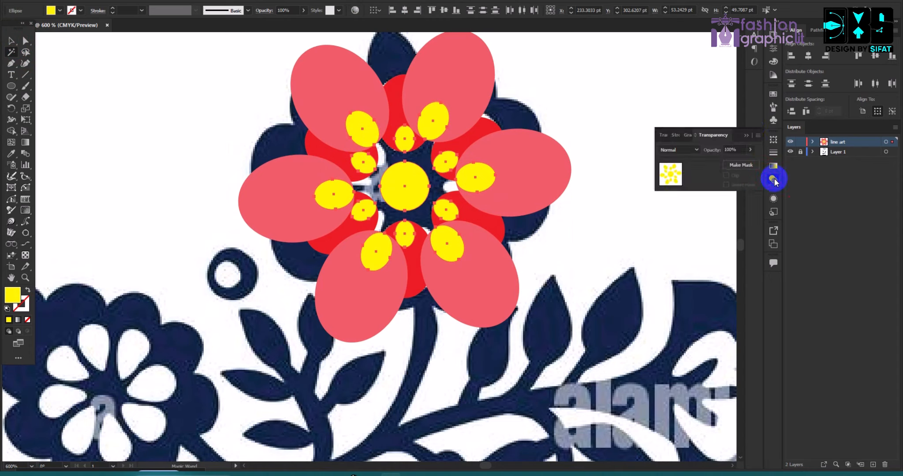
click(696, 150)
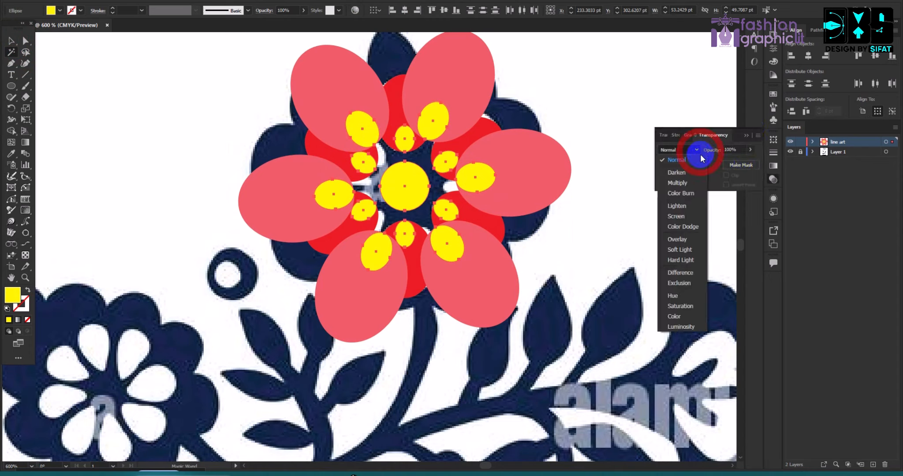
click(679, 215)
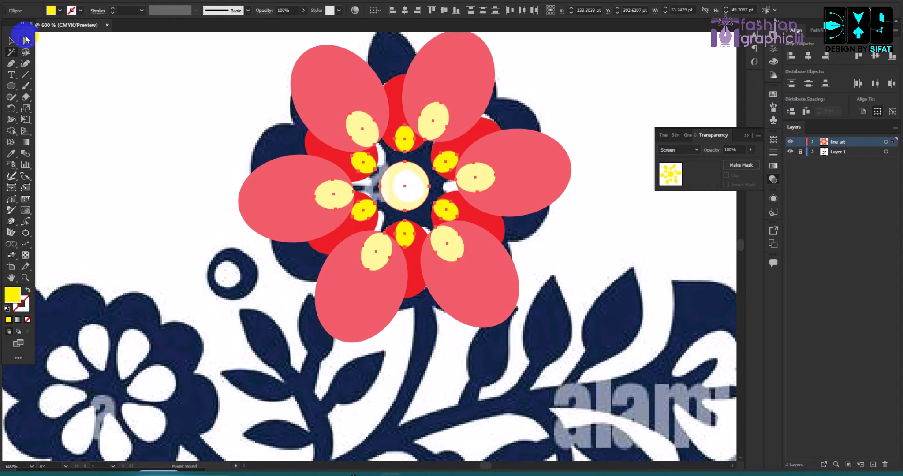
Set the blend mode of the yellow central circle back to Normal and clear the selection
click(11, 40)
click(402, 185)
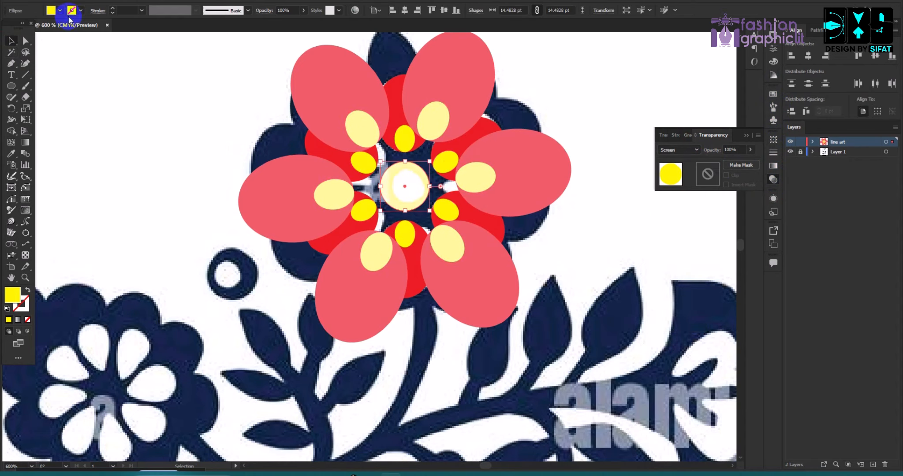
click(691, 150)
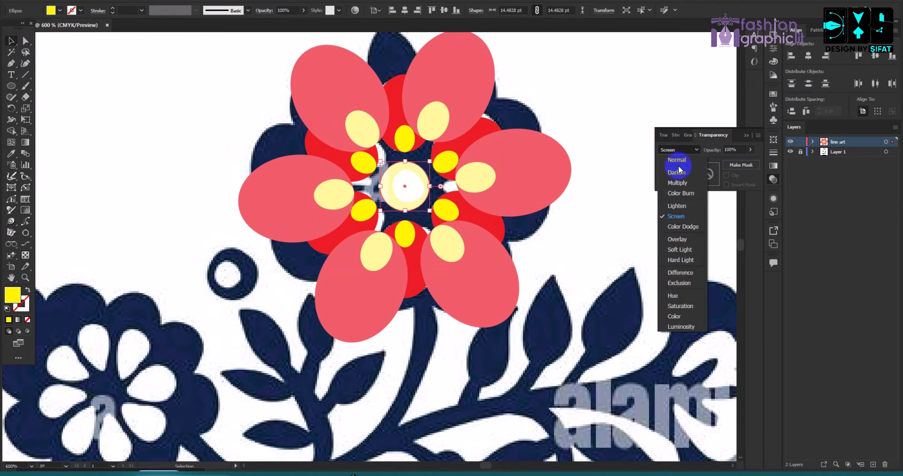
click(677, 160)
click(444, 147)
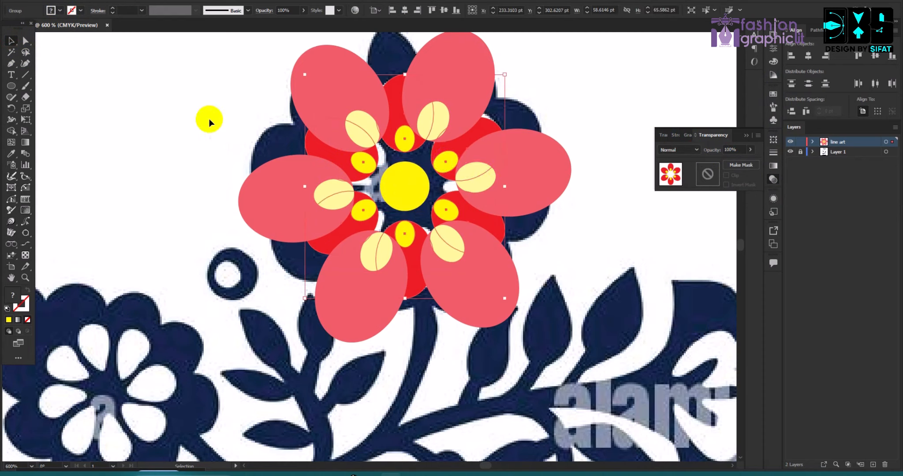
click(195, 107)
click(363, 120)
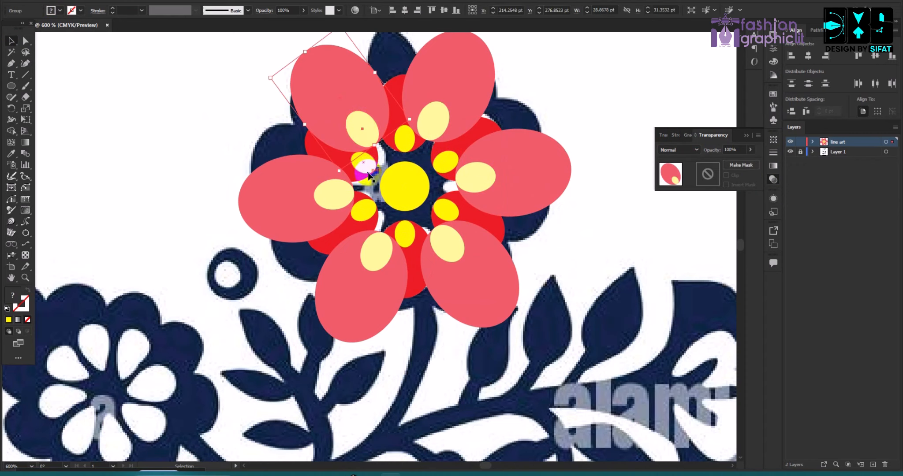
click(365, 169)
click(10, 51)
scroll(328, 114, up, 3)
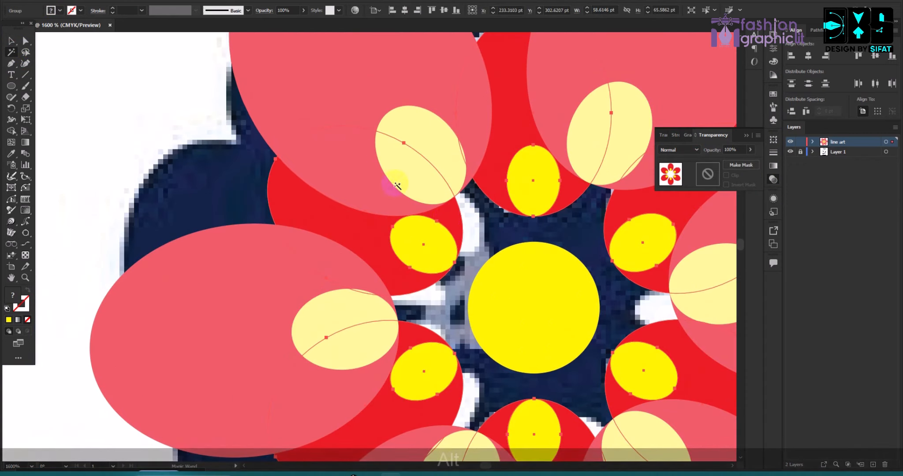
click(435, 242)
click(688, 150)
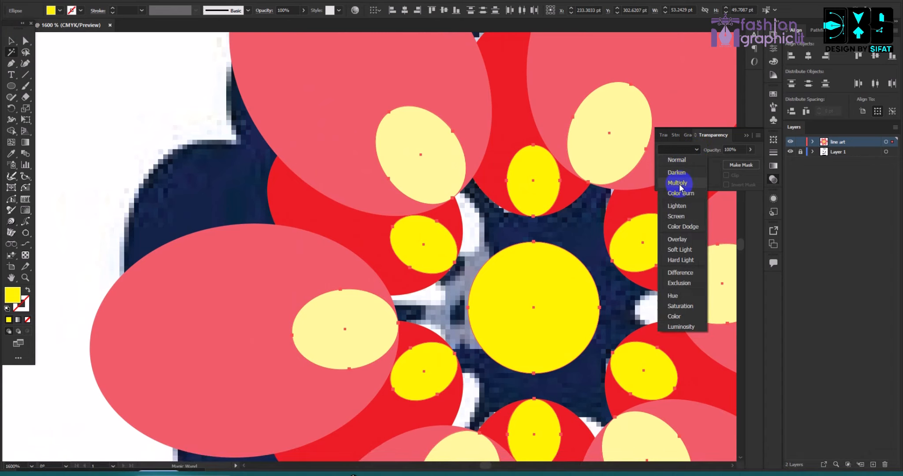
click(10, 40)
shift+click(515, 305)
click(11, 40)
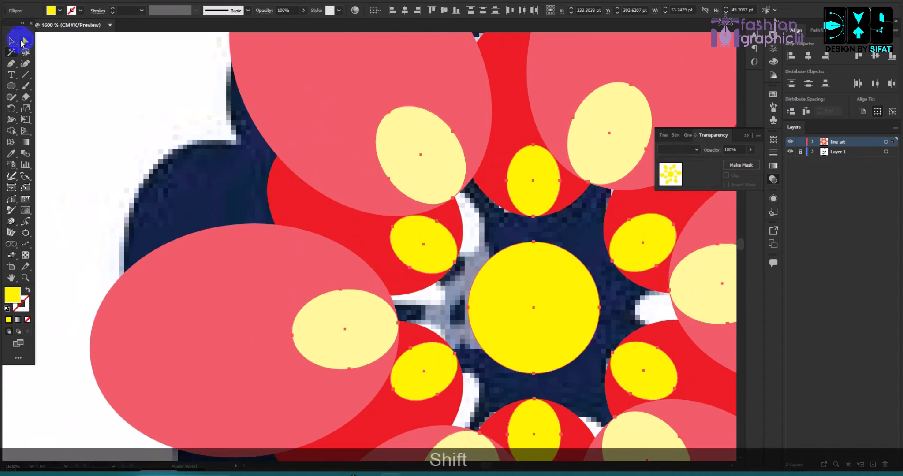
click(474, 204)
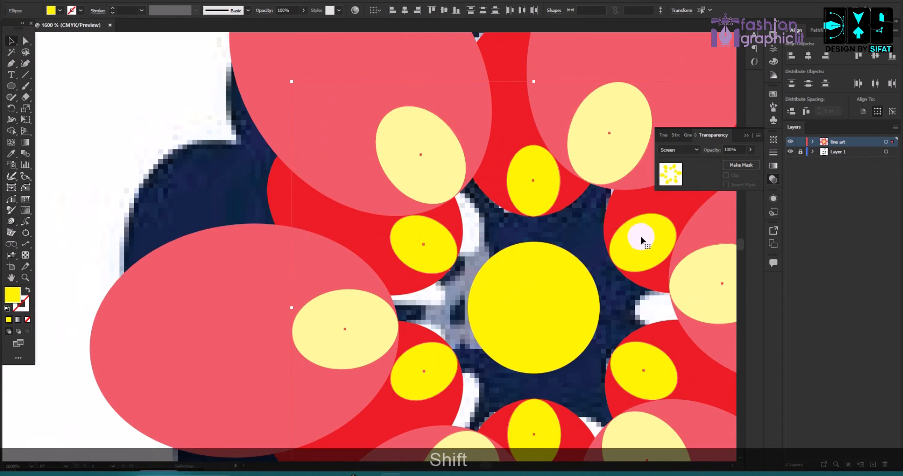
click(168, 109)
Select the yellow central circle on its own and lock it
scroll(168, 109, down, 2)
click(252, 101)
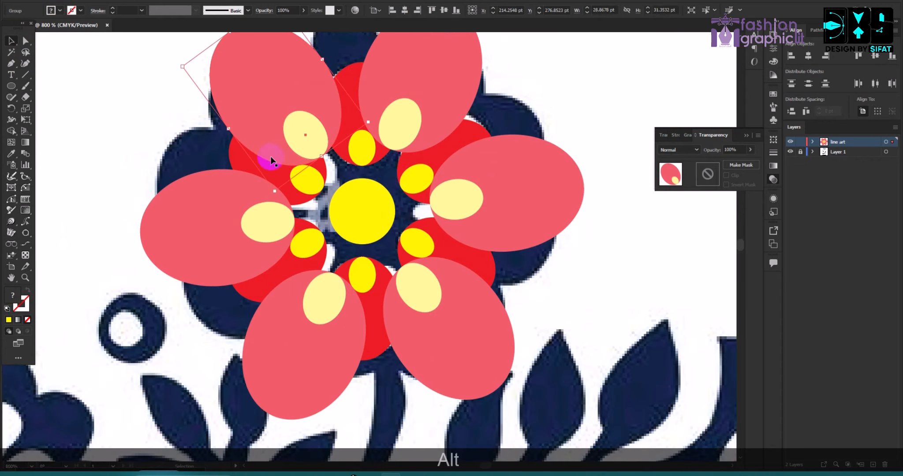
click(11, 52)
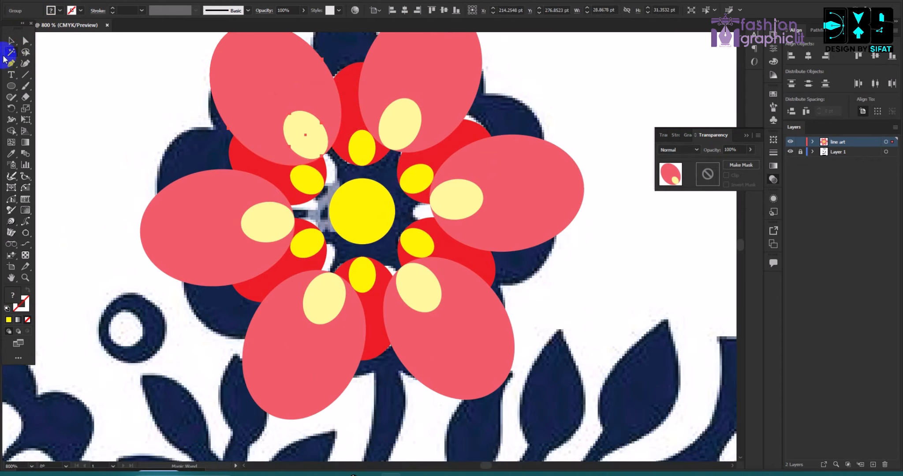
click(370, 211)
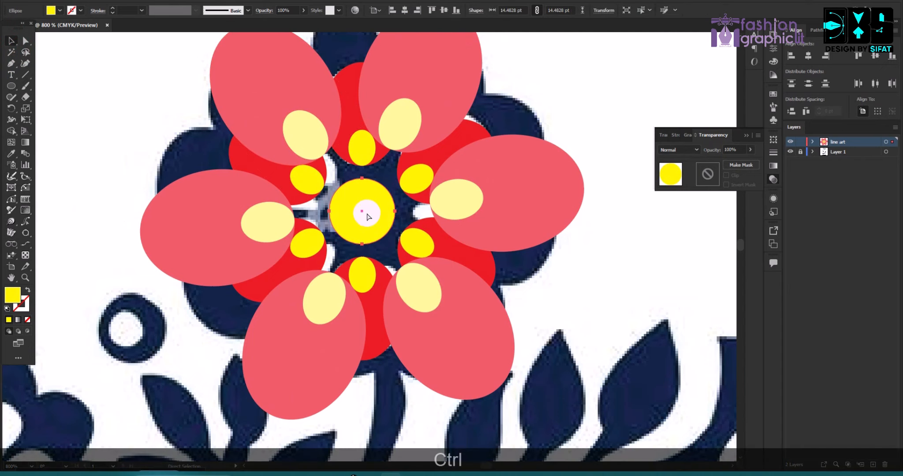
key(ctrl+2)
Select the yellow ellipses of all petals with the Magic Wand, apply the Screen blend mode, and deselect them
scroll(348, 176, up, 2)
click(267, 185)
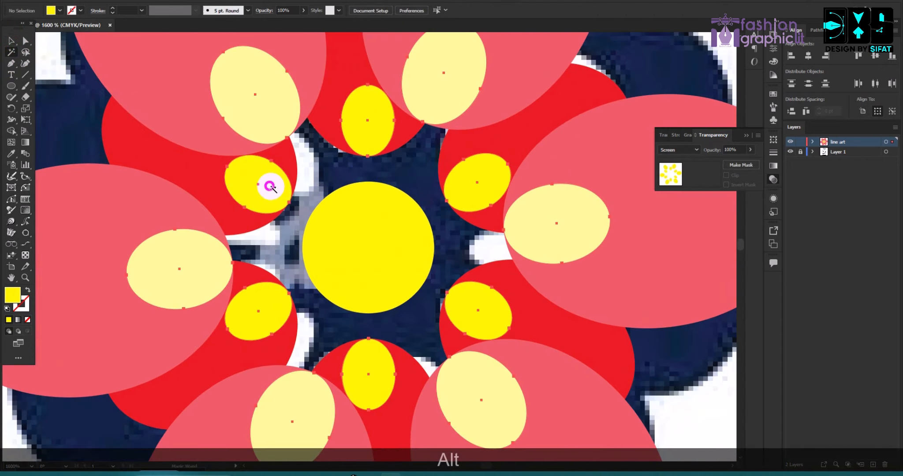
click(693, 152)
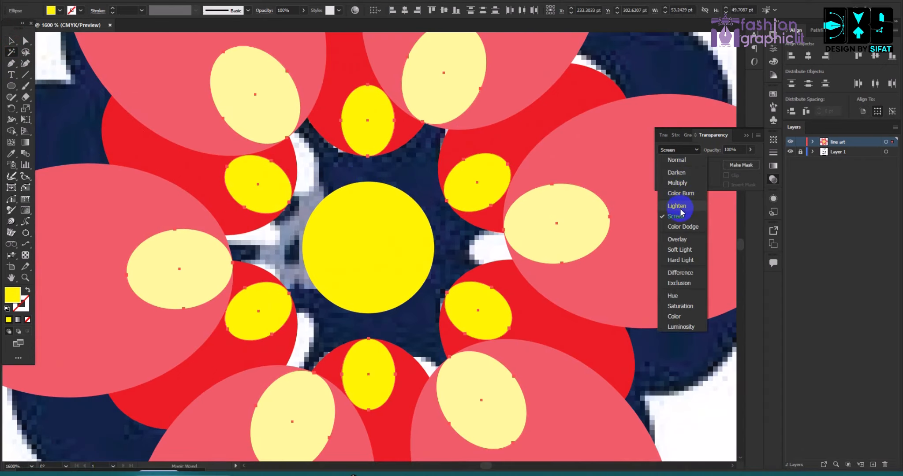
click(680, 215)
scroll(503, 240, down, 3)
click(11, 40)
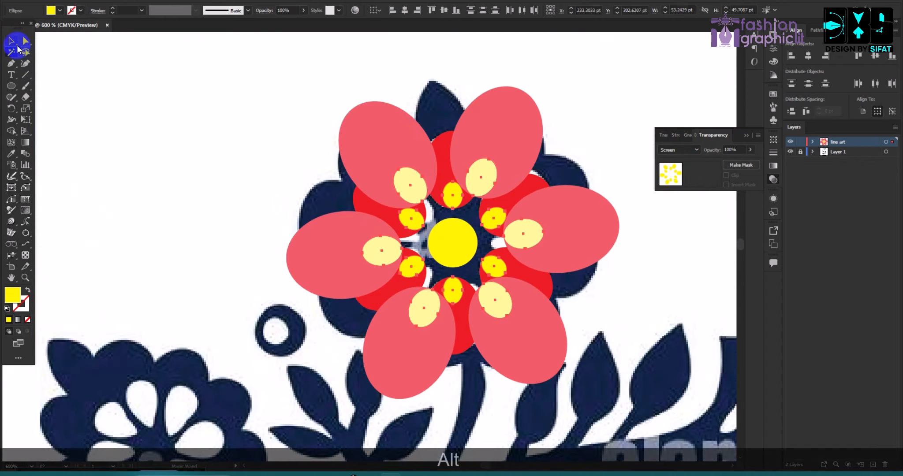
click(151, 60)
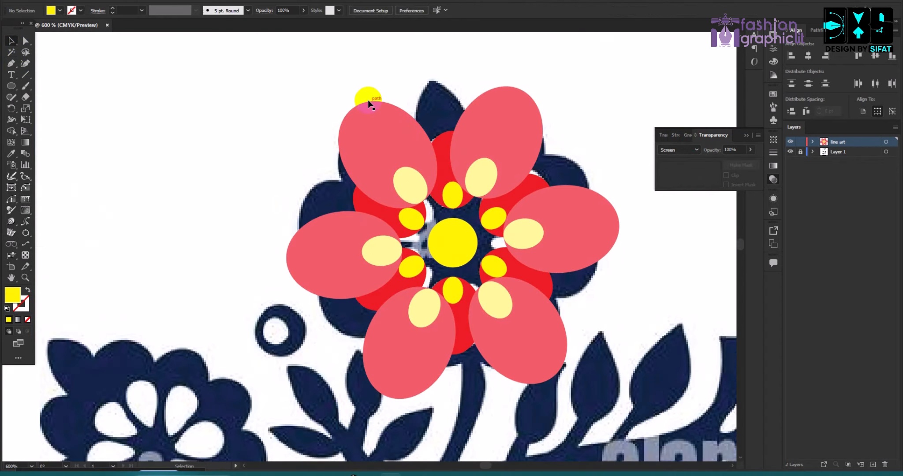
Group all the flower's petals, move the group off the reference motif, and collapse the Transparency panel
scroll(368, 149, down, 3)
drag(325, 110, 578, 166)
key(ctrl+g)
scroll(468, 167, down, 2)
click(746, 134)
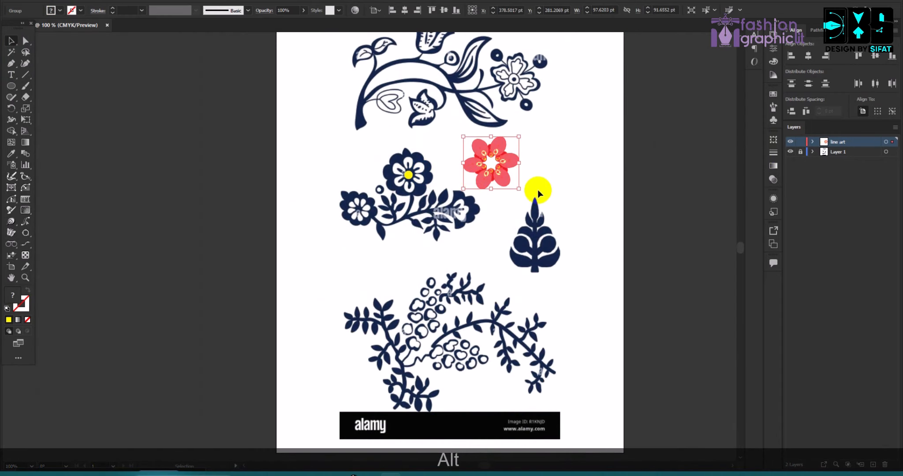
Examine the recoloured petal flower alongside the reference motifs at several magnifications
scroll(538, 190, up, 2)
scroll(538, 189, up, 2)
scroll(537, 190, up, 3)
click(538, 190)
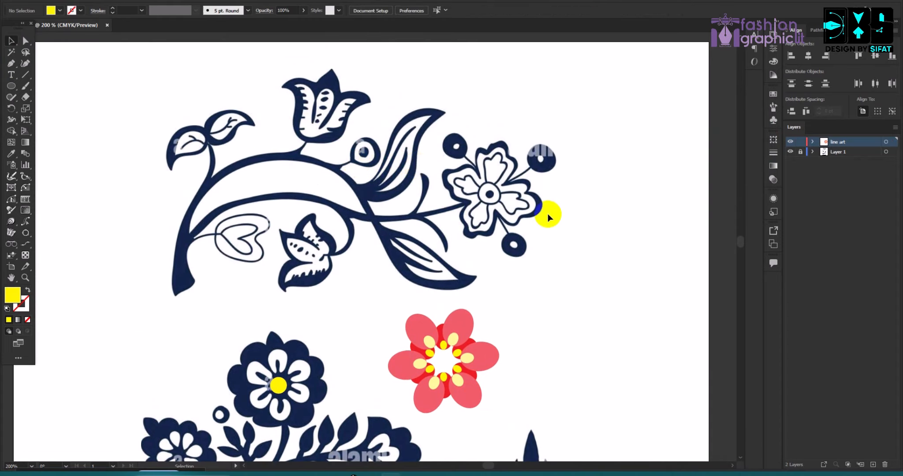
scroll(550, 204, up, 2)
scroll(419, 195, down, 1)
scroll(419, 196, down, 1)
scroll(436, 300, down, 3)
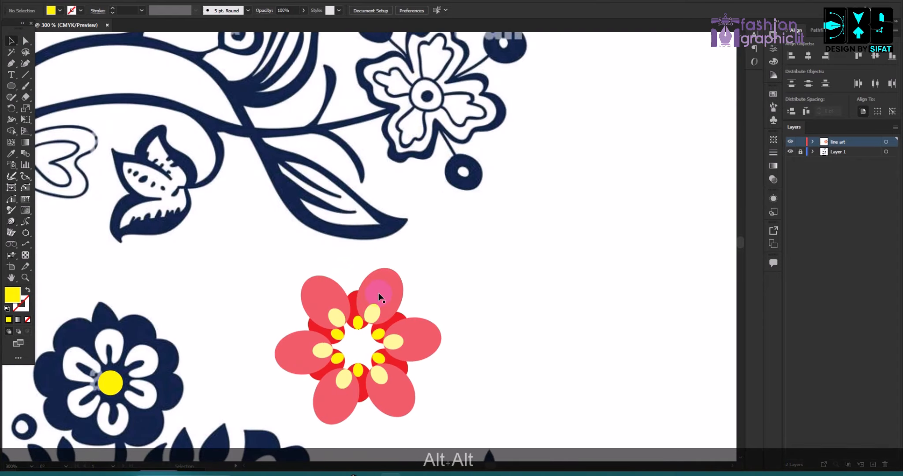
scroll(422, 330, down, 5)
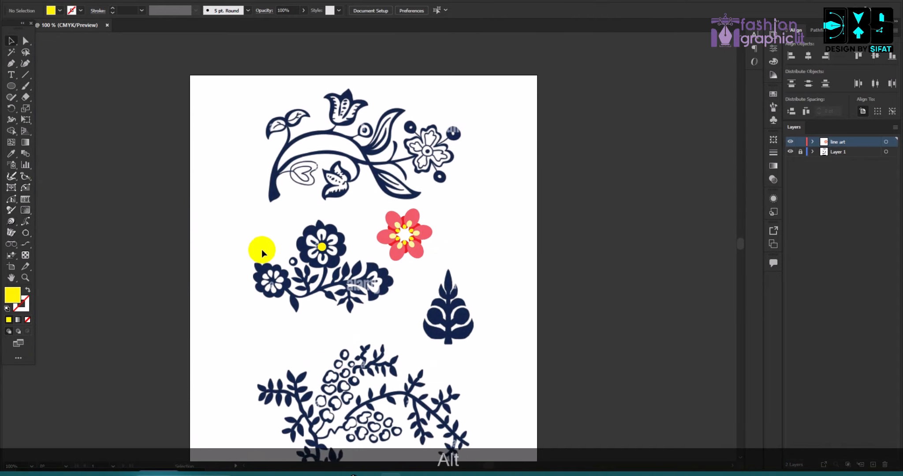
scroll(403, 161, up, 2)
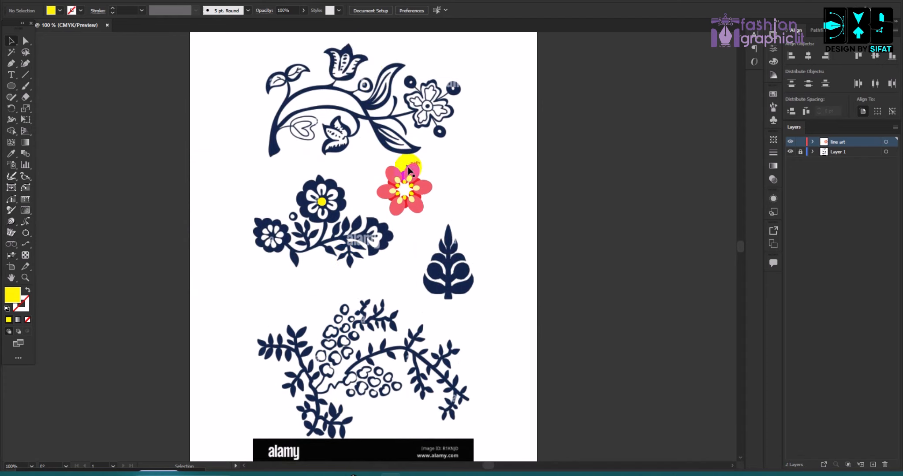
Move the petal flower outside the artboard, and undo both flower moves and the grouping
drag(407, 180, 608, 157)
click(635, 124)
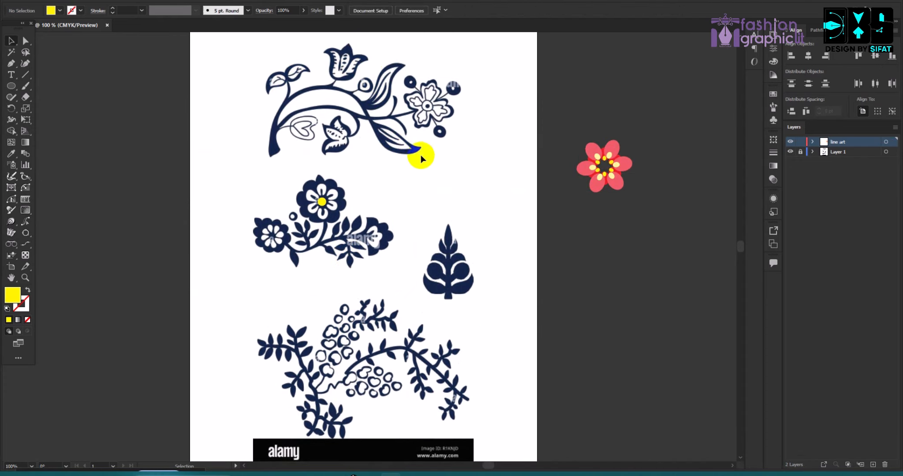
alt+scroll(397, 159, up, 2)
key(ctrl+z)
key(ctrl+z)
key(ctrl+z)
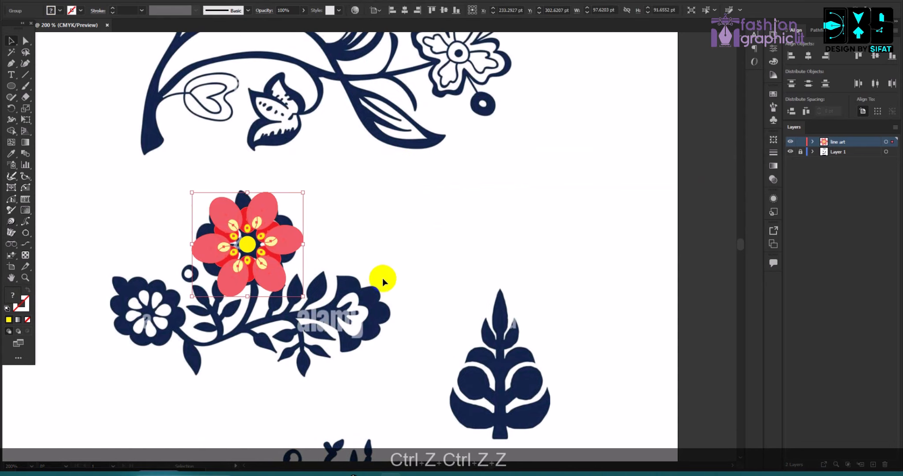
Group the flower's petals again, move the group onto the empty canvas beside the artboard, and deselect it
key(ctrl+g)
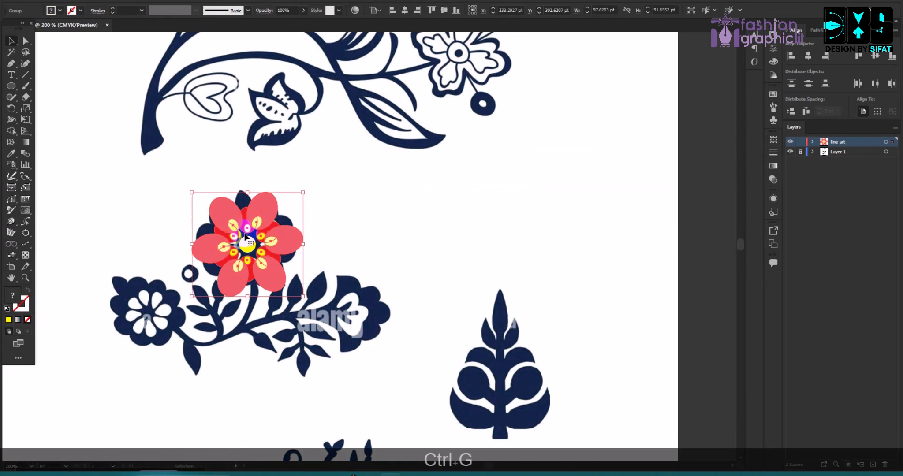
alt+scroll(240, 233, down, 3)
drag(241, 234, 431, 197)
alt+scroll(348, 208, up, 3)
scroll(348, 207, up, 1)
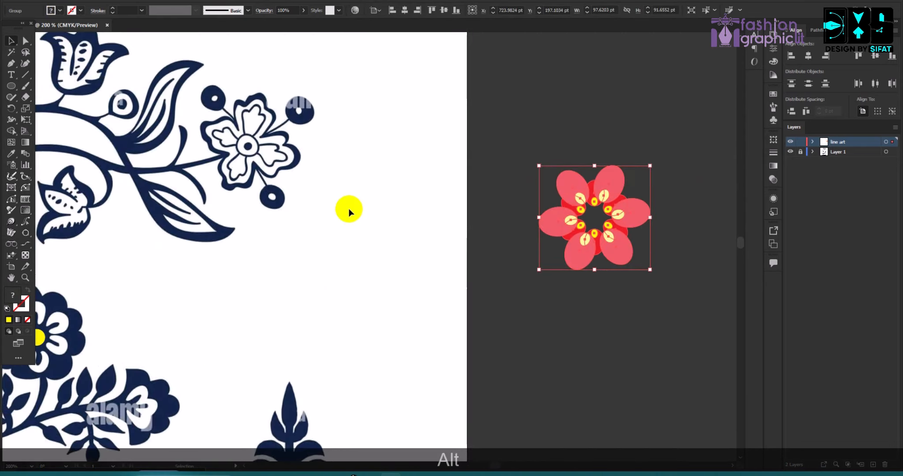
click(348, 208)
Lock the line art layer, unlock Layer 1, and delete the reference image from the artboard
alt+scroll(475, 175, down, 2)
alt+scroll(408, 172, down, 1)
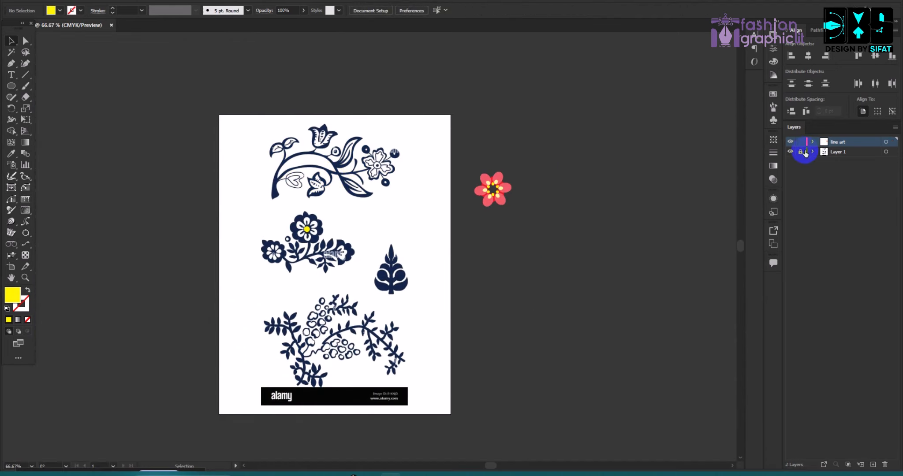
click(369, 217)
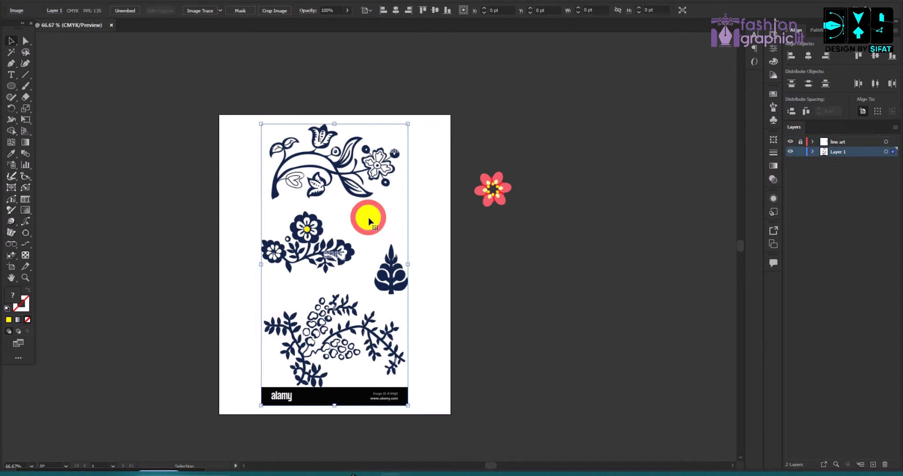
key(BackSpace)
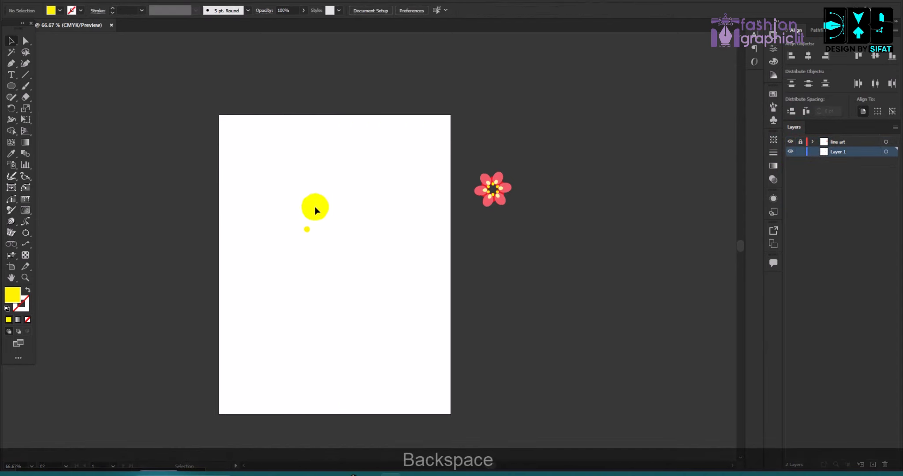
Unlock all objects, delete the leftover yellow dot from the artboard, and lock the line art layer again
click(83, 1)
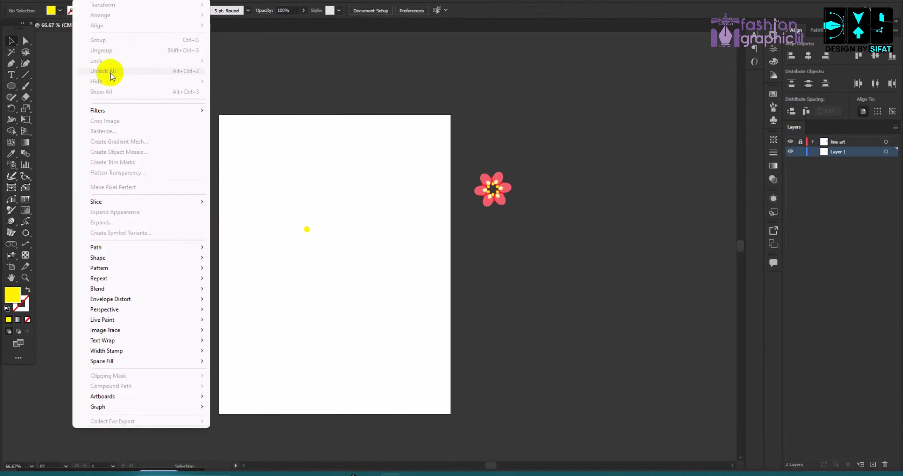
click(249, 114)
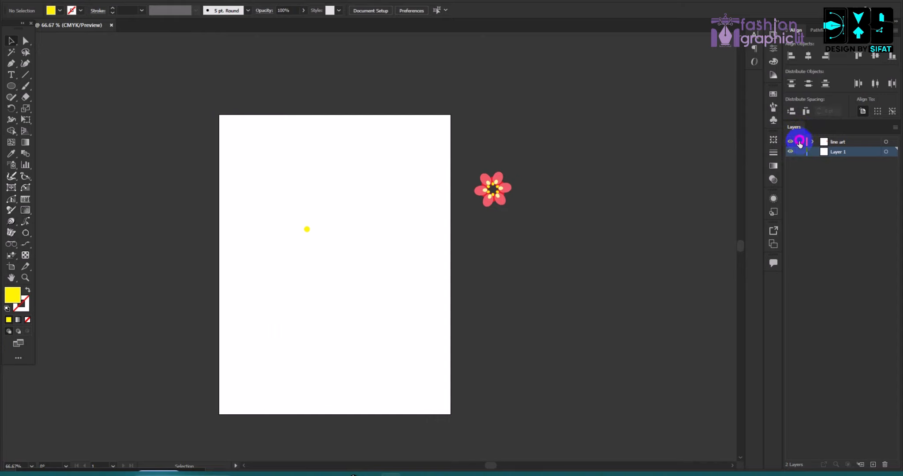
click(80, 2)
click(105, 71)
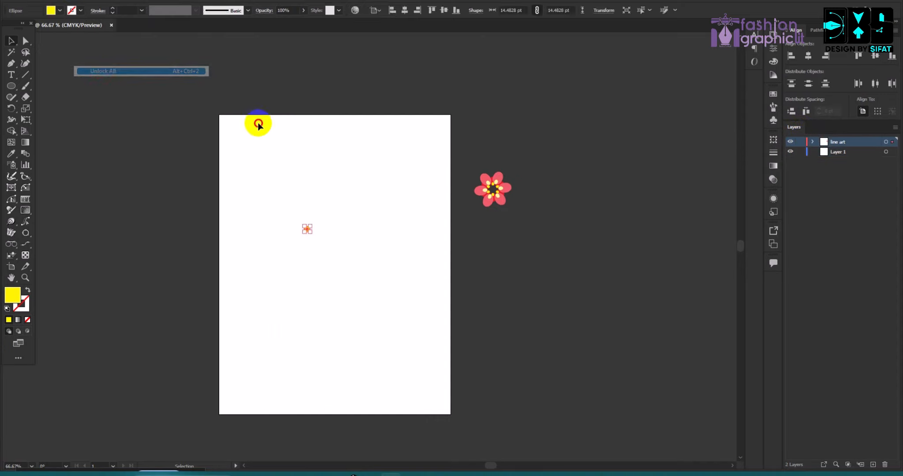
key(BackSpace)
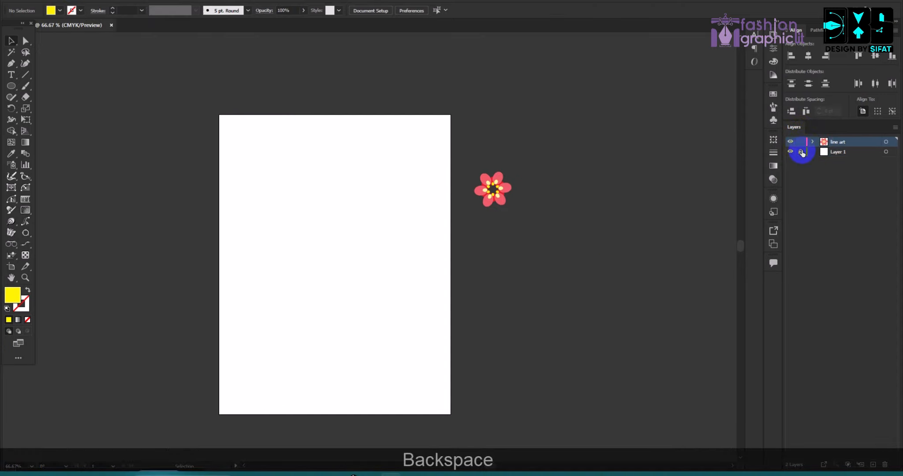
click(801, 142)
Switch to Chrome, browse the floral motifs image results, and preview the Pngtree embroidery motif
mouse_move(353, 474)
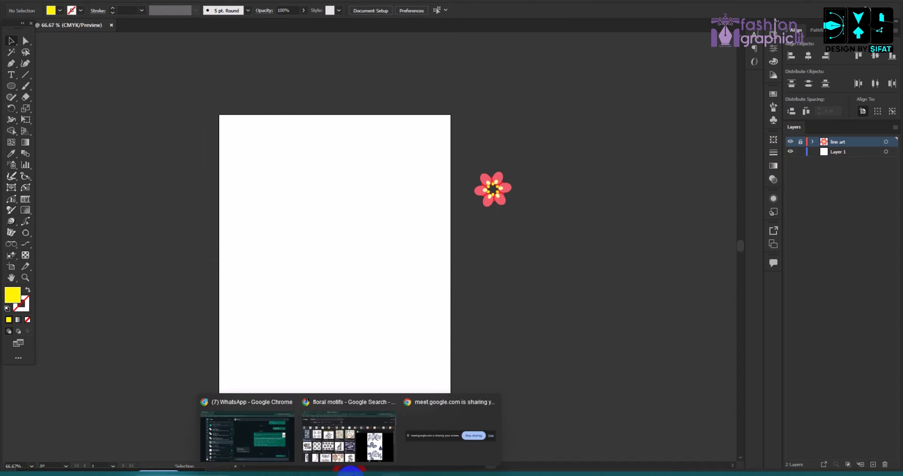
click(351, 443)
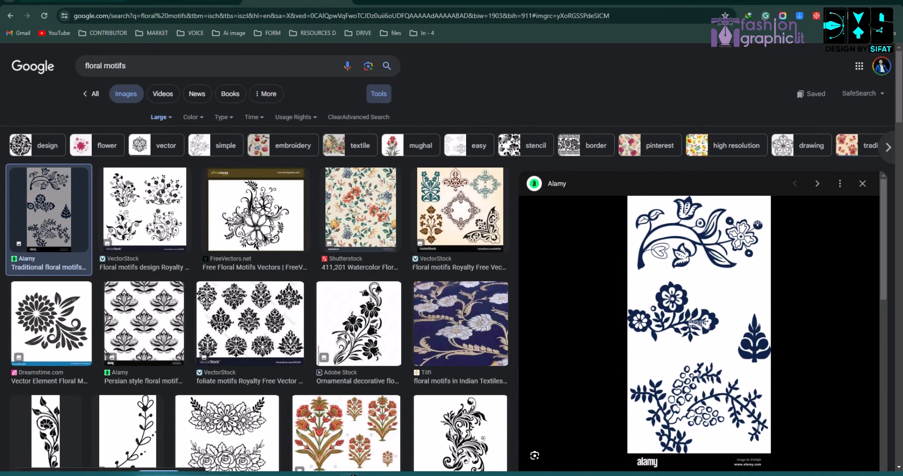
click(164, 2)
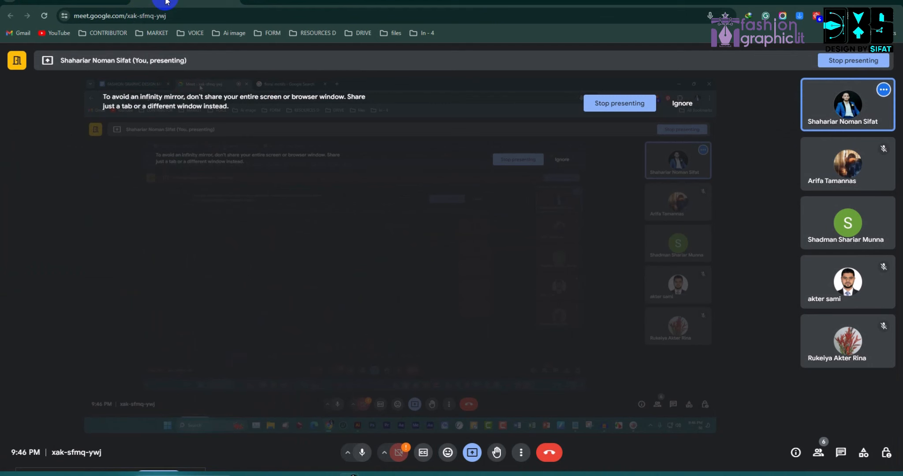
click(284, 1)
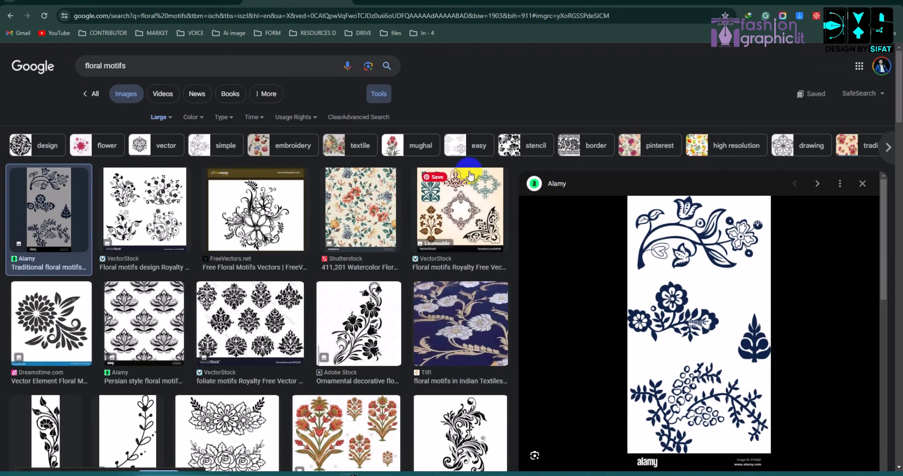
scroll(382, 291, down, 4)
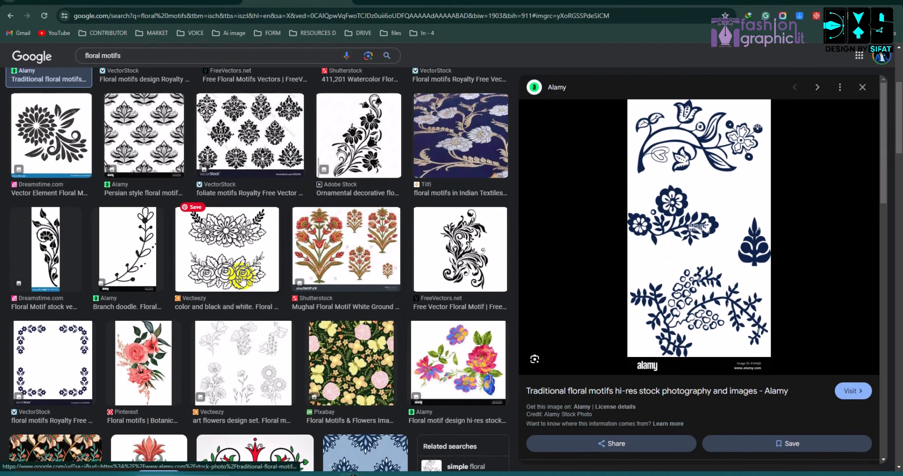
scroll(229, 265, down, 5)
click(235, 247)
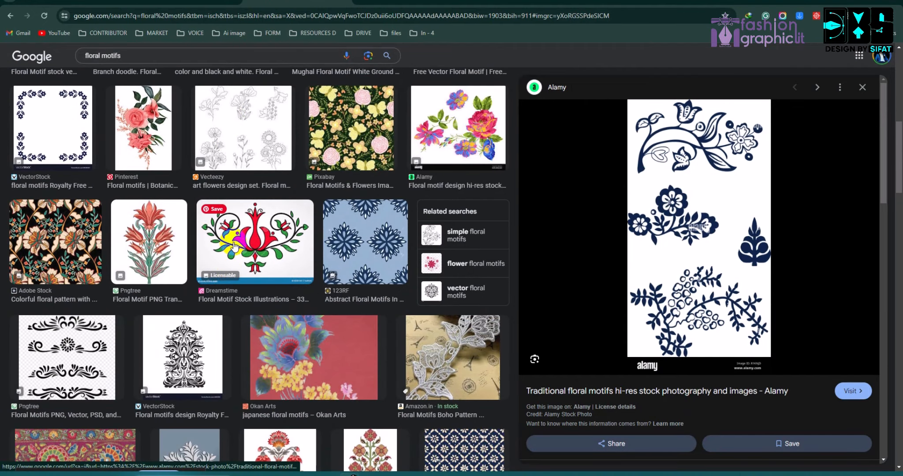
scroll(236, 238, down, 3)
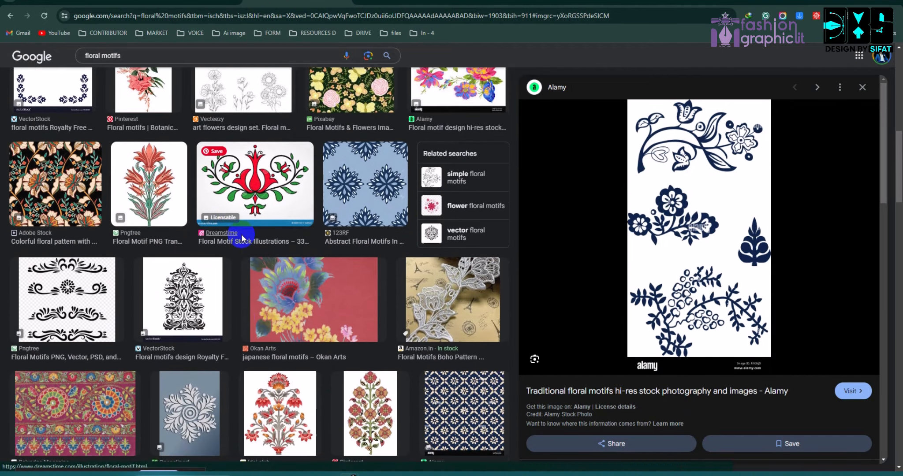
scroll(266, 99, down, 4)
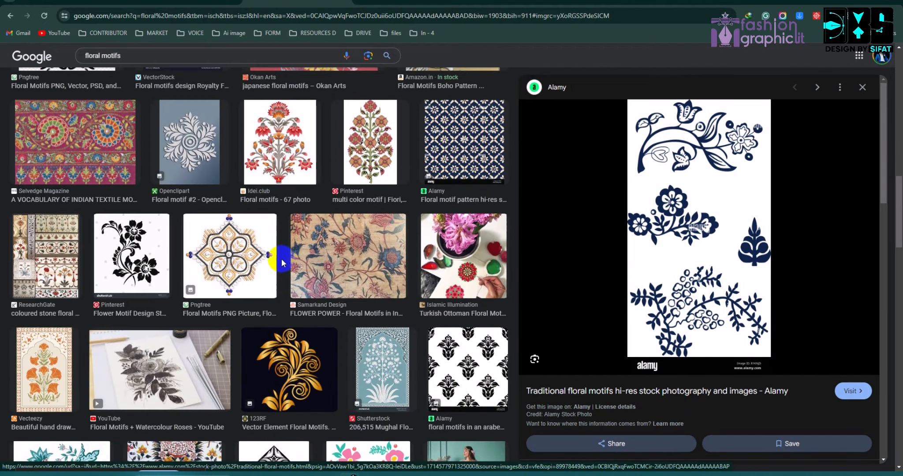
click(237, 258)
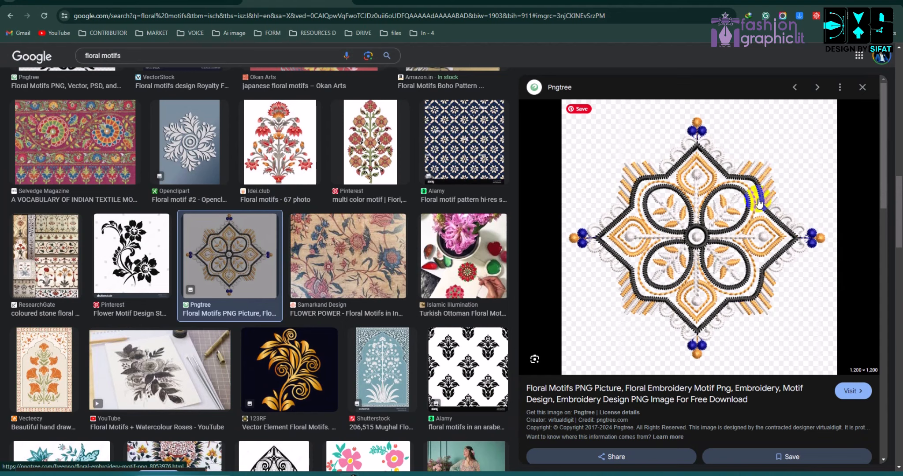
Browse further through the floral motifs results and copy the multicoloured ethnic floral motif image from Needpix.com
scroll(176, 278, down, 4)
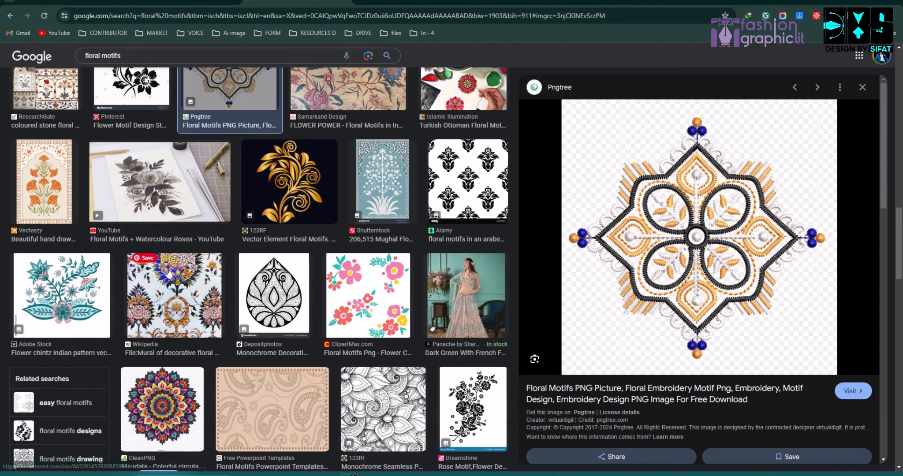
scroll(190, 287, down, 3)
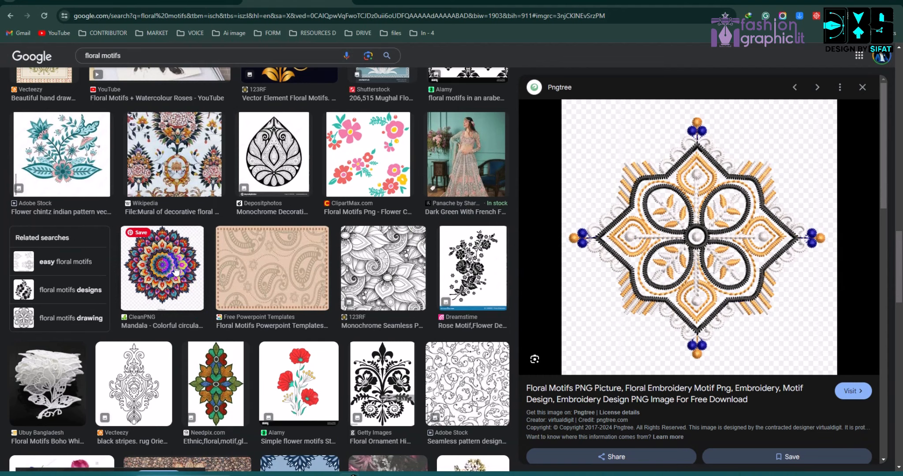
scroll(214, 355, down, 3)
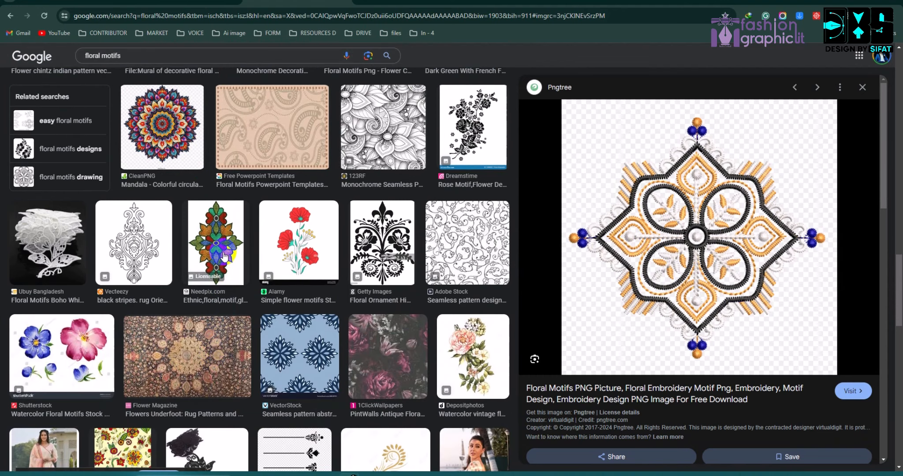
click(224, 257)
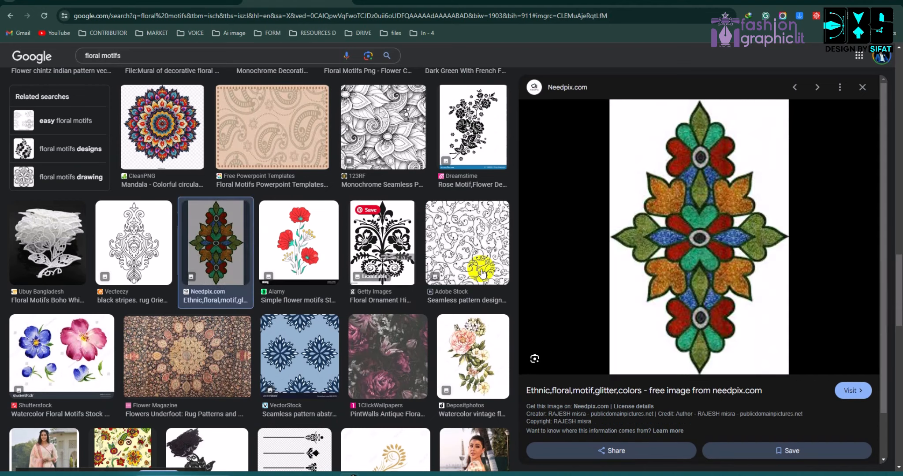
right_click(717, 194)
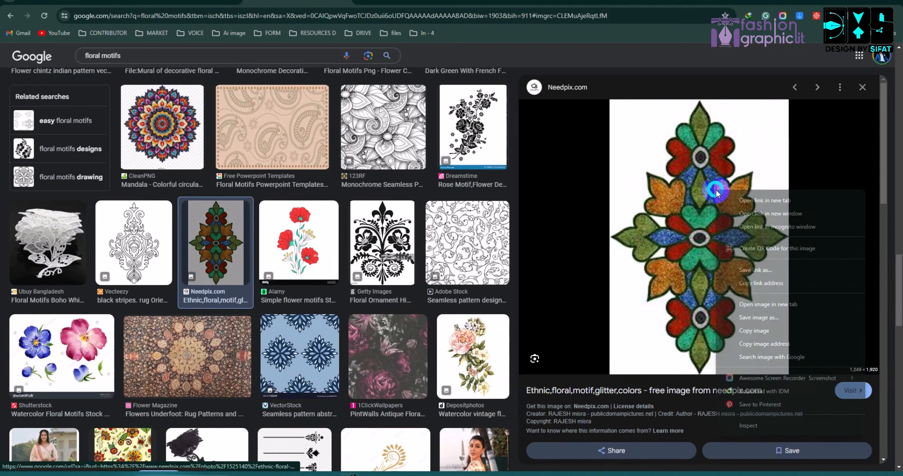
click(796, 332)
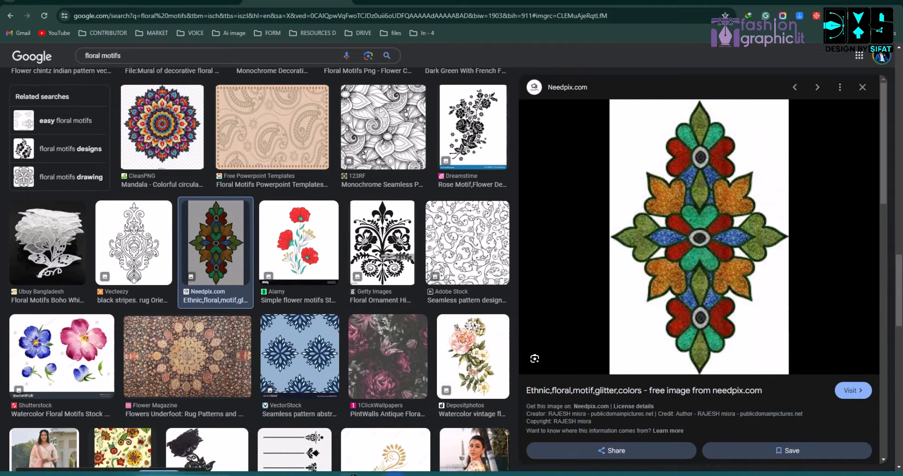
Switch to Illustrator, make Layer 1 active instead of the locked line art layer, and paste the copied motif image
click(390, 475)
scroll(325, 286, up, 3)
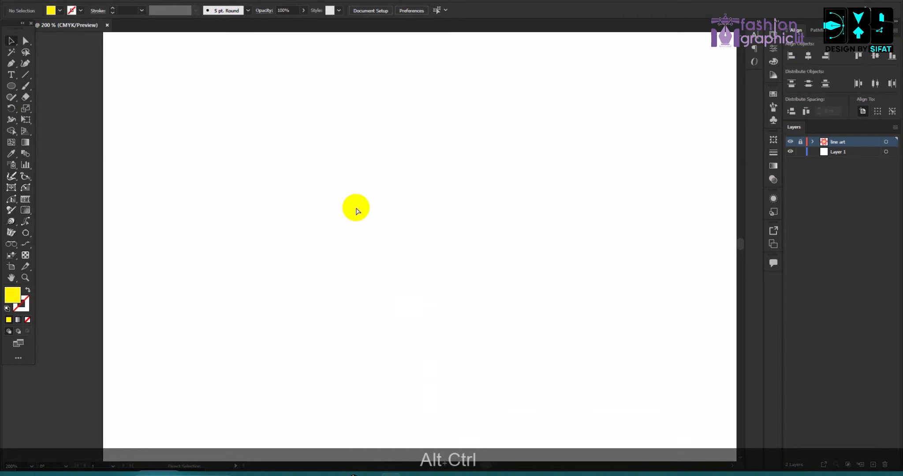
key(ctrl+alt+v)
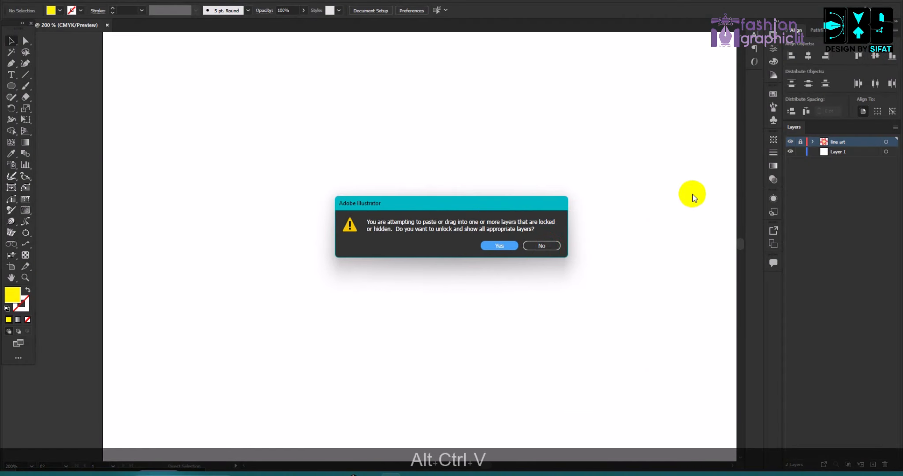
click(542, 246)
click(813, 152)
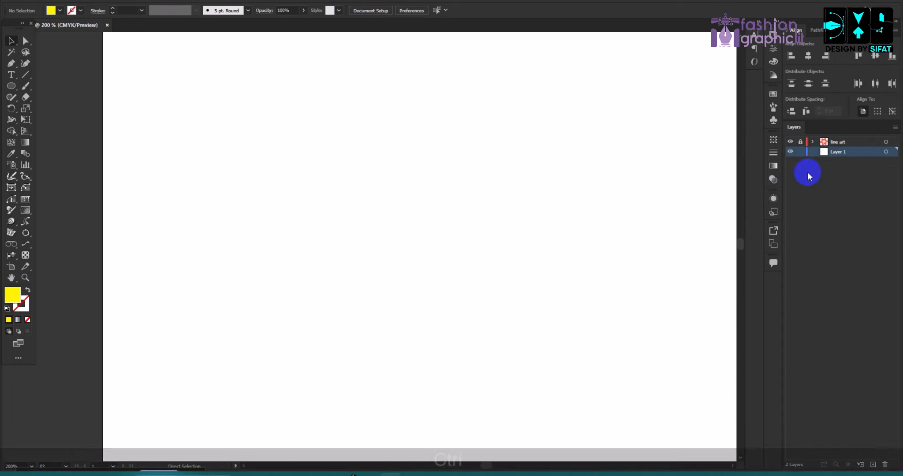
key(ctrl+v)
Center the motif on the artboard and enlarge it proportionally to about 416 × 639 pt, locking Layer 1 and unlocking line art
scroll(379, 193, down, 3)
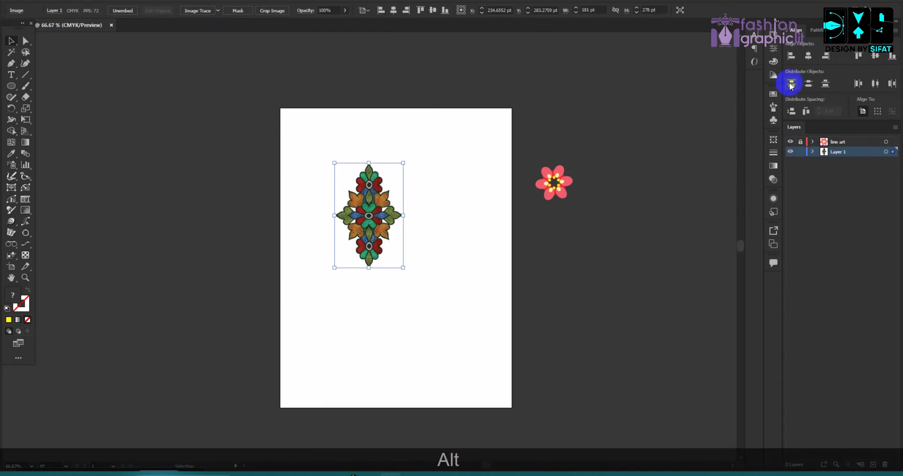
click(808, 56)
click(875, 56)
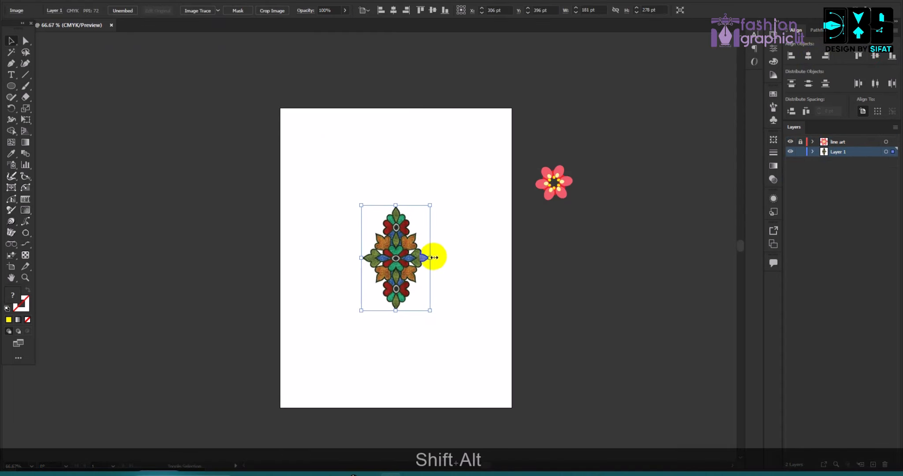
drag(434, 257, 474, 257)
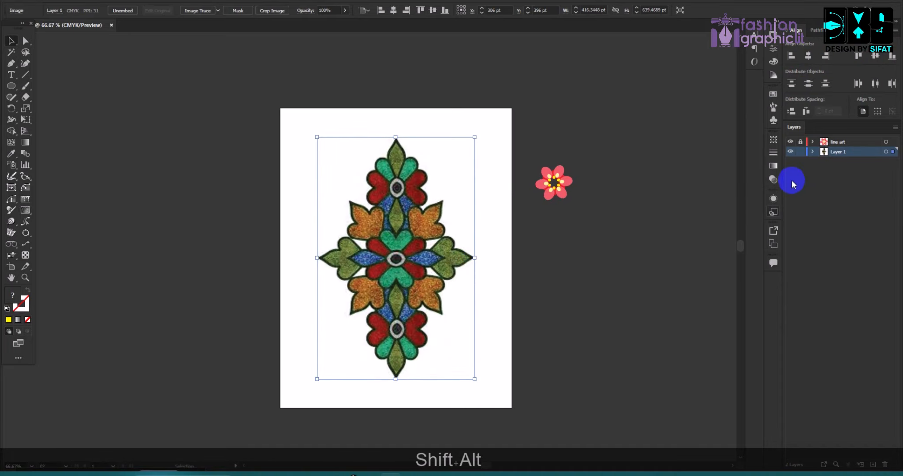
click(800, 152)
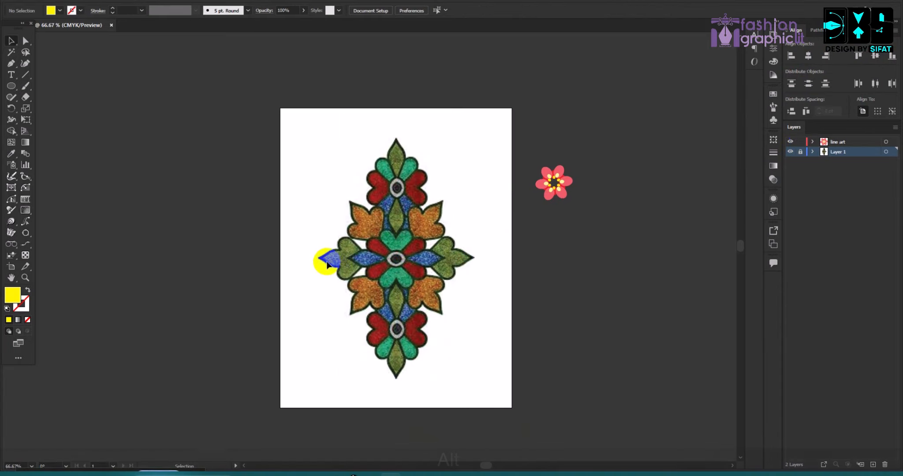
Examine the motif's center, petals and symmetry at several magnifications
scroll(322, 260, up, 3)
scroll(448, 227, down, 2)
scroll(415, 268, up, 3)
scroll(359, 232, down, 2)
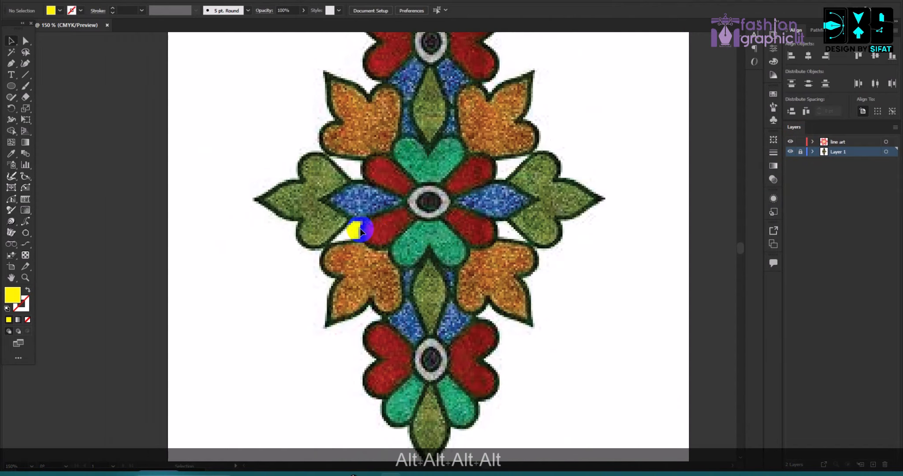
scroll(401, 234, down, 3)
scroll(401, 233, up, 2)
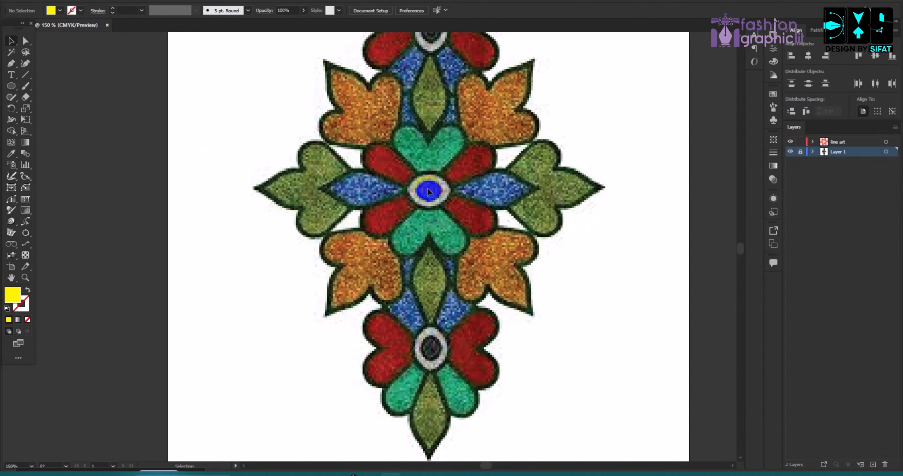
scroll(422, 177, up, 2)
scroll(282, 147, down, 2)
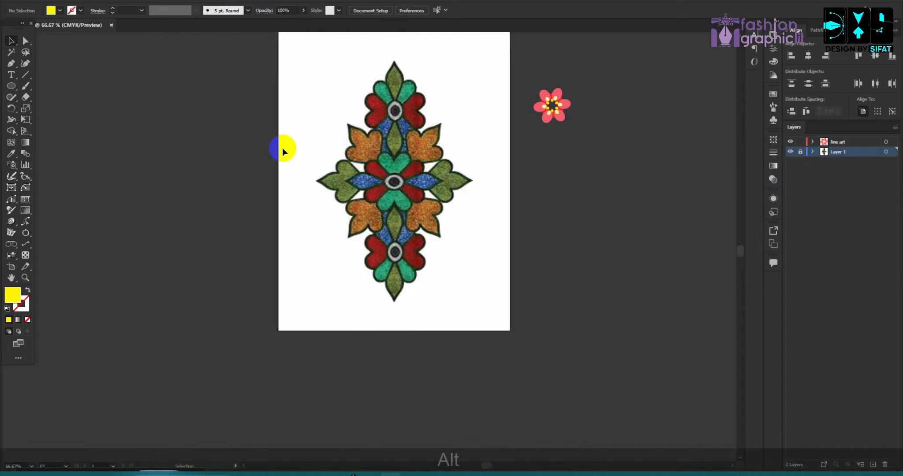
Show the rulers, lock the line art layer, and unlock Layer 1
key(ctrl)
key(ctrl+alt+r)
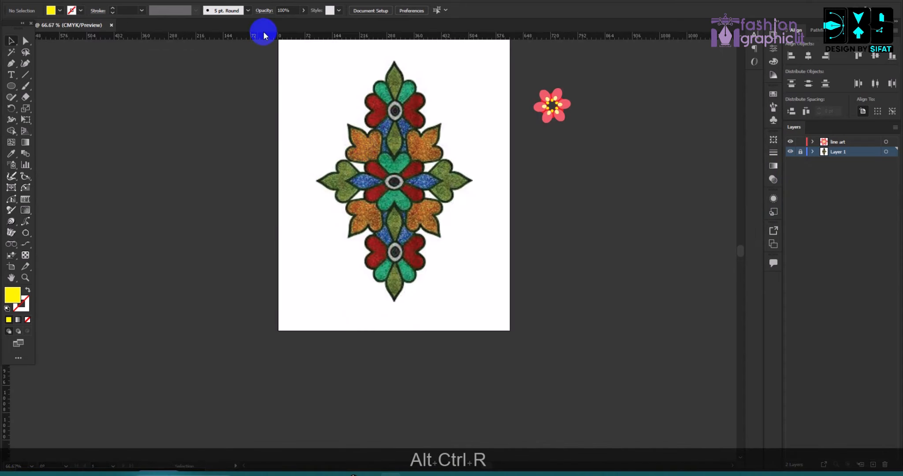
scroll(449, 99, up, 2)
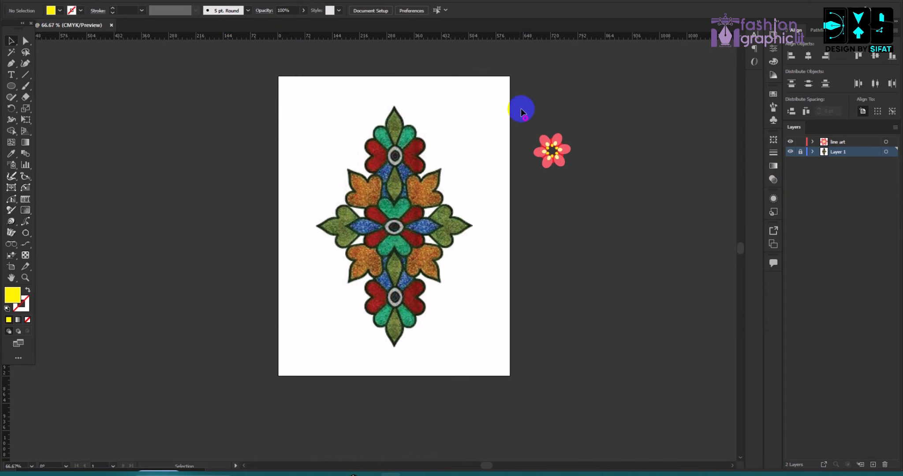
scroll(498, 37, up, 2)
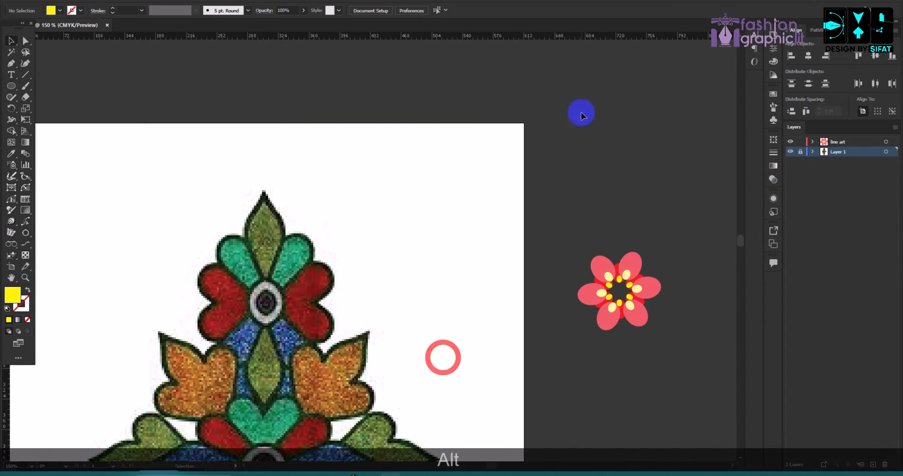
click(801, 142)
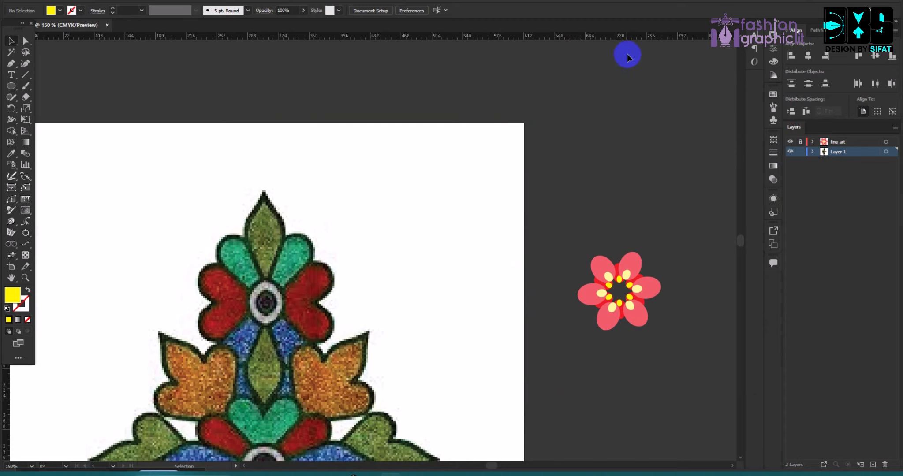
Add a horizontal ruler guide on Layer 1 and align it to the artboard's vertical center
drag(622, 39, 576, 209)
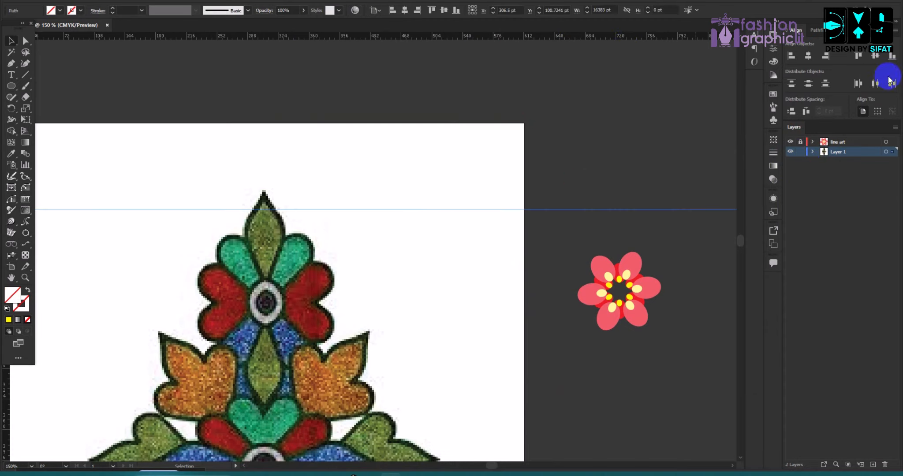
click(876, 57)
scroll(538, 156, down, 3)
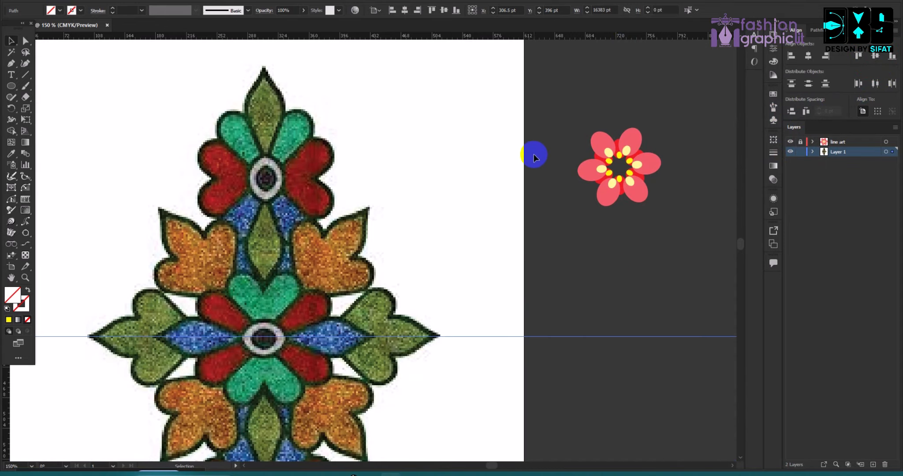
Add a vertical ruler guide at the artboard's horizontal center, then lock Layer 1 and unlock line art
scroll(533, 154, down, 3)
drag(4, 406, 339, 355)
click(808, 56)
scroll(459, 211, up, 2)
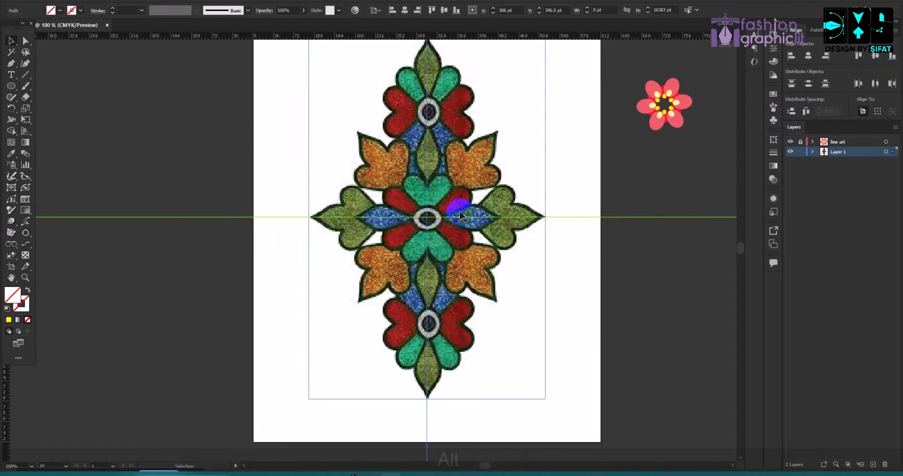
click(801, 152)
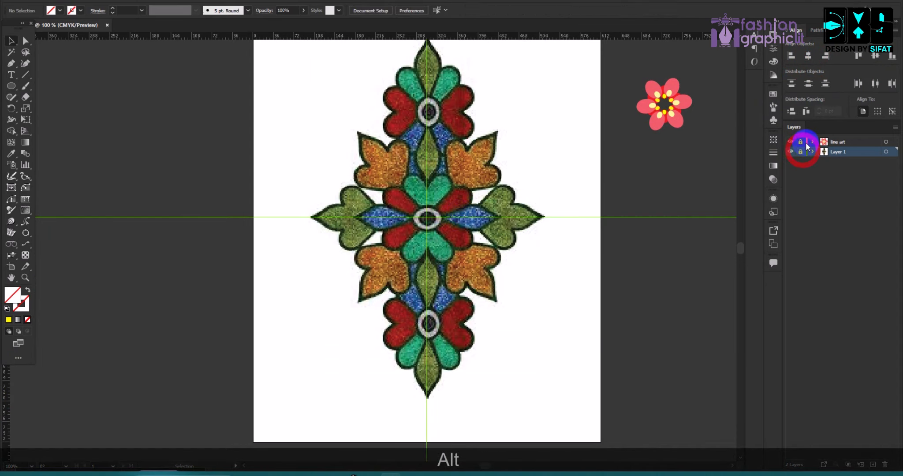
click(802, 142)
Examine the whole motif, its center and its lower half down to the bottom leaf tip
scroll(438, 245, up, 2)
scroll(429, 151, down, 3)
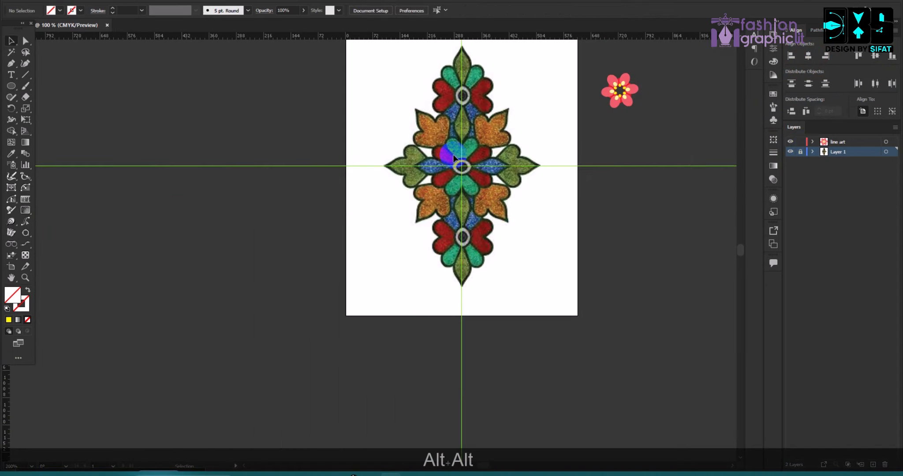
scroll(401, 95, up, 1)
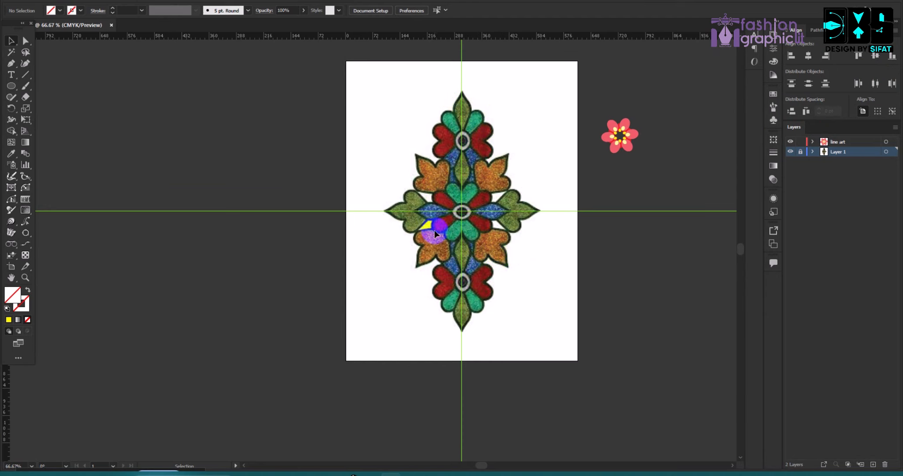
scroll(459, 216, up, 3)
scroll(459, 217, up, 1)
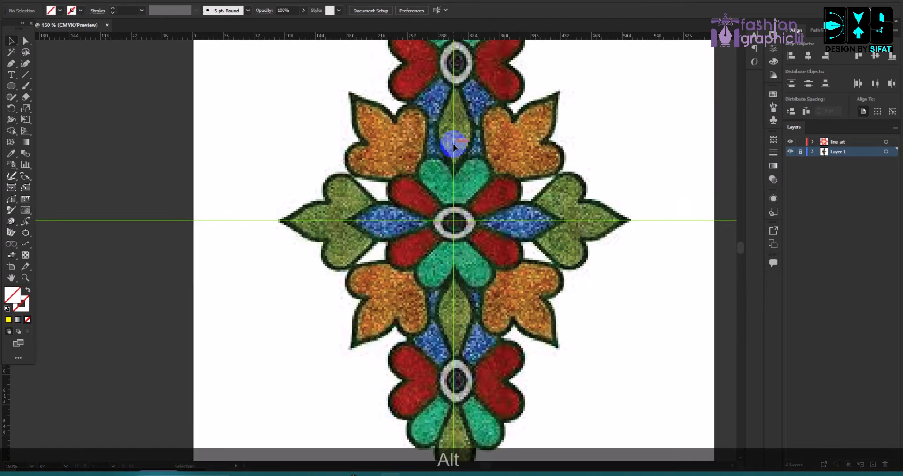
scroll(453, 143, up, 1)
scroll(454, 152, down, 3)
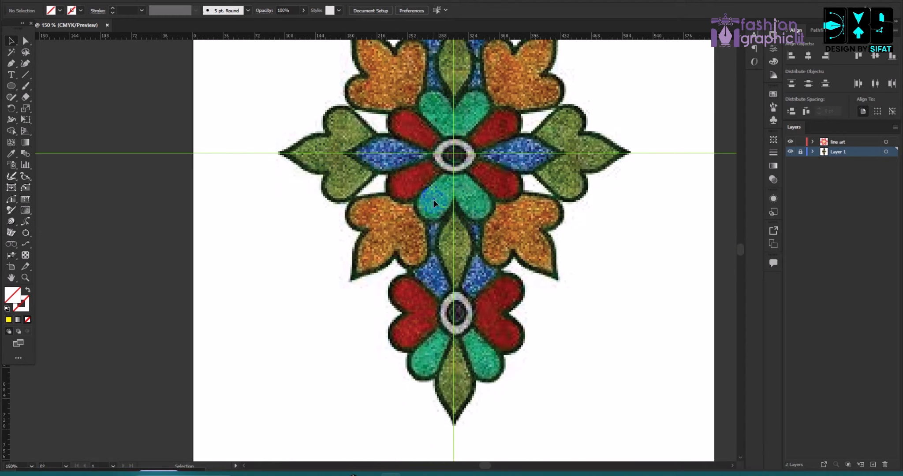
click(452, 417)
click(396, 264)
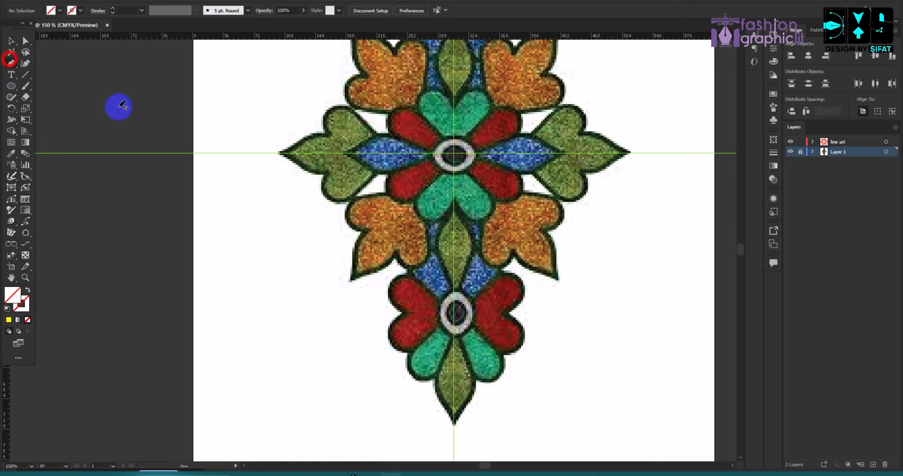
Draw a CMYK Yellow circle about 31 pt wide over the motif's center on line art and center it on the artboard
click(60, 10)
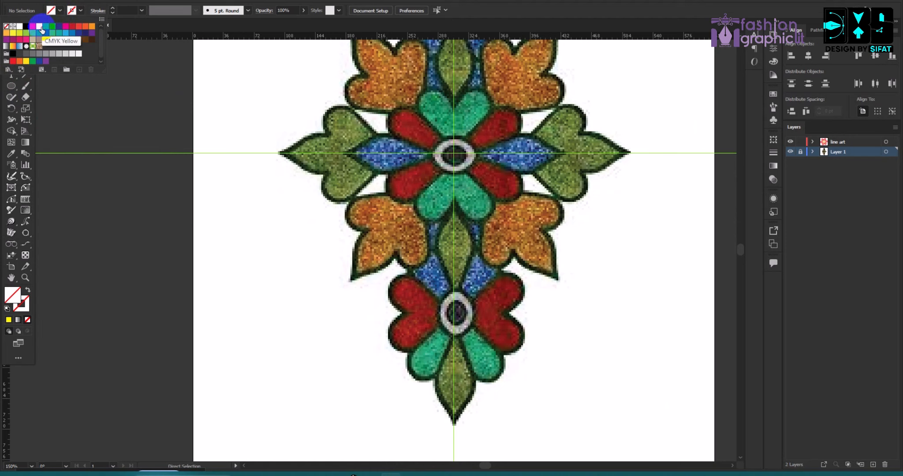
click(836, 142)
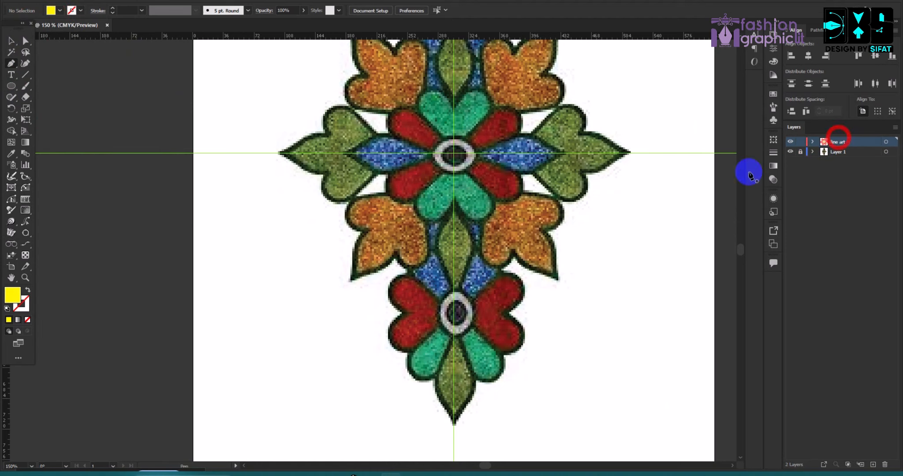
key(p)
scroll(379, 158, up, 2)
click(11, 86)
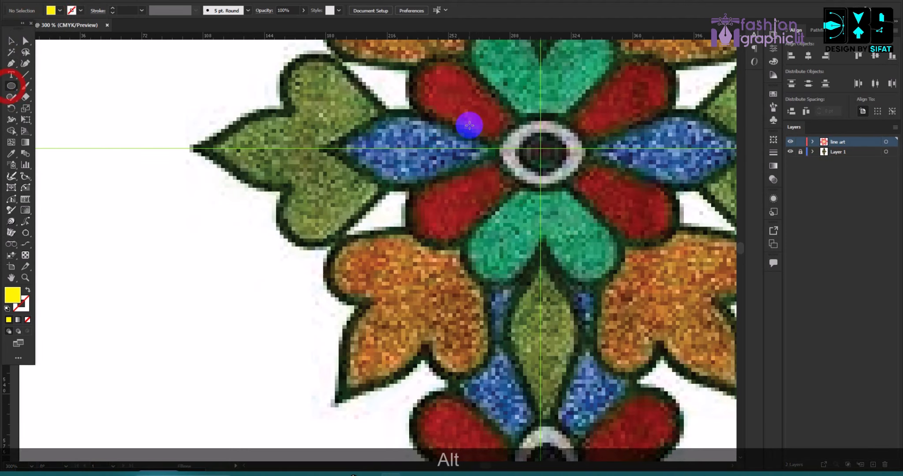
scroll(521, 141, down, 3)
scroll(460, 145, up, 5)
drag(453, 194, 491, 242)
click(12, 42)
scroll(450, 196, up, 1)
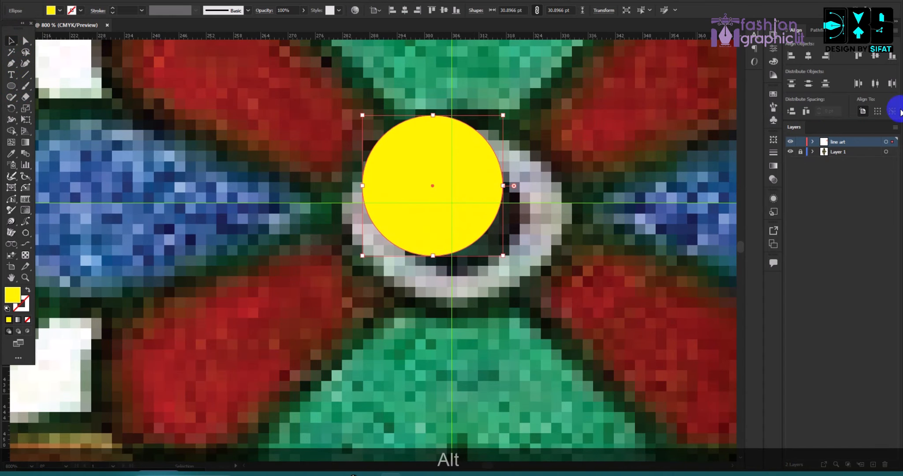
click(873, 57)
click(873, 57)
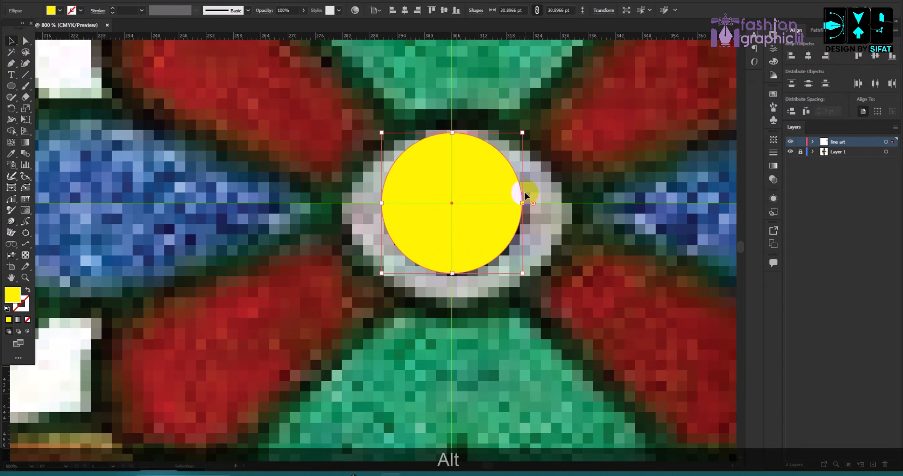
Duplicate the yellow circle in place and enlarge the copy proportionally to about 38 pt toward its lower-left
scroll(525, 191, down, 2)
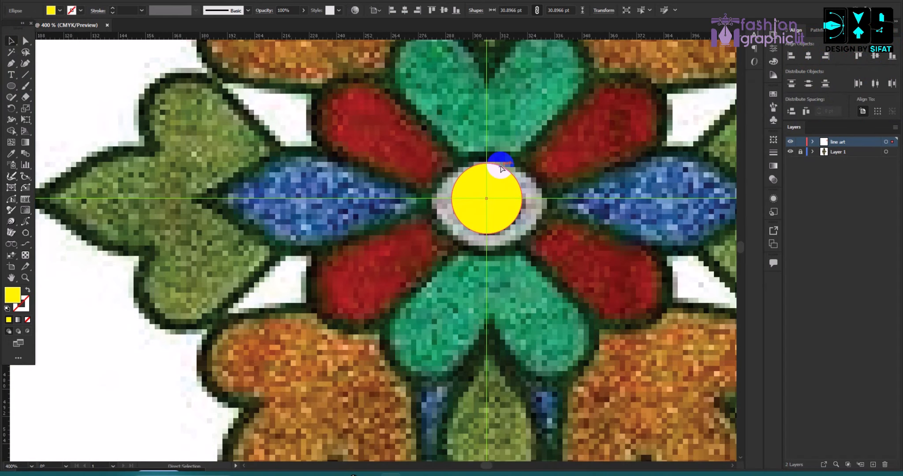
key(ctrl+c)
key(ctrl+f)
scroll(508, 197, up, 2)
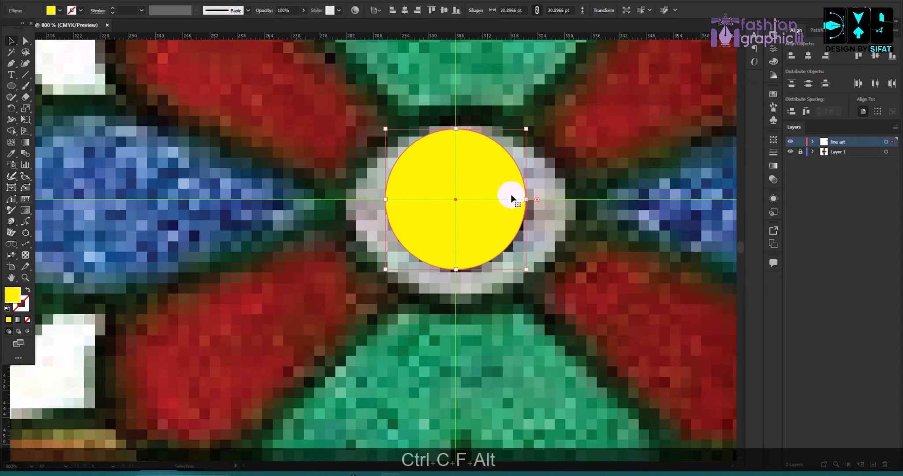
key(shift)
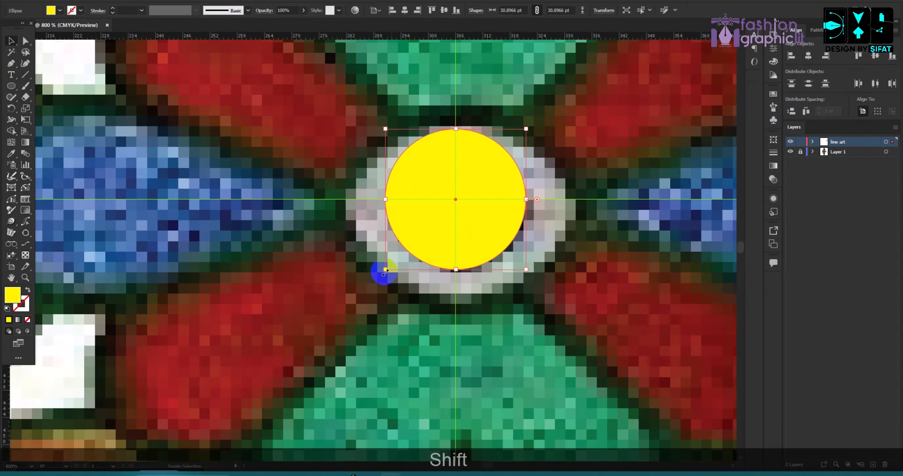
drag(385, 270, 333, 303)
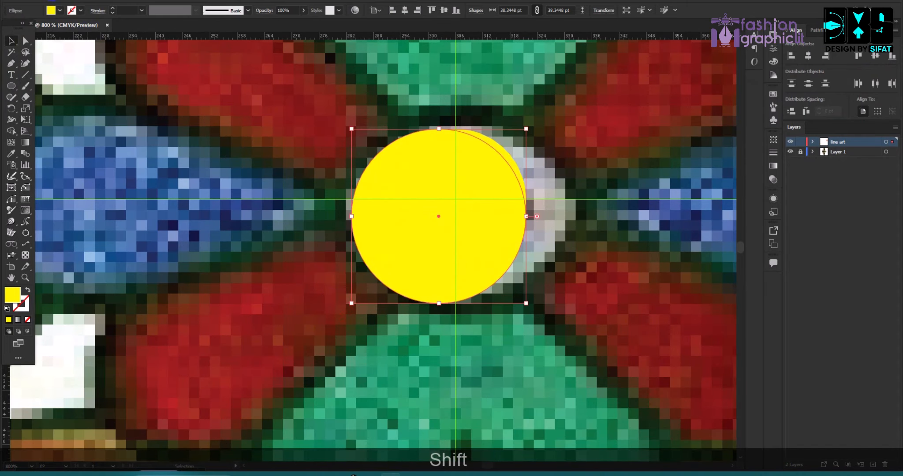
Fill the enlarged circle with green, send it behind the yellow circle, and deselect it
click(60, 11)
click(48, 27)
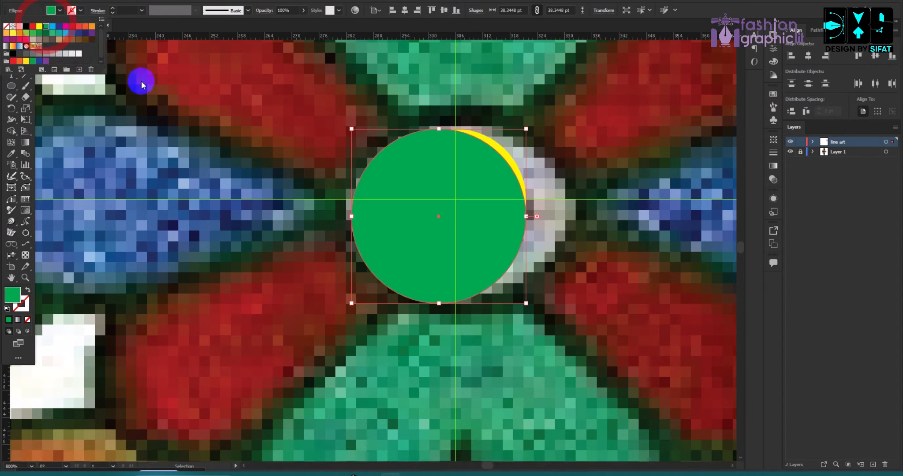
key(shift+ctrl)
key(ctrl+shift+bracketleft)
key(ctrl+shift+bracketleft)
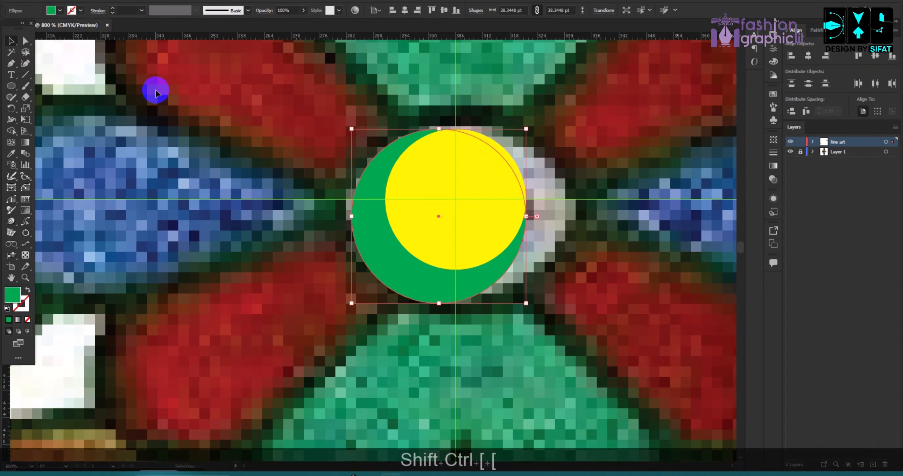
scroll(179, 101, down, 2)
click(425, 243)
Start a Pen path at the green circle's lower edge and curve it along the outer side of the lower-left green petal
scroll(424, 246, down, 3)
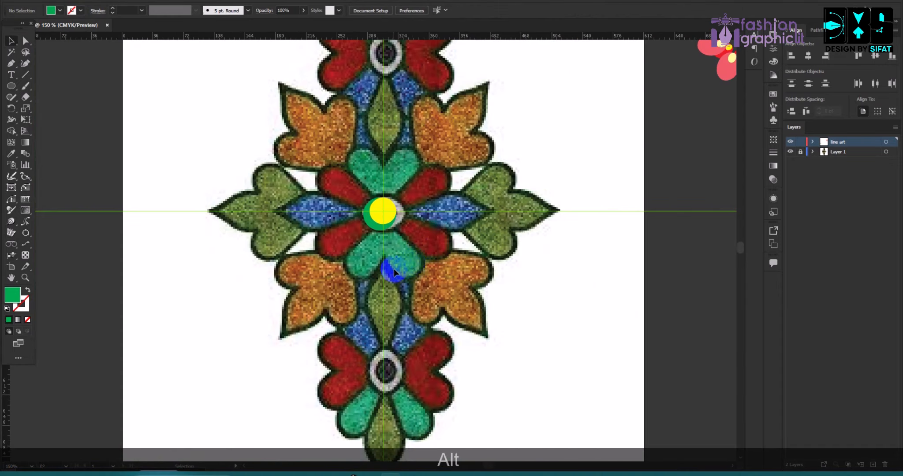
scroll(390, 268, up, 2)
scroll(323, 239, up, 1)
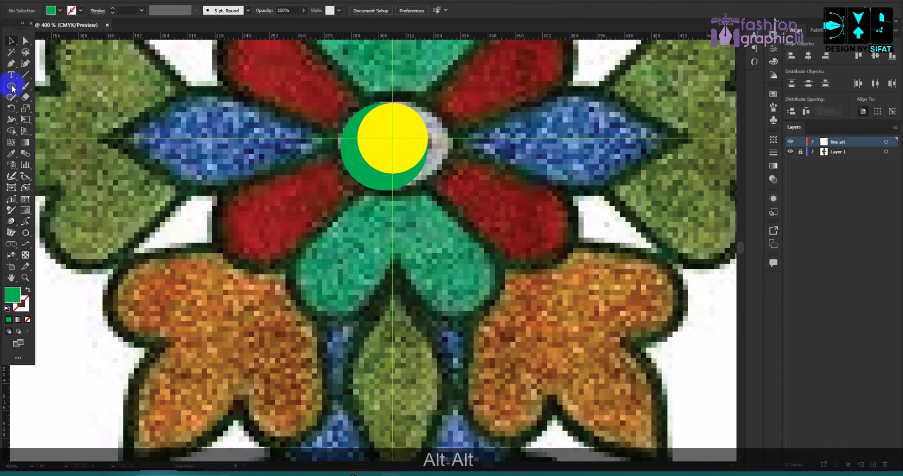
drag(12, 87, 42, 88)
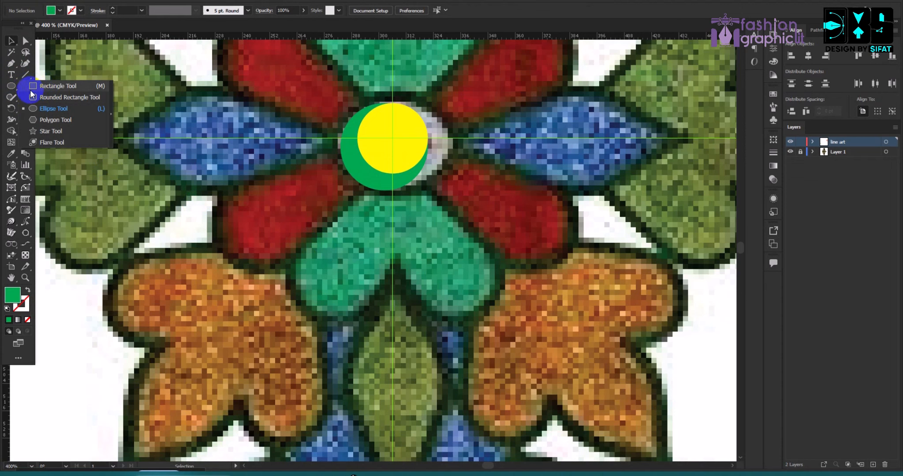
click(11, 63)
scroll(364, 207, up, 1)
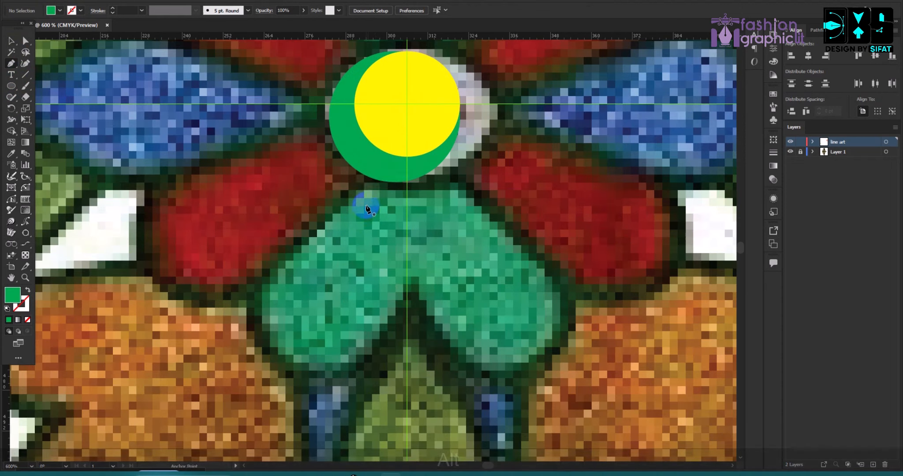
click(370, 173)
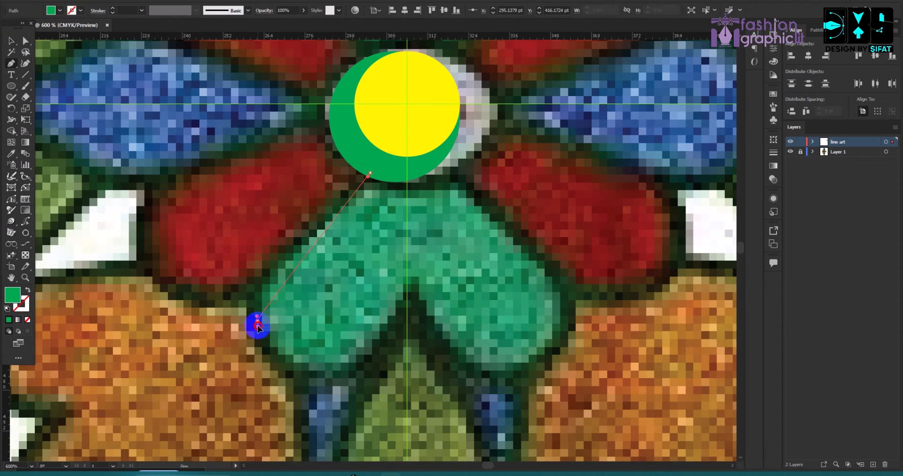
drag(258, 321, 274, 366)
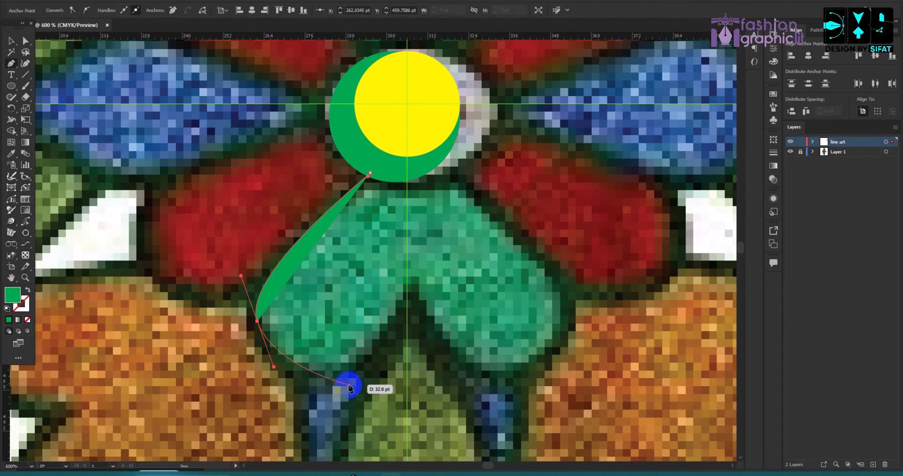
Undo the last curve segment and give the path no fill with a 4 pt cyan stroke
click(27, 291)
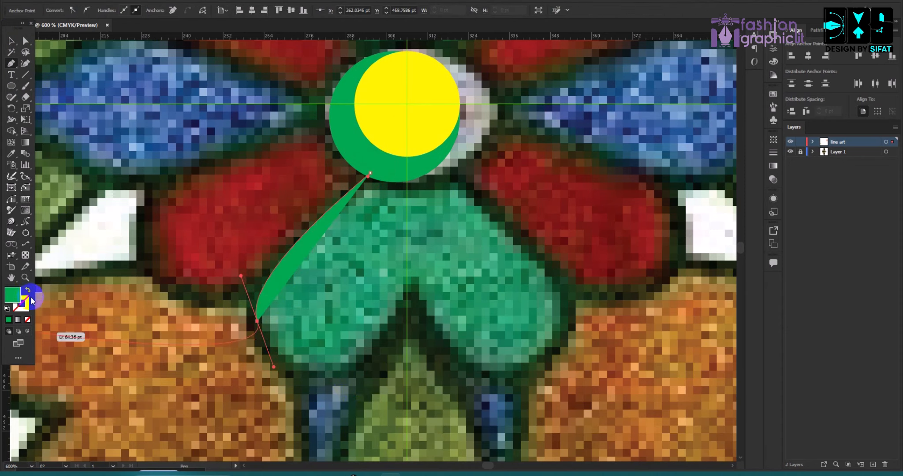
key(ctrl+z)
click(80, 12)
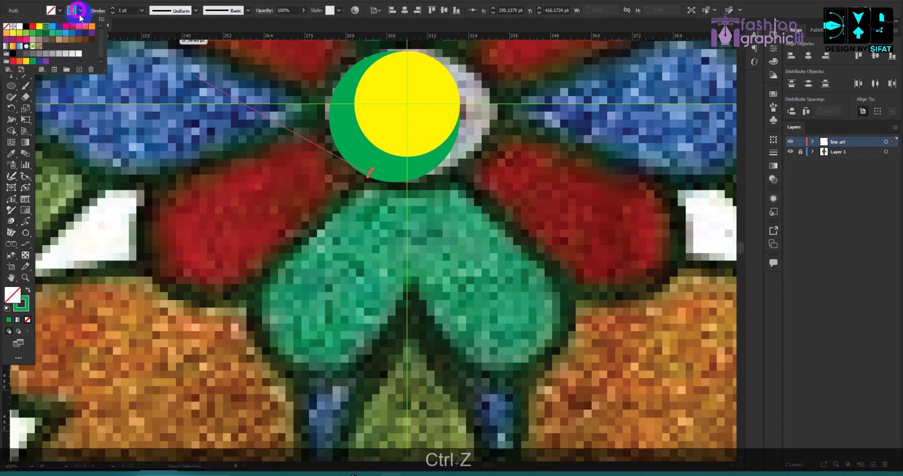
click(53, 26)
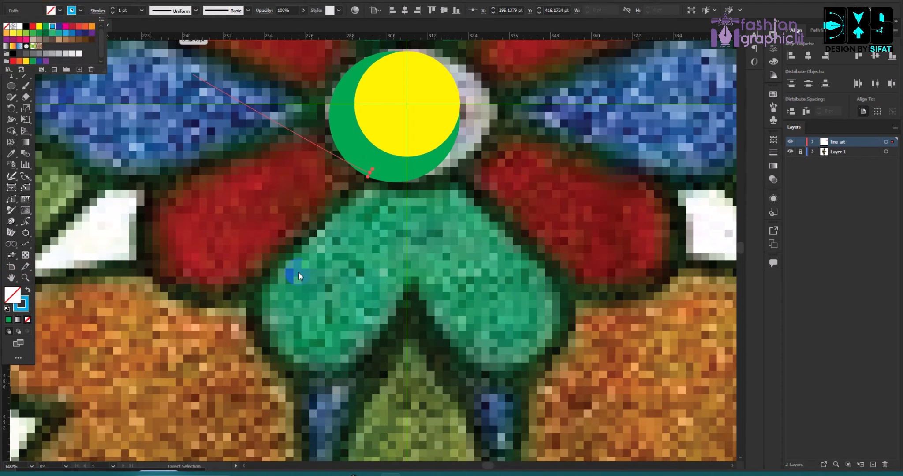
click(297, 271)
click(99, 10)
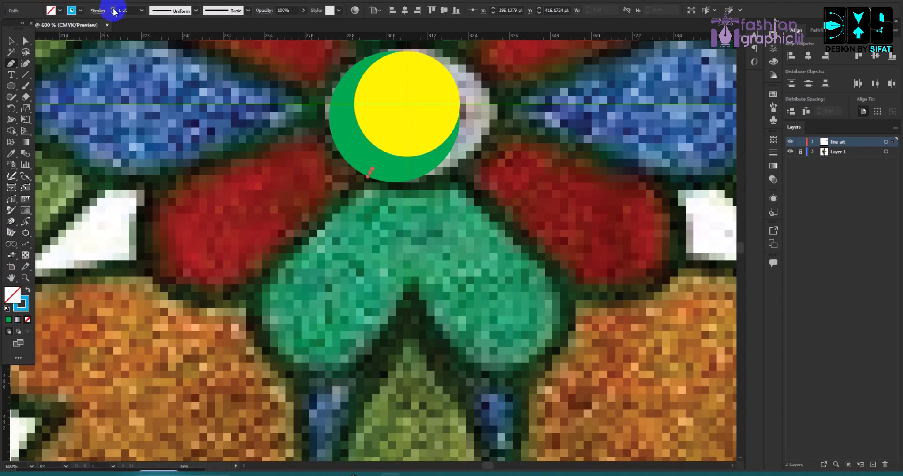
click(114, 9)
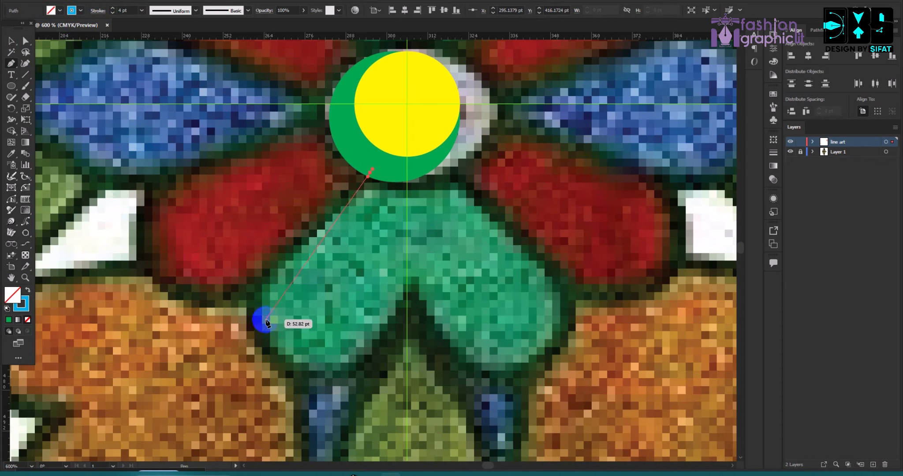
Trace the lower-left green petal's outer curve around to its notch on the vertical guide and end the path there
drag(264, 336, 297, 397)
drag(409, 285, 416, 269)
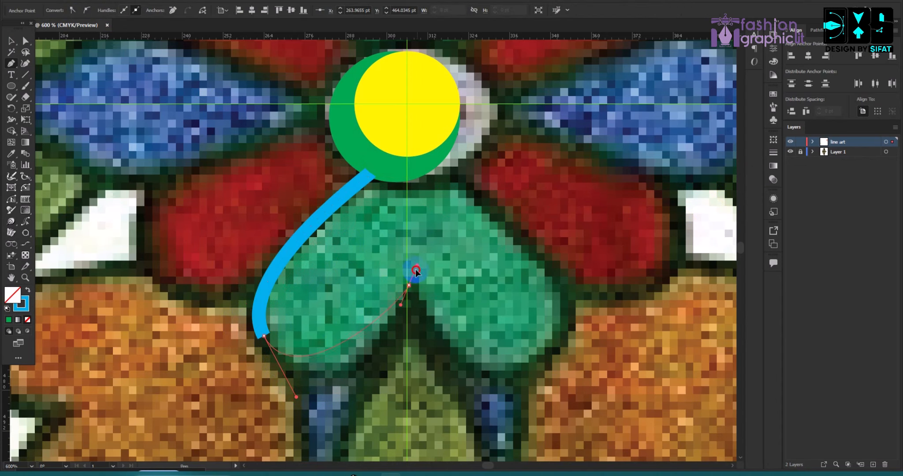
drag(431, 205, 433, 207)
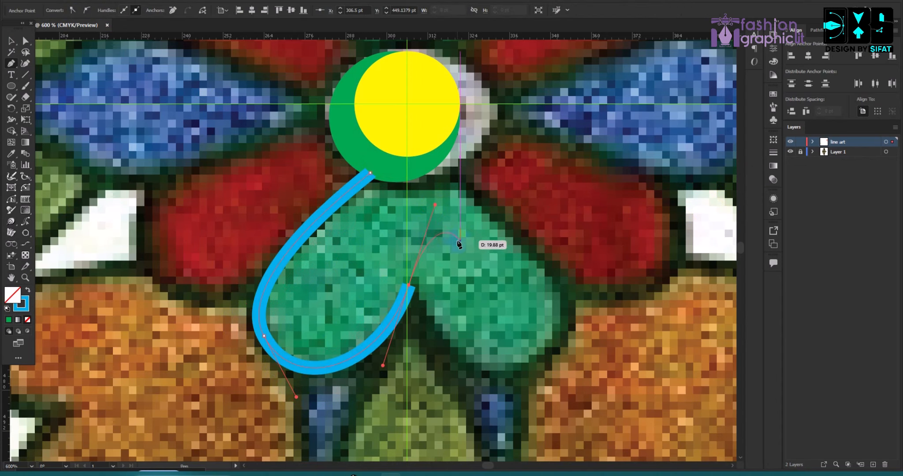
key(Escape)
Undo the stray Pen anchor placed beside the traced petal's outer curve
scroll(372, 247, down, 4)
scroll(379, 268, up, 2)
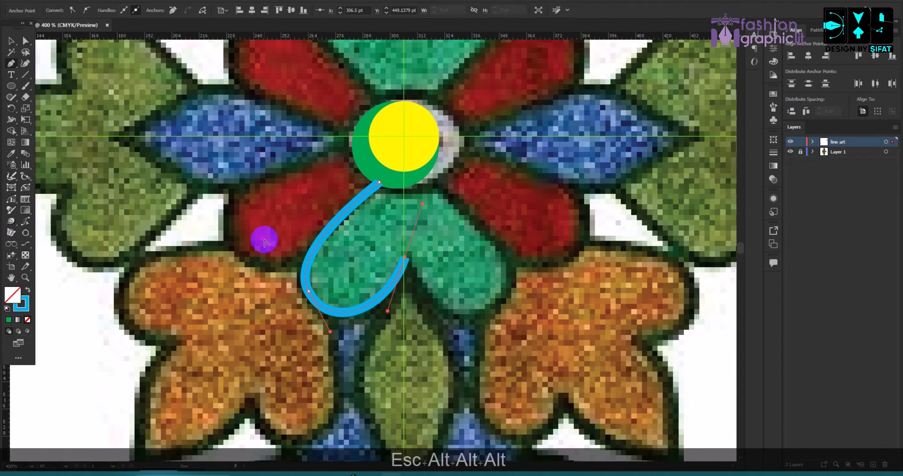
scroll(336, 264, up, 2)
scroll(349, 309, down, 6)
key(ctrl+z)
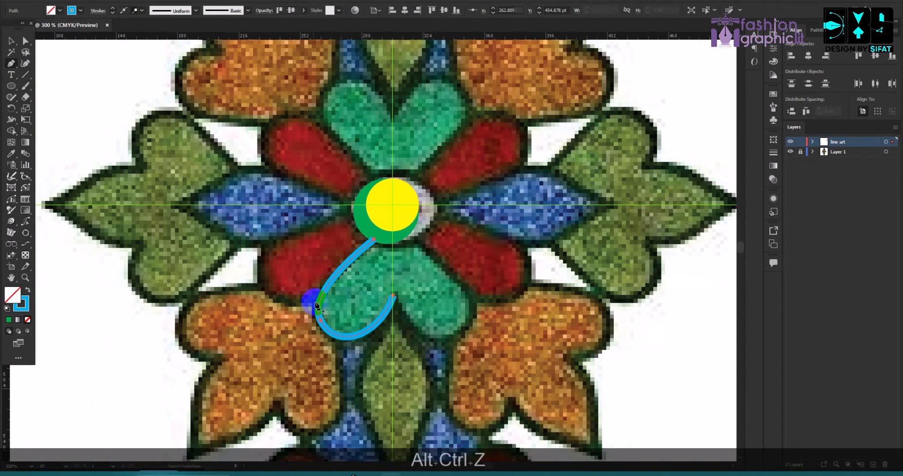
scroll(332, 307, up, 7)
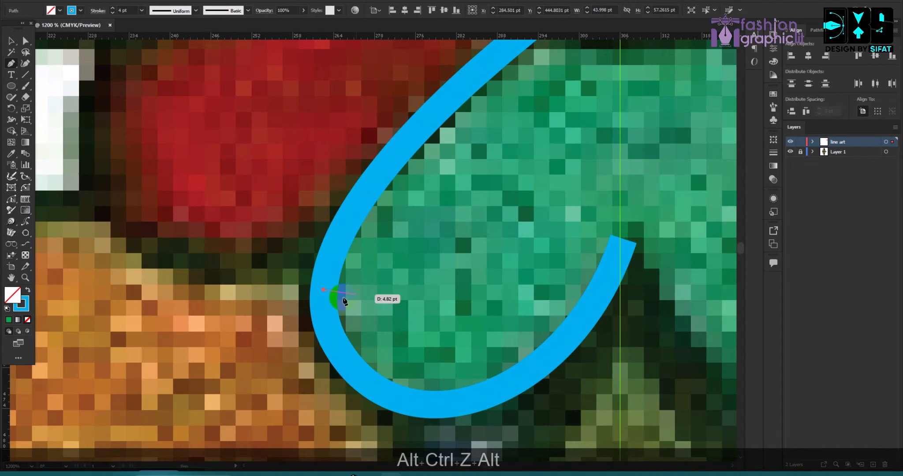
scroll(333, 298, down, 3)
key(ctrl+z)
scroll(425, 329, up, 2)
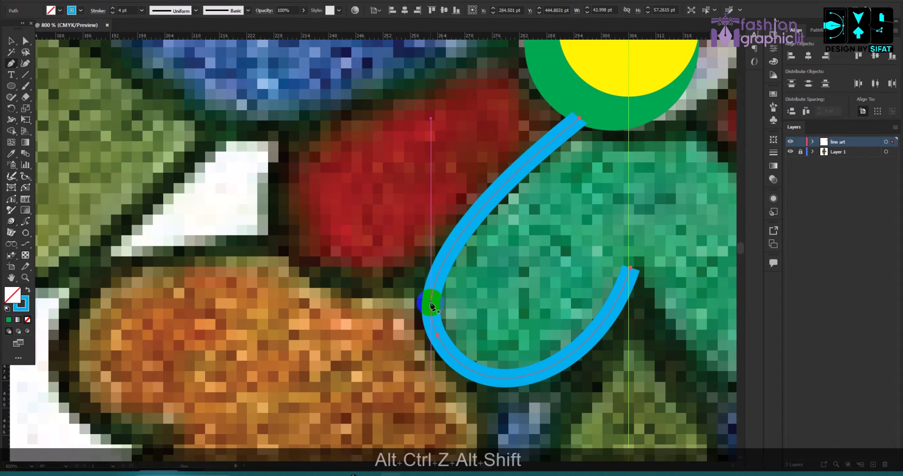
Trace the lower-left red petal with the Pen tool from the green petal's outer curve around to the green circle and end the path
click(431, 303)
scroll(340, 267, up, 2)
drag(270, 286, 252, 195)
scroll(494, 138, up, 2)
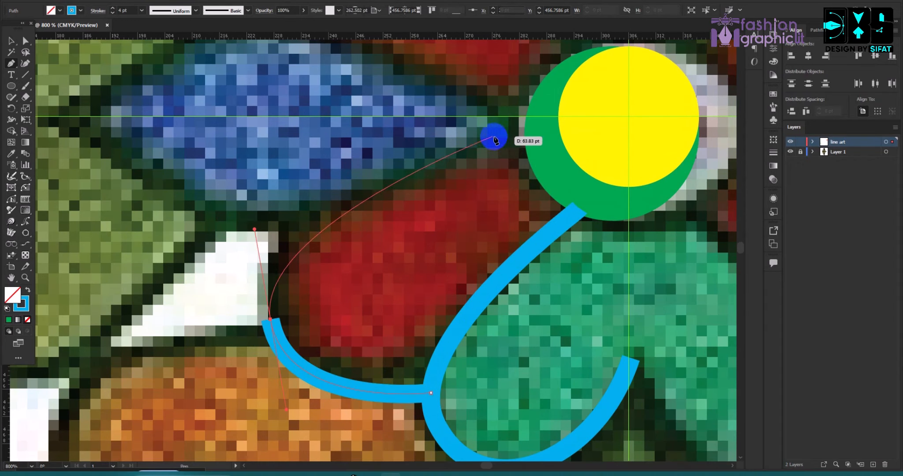
click(534, 141)
key(Escape)
Undo the stray anchor point added on the red petal's upper curve
scroll(323, 251, down, 3)
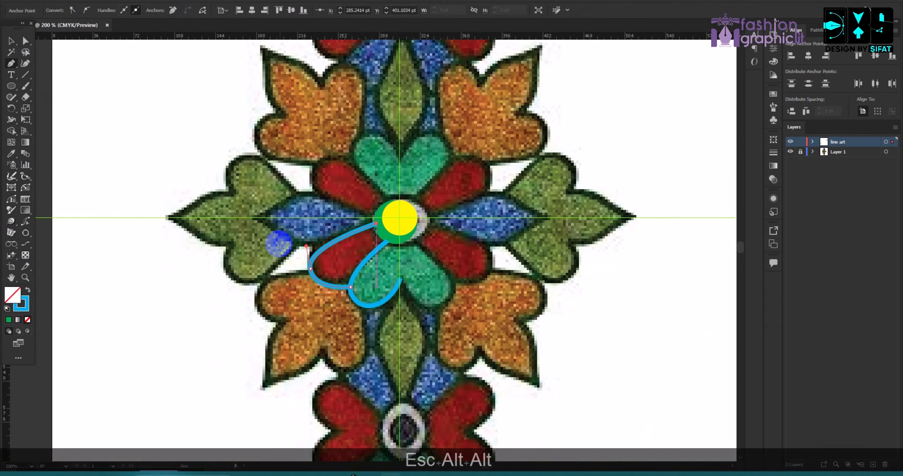
scroll(279, 245, up, 5)
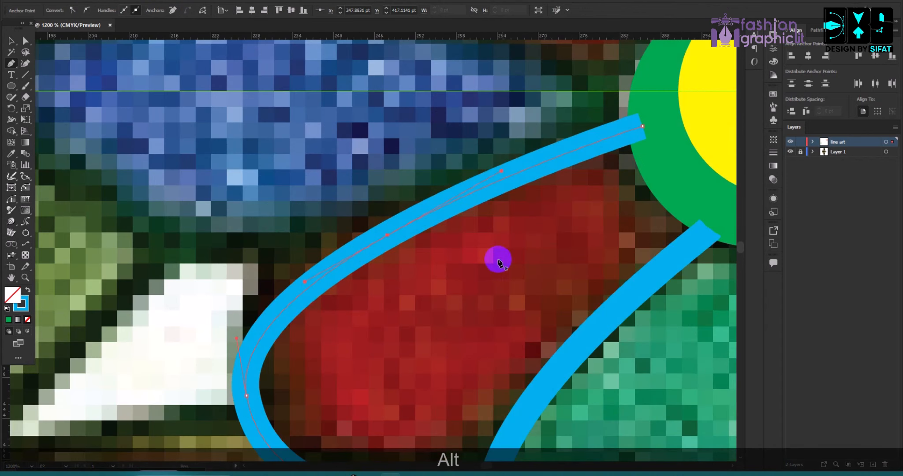
key(ctrl+z)
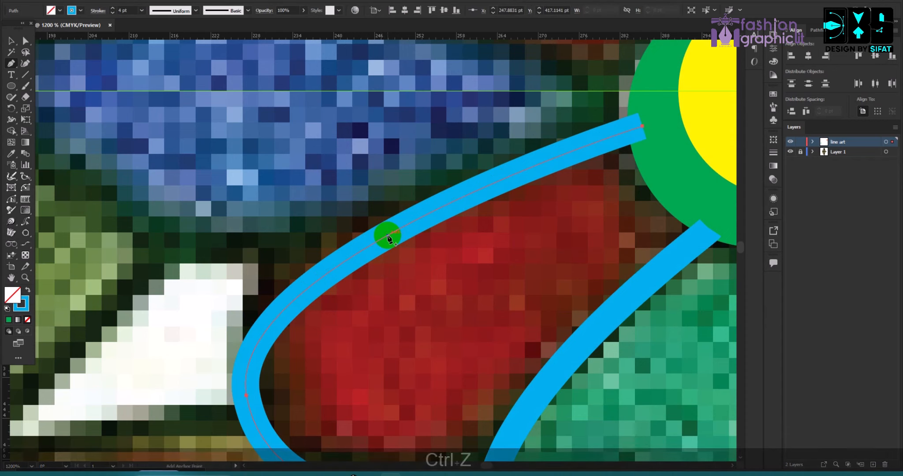
Trace the left blue petal's lower edge from the red petal's upper curve to just past the horizontal guide and end the path
click(387, 238)
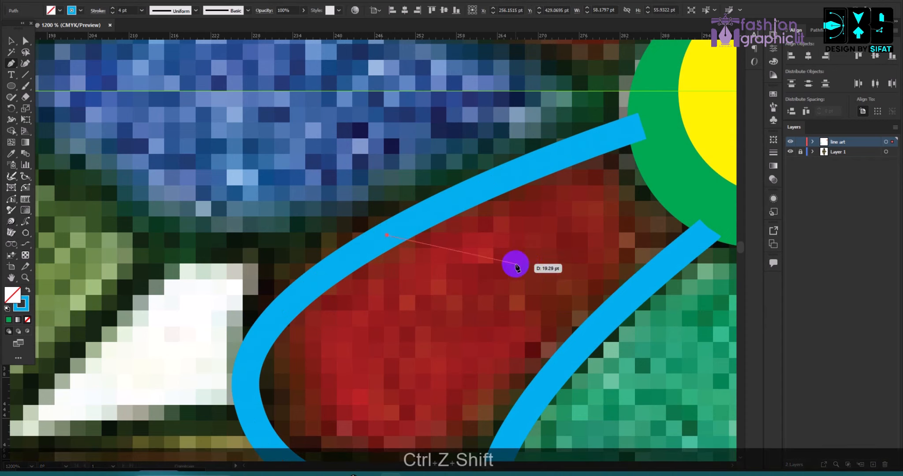
scroll(369, 272, down, 4)
scroll(373, 286, up, 3)
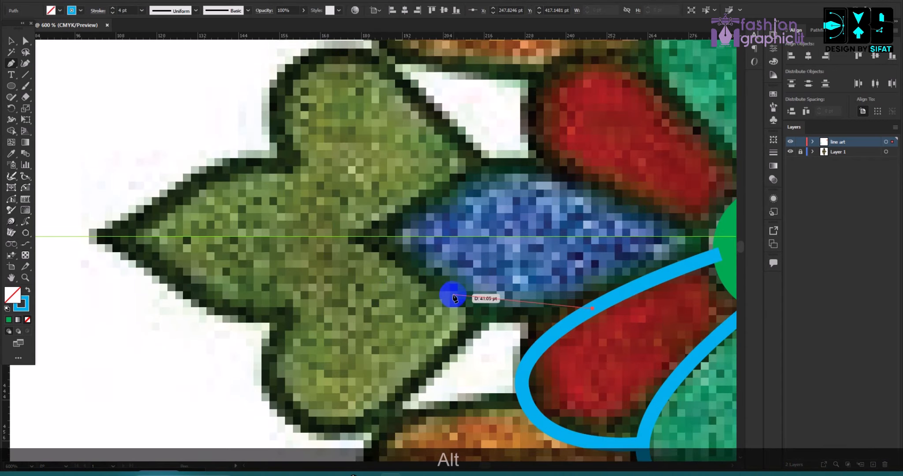
scroll(353, 228, up, 3)
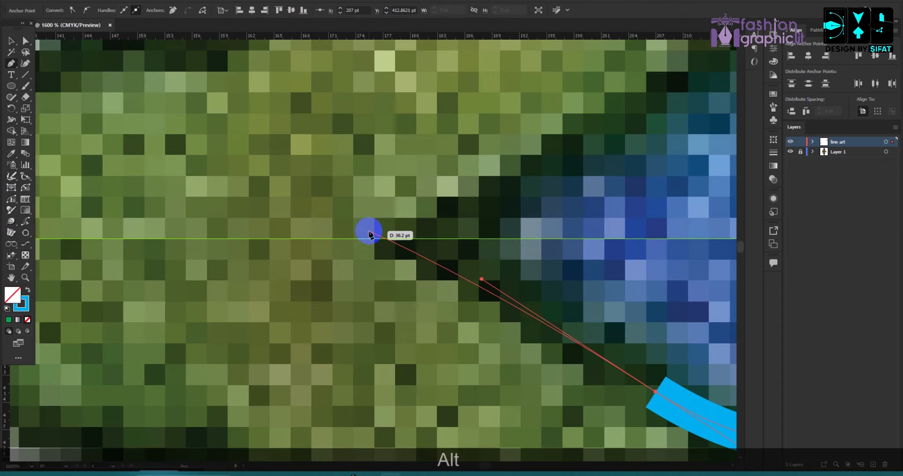
click(368, 231)
key(ctrl+z)
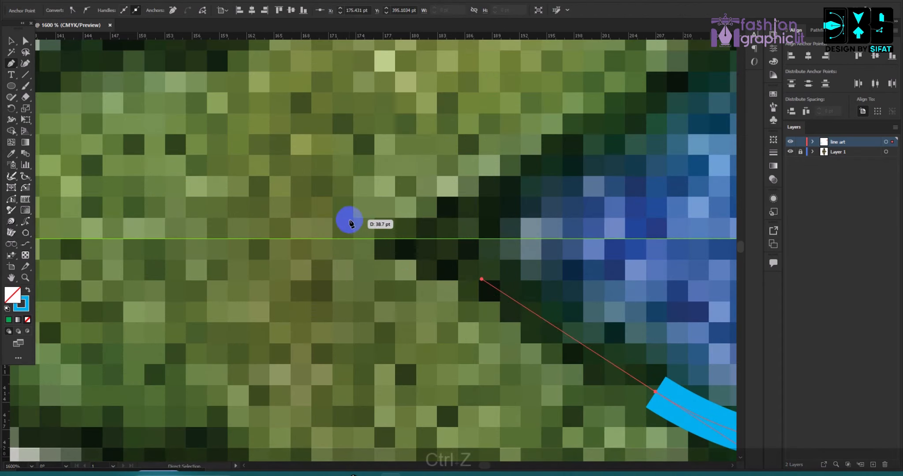
click(333, 214)
key(Escape)
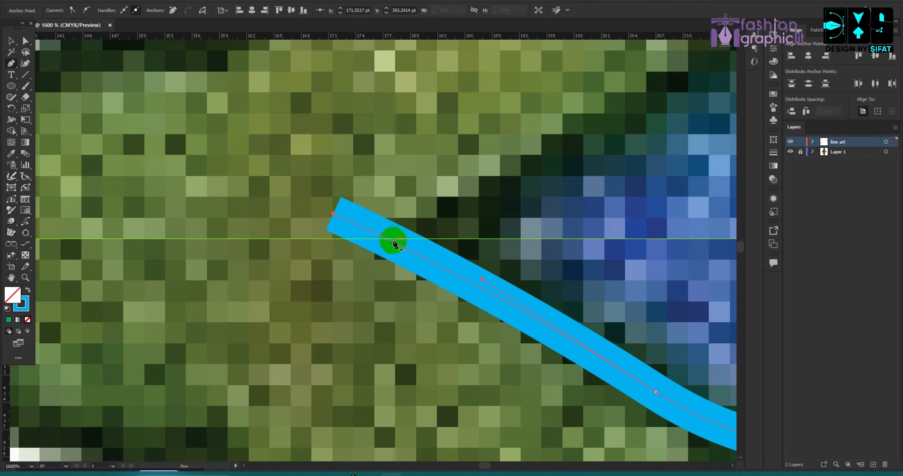
Trace the left olive leaf's lower lobe from the blue petal's lower edge around to the leaf's outer notch
alt+scroll(460, 264, down, 4)
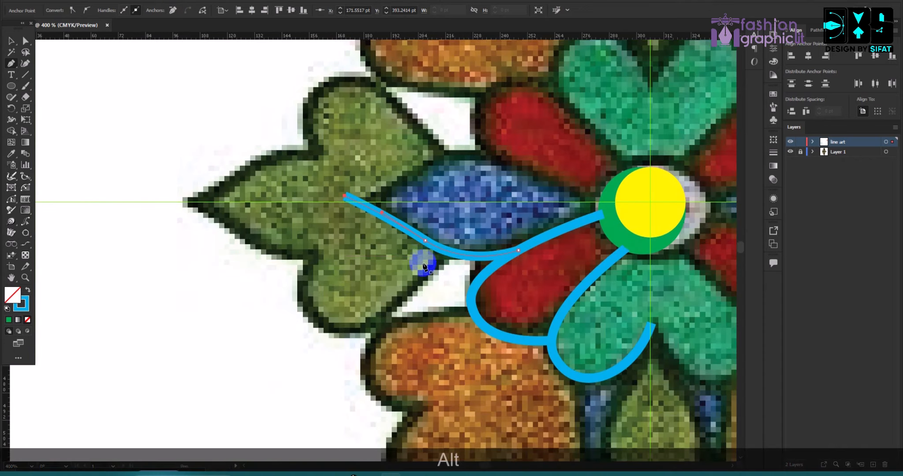
alt+scroll(441, 256, up, 3)
key(shift)
drag(473, 242, 335, 341)
alt+scroll(417, 323, down, 2)
scroll(323, 341, down, 1)
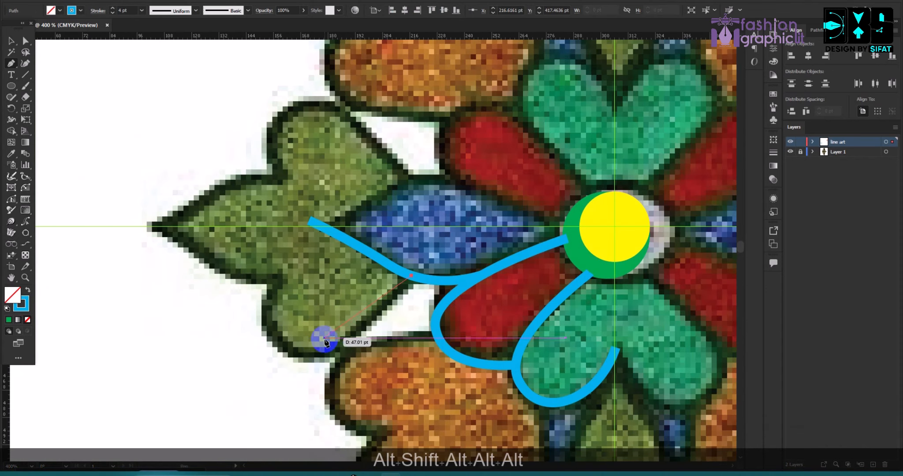
drag(291, 353, 242, 316)
key(alt)
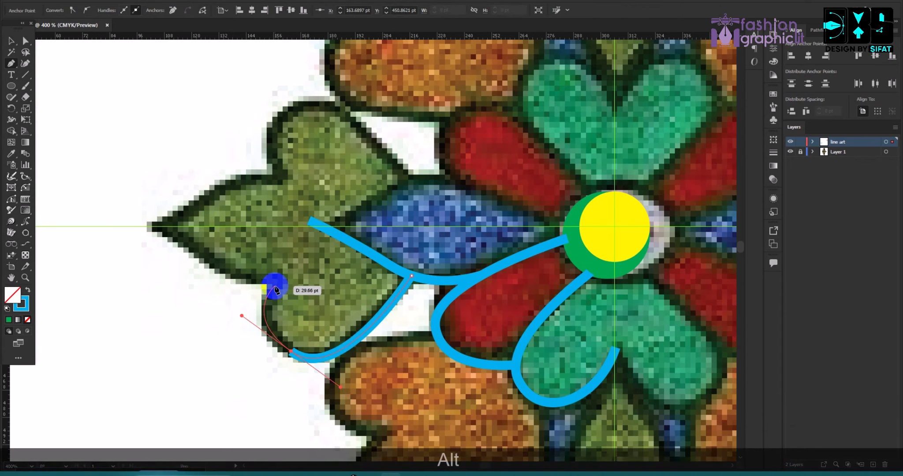
click(274, 287)
Continue the olive leaf's outline from the notch along its lower edge to beyond the tip, crossing the horizontal guide, and end the path
scroll(195, 284, up, 2)
drag(172, 294, 191, 303)
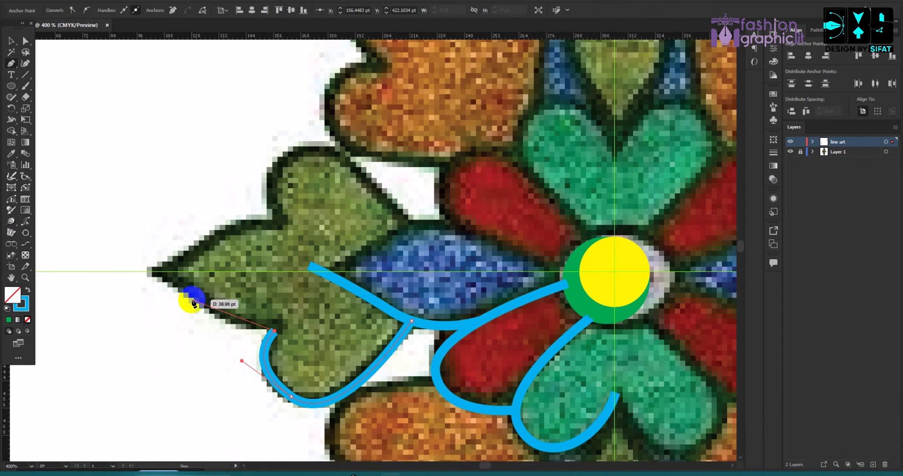
drag(118, 256, 172, 298)
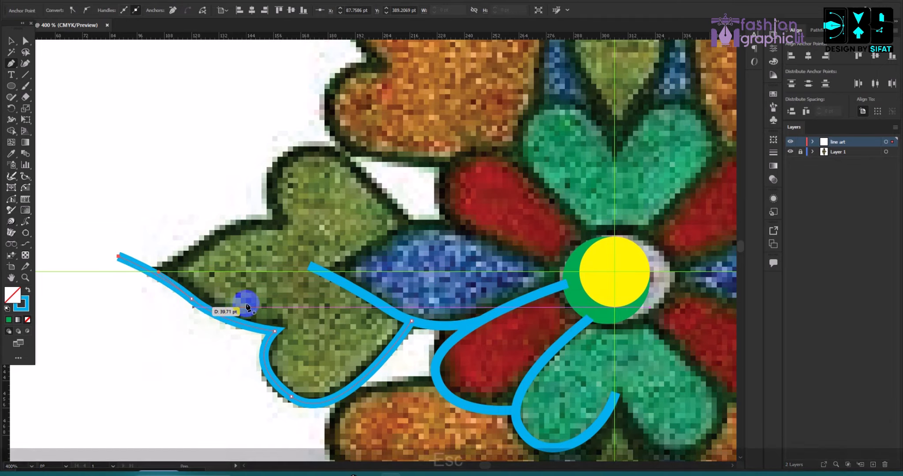
key(Escape)
Start a Pen path on the red petal's outer curve and trace the lower-left orange leaf's upper lobe to its outer notch
scroll(347, 283, down, 8)
scroll(388, 247, up, 3)
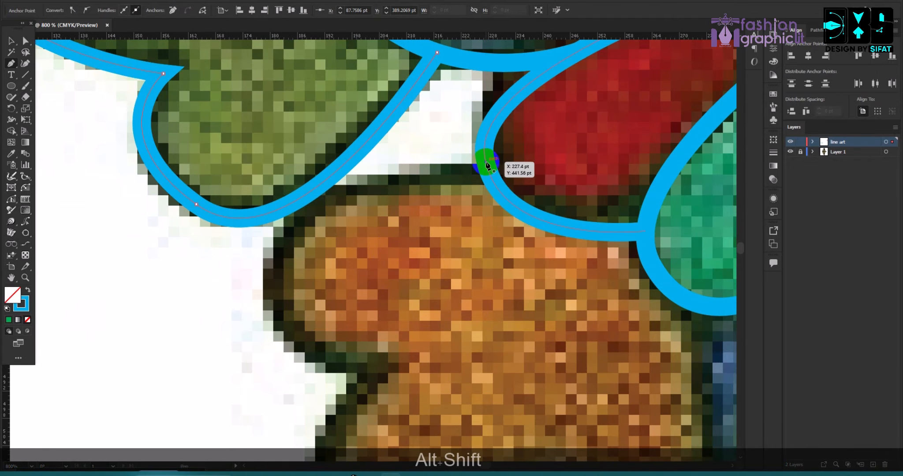
click(486, 164)
drag(273, 287, 303, 402)
drag(390, 368, 254, 338)
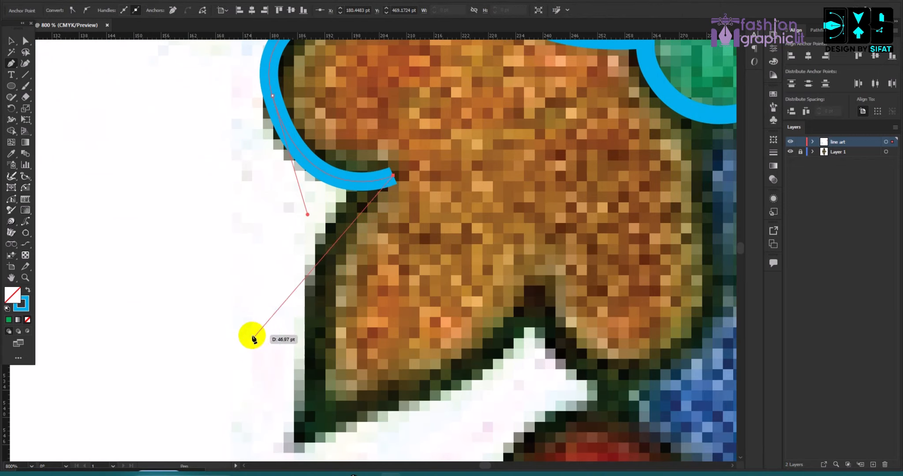
Continue the orange leaf's outline from the outer notch down to its pointed tip and up to the lower notch
scroll(254, 338, down, 2)
scroll(275, 301, up, 2)
scroll(274, 303, down, 4)
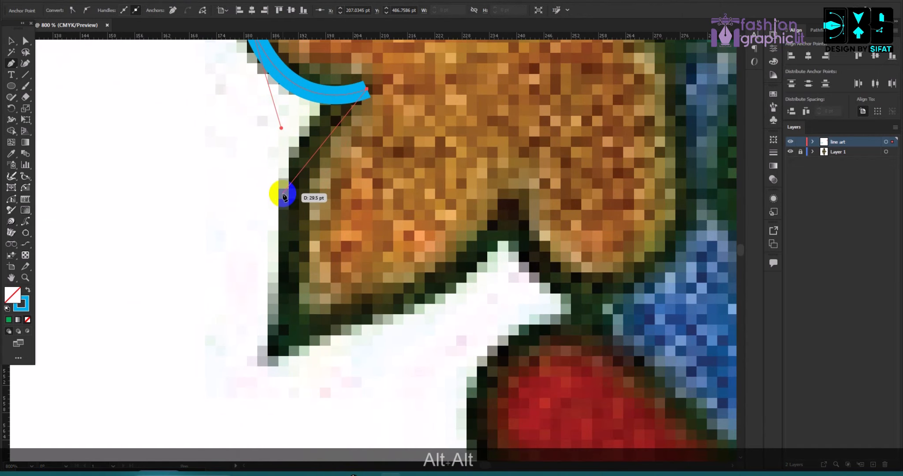
drag(286, 232, 292, 337)
click(272, 361)
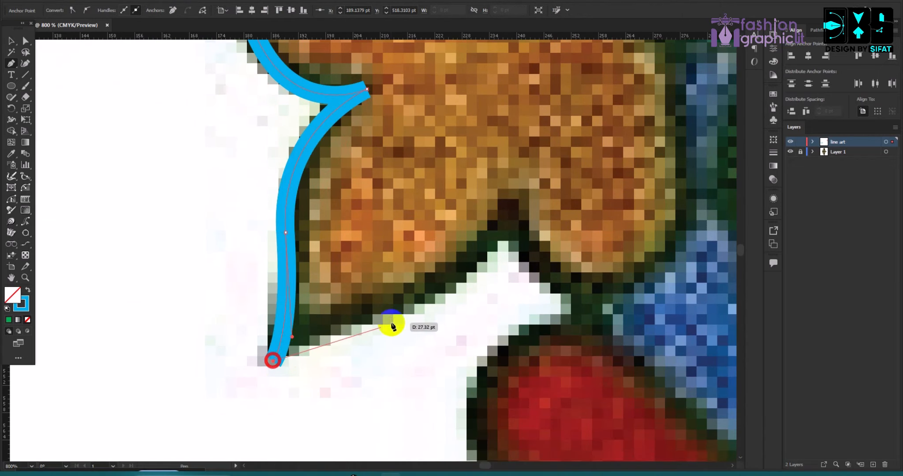
drag(406, 308, 454, 283)
click(502, 213)
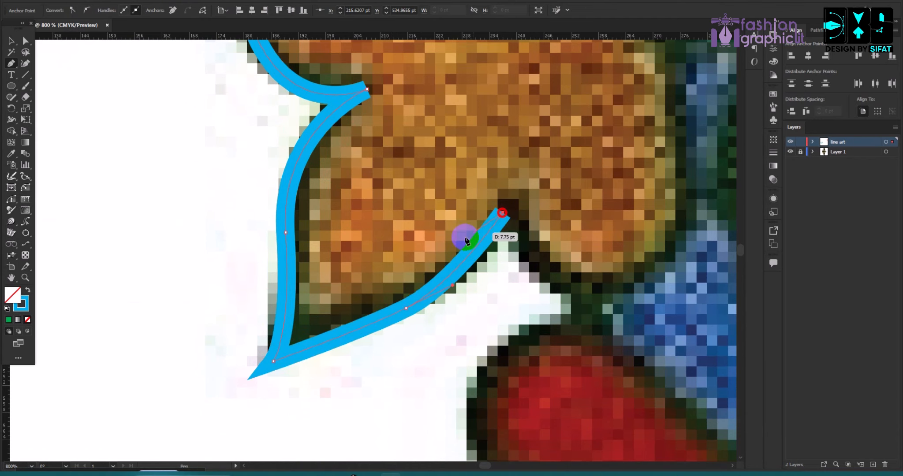
Trace the orange leaf's inner lobe from the lower notch up to the green petal's lower curve and end the path
scroll(480, 273, down, 3)
scroll(467, 282, up, 2)
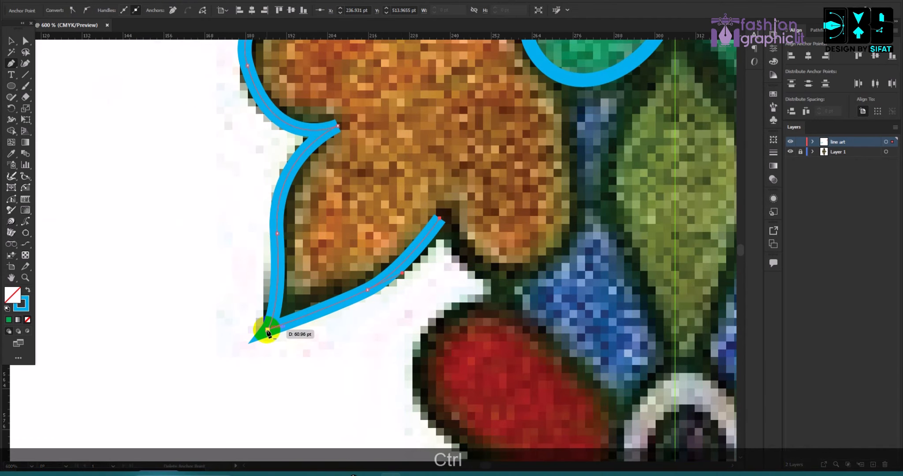
scroll(393, 302, down, 3)
scroll(371, 302, up, 3)
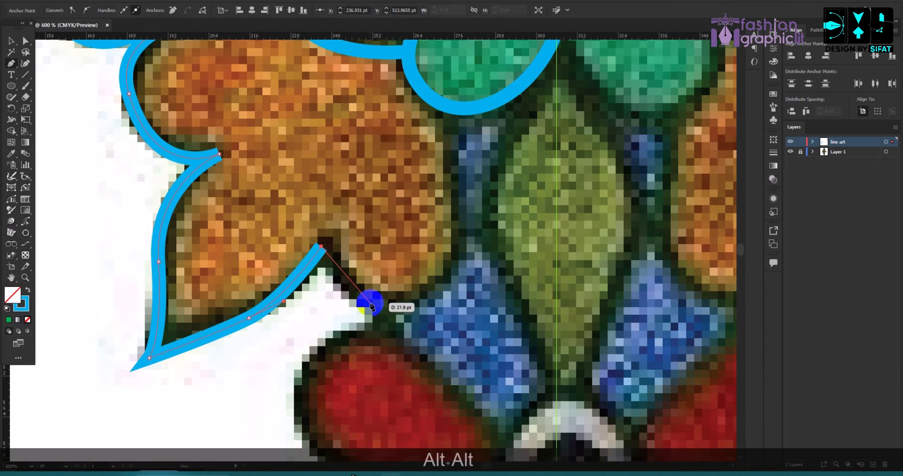
scroll(467, 225, up, 2)
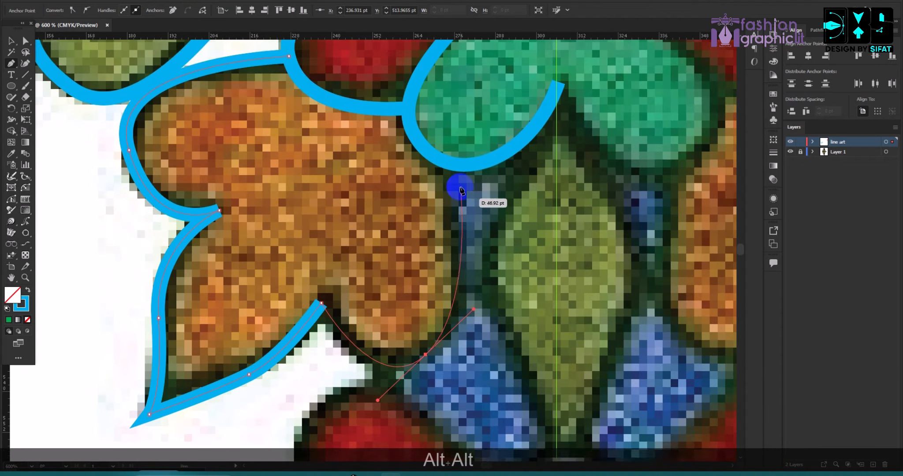
mouse_move(445, 161)
mouse_down()
mouse_move(514, 314)
mouse_move(467, 328)
mouse_up()
key(Escape)
Move the lower-left green petal's end anchor slightly past the vertical guide with Direct Selection and deselect the path
scroll(317, 252, down, 4)
scroll(374, 238, up, 5)
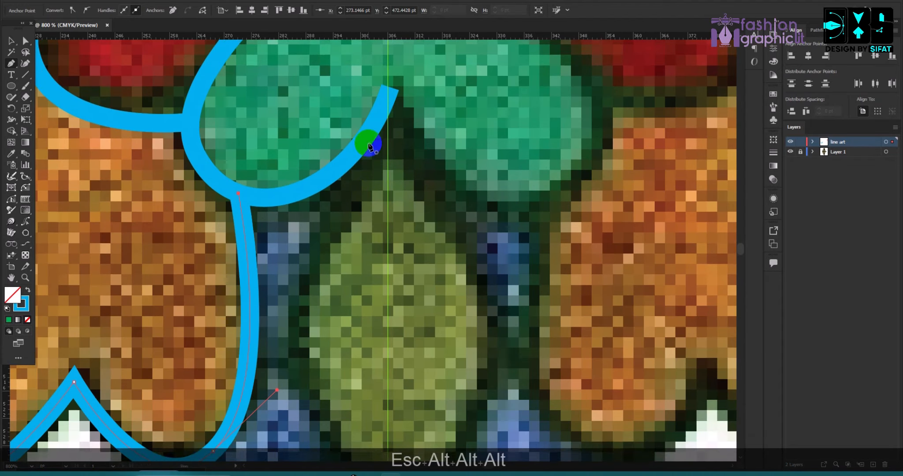
scroll(369, 145, up, 1)
scroll(219, 130, up, 3)
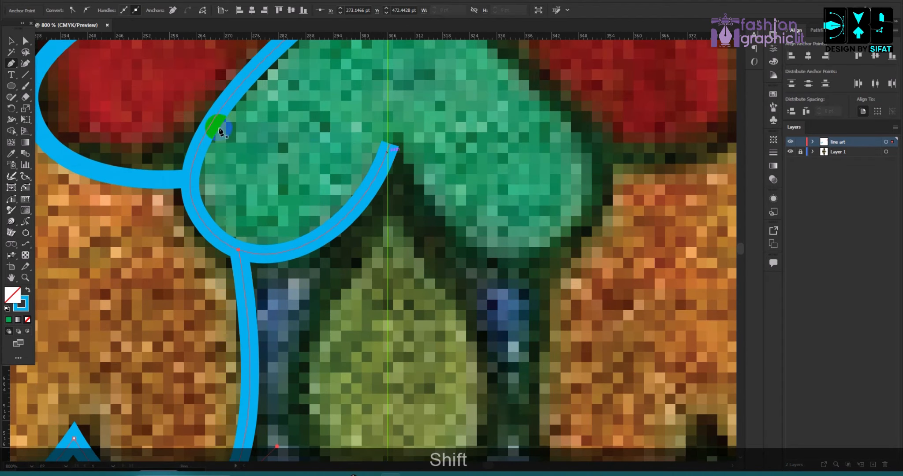
scroll(386, 188, down, 5)
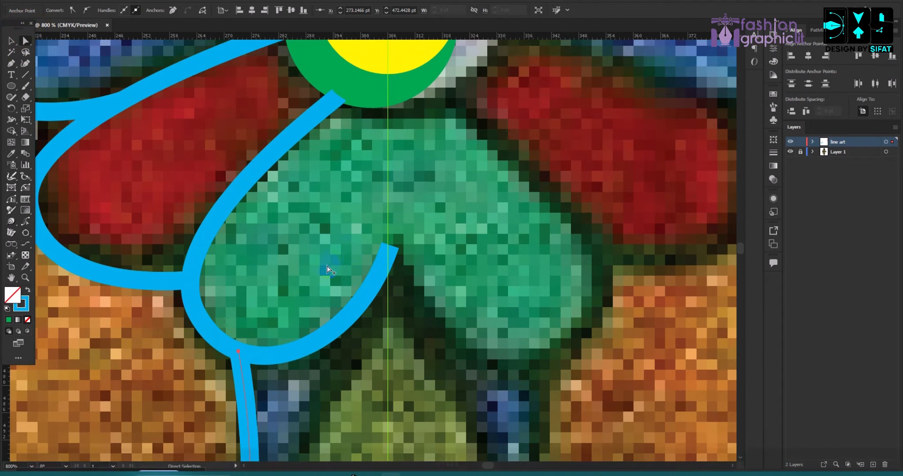
scroll(471, 223, up, 8)
drag(512, 208, 541, 186)
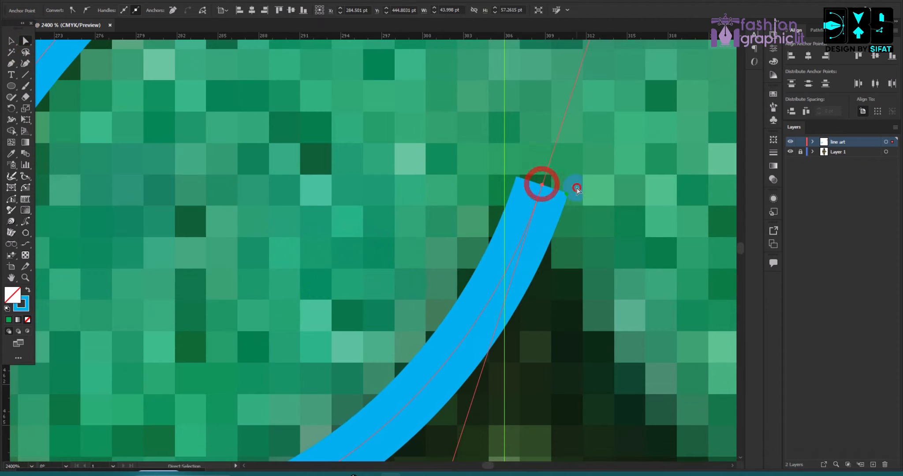
click(577, 189)
scroll(443, 201, down, 2)
Trace the left edge of the central olive leaf below the green petals, from the green petal's curve across the guide above the white ring
click(12, 67)
scroll(429, 235, down, 3)
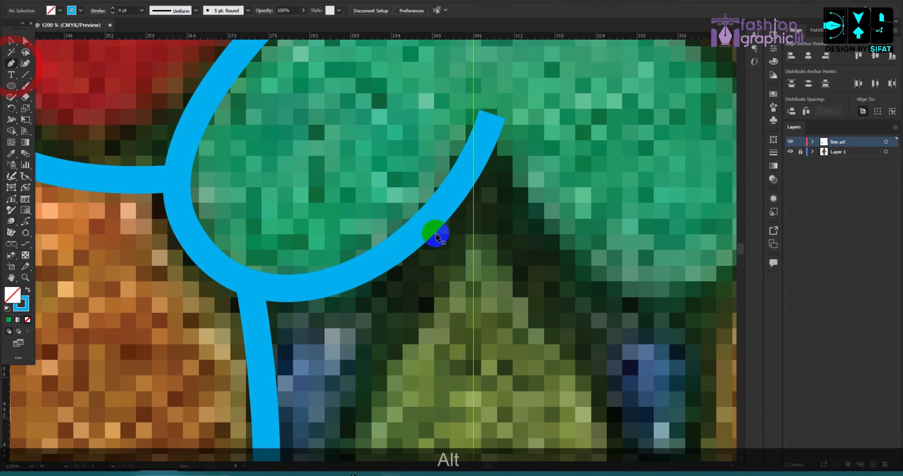
scroll(432, 221, up, 2)
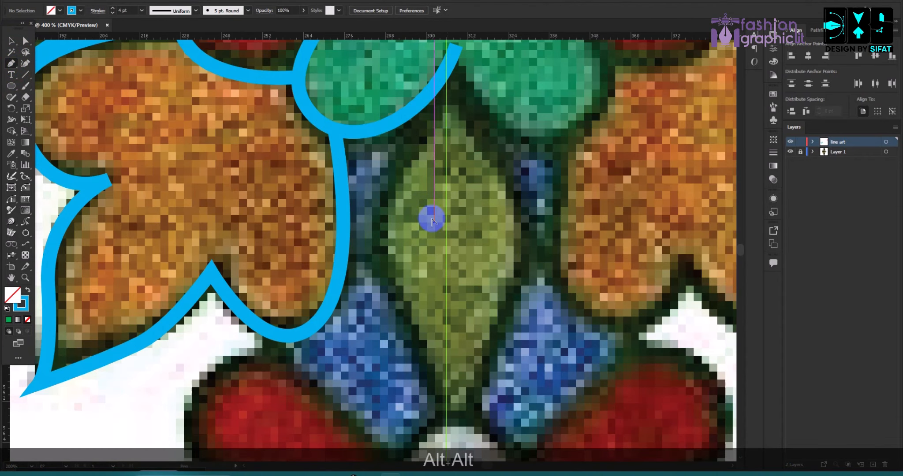
click(430, 92)
drag(382, 238, 406, 313)
scroll(436, 359, down, 2)
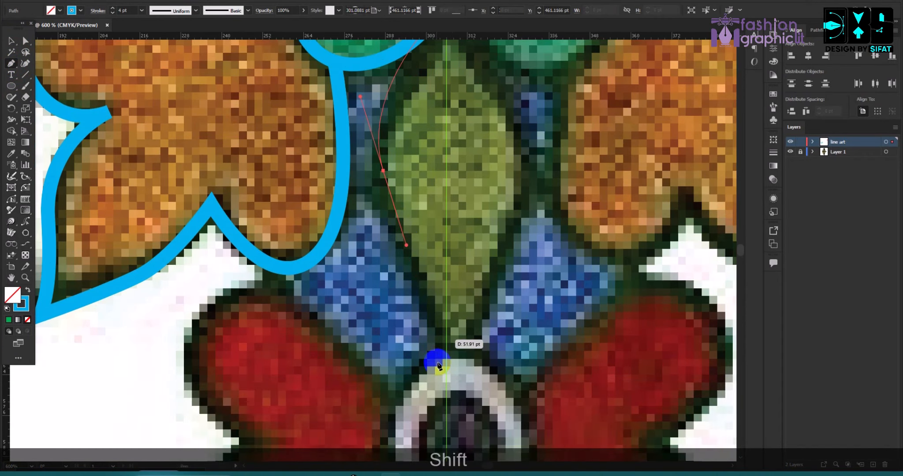
click(455, 354)
key(Escape)
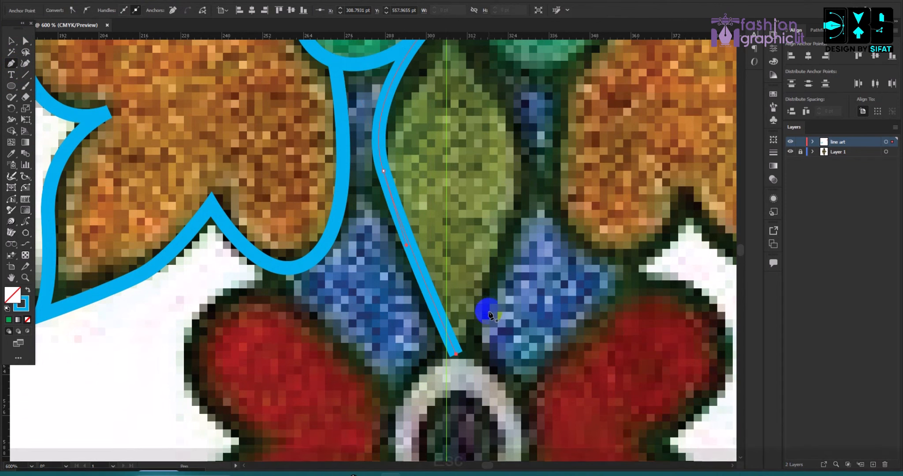
Trace the lower edge of the blue petal beside the olive leaf, from the orange leaf's lower curve around to the olive leaf's outline
scroll(489, 314, down, 4)
scroll(460, 346, up, 4)
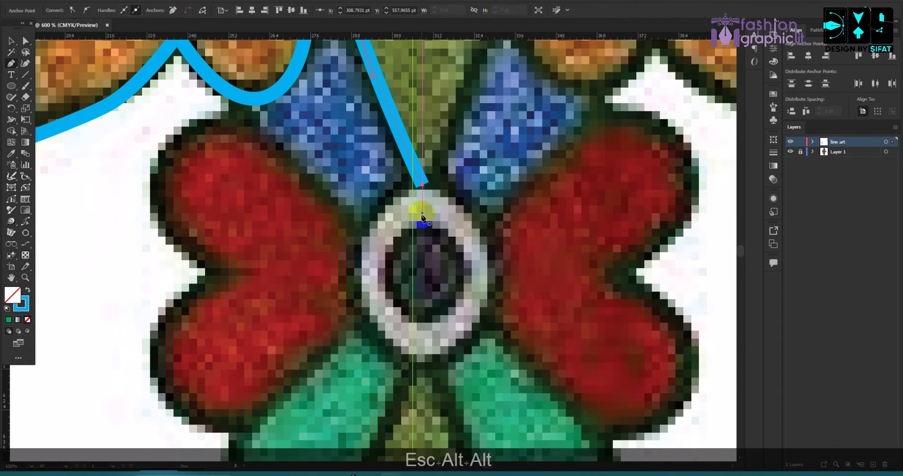
scroll(419, 211, down, 4)
scroll(397, 216, up, 4)
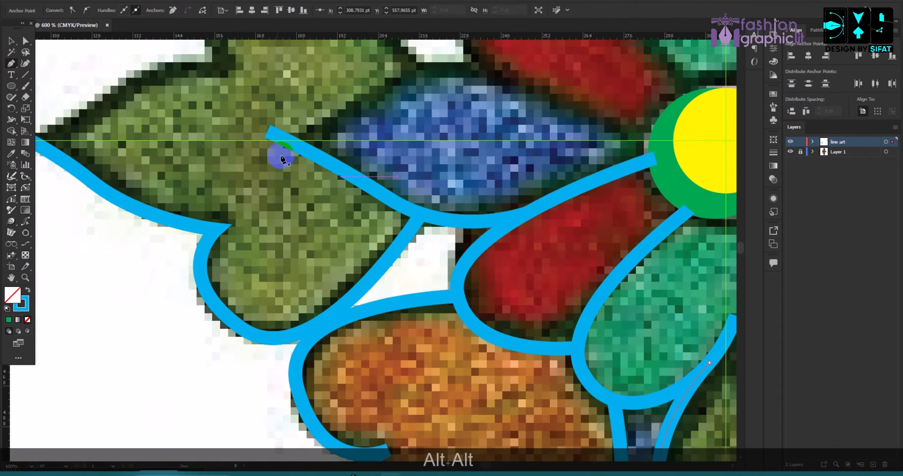
scroll(352, 191, down, 4)
scroll(352, 286, up, 3)
scroll(405, 191, up, 3)
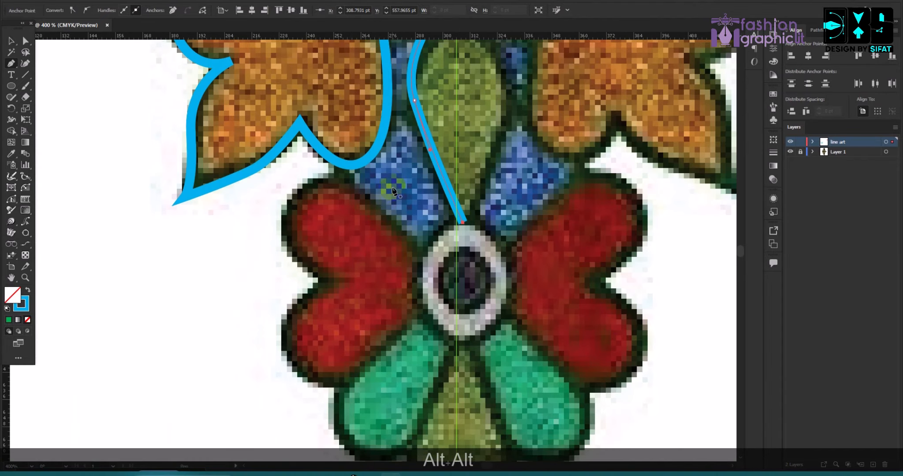
scroll(406, 192, up, 3)
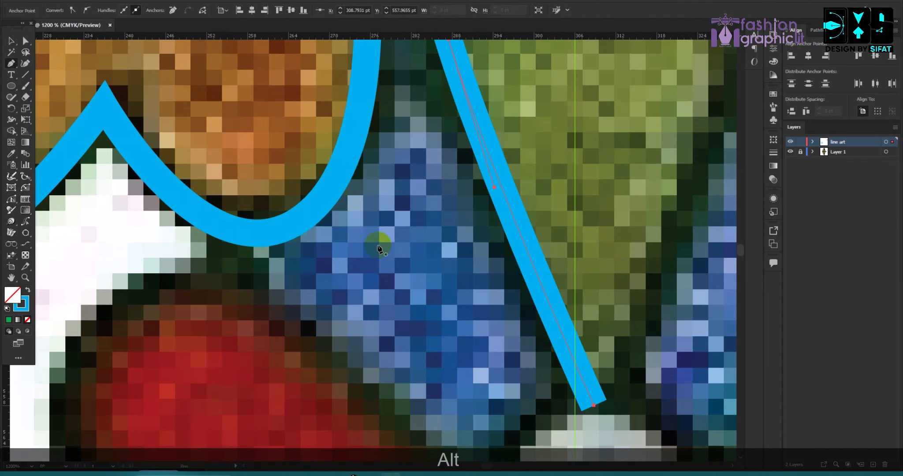
click(250, 235)
scroll(335, 300, down, 3)
scroll(368, 315, down, 4)
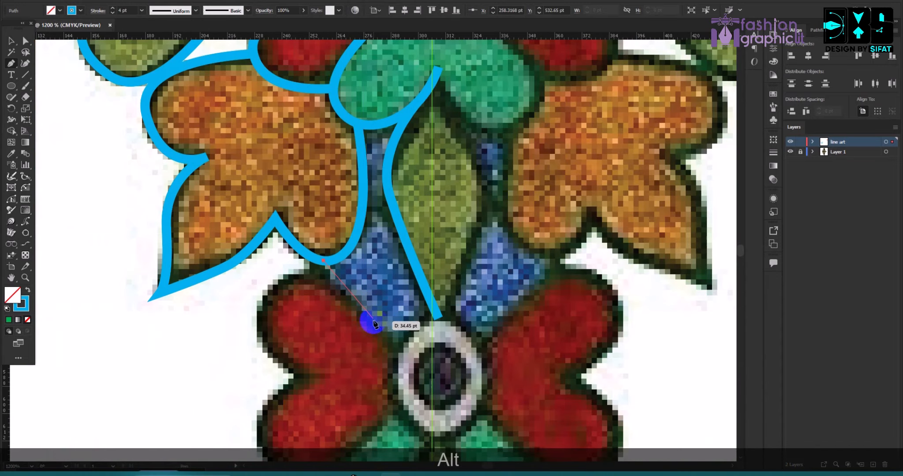
scroll(375, 322, up, 3)
drag(405, 366, 439, 399)
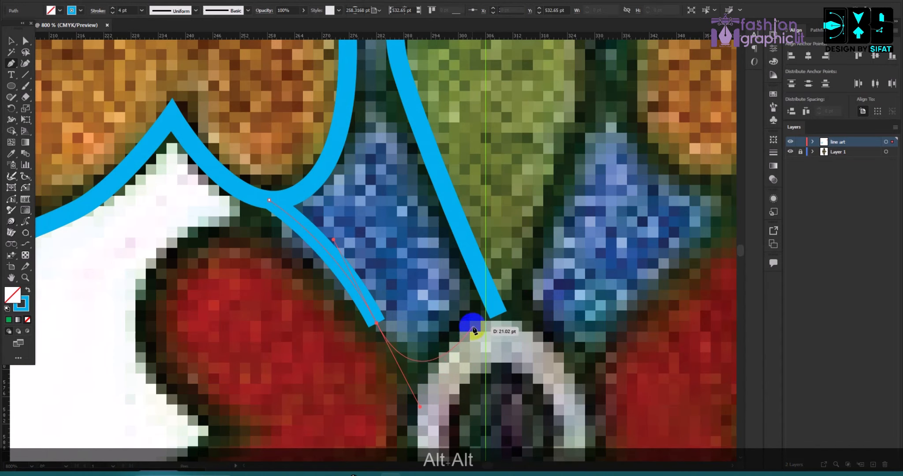
click(485, 284)
key(Escape)
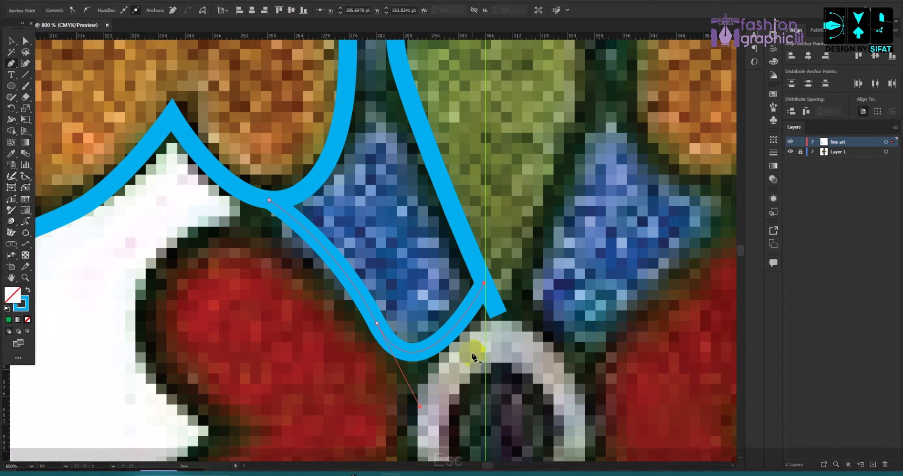
Trace the left half of the white ring from just past the guide above it to just past the guide below, and end the path
scroll(473, 356, down, 4)
scroll(423, 238, up, 4)
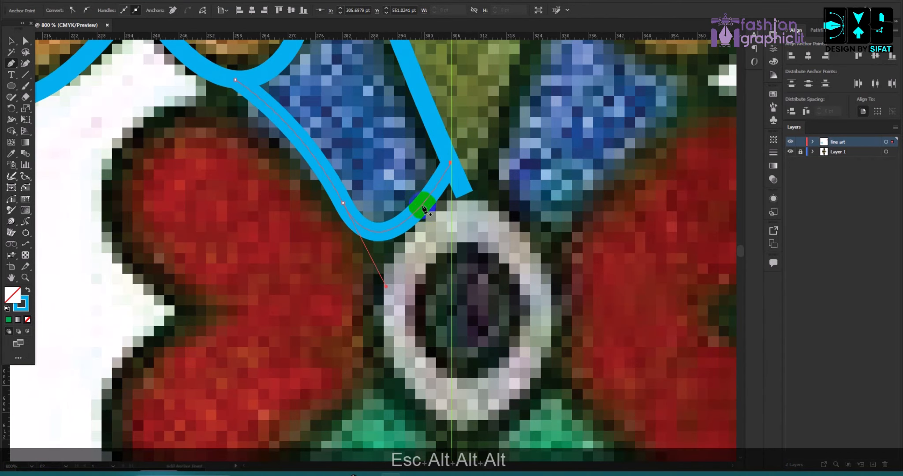
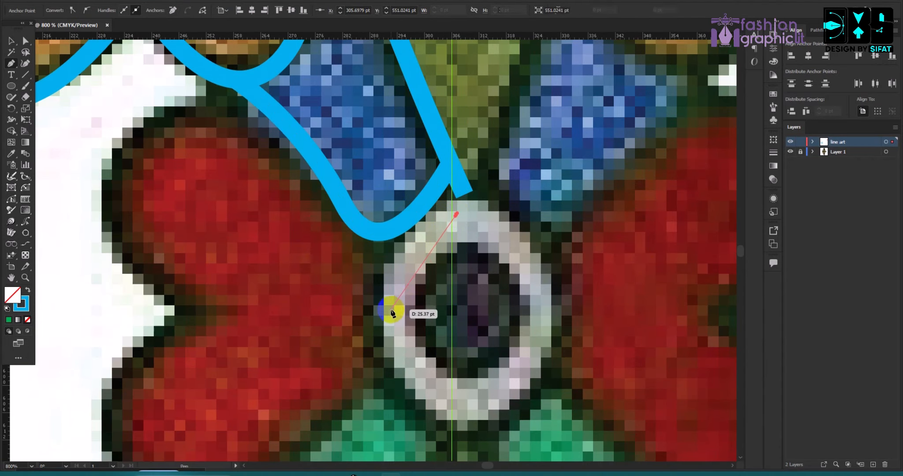
drag(378, 362, 381, 369)
scroll(423, 401, down, 1)
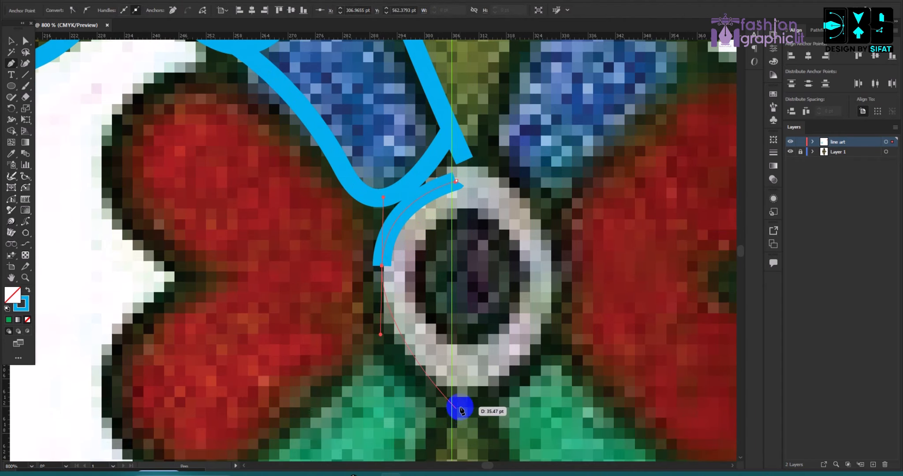
click(463, 405)
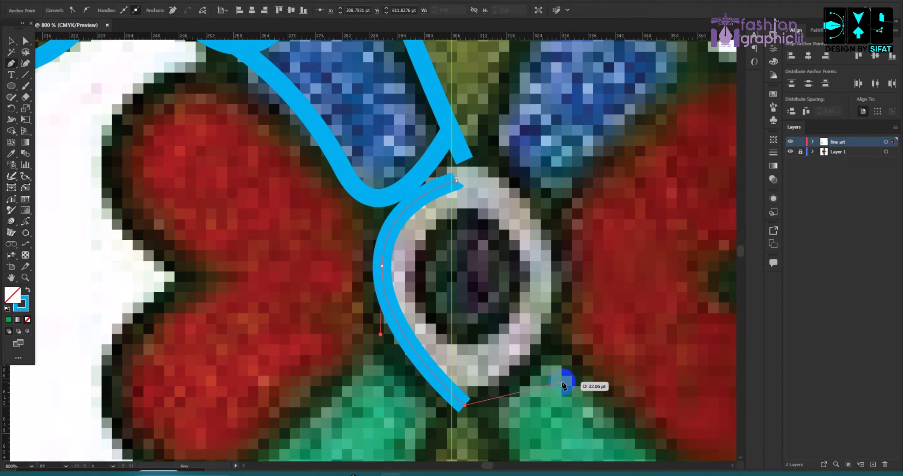
key(Escape)
Trace the heart-shaped red petal from the blue petal's outline around its upper lobe, into the notch and onto the lower lobe's outer edge
alt+scroll(301, 303, down, 4)
alt+scroll(336, 108, up, 4)
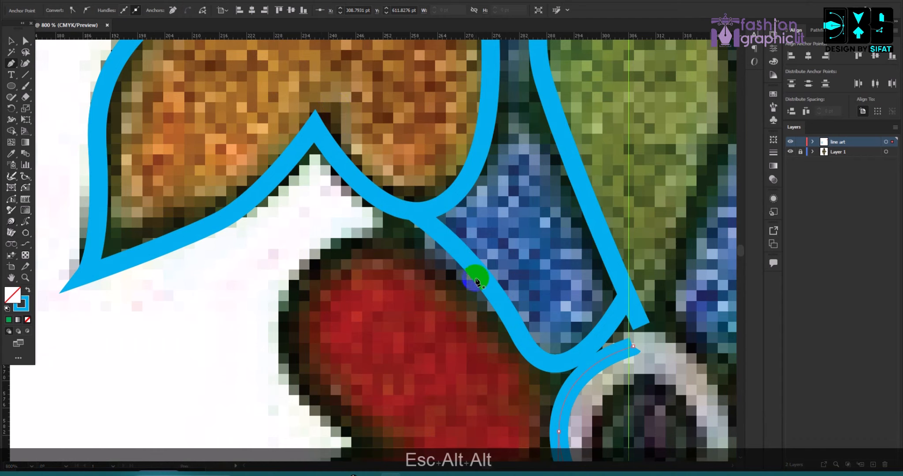
click(501, 304)
drag(301, 265, 257, 356)
scroll(333, 347, down, 3)
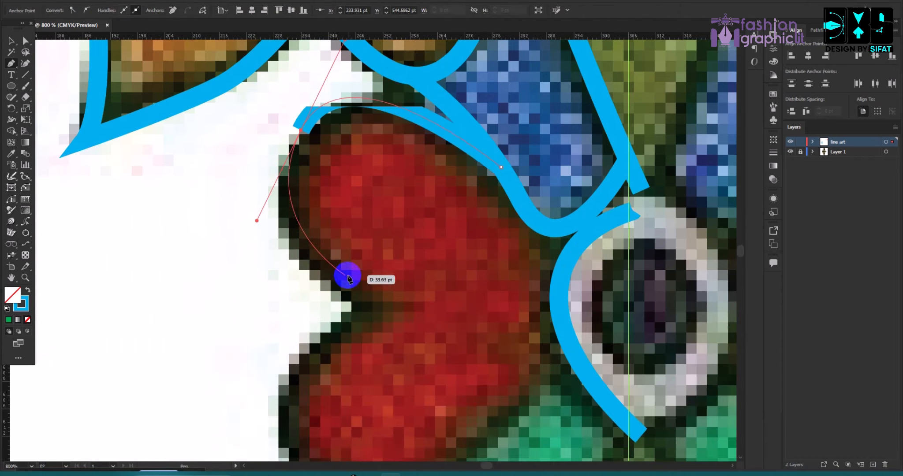
click(375, 305)
scroll(298, 319, down, 3)
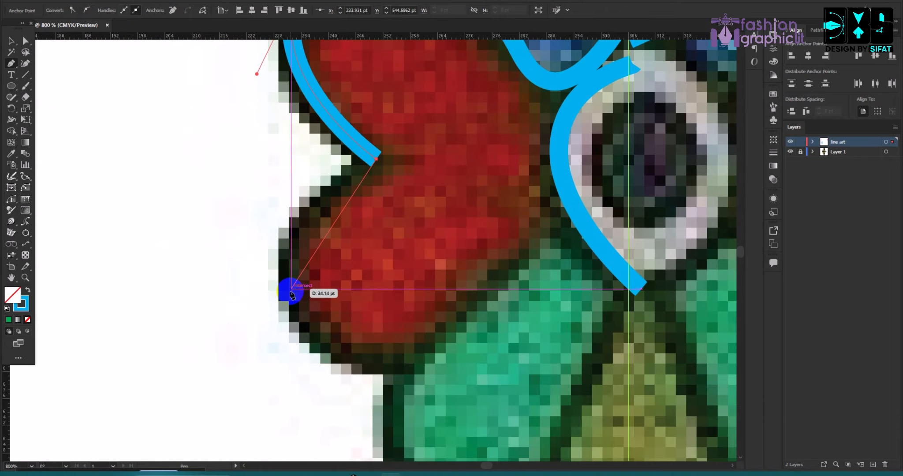
drag(294, 331, 371, 402)
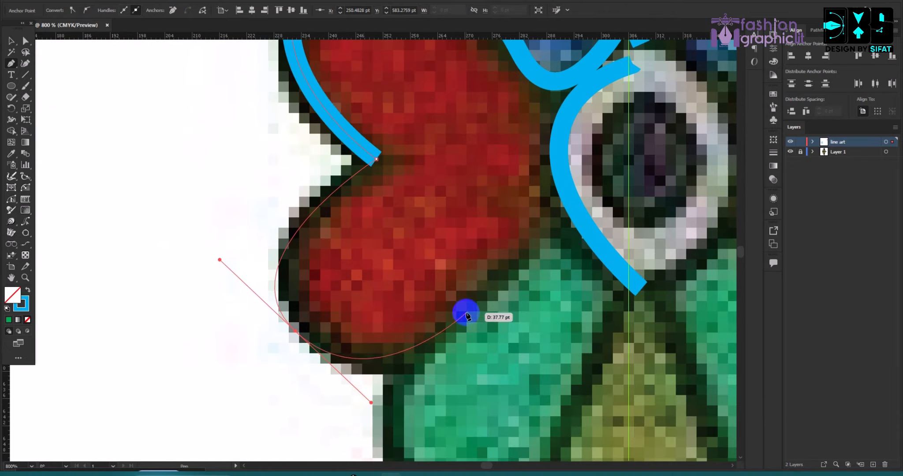
drag(493, 273, 518, 254)
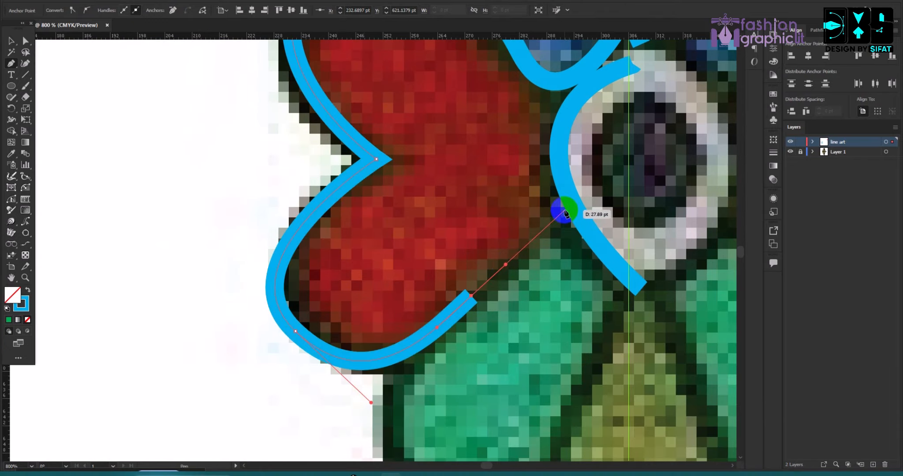
key(ctrl+z)
key(ctrl+z)
Finish the red petal's lower lobe at the white ring's outline and lengthen the outer anchor's handle to deepen its lower curve
drag(574, 209, 625, 125)
key(Escape)
scroll(388, 291, down, 5)
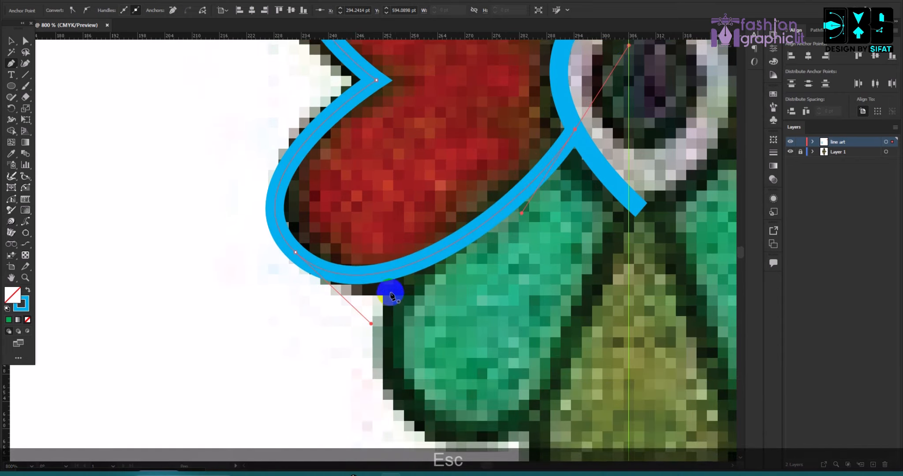
scroll(387, 258, up, 1)
scroll(317, 234, up, 1)
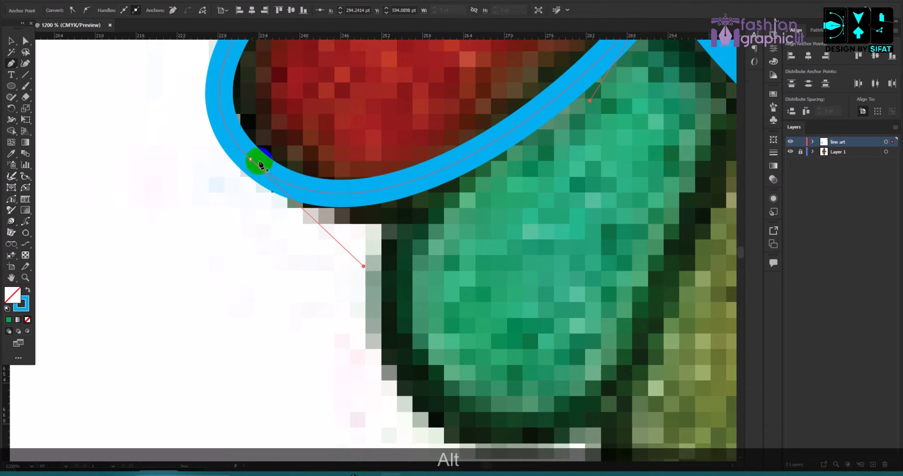
drag(364, 266, 409, 323)
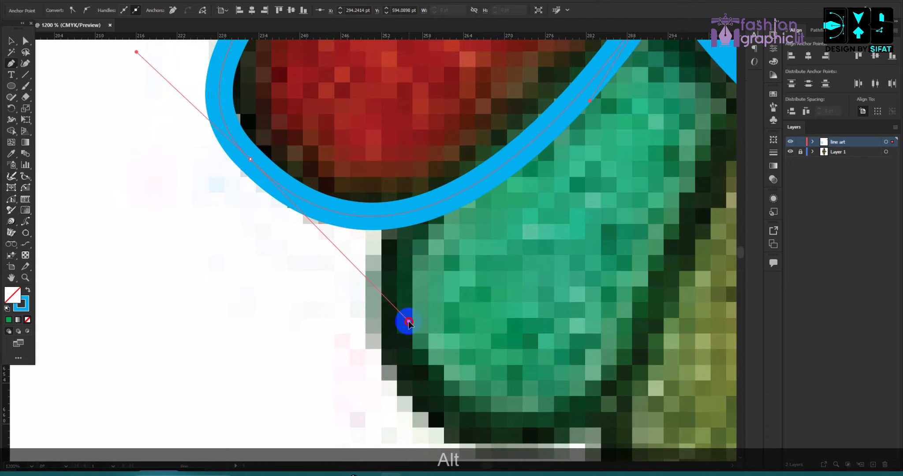
Trace the green petal under the red one, from the red petal's lower curve around and up past the guide at the ring's lower end
scroll(362, 286, down, 4)
scroll(372, 276, up, 3)
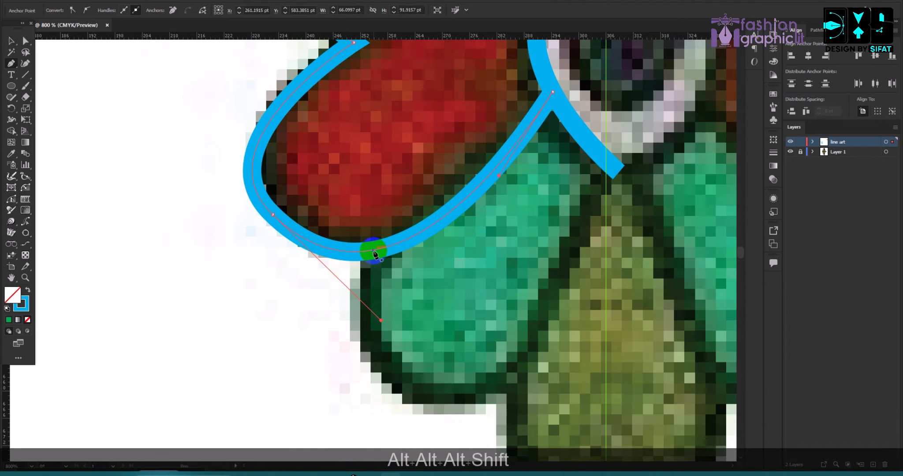
scroll(373, 324, down, 1)
drag(402, 346, 467, 402)
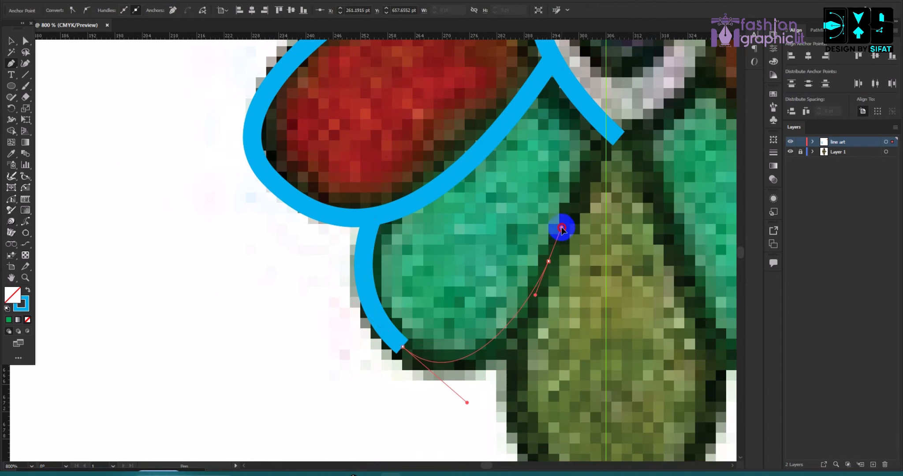
drag(562, 228, 564, 223)
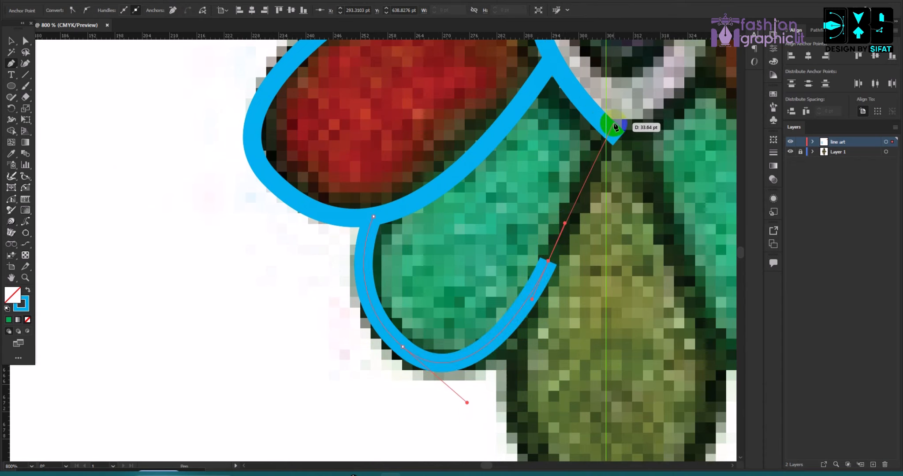
click(620, 108)
key(Escape)
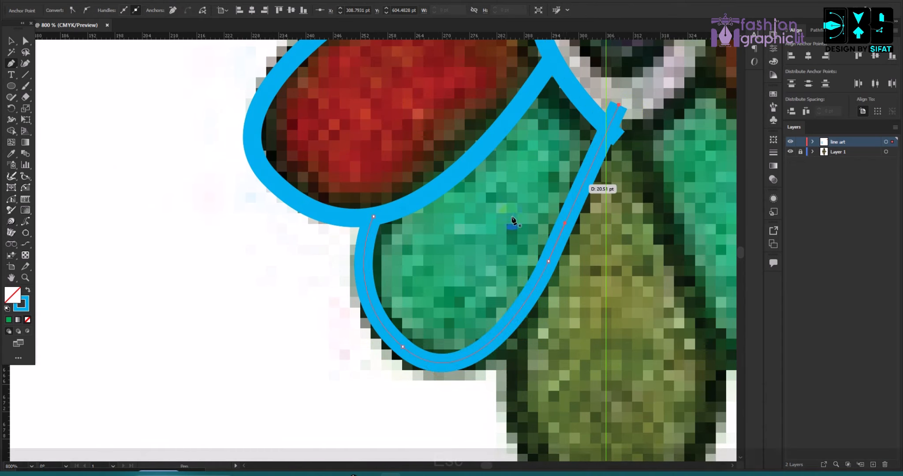
Trace the left edge of the bottom olive leaf from the green petal past the guide below the tip, and adjust the lower segment's handle
scroll(488, 262, down, 4)
click(511, 193)
scroll(516, 229, down, 2)
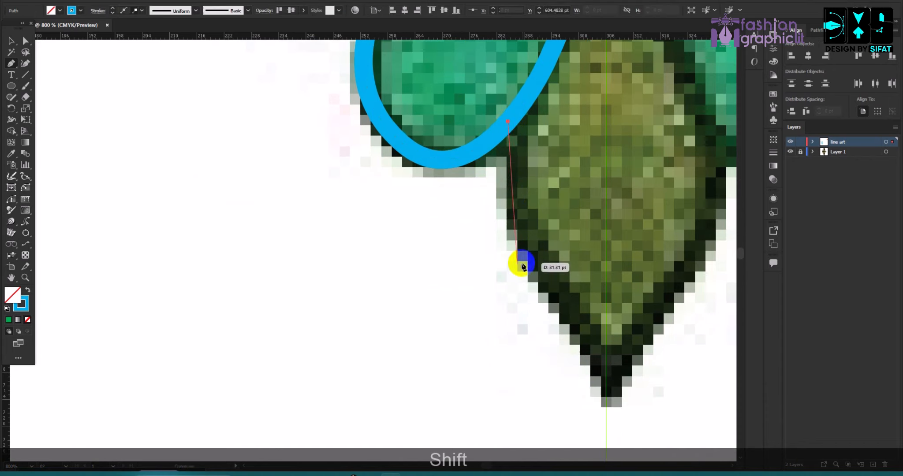
drag(537, 251, 602, 344)
click(627, 417)
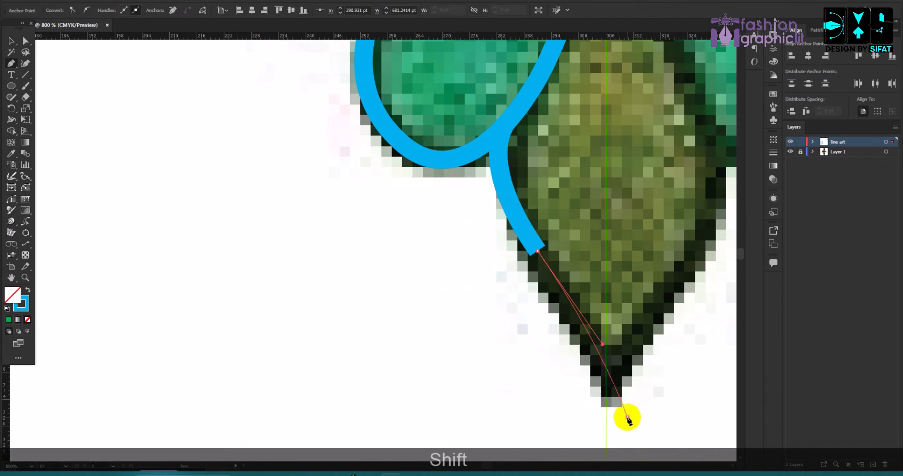
key(Escape)
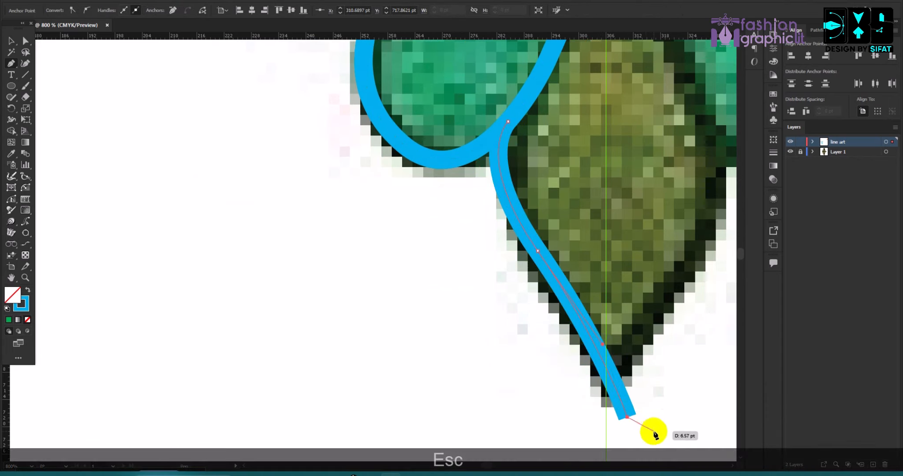
mouse_move(603, 349)
mouse_down()
mouse_move(621, 307)
mouse_move(613, 356)
mouse_up()
Round the sharp corner at the orange leaf's pointed lower tip with Direct Selection and deselect the path
scroll(615, 368, down, 4)
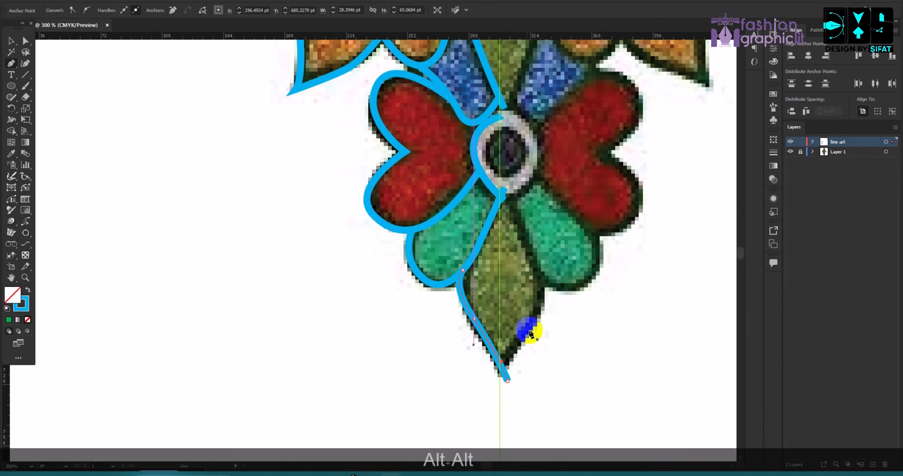
scroll(529, 309, up, 5)
scroll(321, 248, up, 5)
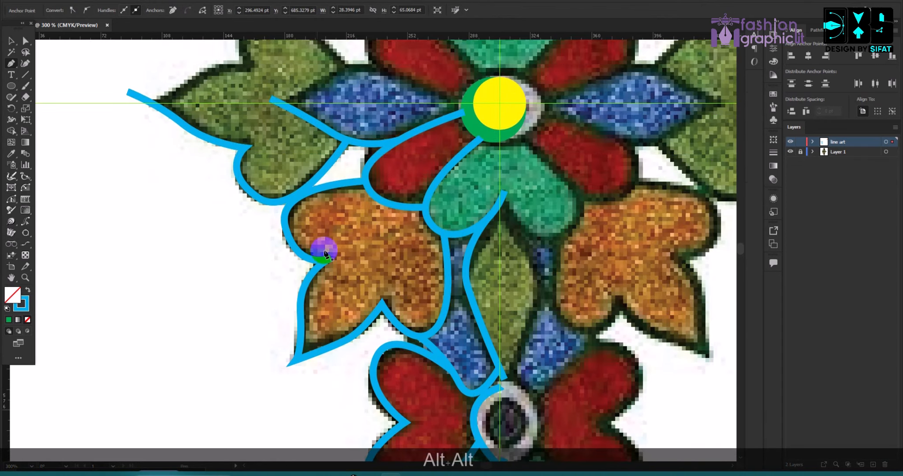
click(24, 41)
scroll(218, 306, down, 1)
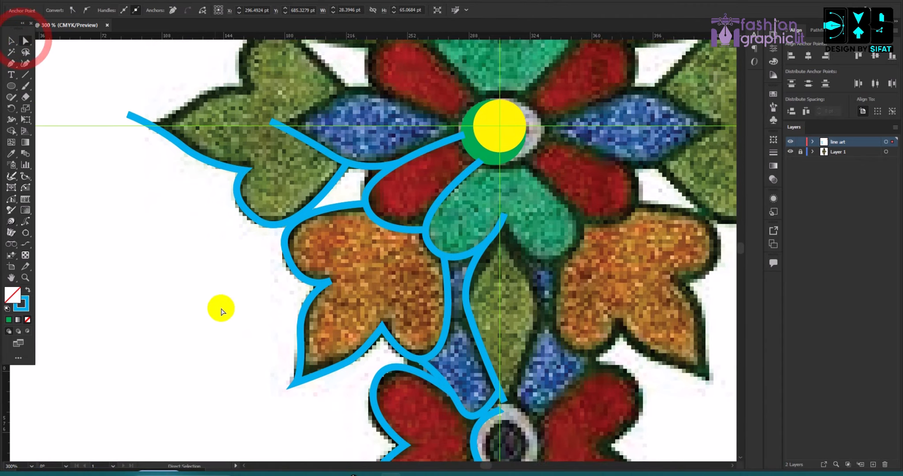
scroll(298, 345, up, 4)
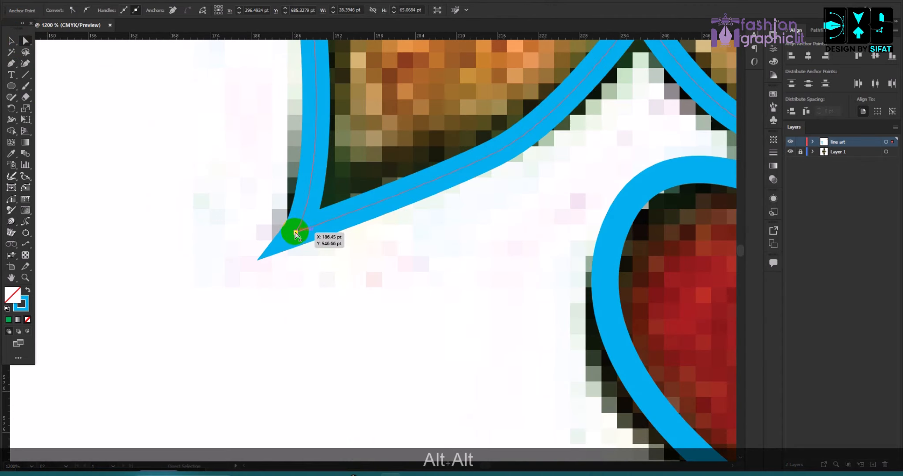
scroll(295, 233, up, 3)
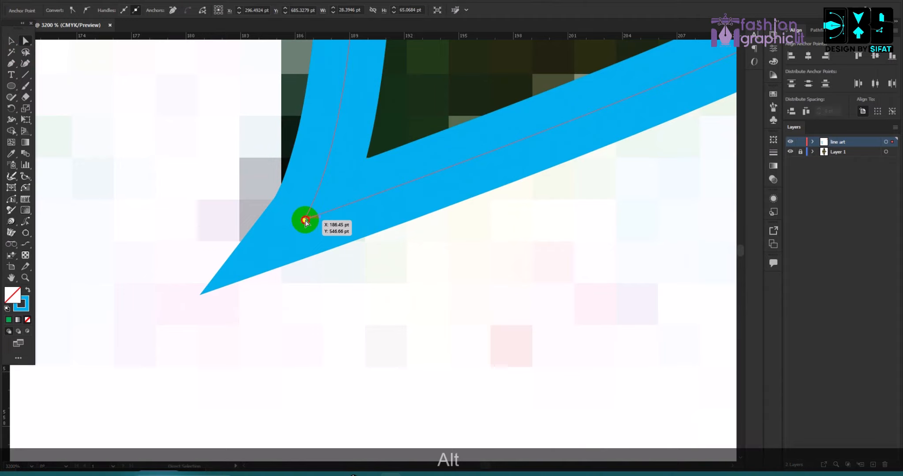
click(305, 221)
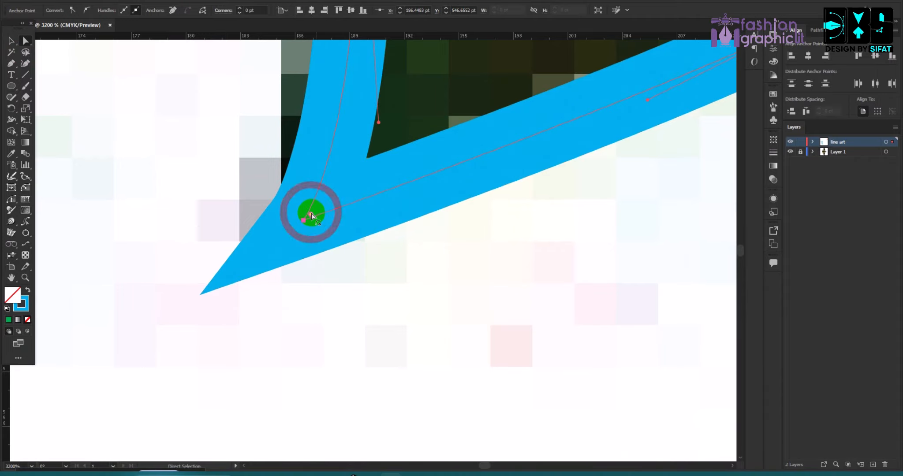
drag(311, 216, 379, 172)
click(258, 307)
Try to move the anchor at the orange leaf's left notch farther into the leaf with Direct Selection
scroll(237, 311, down, 4)
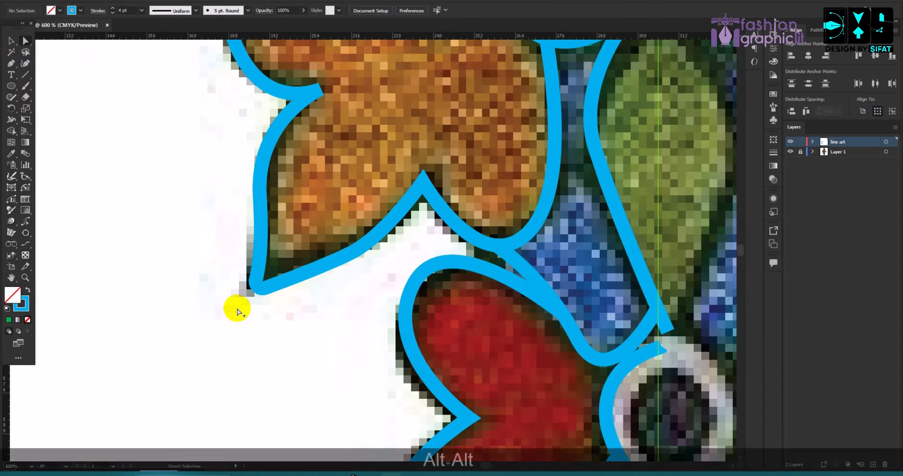
scroll(238, 310, down, 4)
scroll(286, 272, up, 6)
scroll(305, 211, up, 1)
scroll(302, 188, down, 2)
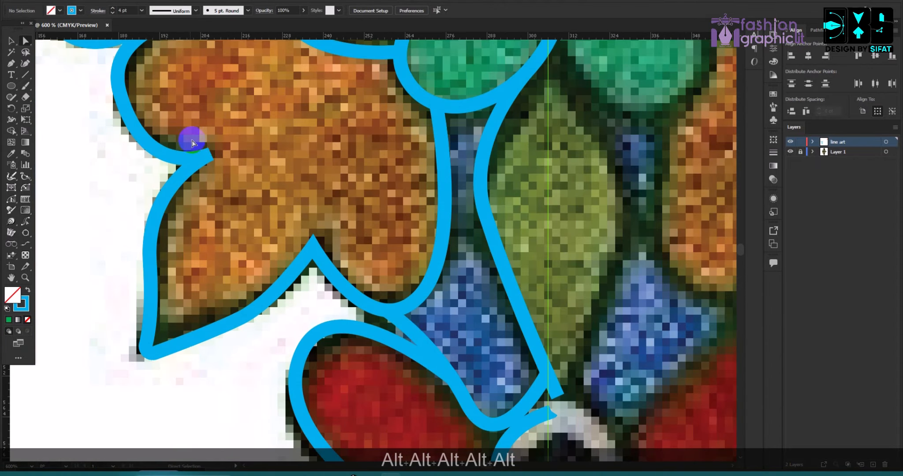
scroll(192, 142, up, 5)
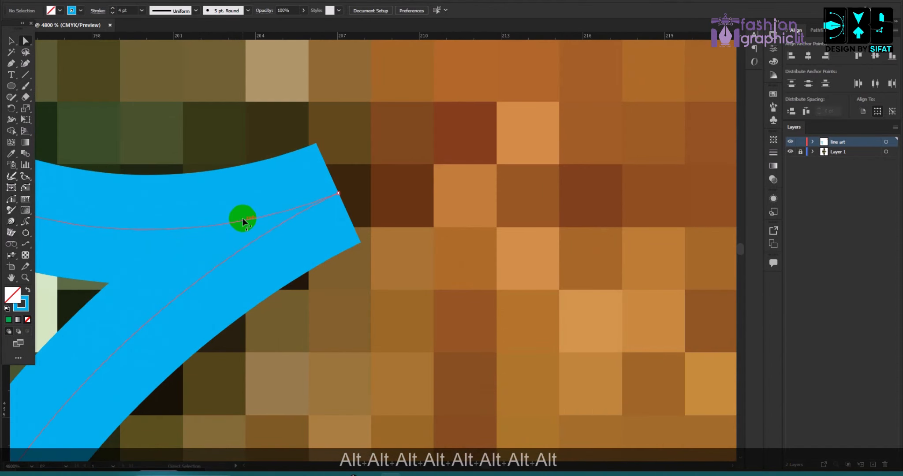
click(332, 196)
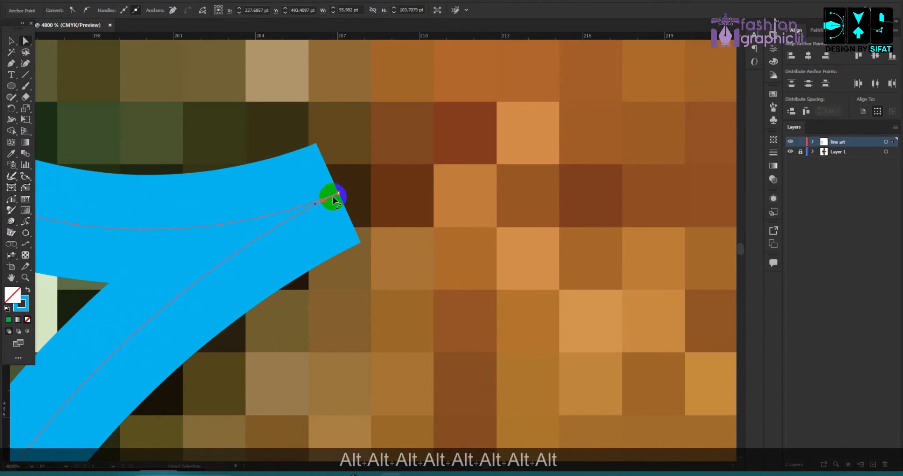
click(342, 197)
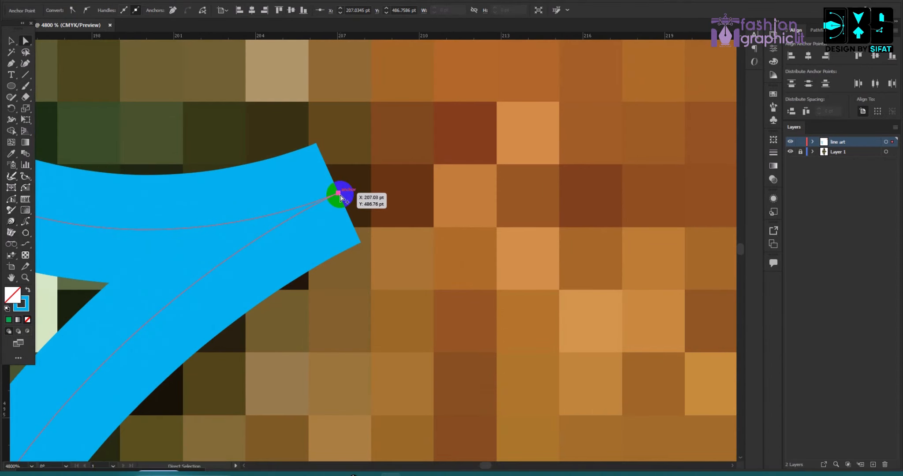
scroll(322, 192, down, 2)
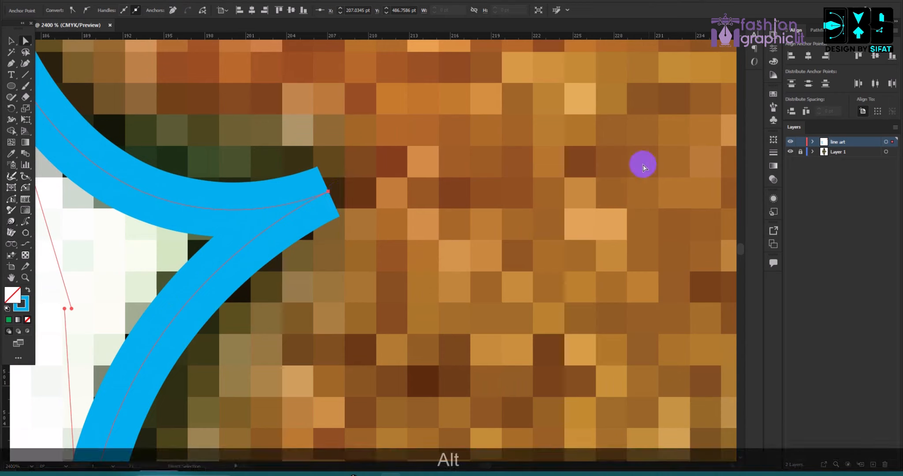
click(774, 153)
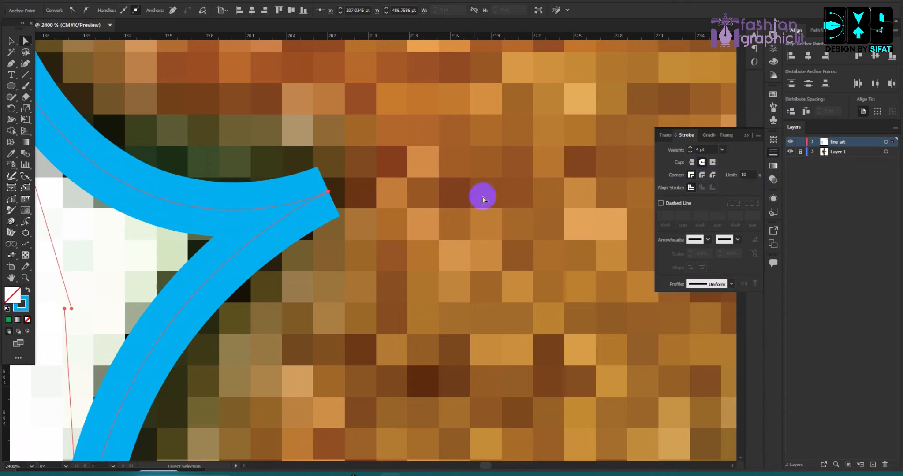
click(454, 202)
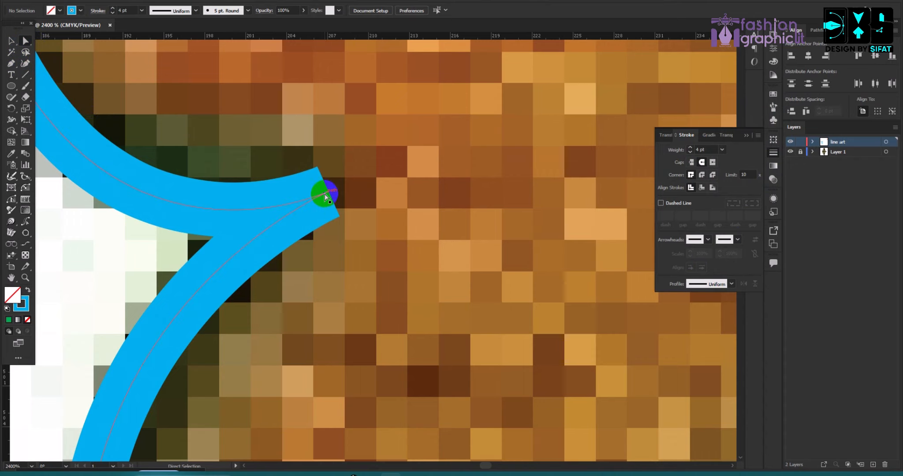
drag(325, 194, 359, 189)
scroll(359, 190, down, 2)
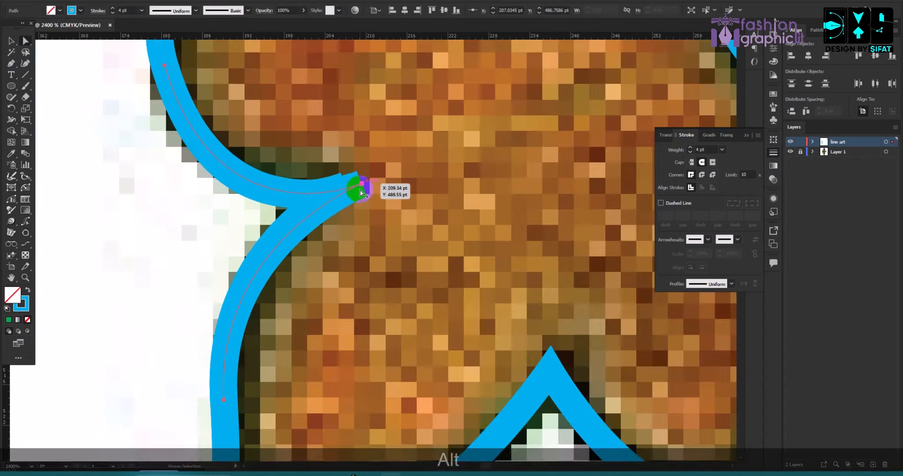
scroll(360, 189, up, 2)
key(ctrl+z)
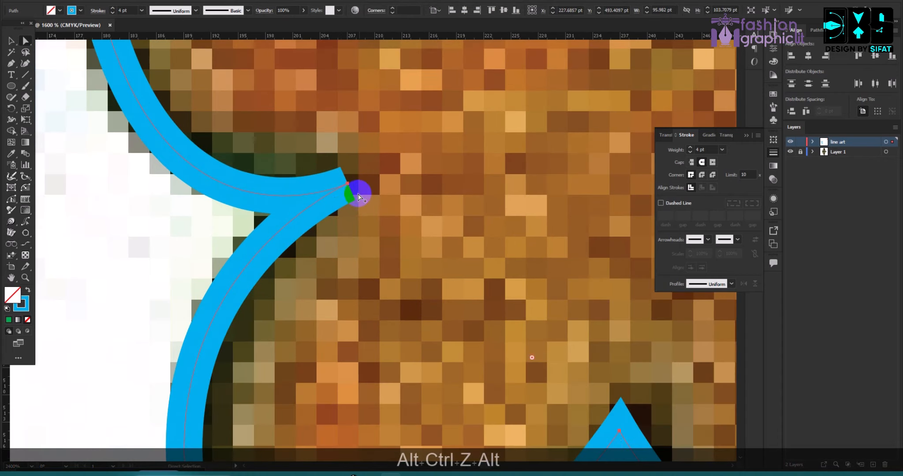
Pull the lower segment's handle at the orange leaf's left notch inward to form a corner, and round that corner
click(347, 183)
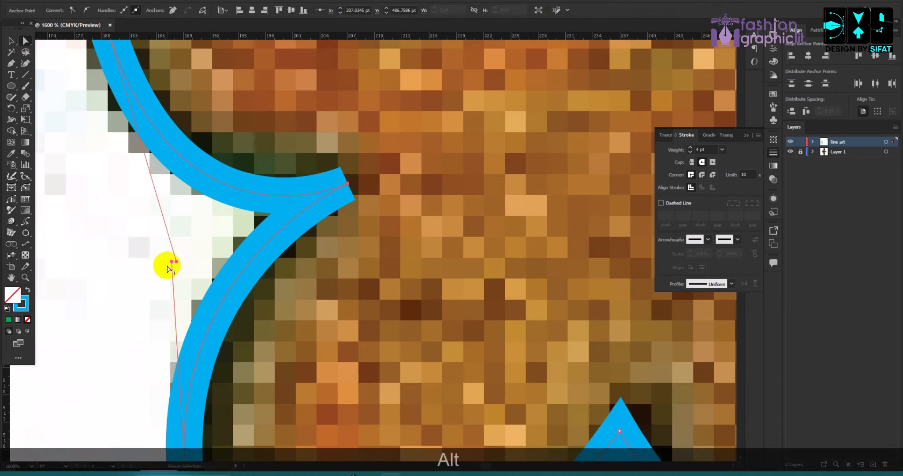
mouse_move(173, 264)
mouse_down()
mouse_move(262, 250)
mouse_move(251, 238)
mouse_move(272, 242)
mouse_up()
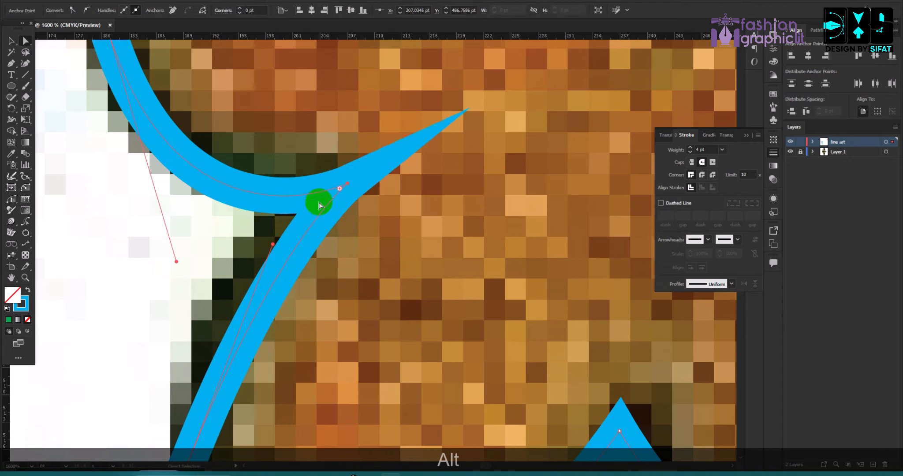
drag(339, 190, 267, 228)
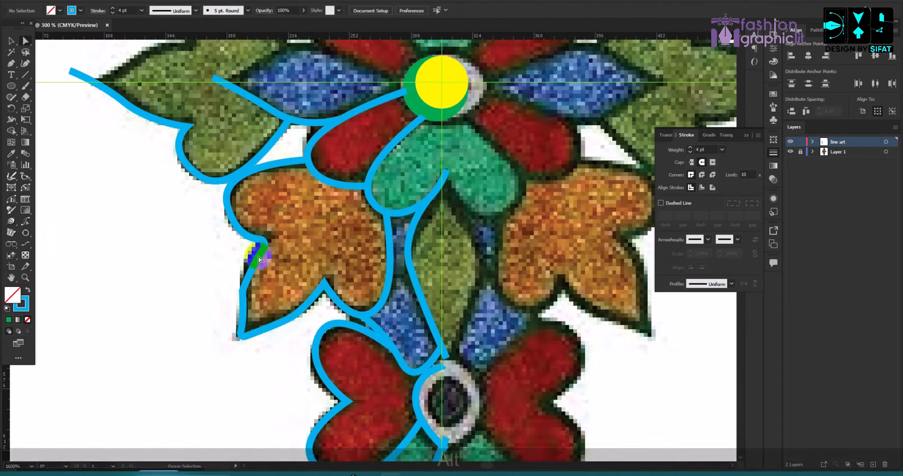
Smooth the kink on the orange leaf's lower left edge with a corner radius of about 43 pt and deselect the path
alt+scroll(259, 260, up, 5)
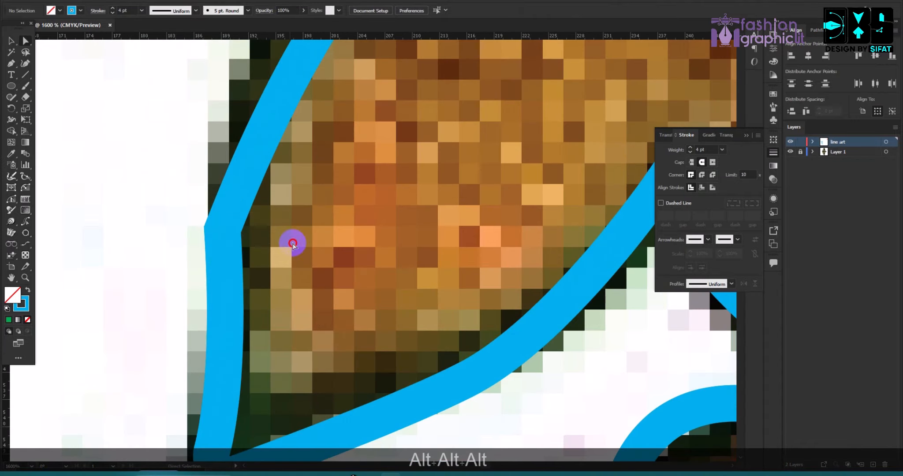
click(245, 227)
click(309, 220)
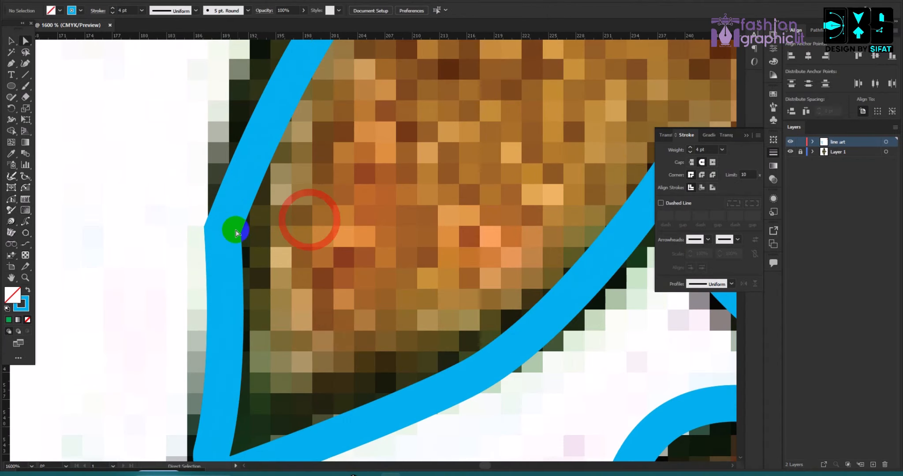
alt+scroll(418, 225, down, 2)
alt+scroll(349, 228, up, 2)
alt+scroll(365, 229, up, 1)
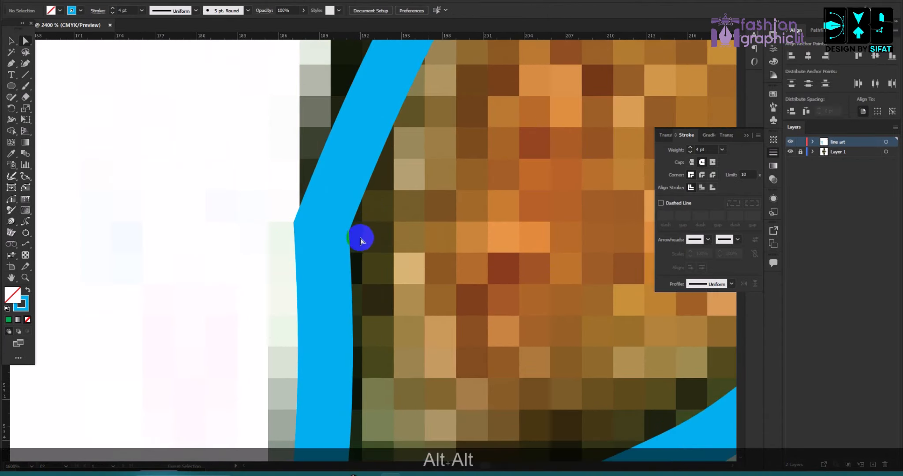
click(312, 215)
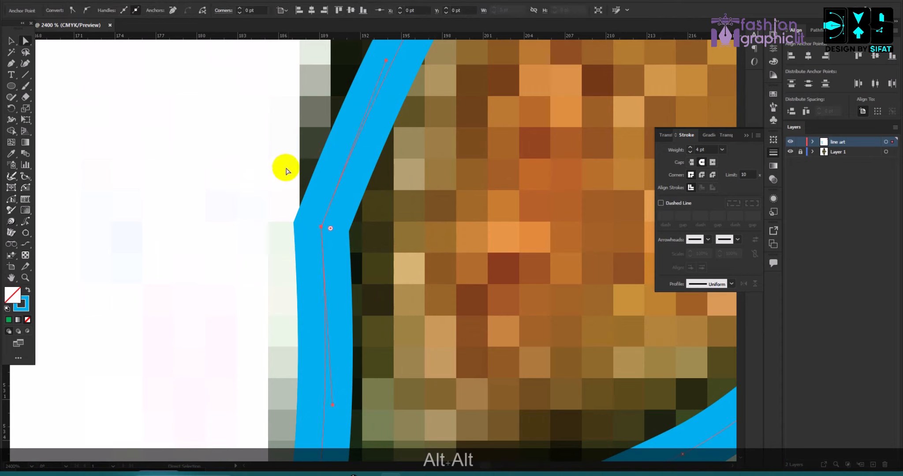
click(332, 228)
drag(332, 228, 697, 364)
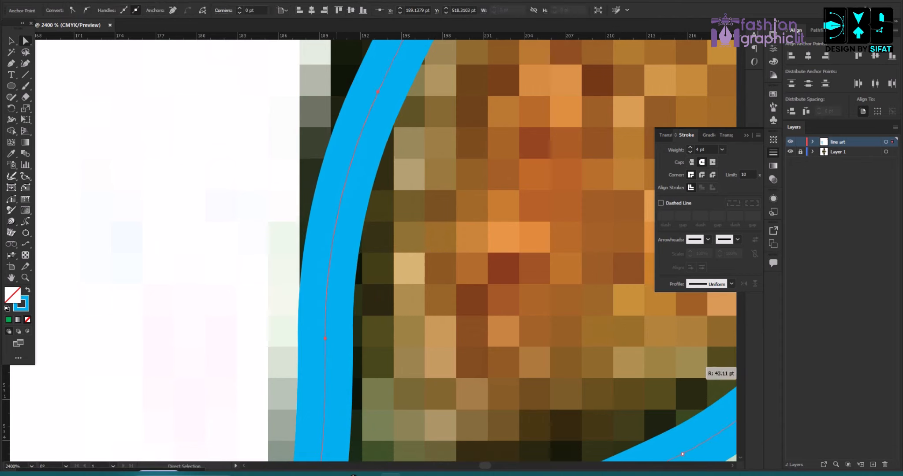
alt+scroll(427, 391, down, 4)
click(473, 307)
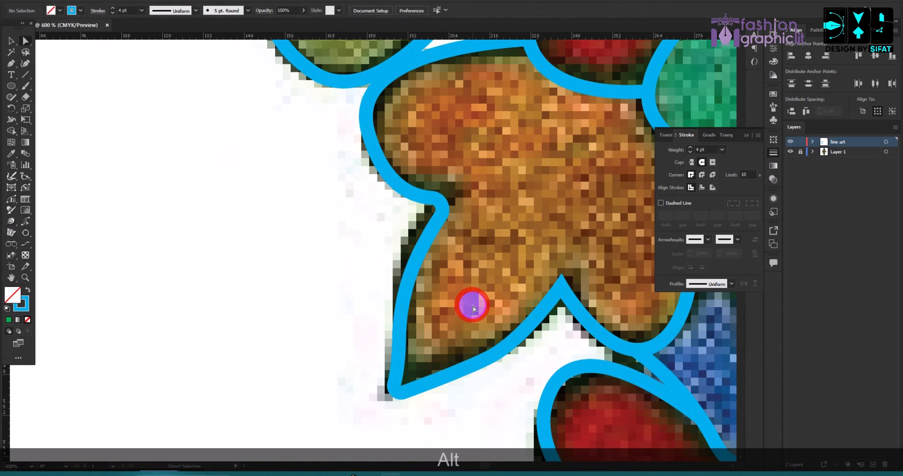
Round the sharp notch between the orange leaf's two lower lobes with Direct Selection and deselect the path
alt+scroll(393, 195, up, 3)
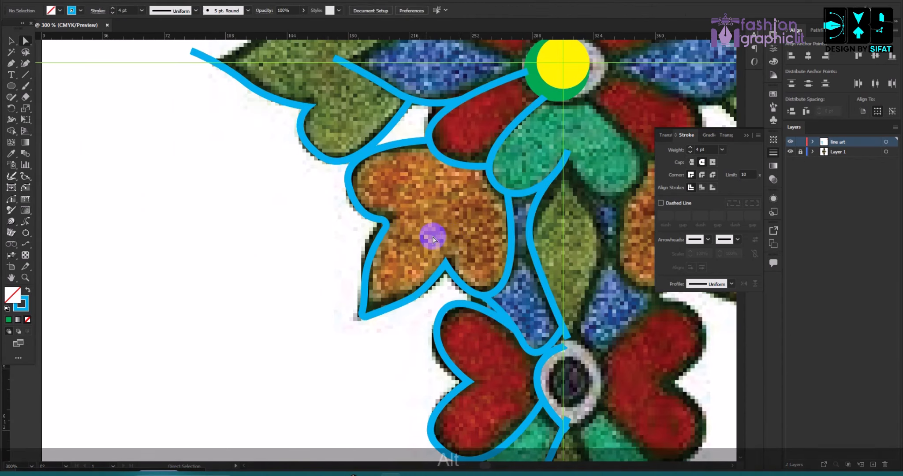
alt+scroll(447, 258, down, 3)
alt+scroll(421, 270, down, 4)
click(447, 310)
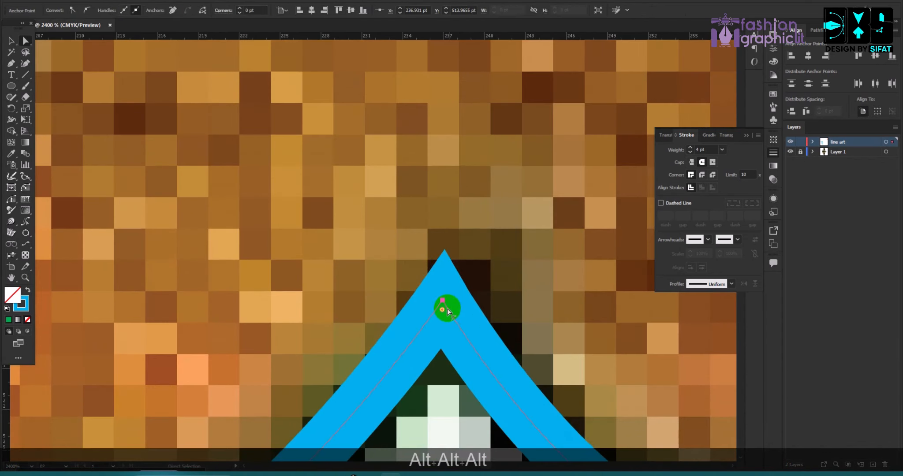
drag(443, 310, 448, 363)
click(445, 239)
alt+scroll(445, 241, down, 5)
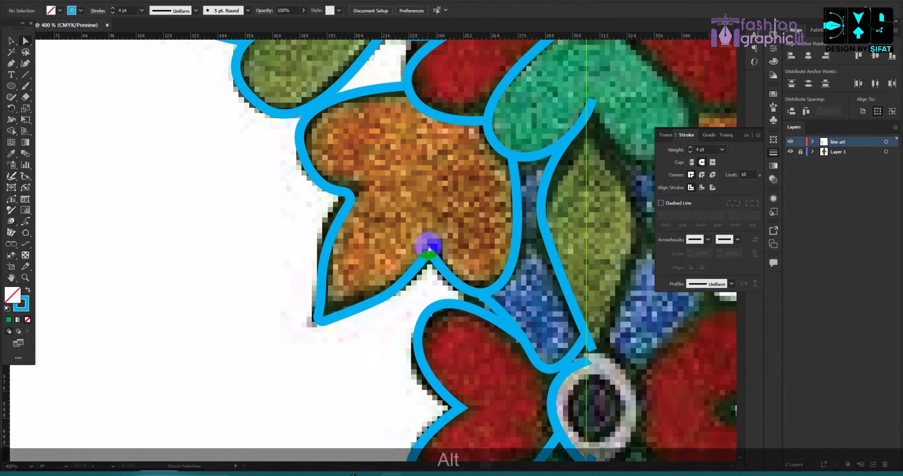
Round the olive leaf's left notch above the orange leaf to a radius of about 1.6 pt and deselect the path
scroll(429, 244, up, 3)
scroll(216, 120, up, 2)
alt+scroll(247, 165, up, 5)
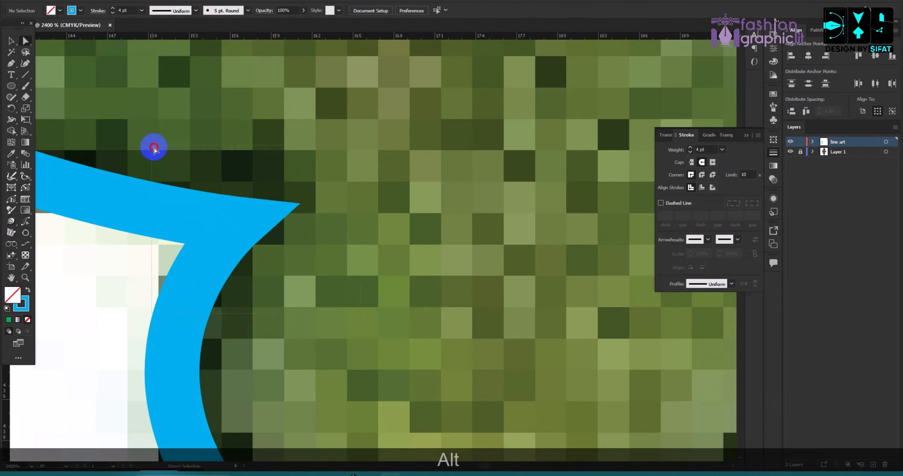
click(232, 234)
drag(230, 229, 191, 238)
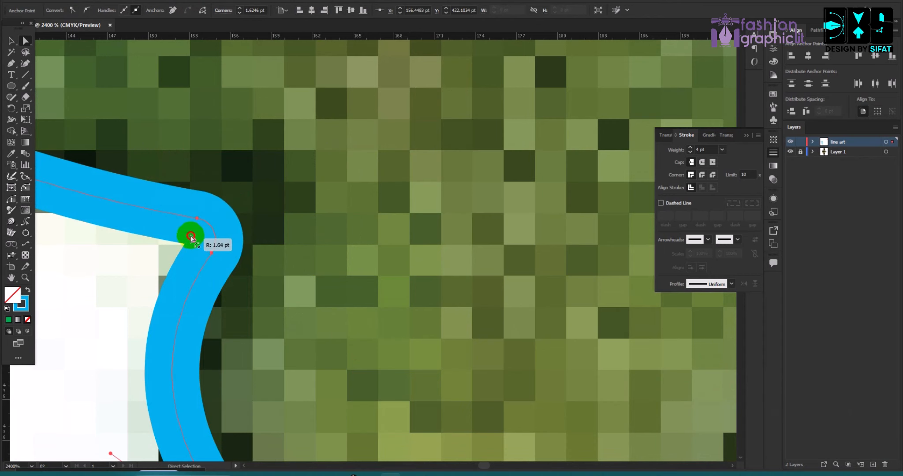
click(278, 173)
alt+scroll(201, 225, down, 5)
Round the notch between the lower red petal's two lobes to a radius of about 3.3 pt and deselect the path
scroll(201, 228, down, 4)
scroll(264, 243, down, 3)
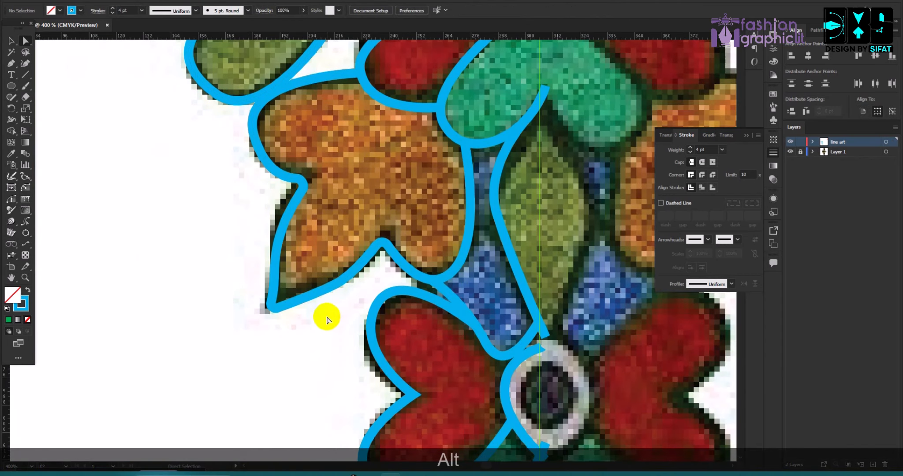
scroll(327, 316, down, 3)
alt+scroll(379, 324, up, 4)
click(389, 279)
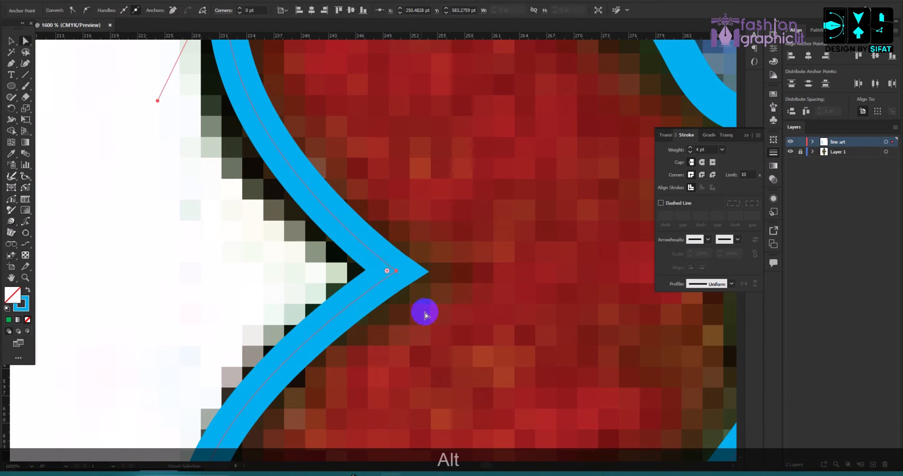
drag(388, 274, 348, 267)
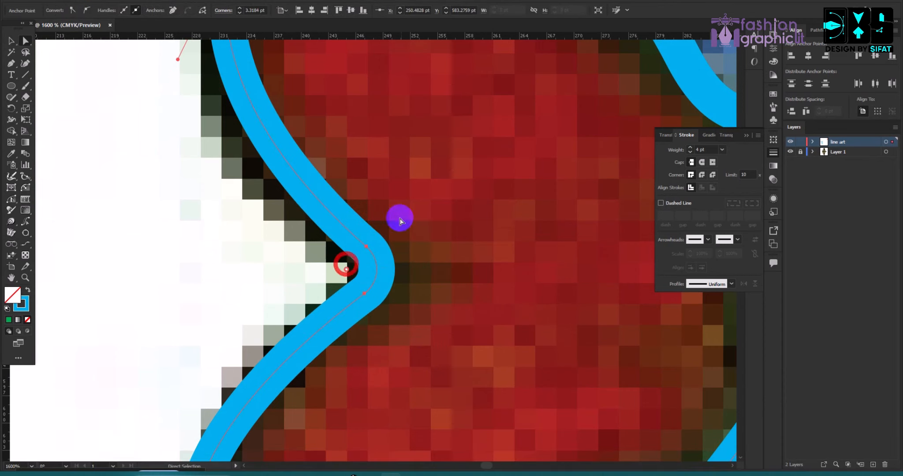
click(50, 58)
alt+scroll(248, 148, down, 4)
Review the traced outlines from the bottom olive leaf up to the central flower and close the stroke settings
scroll(278, 185, down, 2)
alt+scroll(301, 212, up, 2)
scroll(377, 266, down, 4)
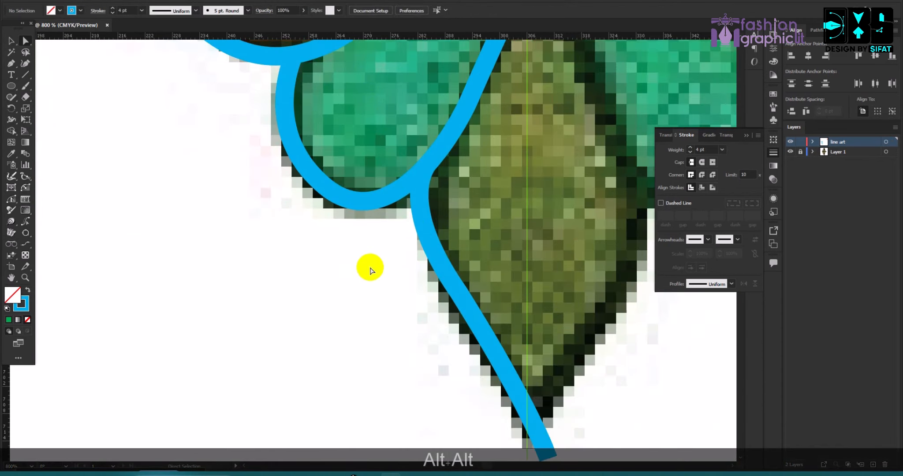
scroll(371, 270, up, 10)
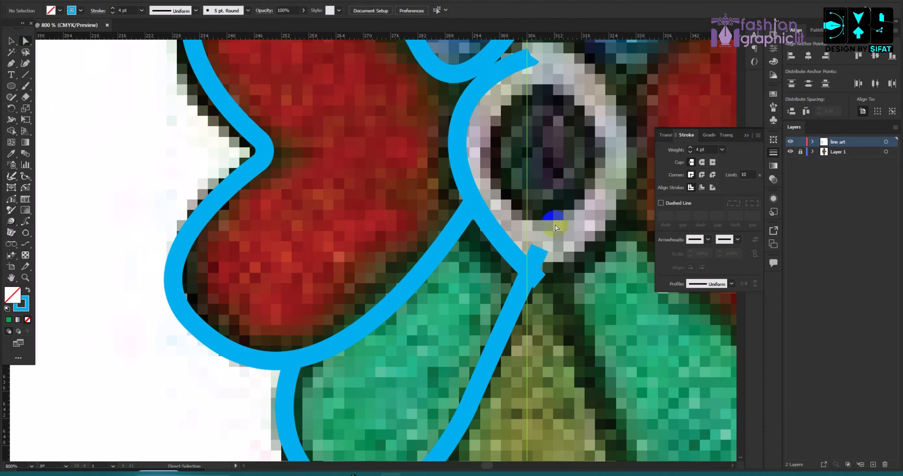
scroll(556, 227, up, 10)
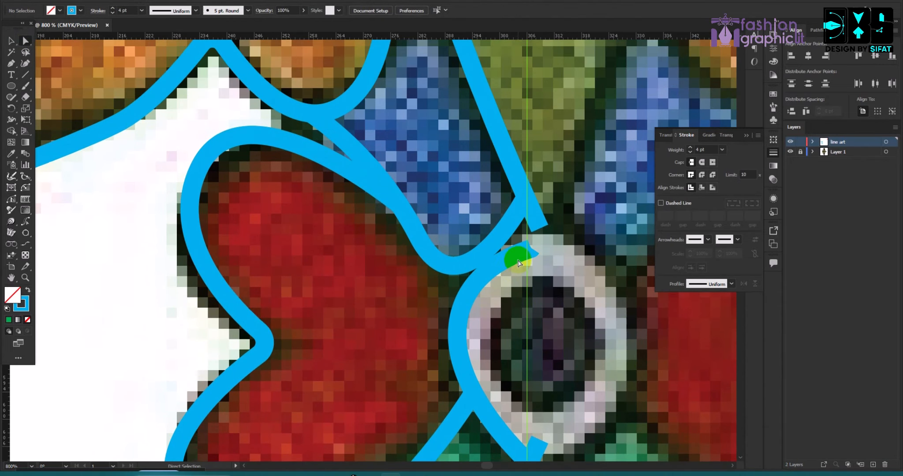
alt+scroll(514, 255, down, 3)
scroll(494, 163, up, 5)
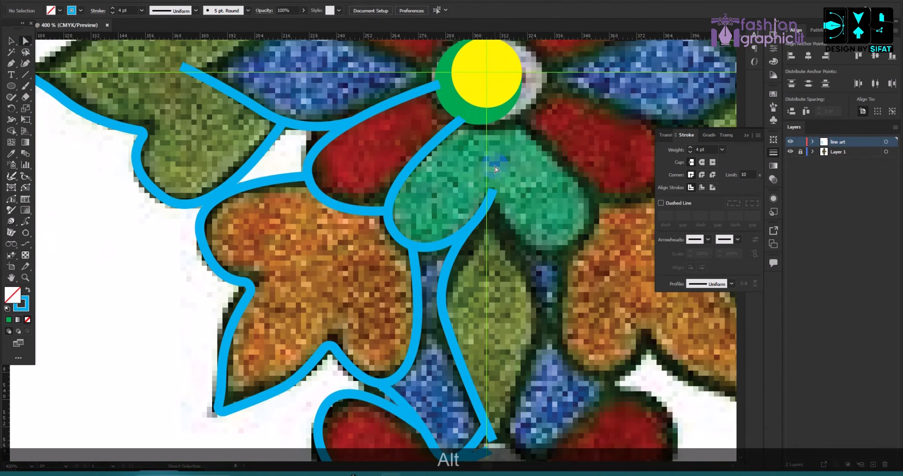
scroll(496, 169, up, 5)
click(745, 136)
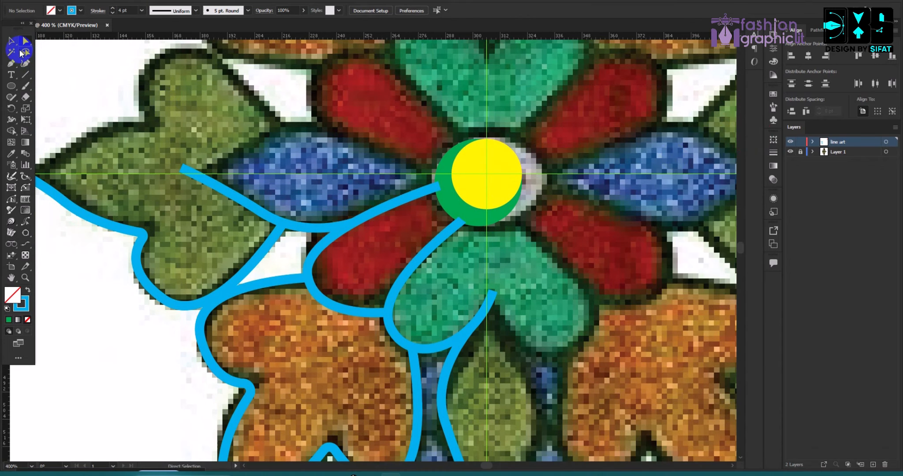
Select the yellow and green circles at the flower's center and sample the 4 pt cyan outline style onto both with the Eyedropper
alt+scroll(445, 127, up, 3)
click(495, 192)
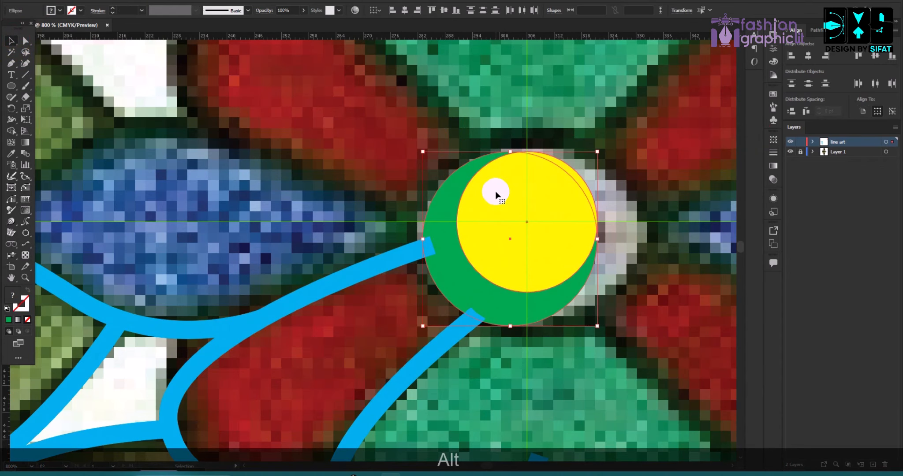
key(i)
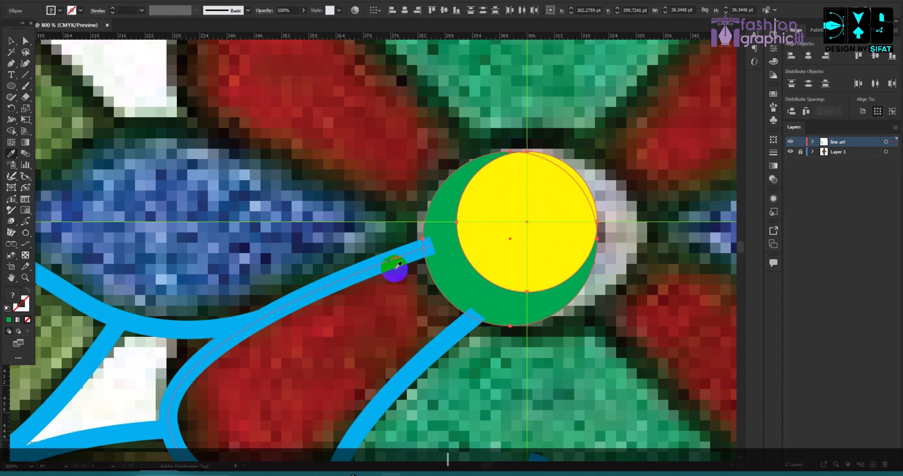
click(393, 257)
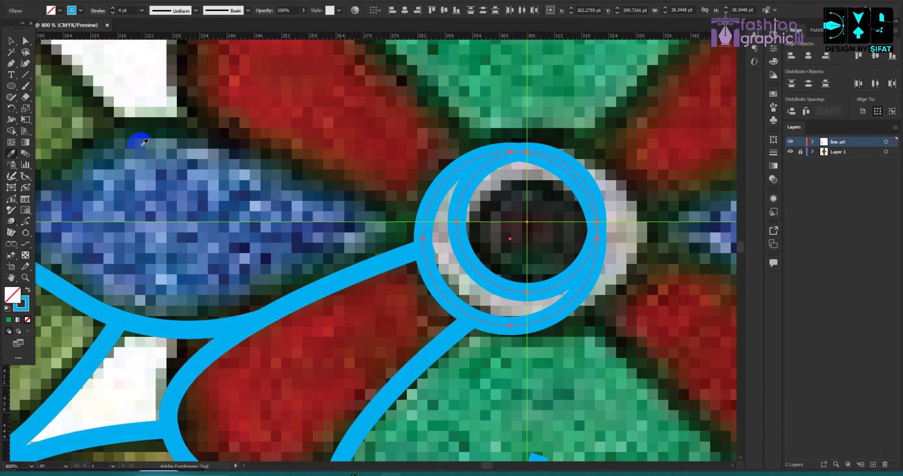
Deselect the center circles and review how they sit against the traced outlines around the central flower
click(16, 42)
click(157, 81)
scroll(356, 171, down, 3)
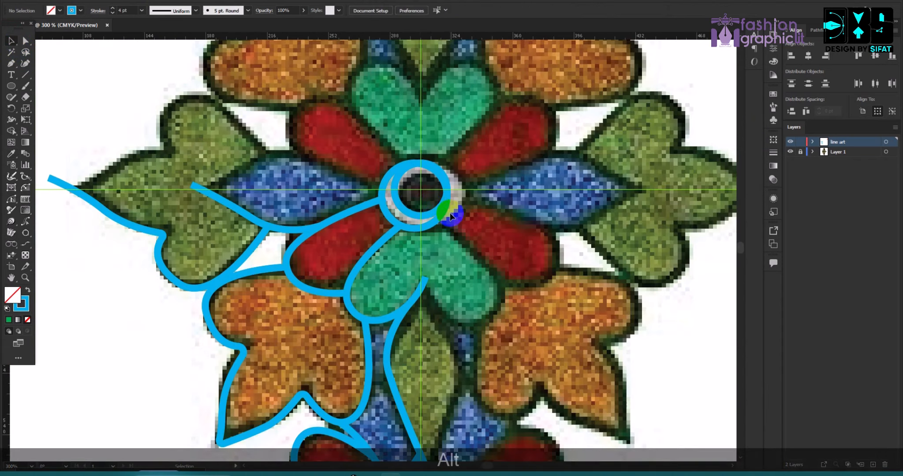
scroll(512, 209, down, 2)
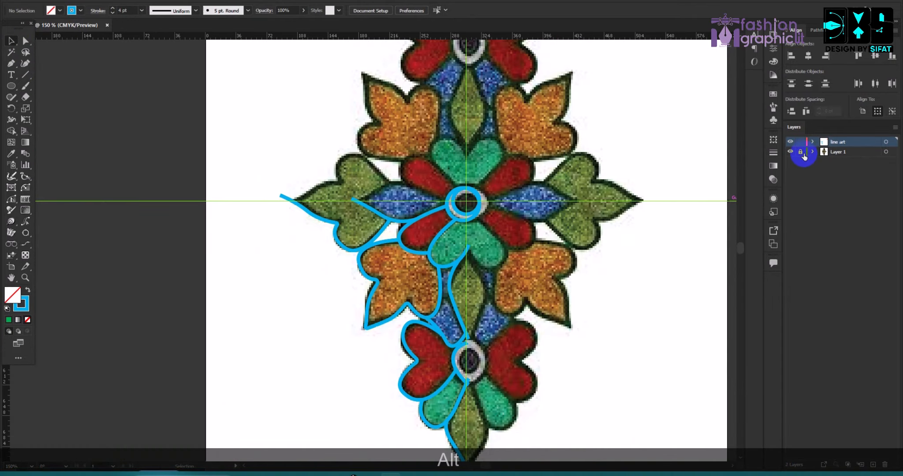
scroll(468, 198, up, 4)
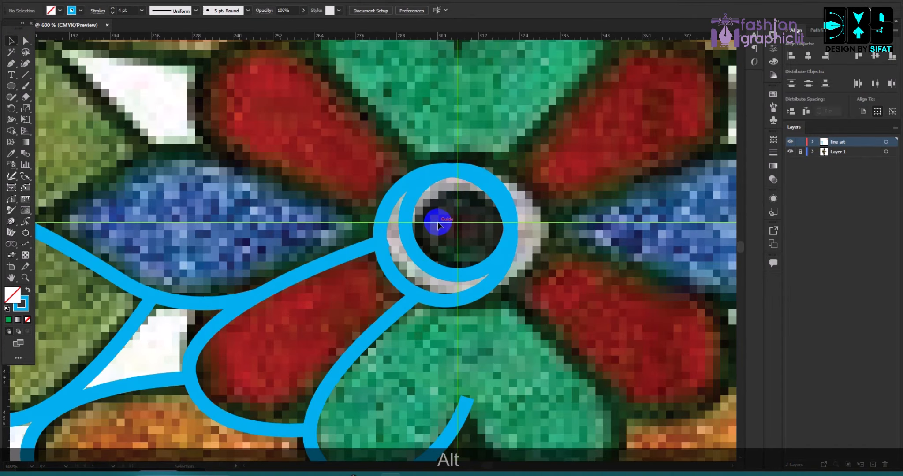
scroll(397, 238, down, 3)
scroll(464, 242, up, 4)
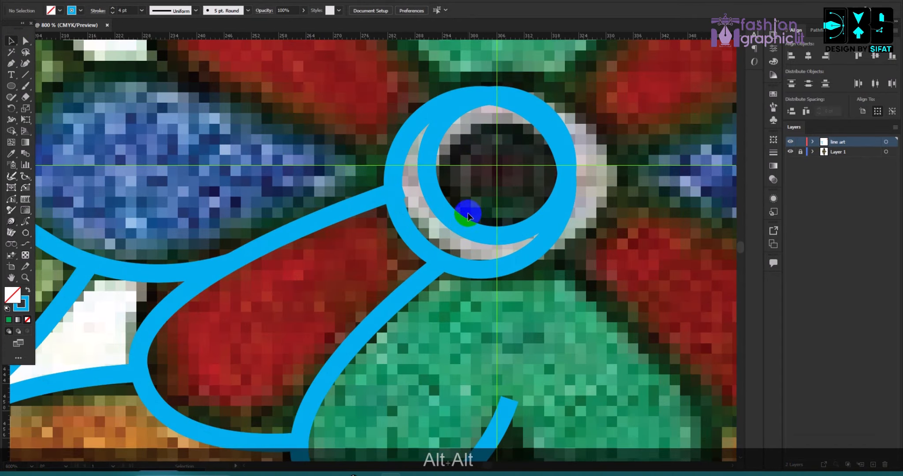
Reduce the outer center circle's stroke weight to 2 pt and deselect the circles
click(440, 228)
scroll(272, 132, up, 2)
scroll(373, 198, down, 3)
scroll(404, 176, up, 5)
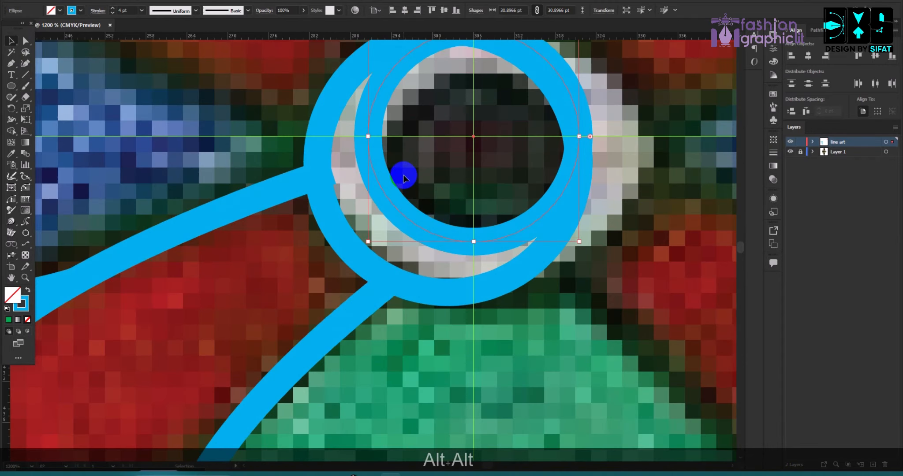
scroll(343, 212, up, 1)
drag(333, 263, 295, 225)
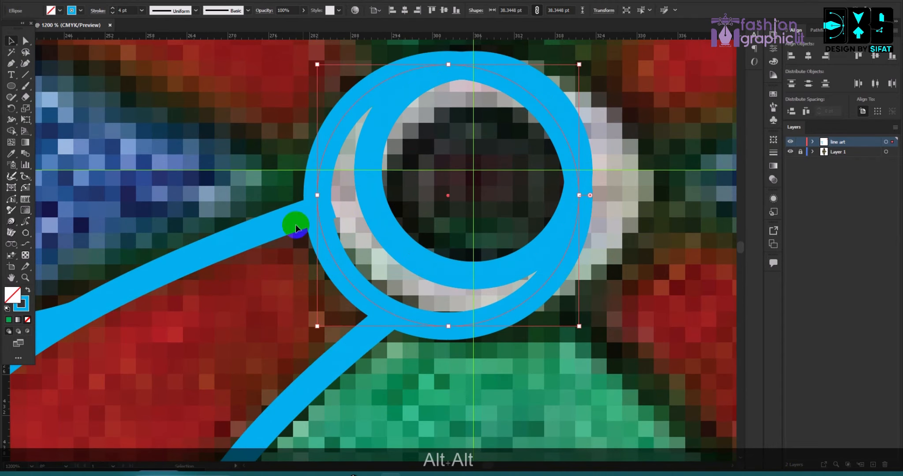
click(112, 13)
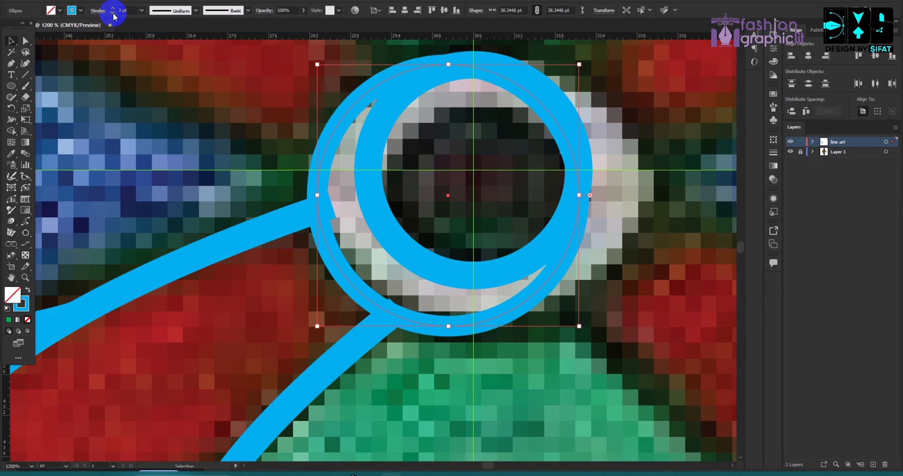
click(113, 13)
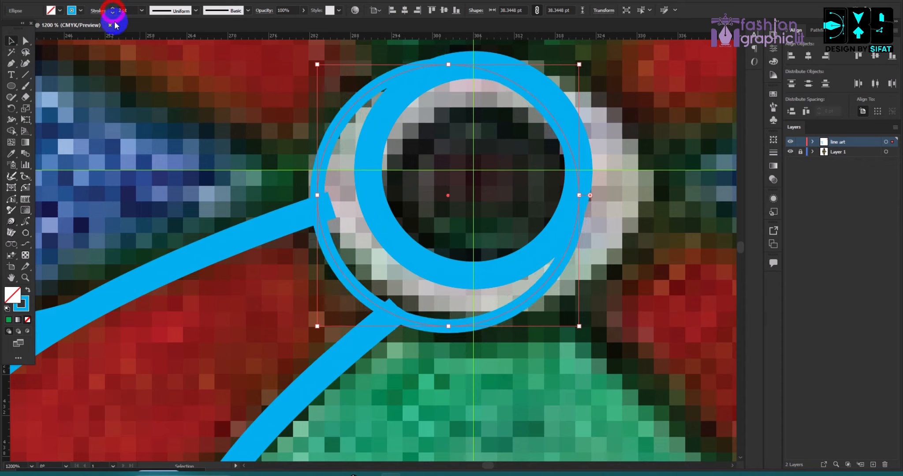
click(167, 66)
click(369, 237)
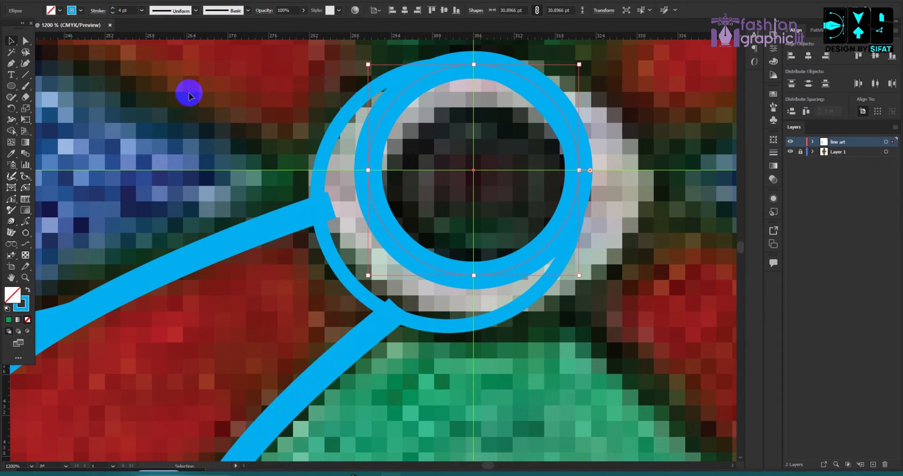
click(211, 104)
scroll(299, 211, down, 3)
scroll(239, 252, up, 2)
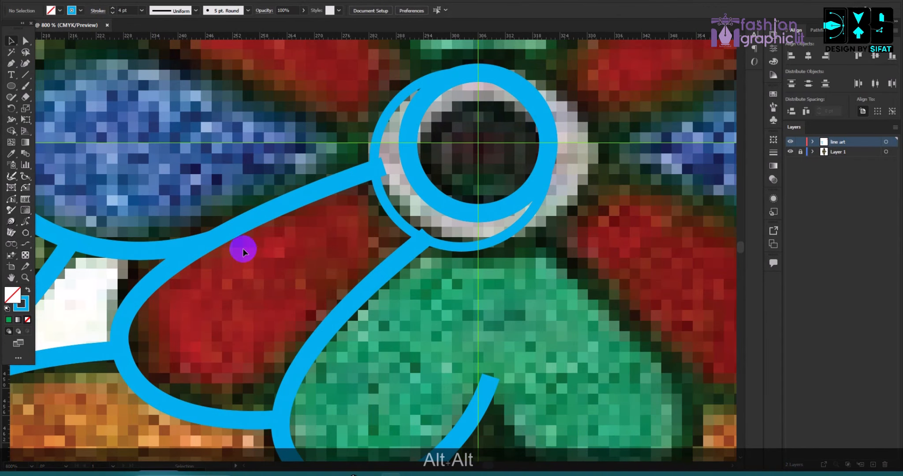
Apply a tapered triangular width profile to the lower-left red petal's outline beside the center circles
click(301, 187)
scroll(208, 131, up, 1)
scroll(199, 142, up, 1)
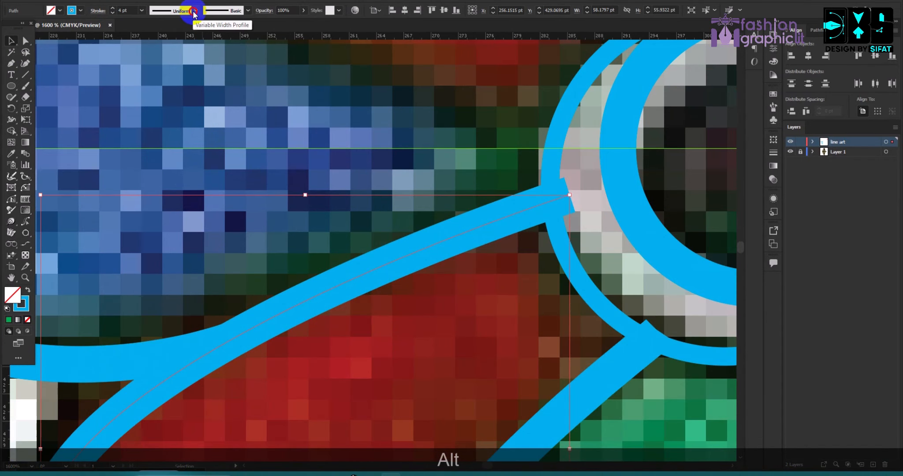
click(194, 11)
click(177, 88)
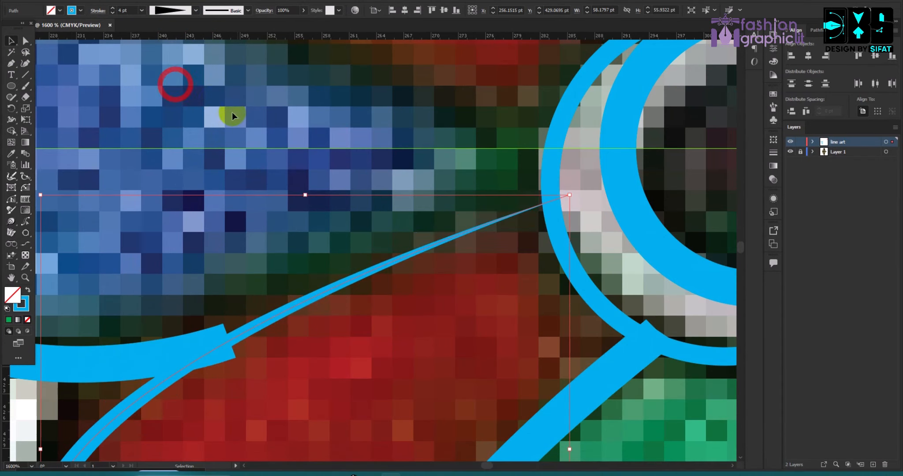
scroll(379, 214, down, 4)
scroll(368, 261, up, 2)
scroll(368, 262, down, 1)
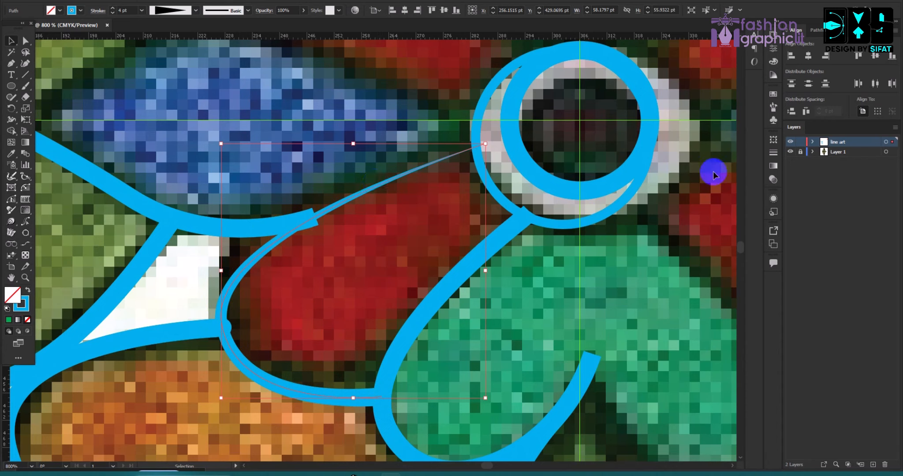
Flip the red petal outline's width profile along the path and deselect it
click(774, 153)
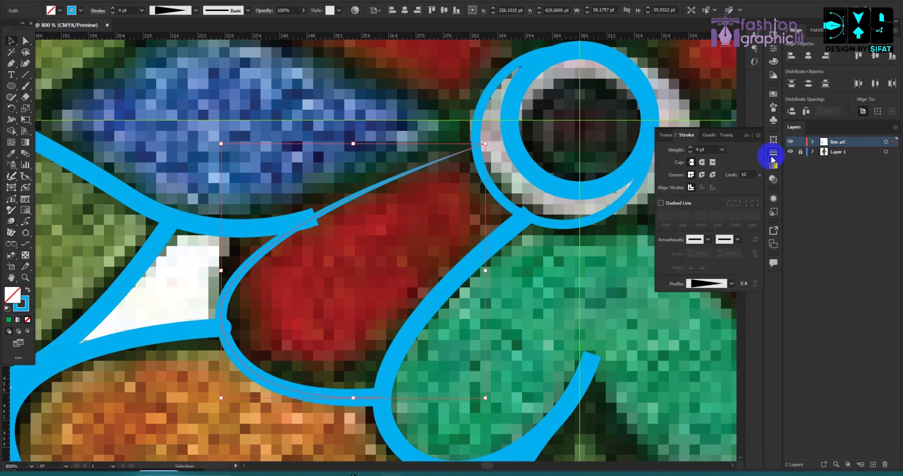
click(744, 284)
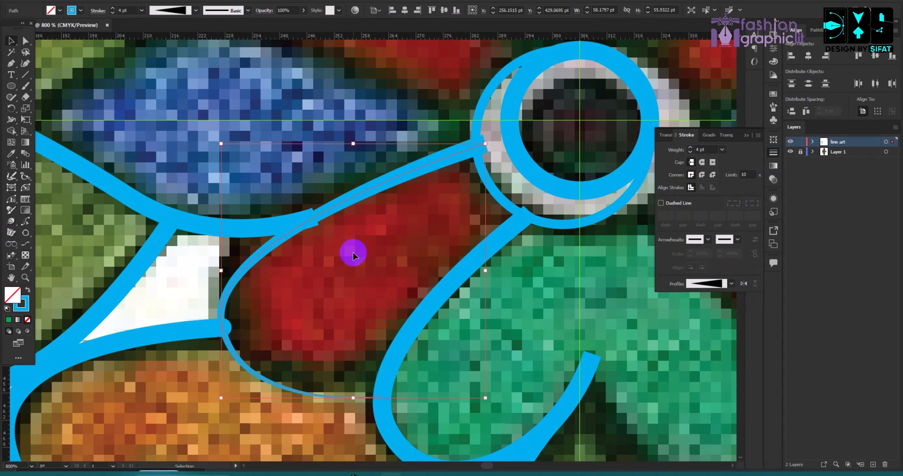
scroll(288, 427, up, 2)
click(428, 387)
scroll(426, 388, up, 2)
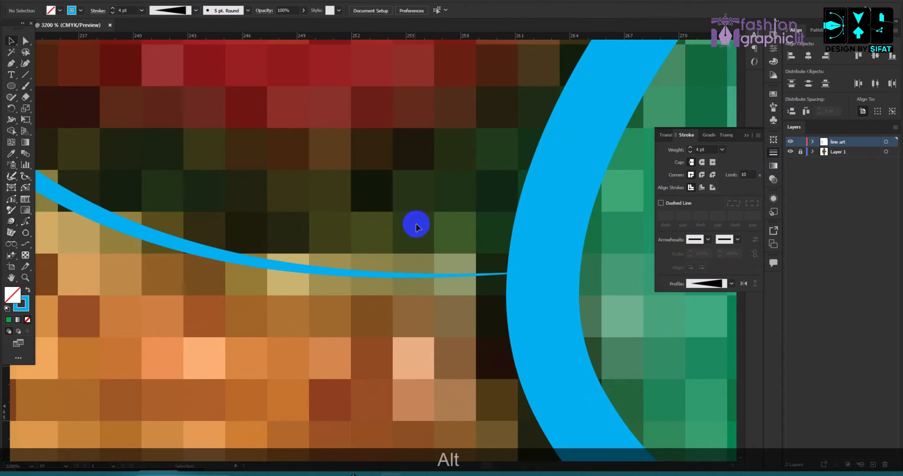
Reselect the red petal's tapered outline at its thin end beside the green petal
drag(416, 226, 469, 359)
click(27, 221)
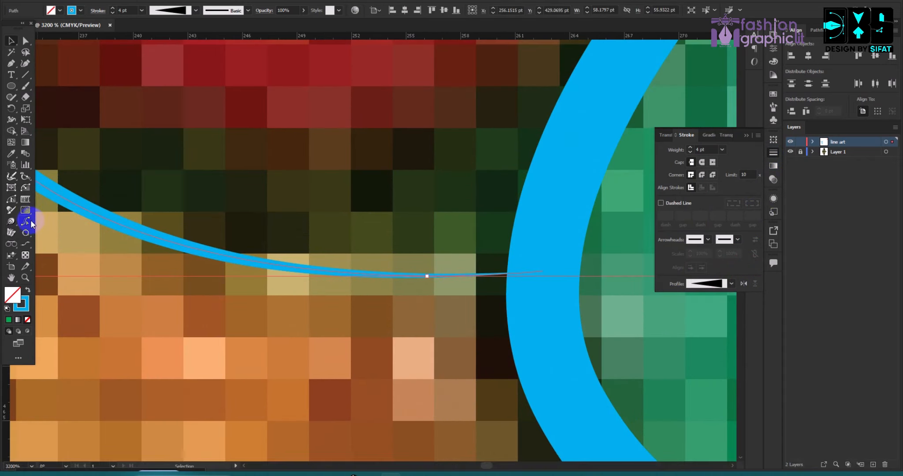
click(24, 200)
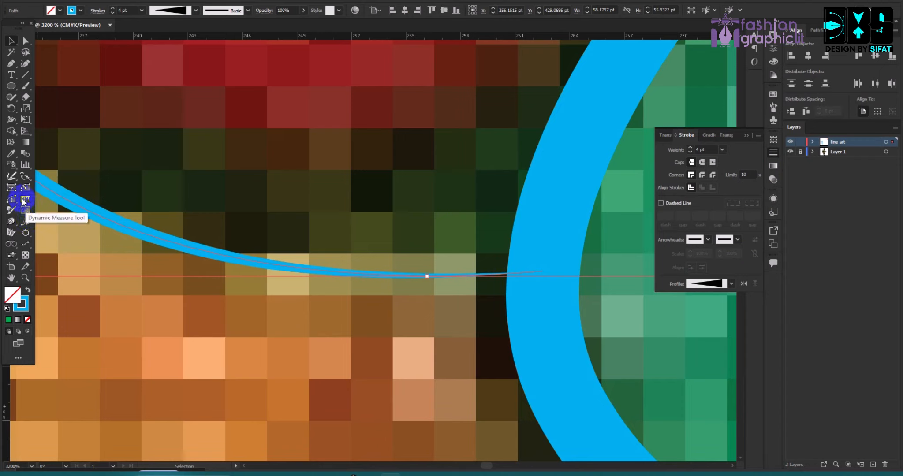
key(w)
click(58, 173)
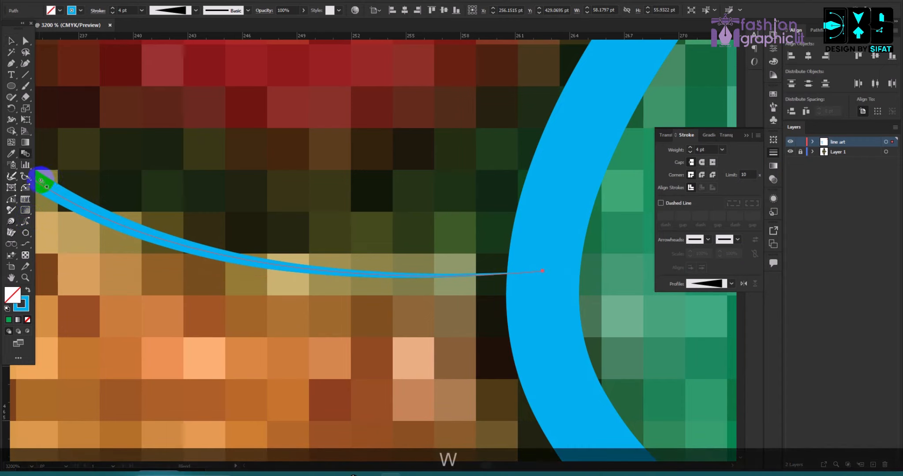
click(18, 177)
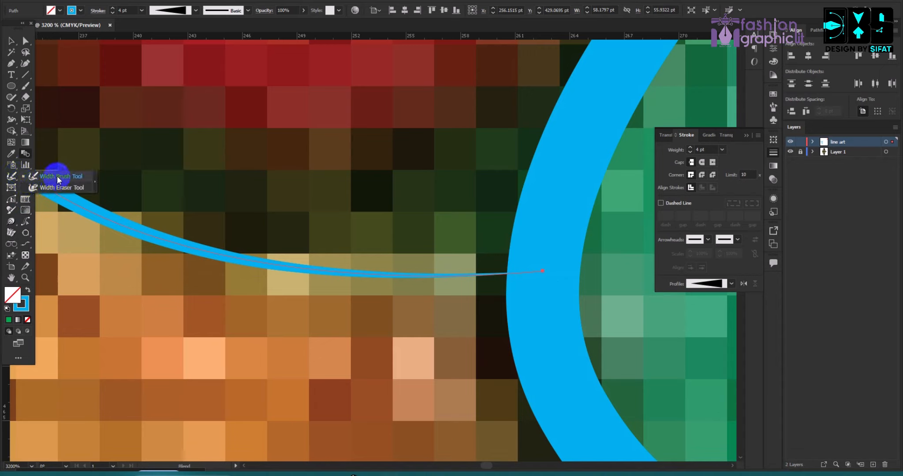
click(57, 187)
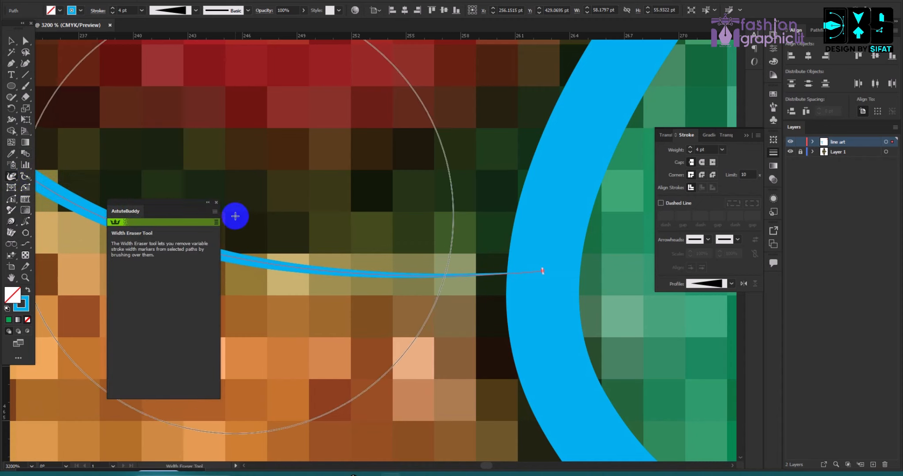
click(216, 202)
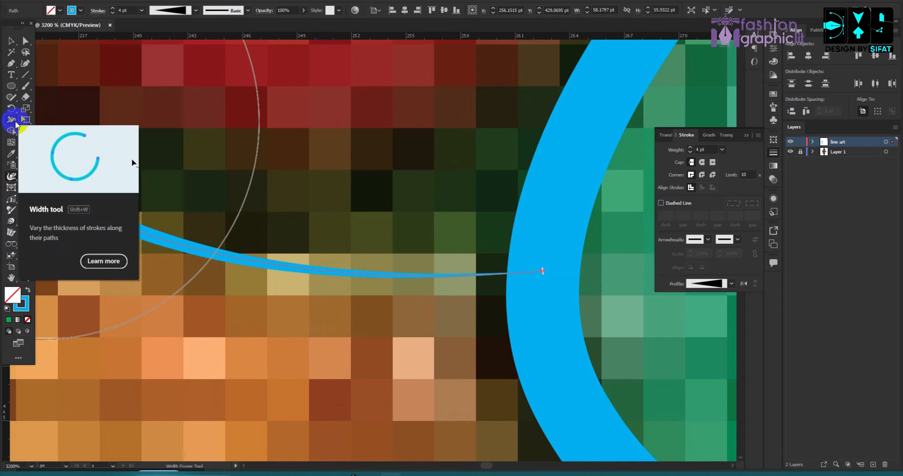
Widen the thin end of the red petal's outline where it meets the green petal with the Width tool
click(16, 125)
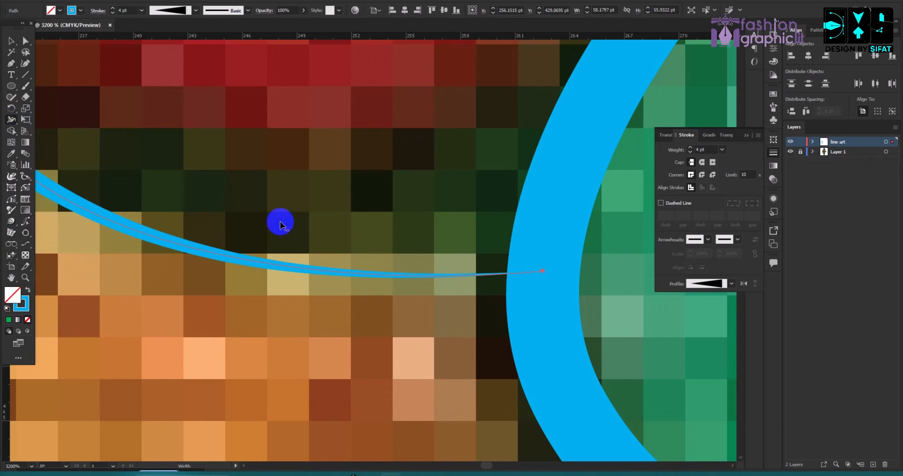
mouse_move(470, 274)
mouse_down()
mouse_move(477, 287)
mouse_move(473, 251)
mouse_move(477, 283)
mouse_move(473, 266)
mouse_up()
key(ctrl+z)
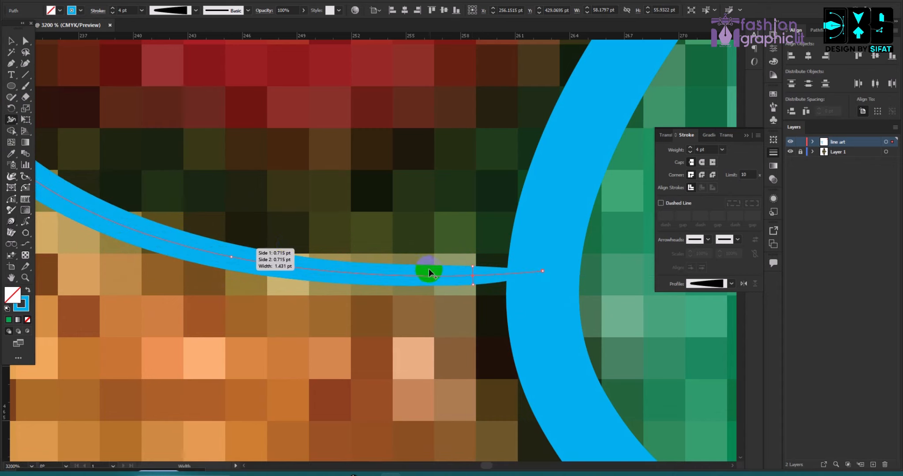
alt+scroll(470, 270, down, 3)
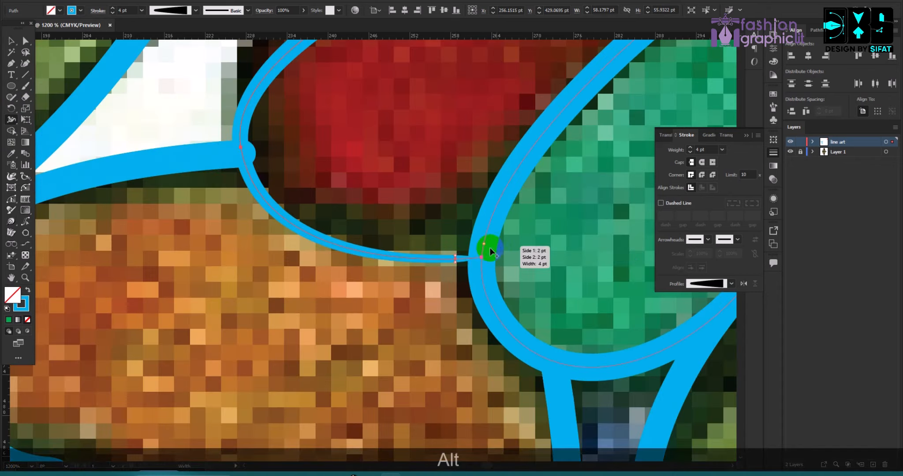
alt+scroll(468, 253, up, 3)
alt+scroll(463, 274, down, 3)
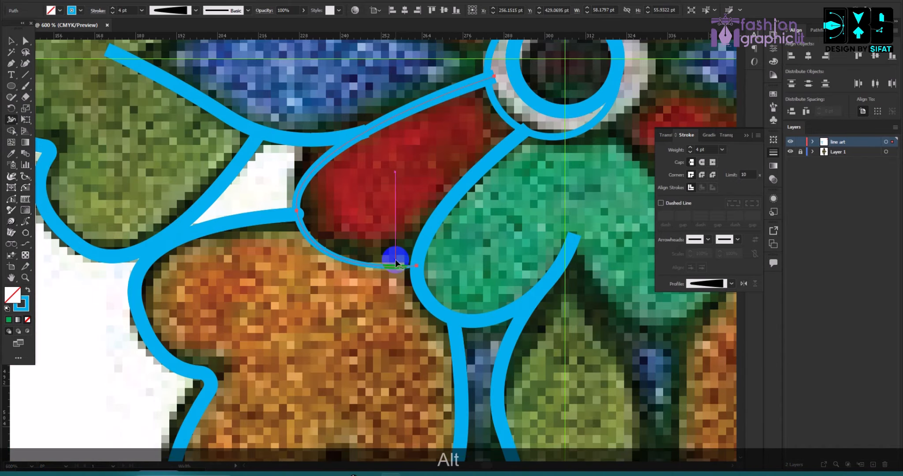
Pull the orange leaf outline's end anchor back from the red petal so its rounded end stays inside the petal's outline
alt+scroll(332, 268, up, 3)
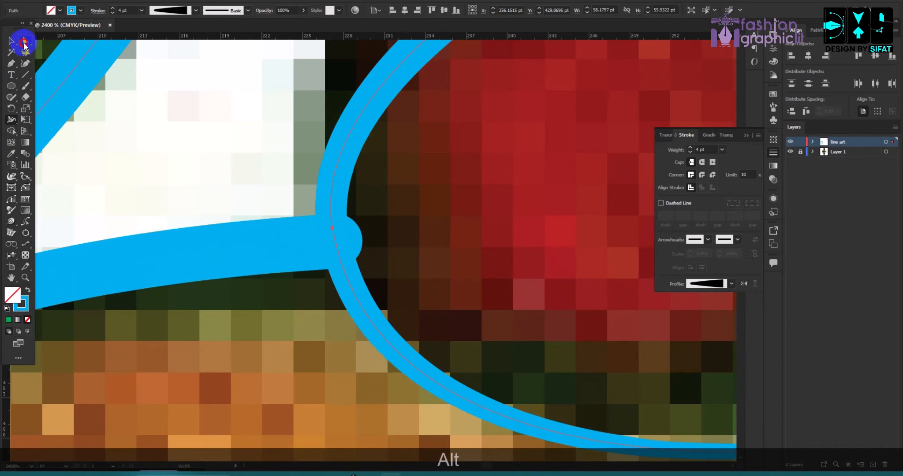
click(24, 43)
click(315, 270)
alt+scroll(328, 267, up, 3)
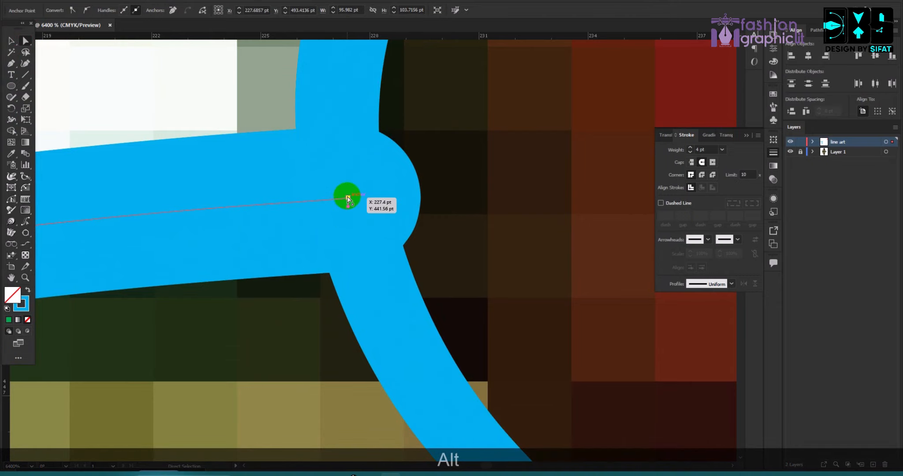
drag(348, 199, 310, 198)
click(383, 173)
Apply the asymmetric width profile tapering at both ends to the curve along the blue petal's lower edge
alt+scroll(397, 167, down, 8)
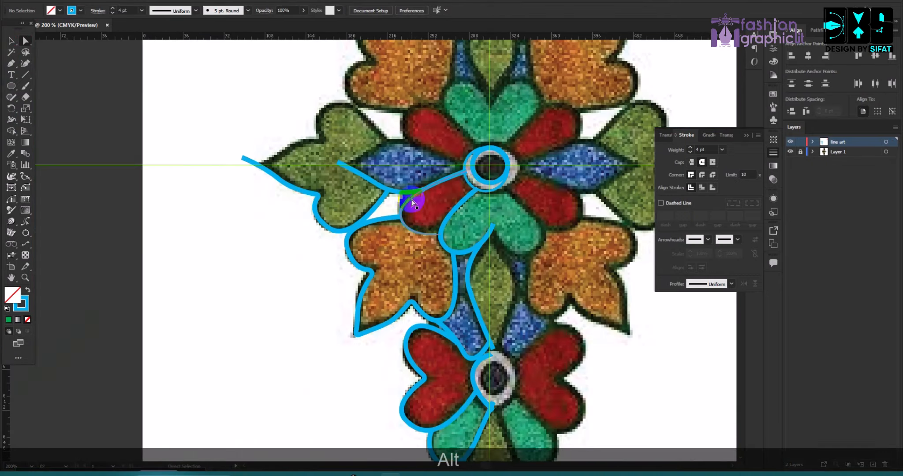
alt+scroll(423, 202, up, 5)
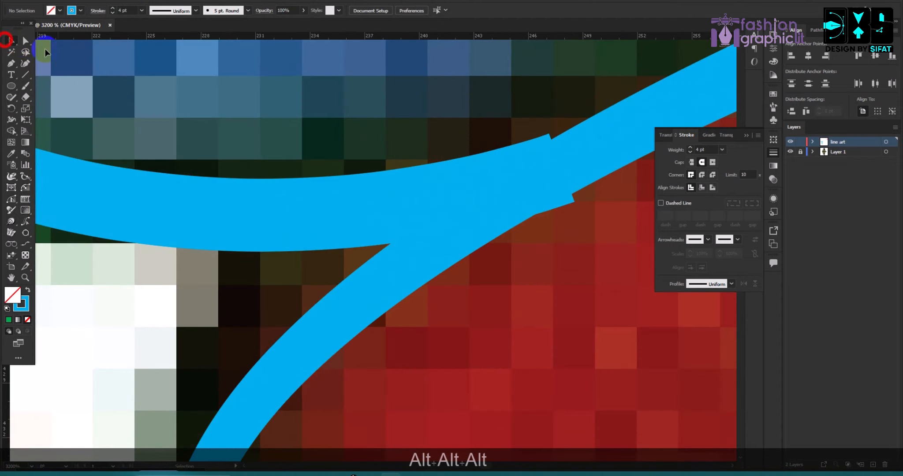
alt+scroll(302, 142, down, 3)
click(272, 195)
alt+scroll(284, 168, up, 3)
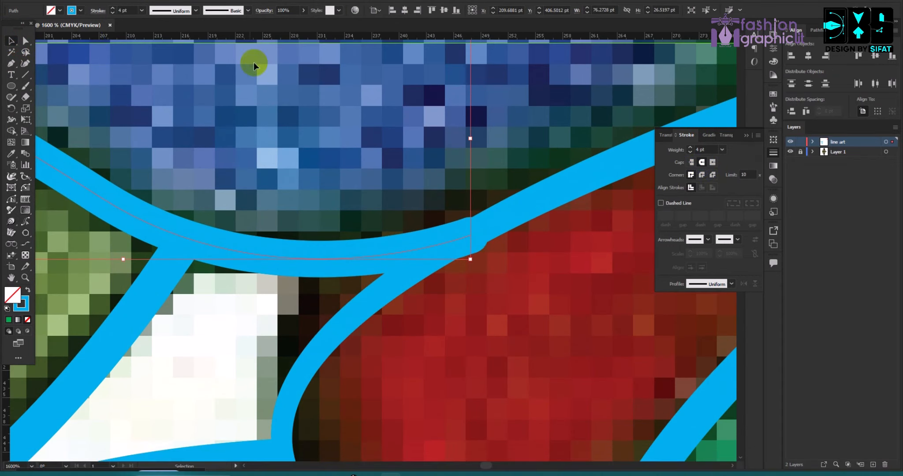
click(732, 284)
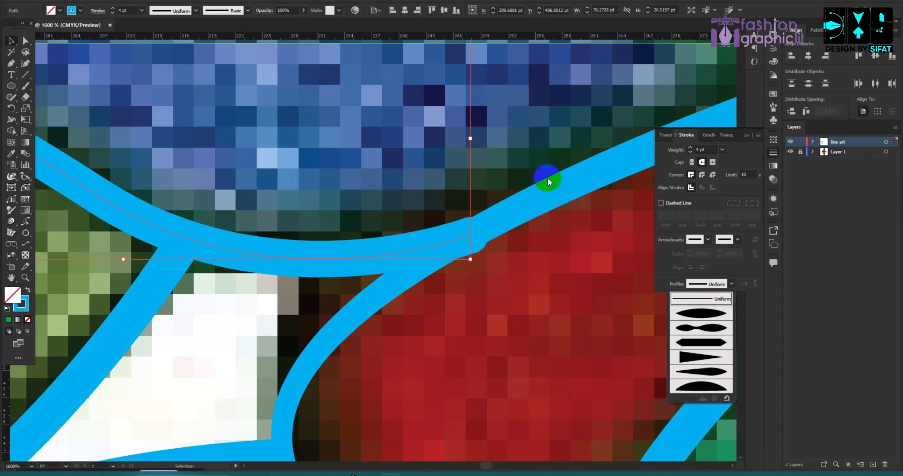
click(714, 371)
scroll(521, 306, down, 3)
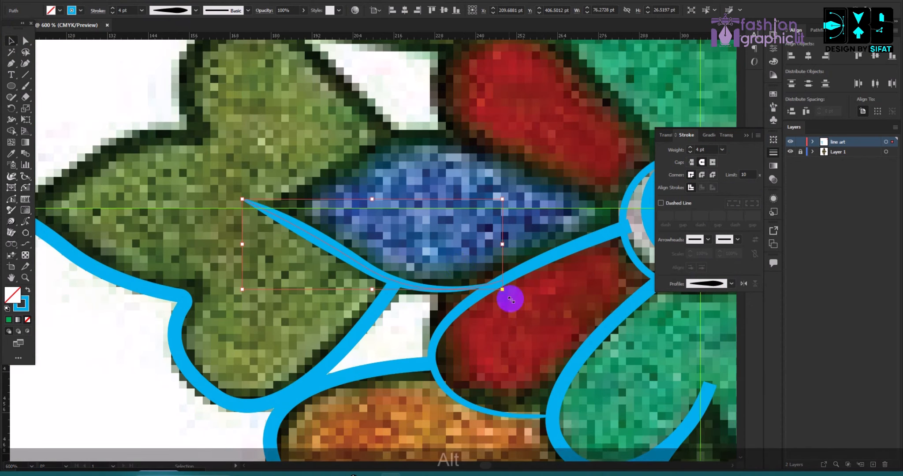
click(396, 228)
Flip the blue petal curve's width profile along the path
scroll(423, 264, up, 1)
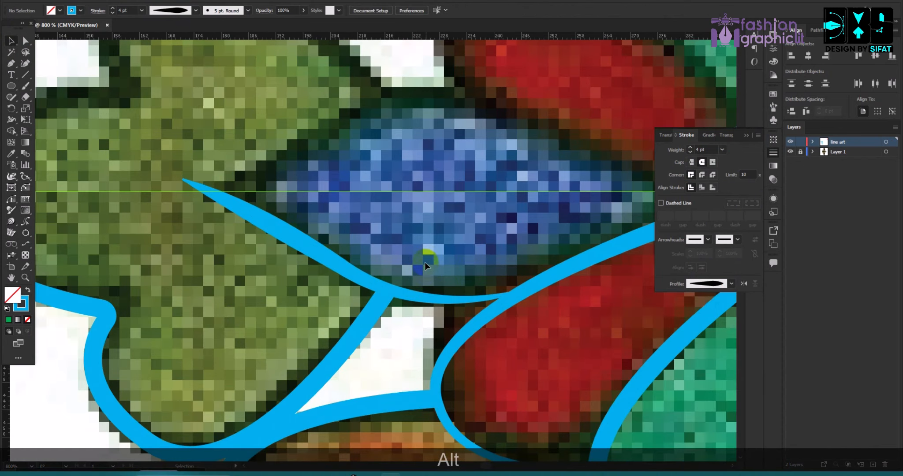
click(743, 285)
click(458, 242)
Set the stroke weight of the olive-green leaf's outline to 3 pt
scroll(411, 255, down, 3)
scroll(394, 277, up, 3)
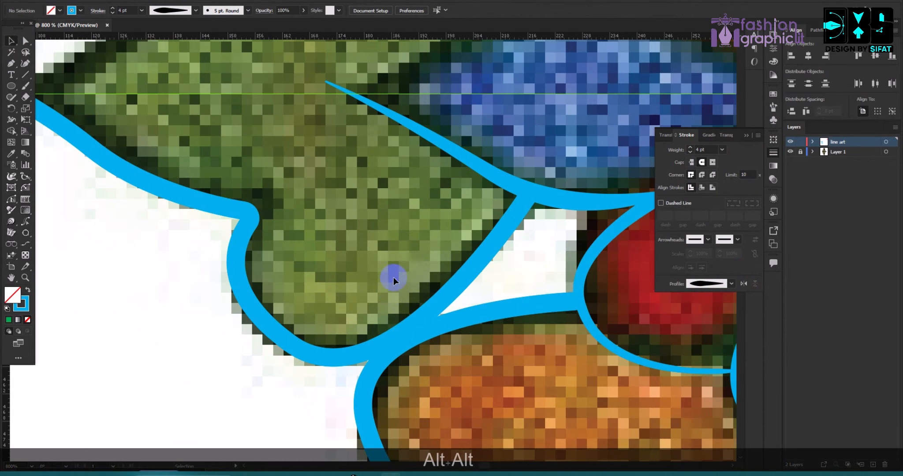
drag(495, 266, 496, 266)
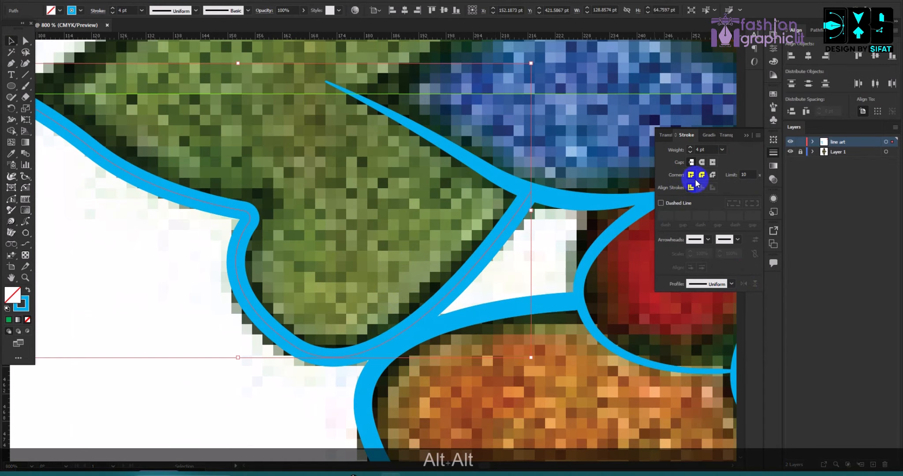
double_click(690, 152)
click(690, 147)
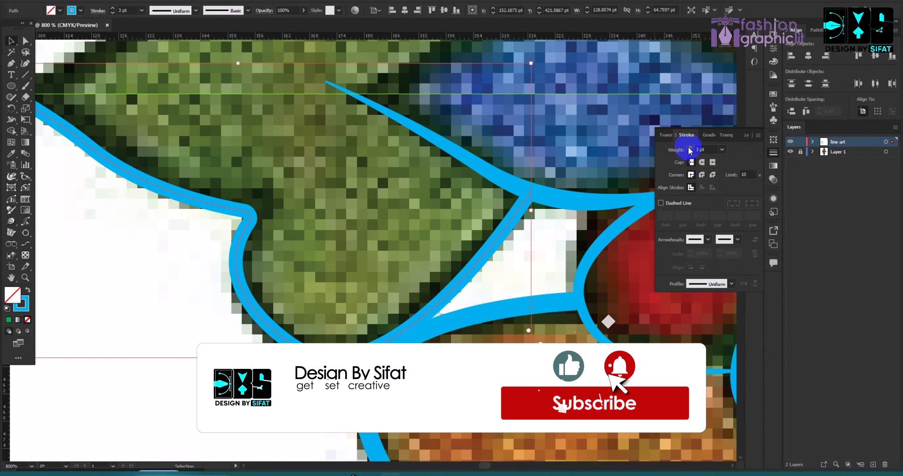
Apply the asymmetric double-tapered width profile to the olive-green leaf's outline and flip it along the path
click(732, 284)
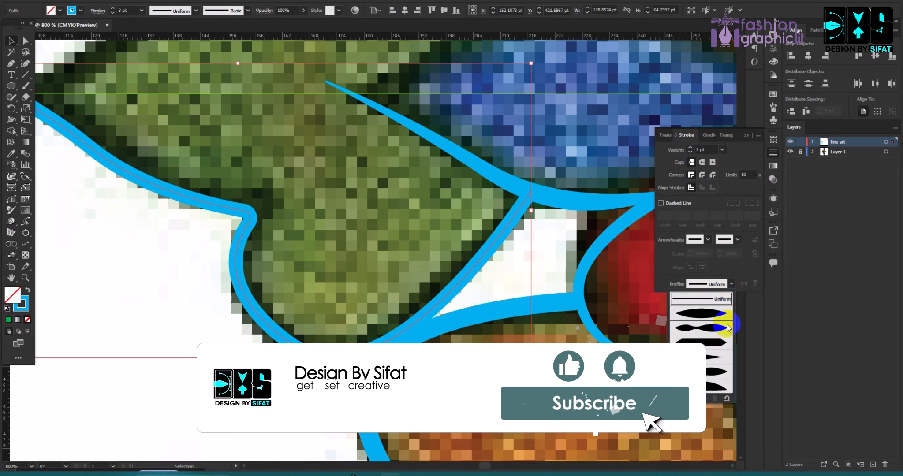
click(713, 379)
click(742, 284)
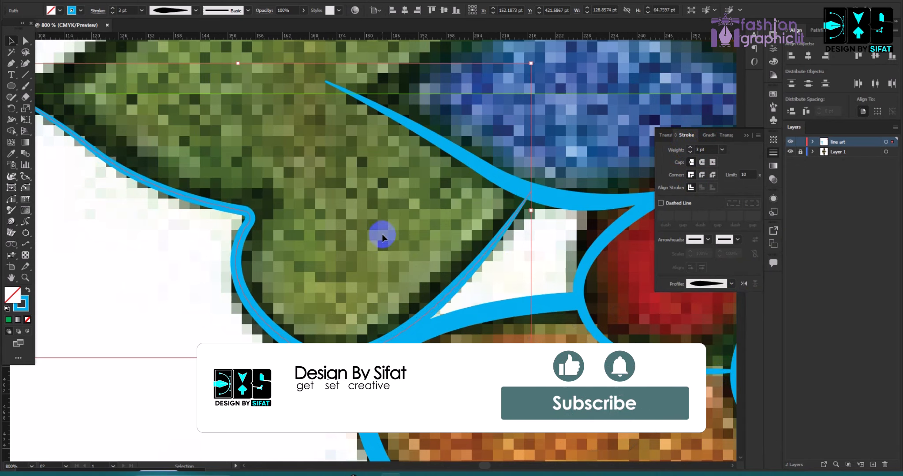
click(381, 234)
Apply the symmetric lens-shaped width profile to the orange leaf's outline
scroll(319, 249, down, 3)
scroll(394, 282, down, 2)
scroll(394, 283, up, 1)
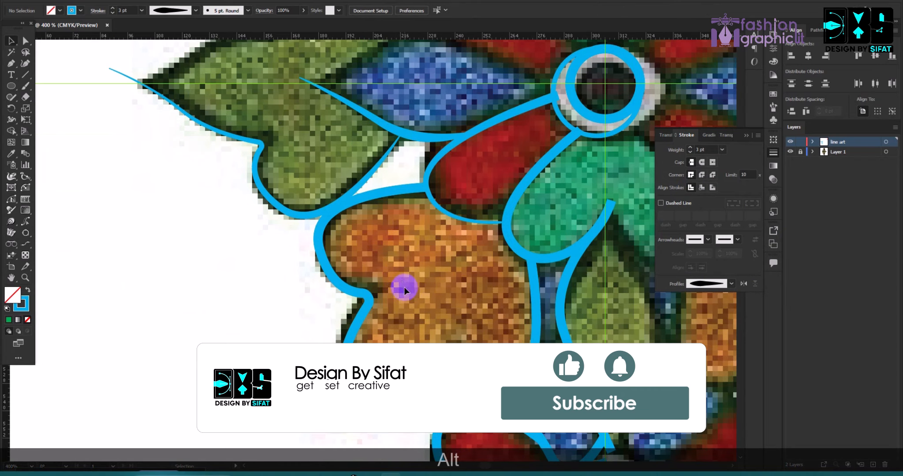
scroll(403, 287, up, 2)
click(437, 268)
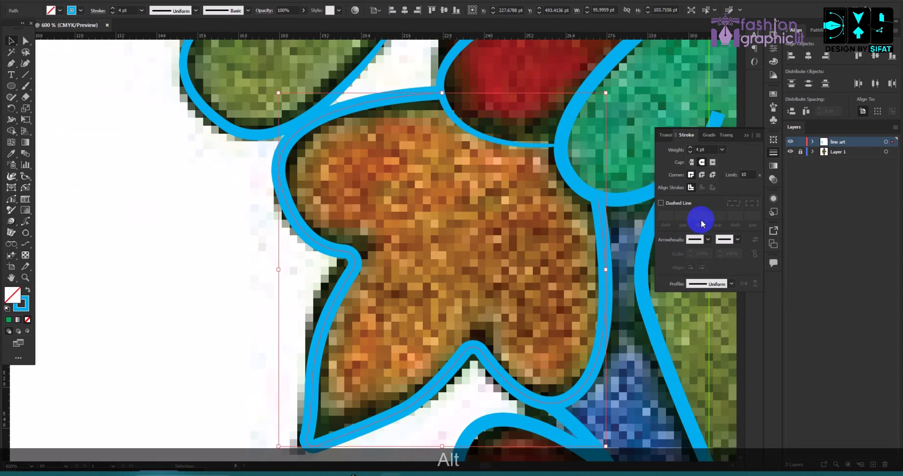
click(728, 285)
click(707, 308)
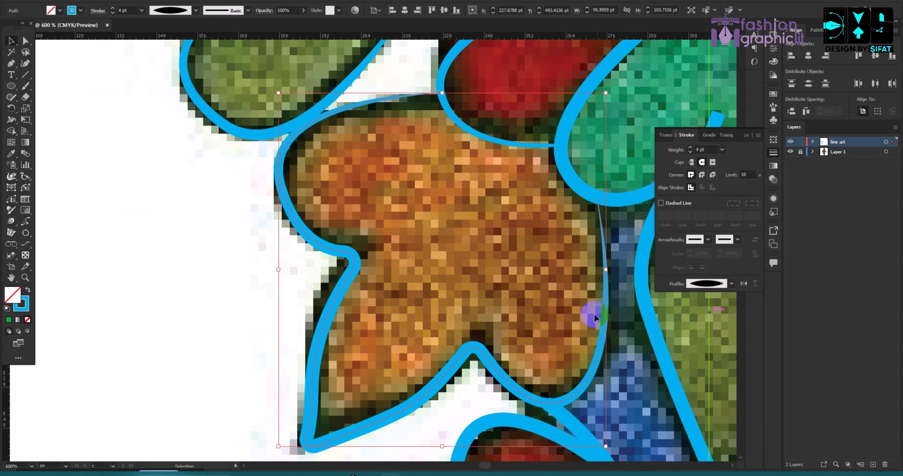
click(516, 281)
Widen the thin end of the orange leaf's outline beside the red petal with the Width tool
scroll(423, 104, up, 3)
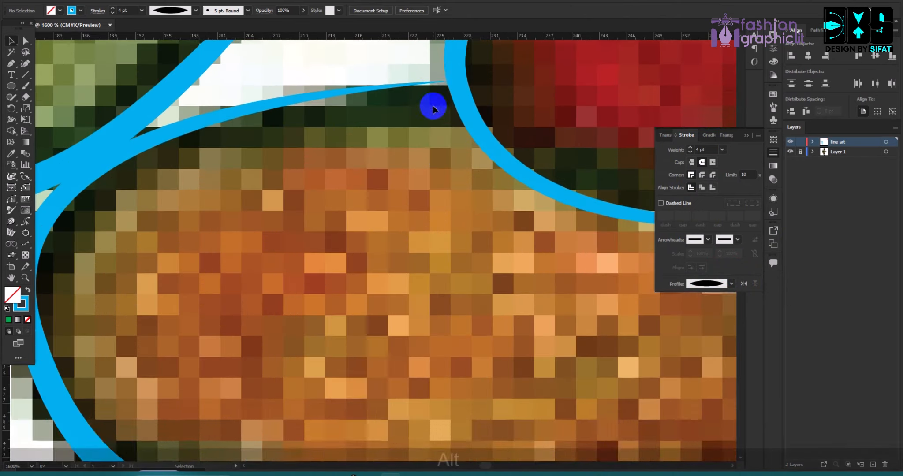
scroll(417, 102, up, 3)
click(475, 177)
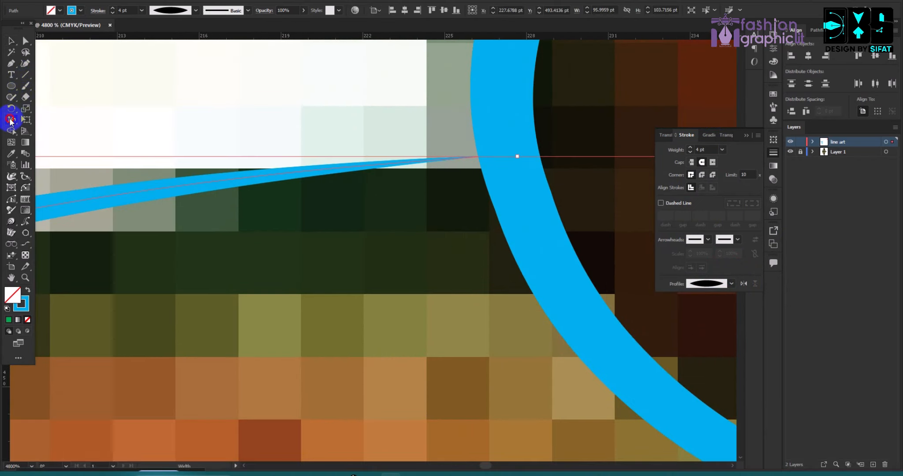
click(10, 119)
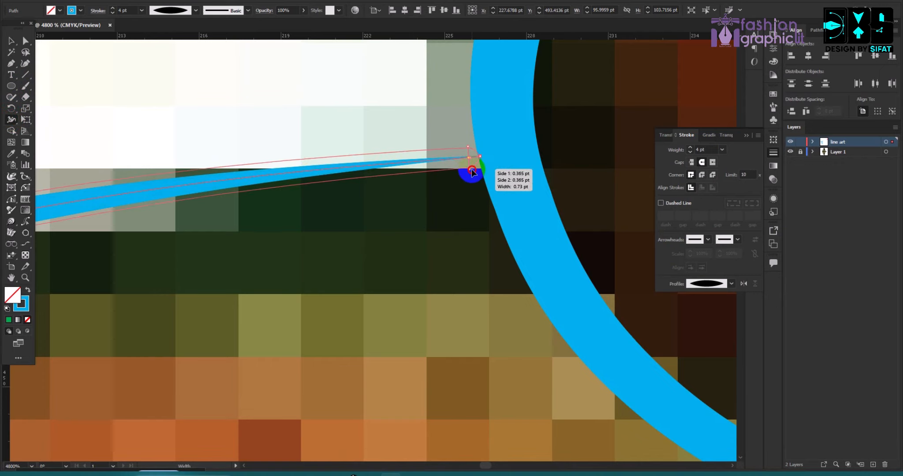
drag(471, 168, 483, 183)
Move the orange leaf outline's end anchor into the red petal's outline so the two strokes join
click(25, 40)
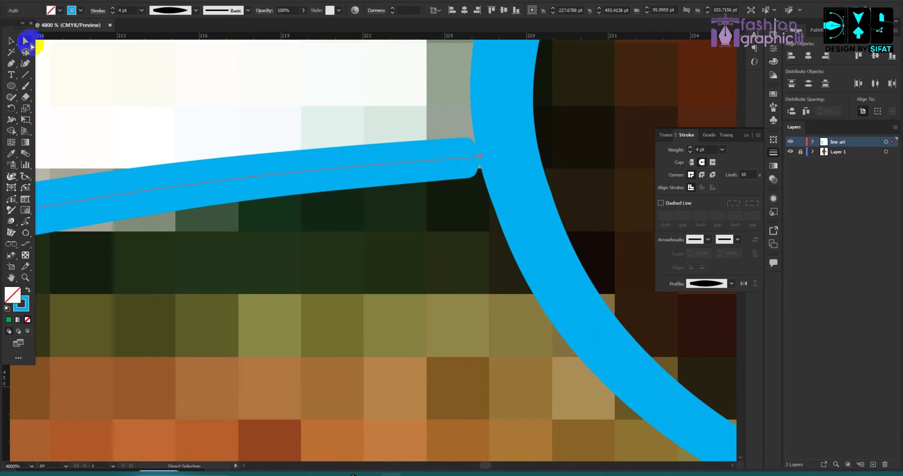
click(480, 156)
scroll(485, 159, up, 3)
drag(434, 181, 519, 172)
click(285, 90)
Try to pull the red petal outline's end anchor back to the outer edge of the green petal's outline
scroll(294, 191, down, 10)
scroll(330, 197, up, 7)
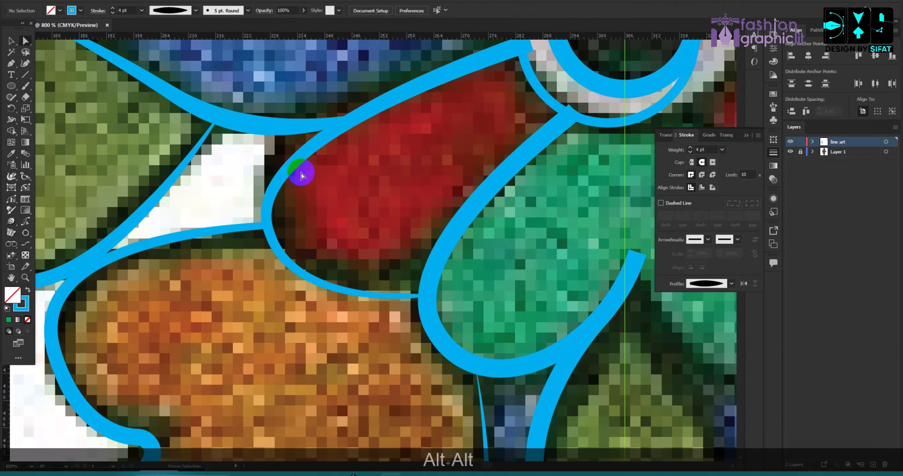
scroll(353, 229, down, 5)
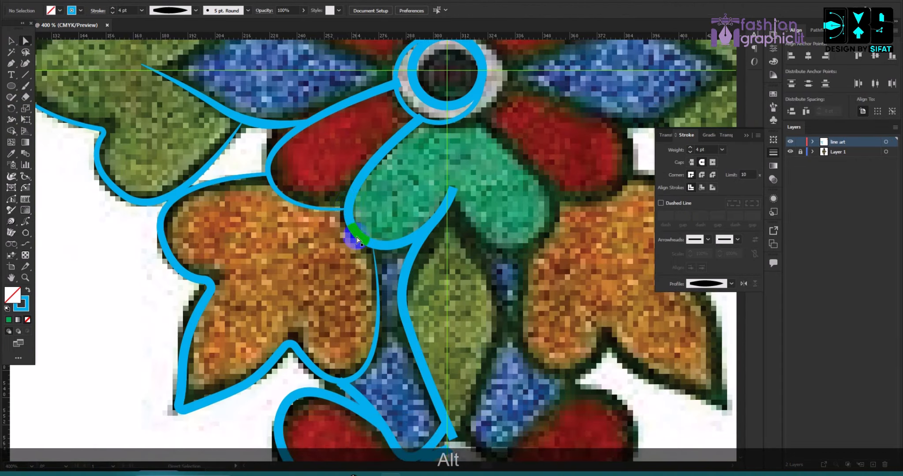
scroll(369, 214, up, 6)
click(404, 200)
click(563, 188)
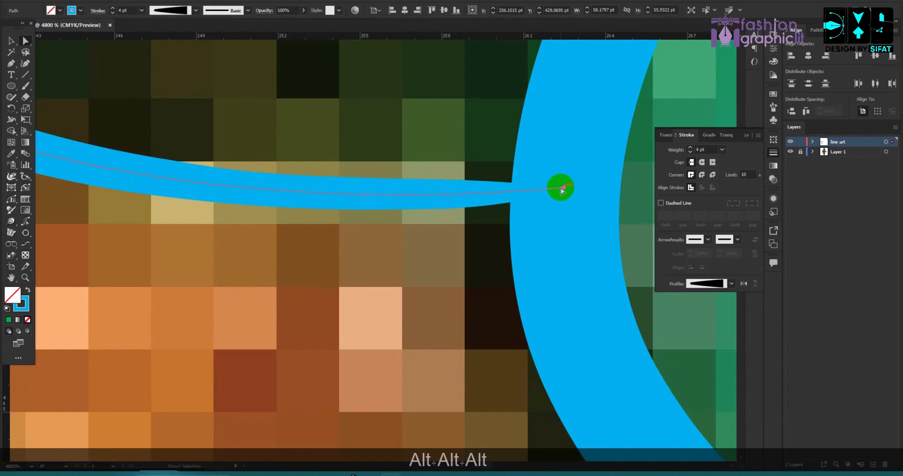
drag(568, 190, 506, 192)
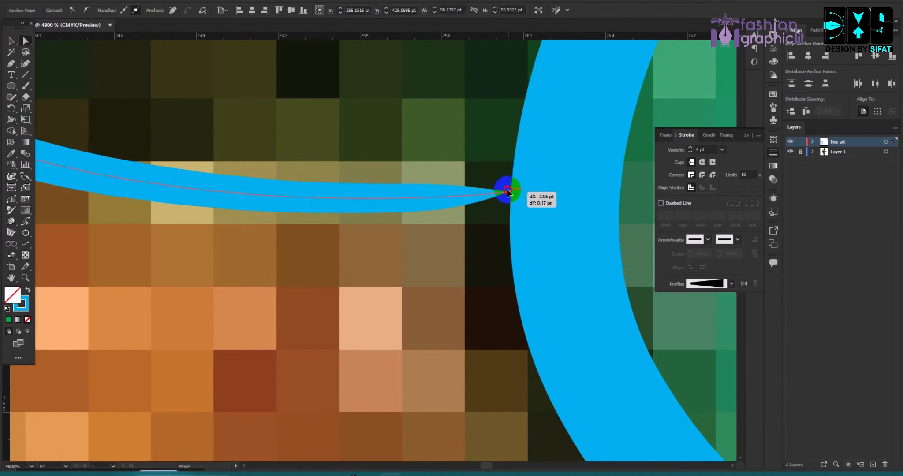
click(438, 303)
Examine the red petal outline's junction with the green petal and undo the last anchor move
scroll(441, 308, down, 5)
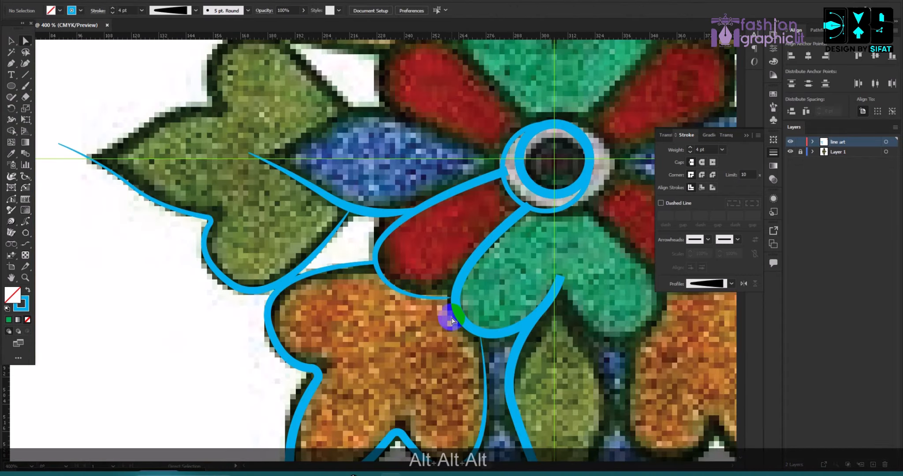
scroll(443, 315, up, 4)
scroll(445, 309, up, 5)
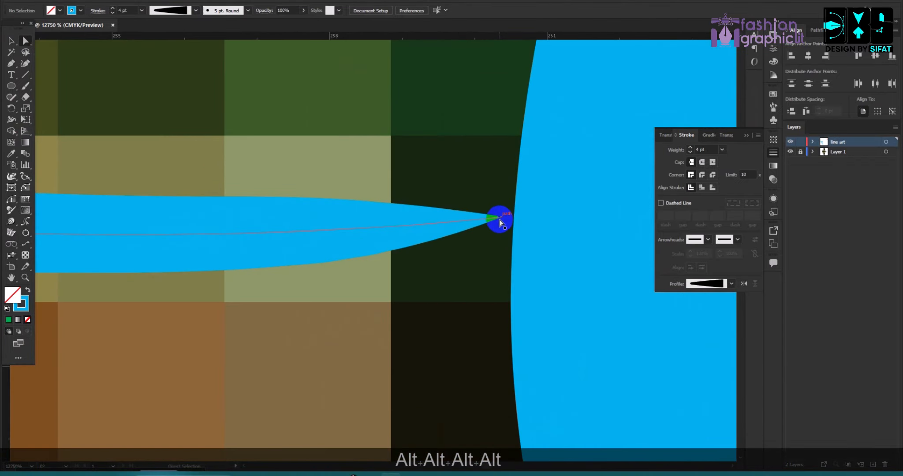
scroll(499, 219, down, 5)
key(ctrl+z)
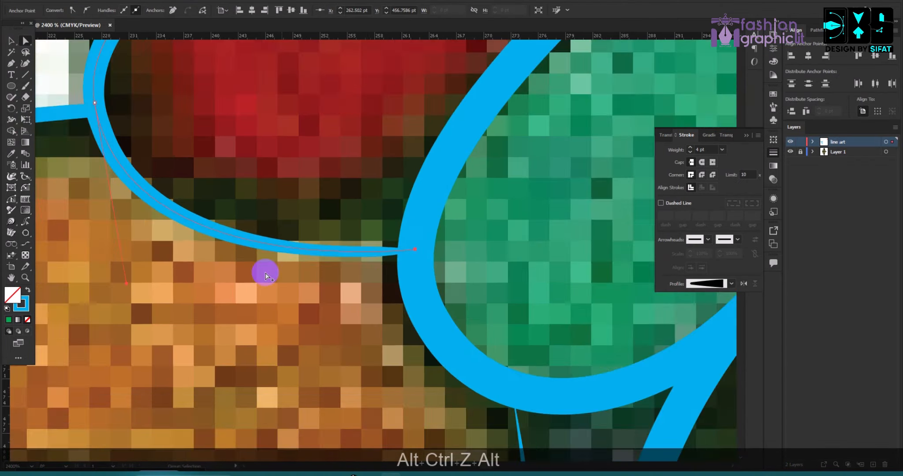
Widen the thin end of the orange leaf's outline where it meets the upper green petal, using the Width tool
scroll(273, 291, down, 5)
scroll(317, 256, up, 6)
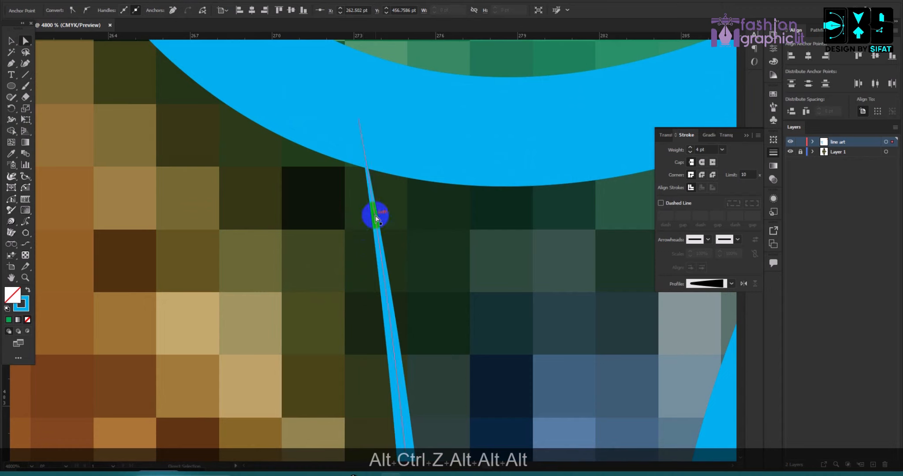
drag(375, 215, 398, 214)
key(ctrl+z)
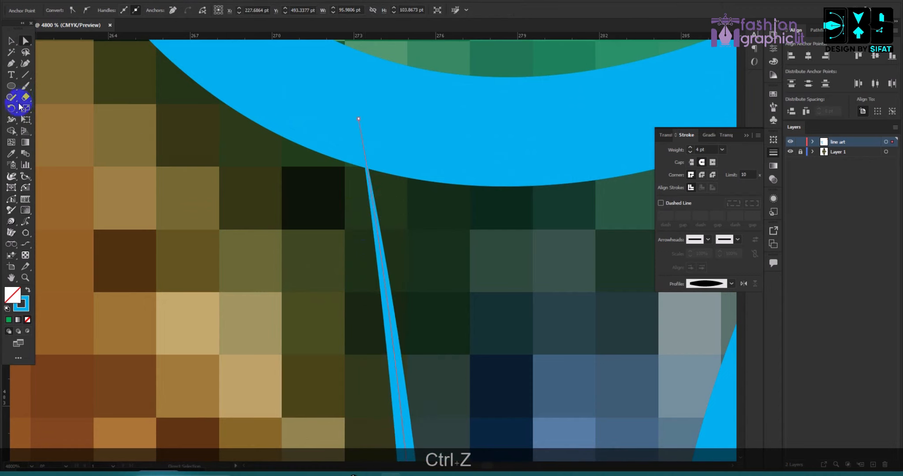
click(17, 122)
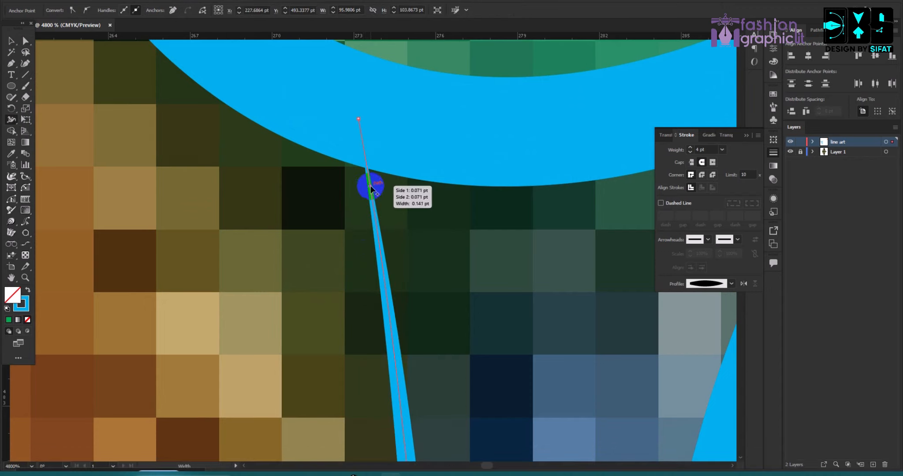
mouse_move(372, 187)
mouse_down()
mouse_move(355, 187)
mouse_move(384, 189)
mouse_up()
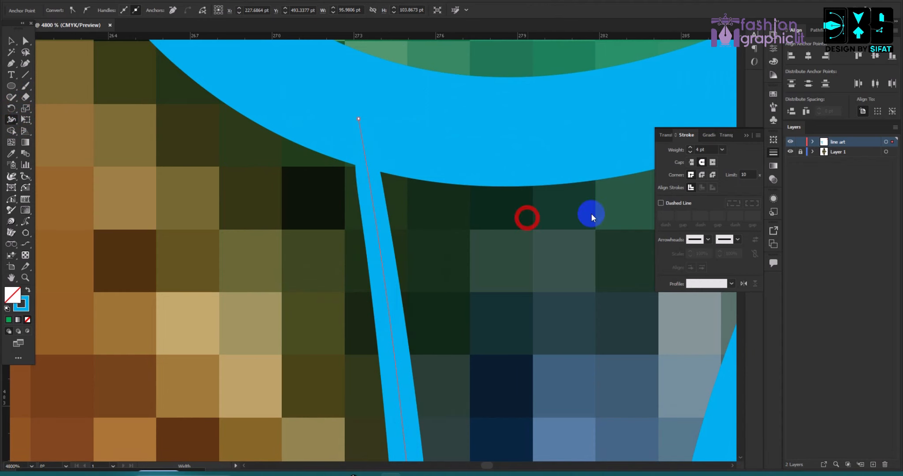
click(746, 135)
scroll(326, 214, down, 6)
scroll(394, 221, down, 3)
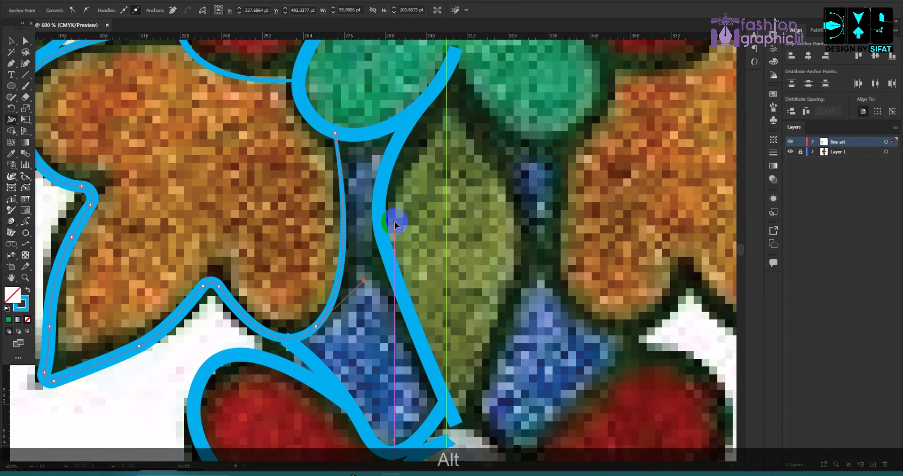
Apply the symmetrical tapered width profile, pointed at both ends, to the outline along the upper olive leaf
click(11, 41)
scroll(387, 178, up, 2)
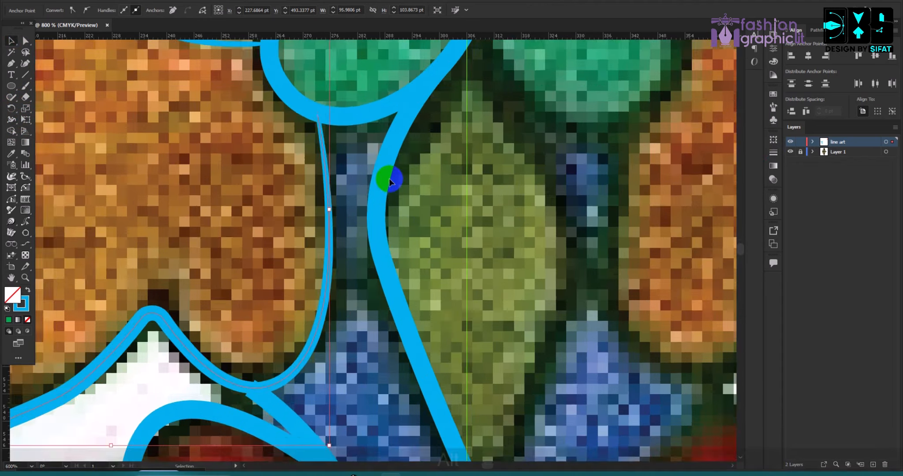
click(404, 182)
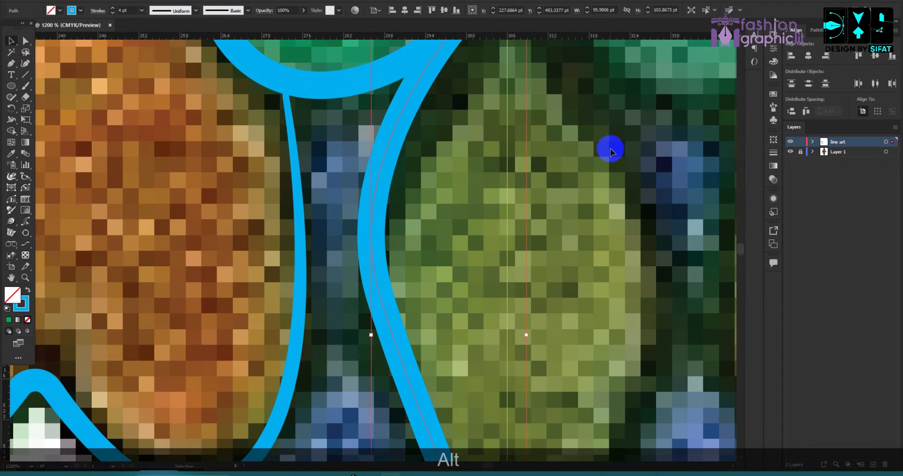
click(773, 153)
click(731, 283)
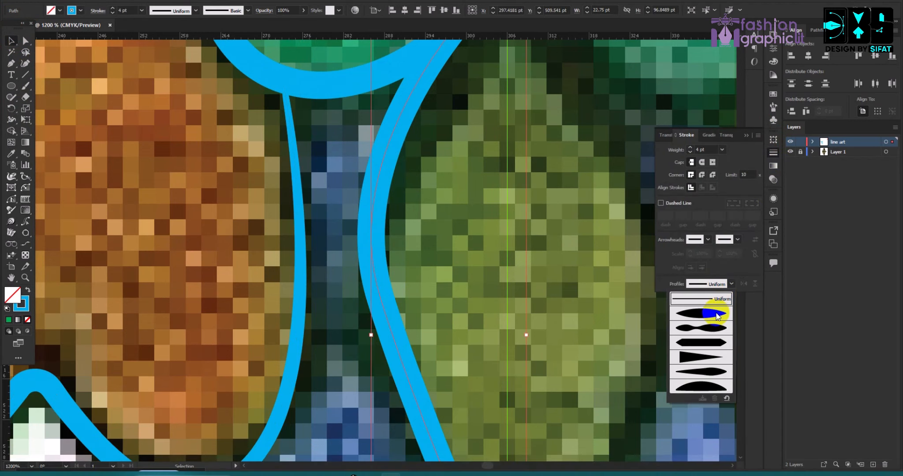
click(718, 314)
Give the blue petal's lower outline the symmetrical tapered width profile and a 3 pt stroke weight
scroll(414, 230, down, 10)
scroll(401, 246, up, 10)
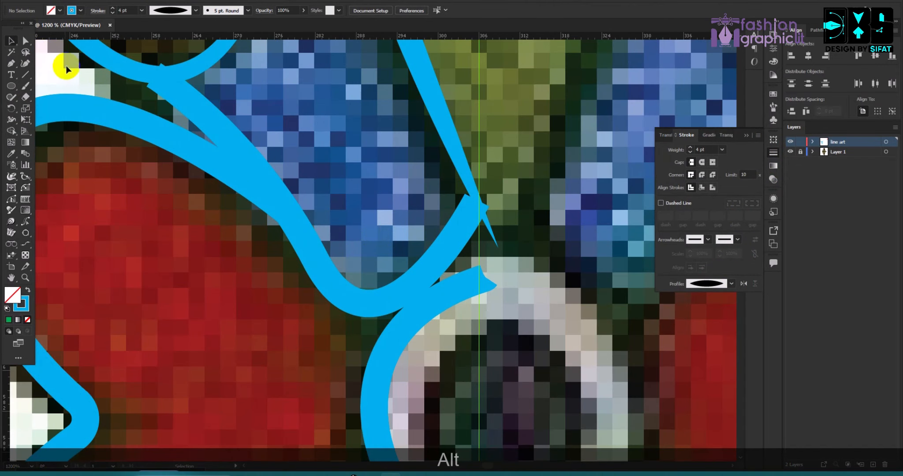
click(199, 99)
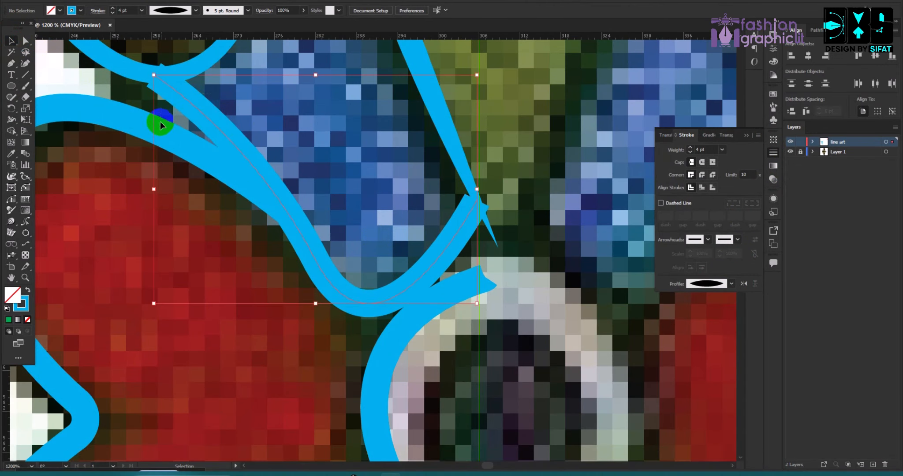
click(731, 284)
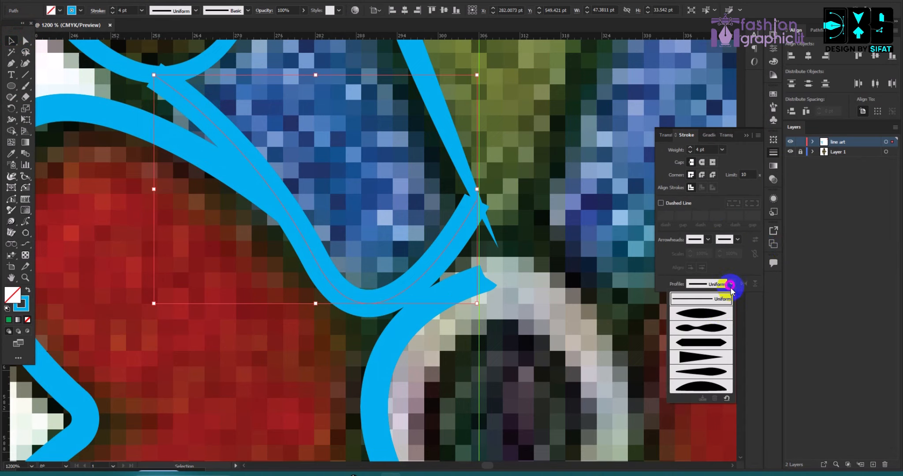
click(719, 314)
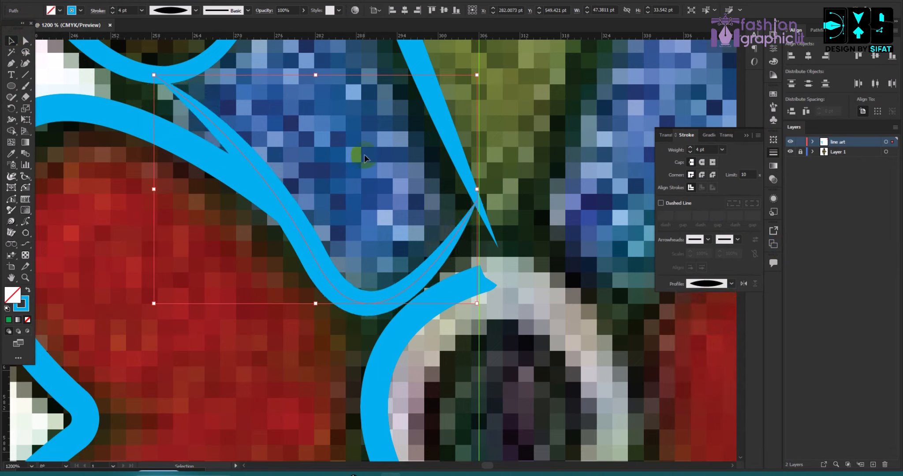
click(702, 149)
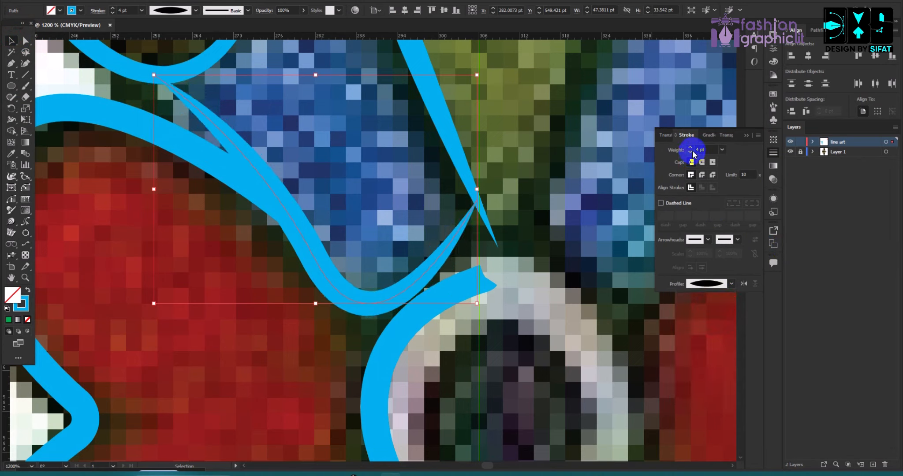
click(690, 152)
click(435, 181)
Set the lower red petal's outline to 3 pt and apply the symmetrical tapered width profile
scroll(442, 182, down, 3)
scroll(304, 184, up, 3)
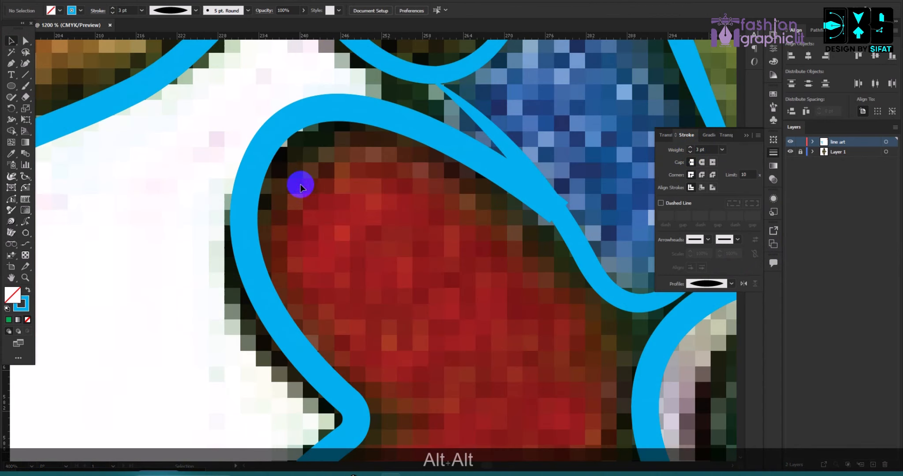
click(246, 134)
scroll(367, 167, down, 4)
scroll(280, 142, up, 3)
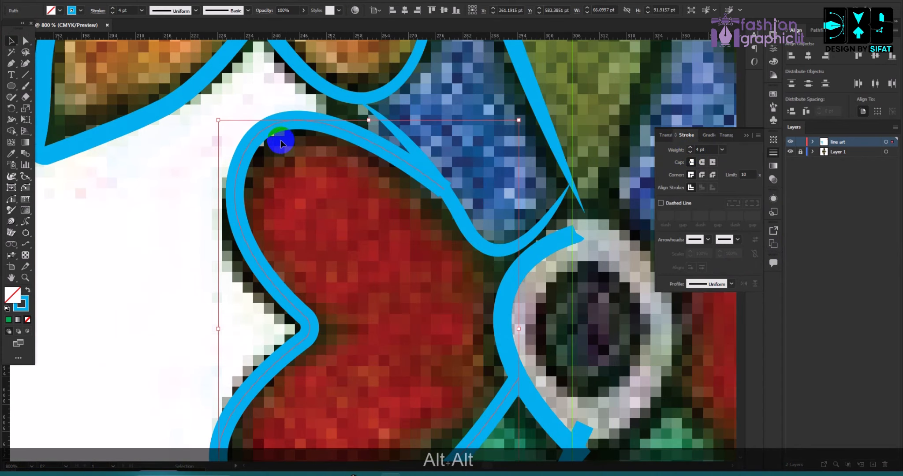
click(691, 152)
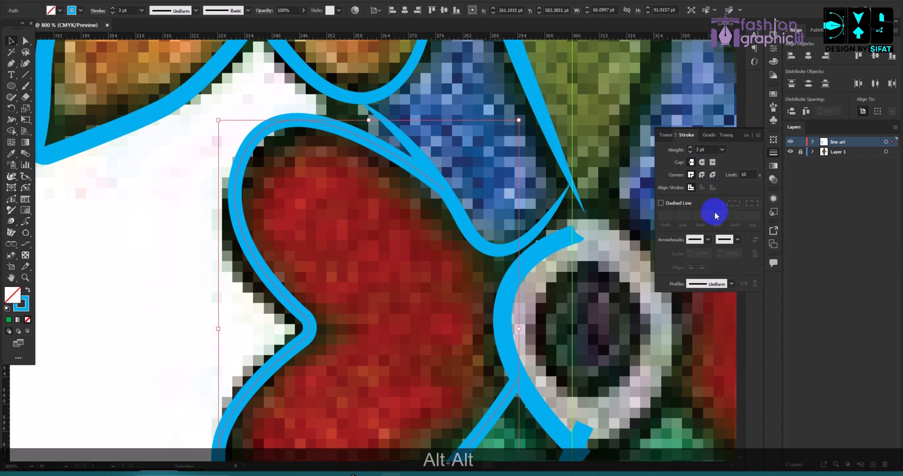
click(732, 284)
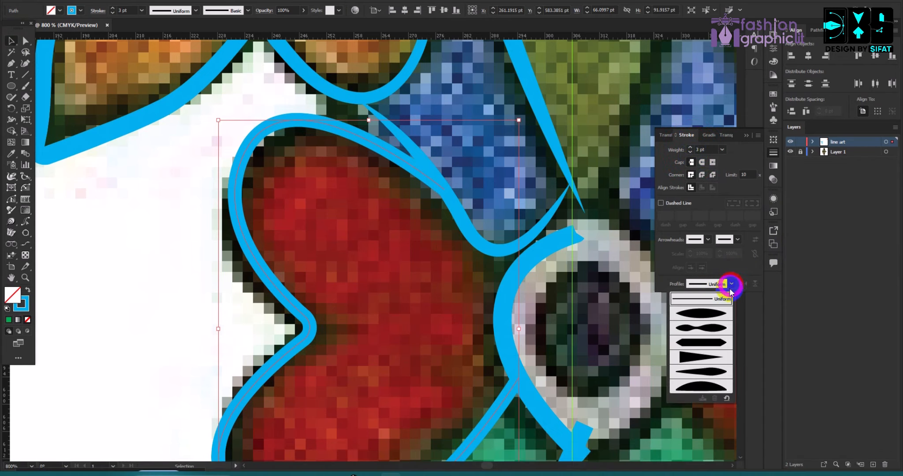
click(711, 314)
click(364, 282)
Widen the red petal outline's thin end where it meets the blue petal's outline, using the Width tool
scroll(352, 254, down, 3)
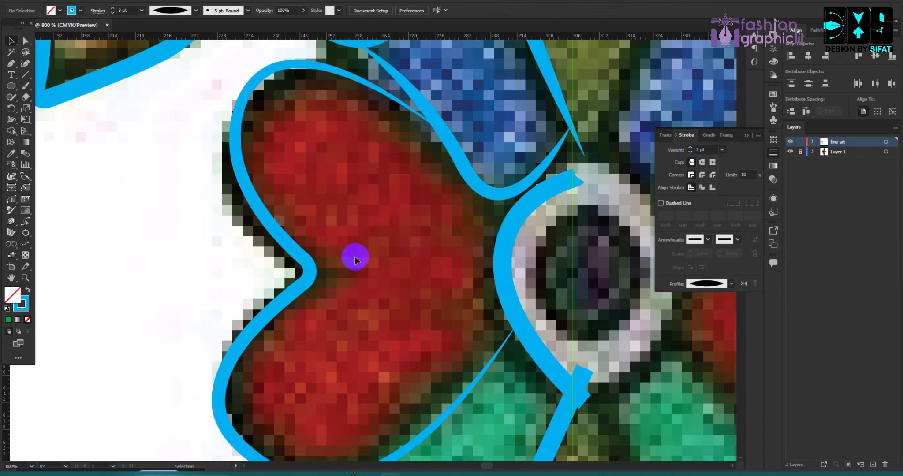
scroll(344, 164, up, 3)
scroll(222, 161, down, 2)
scroll(294, 140, up, 4)
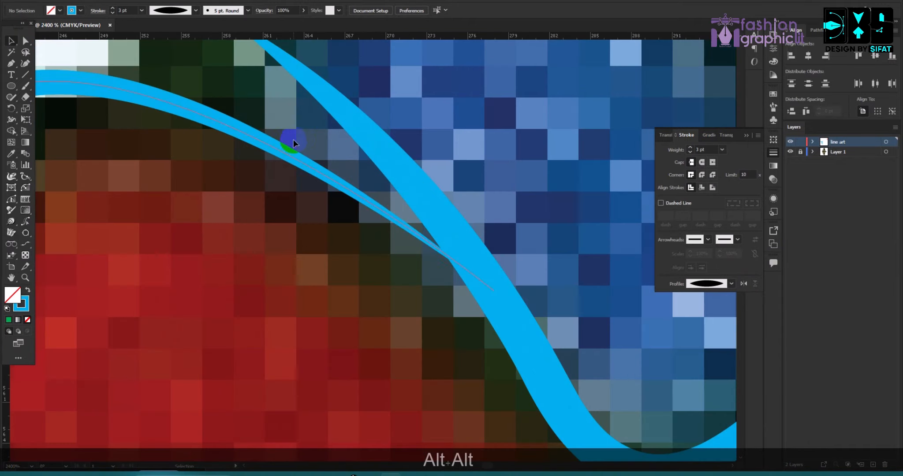
click(292, 190)
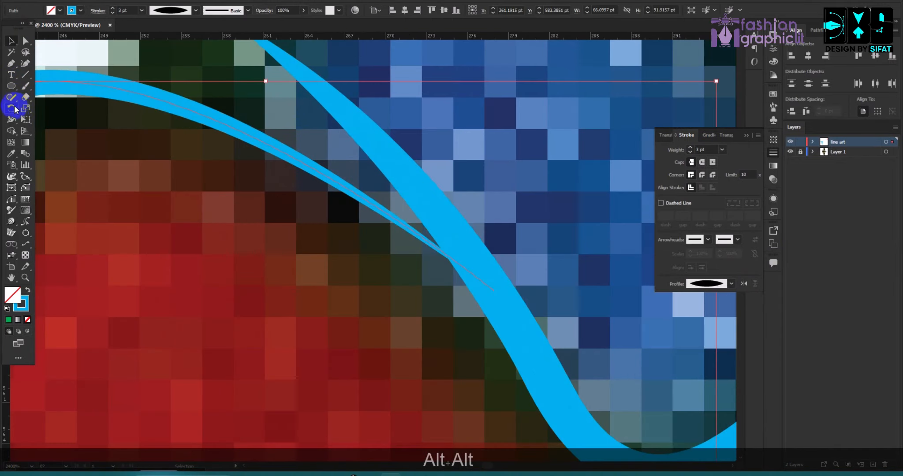
click(11, 119)
click(423, 244)
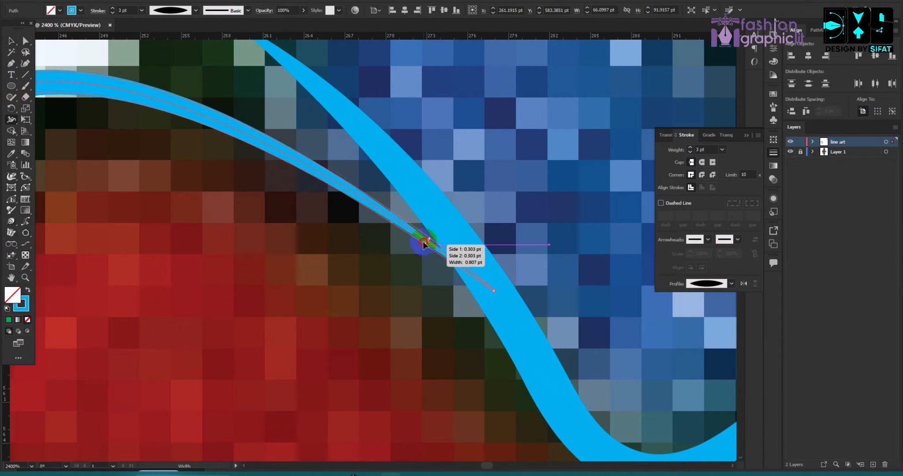
drag(432, 233, 420, 254)
Widen the red petal outline's other thin end where it meets the central ring's outline
scroll(346, 276, down, 4)
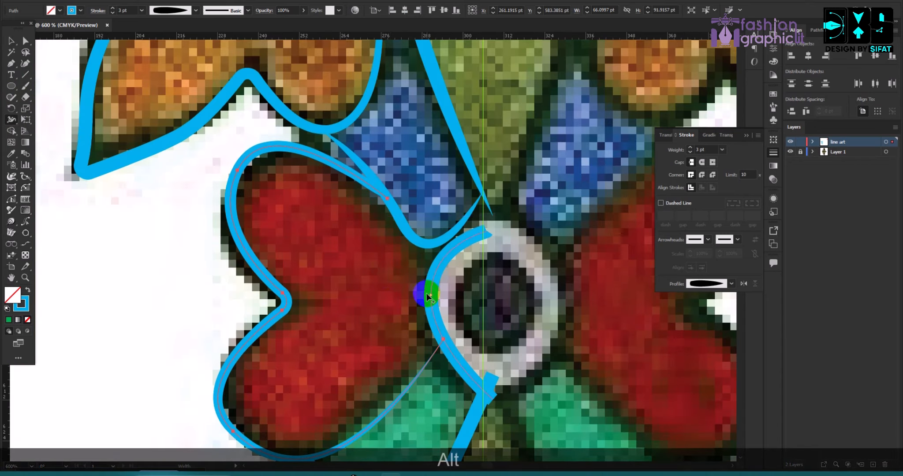
scroll(430, 299, up, 4)
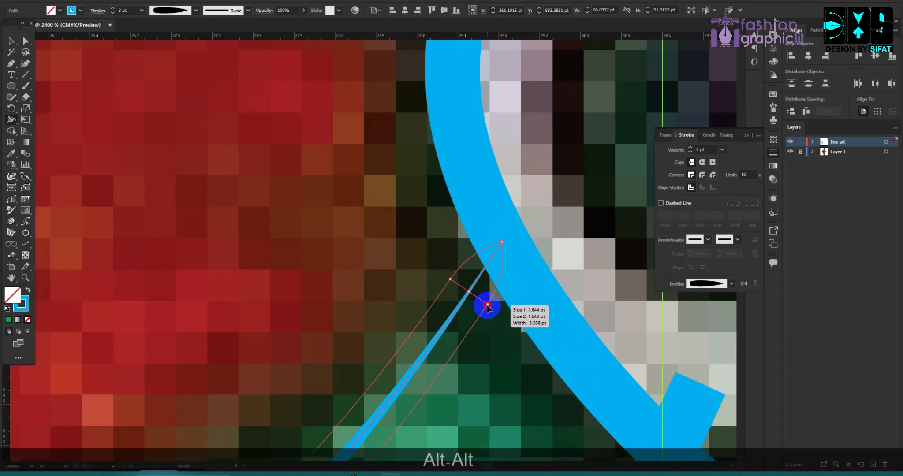
drag(487, 306, 387, 263)
scroll(393, 239, down, 4)
Set the central ring's outline to 2 pt and apply the asymmetrical width profile pointed at both ends
click(26, 41)
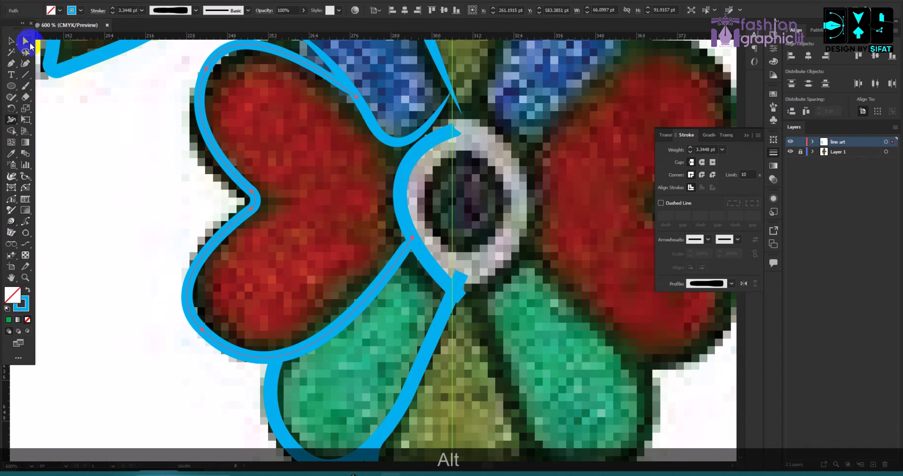
click(11, 40)
scroll(384, 162, up, 2)
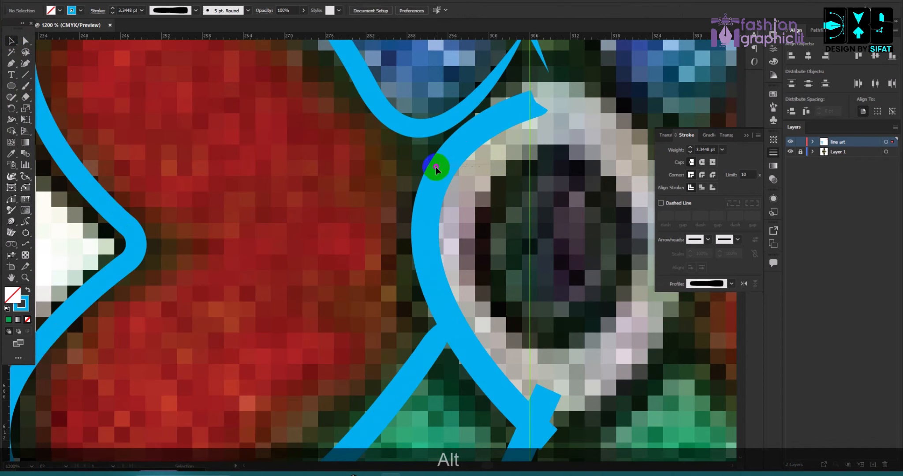
click(470, 127)
click(114, 13)
click(114, 13)
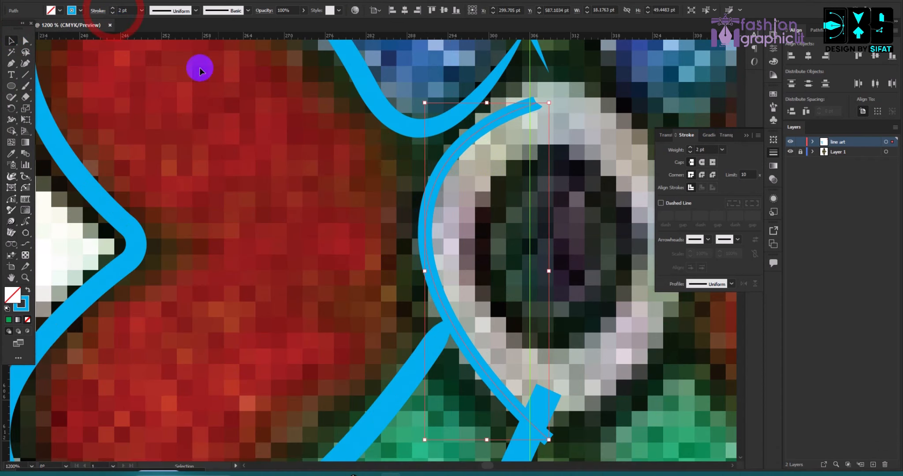
click(731, 283)
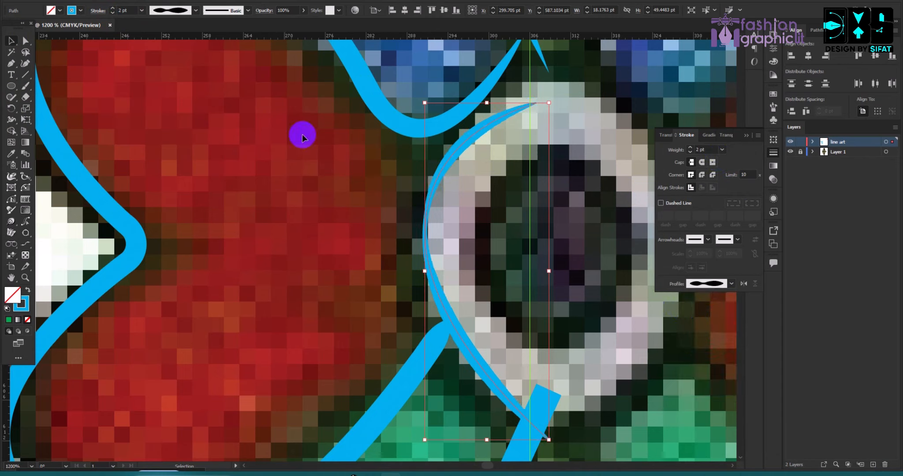
click(732, 283)
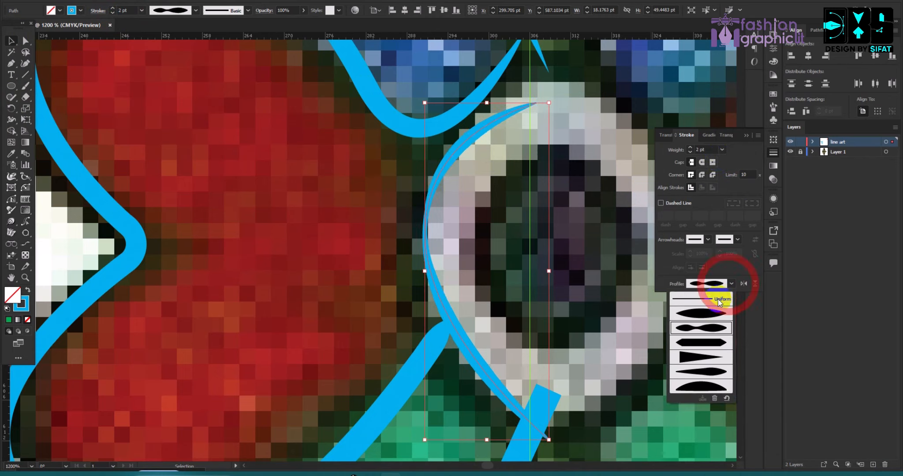
click(710, 372)
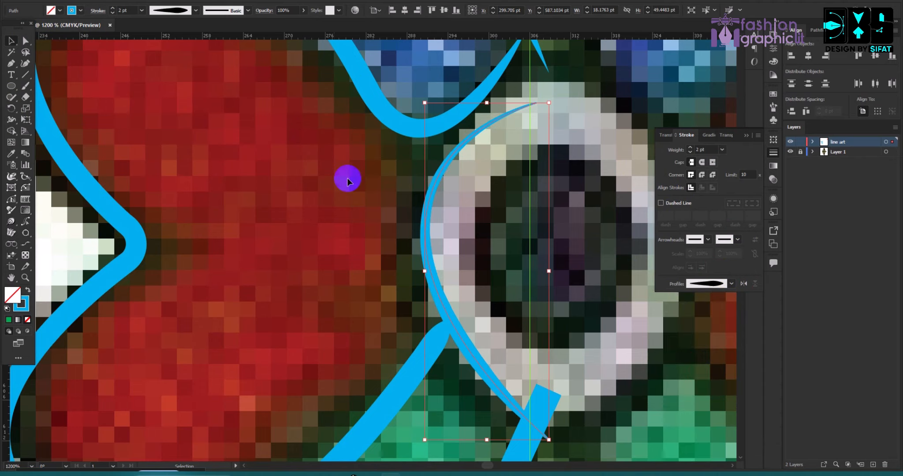
click(25, 40)
click(523, 157)
Select the lower green petal's outline and close the floating stroke settings
scroll(434, 177, down, 5)
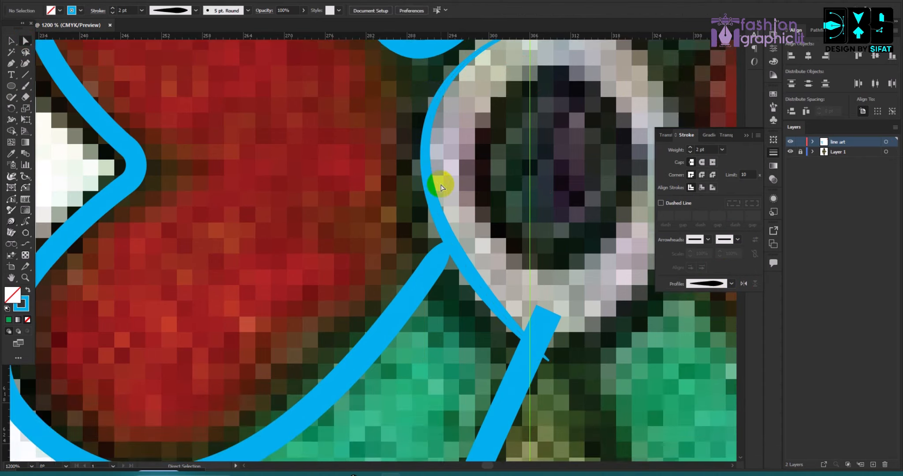
scroll(428, 196, up, 3)
scroll(363, 151, down, 4)
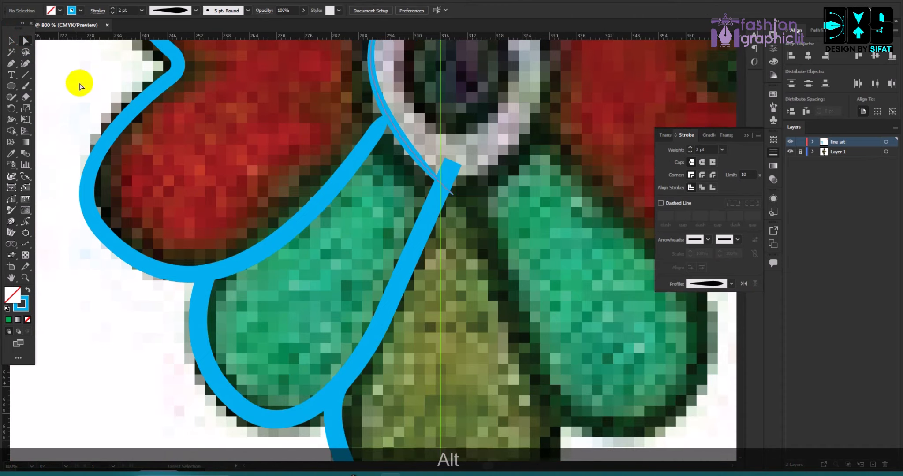
click(11, 40)
scroll(409, 234, down, 4)
scroll(351, 222, up, 4)
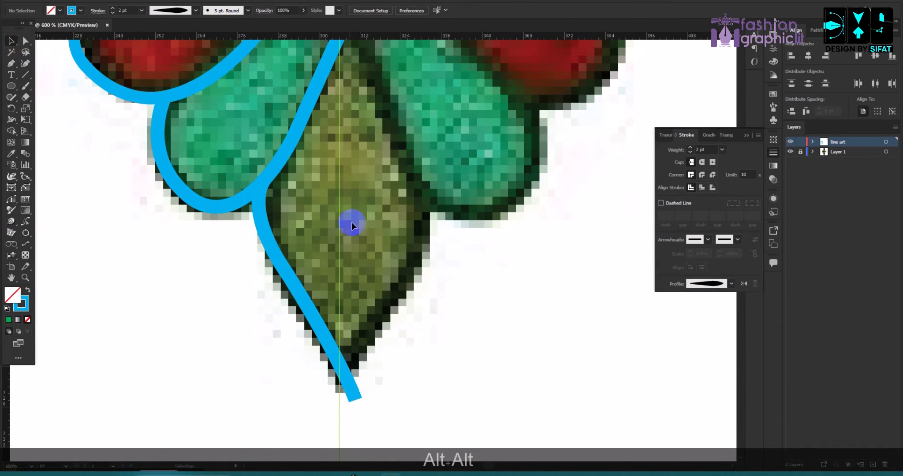
scroll(282, 204, up, 2)
click(225, 150)
scroll(270, 153, up, 3)
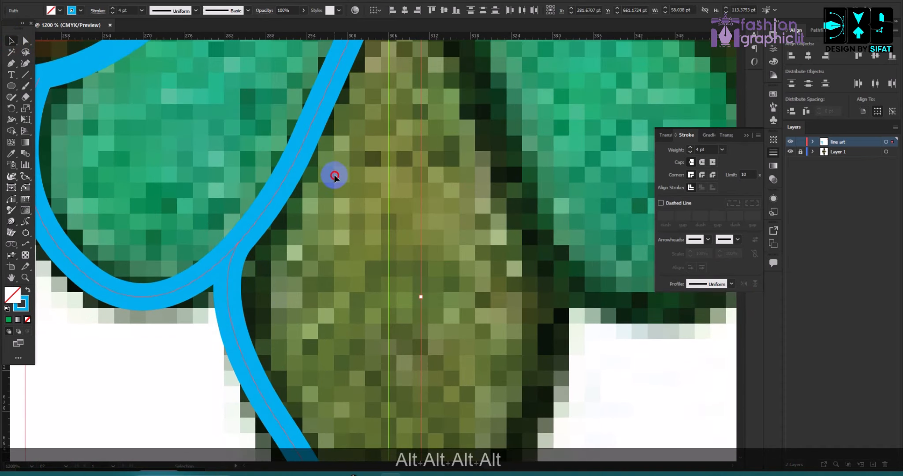
click(273, 99)
scroll(293, 138, up, 3)
click(290, 137)
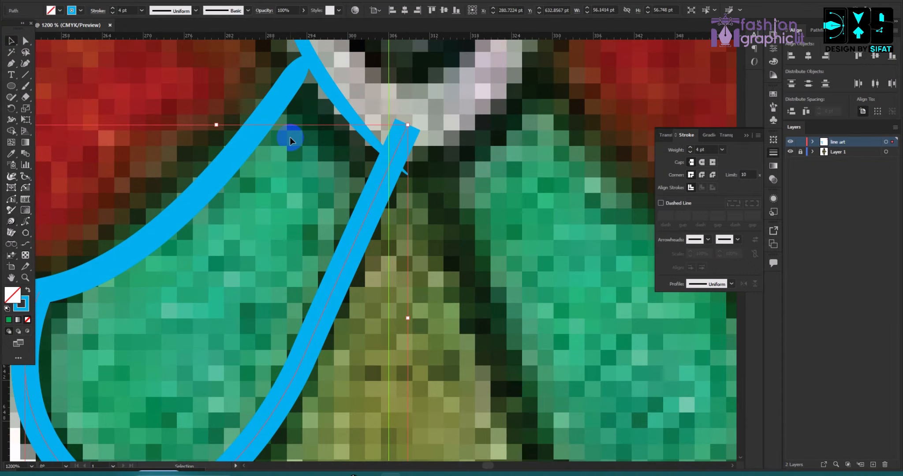
click(745, 137)
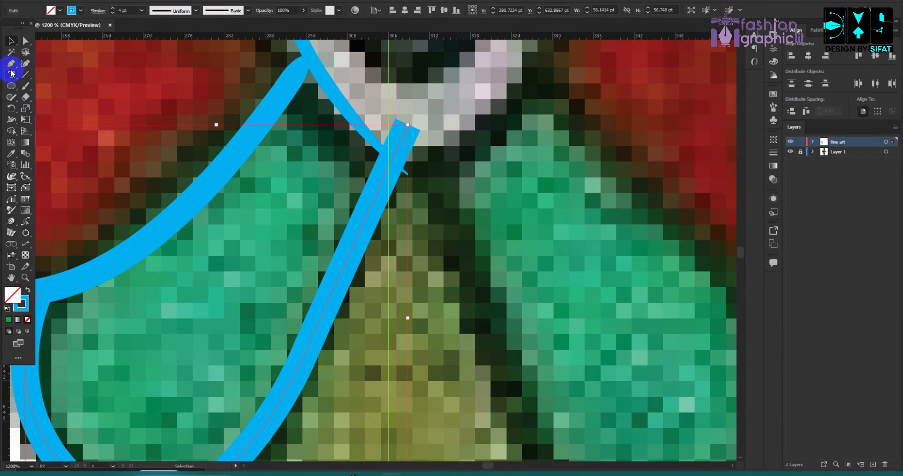
Set the lower green petal's outline to 3 pt and apply the asymmetrical width profile pointed at both ends
scroll(343, 156, down, 4)
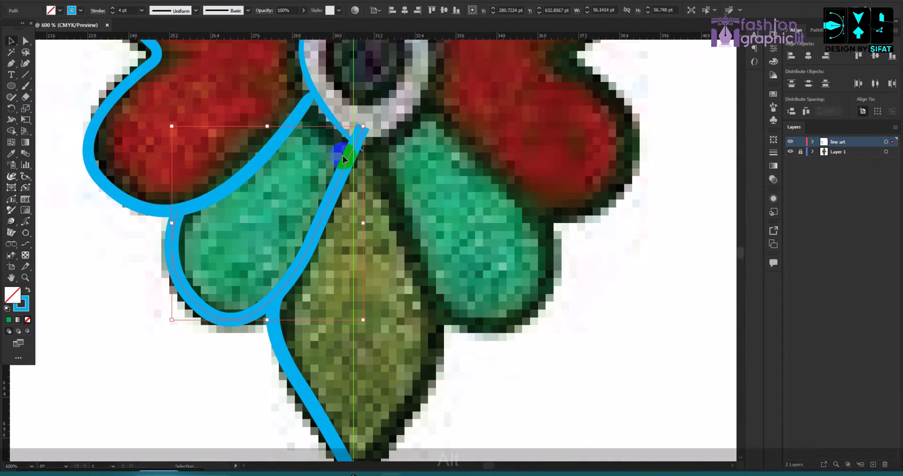
scroll(307, 168, up, 3)
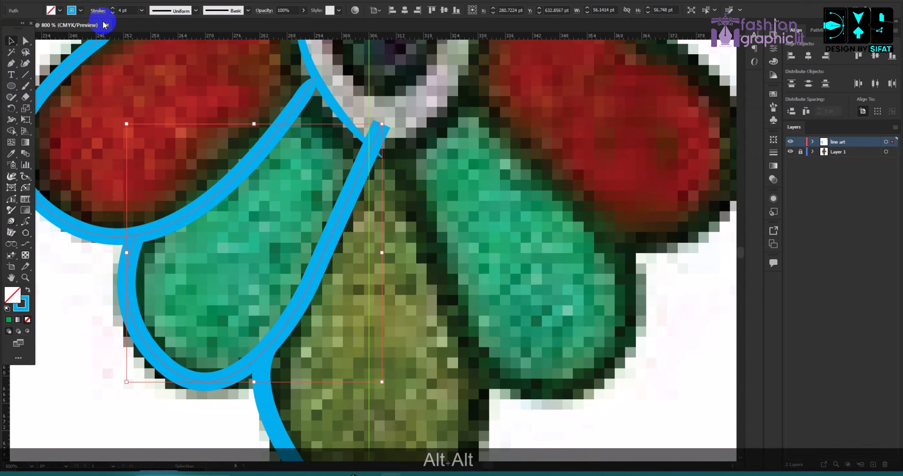
click(112, 14)
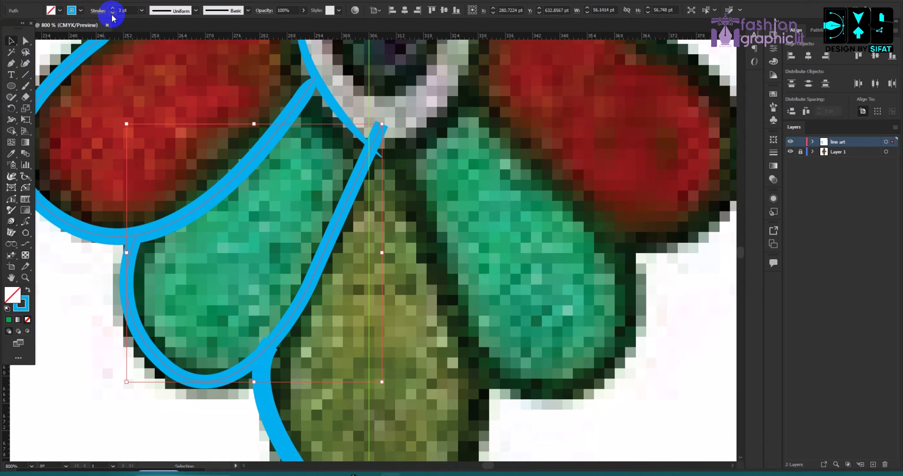
click(196, 12)
click(177, 96)
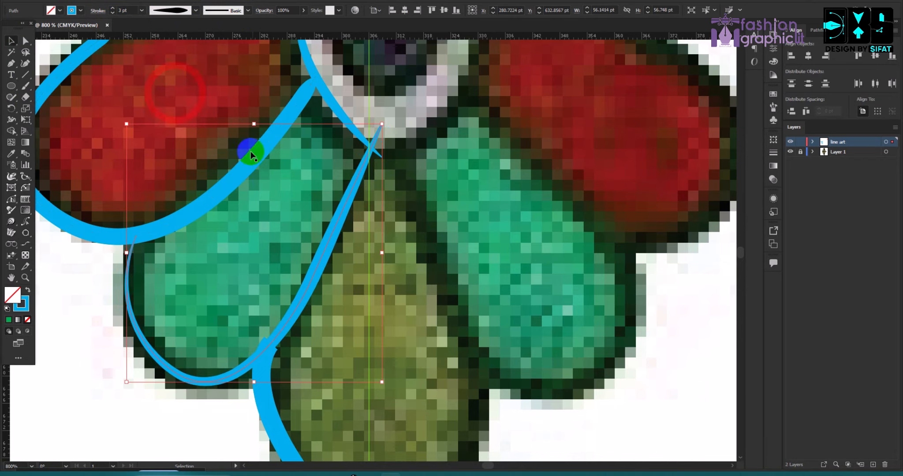
Apply the asymmetrical width profile pointed at both ends to the bottom olive leaf's outline
scroll(282, 238, down, 5)
click(278, 320)
scroll(264, 221, down, 3)
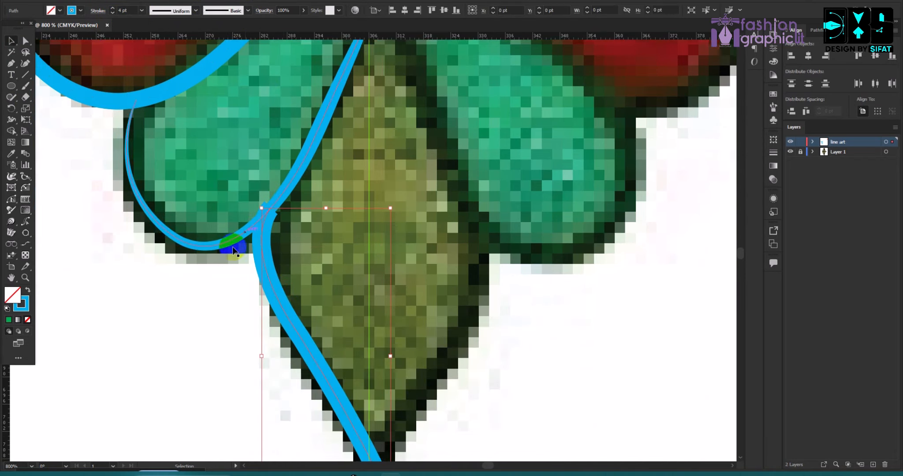
click(190, 13)
click(181, 97)
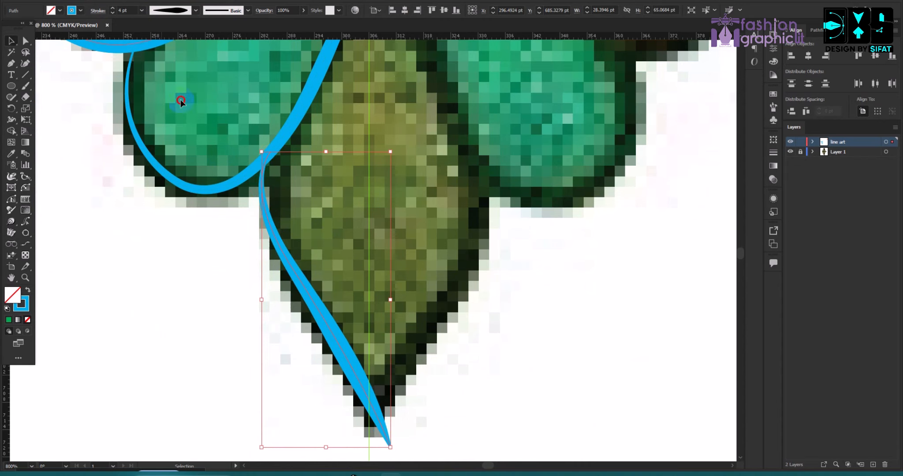
click(350, 242)
Delete the floral reference image from Layer 1 and lock the layer again
scroll(375, 252, down, 6)
scroll(580, 183, up, 2)
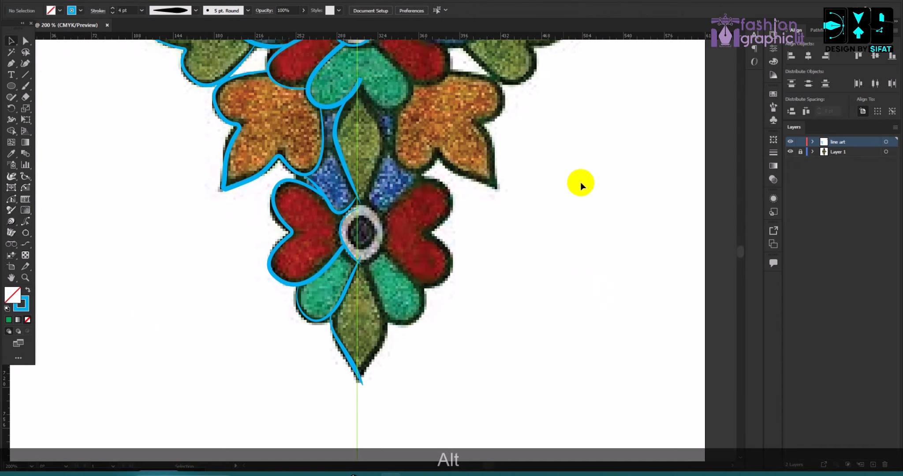
scroll(468, 186, down, 3)
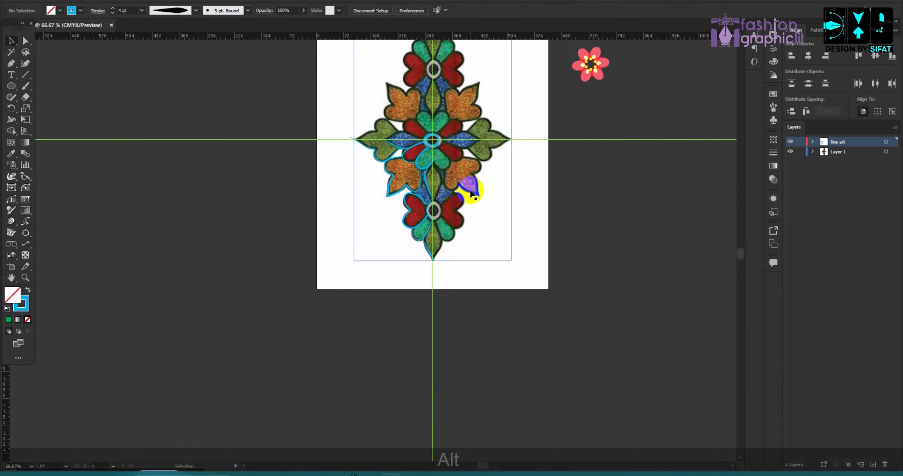
drag(467, 186, 490, 298)
key(BackSpace)
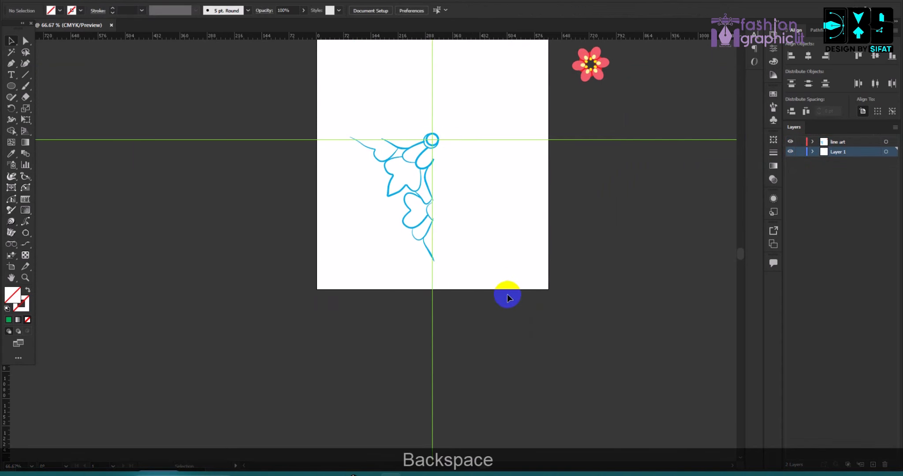
alt+scroll(482, 154, up, 2)
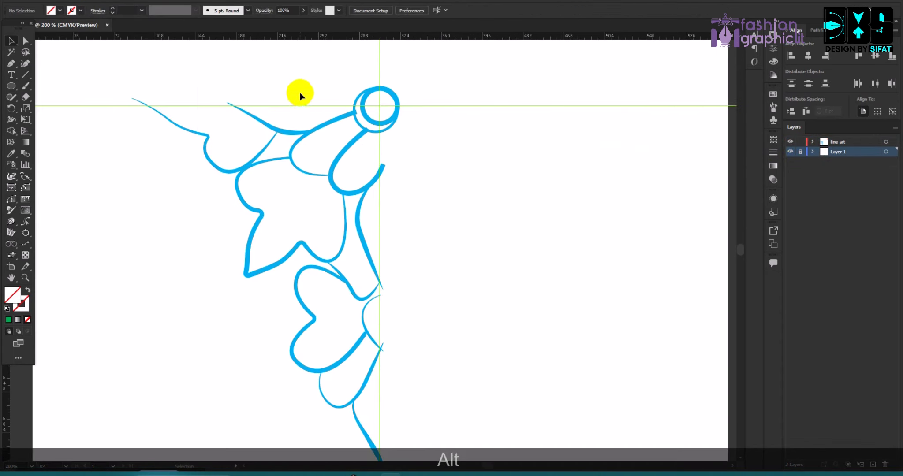
alt+scroll(370, 103, down, 2)
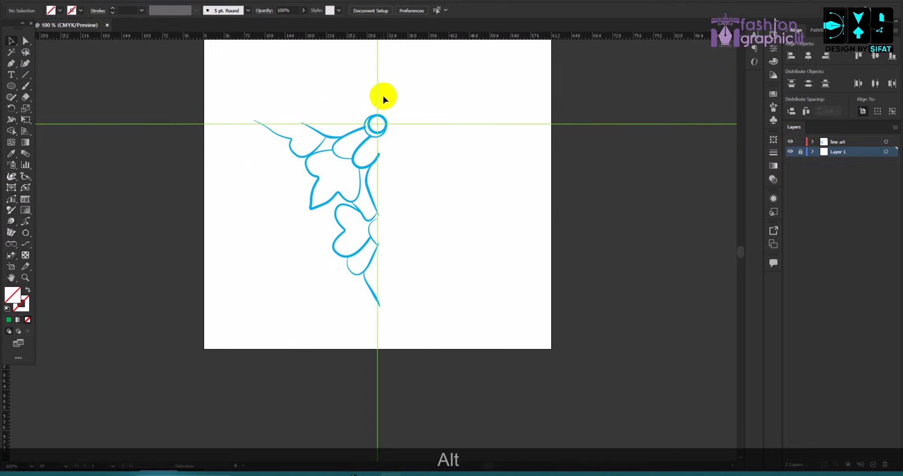
Move the small red flower beside the artboard in place to a new locked layer and make the line art layer active
scroll(373, 177, up, 3)
alt+scroll(372, 178, down, 2)
drag(483, 102, 515, 140)
key(ctrl+x)
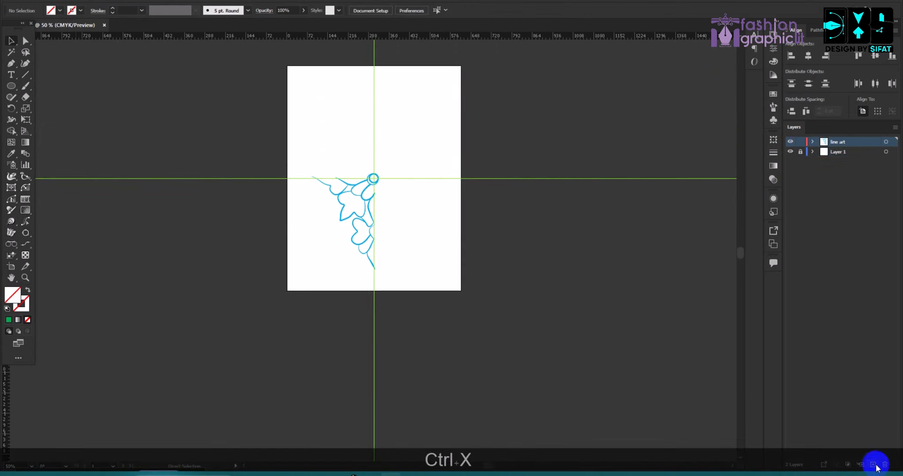
key(ctrl+f)
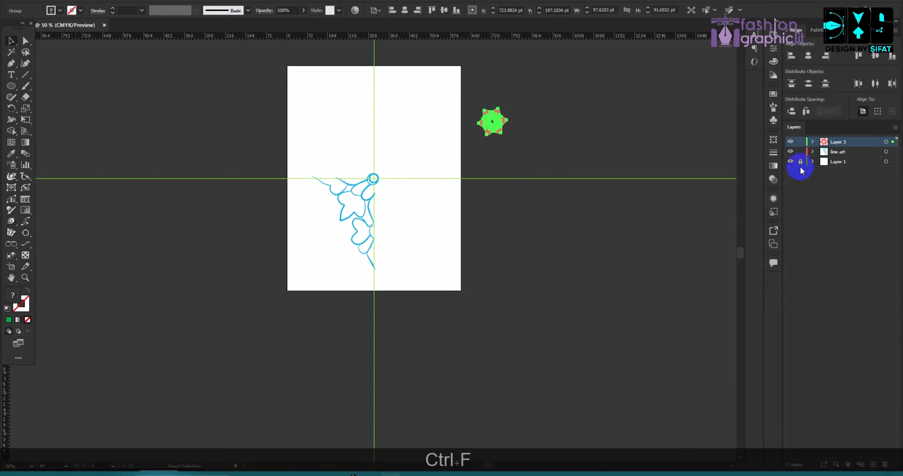
click(800, 141)
alt+scroll(466, 131, up, 2)
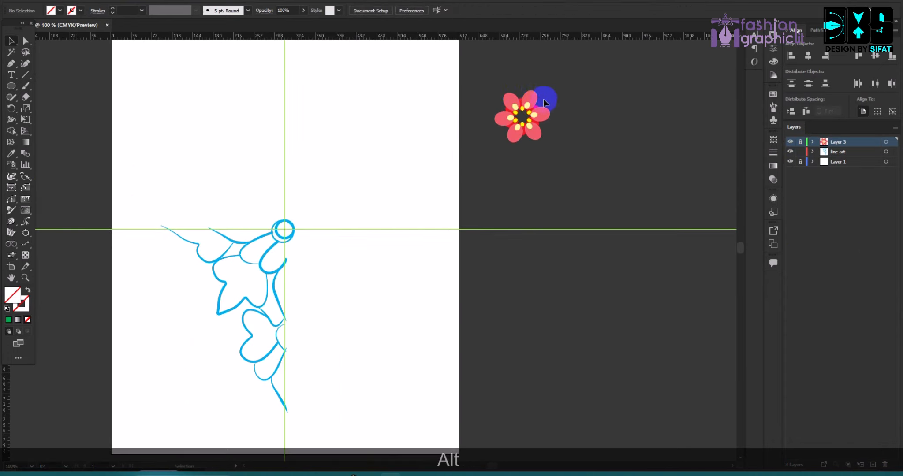
alt+scroll(205, 190, up, 1)
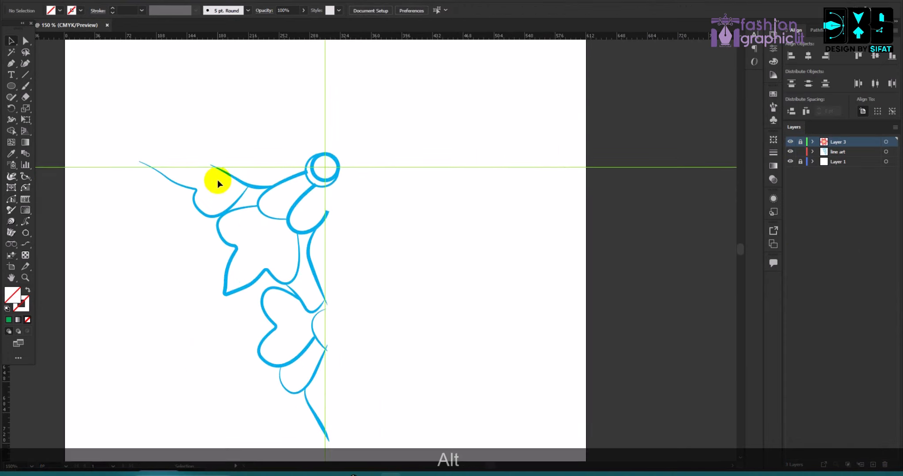
click(837, 152)
Apply the symmetrical tapered width profile to the 4 pt petal outline directly below the central double ring
scroll(397, 238, down, 3)
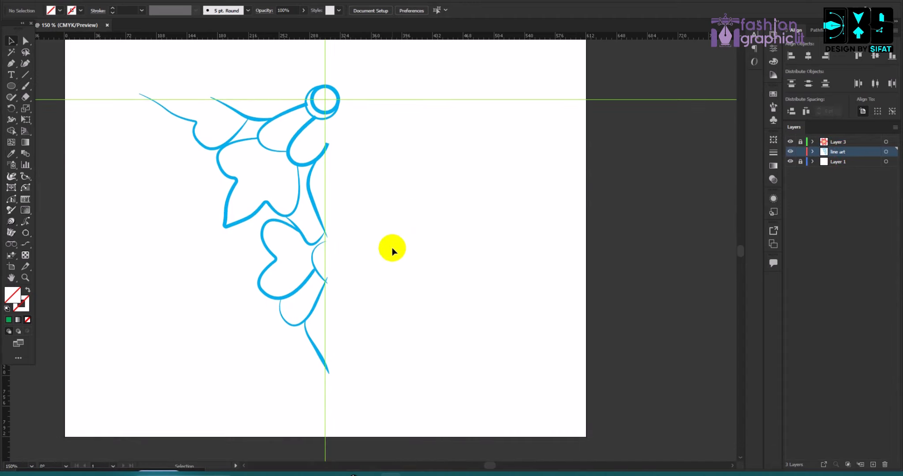
alt+scroll(451, 188, down, 2)
alt+scroll(397, 141, up, 2)
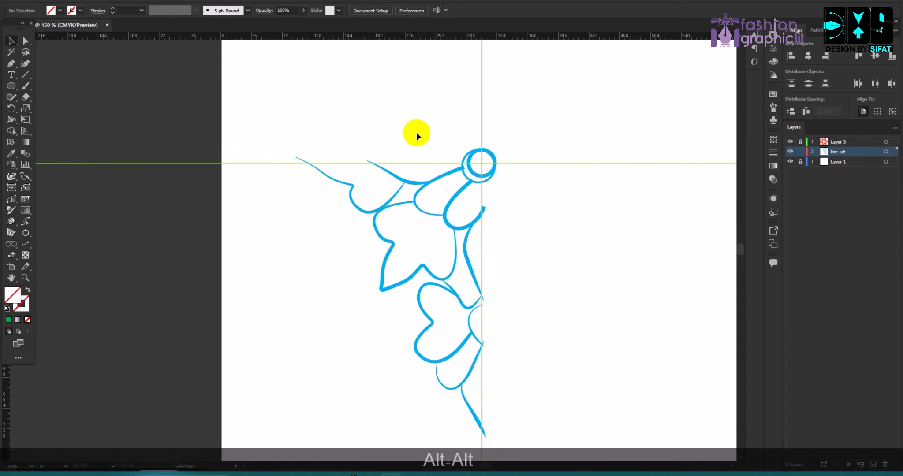
scroll(467, 168, up, 3)
click(414, 146)
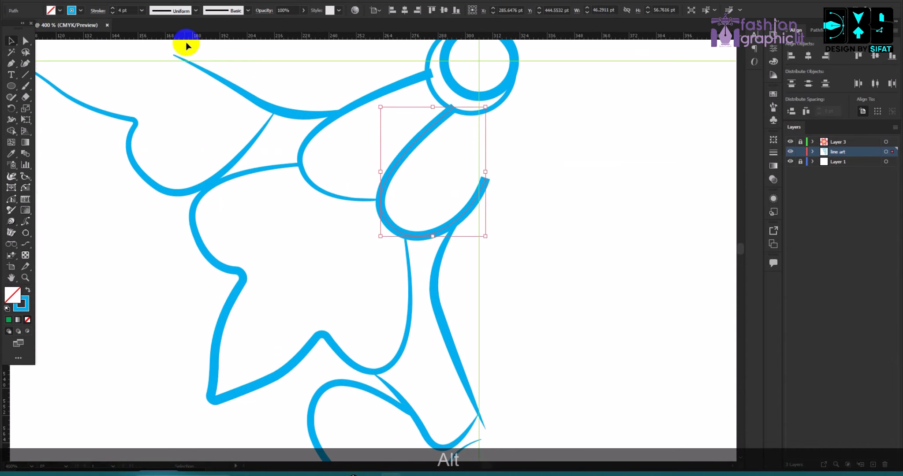
click(195, 10)
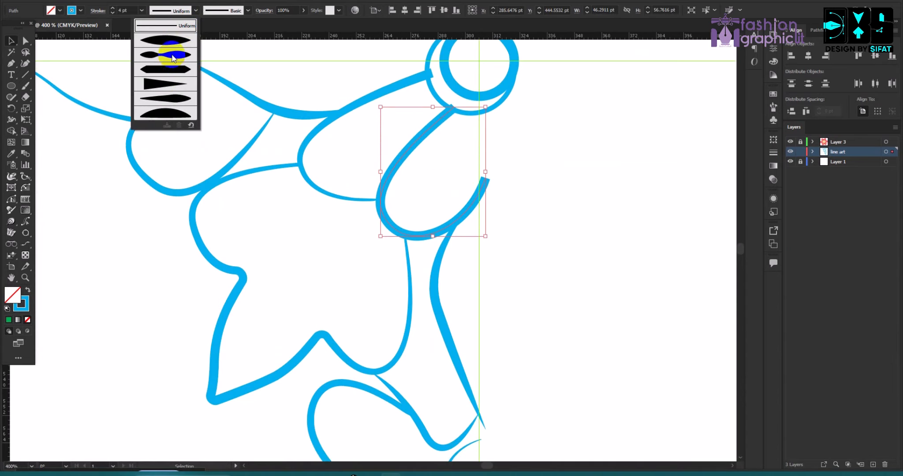
click(161, 73)
click(195, 10)
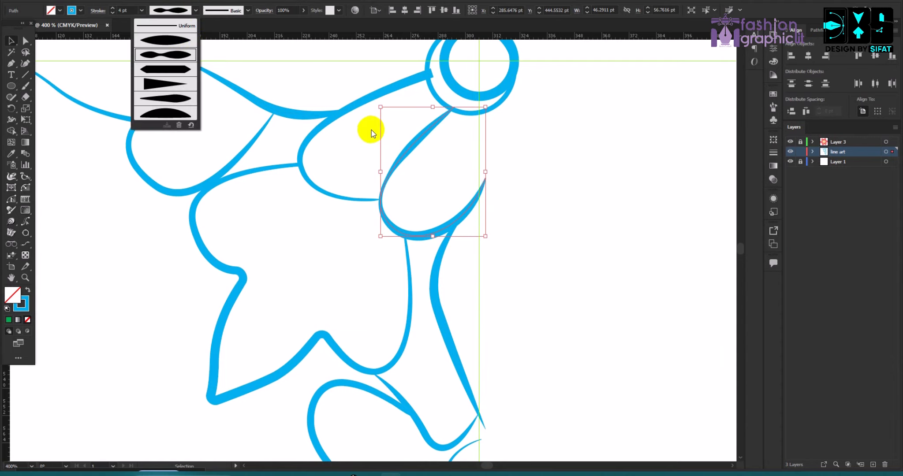
click(194, 85)
click(412, 150)
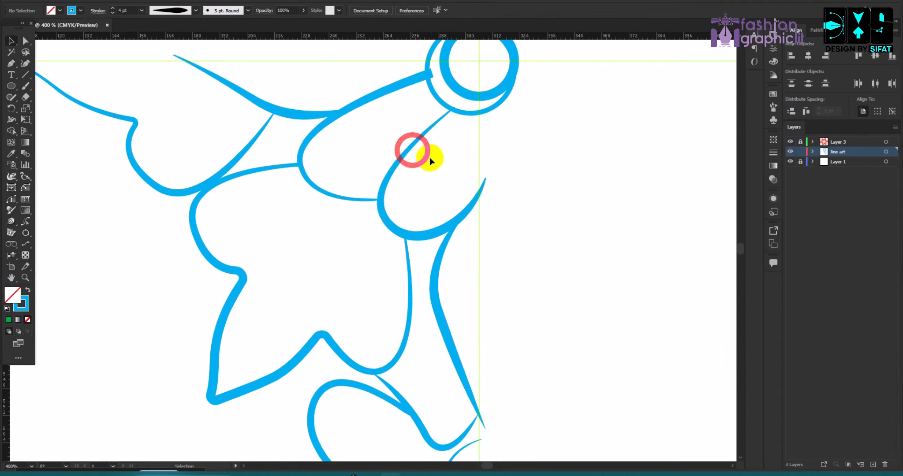
Pull back the thick petal line's end anchor so the line ends within the central double ring's outer stroke
scroll(431, 114, up, 4)
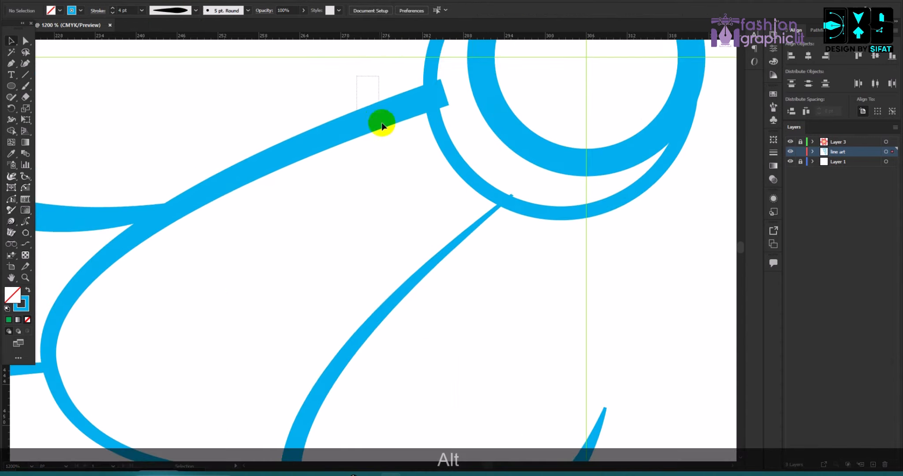
drag(381, 124, 383, 125)
click(25, 38)
scroll(435, 58, up, 3)
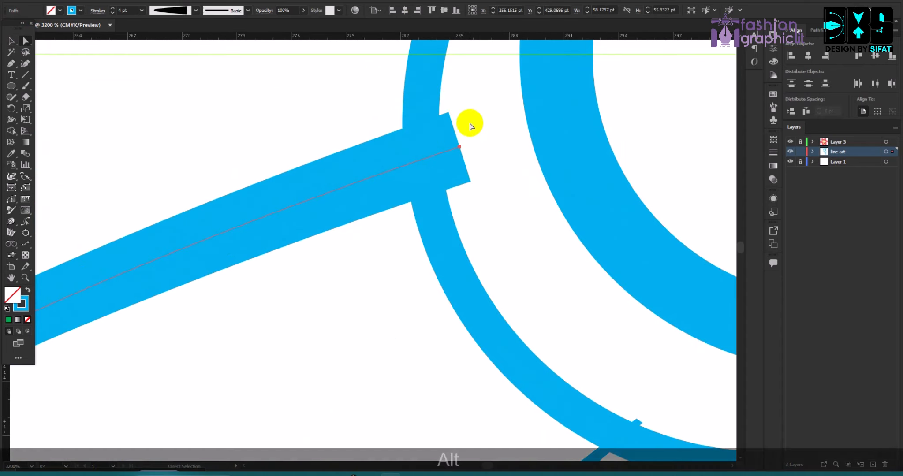
drag(459, 146, 429, 153)
Pull back the tapered petal line's tip so it ends inside the outer ring's stroke
scroll(430, 154, down, 3)
scroll(486, 288, up, 3)
click(548, 197)
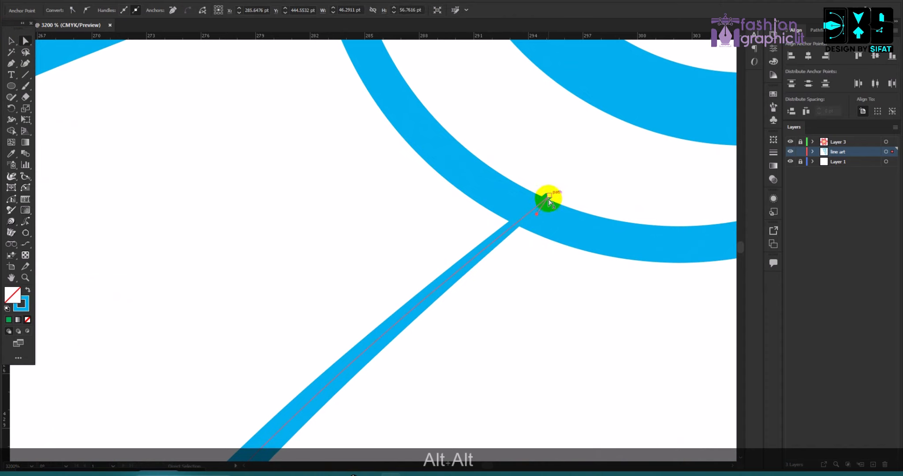
drag(549, 196, 537, 211)
click(534, 178)
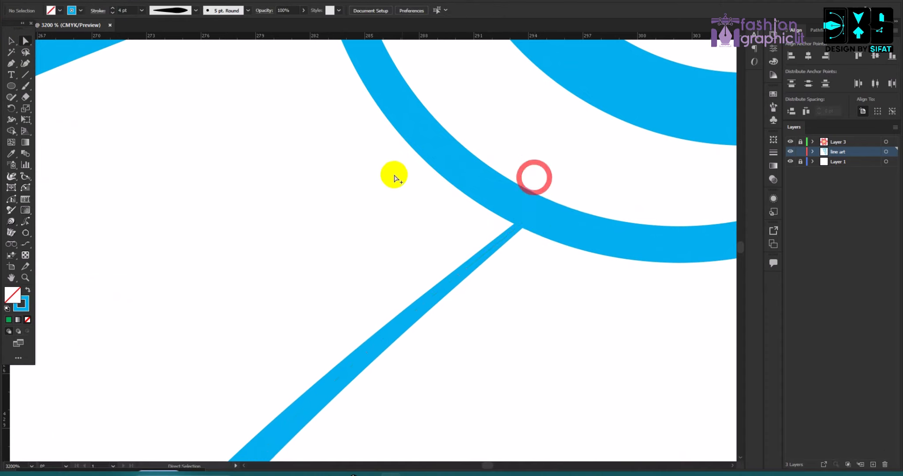
Select all the blue line art and apply Expand Appearance to it
scroll(374, 169, down, 5)
scroll(507, 176, down, 3)
scroll(322, 145, down, 3)
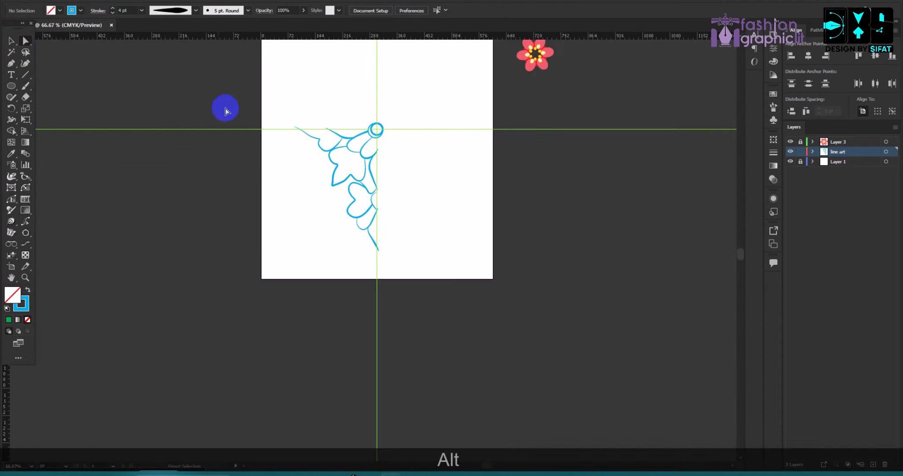
click(11, 41)
scroll(305, 115, up, 1)
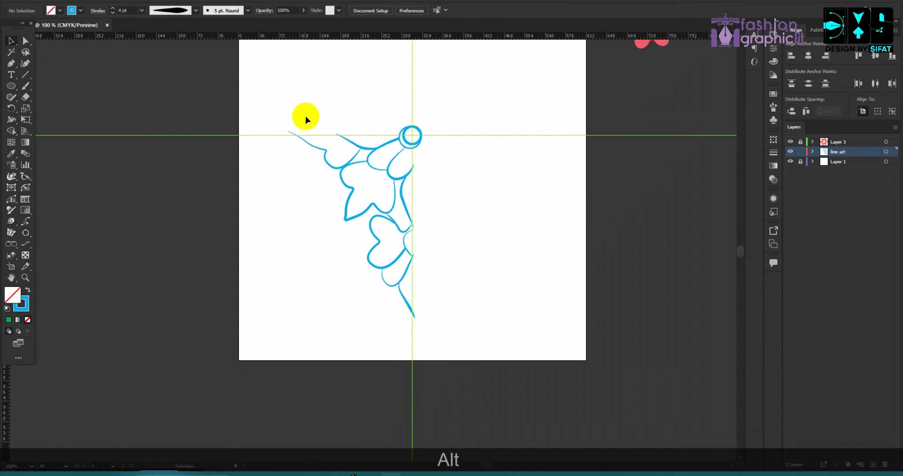
drag(269, 104, 489, 363)
click(88, 2)
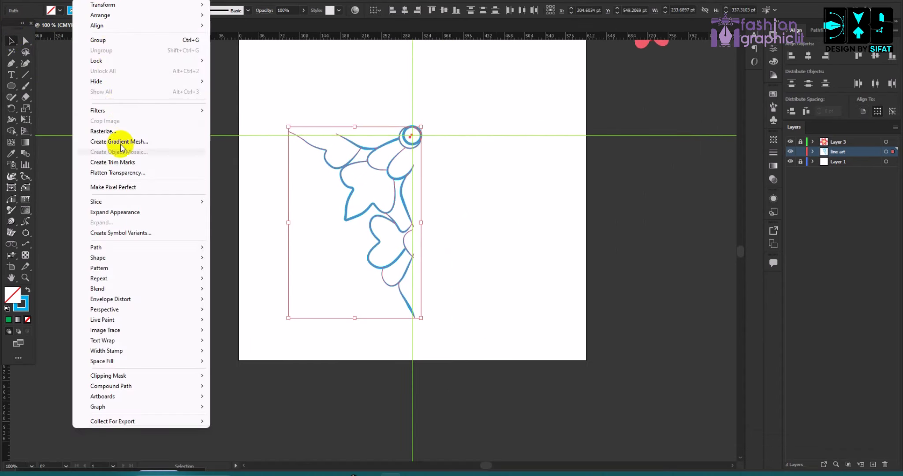
click(130, 212)
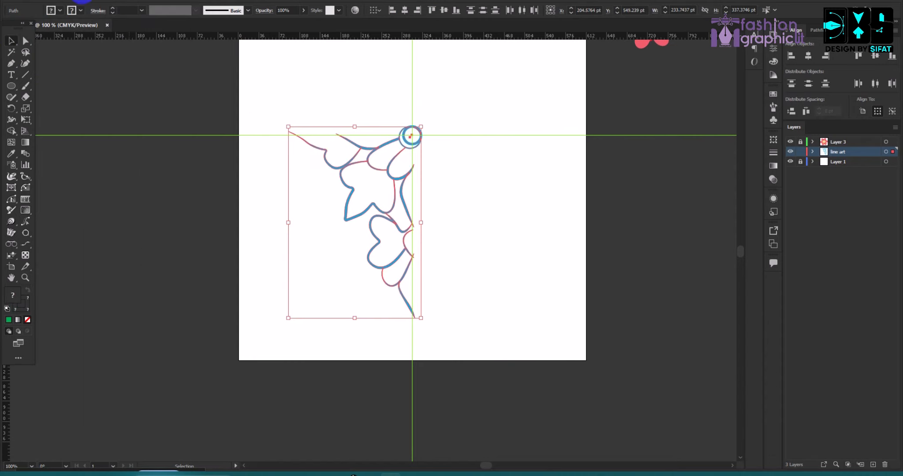
Expand the fill and stroke of the selected line art into filled shapes
click(86, 1)
click(131, 222)
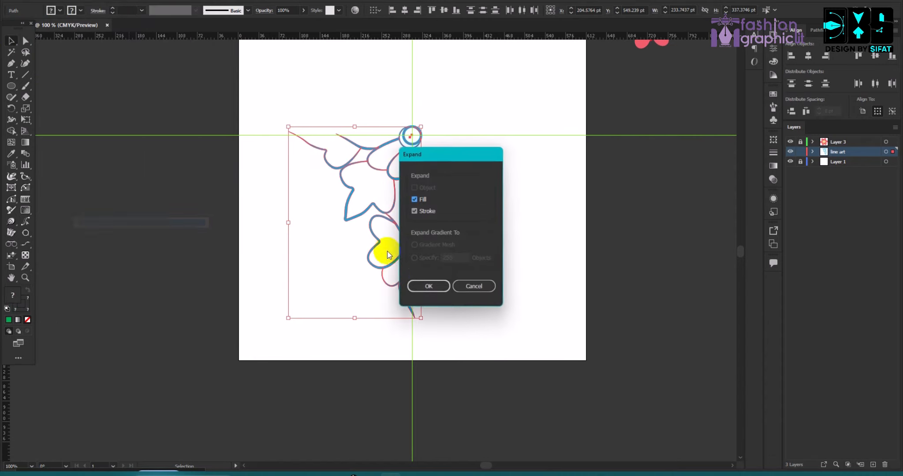
click(410, 287)
click(497, 234)
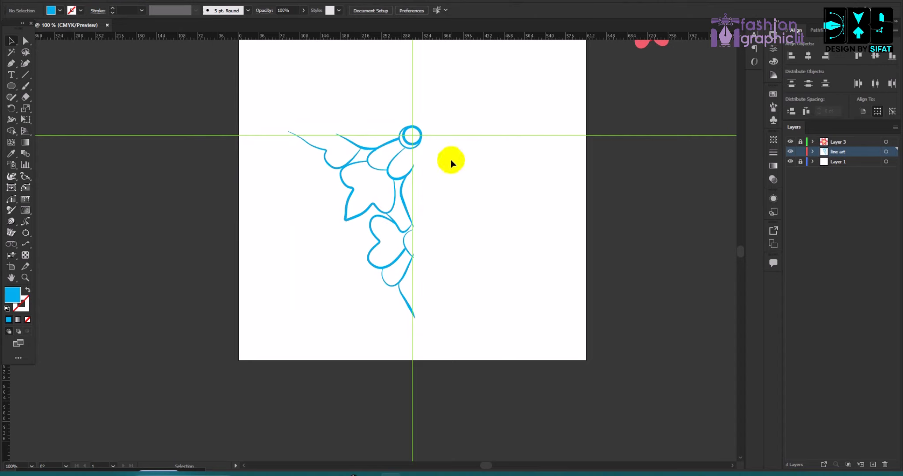
Unlock Layer 1, which holds the guides, and keep the layer visible
click(791, 163)
click(799, 162)
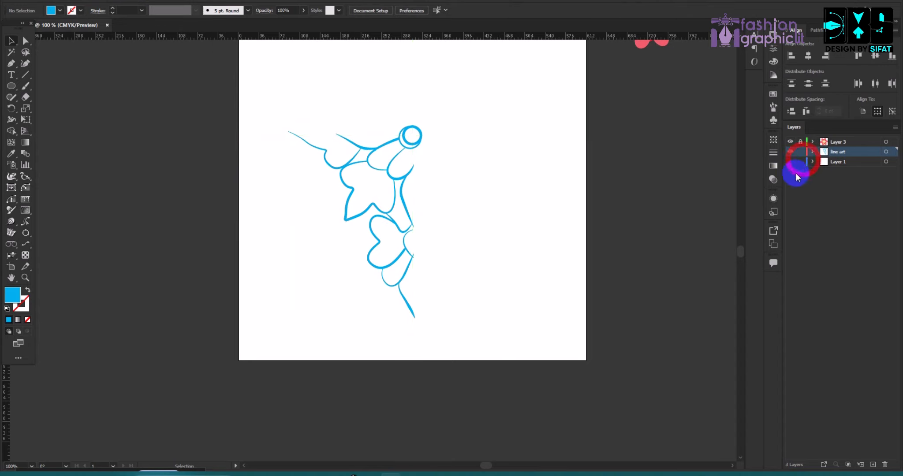
click(790, 161)
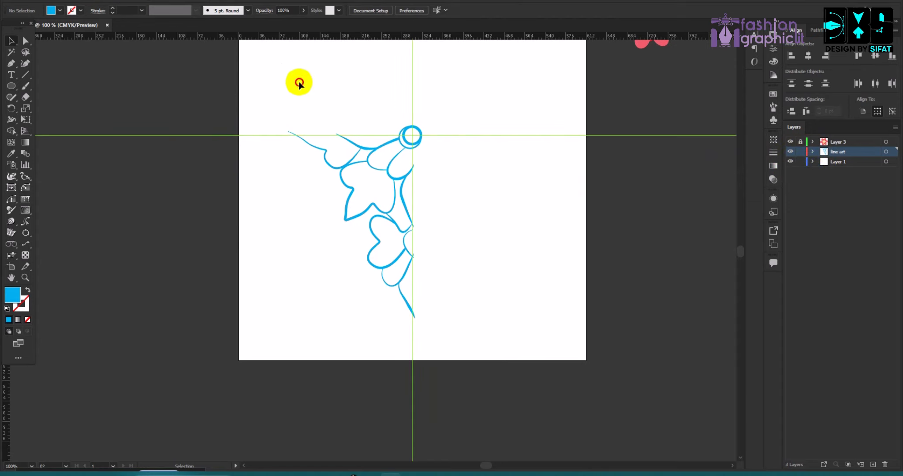
Select the line art together with both guides and activate the Shape Builder tool at the lowest tip crossing the vertical guide
drag(300, 84, 486, 374)
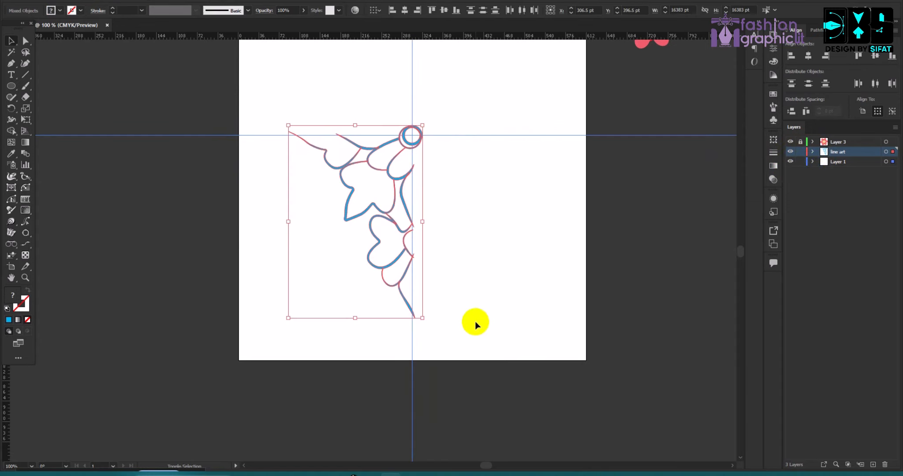
key(shift+m)
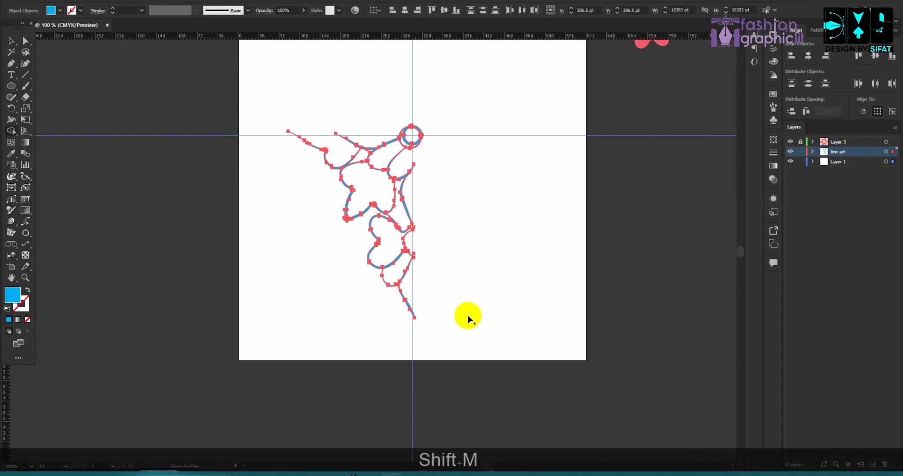
scroll(466, 315, up, 3)
scroll(312, 371, up, 4)
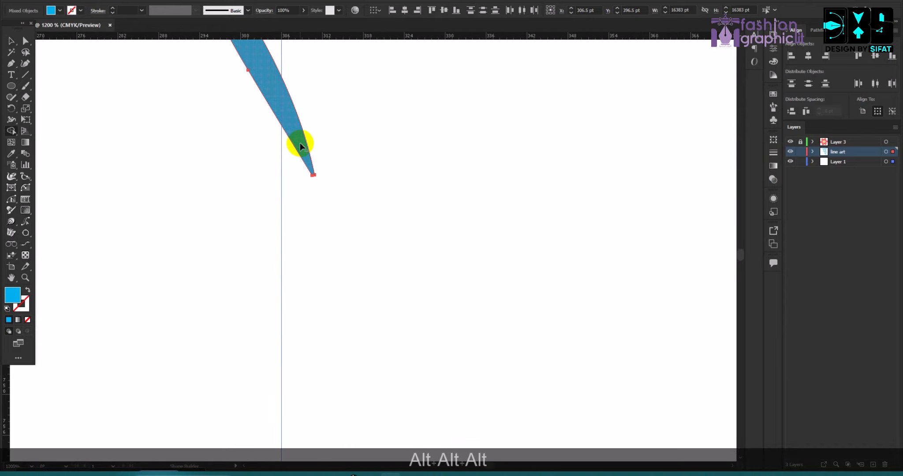
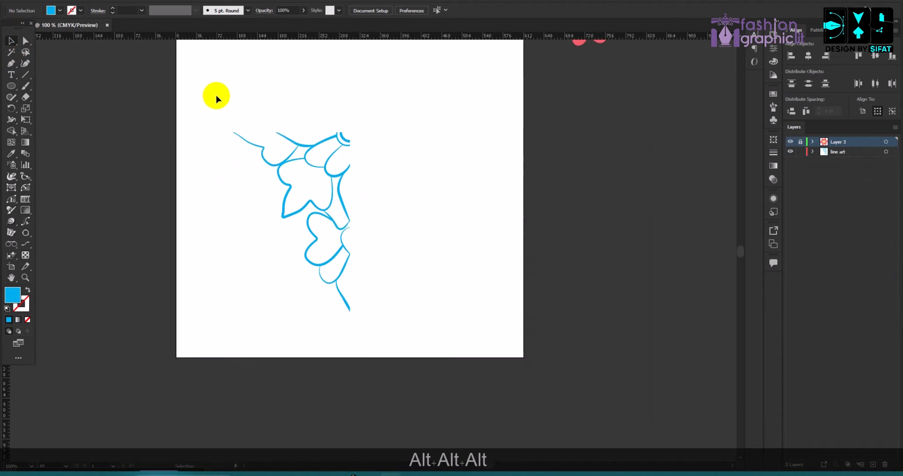
Group the trimmed line art and scale it down proportionally to about 160 pt wide
drag(215, 93, 433, 353)
key(ctrl+g)
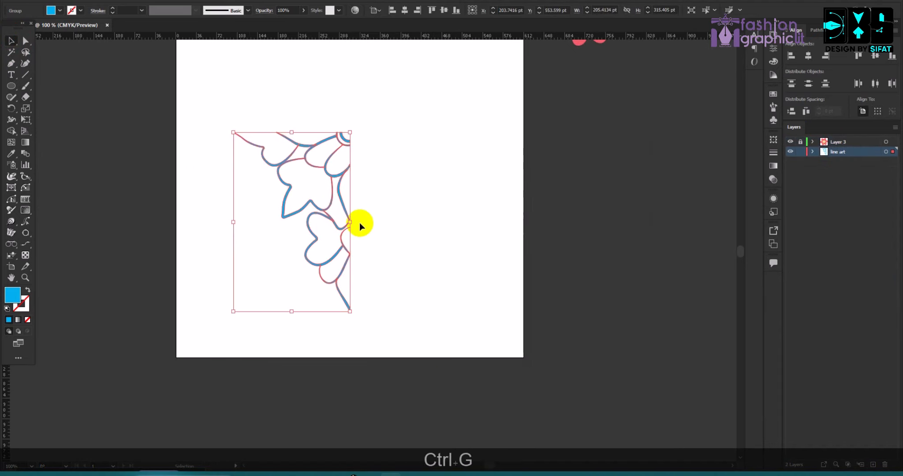
drag(350, 313, 324, 272)
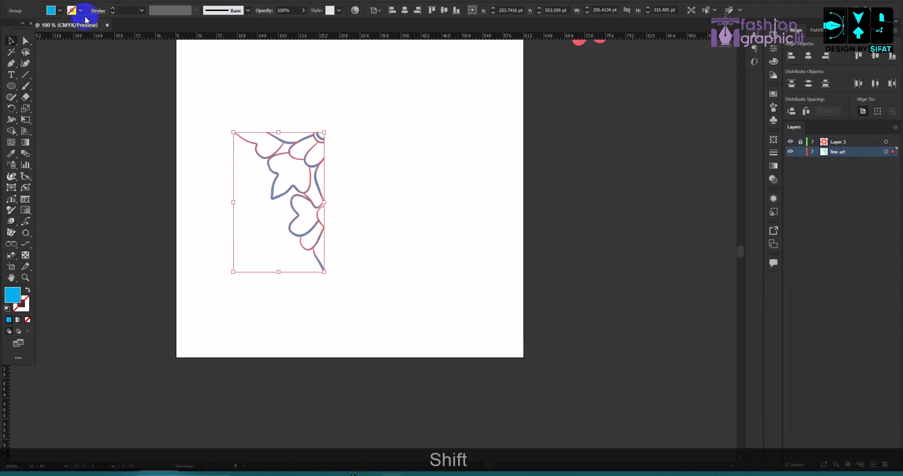
Change the grouped line art's fill to the dark brown swatch
click(61, 10)
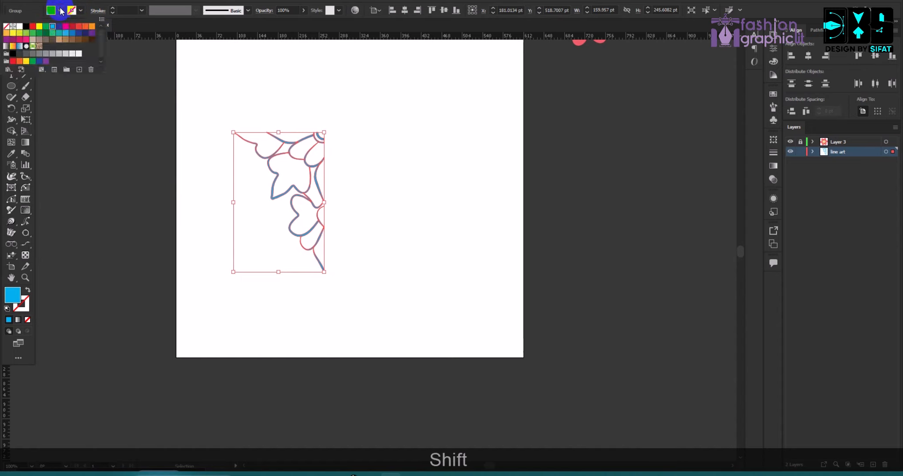
click(90, 41)
click(303, 118)
scroll(303, 118, up, 2)
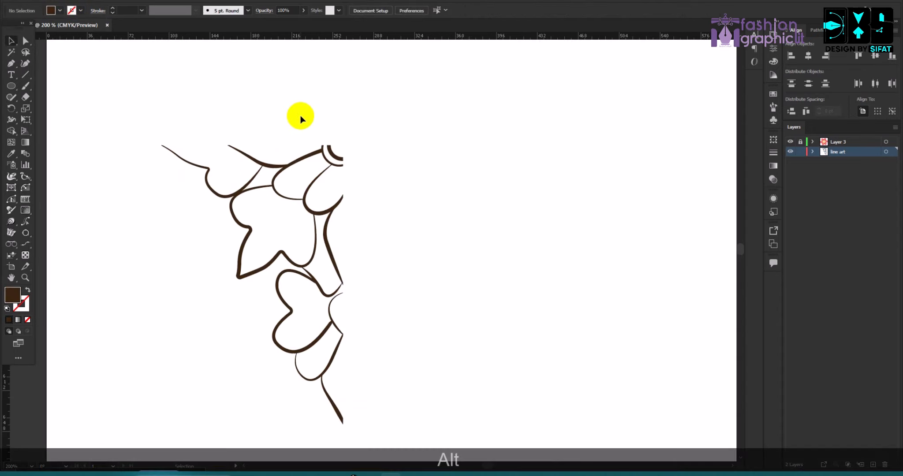
scroll(304, 118, down, 2)
scroll(285, 111, down, 1)
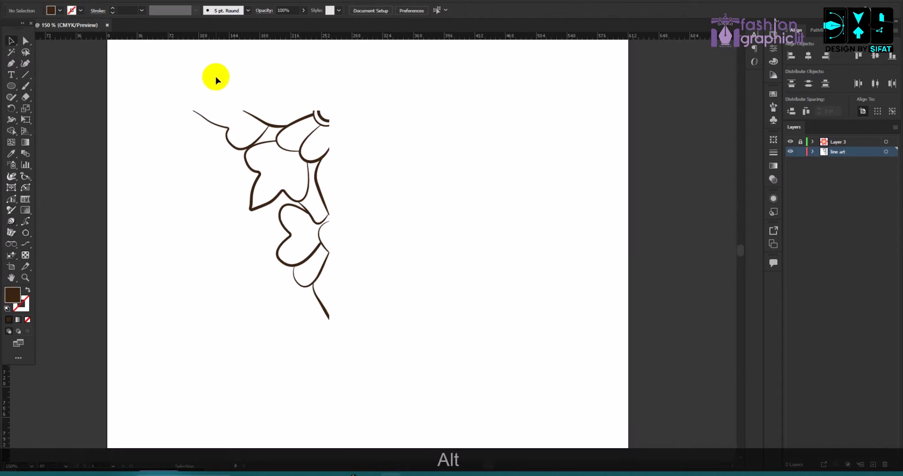
Reflect the brown line art group across the vertical axis as a copy
click(256, 174)
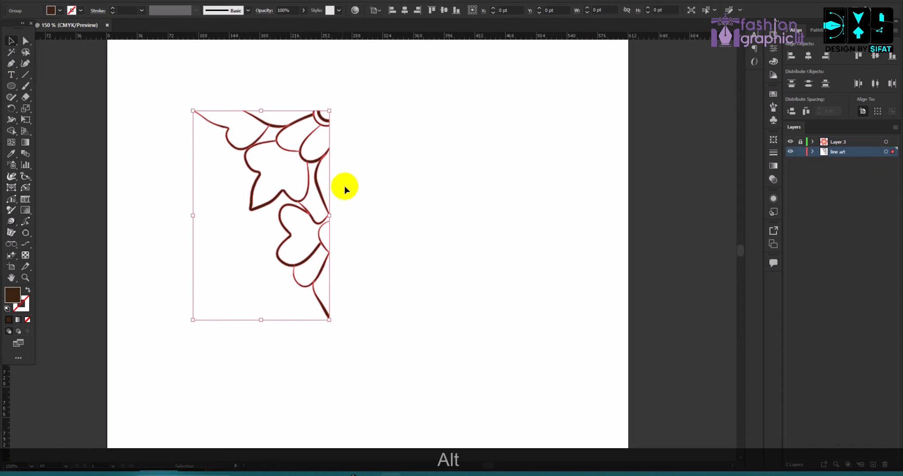
right_click(326, 125)
mouse_move(380, 234)
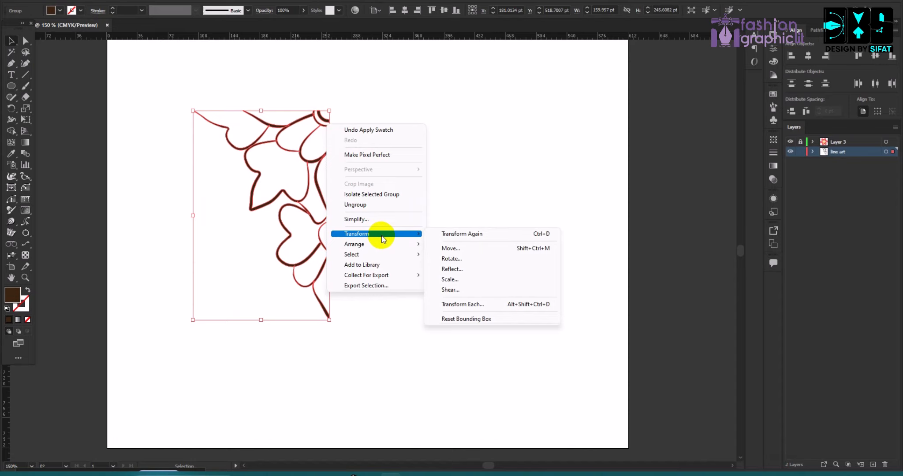
click(478, 269)
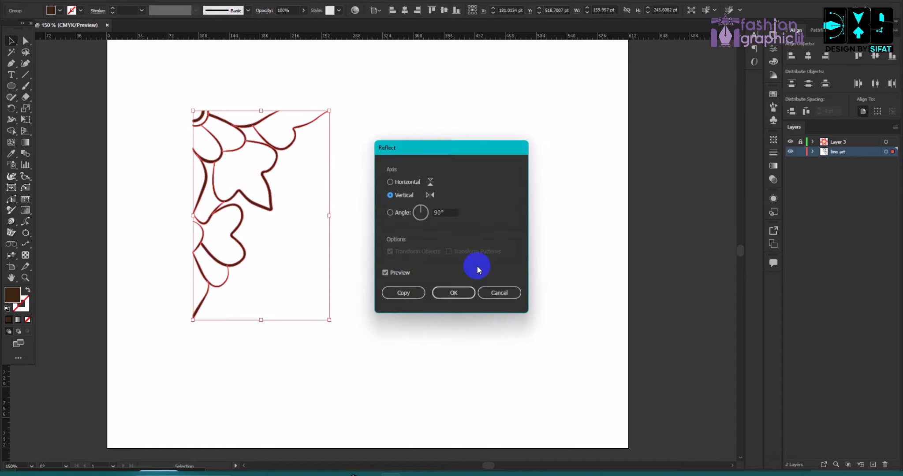
click(385, 272)
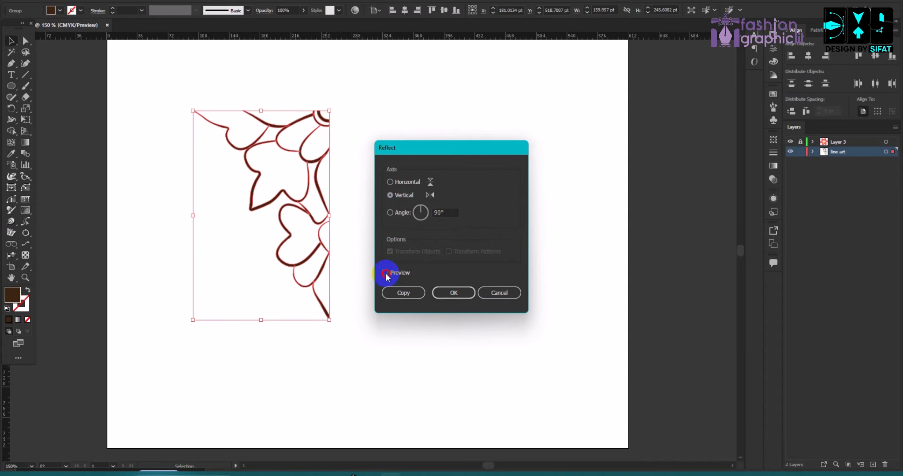
click(385, 273)
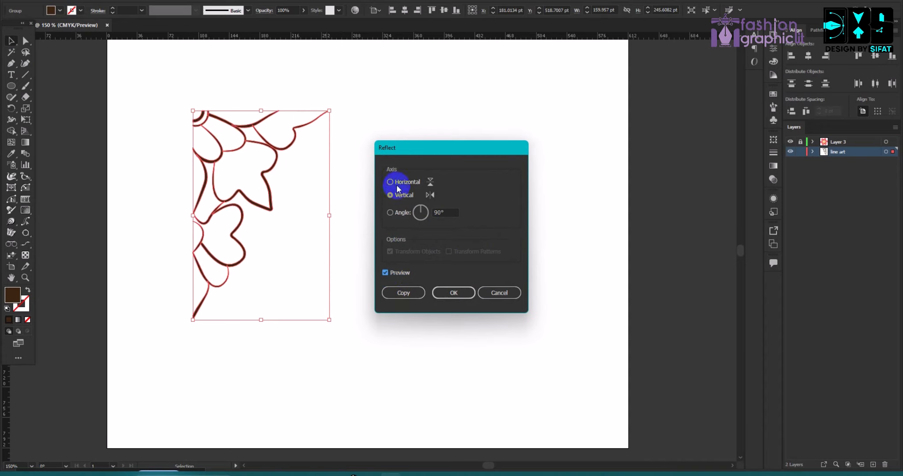
click(403, 293)
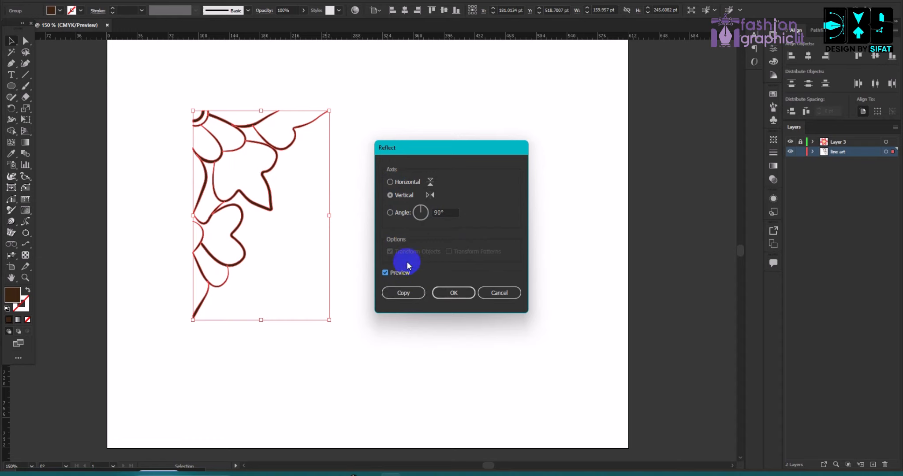
click(397, 299)
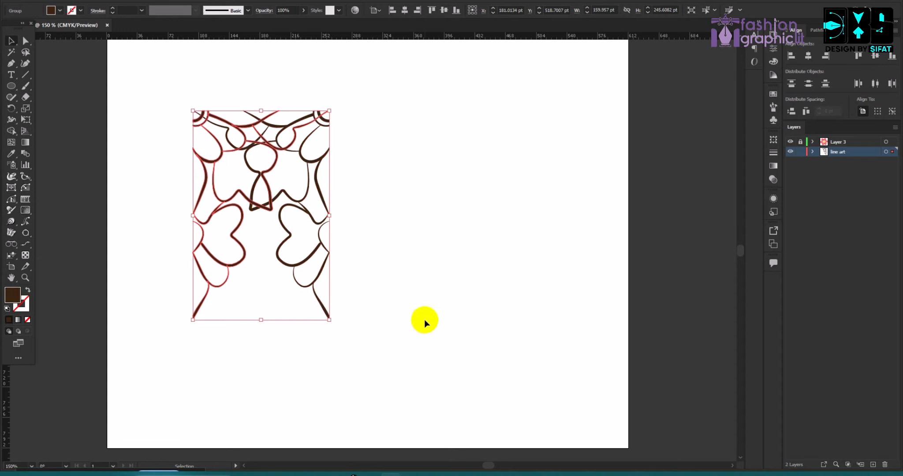
Move the mirrored copy horizontally to the right of the original half, leaving a small gap between them
click(166, 116)
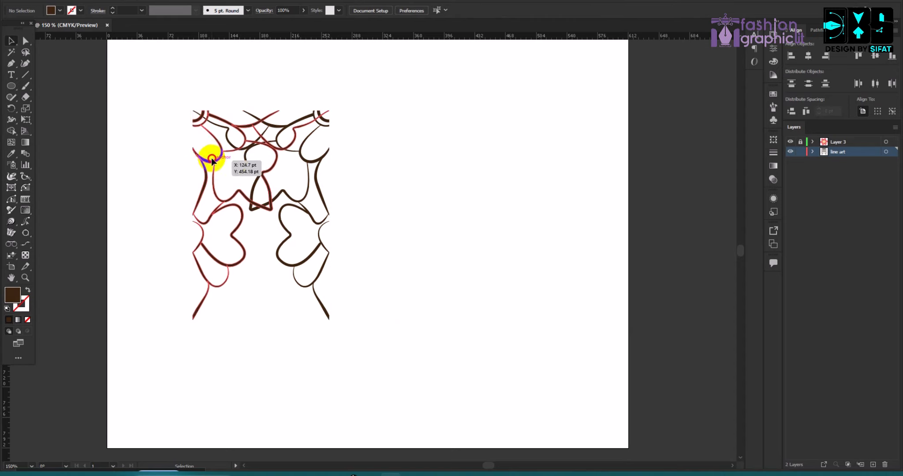
click(211, 157)
click(401, 171)
click(237, 140)
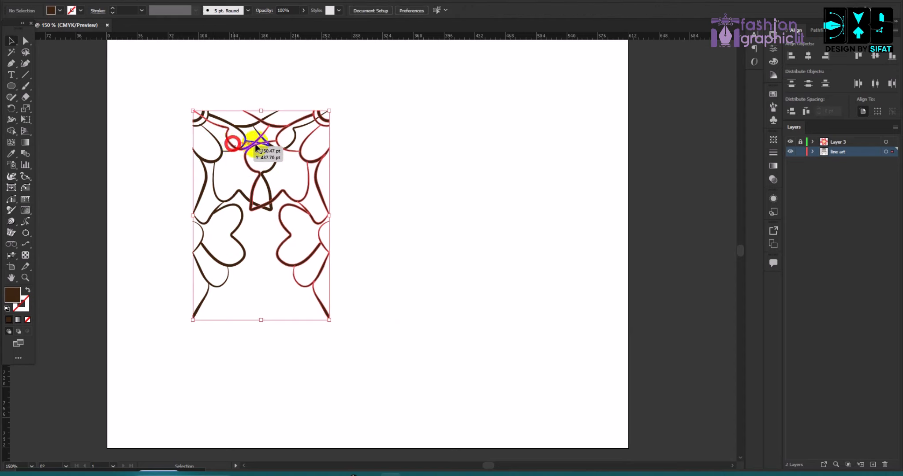
click(397, 173)
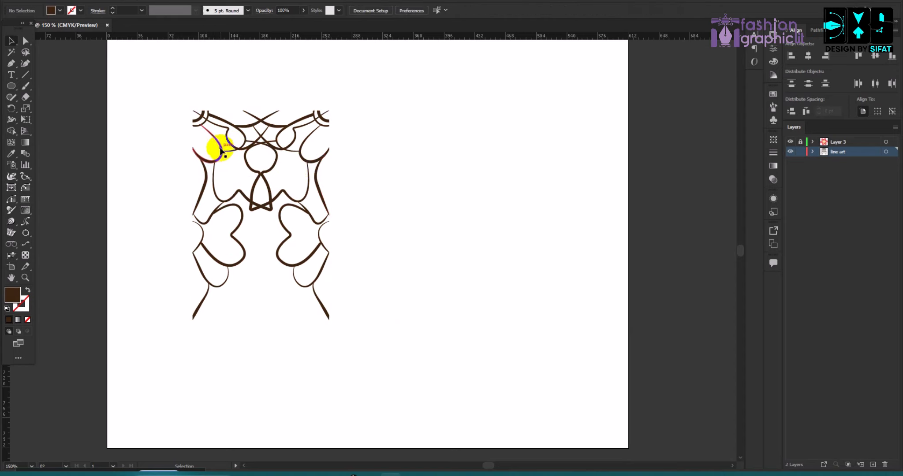
mouse_move(221, 151)
mouse_down()
mouse_move(216, 146)
mouse_move(342, 146)
mouse_move(381, 158)
mouse_up()
Distribute the two halves horizontally with 0 pt spacing, using the original half as key object, and group them
mouse_move(576, 353)
mouse_down()
mouse_move(339, 227)
mouse_move(255, 58)
mouse_up()
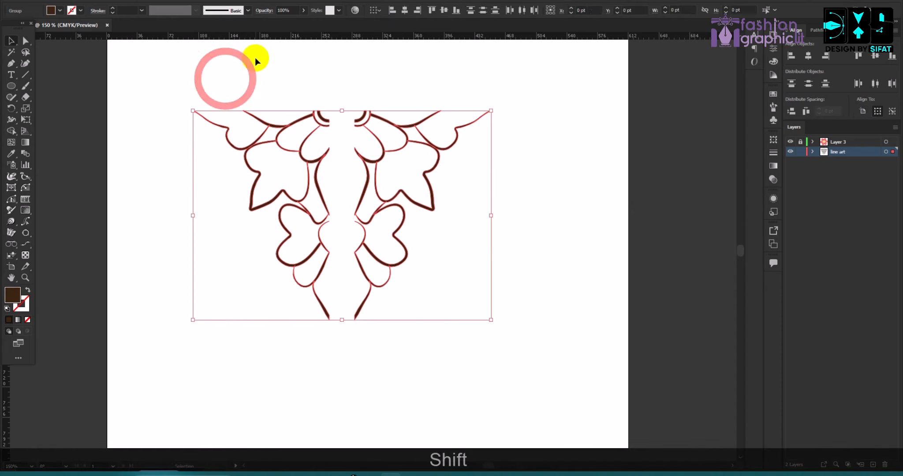
click(324, 123)
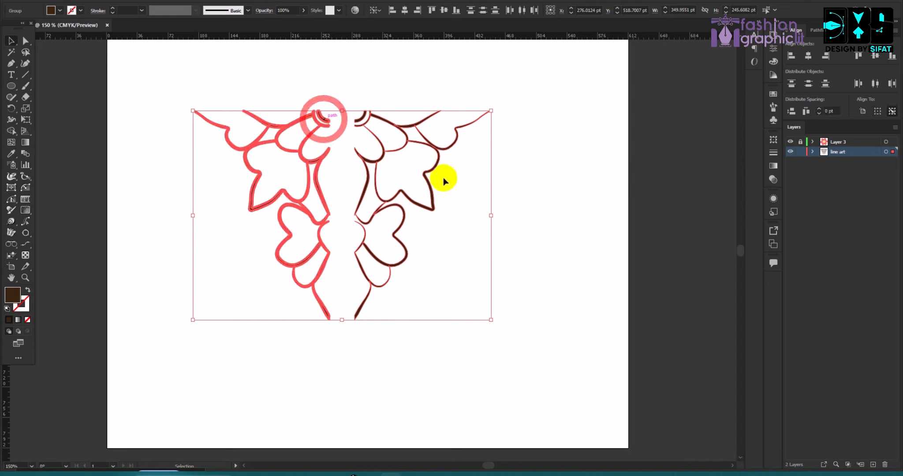
click(806, 112)
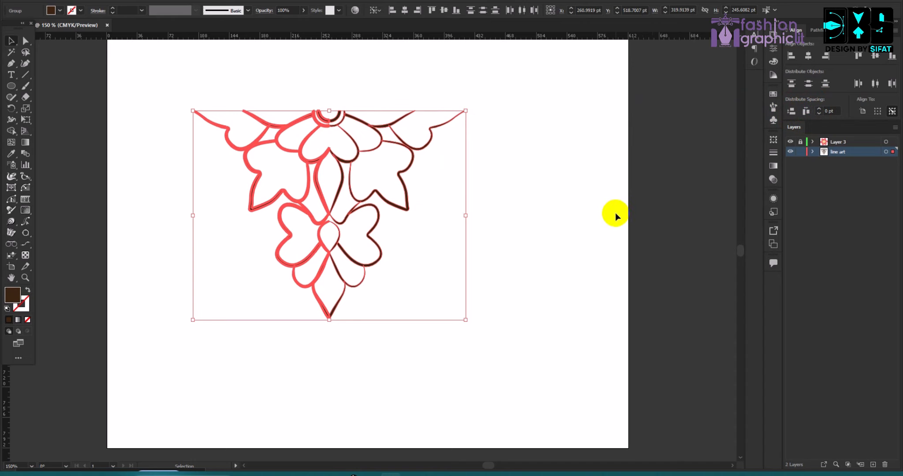
key(ctrl+g)
click(544, 193)
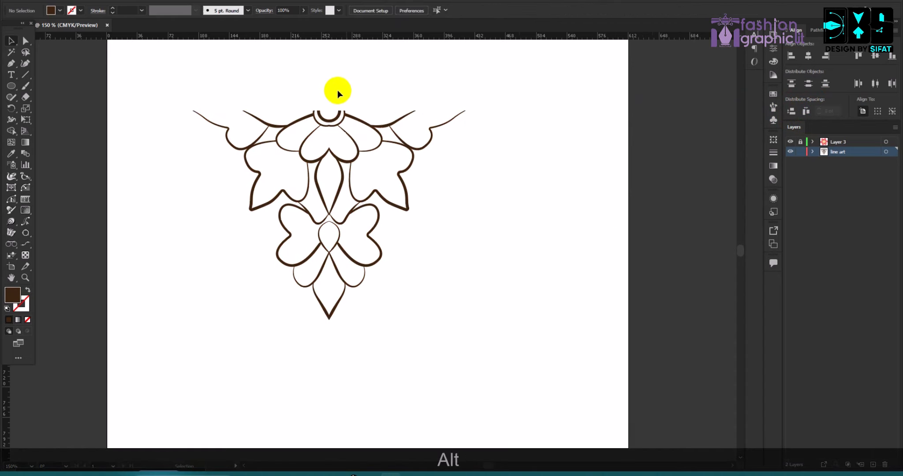
Undo the grouping of the two halves and examine their seam at the base of the double ring
alt+scroll(338, 91, up, 8)
key(ctrl+alt+z)
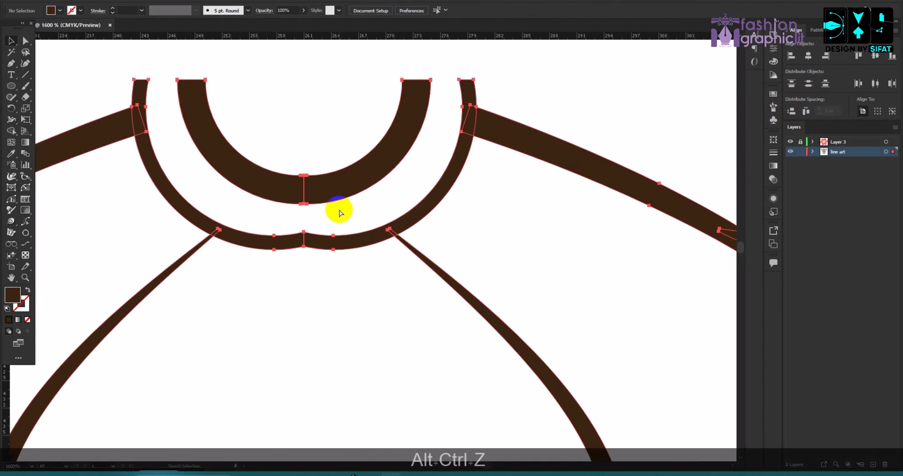
click(341, 213)
alt+scroll(297, 232, up, 2)
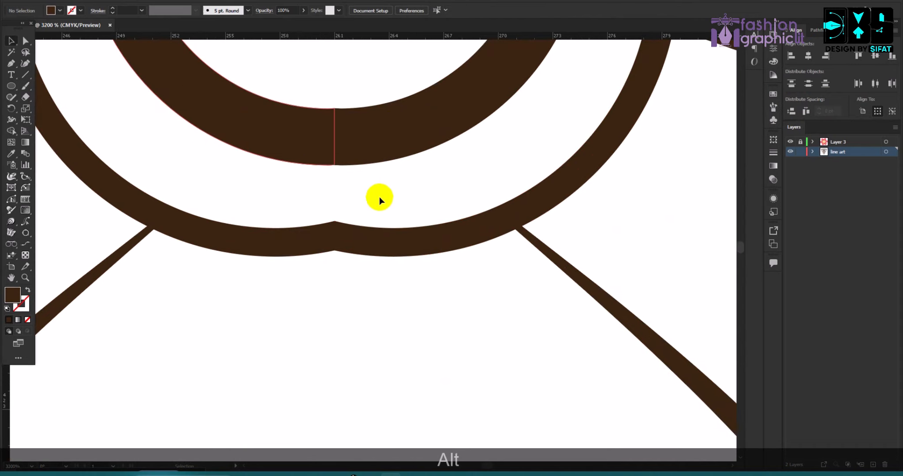
alt+scroll(381, 199, down, 3)
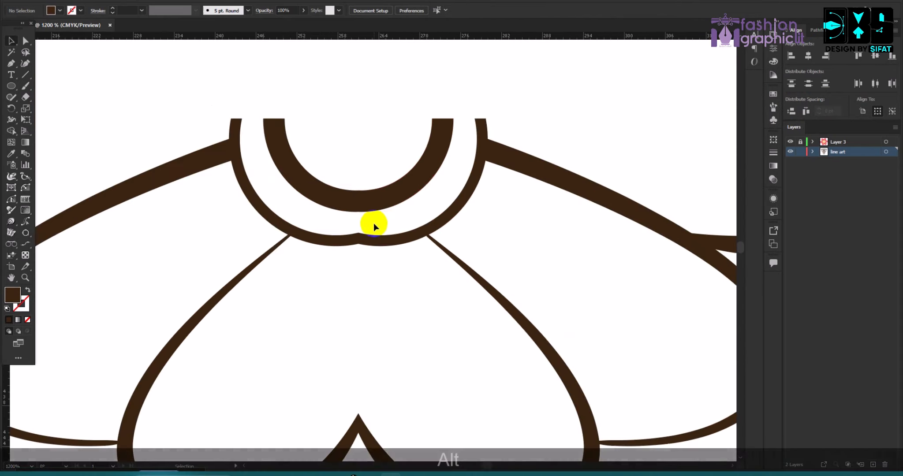
alt+scroll(374, 227, up, 2)
alt+scroll(441, 237, down, 2)
alt+scroll(410, 212, up, 1)
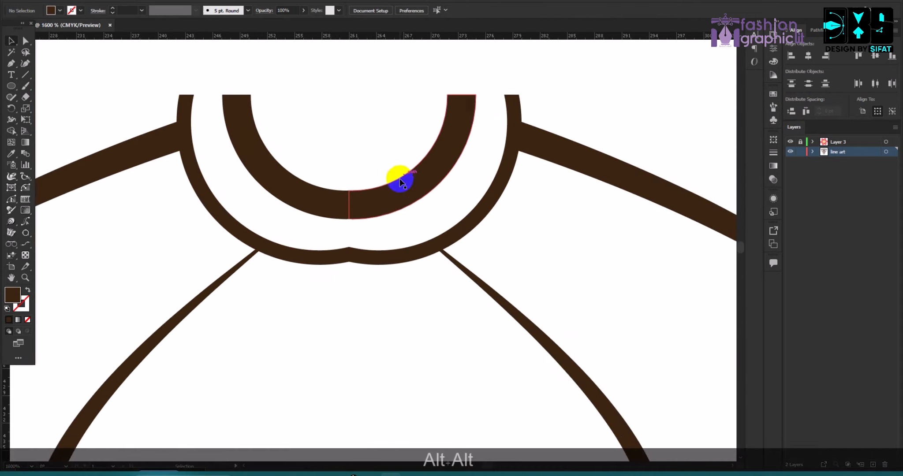
Shift the mirrored half horizontally so it slightly overlaps the original half at the base of the double ring
mouse_move(410, 206)
mouse_down()
mouse_move(349, 200)
mouse_move(393, 200)
mouse_up()
scroll(360, 222, up, 2)
scroll(337, 224, up, 2)
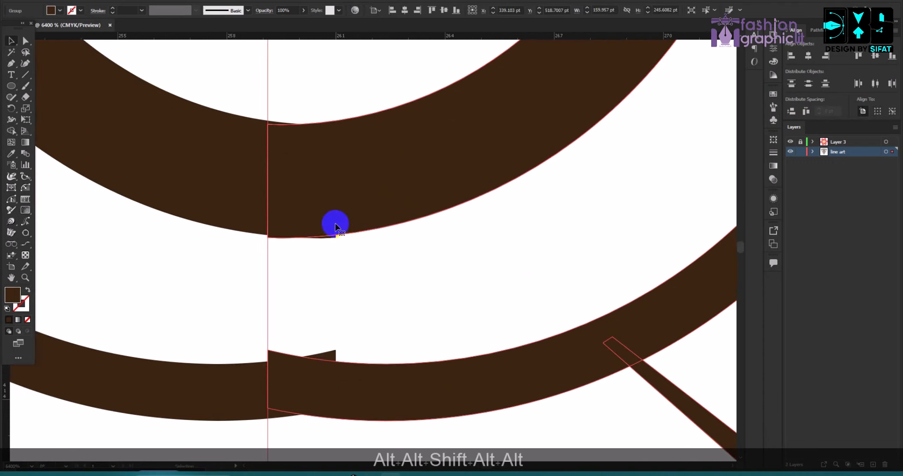
drag(346, 226, 384, 200)
click(381, 299)
scroll(375, 303, down, 2)
scroll(375, 304, up, 2)
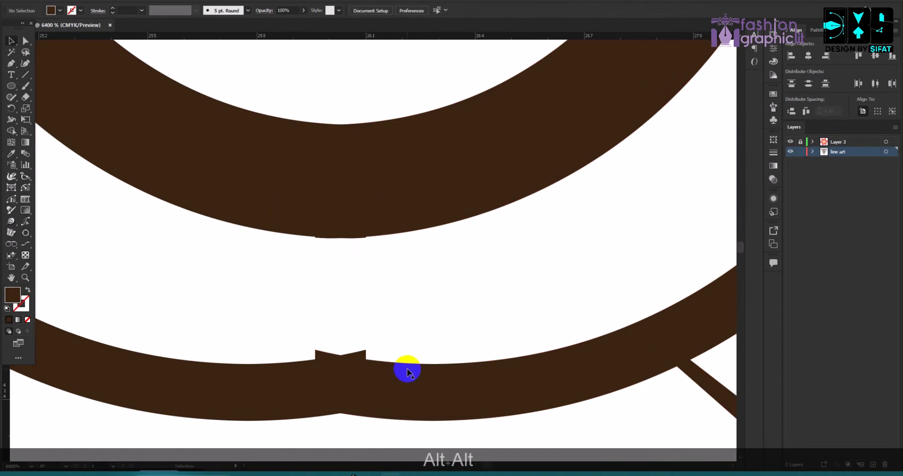
Move the mirrored half farther over the original to round out the outer ring's base, and check the whole motif
scroll(412, 376, down, 2)
scroll(380, 266, down, 2)
scroll(420, 297, up, 1)
drag(458, 290, 357, 274)
scroll(397, 241, down, 4)
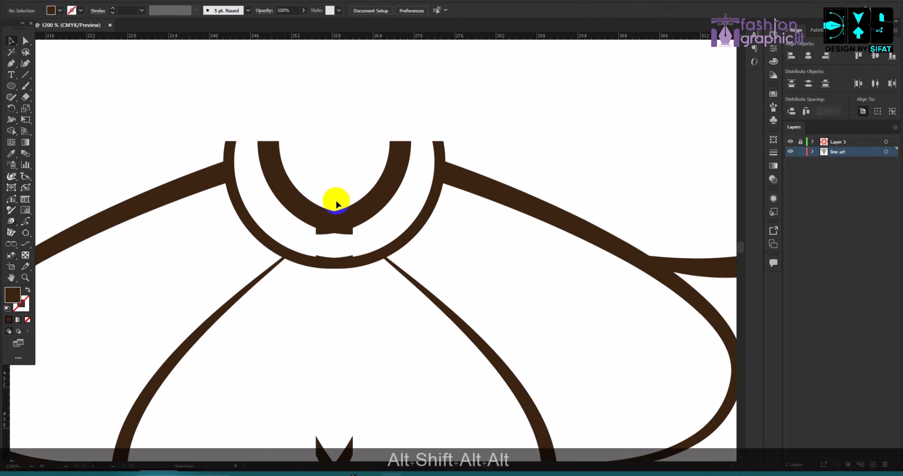
scroll(359, 177, down, 4)
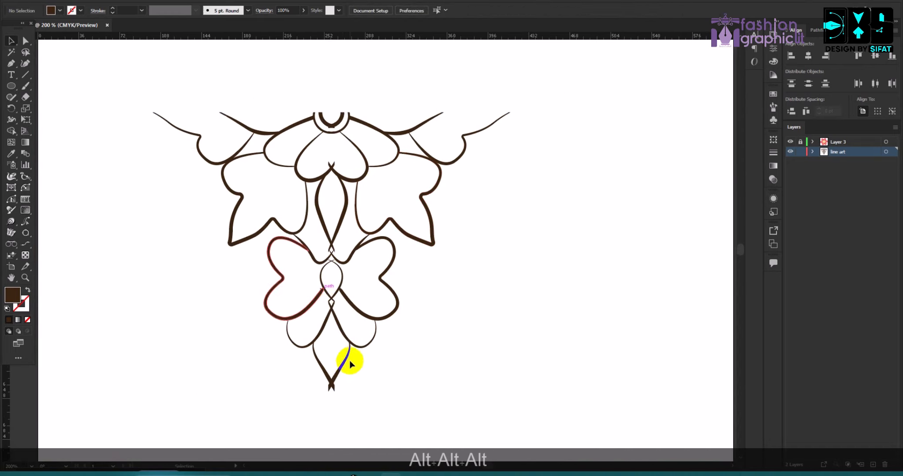
Select both halves of the motif and remove the crossed line ends below its lowest tip with the Shape Builder tool
scroll(335, 388, up, 2)
scroll(326, 169, up, 5)
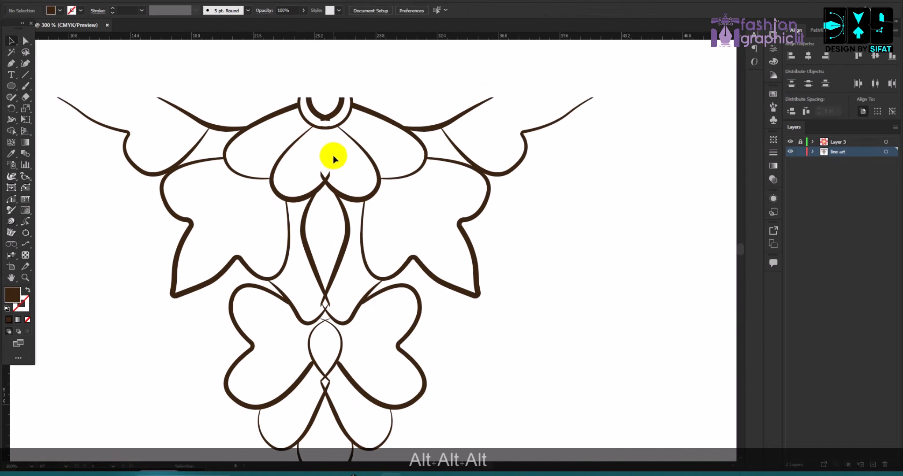
scroll(326, 146, down, 3)
drag(273, 84, 439, 411)
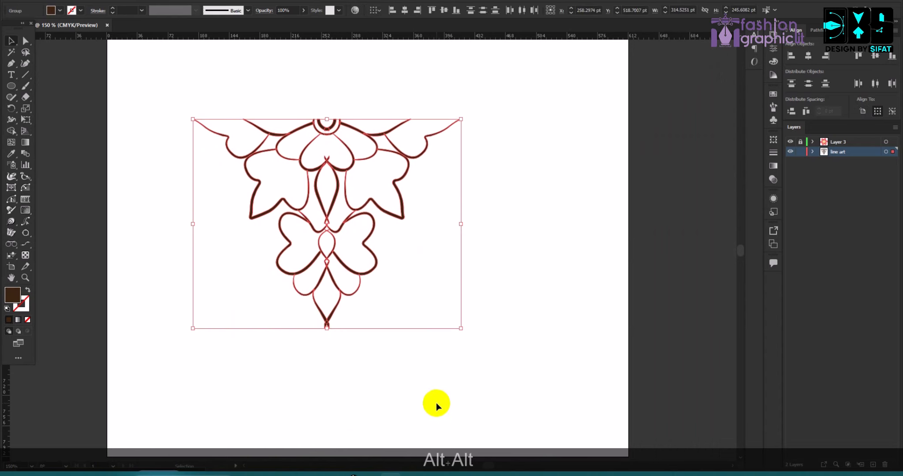
key(shift+m)
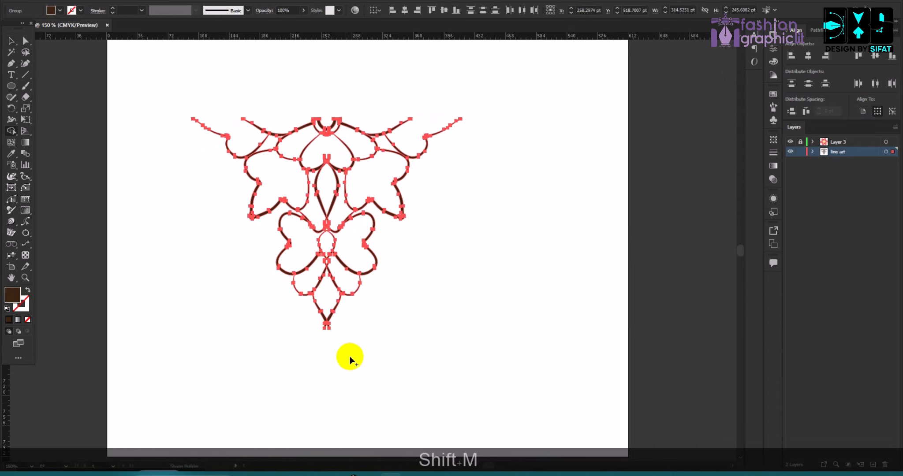
scroll(349, 356, up, 8)
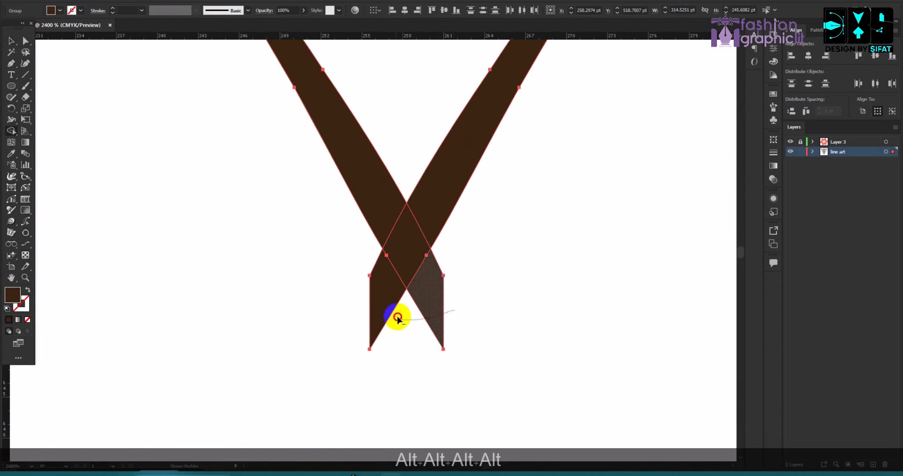
drag(397, 318, 375, 311)
Trim the protruding corner pieces at the sides of the small diamond below the central teardrop
scroll(381, 315, up, 3)
scroll(386, 306, down, 4)
scroll(388, 303, up, 4)
scroll(383, 209, up, 5)
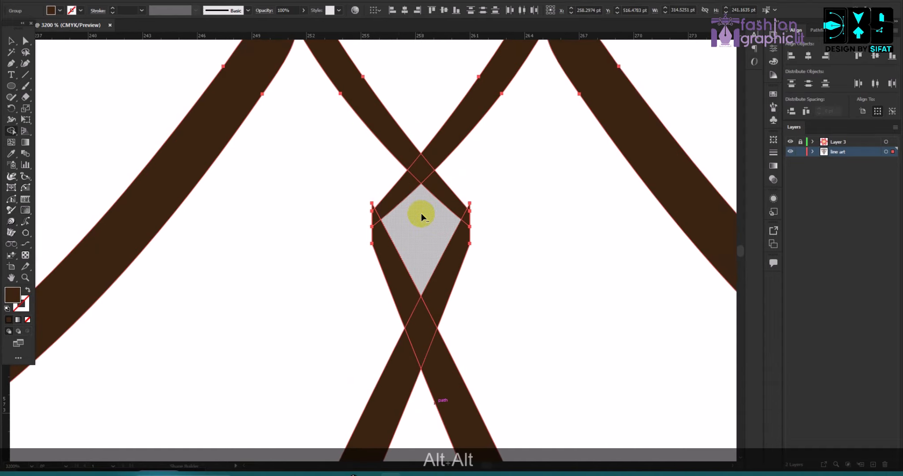
scroll(470, 210, up, 2)
scroll(403, 236, down, 3)
scroll(474, 217, up, 3)
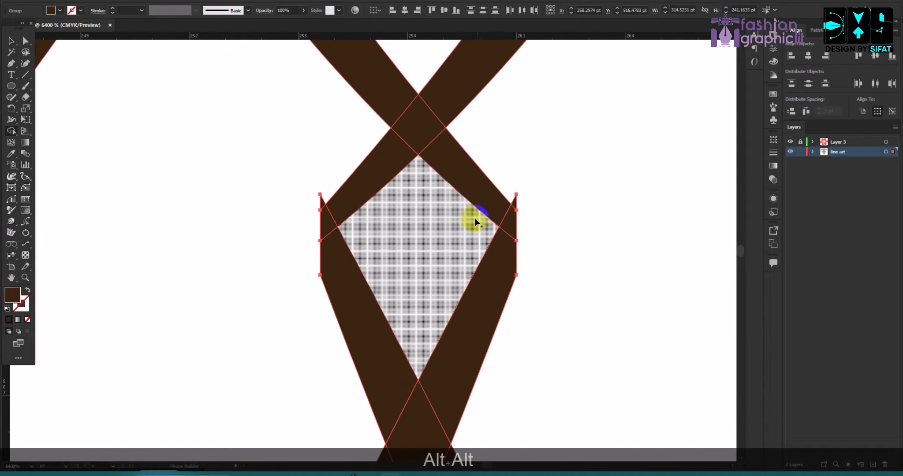
scroll(516, 203, up, 2)
alt+click(551, 255)
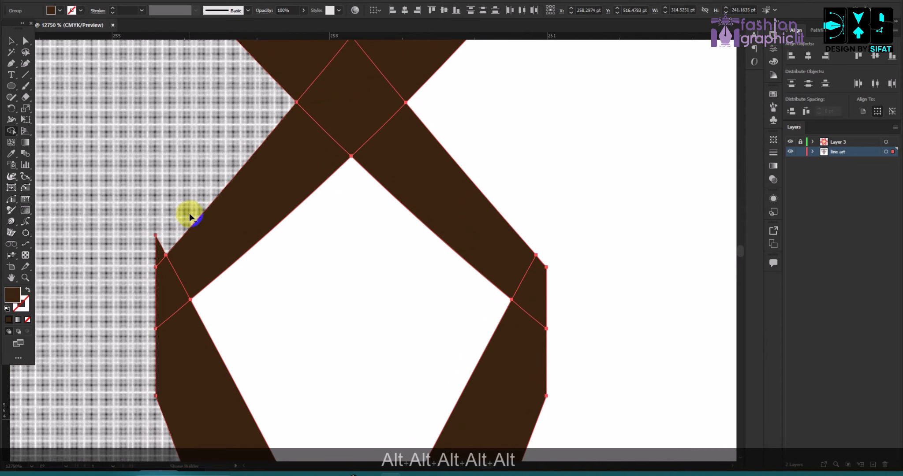
Remove the two thin crossed line ends above the central teardrop
scroll(157, 250, down, 7)
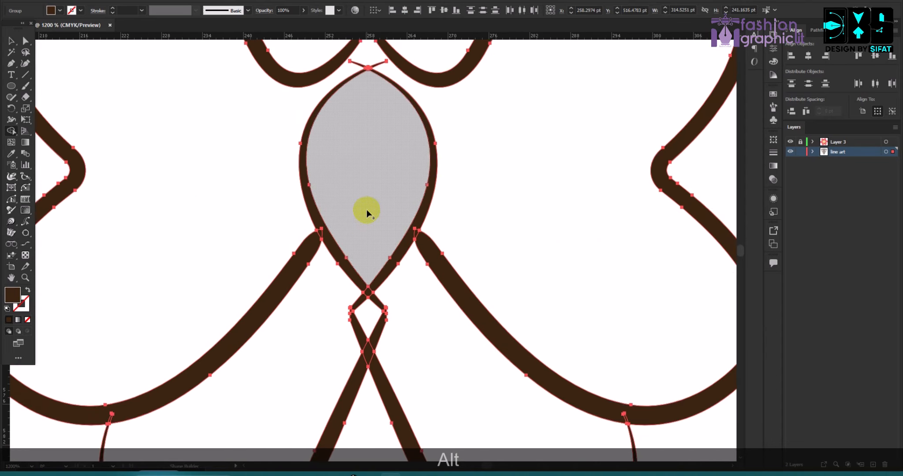
scroll(368, 139, up, 3)
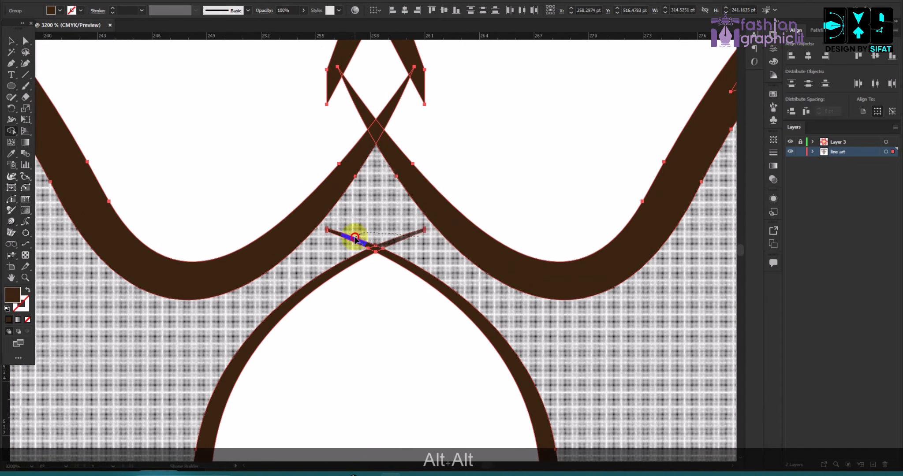
alt+click(355, 238)
Cut away the crossed line ends below the long central petal so it finishes in a single point
scroll(375, 208, up, 3)
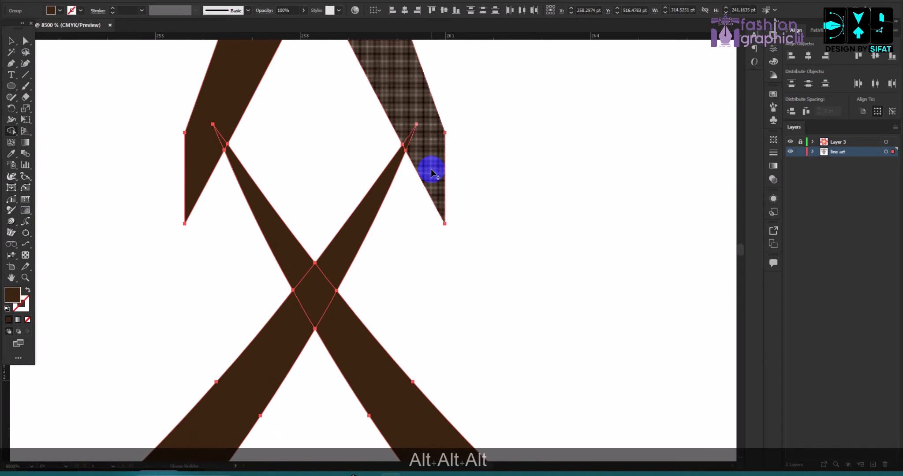
scroll(431, 168, up, 4)
scroll(305, 245, down, 2)
scroll(327, 262, up, 2)
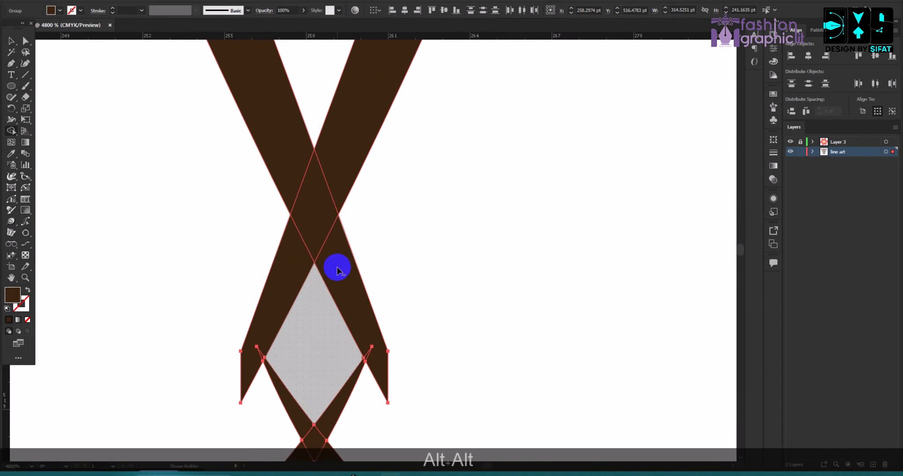
scroll(337, 266, down, 3)
scroll(342, 275, up, 1)
alt+click(341, 263)
alt+click(298, 262)
scroll(316, 268, down, 4)
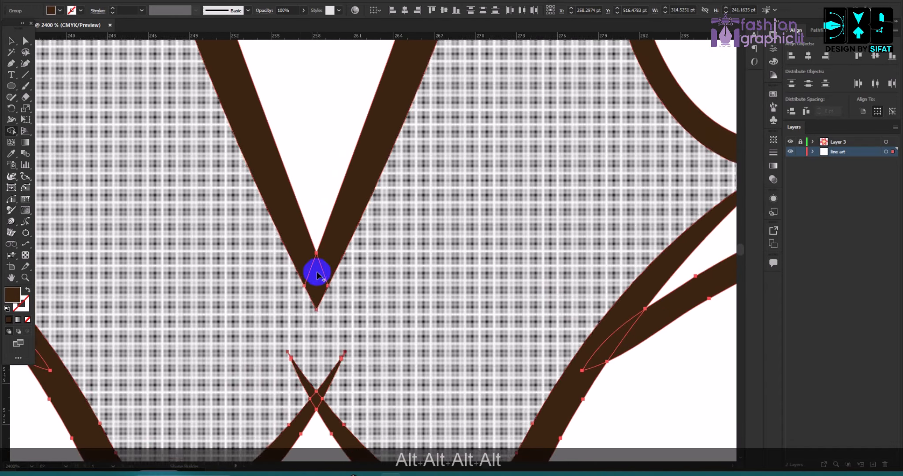
Remove the two crossed tips sticking up from the notch of the central heart
scroll(361, 266, up, 1)
scroll(326, 155, up, 4)
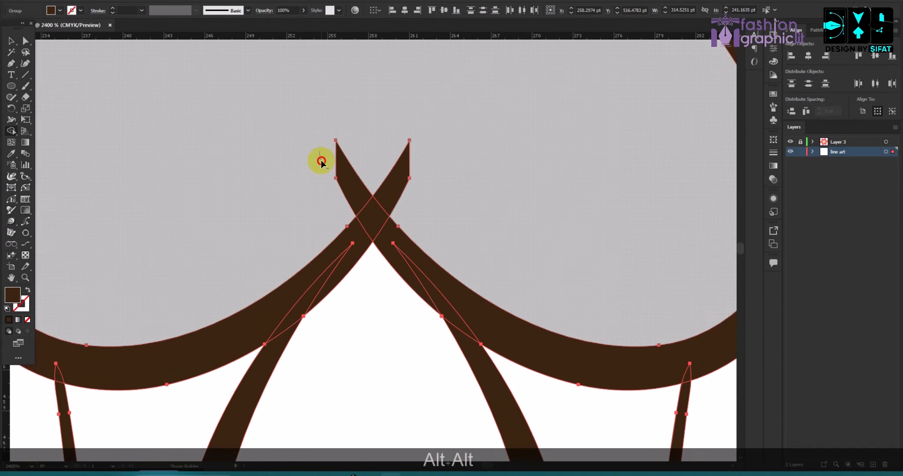
drag(407, 188, 410, 189)
Trim the excess corners and slivers at the seam of the inner and outer rings
scroll(408, 190, down, 5)
scroll(399, 195, up, 2)
scroll(396, 170, up, 4)
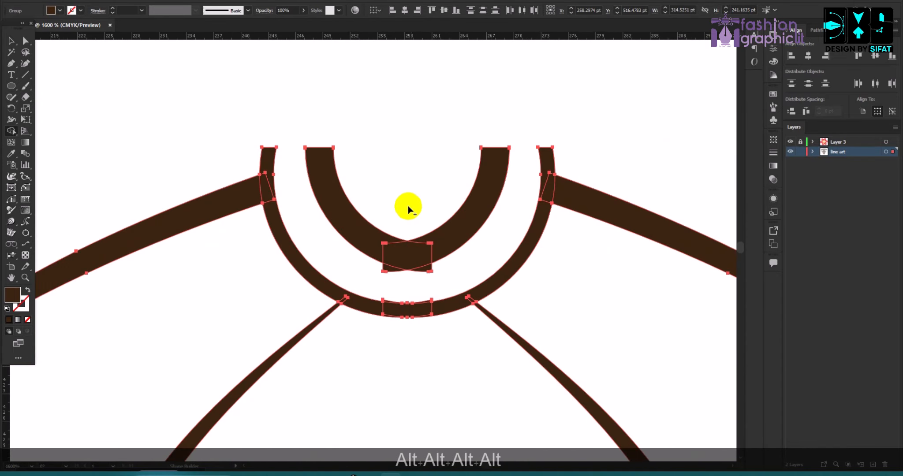
scroll(419, 235, up, 3)
alt+click(445, 336)
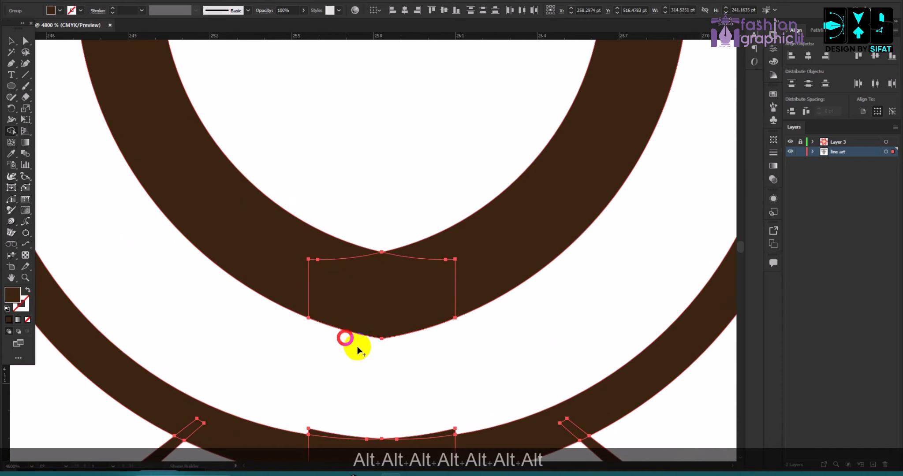
scroll(403, 304, down, 3)
scroll(461, 258, up, 3)
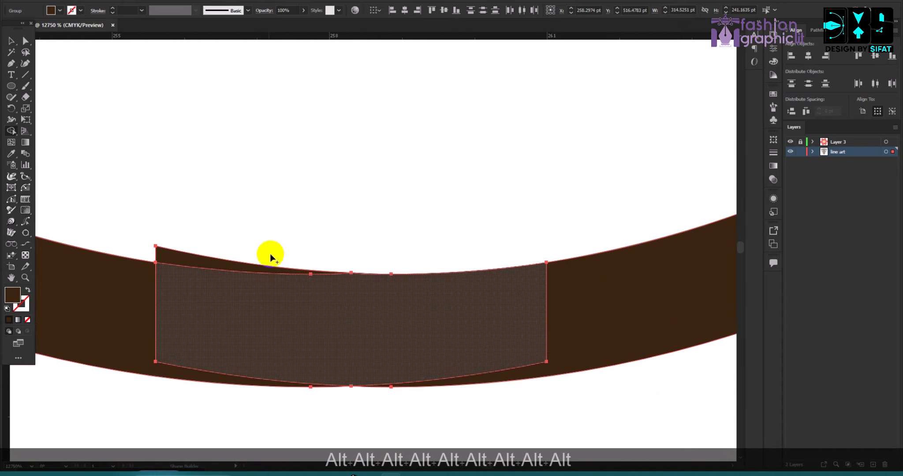
alt+click(216, 258)
scroll(346, 230, down, 8)
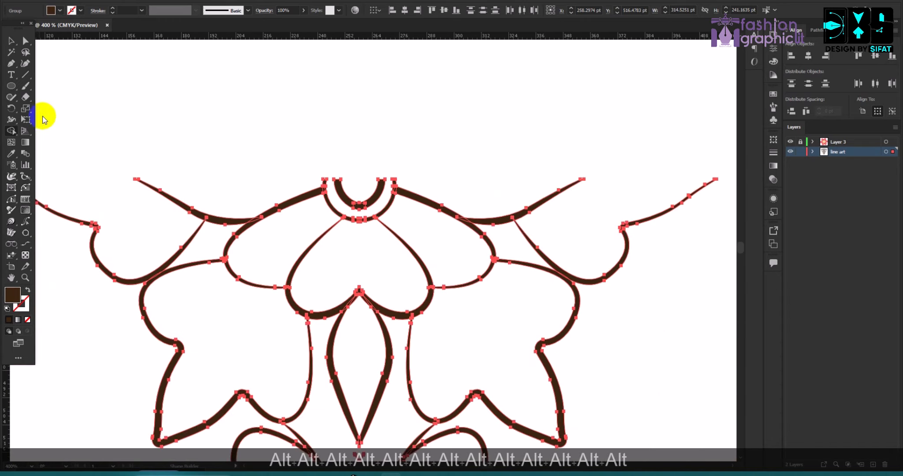
Group the cleaned motif, scale it down to about 221 pt wide and place it near the artboard's centre
click(4, 40)
scroll(421, 191, down, 4)
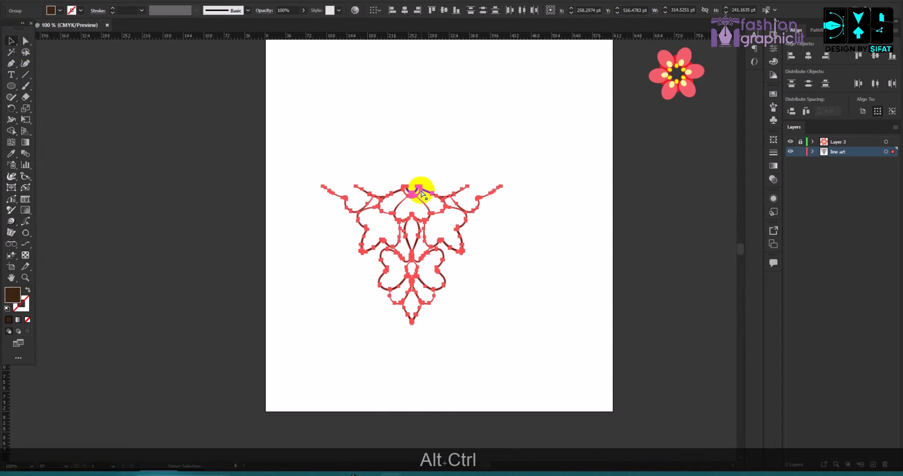
key(ctrl+g)
drag(411, 186, 461, 232)
scroll(467, 224, up, 2)
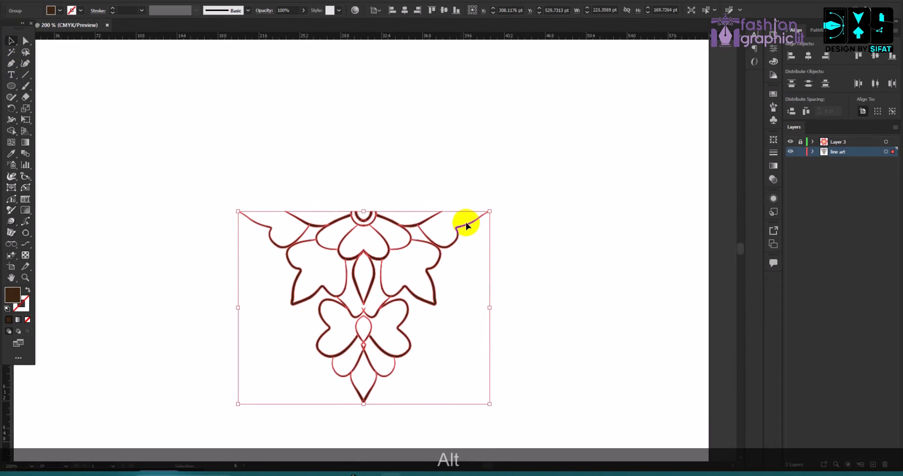
Create a reflected copy of the motif group across the horizontal axis
right_click(430, 226)
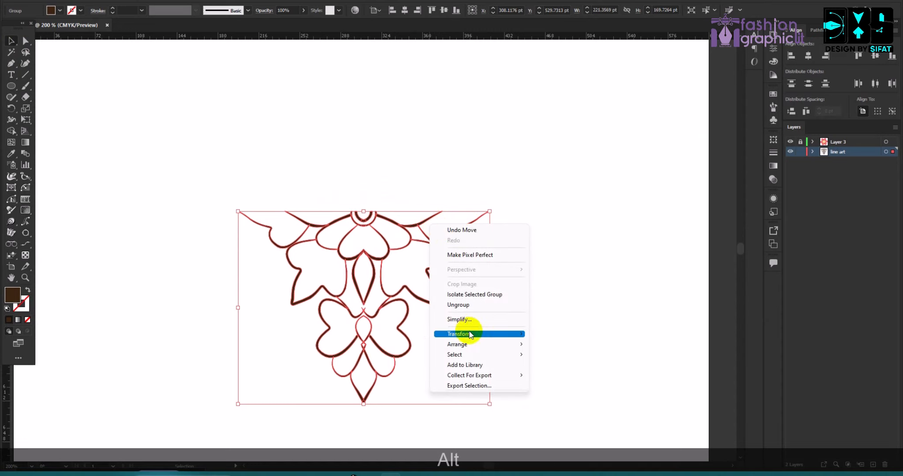
mouse_move(470, 334)
click(575, 369)
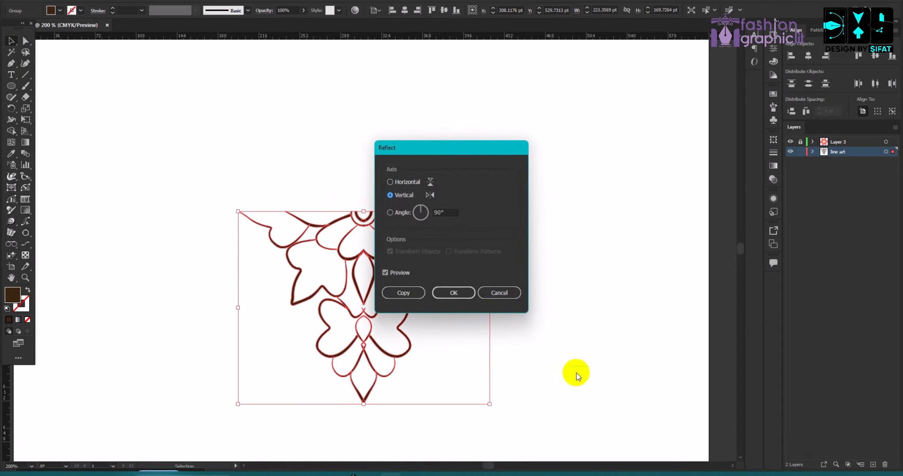
drag(451, 166, 640, 134)
click(594, 163)
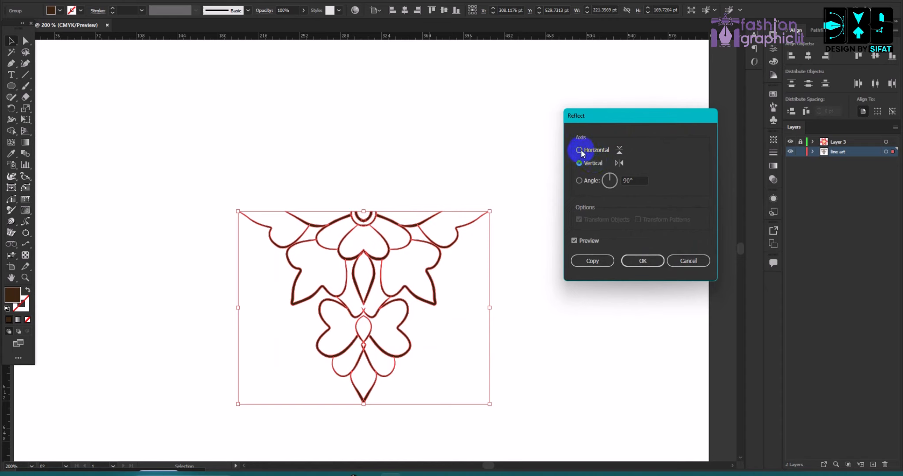
click(580, 150)
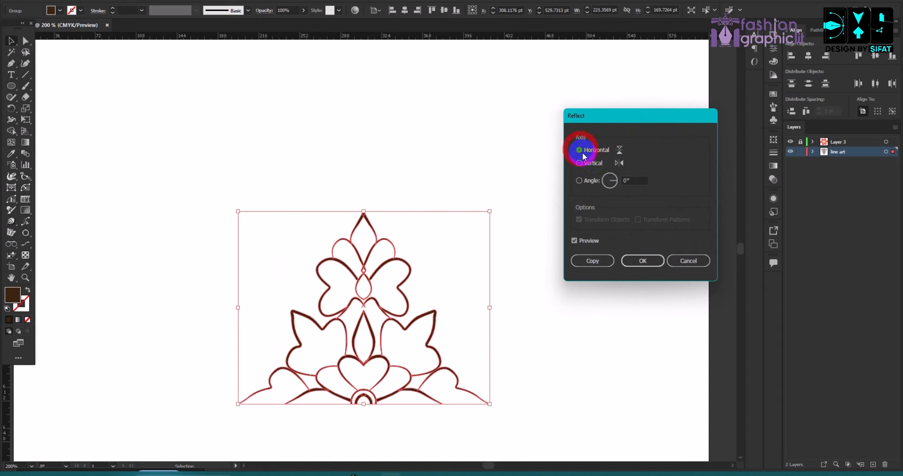
click(593, 261)
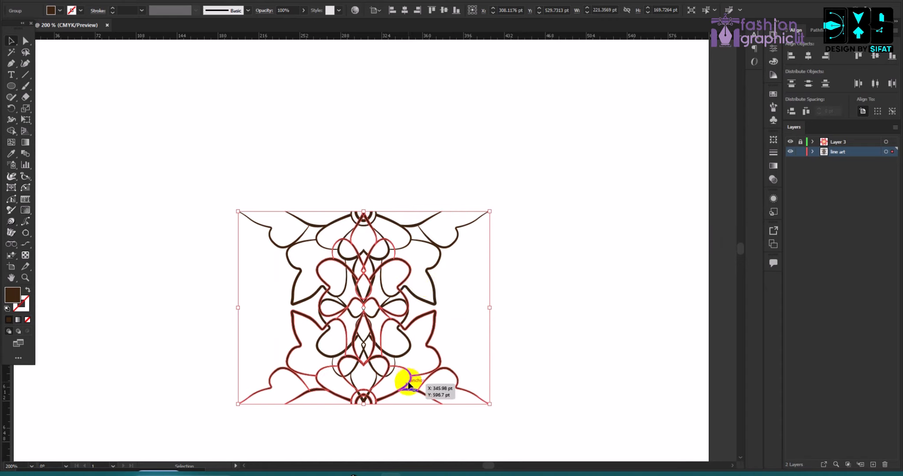
Move the reflected copy above the original and distribute them vertically with 0 pt spacing, using the original as key object
drag(408, 384, 409, 184)
scroll(371, 211, up, 3)
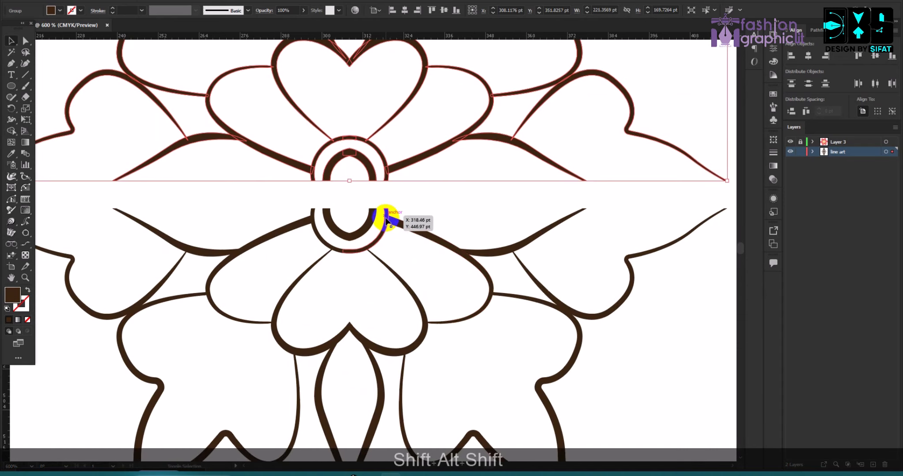
shift+click(386, 220)
click(380, 219)
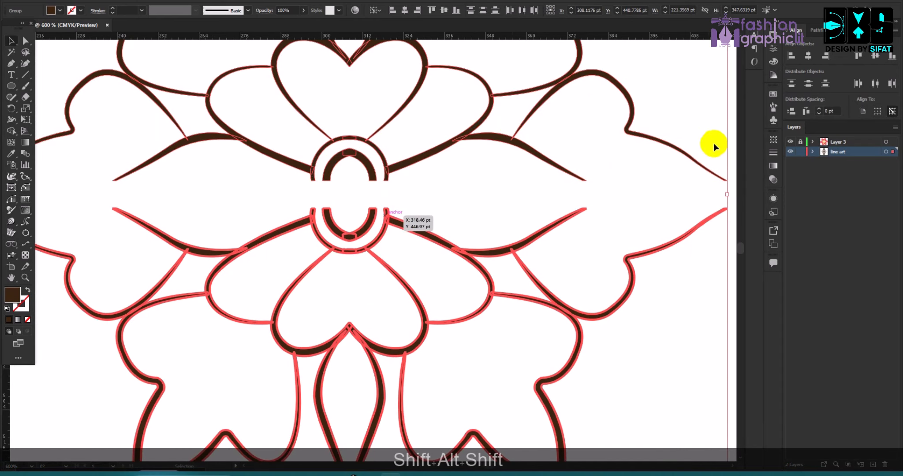
click(792, 113)
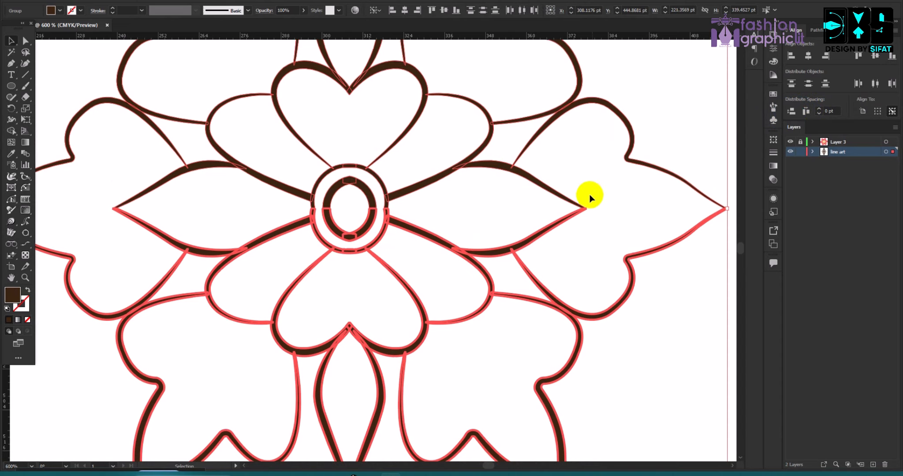
Examine the seam between the upper and lower halves at the central rings, and check the whole motif
click(482, 209)
scroll(350, 203, up, 3)
scroll(466, 206, up, 2)
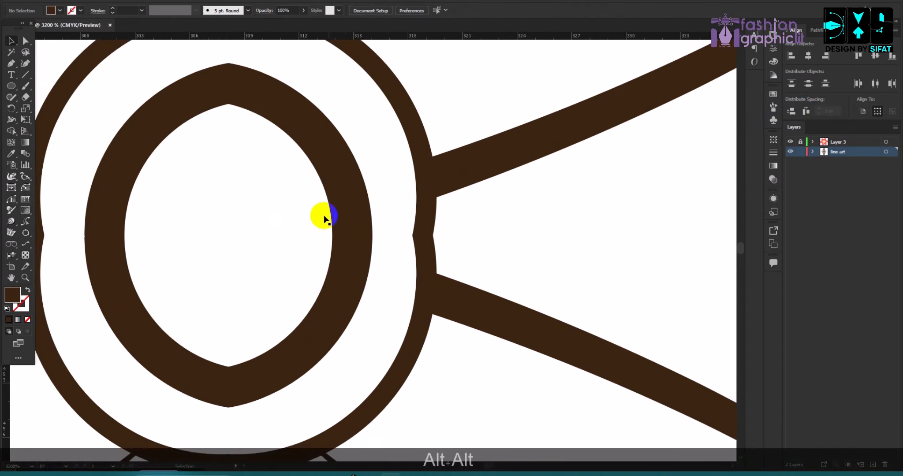
scroll(400, 203, down, 3)
scroll(339, 201, down, 7)
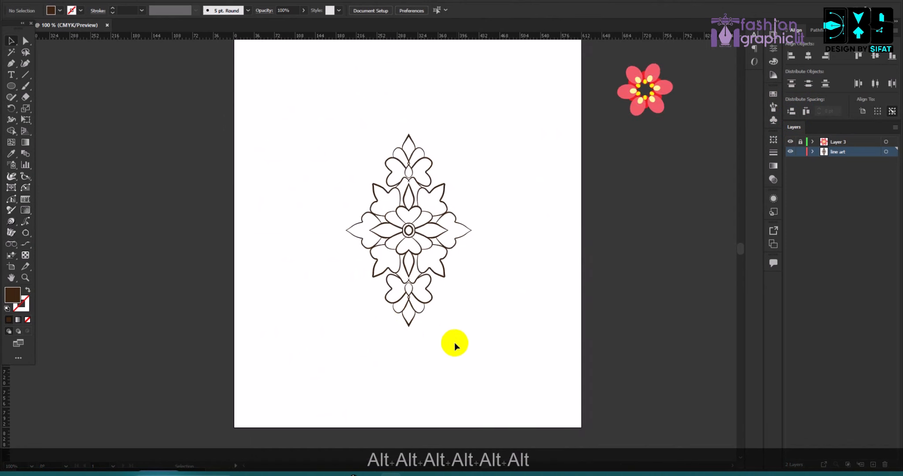
drag(479, 375, 299, 122)
drag(392, 173, 516, 311)
scroll(436, 316, up, 3)
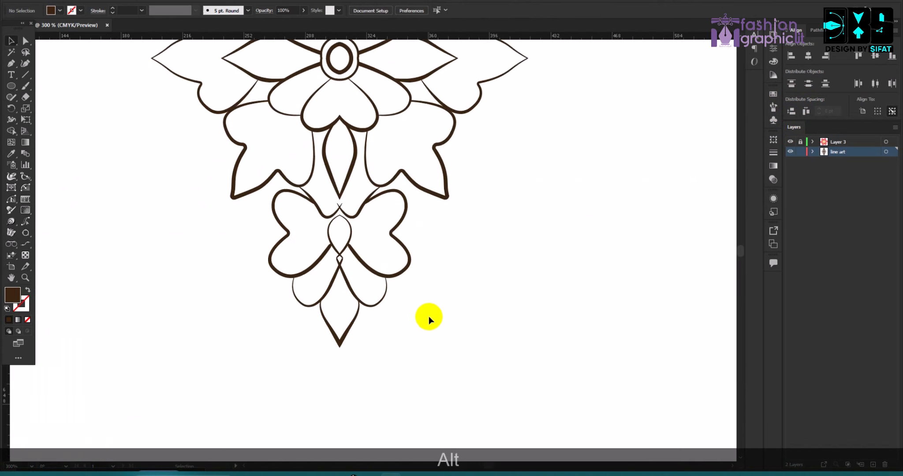
scroll(422, 303, up, 5)
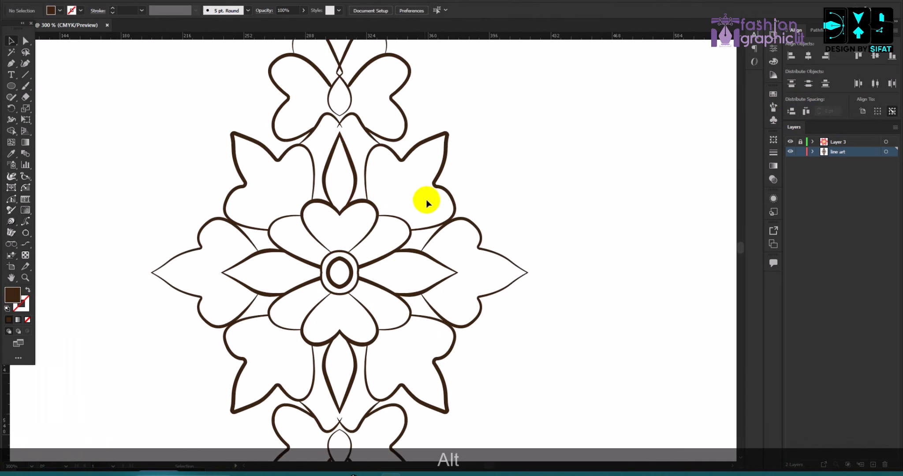
Trim the crossing line ends below the lower petal's tip in the motif's lower half with Shape Builder
scroll(385, 294, down, 5)
scroll(336, 319, up, 6)
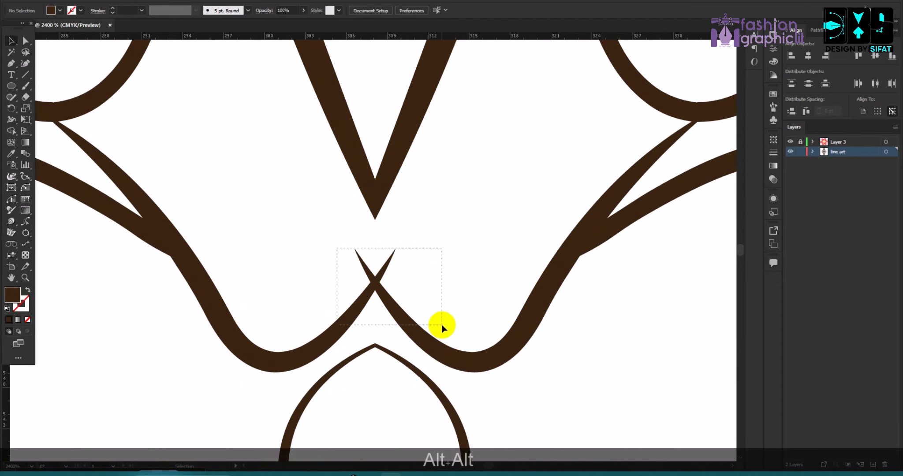
drag(442, 325, 441, 324)
key(shift+m)
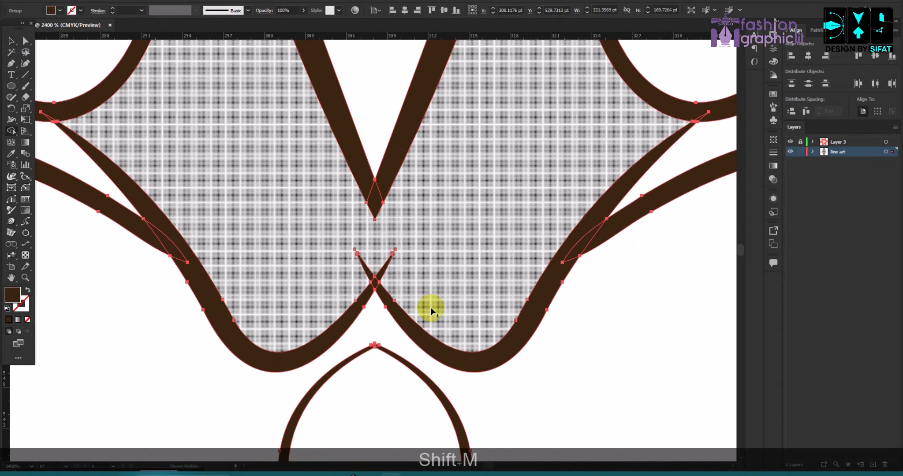
scroll(430, 307, up, 2)
drag(393, 251, 307, 221)
Remove the two leftover slivers beside the trimmed point in the motif's lower half
scroll(403, 304, down, 5)
scroll(402, 353, up, 3)
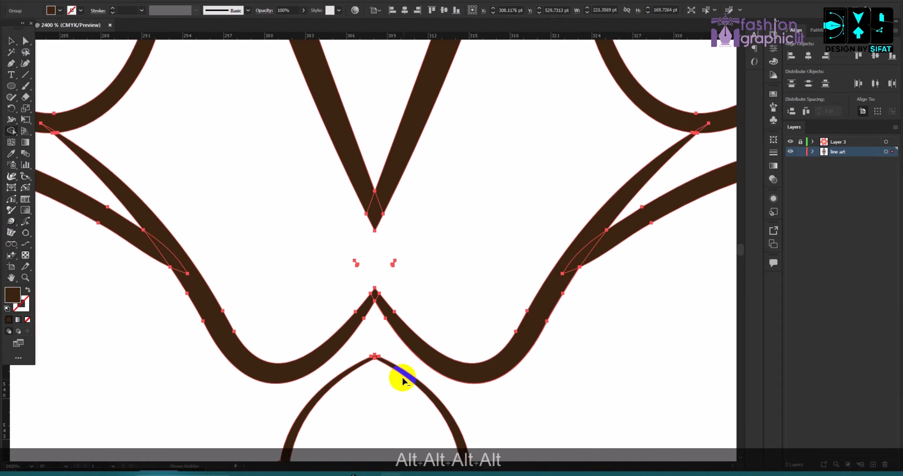
scroll(413, 377, down, 3)
scroll(408, 190, up, 3)
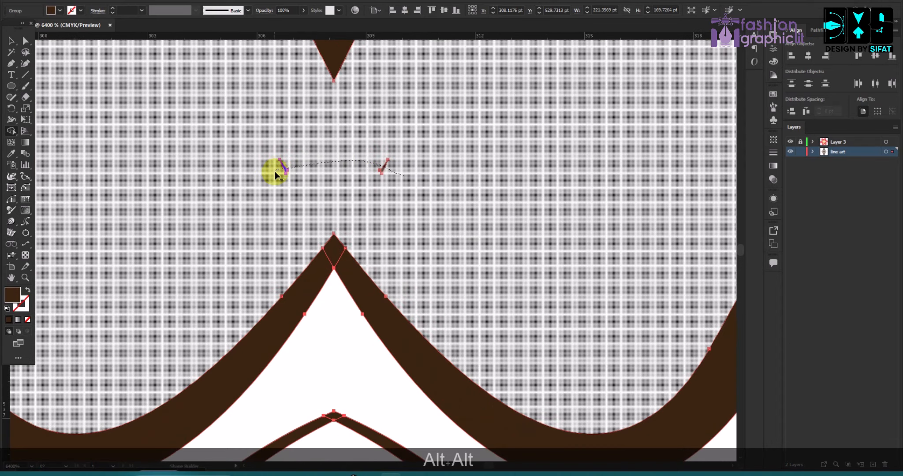
drag(275, 175, 276, 176)
scroll(386, 199, down, 10)
click(11, 39)
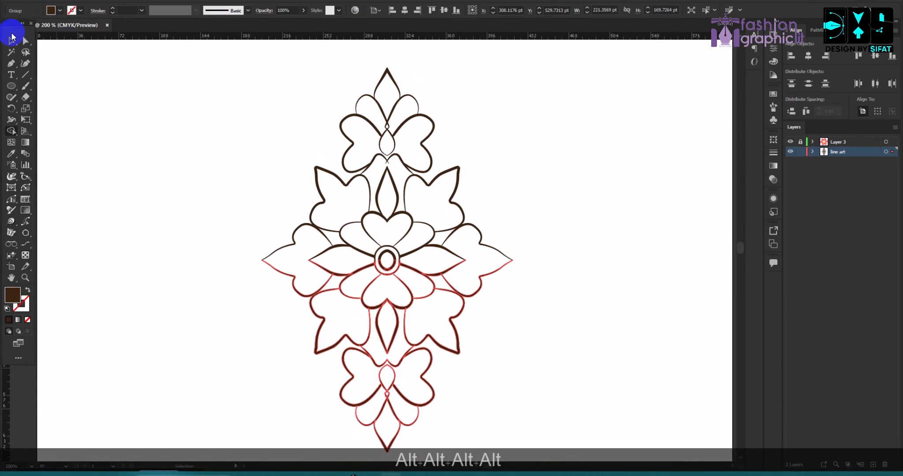
Trim the crossing line ends above the upper petal's tip in the motif's upper half, including their leftover slivers, with Shape Builder
scroll(399, 192, up, 7)
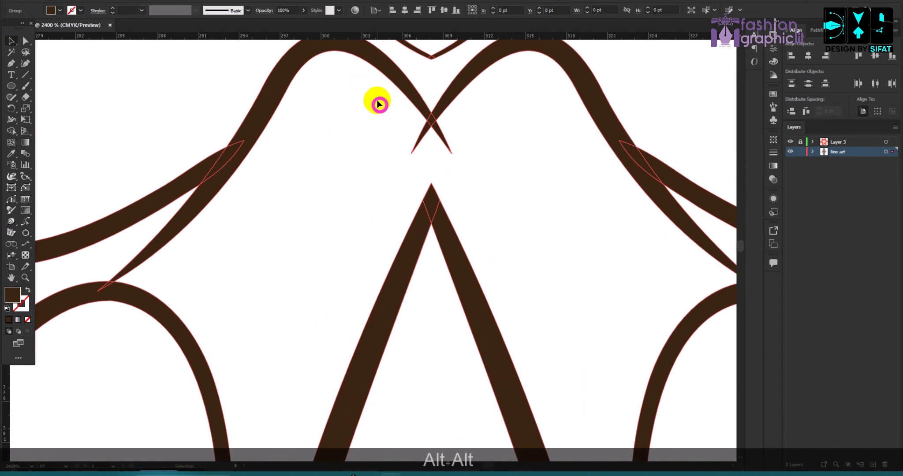
key(shift+m)
scroll(388, 103, up, 2)
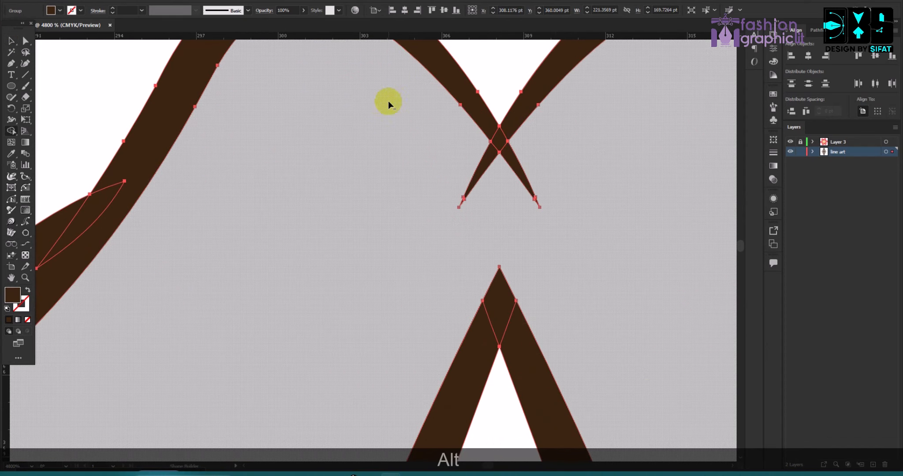
drag(556, 168, 444, 179)
scroll(441, 198, up, 2)
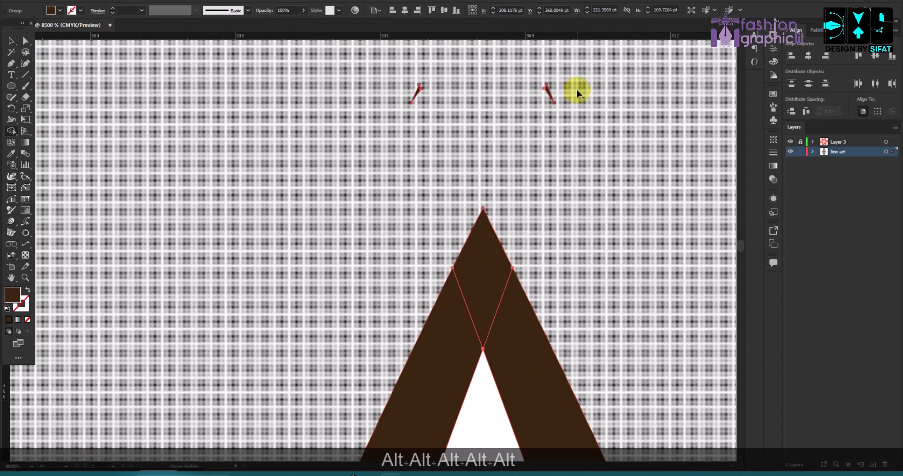
alt+click(435, 94)
scroll(363, 137, down, 10)
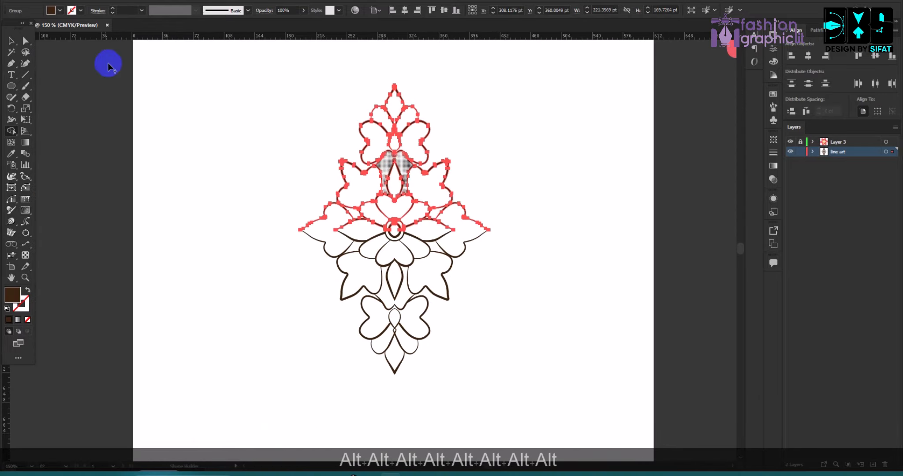
Group the upper and lower halves into one complete motif
click(11, 41)
drag(187, 60, 543, 424)
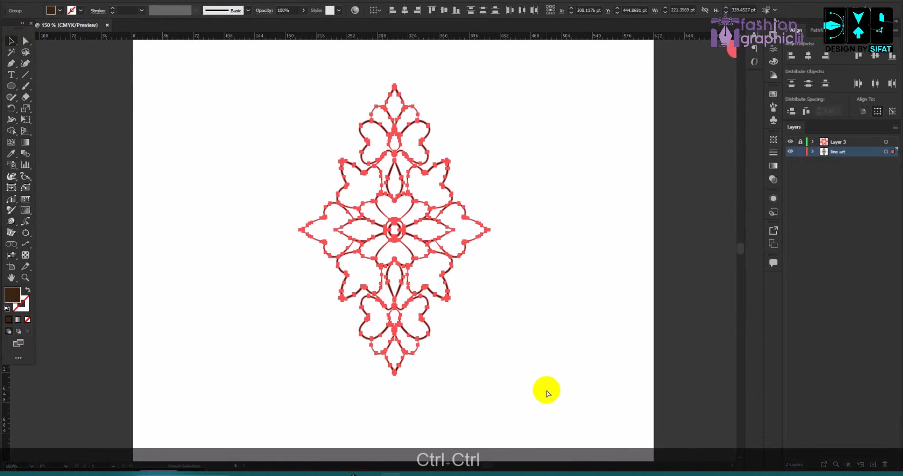
key(ctrl+g)
click(541, 311)
click(409, 196)
scroll(404, 196, down, 3)
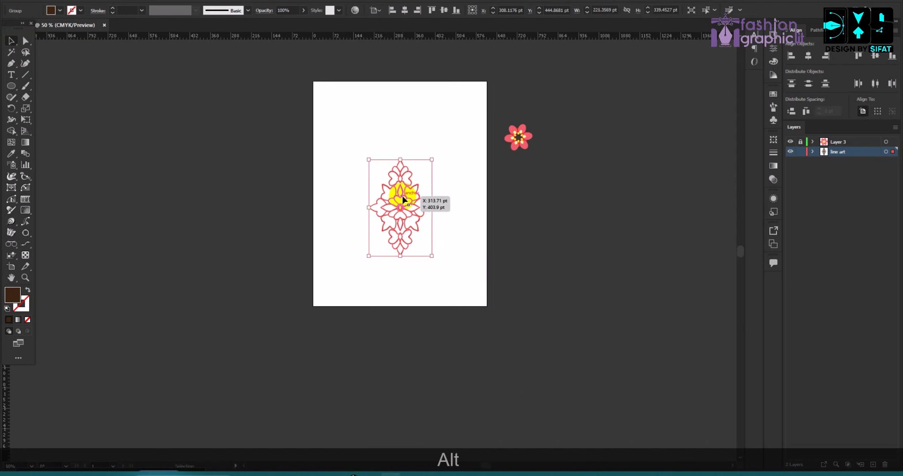
drag(402, 197, 566, 183)
key(ctrl+z)
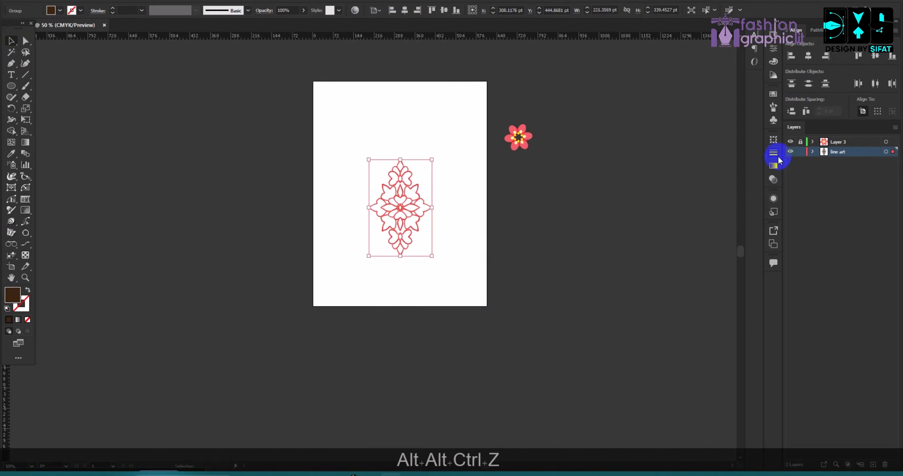
Try to paste a copy of the motif onto Layer 3, and delete the pasted object
key(ctrl+f)
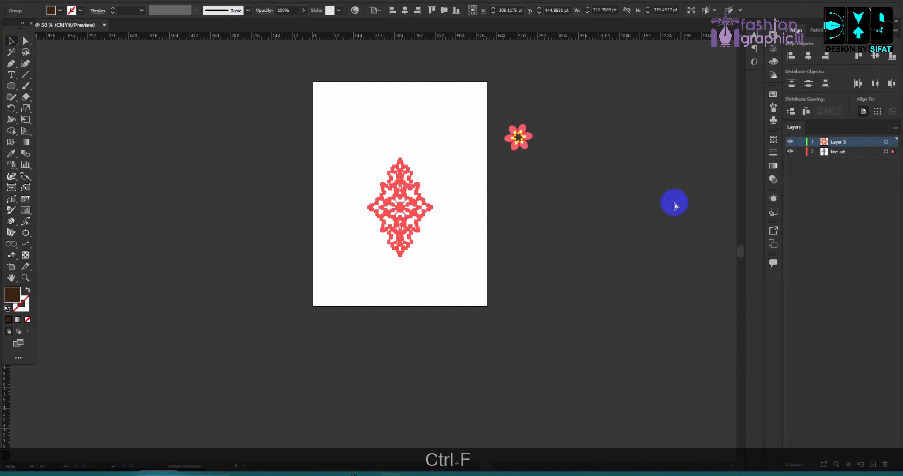
scroll(515, 155, up, 3)
click(725, 187)
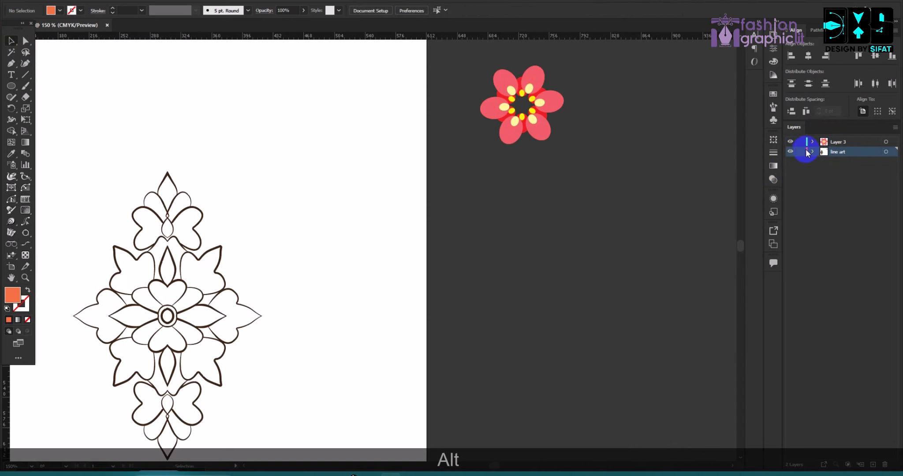
click(816, 142)
key(ctrl+v)
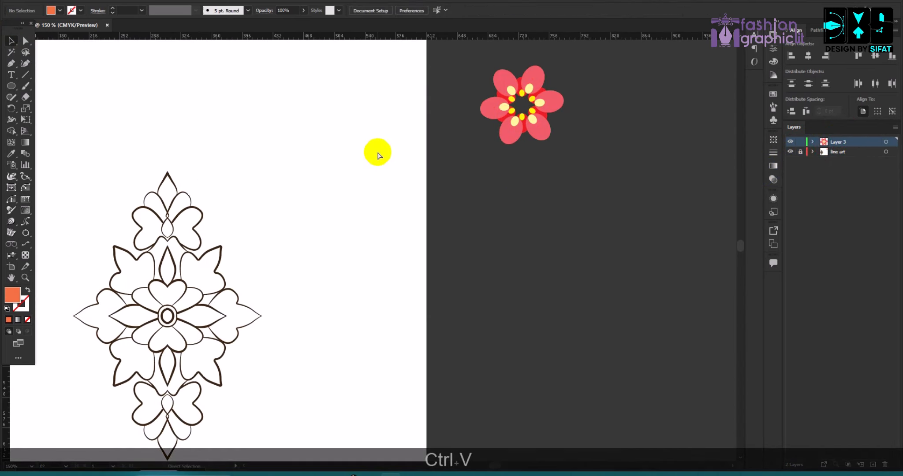
drag(339, 222, 540, 208)
key(BackSpace)
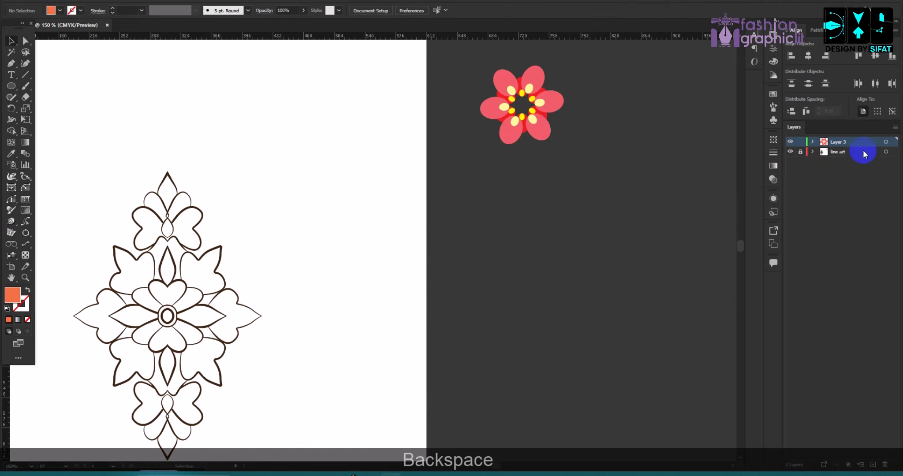
Copy the motif in place onto Layer 3 with the line art layer locked, and scale the copy down in the artboard's upper-right corner
click(199, 232)
key(ctrl+c)
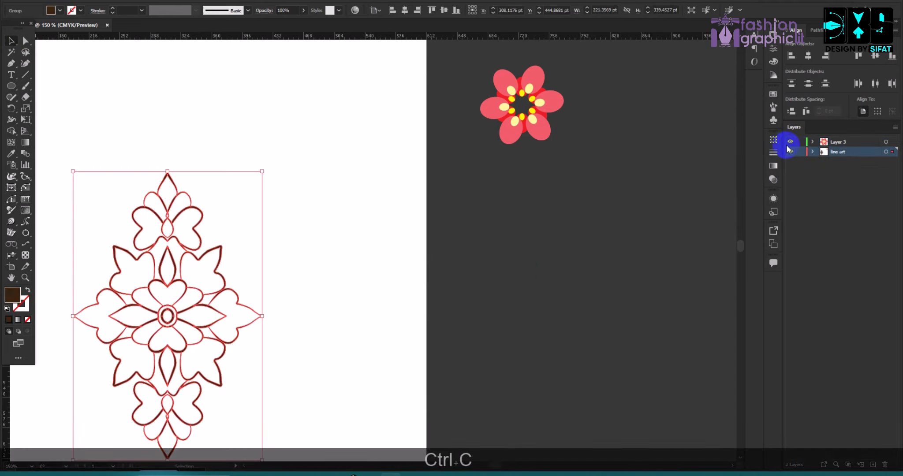
click(801, 152)
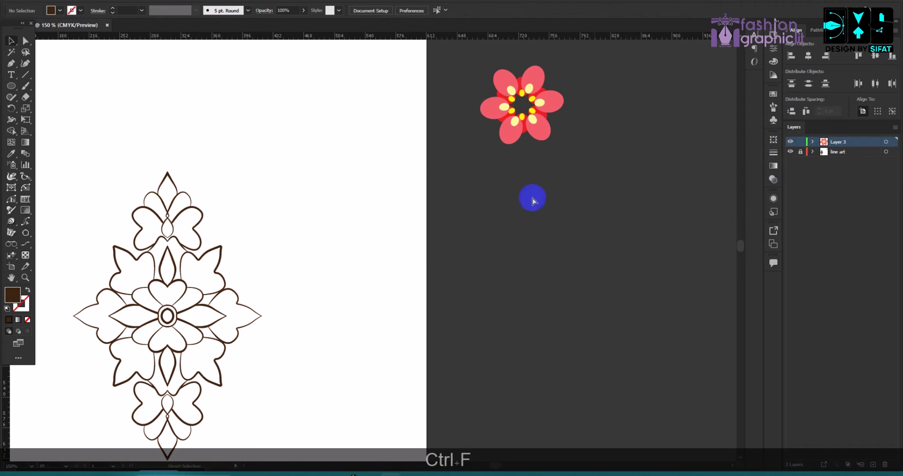
key(ctrl+f)
drag(202, 250, 381, 126)
scroll(379, 126, up, 4)
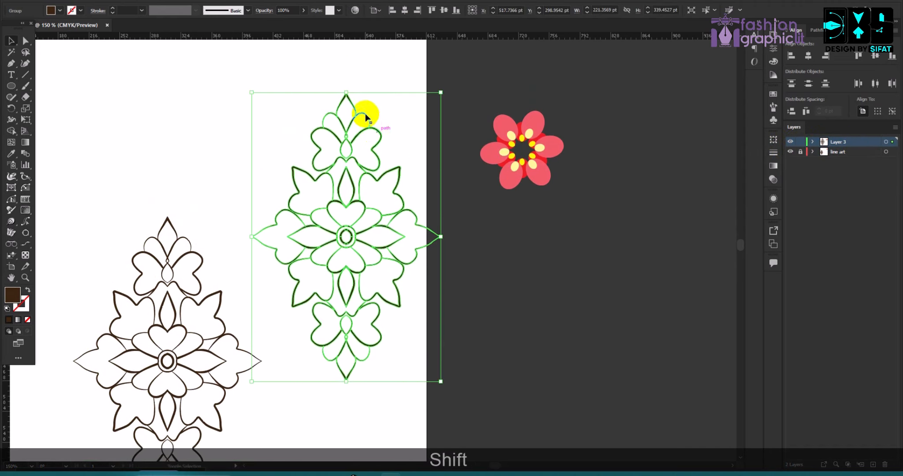
drag(346, 92, 397, 91)
Place a copy of the red flower on Layer 3 beside the small motif, and delete the original flower off the artboard
click(521, 175)
drag(549, 160, 324, 104)
click(531, 136)
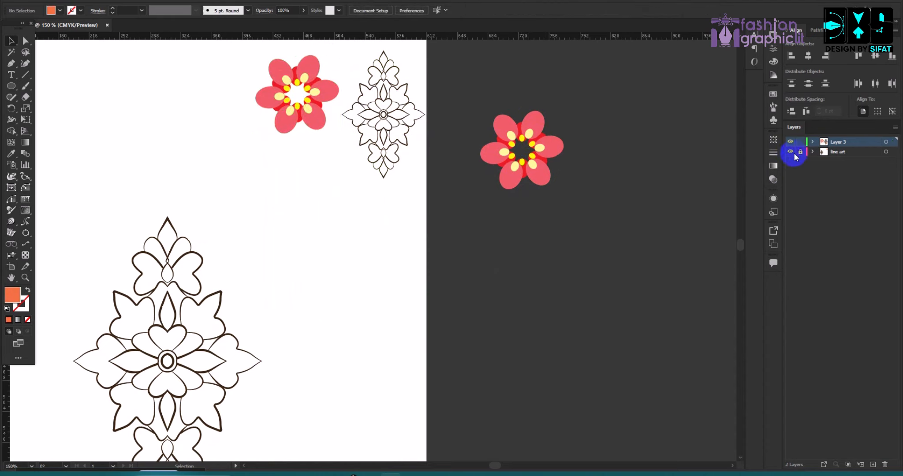
click(529, 146)
key(BackSpace)
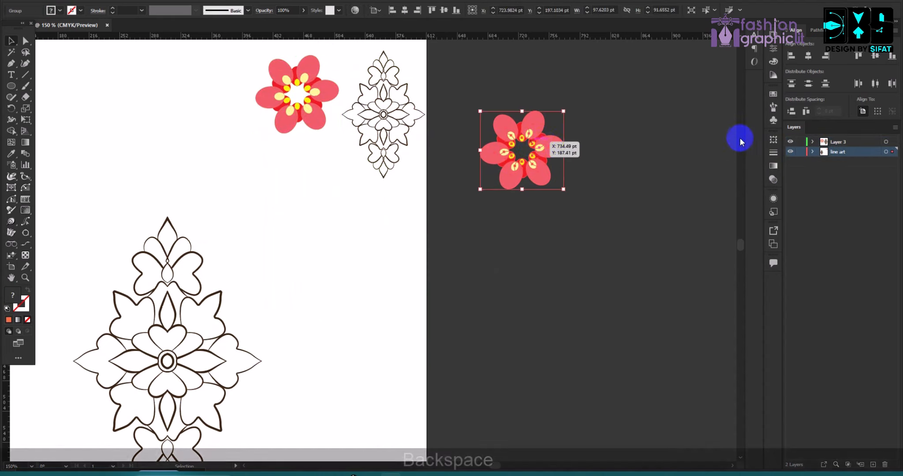
Group the large motif on the line art layer and centre it horizontally and vertically on the artboard
scroll(418, 196, down, 4)
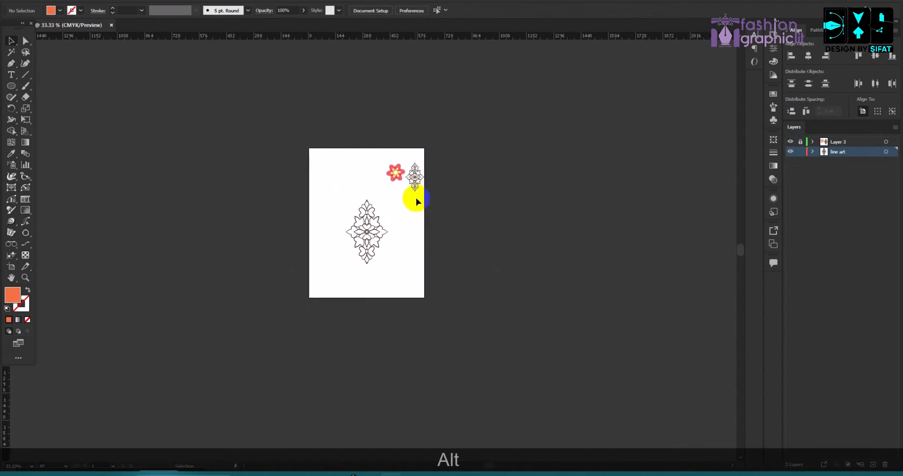
scroll(371, 215, up, 3)
drag(353, 191, 432, 359)
key(ctrl+g)
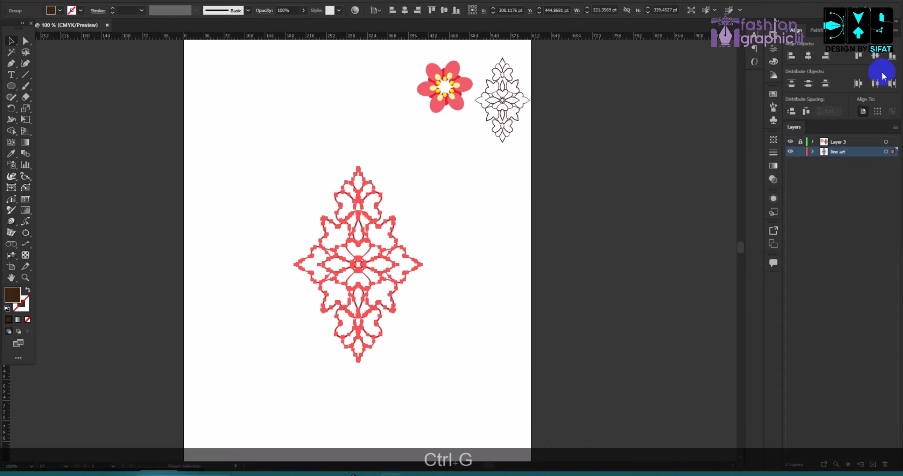
click(808, 56)
click(876, 56)
click(476, 243)
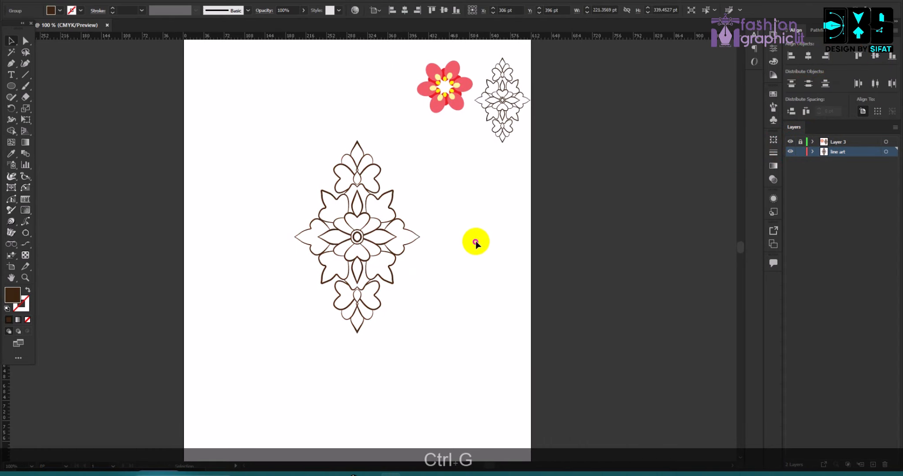
click(791, 152)
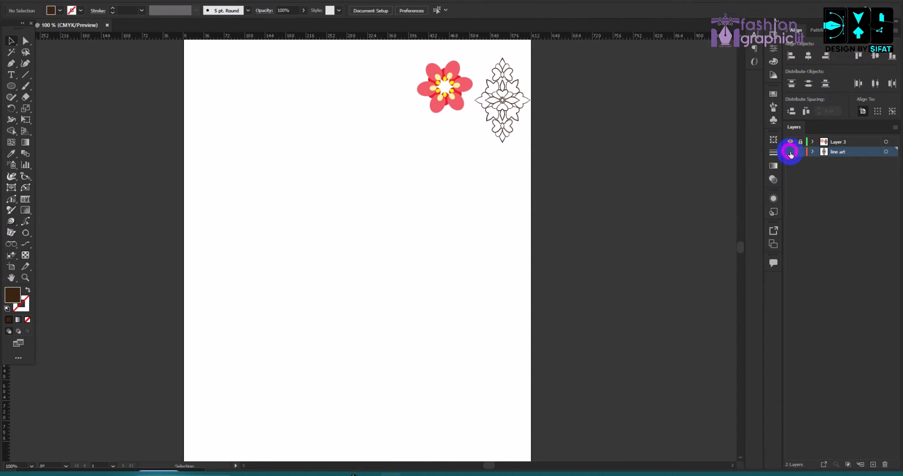
click(791, 152)
Prepare the Pen tool with a red fill and no stroke for the motif's topmost petal
scroll(374, 229, up, 1)
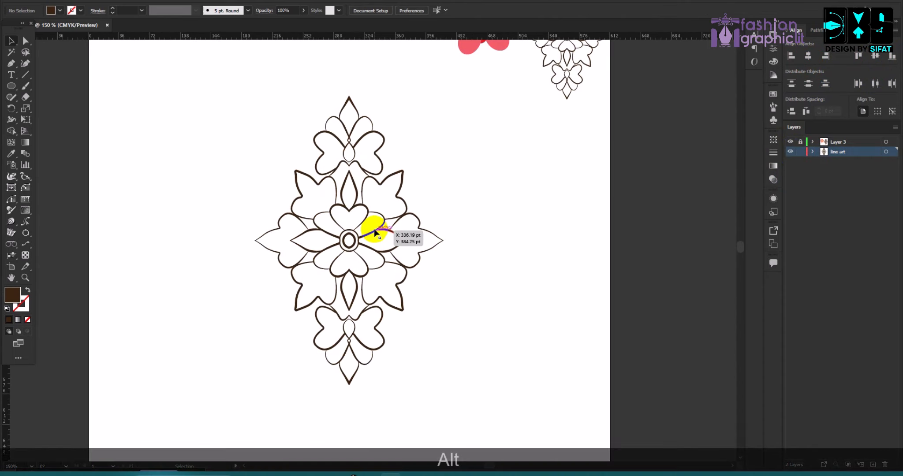
scroll(374, 159, up, 5)
scroll(317, 146, up, 2)
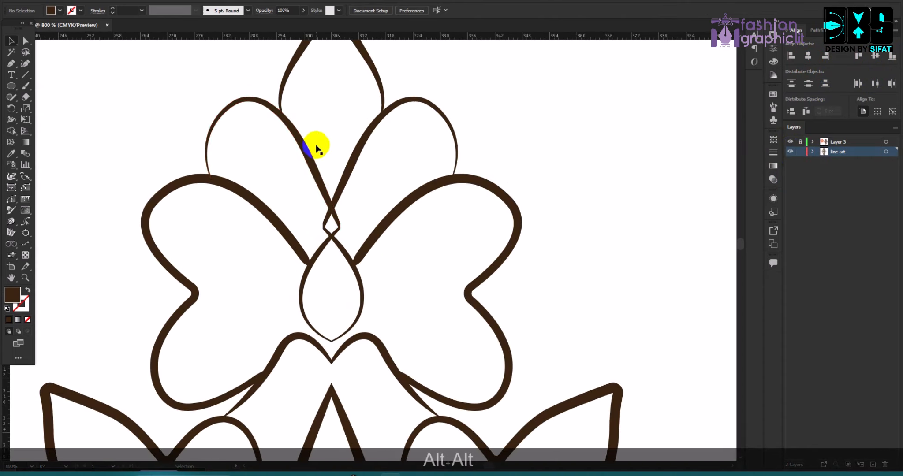
scroll(159, 151, up, 2)
click(12, 64)
click(50, 10)
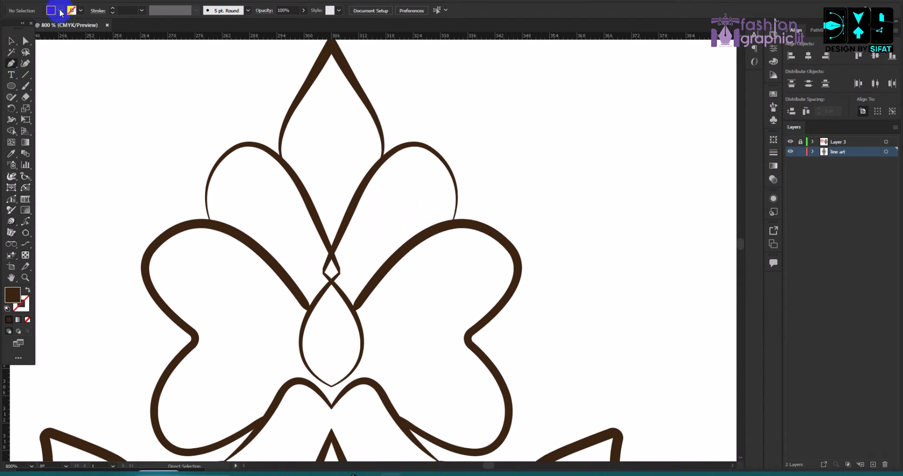
click(33, 27)
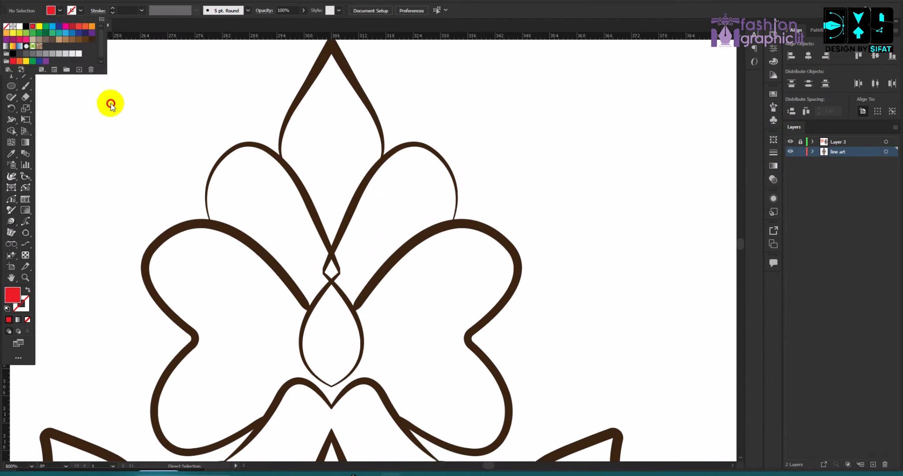
Start a red-filled path at the left base of the topmost petal and curve it up along the petal's outline
scroll(247, 145, up, 2)
scroll(274, 194, down, 2)
scroll(286, 216, up, 3)
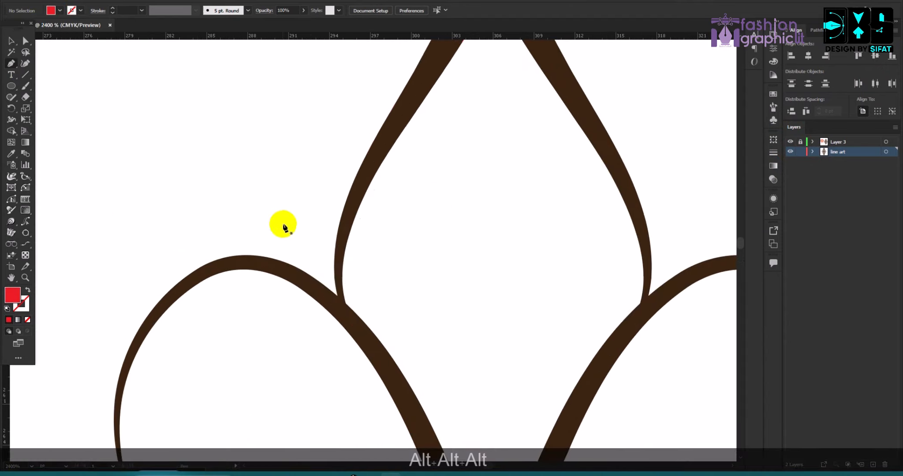
click(357, 325)
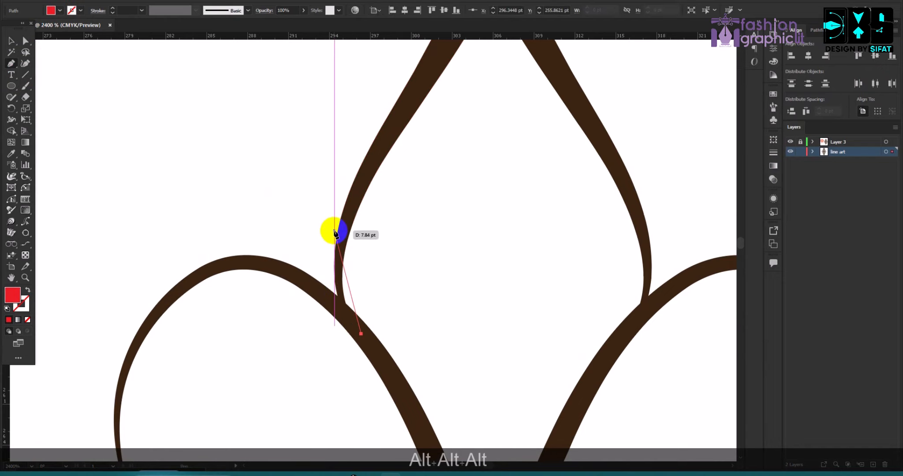
drag(345, 227, 368, 170)
scroll(428, 252, down, 3)
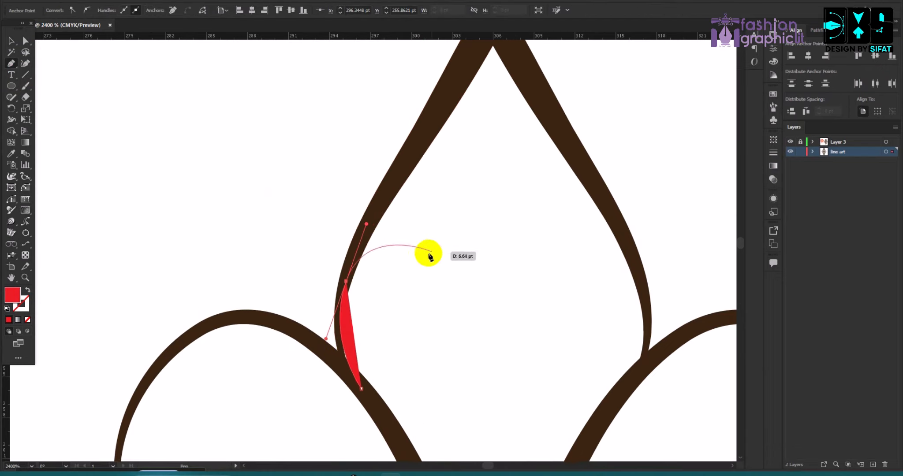
scroll(410, 163, up, 3)
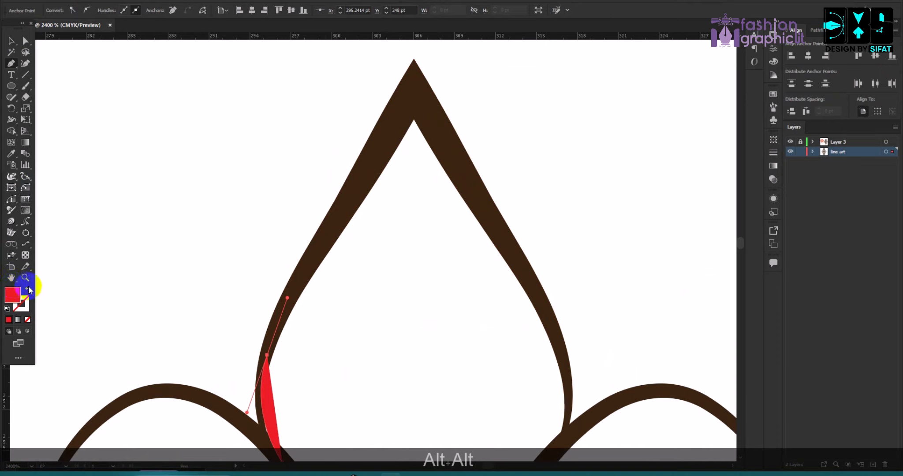
Continue the red-filled path up the topmost petal's left outline, over its tip and down its right side
scroll(375, 198, up, 4)
click(397, 176)
click(413, 140)
scroll(494, 238, down, 5)
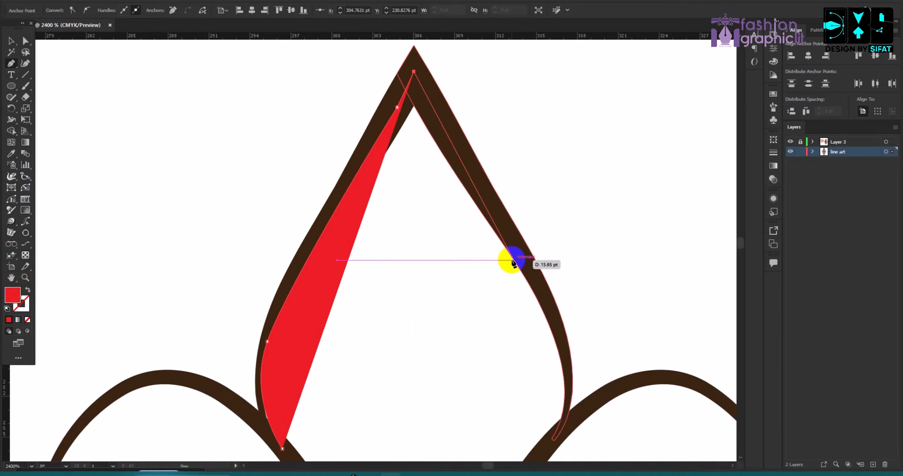
scroll(565, 332, down, 2)
drag(521, 260, 576, 328)
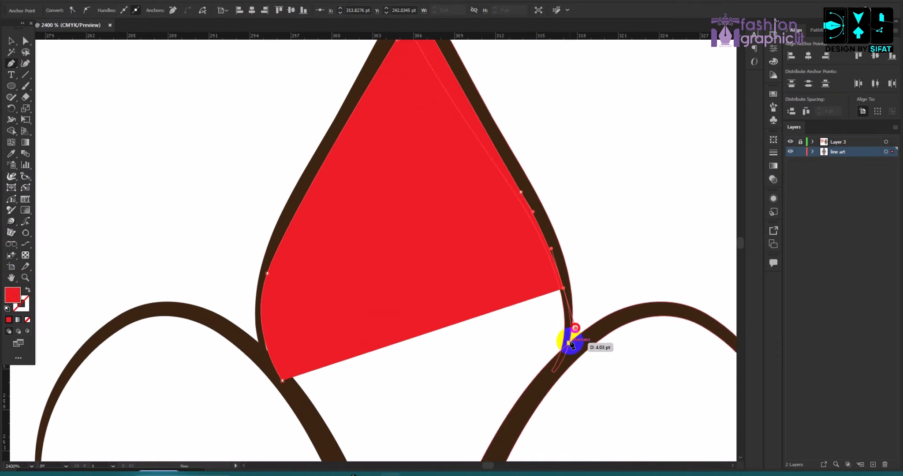
Carry the red-filled path down to the petal's lower crossing point and close it back up along the left outline
click(553, 376)
scroll(529, 388, down, 2)
click(482, 381)
scroll(459, 379, down, 4)
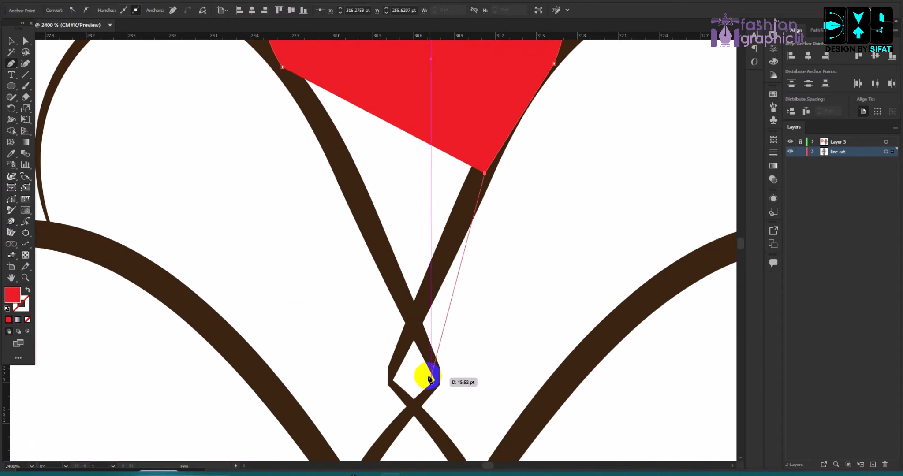
click(412, 322)
scroll(375, 287, up, 2)
click(325, 227)
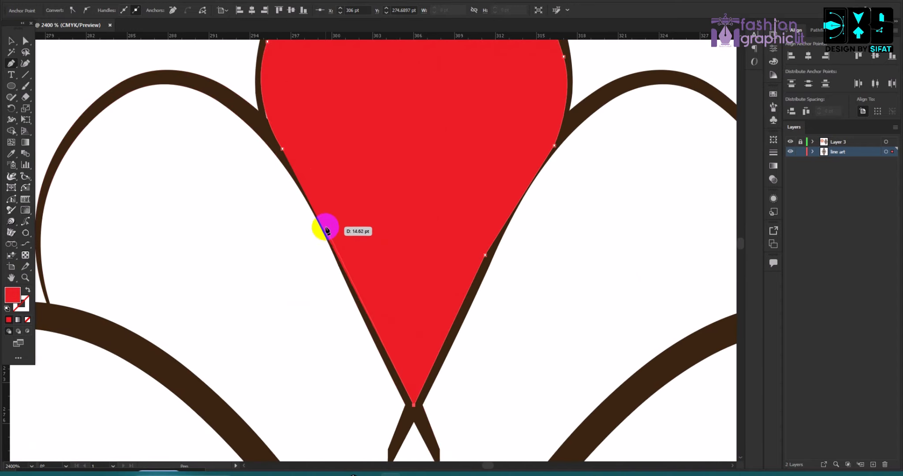
click(282, 150)
scroll(78, 279, up, 1)
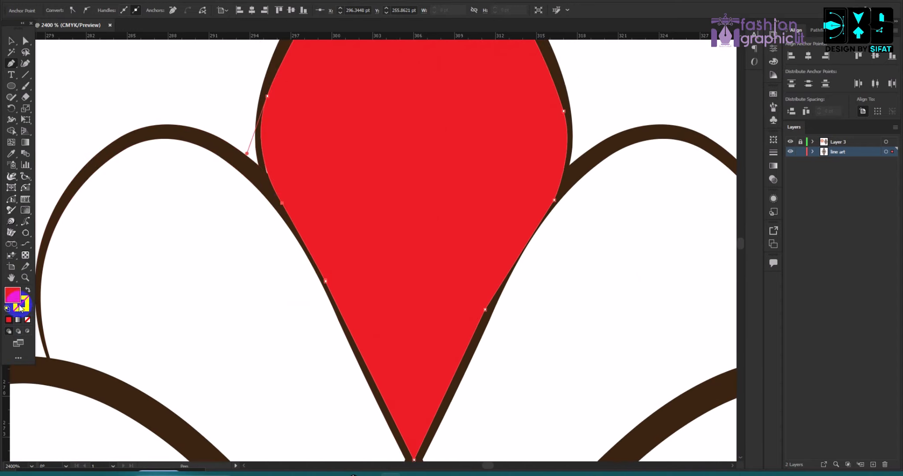
Swap the petal shape's fill and stroke so it has a red stroke, and give it a yellow fill
click(27, 290)
click(11, 41)
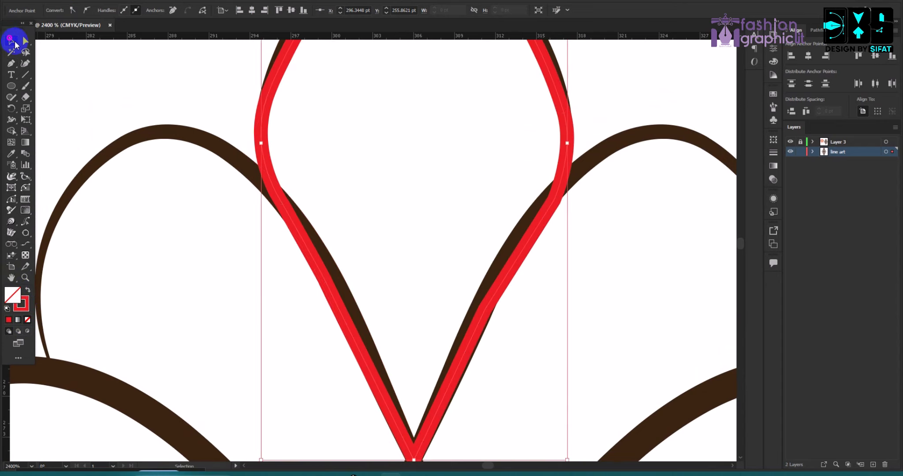
click(72, 48)
scroll(152, 70, up, 1)
click(288, 117)
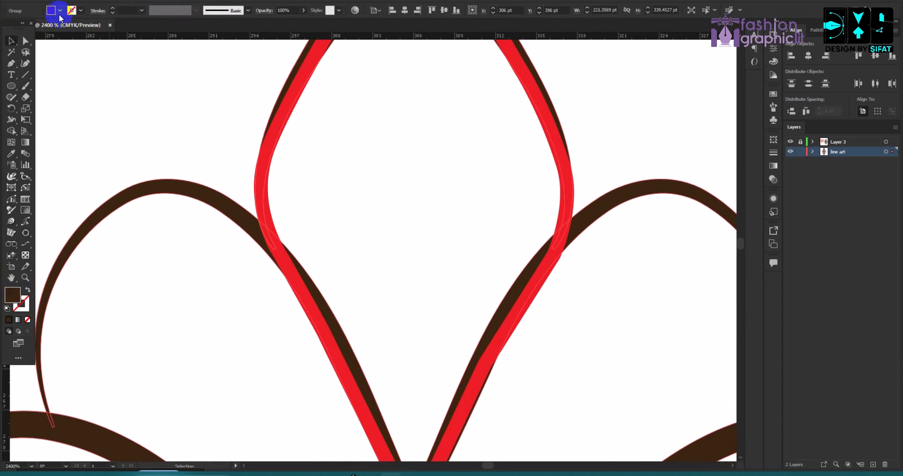
click(282, 115)
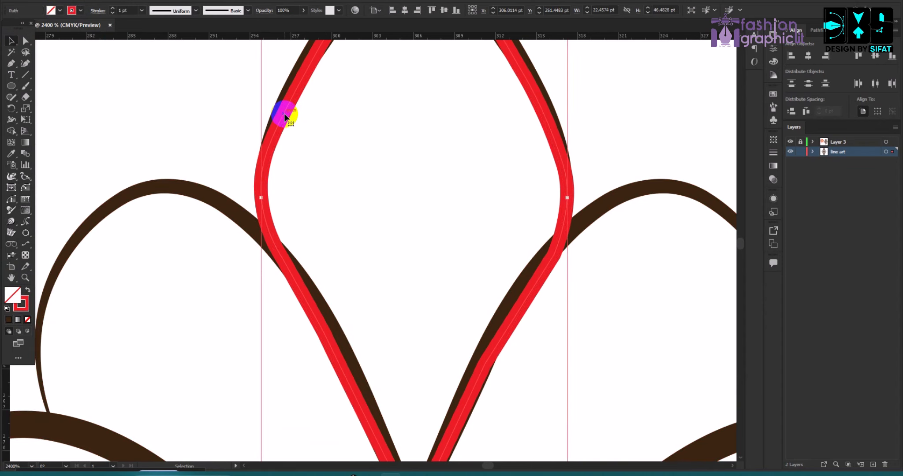
click(50, 10)
click(41, 27)
click(121, 87)
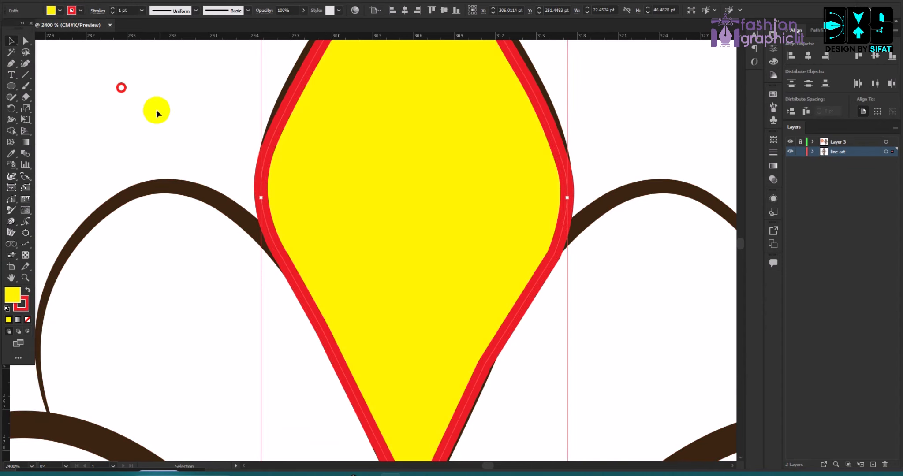
Undo a trial move of the yellow petal shape and place a copy of it to the right of the motif
scroll(202, 143, down, 4)
scroll(263, 132, up, 3)
drag(268, 174, 539, 180)
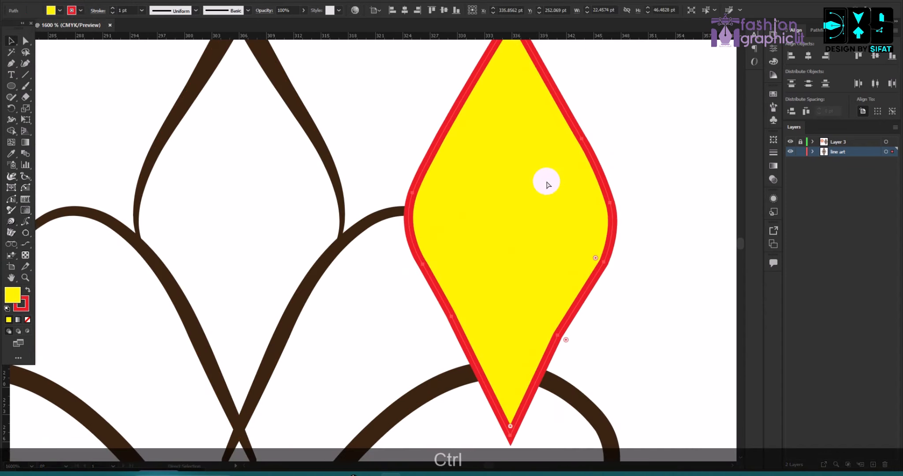
key(ctrl+z)
scroll(347, 188, down, 3)
drag(293, 183, 516, 178)
scroll(527, 158, up, 3)
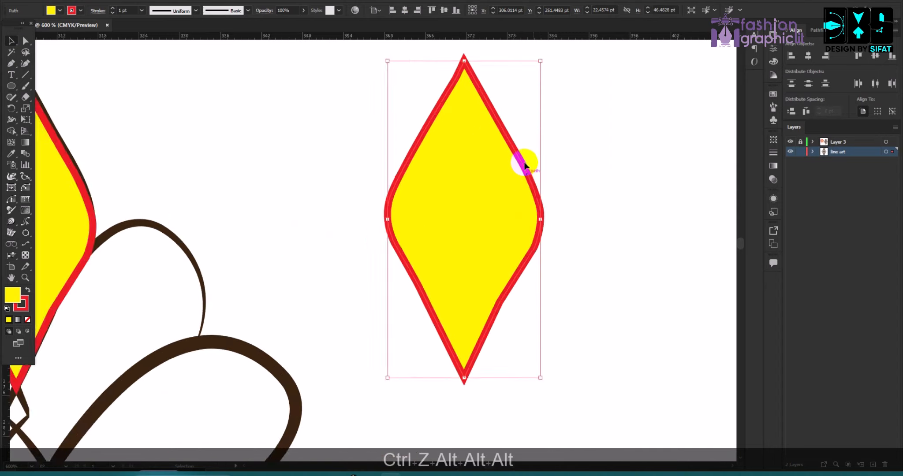
Try scaling the petal copy down proportionally to about 3.3 pt wide, and undo the resize
drag(448, 84, 470, 258)
scroll(481, 251, down, 3)
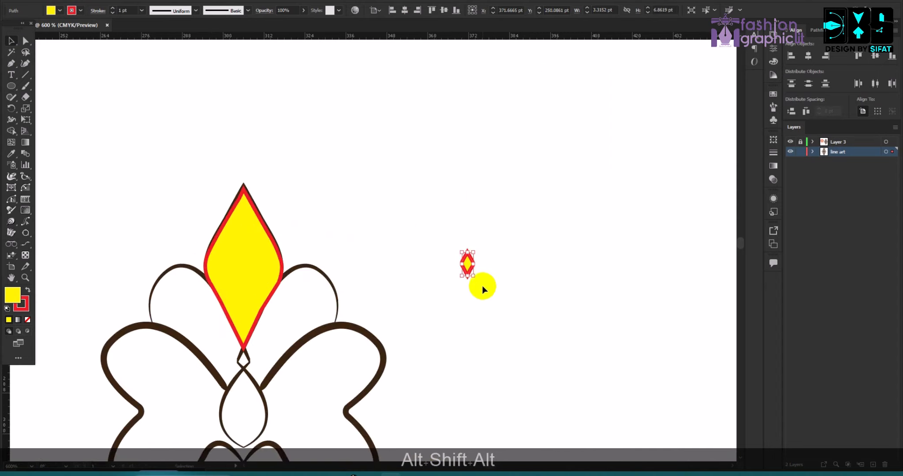
scroll(464, 277, up, 3)
key(ctrl+z)
scroll(529, 218, down, 3)
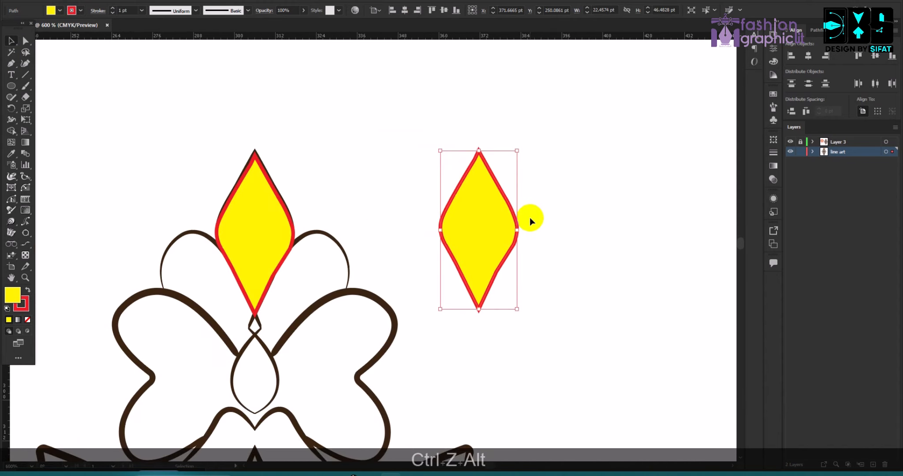
Delete the petal copy, then move the original yellow petal shape off the motif and delete it too
key(BackSpace)
drag(277, 214, 379, 177)
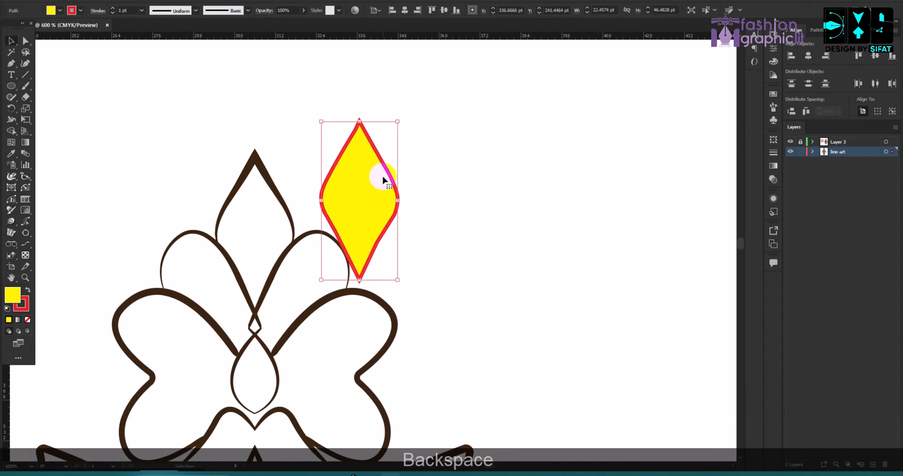
key(BackSpace)
scroll(332, 153, down, 5)
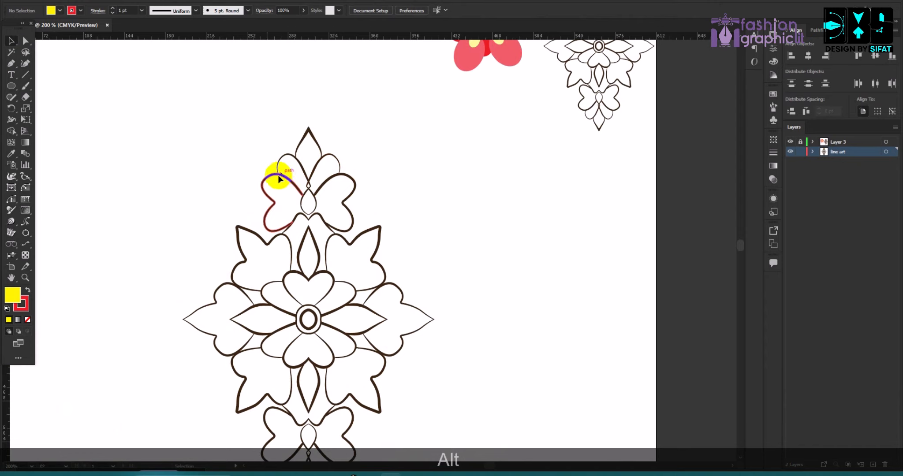
scroll(232, 165, down, 2)
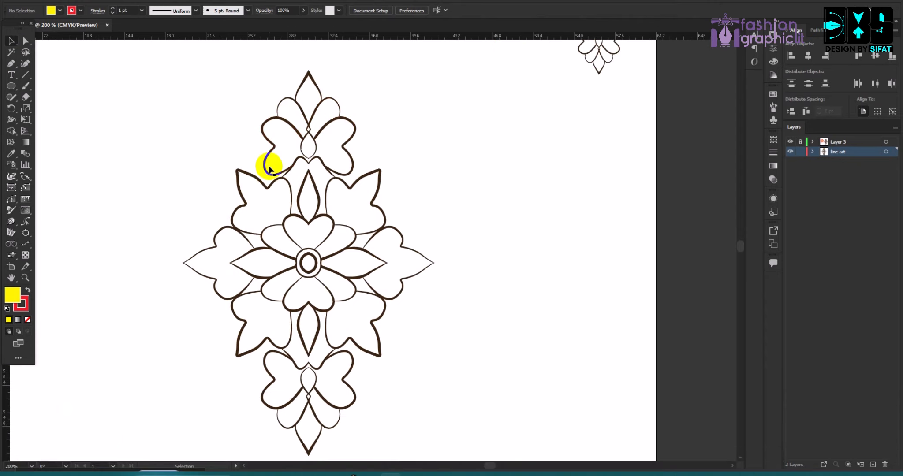
scroll(294, 251, up, 6)
scroll(393, 232, up, 1)
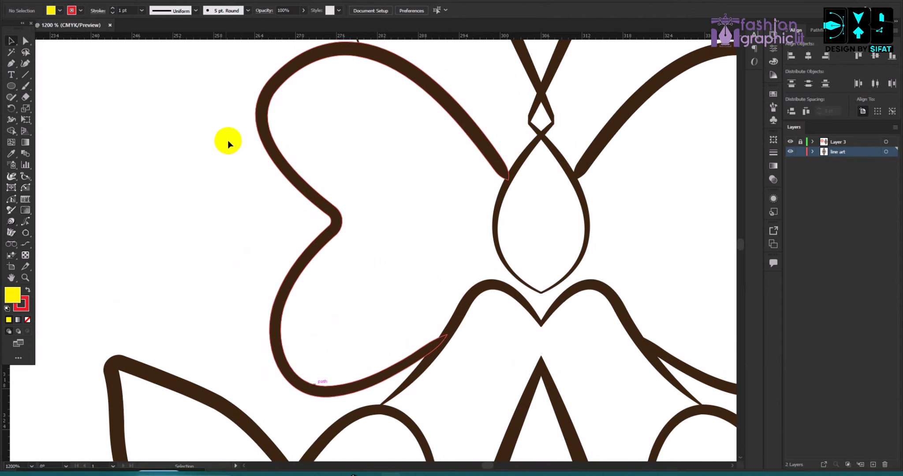
scroll(278, 188, down, 3)
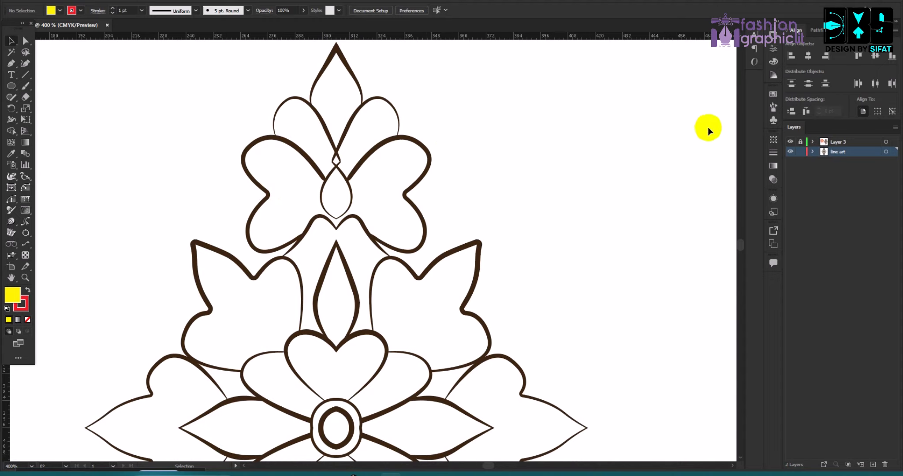
Duplicate the line art layer below the original, and lock and hide the original line art layer
scroll(419, 145, down, 3)
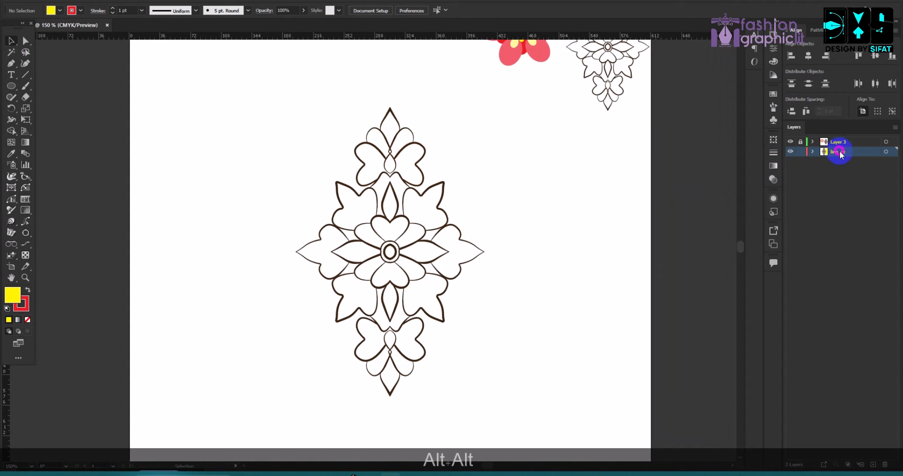
alt+click(840, 154)
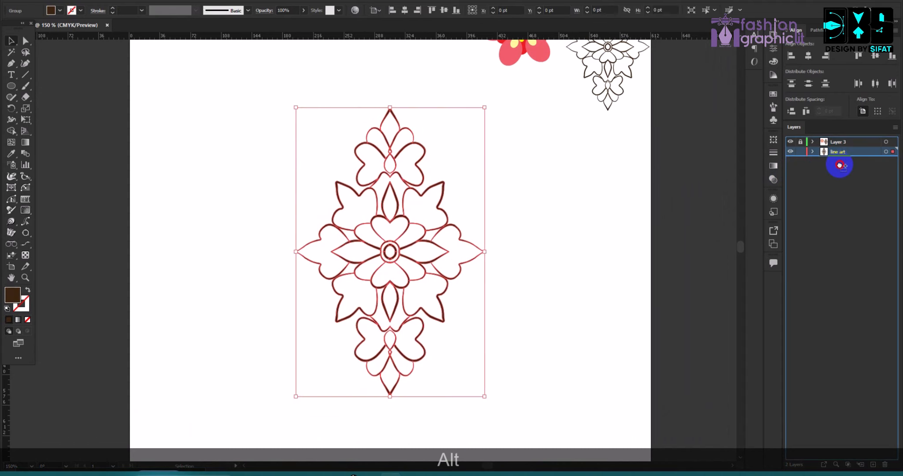
drag(840, 166, 840, 166)
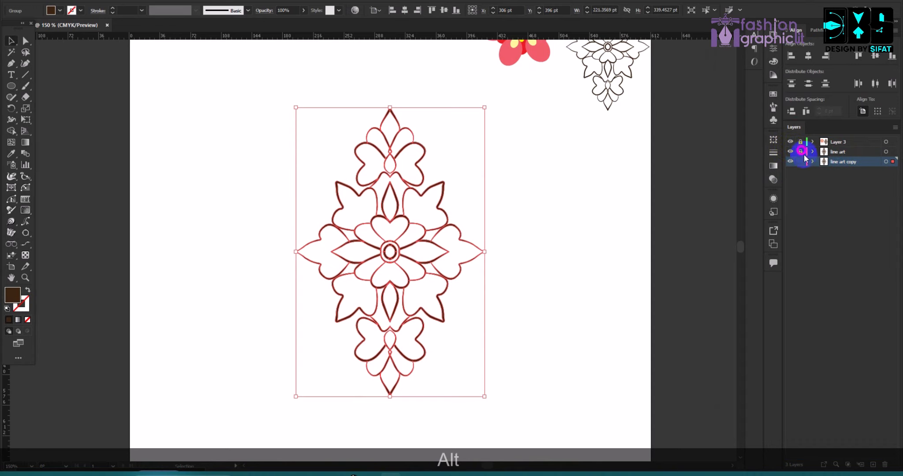
click(790, 151)
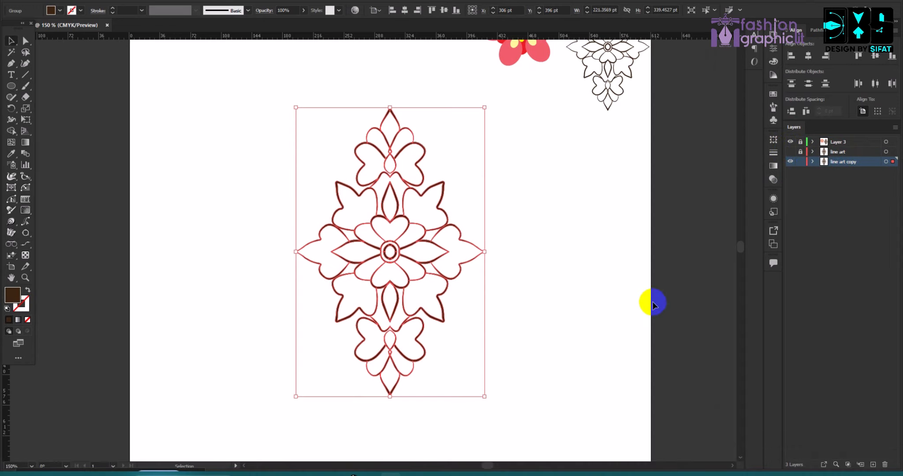
Deselect the motif and rename the duplicated layer as color
click(637, 247)
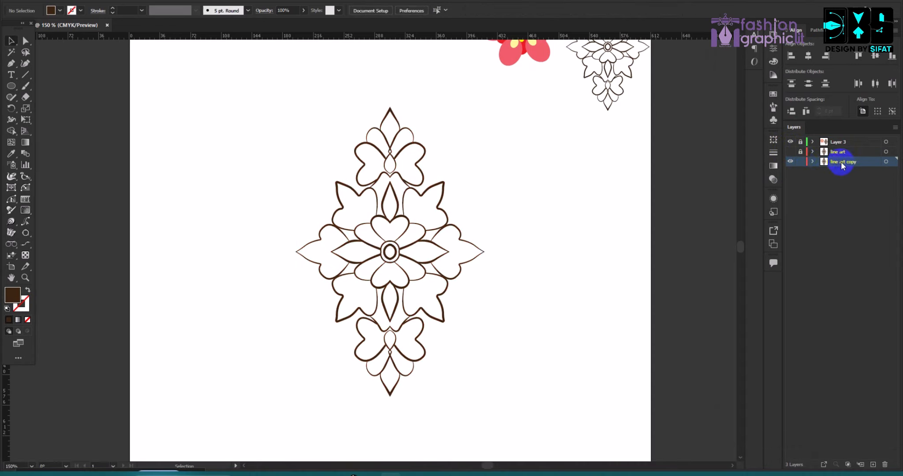
text(color)
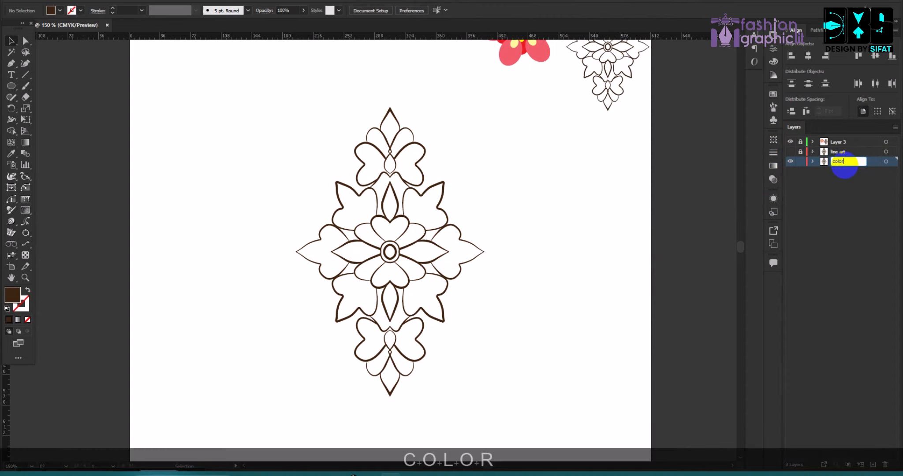
key(Return)
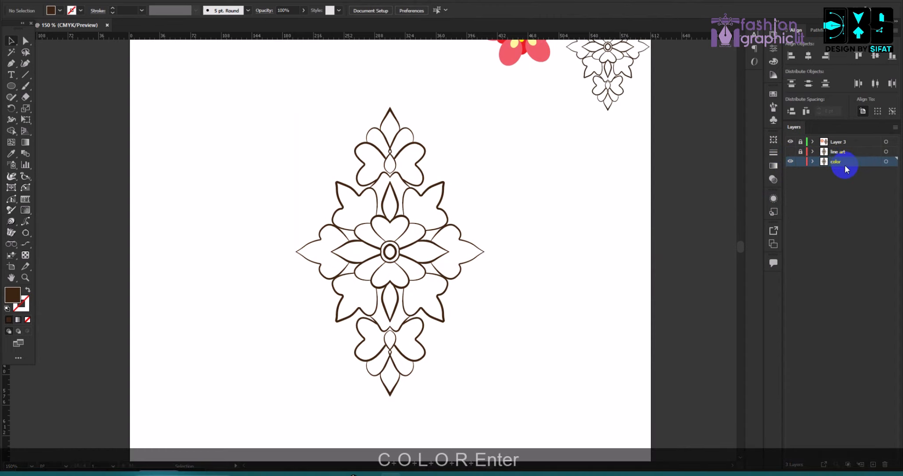
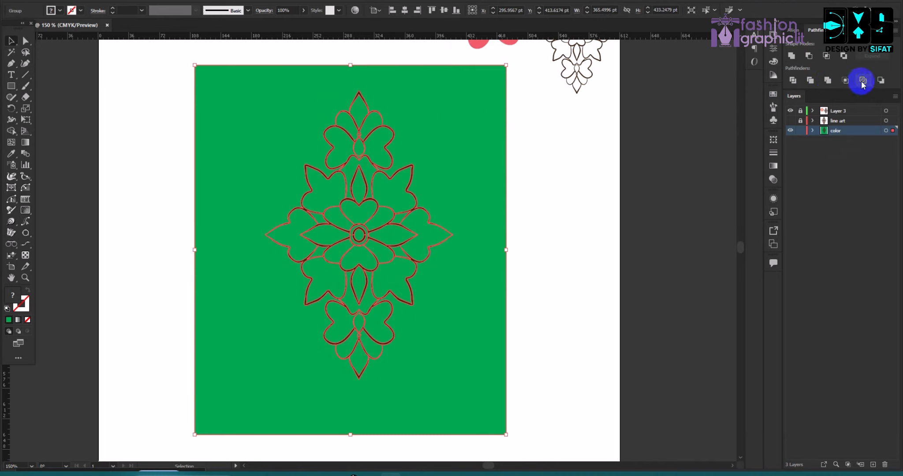
Ungroup the merged green artwork and delete the green background piece surrounding the motif
right_click(442, 156)
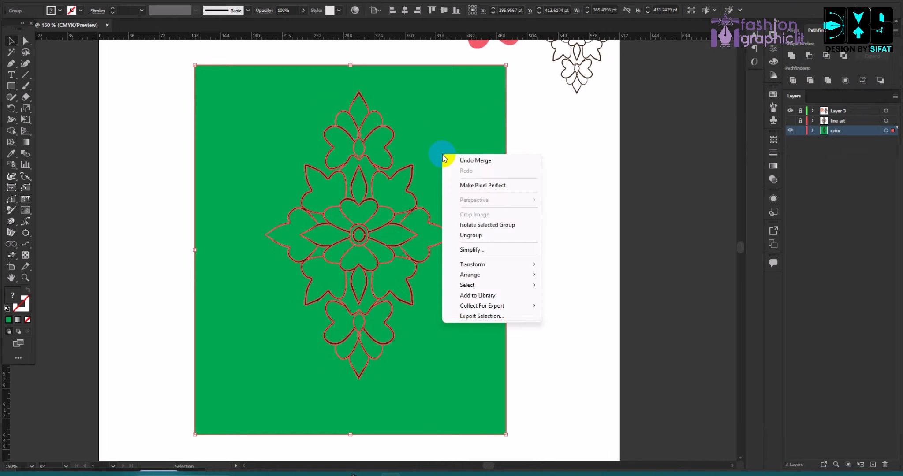
click(493, 236)
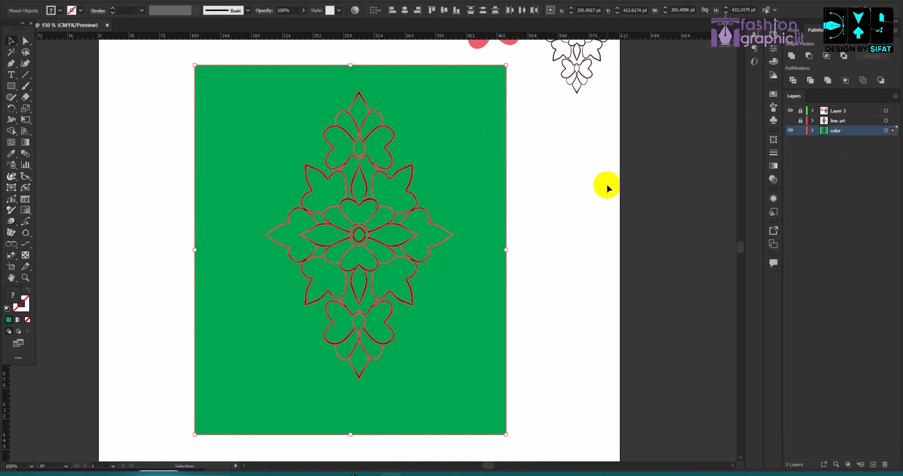
click(690, 134)
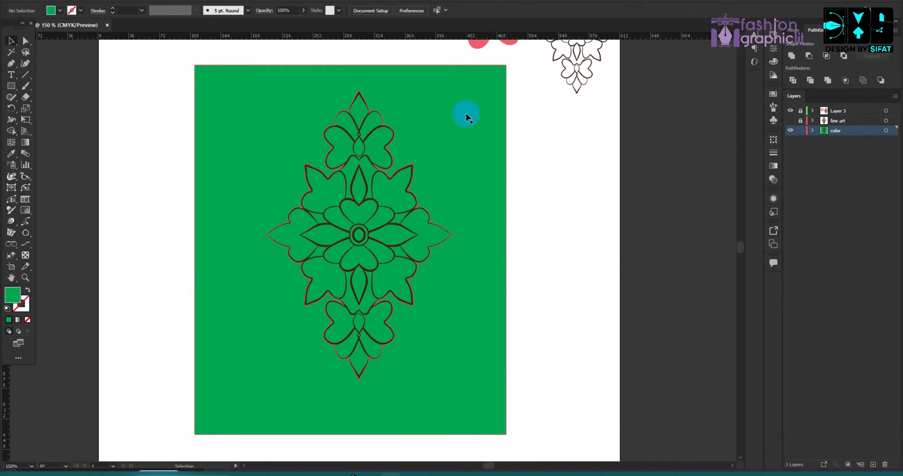
drag(466, 113, 671, 141)
key(BackSpace)
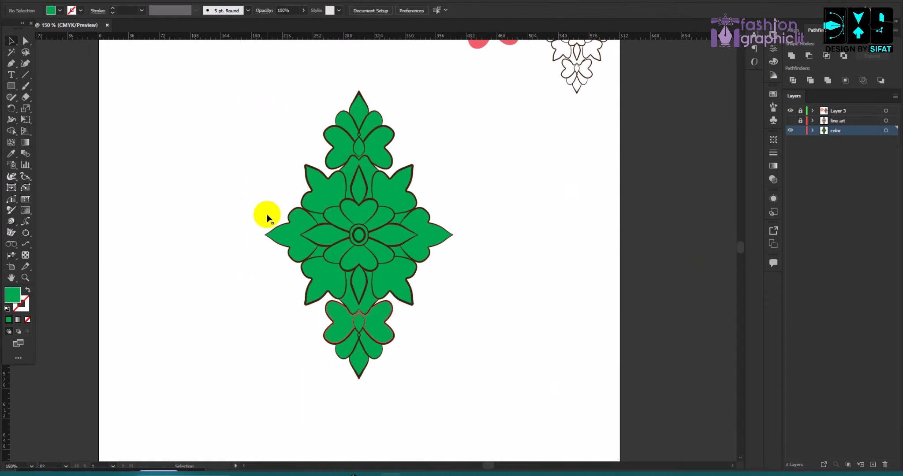
Examine how the outlines join around the petals in the green motif and in the small reference motif
alt+scroll(343, 158, up, 10)
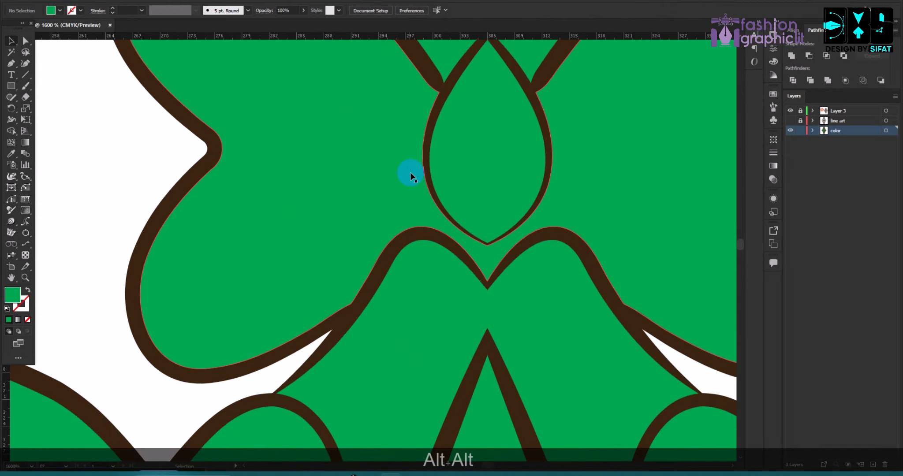
alt+scroll(359, 311, up, 5)
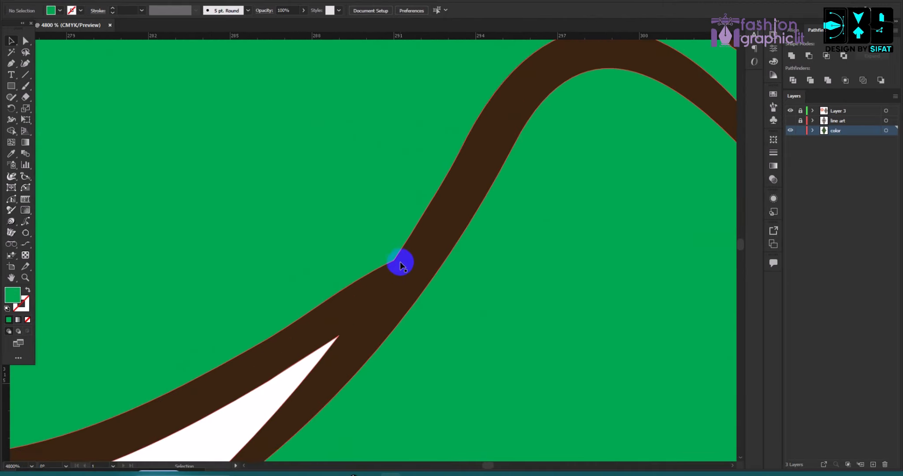
alt+scroll(258, 251, down, 7)
alt+scroll(447, 182, up, 7)
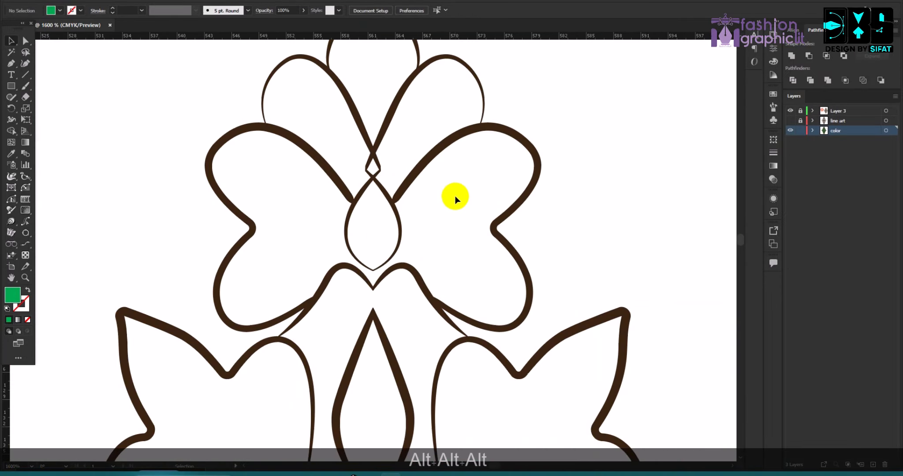
scroll(498, 329, down, 7)
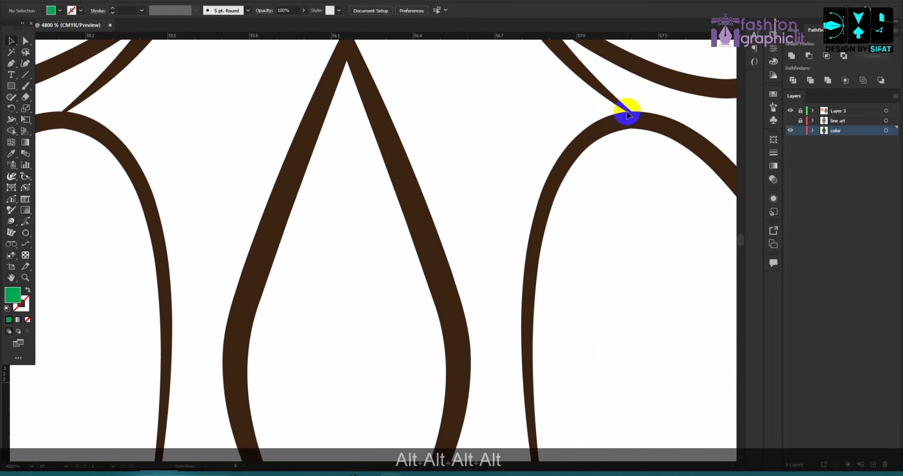
alt+scroll(450, 170, down, 7)
alt+scroll(445, 207, up, 2)
alt+scroll(443, 207, up, 1)
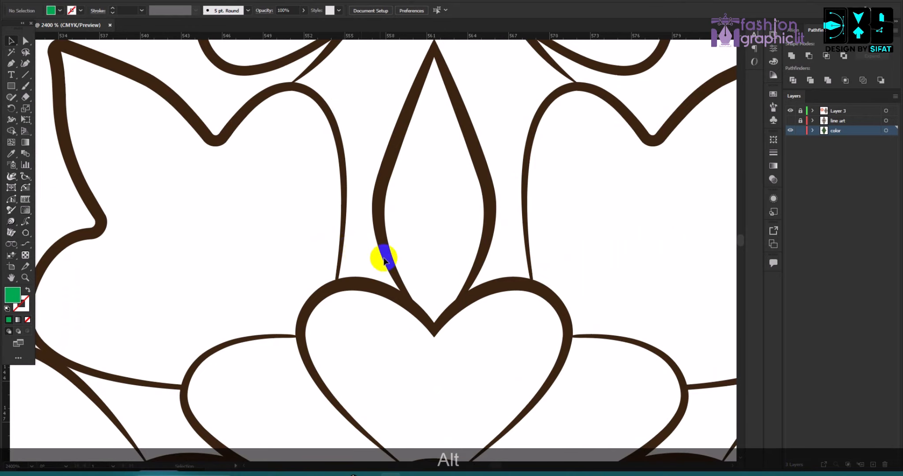
Examine the outline joints around the petals in the small reference motif and across the large green motif
alt+scroll(383, 258, down, 3)
alt+scroll(502, 206, up, 12)
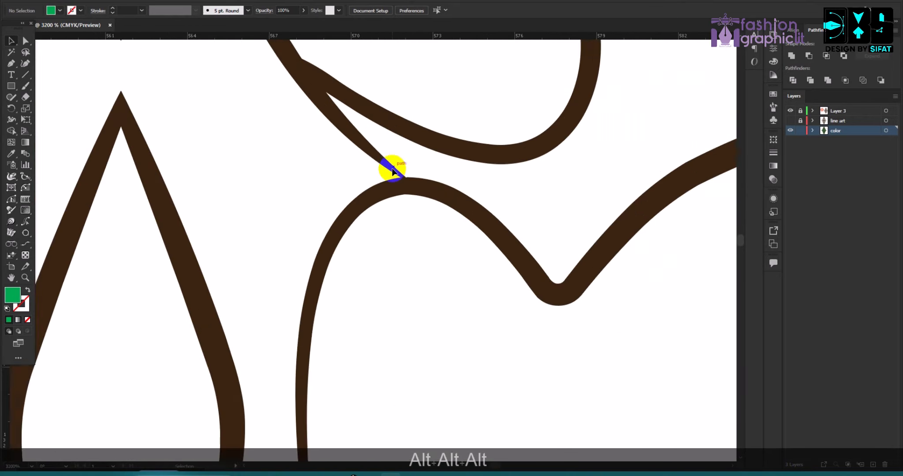
alt+scroll(423, 165, down, 10)
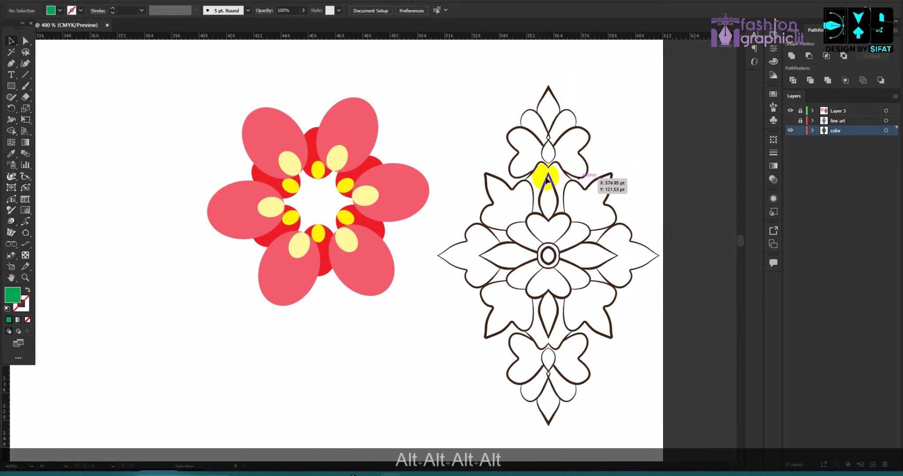
alt+scroll(255, 182, up, 3)
alt+scroll(358, 165, down, 2)
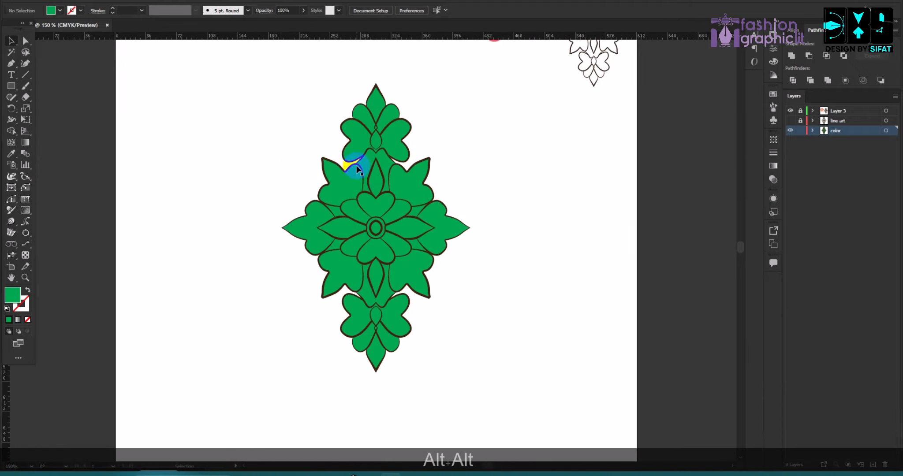
alt+scroll(418, 154, up, 2)
scroll(417, 154, down, 2)
alt+scroll(403, 192, up, 4)
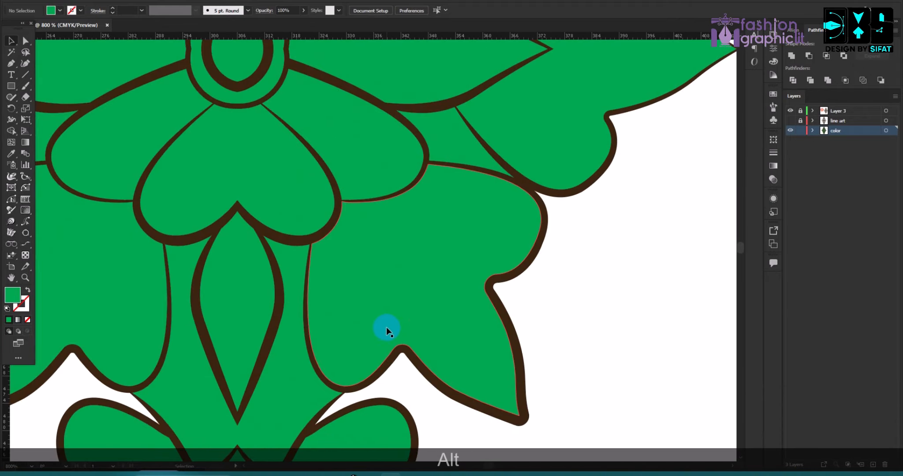
alt+scroll(422, 272, down, 4)
alt+scroll(479, 246, down, 4)
alt+scroll(490, 203, up, 3)
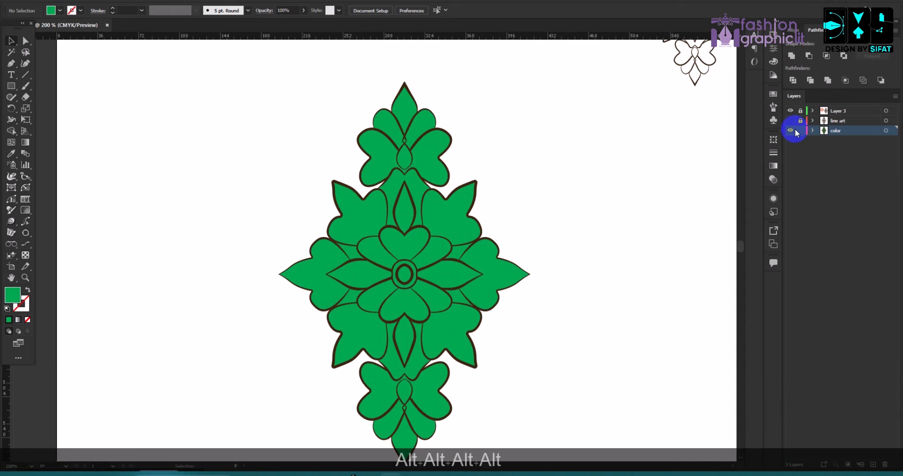
alt+scroll(444, 122, up, 2)
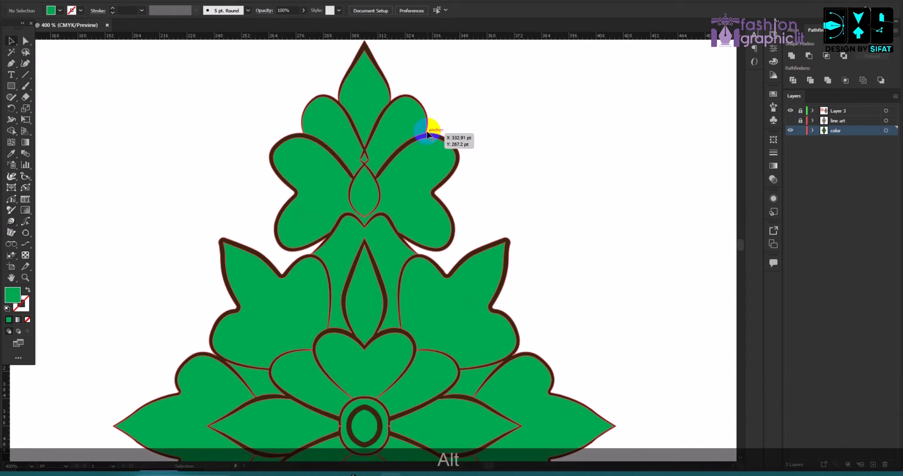
Select the brown outline artwork on the color layer with the Magic Wand and delete it, keeping only the green shapes
click(15, 52)
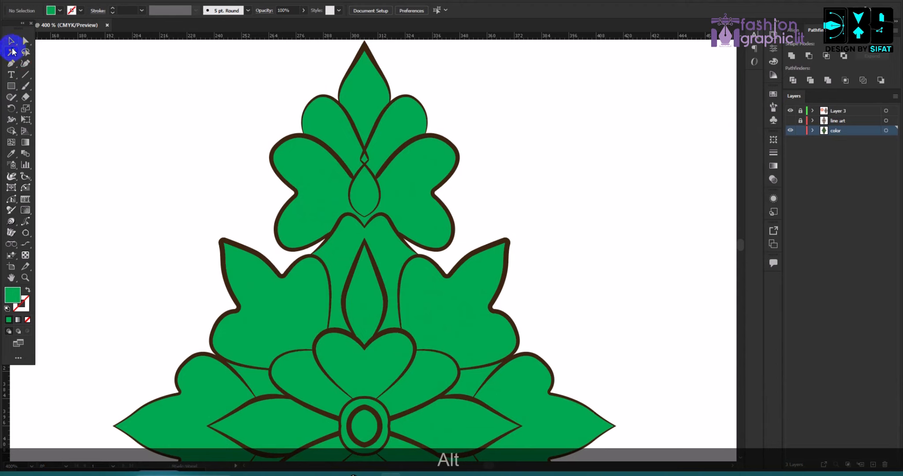
alt+scroll(291, 133, up, 5)
click(345, 174)
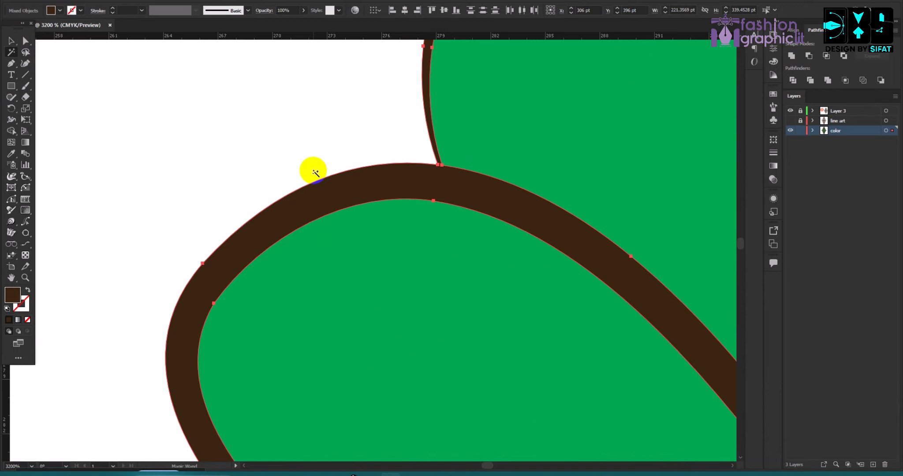
key(BackSpace)
alt+scroll(312, 169, down, 10)
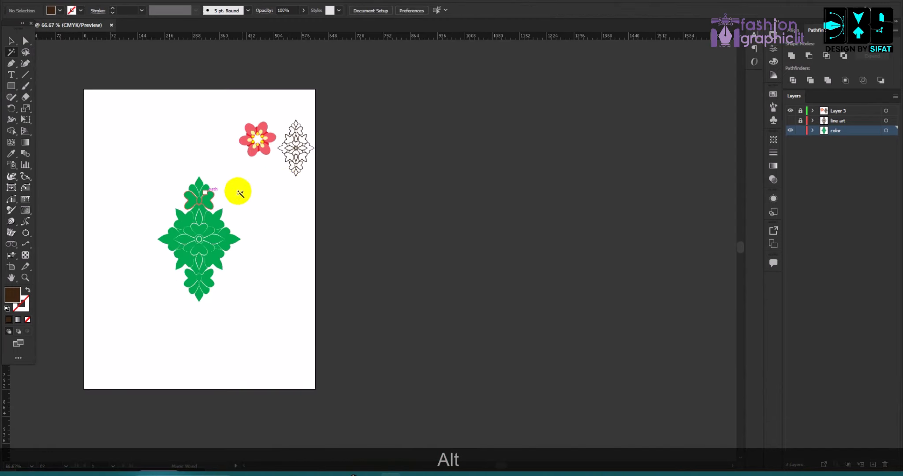
alt+scroll(161, 155, up, 4)
Fill the bow-shaped petal piece near the motif's upper end with light blue and deselect it
click(11, 40)
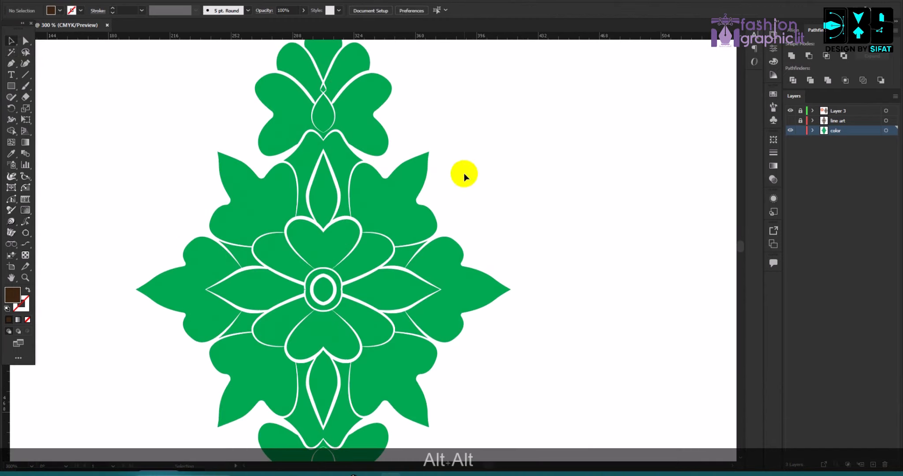
alt+scroll(464, 173, down, 3)
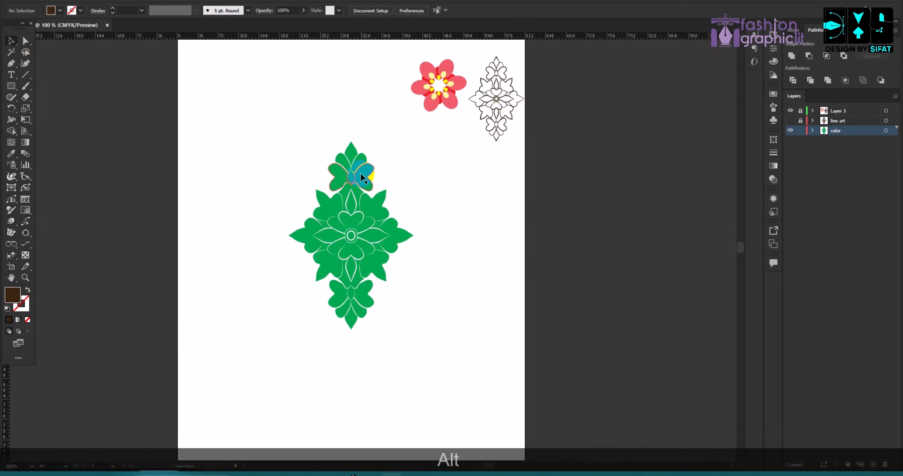
click(360, 173)
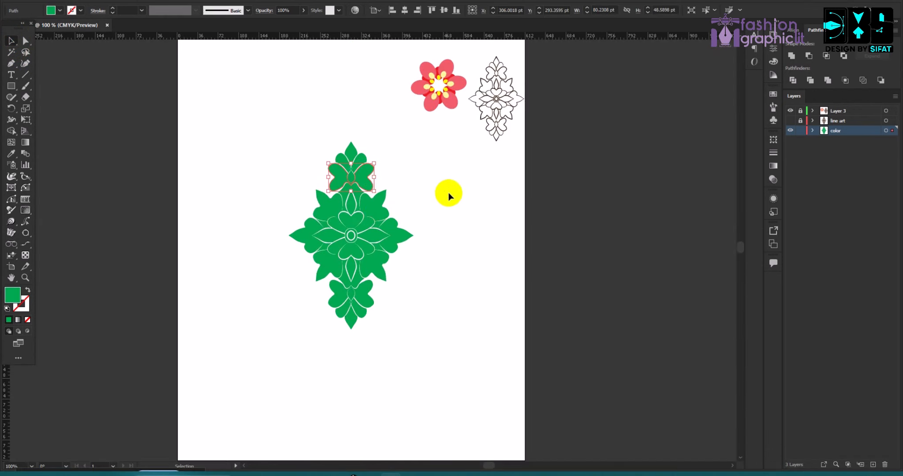
click(446, 191)
click(349, 183)
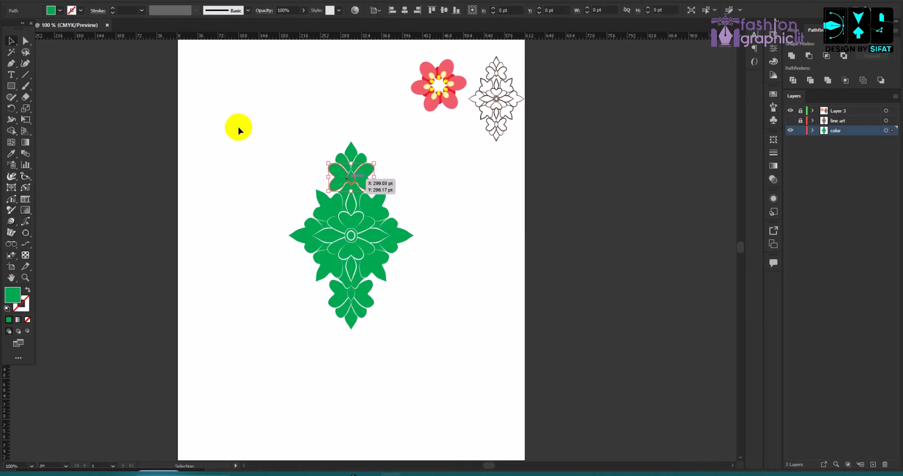
click(51, 10)
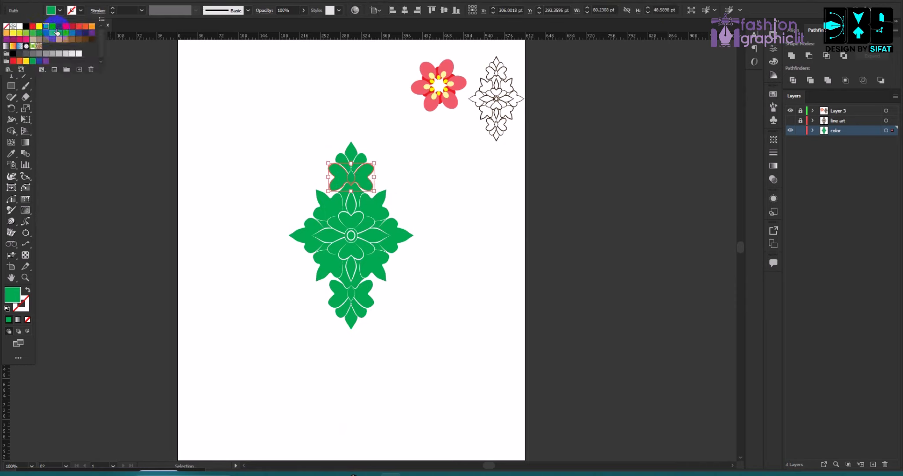
click(56, 30)
click(302, 101)
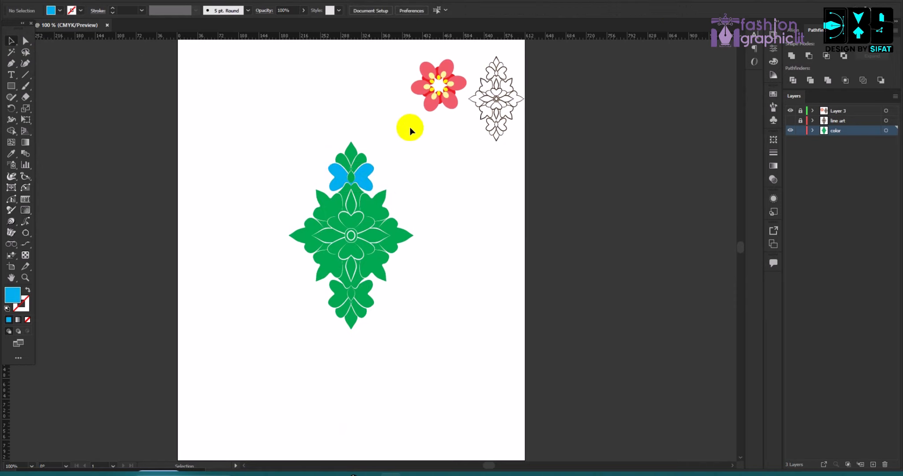
Show the hidden line art layer again over the fill shapes and check the motif with its outlines
scroll(356, 177, up, 2)
scroll(366, 185, down, 2)
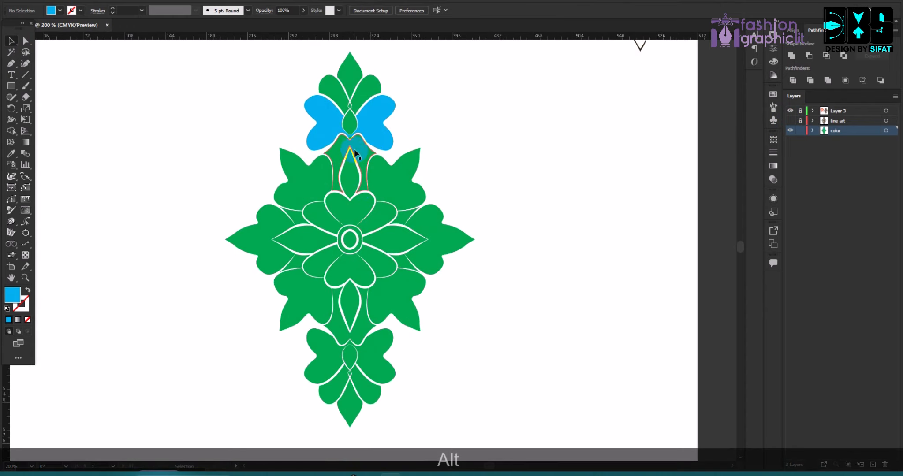
click(790, 120)
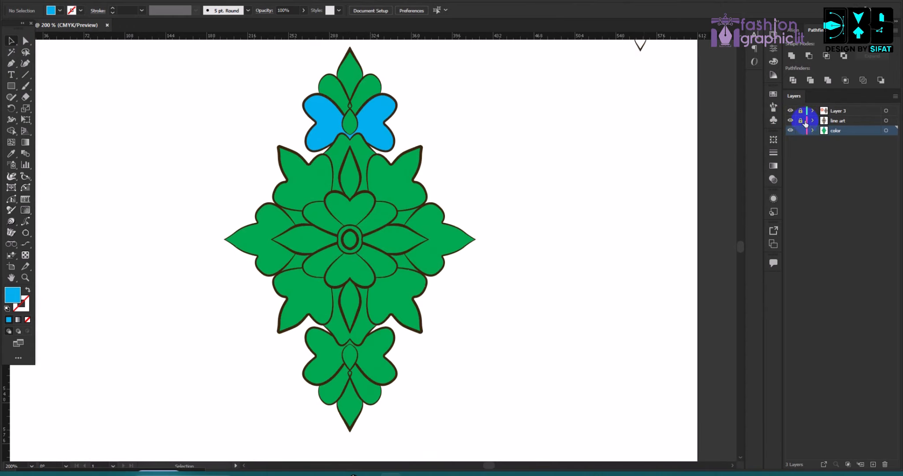
scroll(373, 186, down, 2)
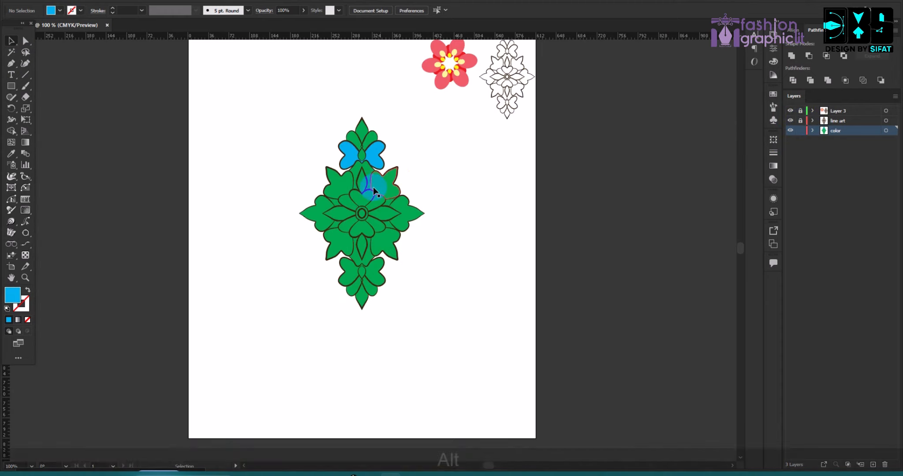
scroll(403, 162, up, 3)
scroll(348, 162, down, 2)
scroll(381, 167, up, 2)
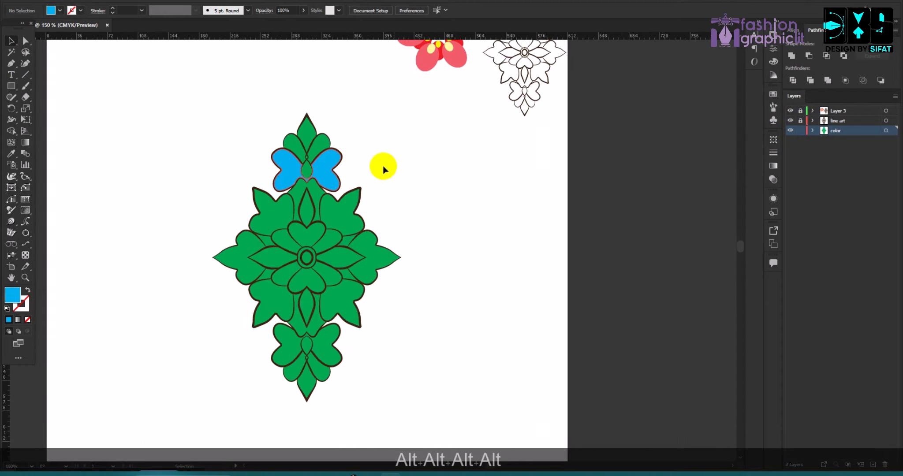
scroll(293, 172, up, 1)
scroll(383, 136, down, 1)
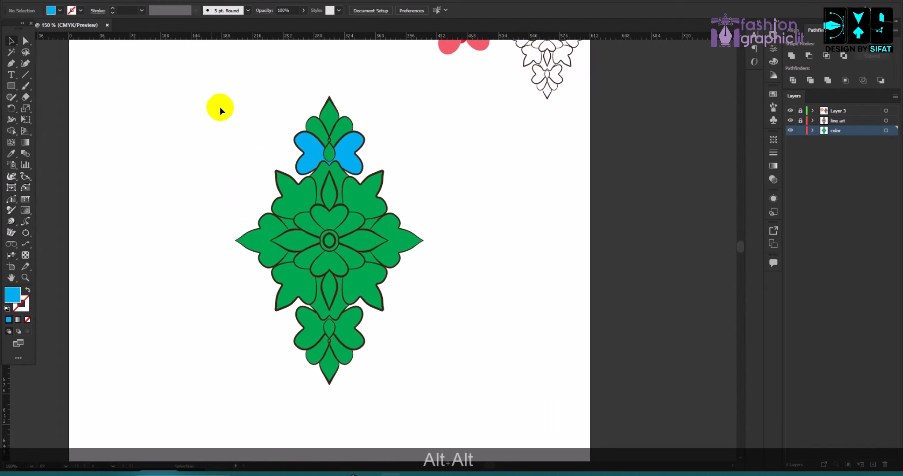
scroll(302, 154, up, 1)
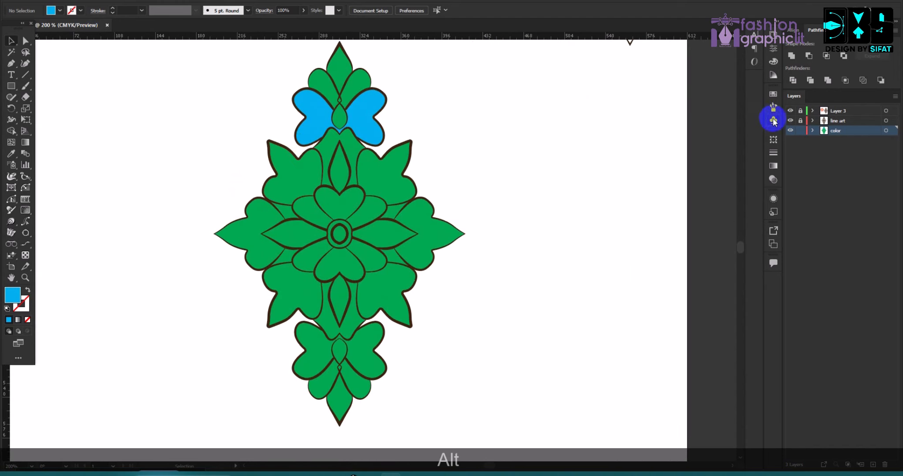
Open the Textiles swatch library and dock it alongside the layers list
click(772, 95)
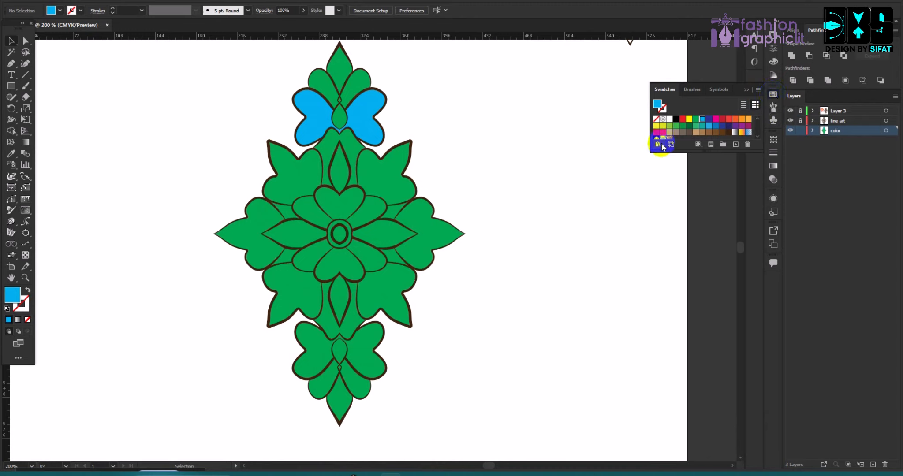
click(658, 145)
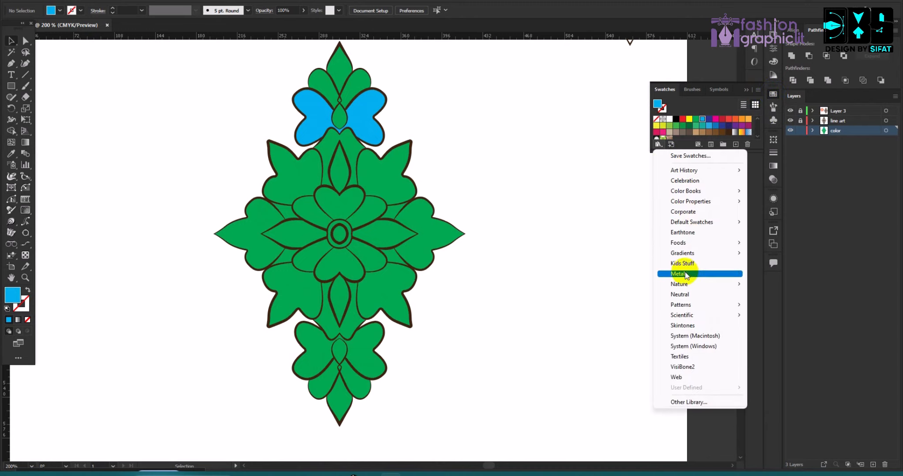
click(691, 358)
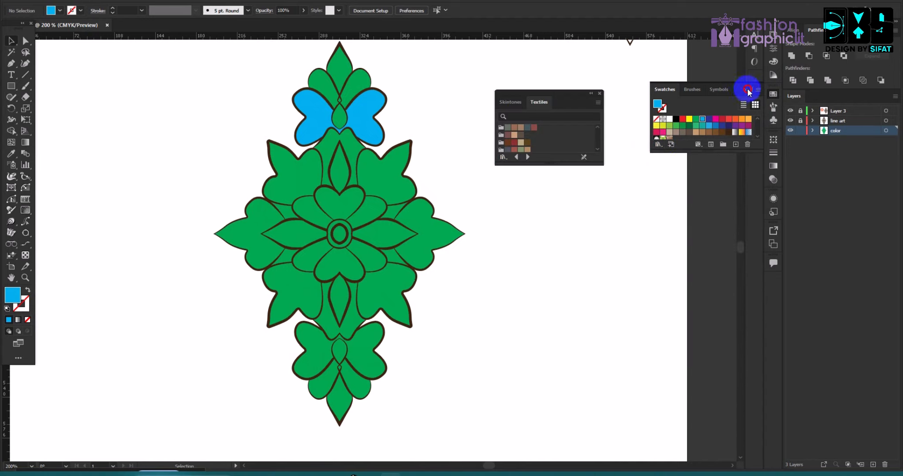
drag(561, 93, 829, 97)
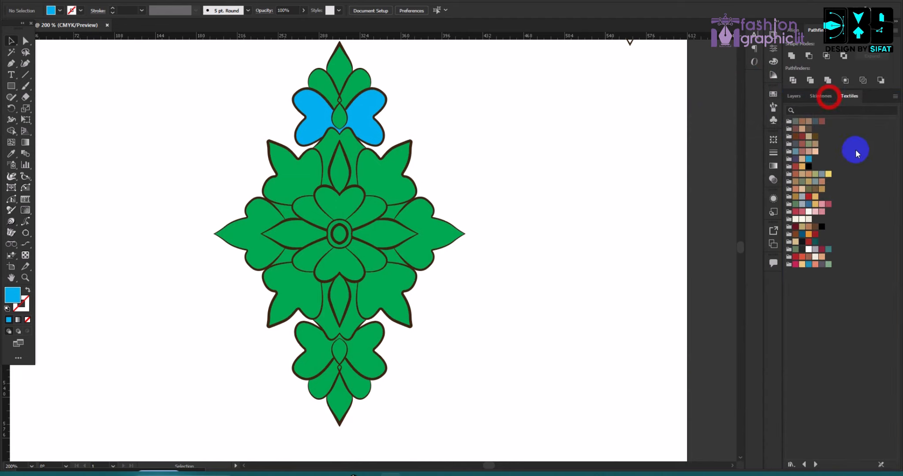
Fill the upper and lower bow-shaped petal pieces with the pale yellow Textiles swatch
click(379, 116)
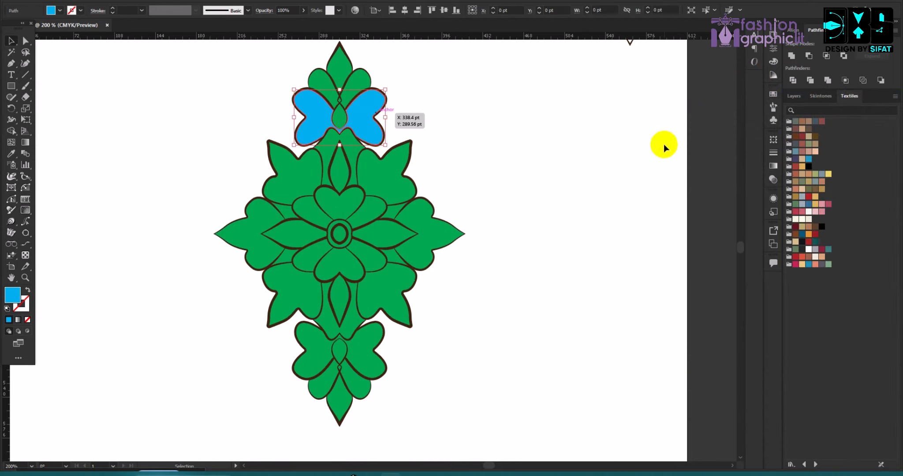
click(829, 174)
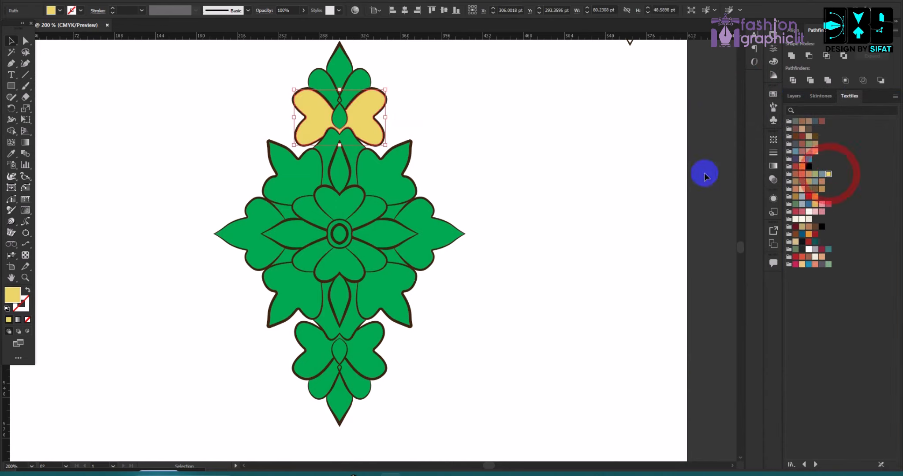
click(584, 125)
scroll(383, 201, down, 1)
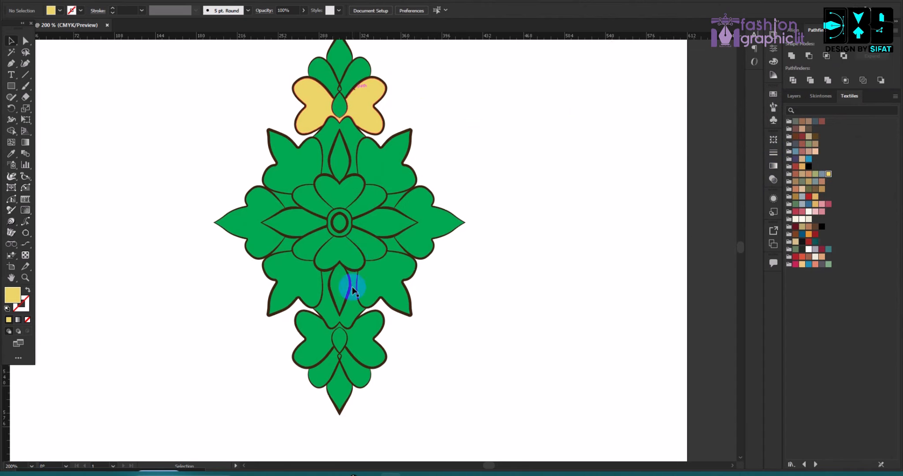
shift+click(353, 329)
click(829, 174)
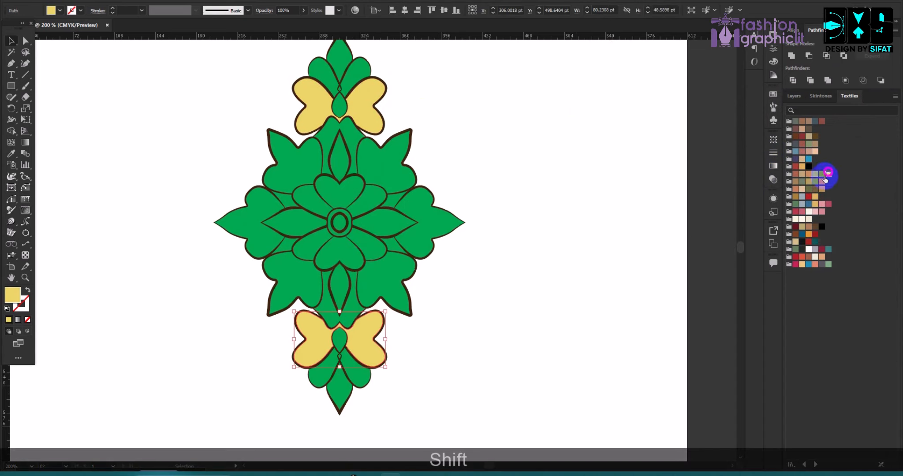
click(586, 214)
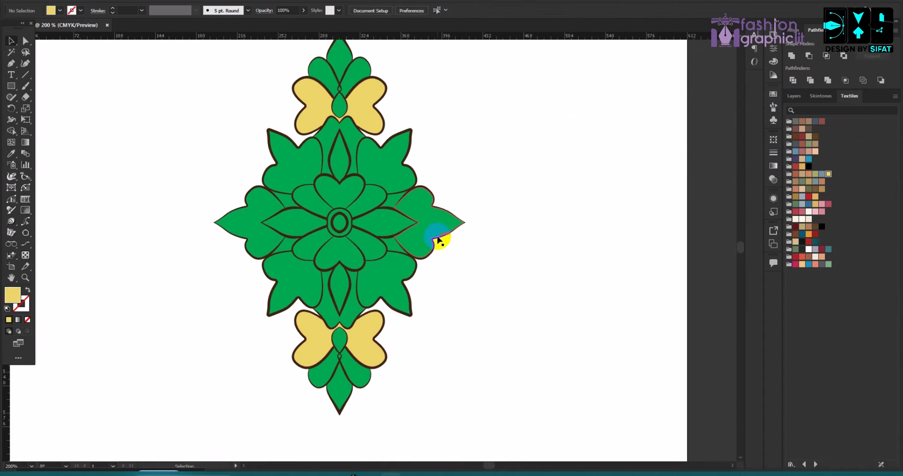
Fill the two hearts above and below the motif's centre with the light pink Textiles swatch
click(354, 194)
shift+click(347, 252)
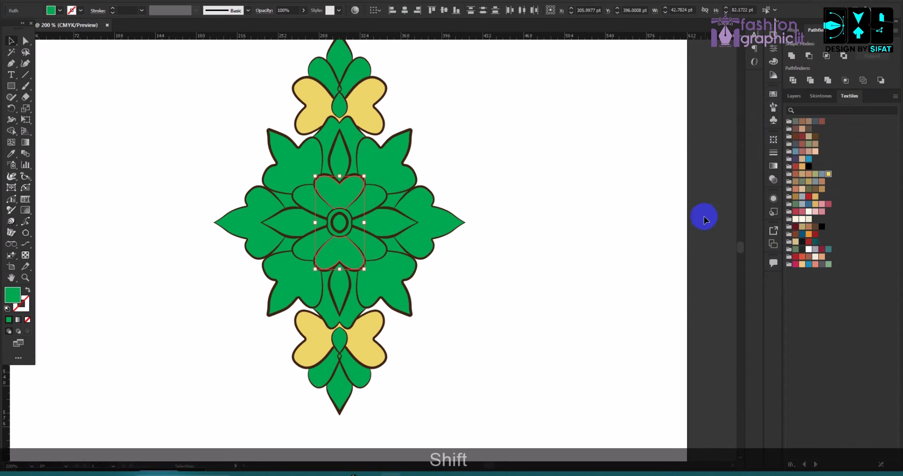
click(815, 212)
click(663, 229)
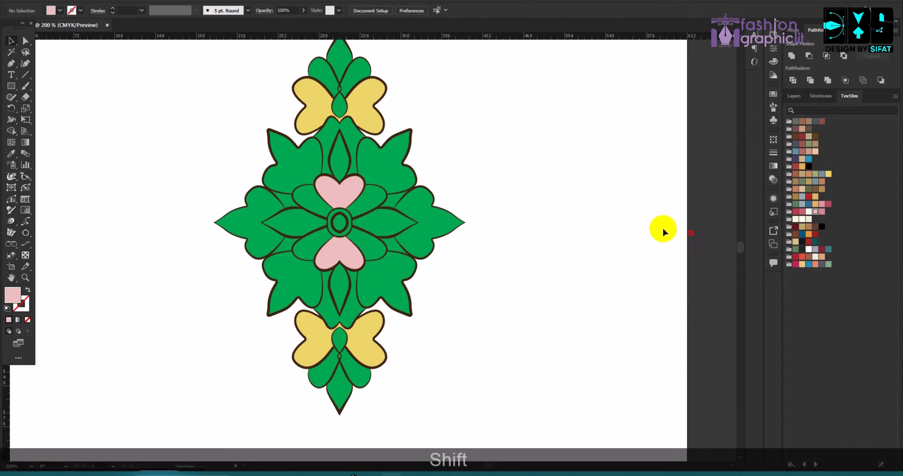
Fill the upper and lower shapes surrounding the vertical pointed petals with the darker pink Textiles swatch
click(355, 133)
shift+click(354, 311)
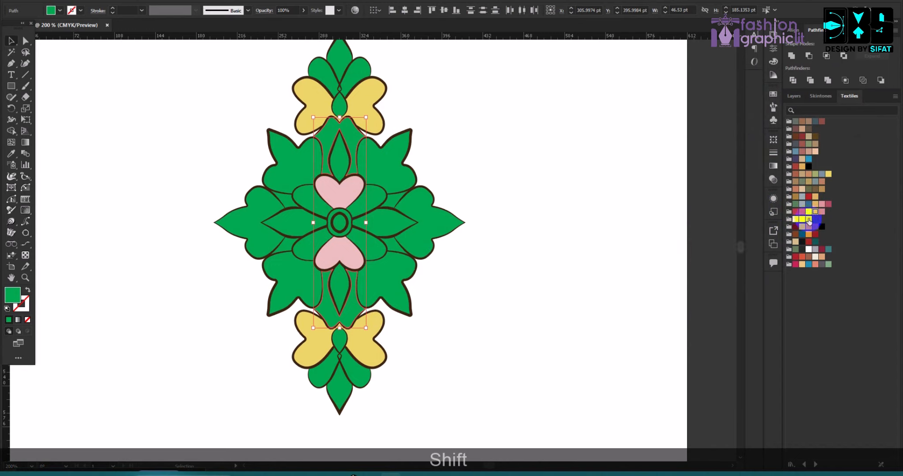
click(822, 205)
click(675, 196)
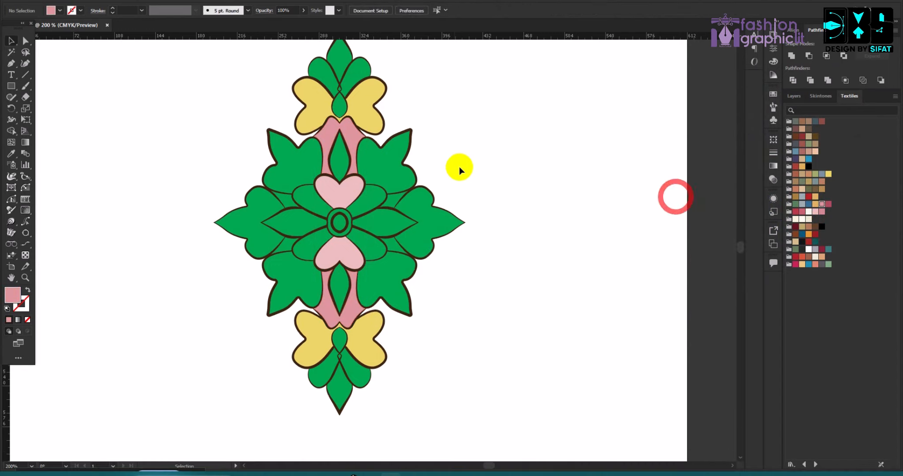
Fill the pair of rounded petals behind the upper yellow bow with the peach Textiles swatch
click(353, 71)
shift+click(340, 75)
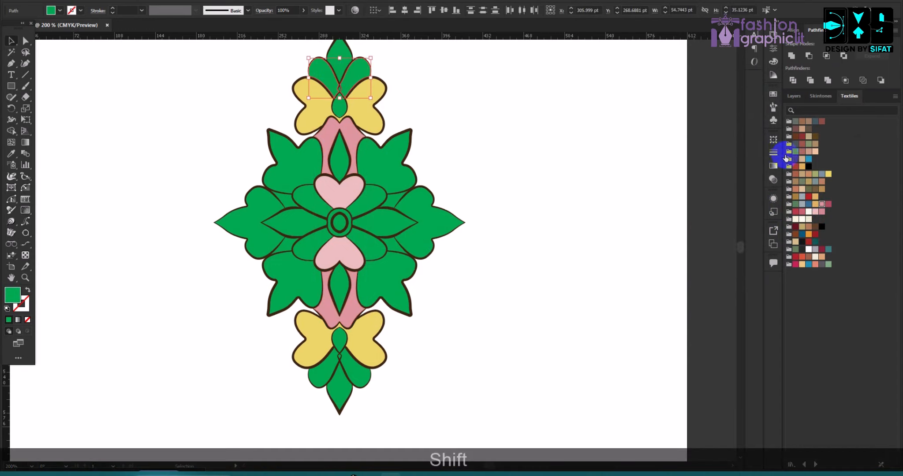
click(829, 174)
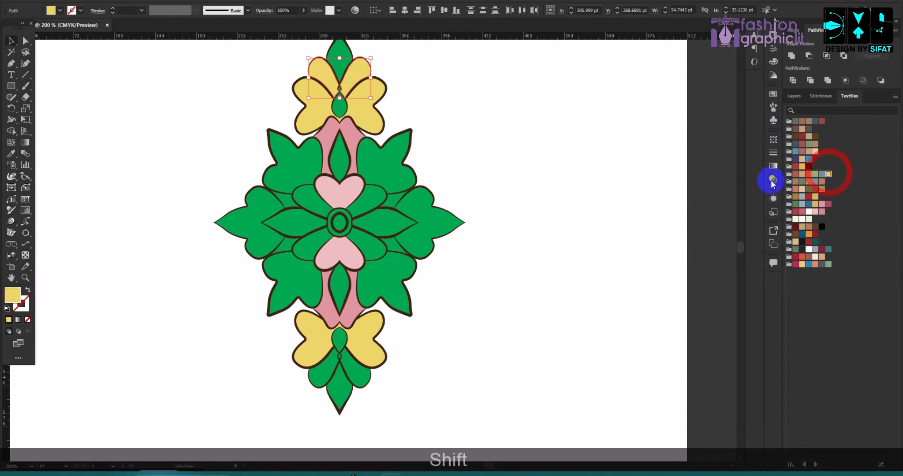
click(815, 152)
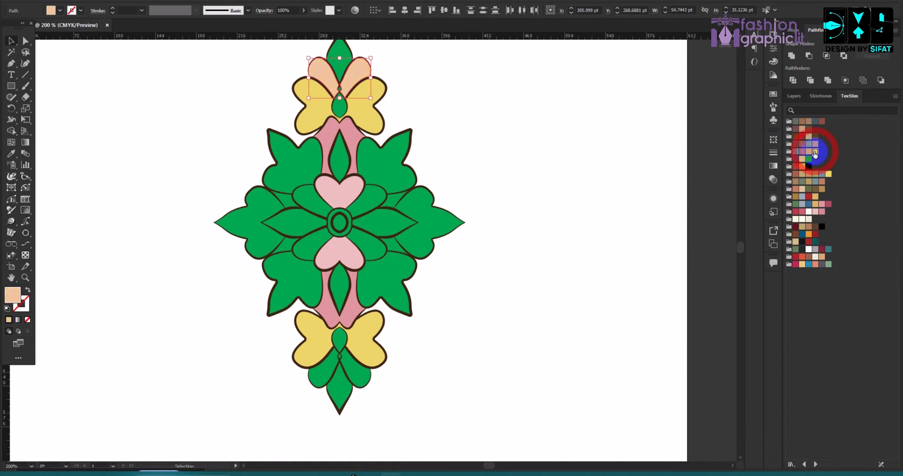
click(632, 180)
Match the pair of rounded petals behind the lower yellow bow to the upper pair's peach fill with the Eyedropper
click(349, 365)
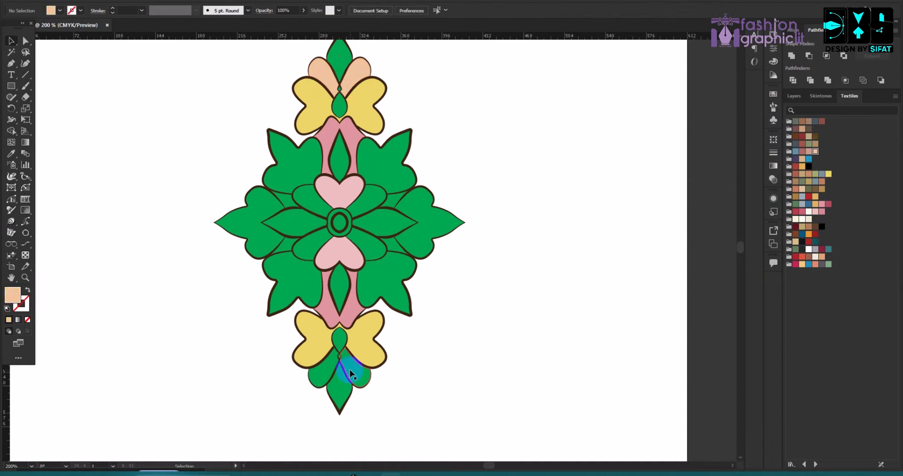
shift+click(318, 373)
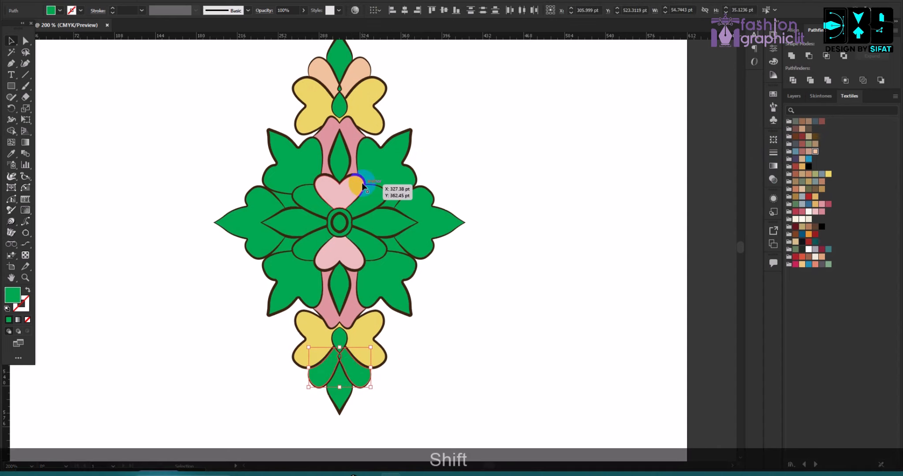
key(i)
click(365, 71)
click(11, 41)
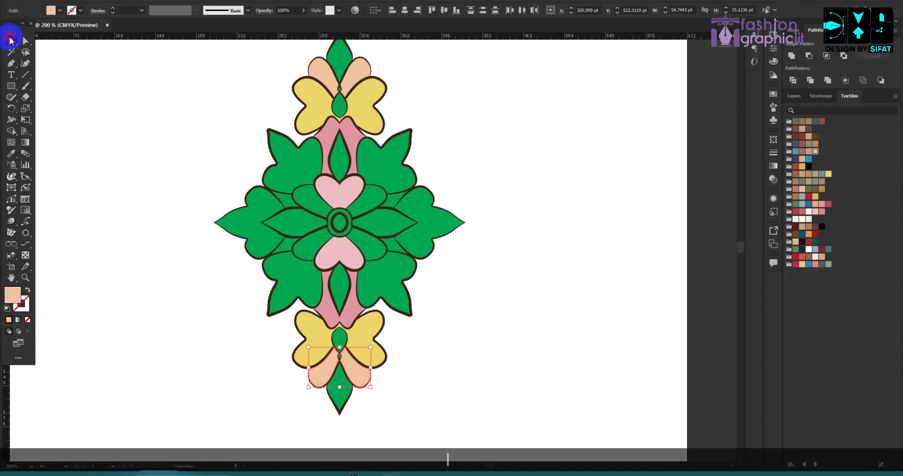
click(44, 69)
Fill the pointed three-lobed leaves at the motif's far left and right ends with the bright blue Textiles swatch
click(252, 221)
shift+click(458, 222)
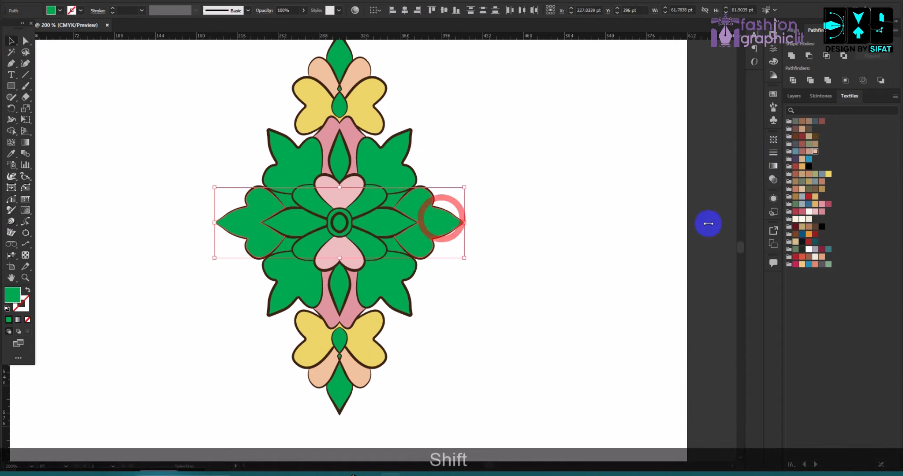
click(809, 204)
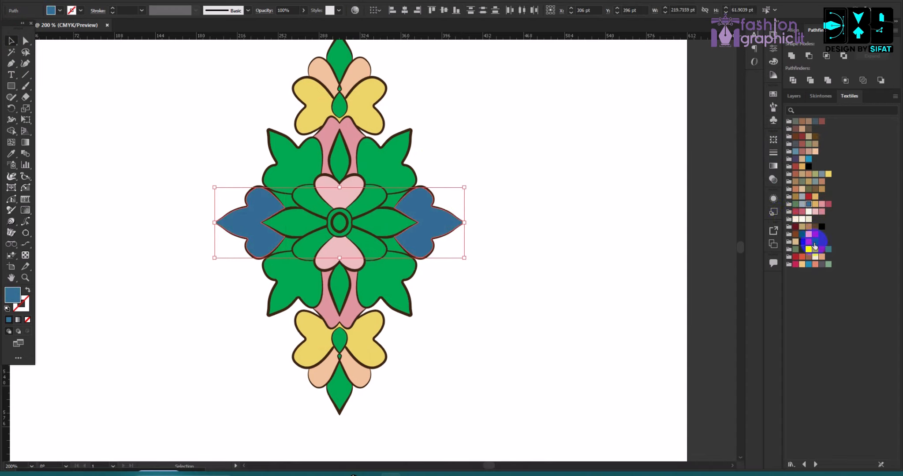
click(809, 264)
click(599, 258)
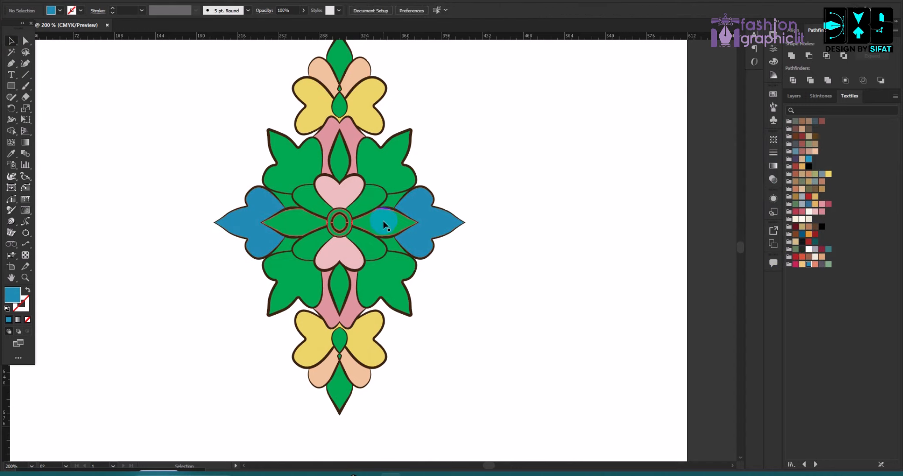
Fill the horizontal pointed petals and central rings with the pale yellow Textiles swatch
click(383, 225)
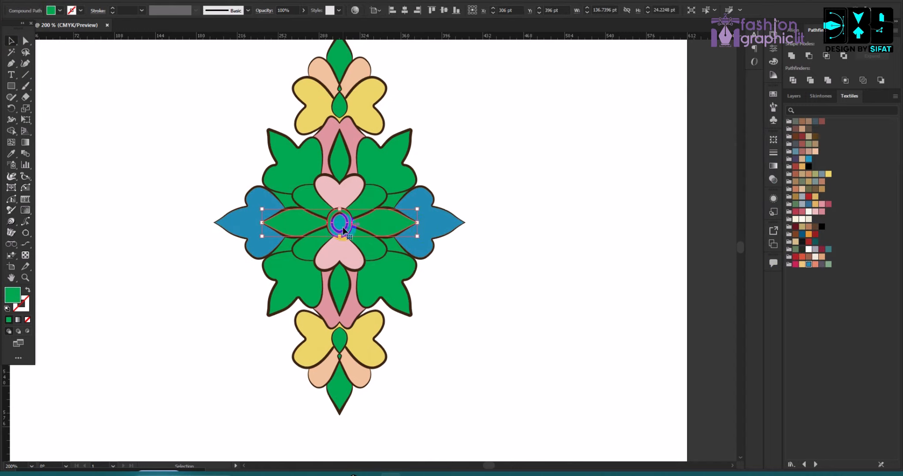
click(816, 212)
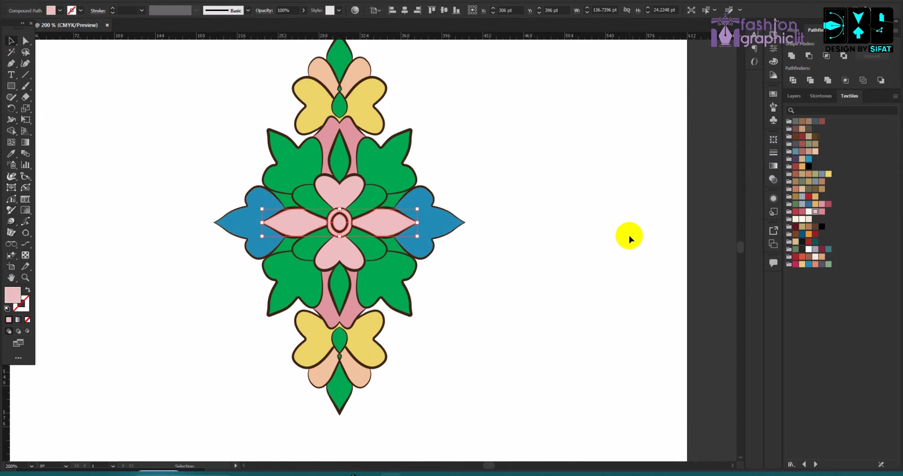
click(829, 175)
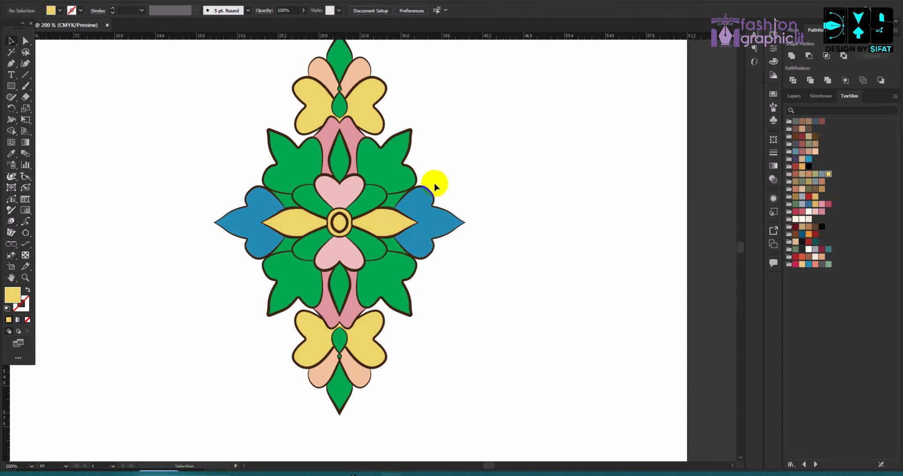
Fill the four rounded petals between the central hearts and horizontal petals with the lavender-grey Textiles swatch
click(366, 195)
shift+click(316, 204)
shift+click(310, 244)
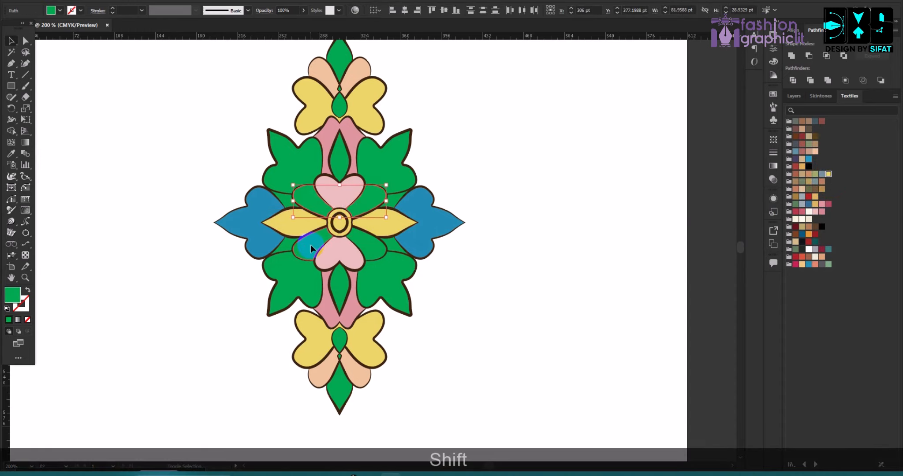
shift+click(368, 247)
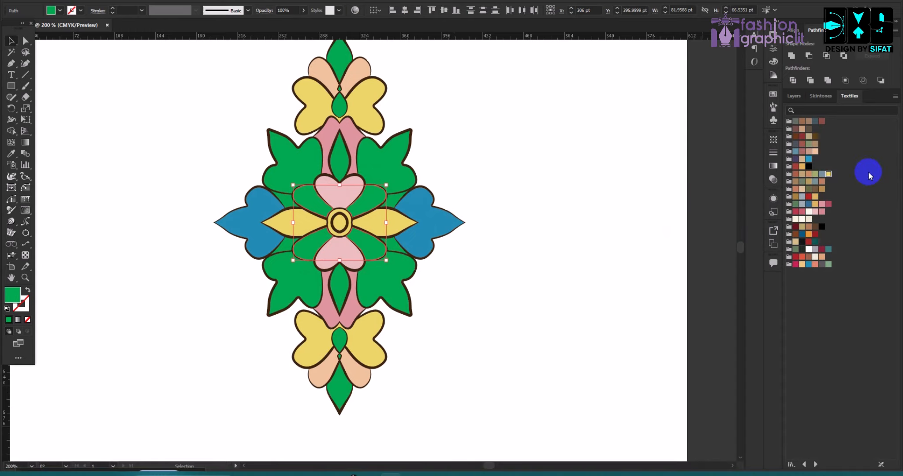
click(814, 249)
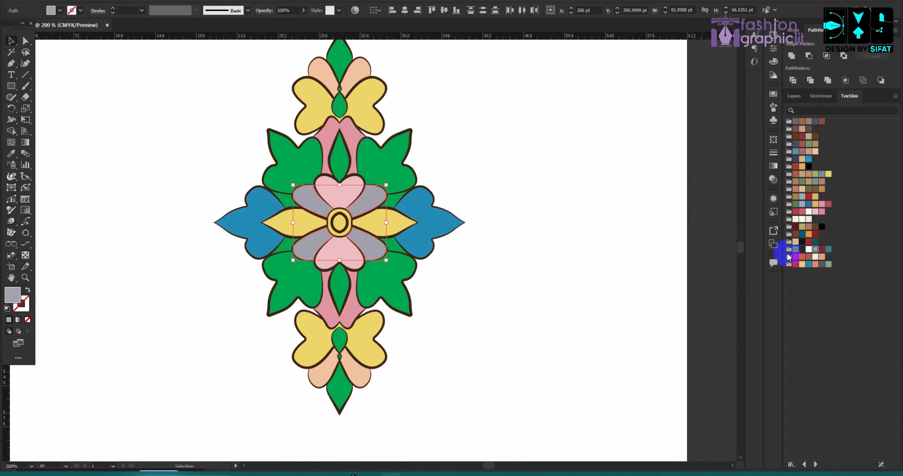
click(593, 232)
Fill the four large corner leaves with the tan brown Textiles swatch
click(397, 159)
shift+click(278, 167)
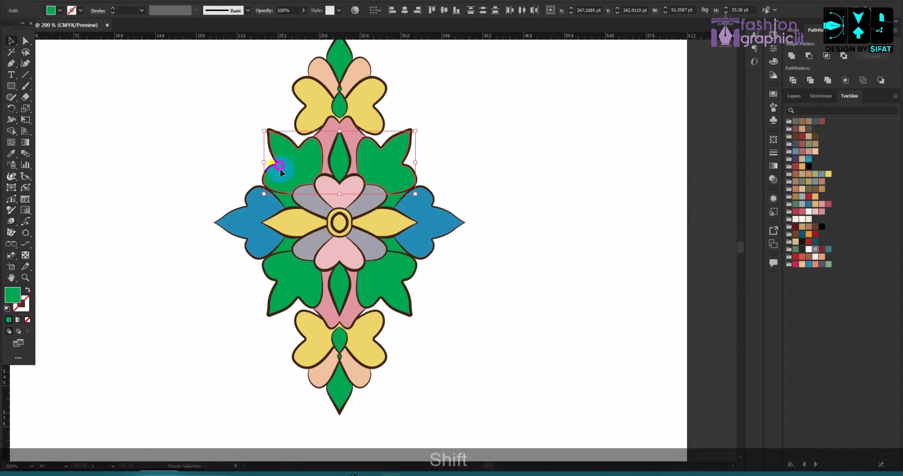
shift+click(276, 269)
shift+click(389, 281)
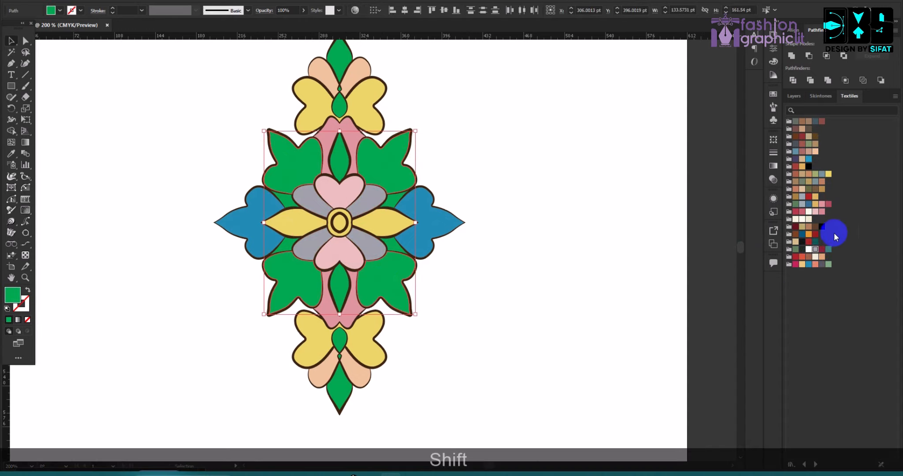
click(815, 227)
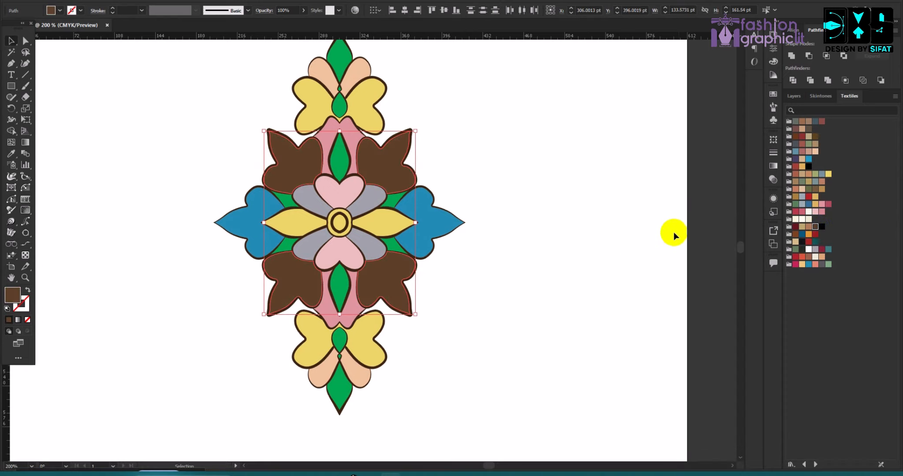
click(822, 189)
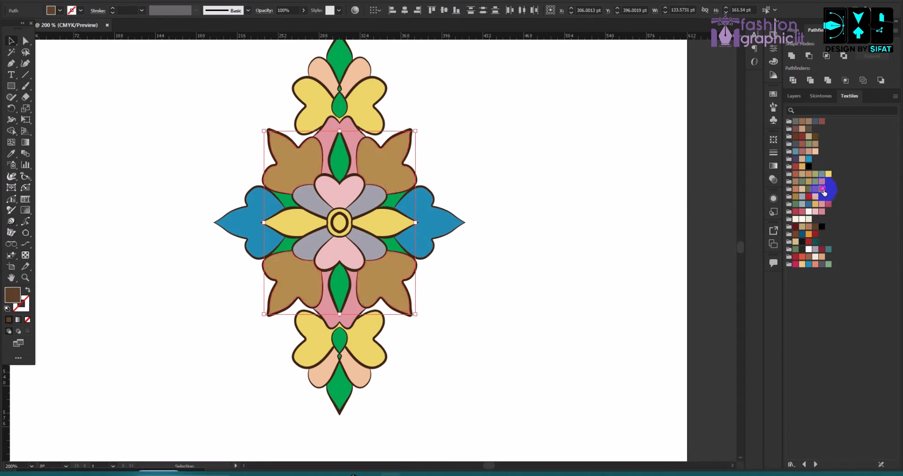
click(627, 194)
Detach and close the Skintones swatch library, and show the layers list again
scroll(465, 226, down, 3)
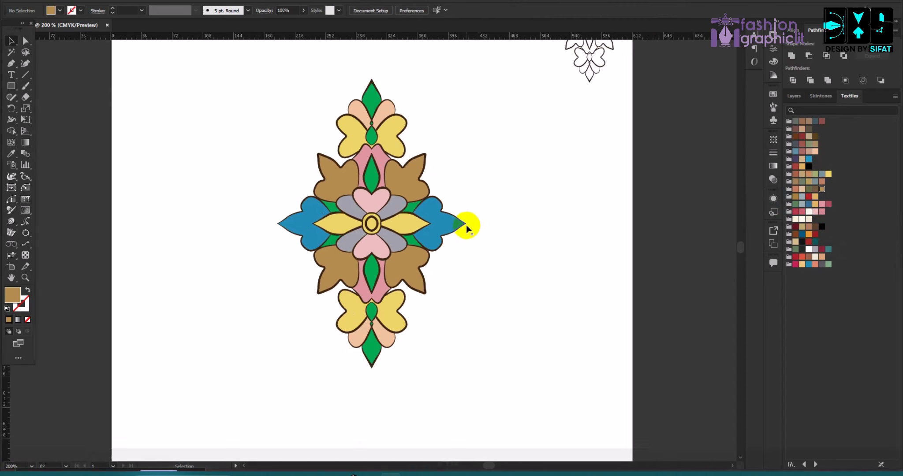
click(820, 98)
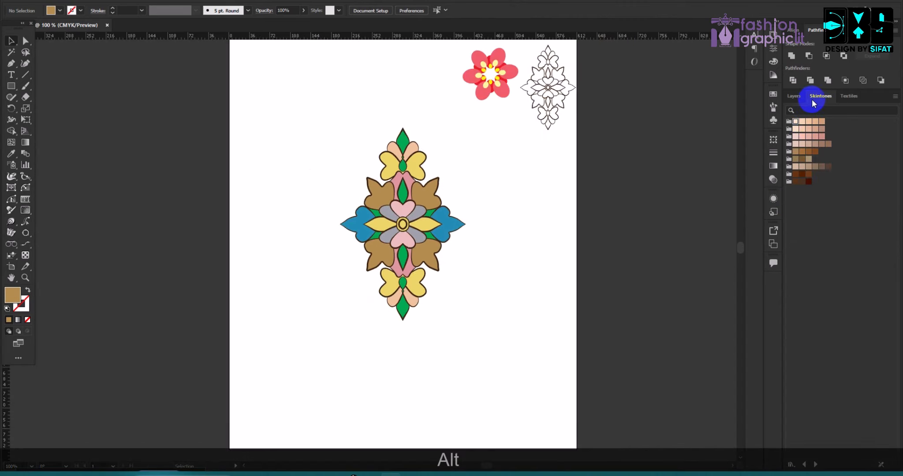
click(793, 96)
click(830, 98)
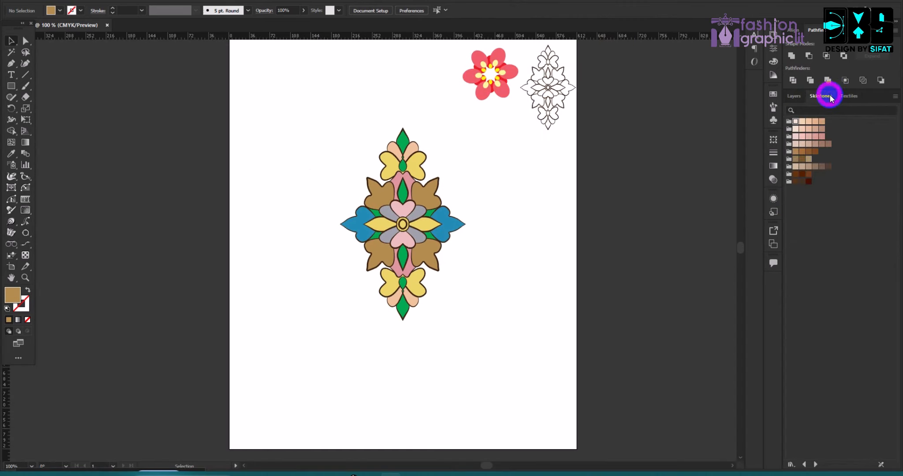
drag(833, 100, 726, 131)
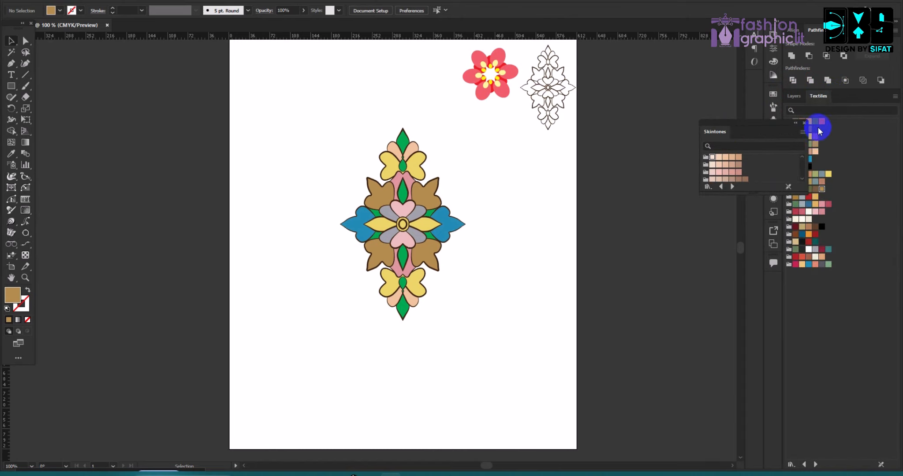
click(805, 123)
click(797, 98)
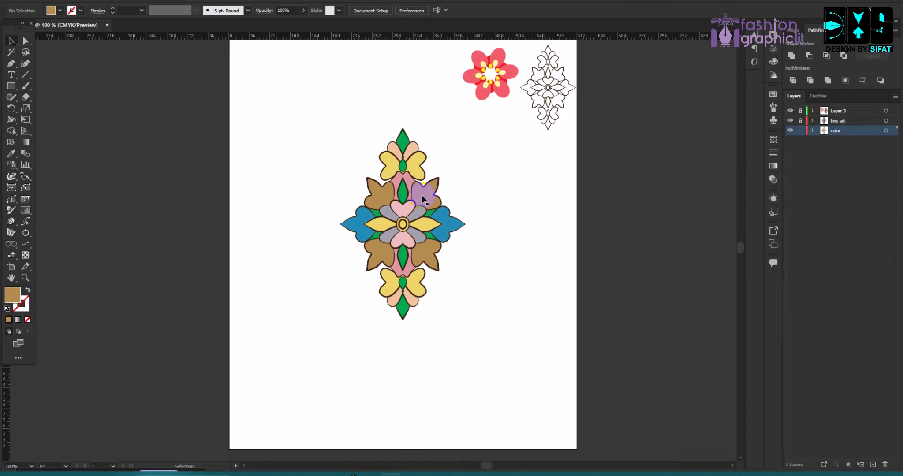
Unlock the line art layer, duplicate the whole coloured motif beside the page, group the duplicate and cut it
scroll(421, 196, up, 2)
click(800, 130)
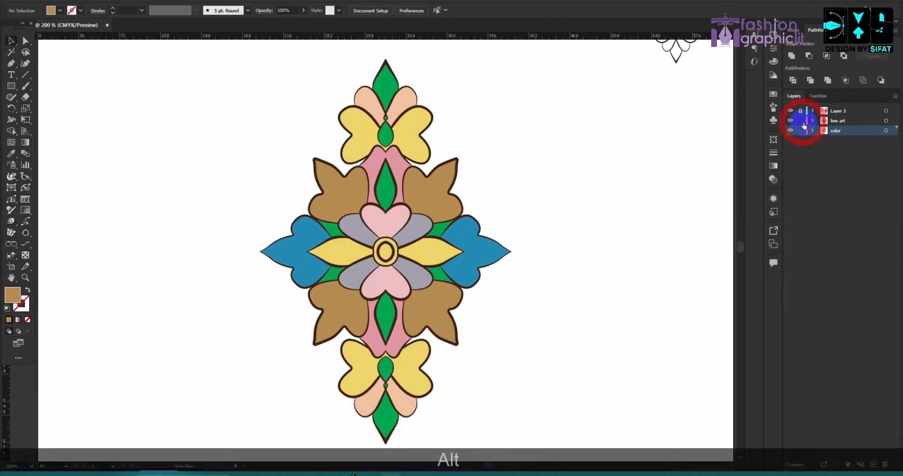
scroll(504, 192, down, 3)
drag(395, 133, 288, 224)
key(ctrl+alt+g)
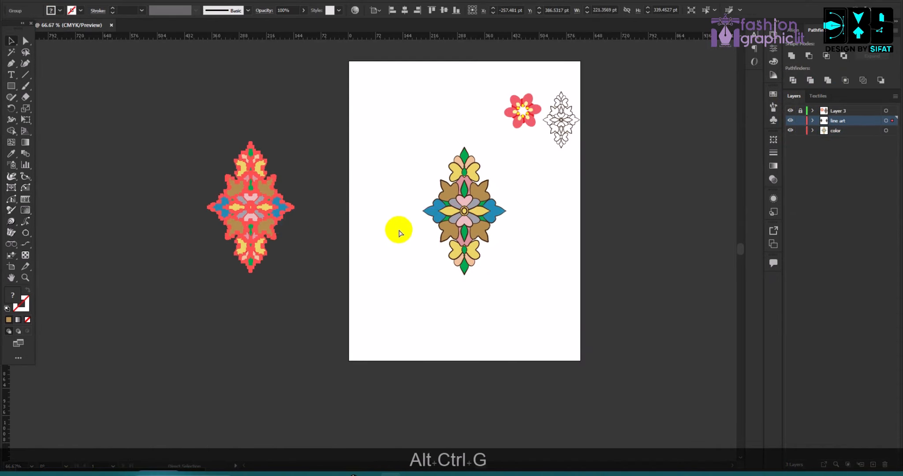
key(ctrl+x)
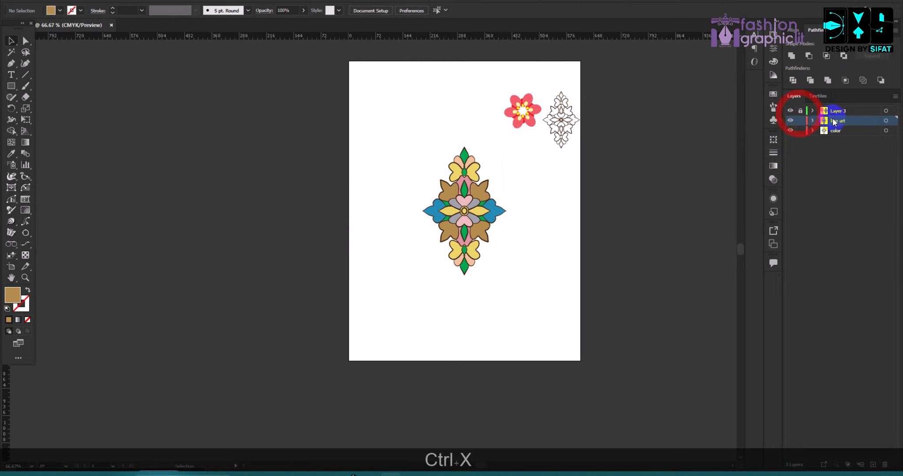
Paste the grouped motif into the unlocked Layer 3 and scale it down in the page's upper left area
click(836, 110)
scroll(639, 153, up, 3)
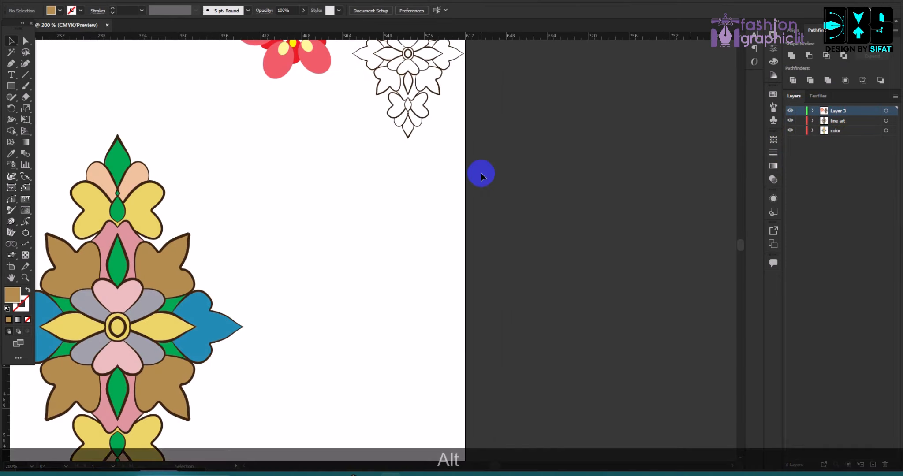
key(ctrl+v)
scroll(451, 219, down, 2)
drag(448, 218, 214, 106)
scroll(202, 98, up, 2)
drag(182, 69, 189, 166)
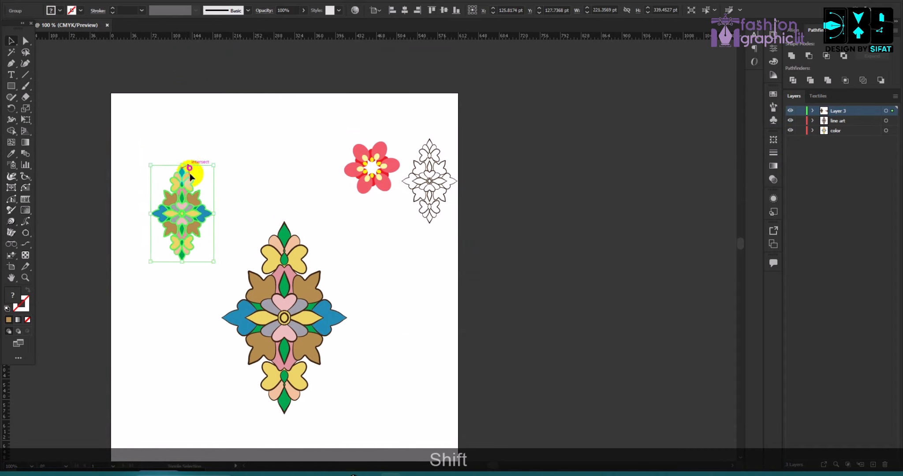
Line up the small coloured motif, pink flower and outline motif in a smaller row at the page's top, and lock Layer 3
drag(183, 205, 310, 171)
drag(465, 224, 325, 126)
drag(368, 168, 349, 132)
drag(440, 141, 392, 154)
click(468, 242)
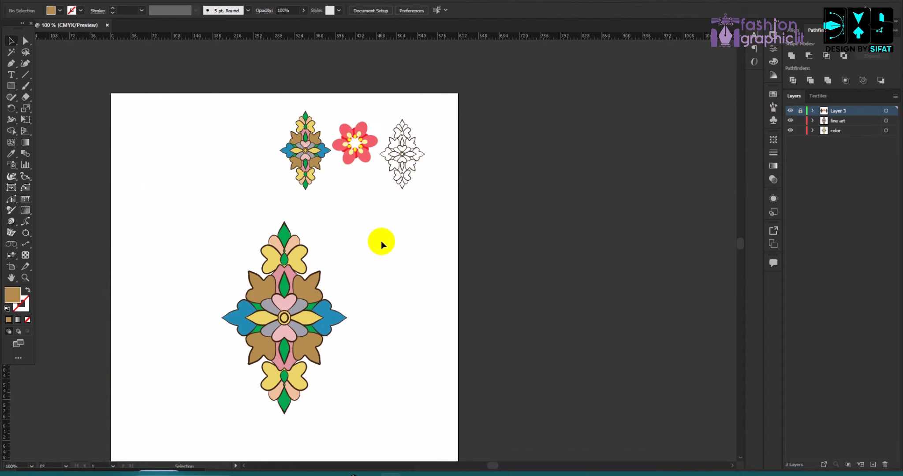
Lock the line art layer and make the color layer active
scroll(281, 206, up, 2)
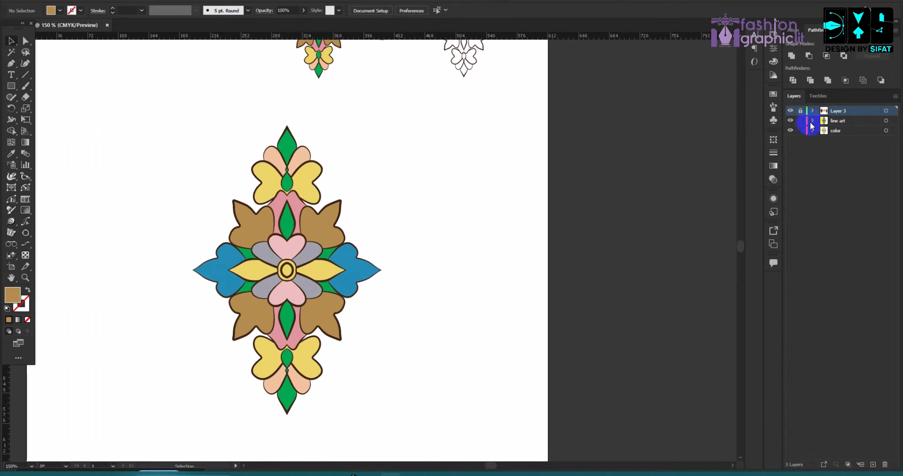
click(840, 132)
scroll(436, 196, down, 3)
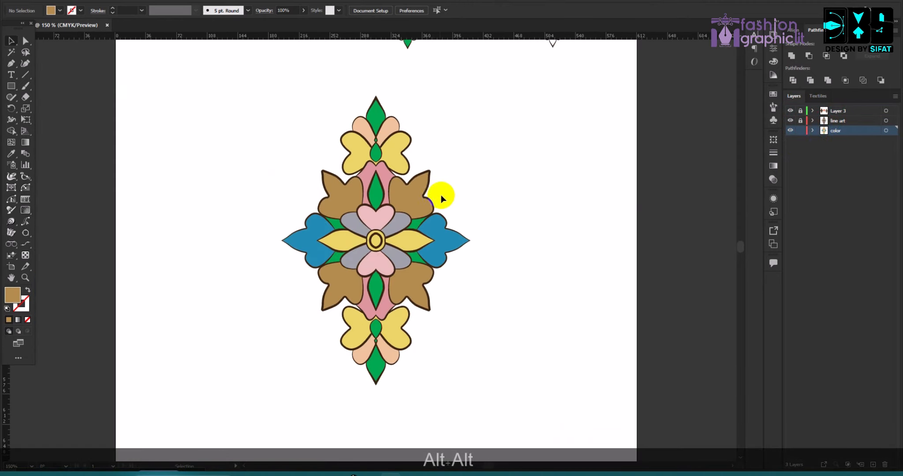
scroll(419, 196, up, 2)
scroll(422, 199, down, 2)
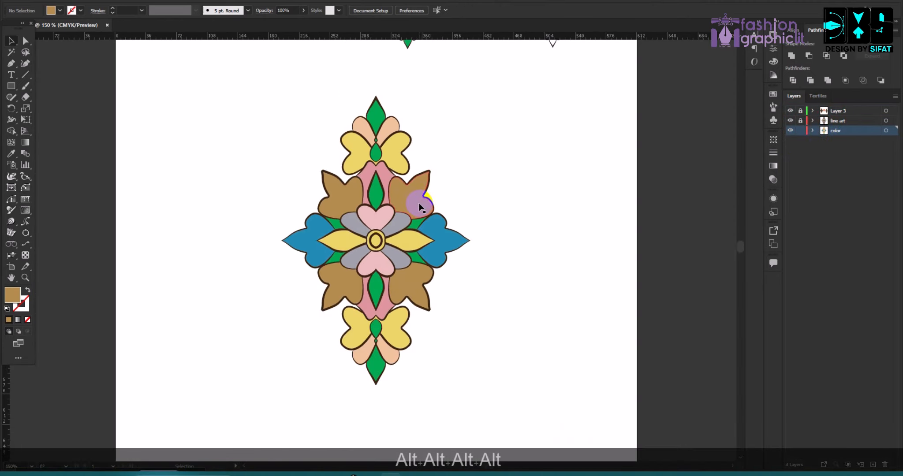
click(523, 215)
Select all the green-filled shapes of the motif at once with the Magic Wand tool
click(11, 52)
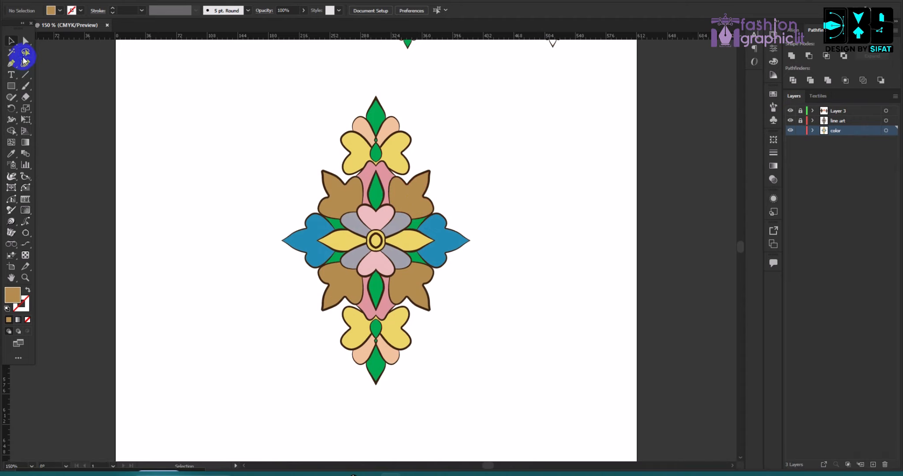
scroll(408, 189, up, 2)
scroll(420, 177, up, 2)
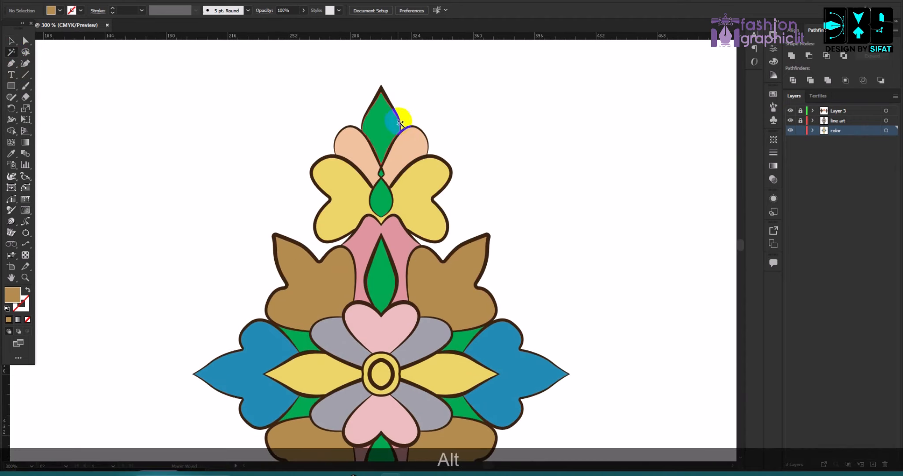
click(377, 123)
scroll(349, 225, down, 2)
scroll(349, 225, down, 2)
scroll(378, 283, up, 2)
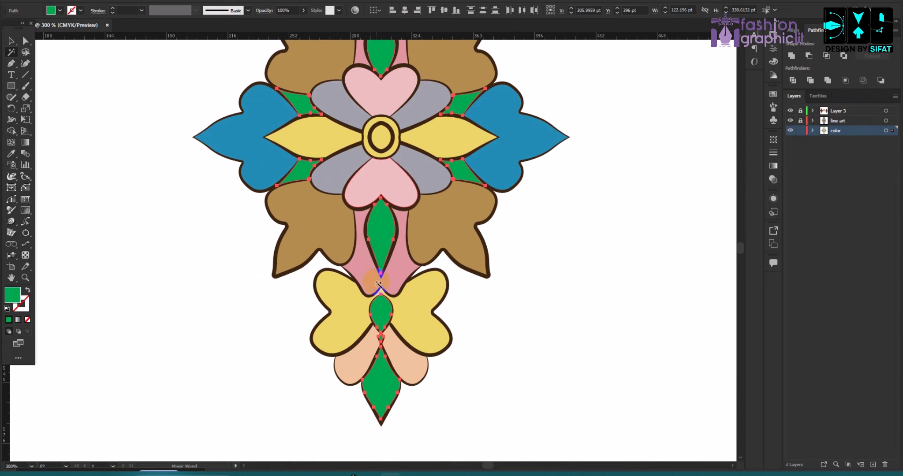
scroll(371, 290, up, 6)
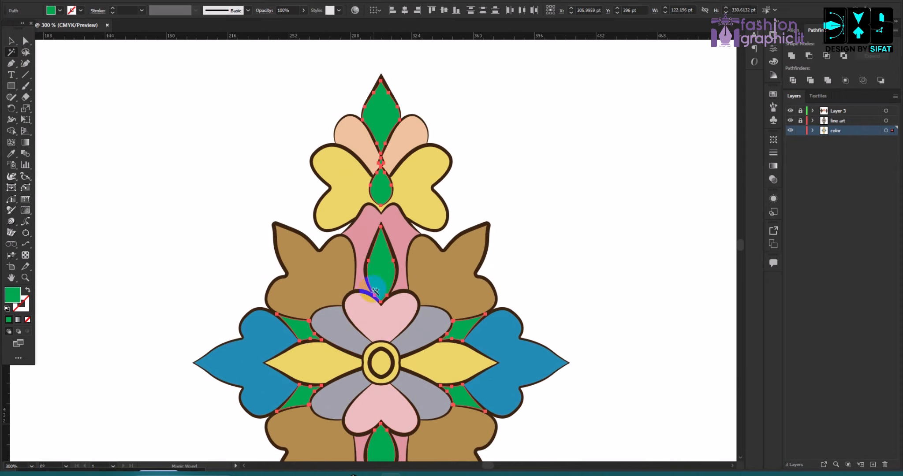
scroll(404, 172, up, 2)
scroll(405, 173, up, 2)
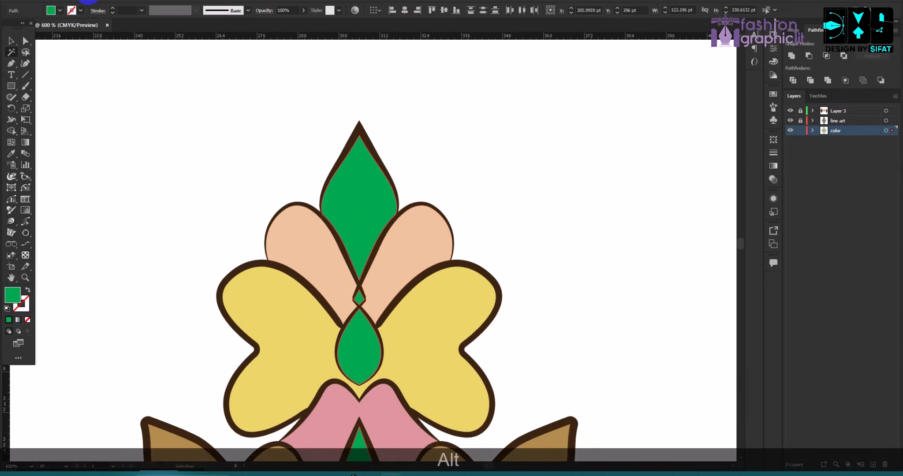
Start an Offset Path on the selected green shapes, try Miter joins and set the joins back to Round
click(88, 1)
mouse_move(106, 248)
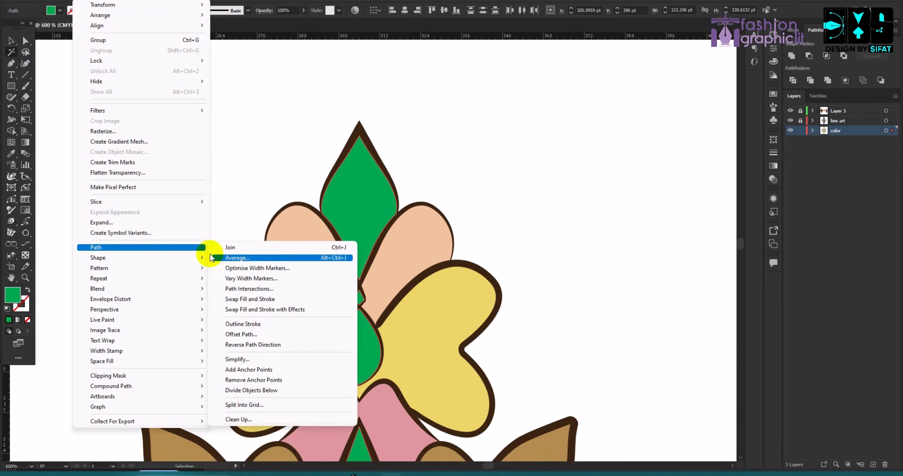
click(248, 334)
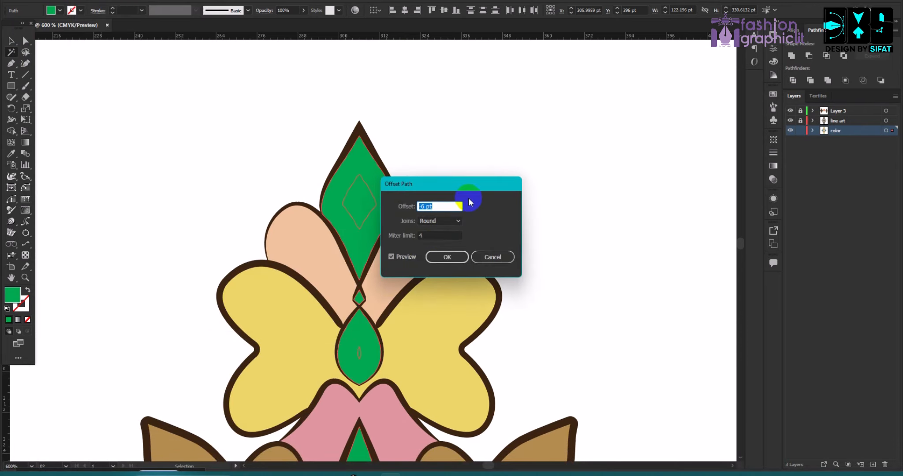
drag(500, 191, 679, 127)
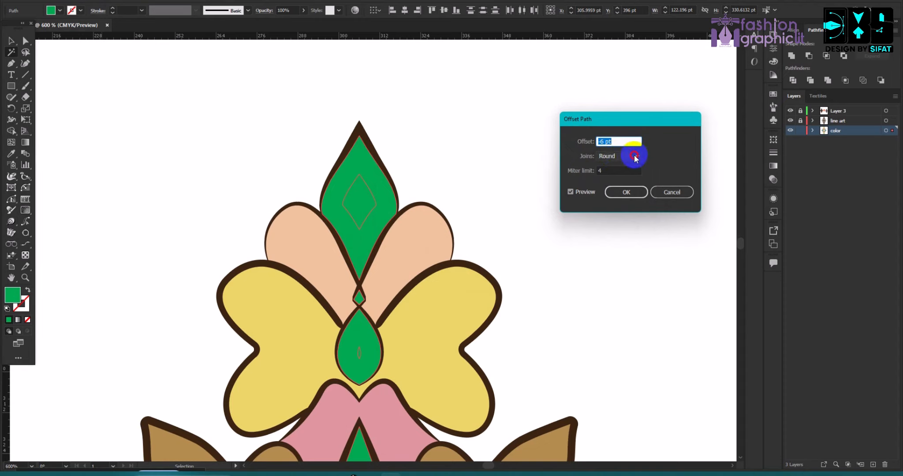
click(628, 155)
click(612, 167)
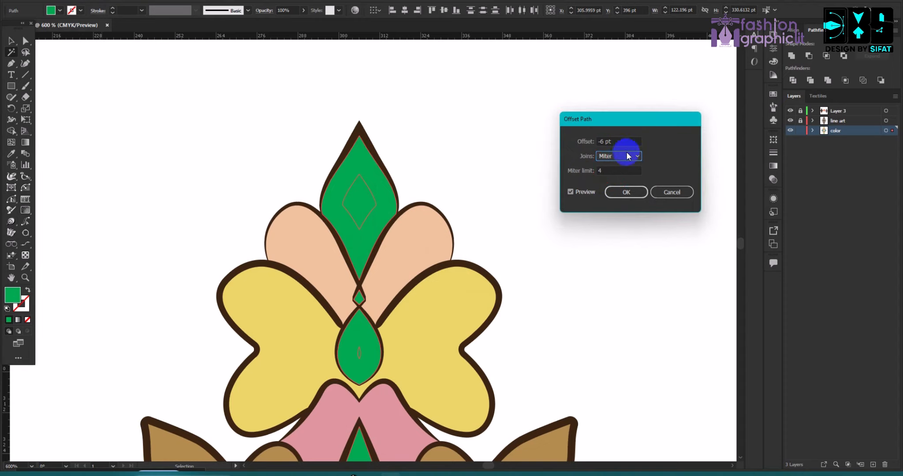
click(629, 158)
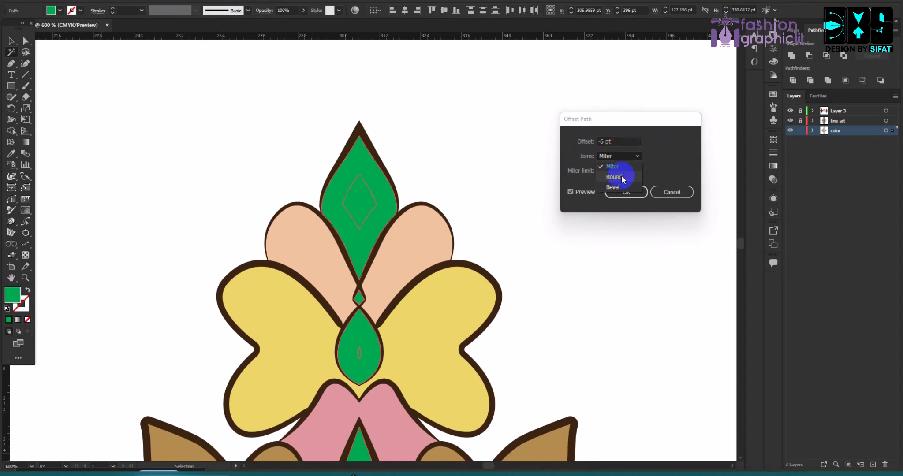
click(614, 177)
Set the offset distance for the green shapes to -4 pt
click(620, 141)
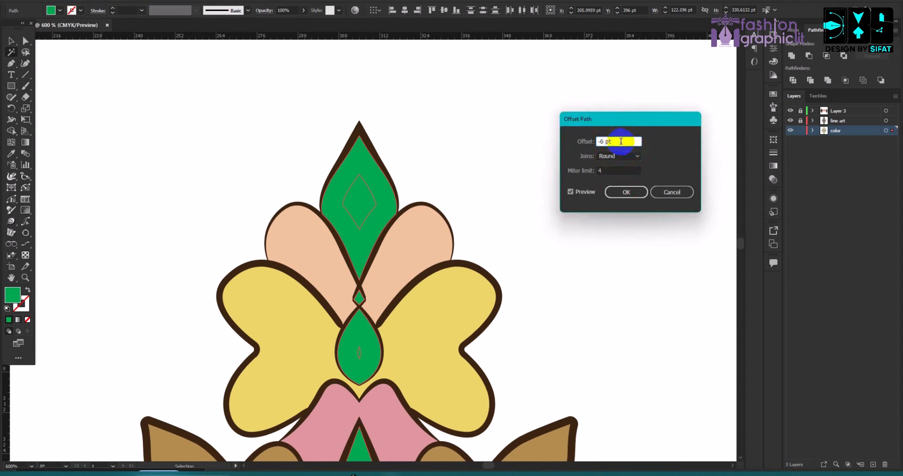
click(621, 142)
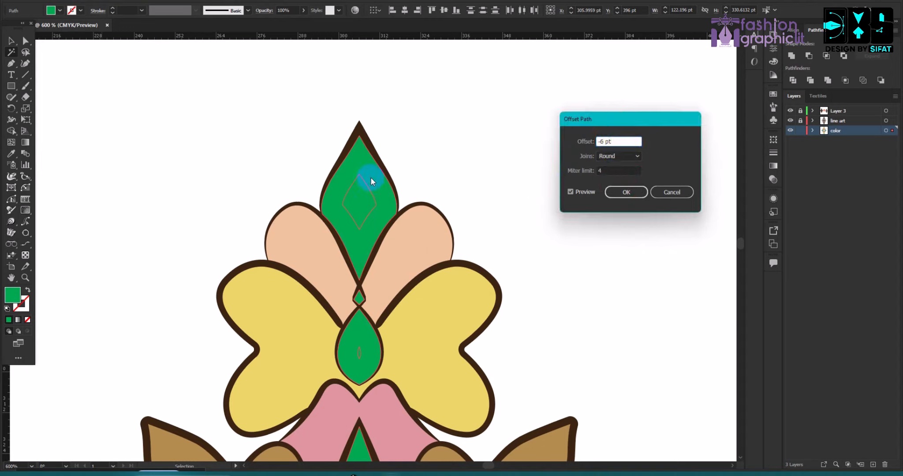
key(Up)
key(Up)
key(Up)
key(Down)
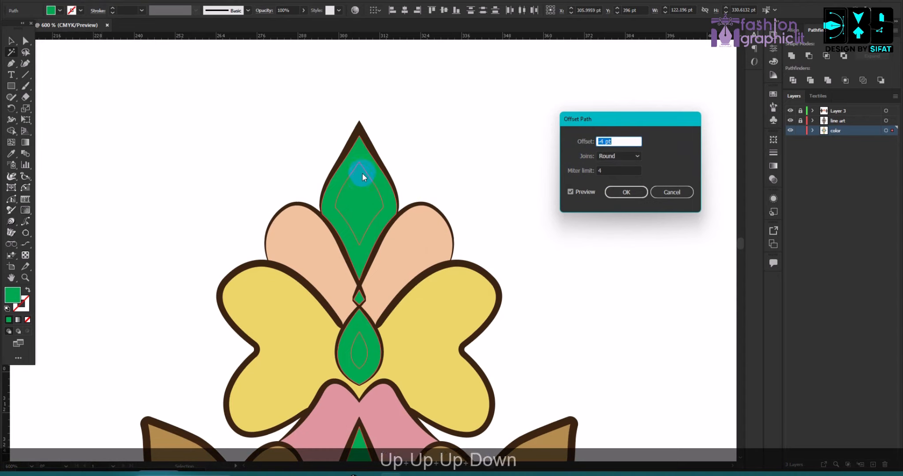
Offset the selected green shapes' paths inward by -3 pt with round joins
key(Down)
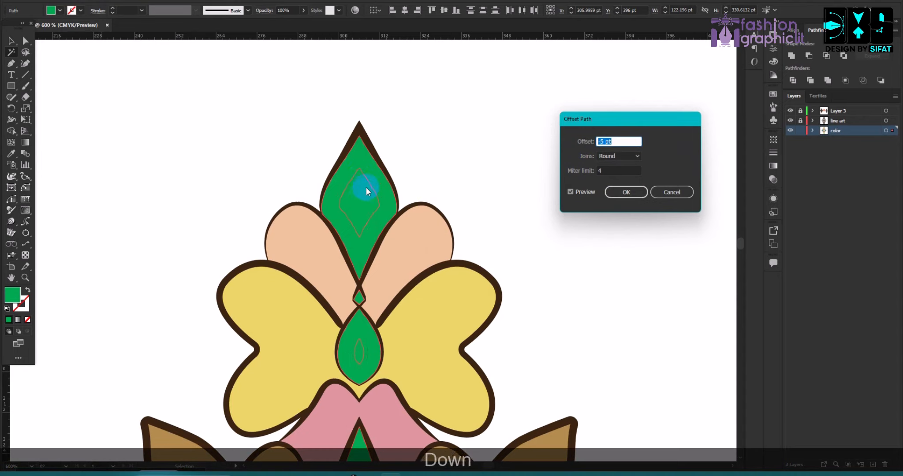
key(Up)
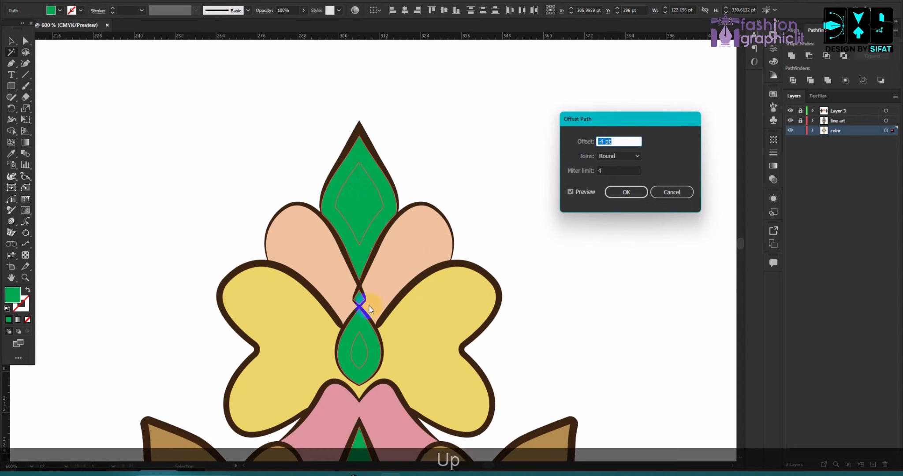
key(Up)
key(Up)
key(Up)
key(Up)
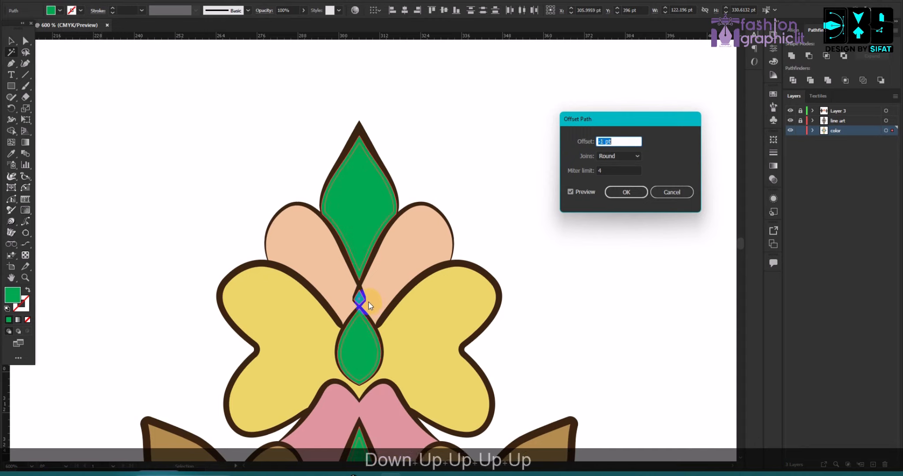
key(Down)
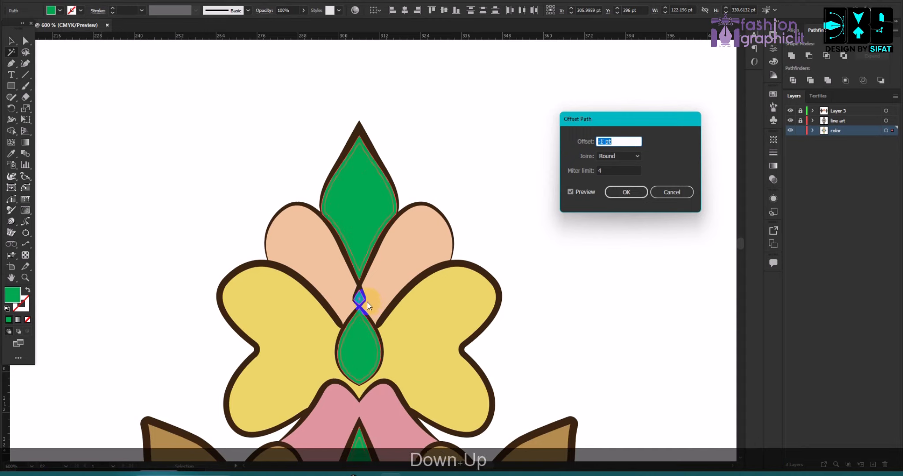
key(Down)
key(Up)
key(Down)
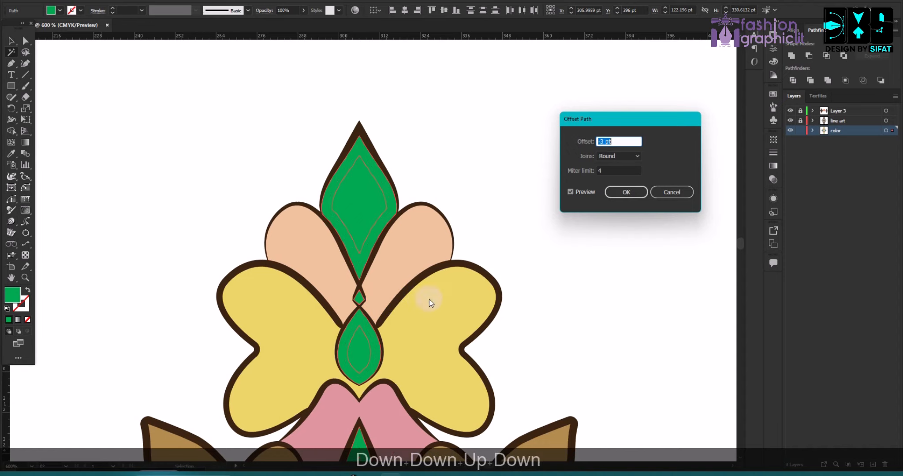
click(627, 193)
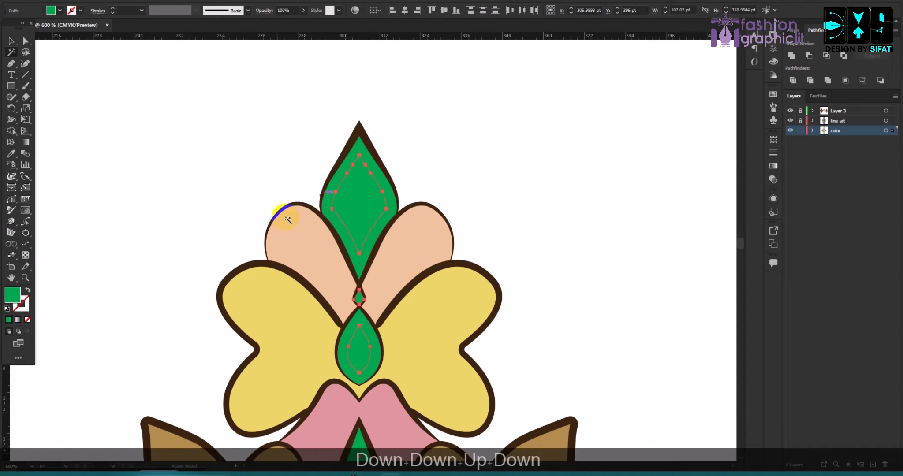
Fill the inset green shapes with the lighter green 20D371
double_click(9, 300)
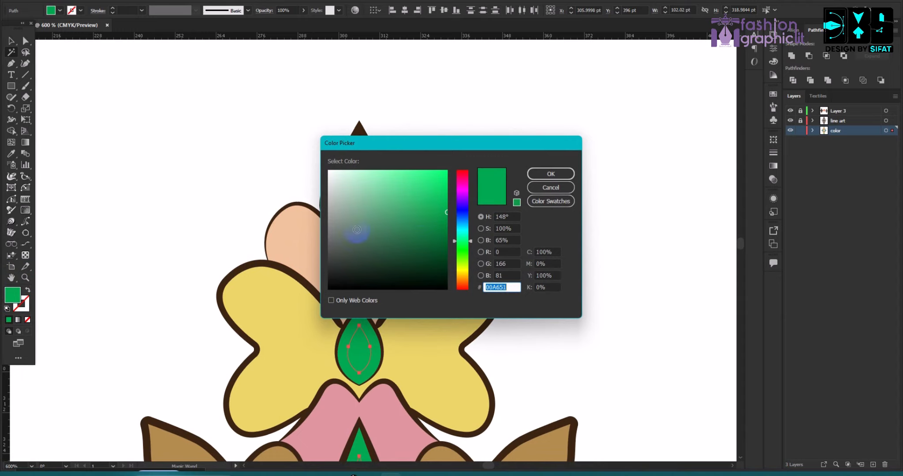
click(431, 191)
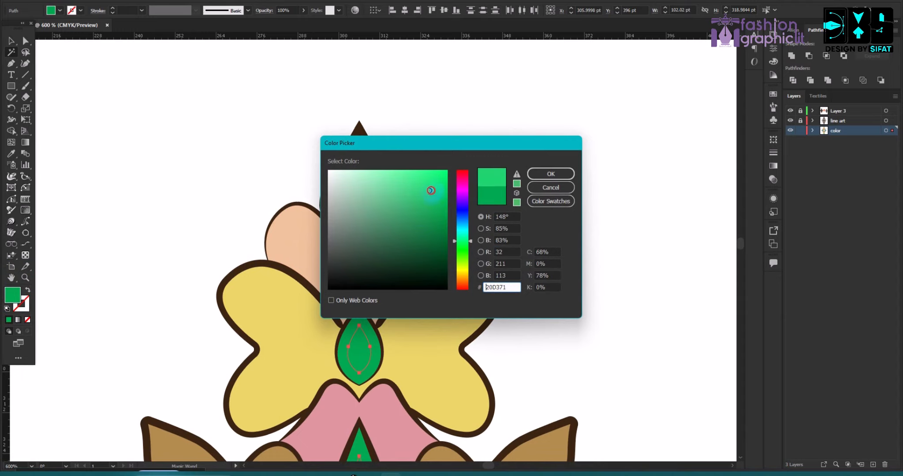
click(549, 175)
Apply a Gaussian Blur with a radius of about 4.66 pixels to the inset green shapes
scroll(459, 204, down, 5)
scroll(367, 226, down, 2)
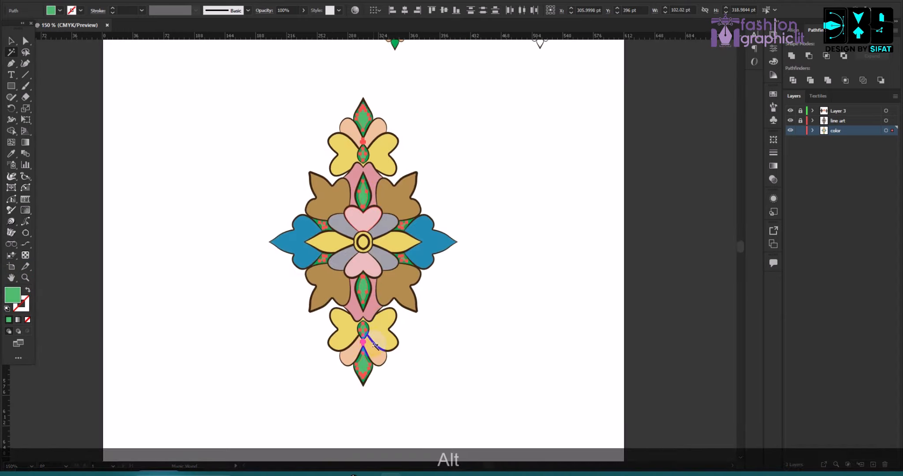
scroll(374, 227, up, 3)
scroll(386, 228, up, 4)
scroll(397, 198, up, 4)
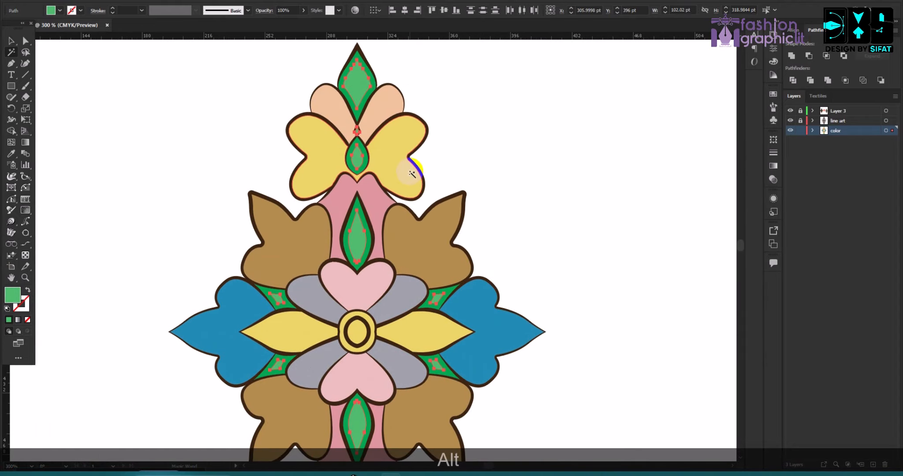
scroll(353, 115, up, 4)
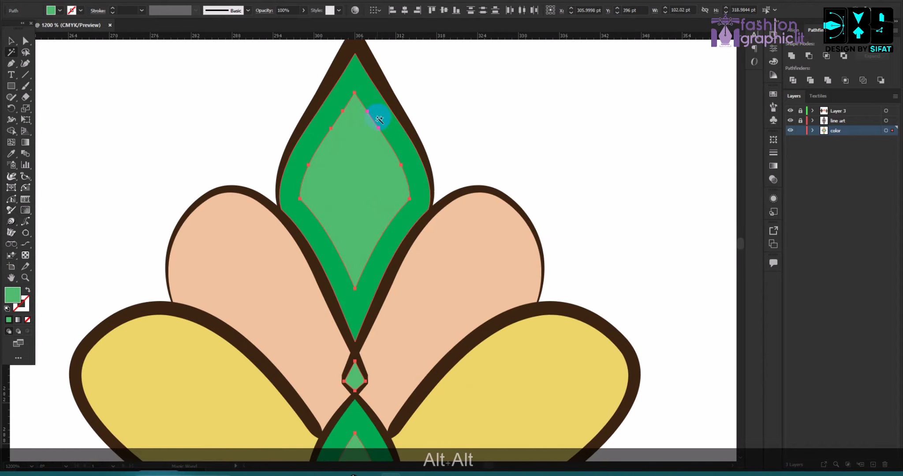
key(v)
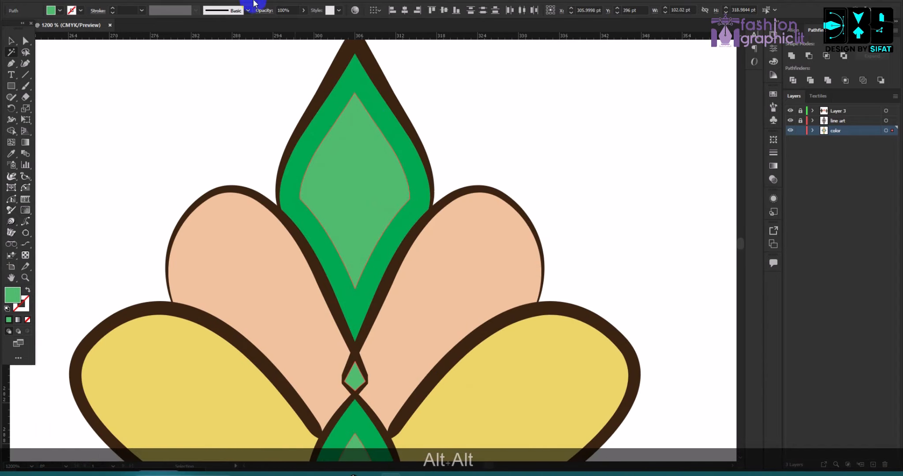
click(150, 1)
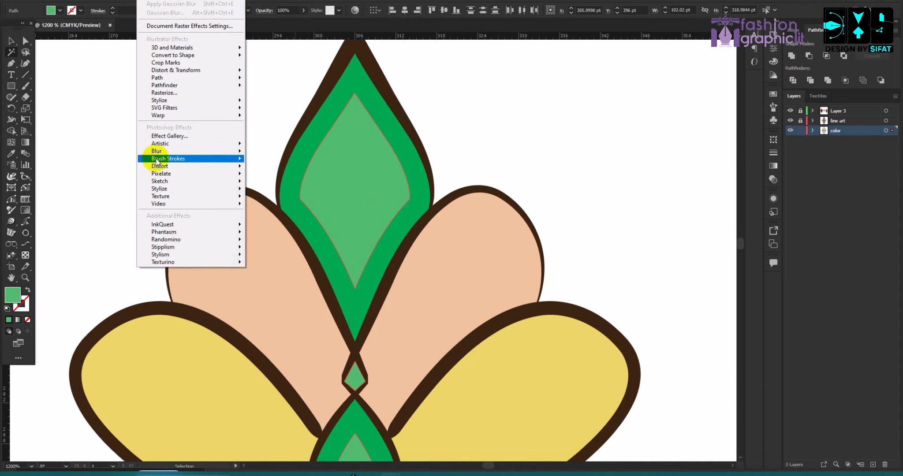
mouse_move(179, 149)
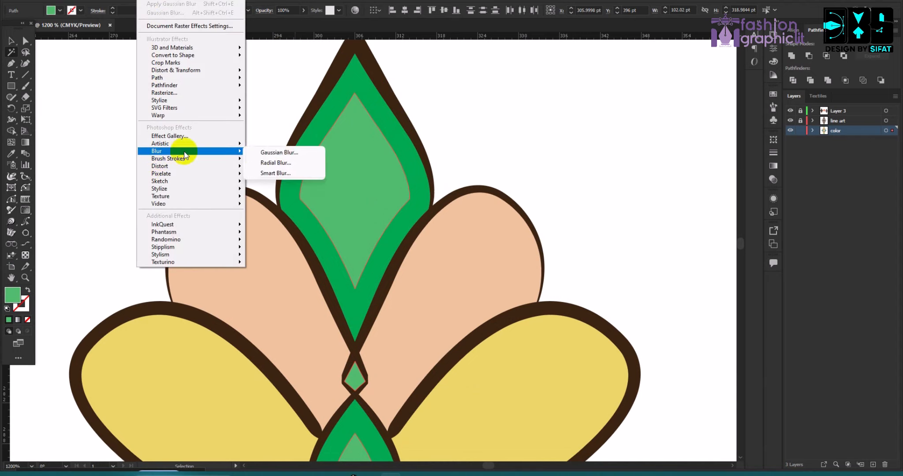
click(274, 147)
drag(459, 199, 543, 134)
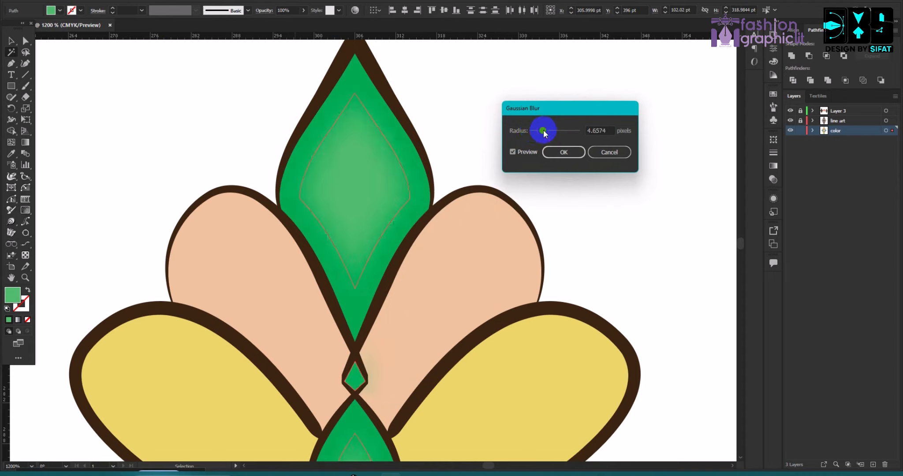
click(543, 131)
click(563, 152)
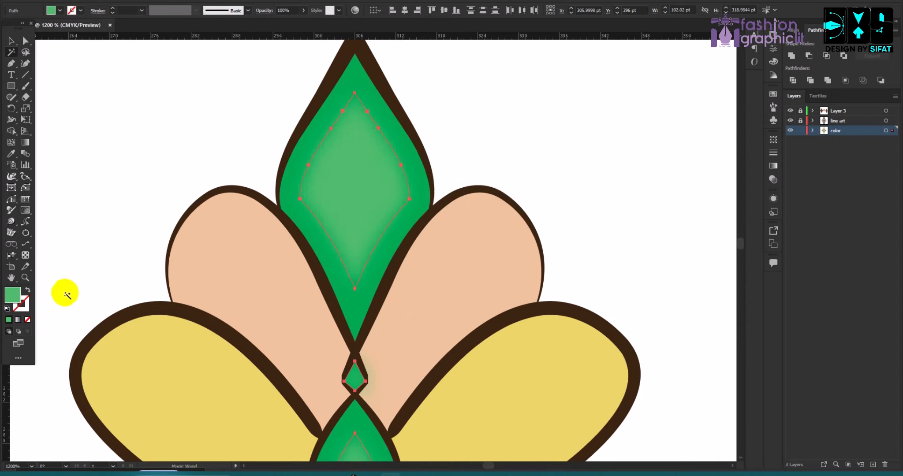
Change the blurred green shapes' fill to the brighter green 39E281 and deselect them
double_click(12, 294)
click(419, 183)
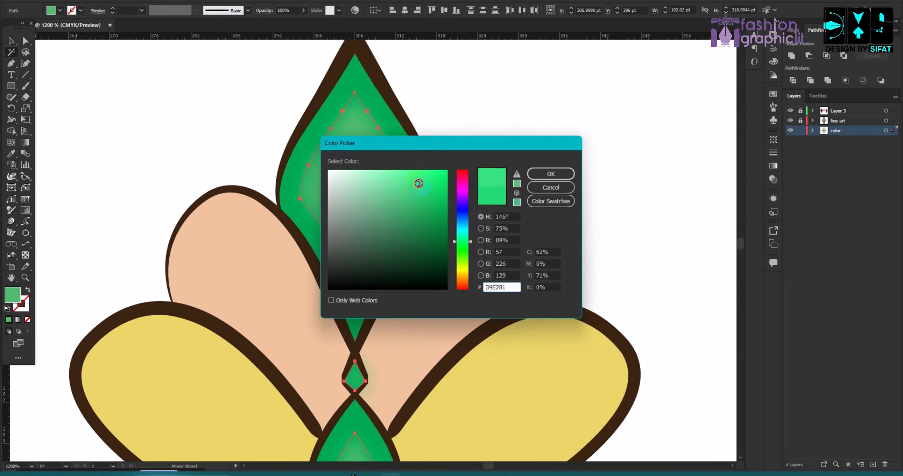
click(551, 174)
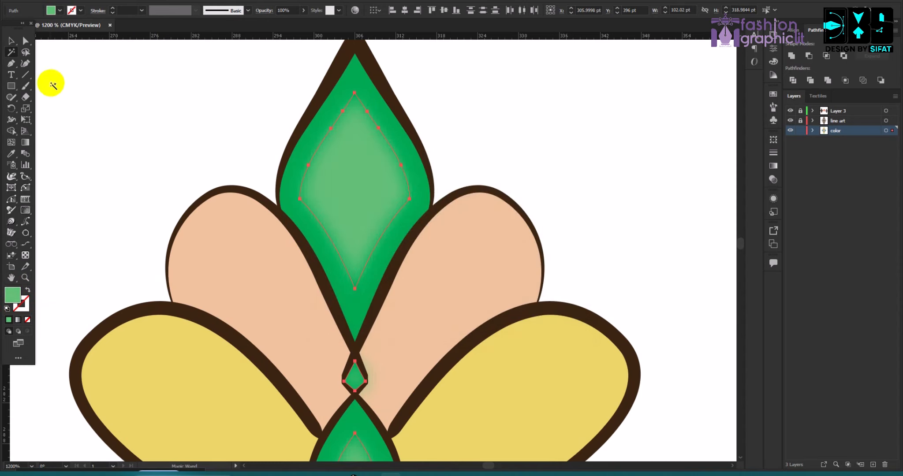
click(12, 41)
scroll(372, 157, down, 3)
click(560, 189)
scroll(560, 189, down, 3)
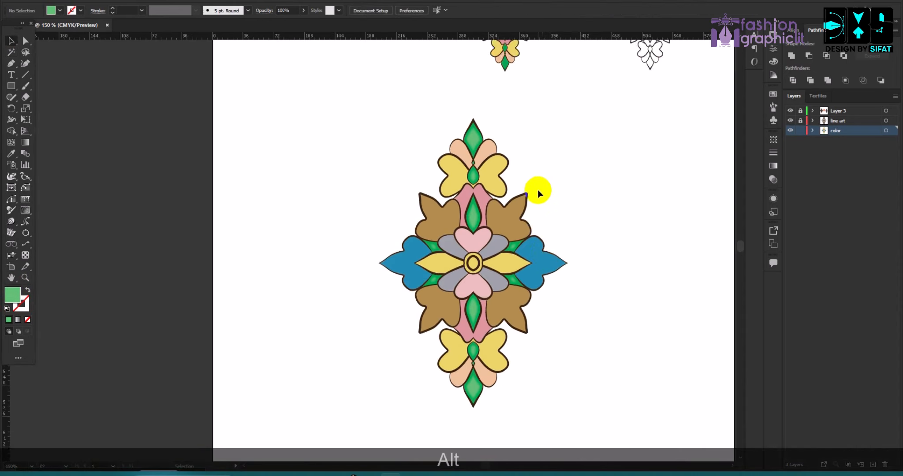
Select both blue side petals by matching fill with the Magic Wand and offset their paths by -3 pt with round joins
scroll(552, 274, up, 3)
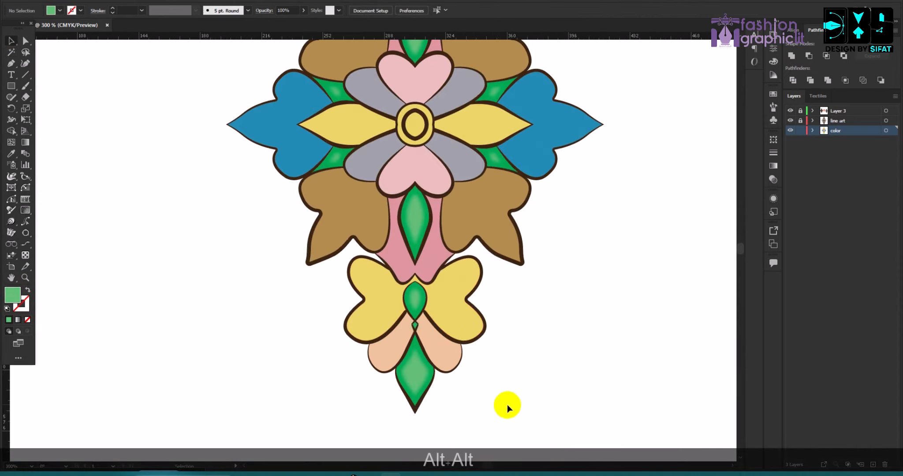
scroll(537, 350, up, 5)
click(20, 189)
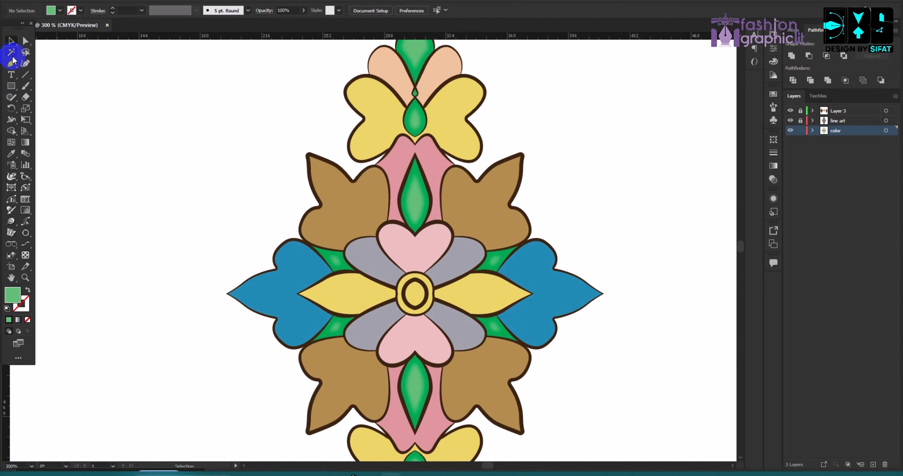
click(12, 53)
click(302, 268)
click(512, 272)
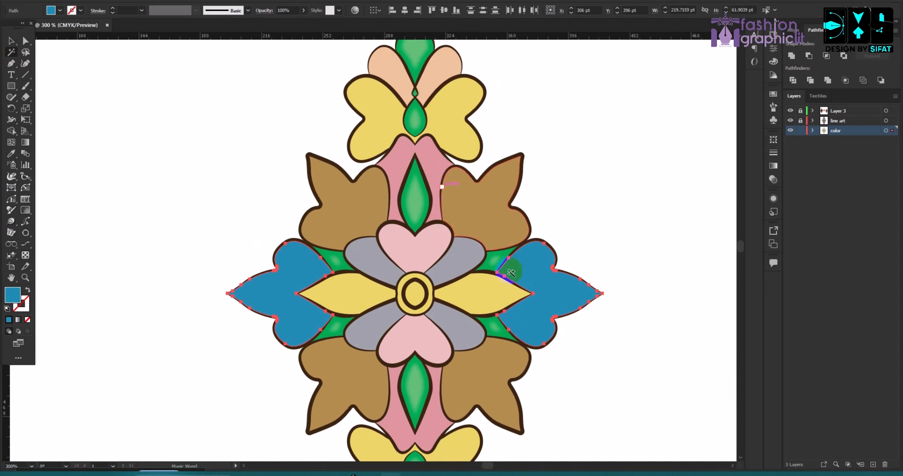
scroll(505, 229, down, 1)
scroll(441, 112, up, 1)
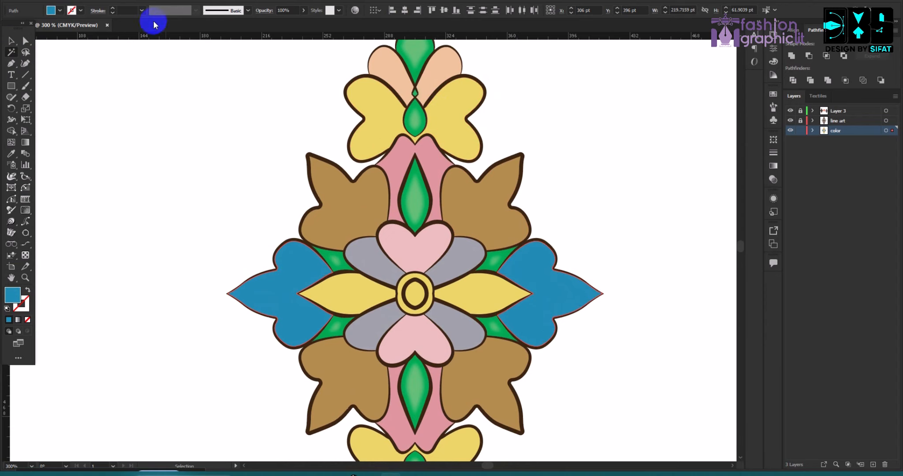
click(140, 1)
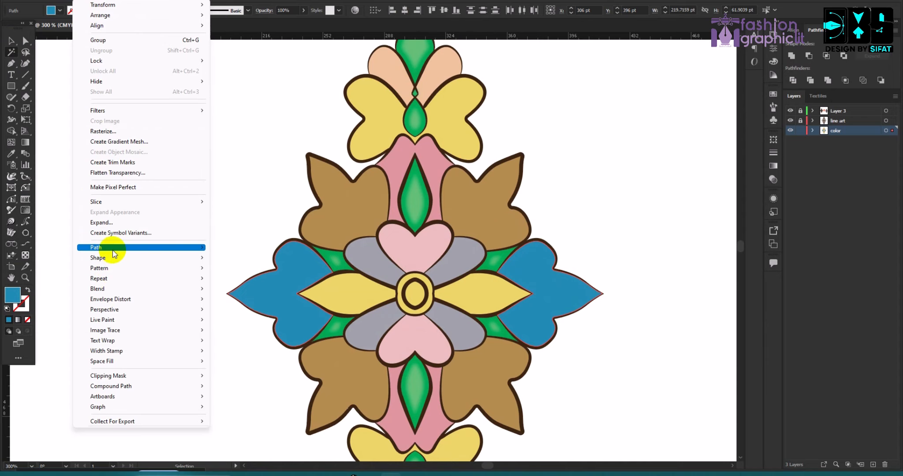
mouse_move(112, 247)
click(258, 334)
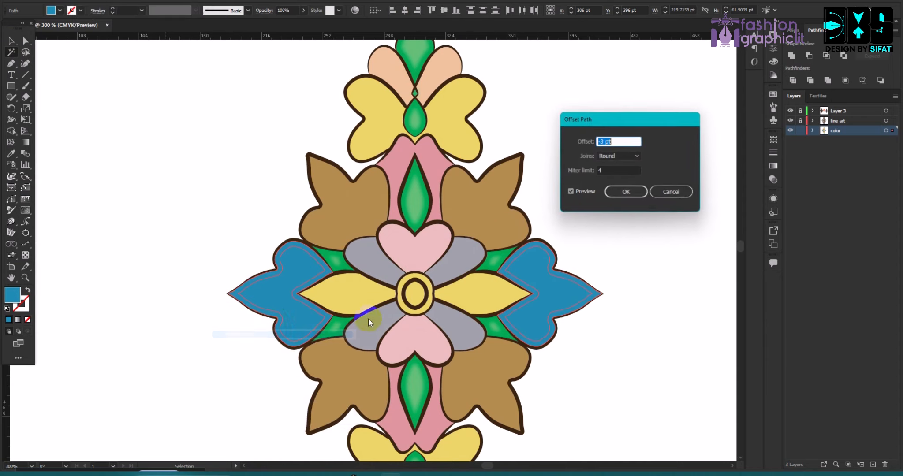
click(627, 193)
Fill the inset shapes on the blue side petals with a lighter, brighter blue
double_click(12, 294)
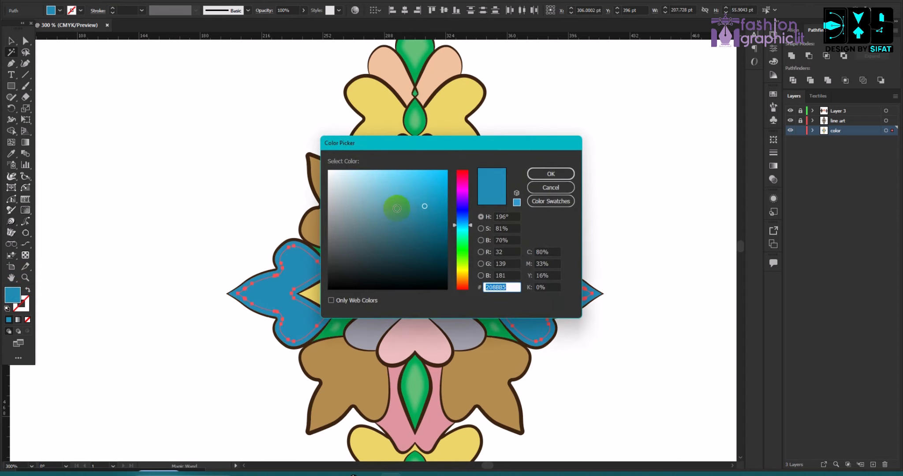
drag(427, 204, 409, 187)
click(551, 173)
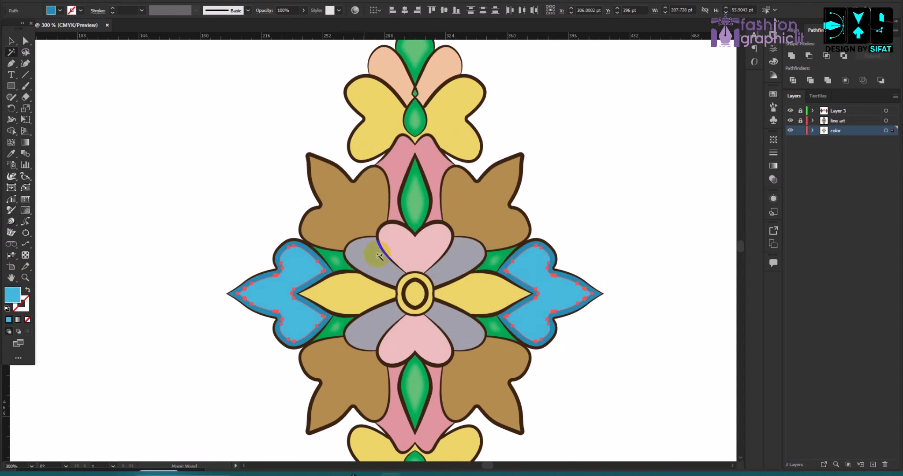
Apply a Gaussian Blur with a radius of about 7.48 pixels to the inset light blue shapes and deselect them
scroll(340, 245, up, 1)
scroll(340, 246, down, 1)
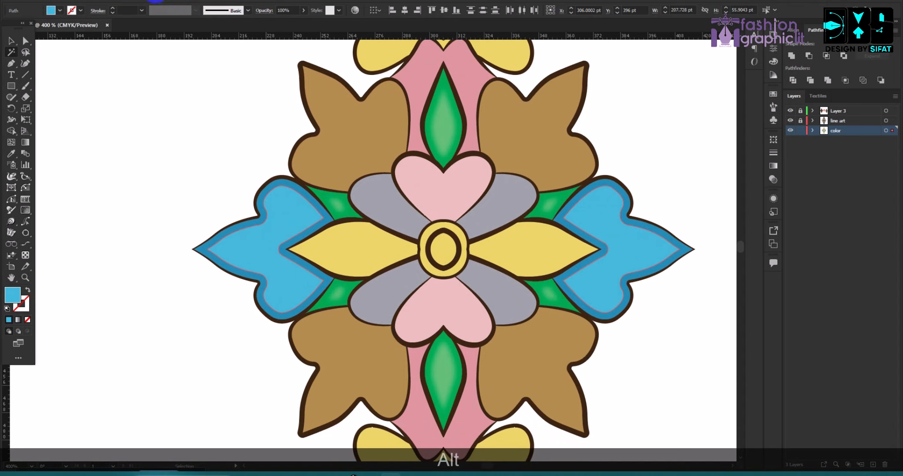
click(157, 2)
mouse_move(165, 151)
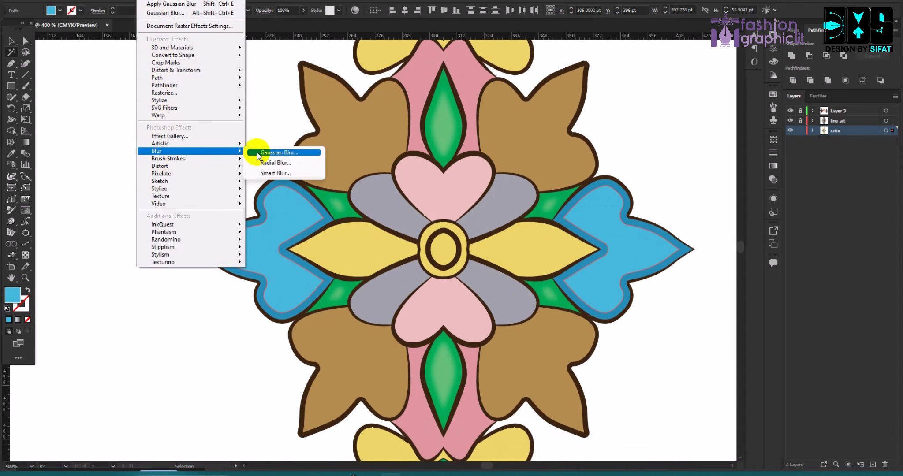
click(258, 153)
drag(540, 134, 545, 132)
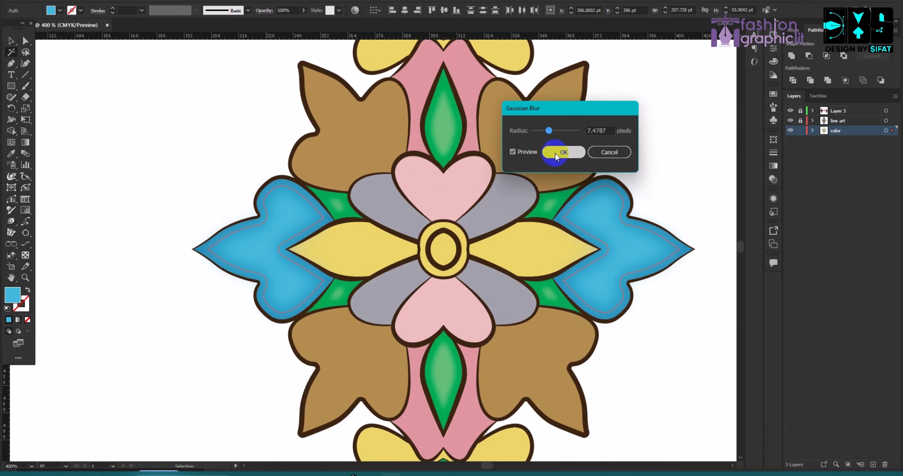
click(559, 152)
click(16, 40)
click(76, 81)
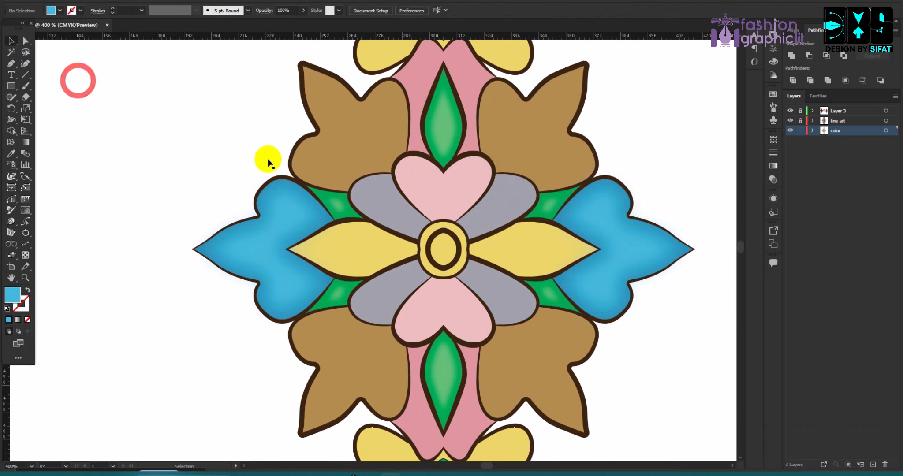
Select both light pink hearts by matching fill with the Magic Wand and offset their paths by -3 pt with round joins
scroll(266, 158, up, 1)
scroll(383, 172, down, 2)
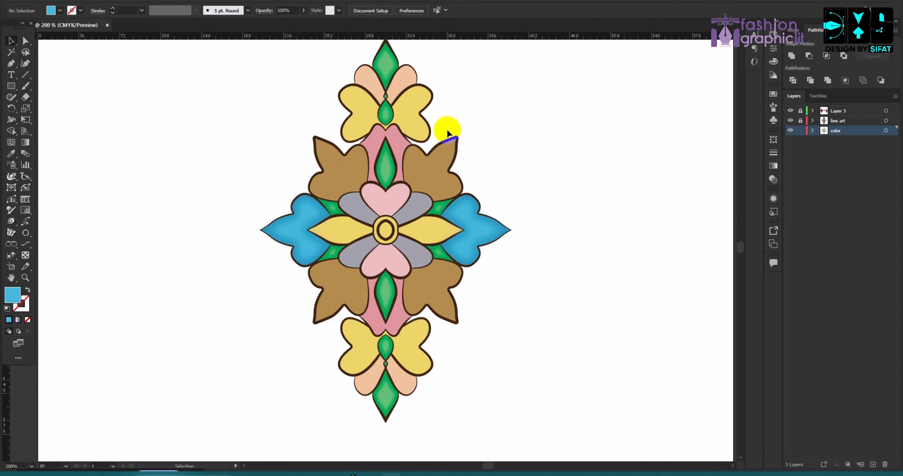
scroll(443, 162, up, 1)
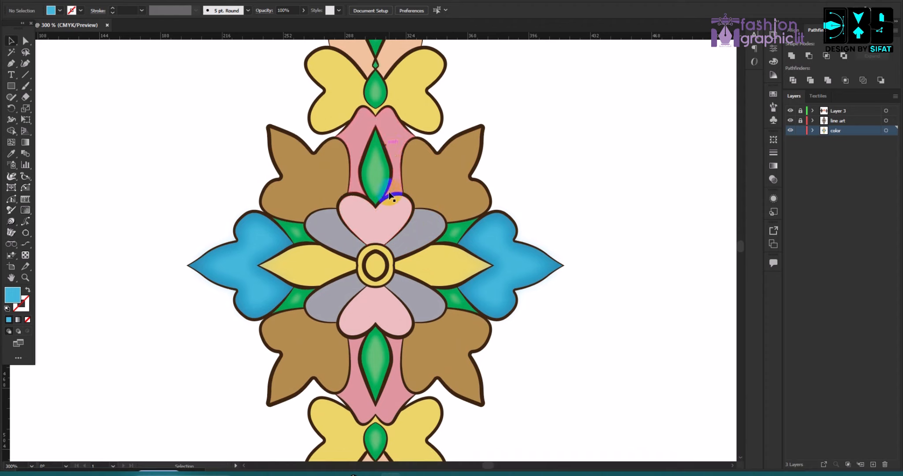
scroll(393, 206, up, 3)
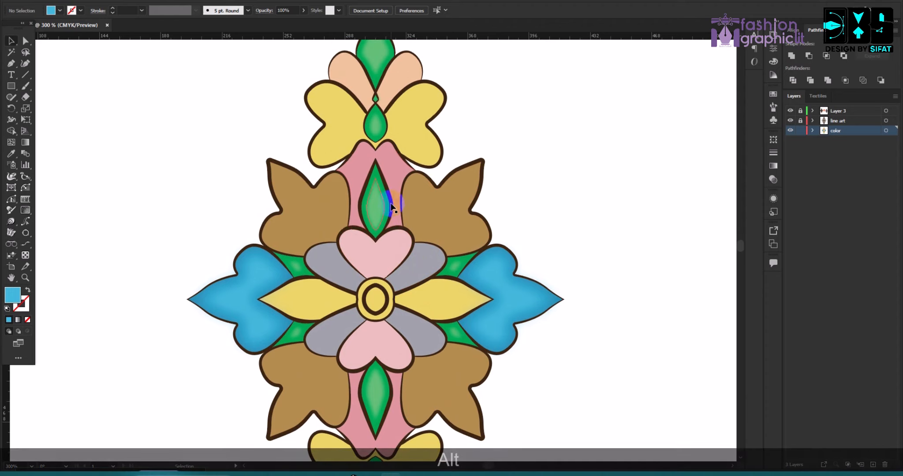
scroll(394, 125, down, 3)
click(16, 51)
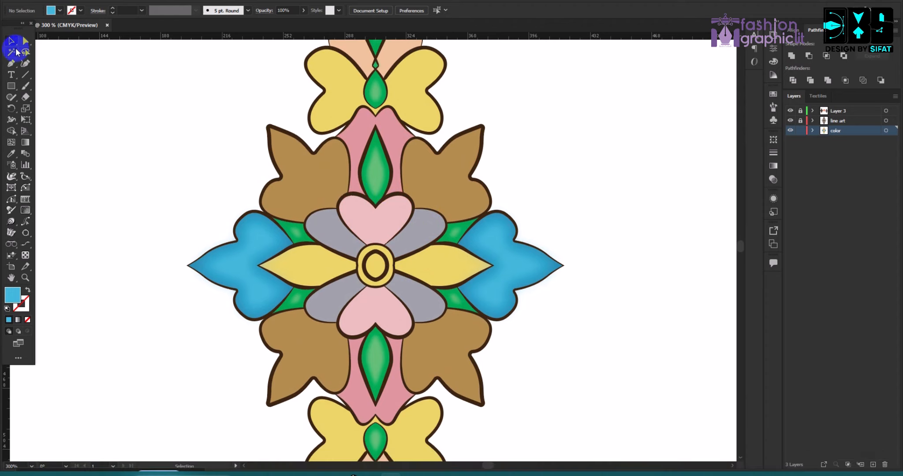
click(380, 217)
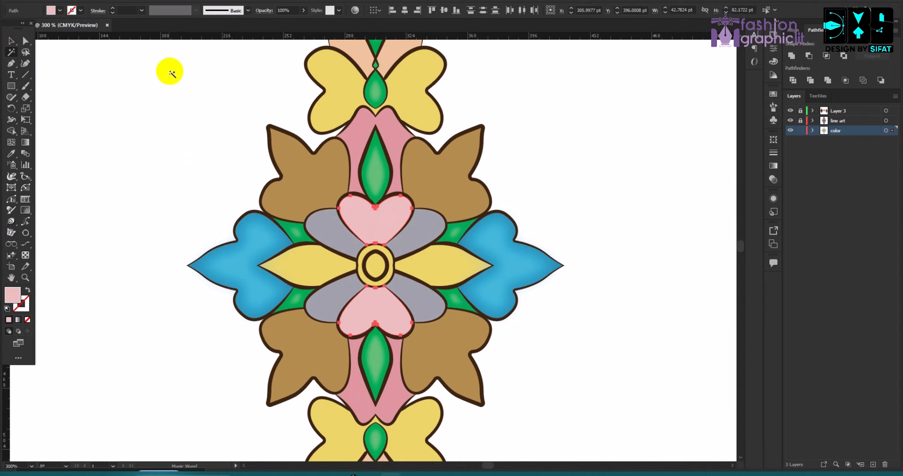
click(92, 1)
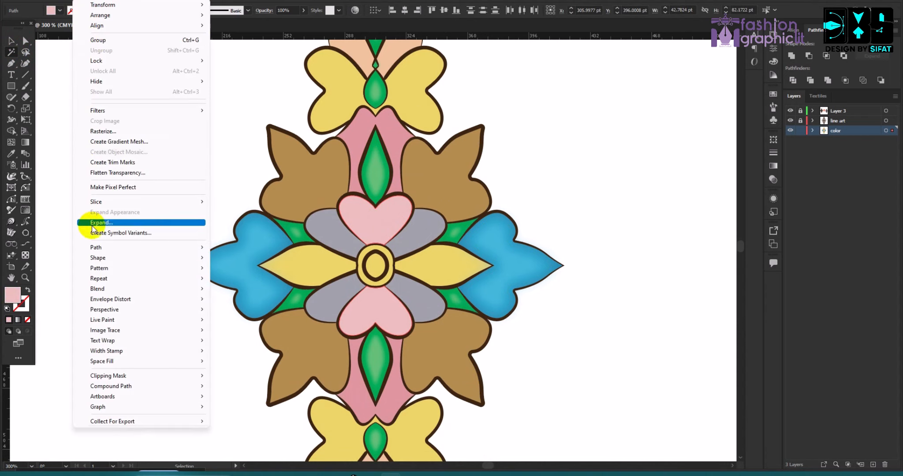
mouse_move(128, 260)
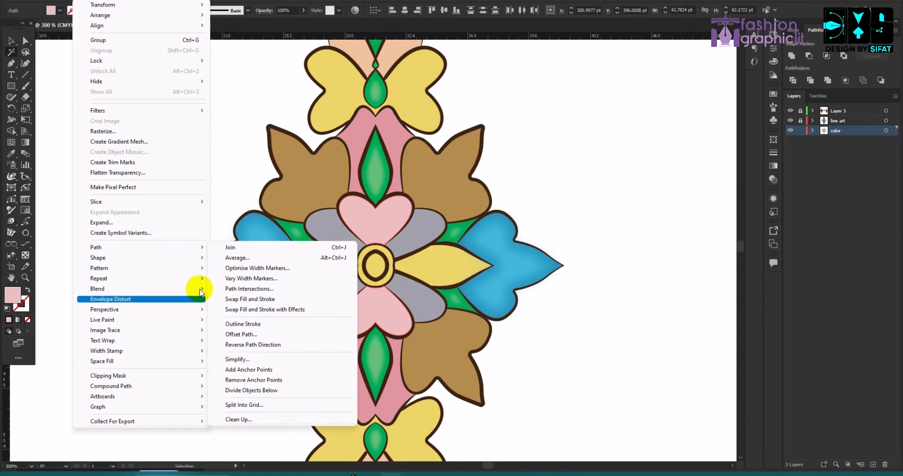
click(241, 335)
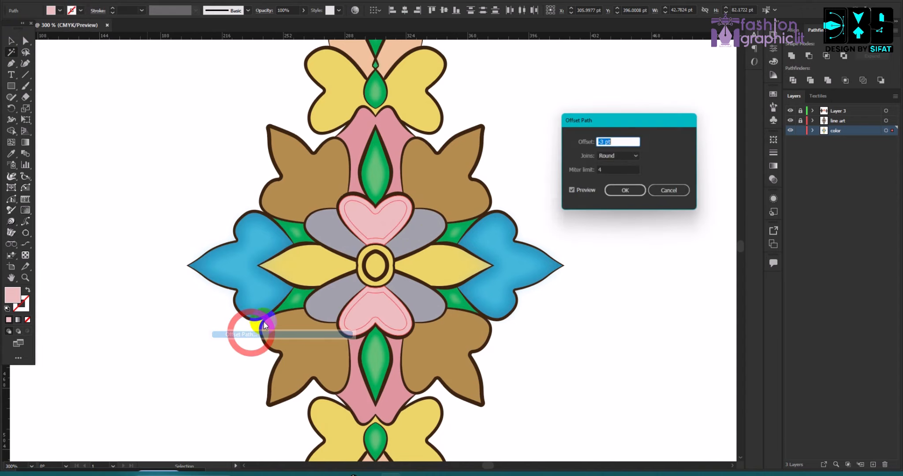
click(627, 192)
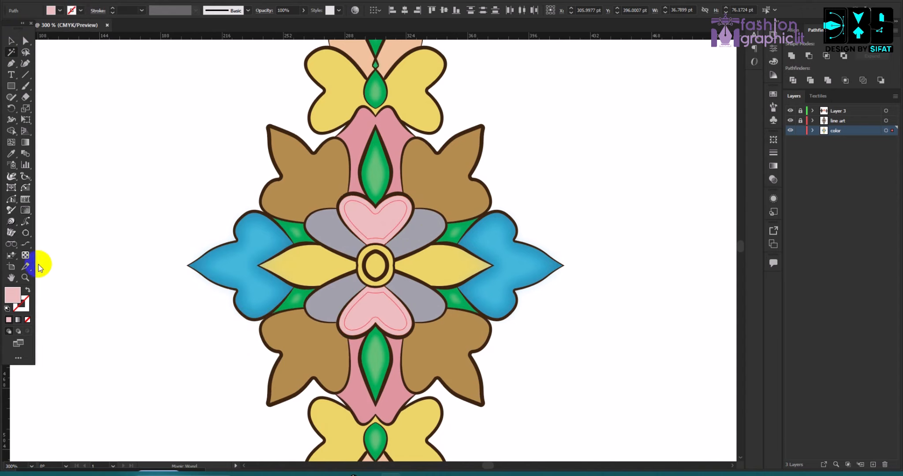
Fill the inset heart shapes with the paler pink FFDEE0
click(8, 291)
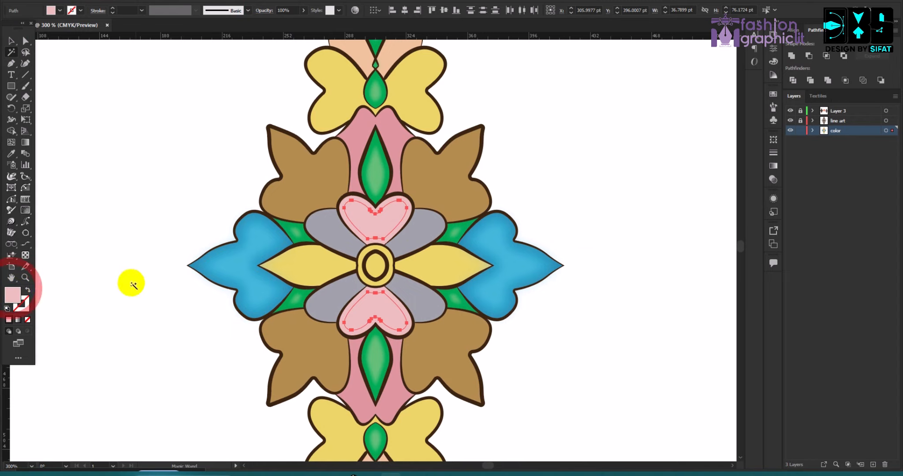
double_click(14, 297)
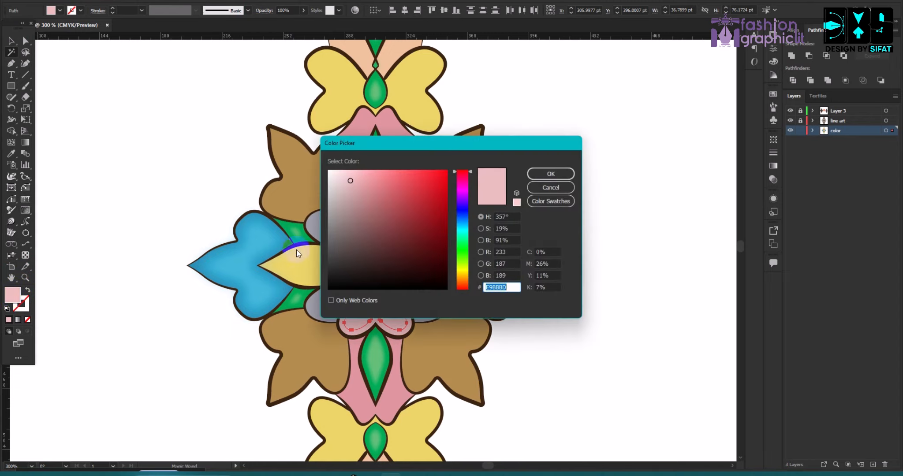
drag(351, 182, 344, 166)
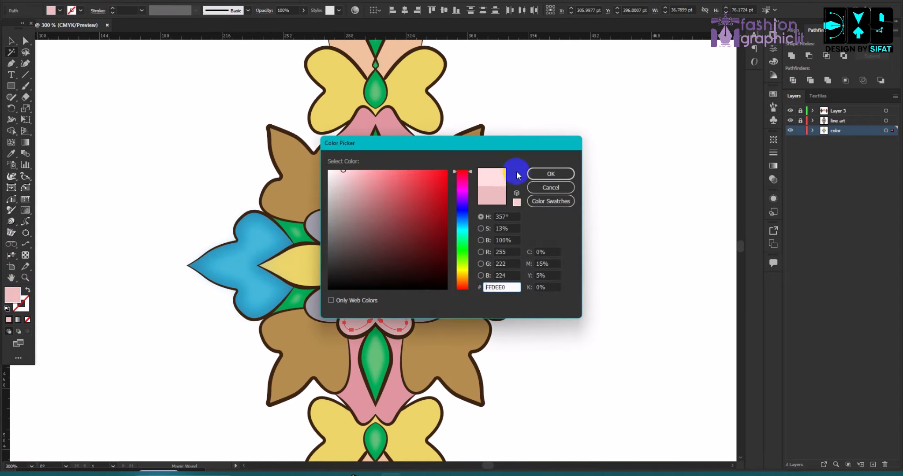
click(549, 174)
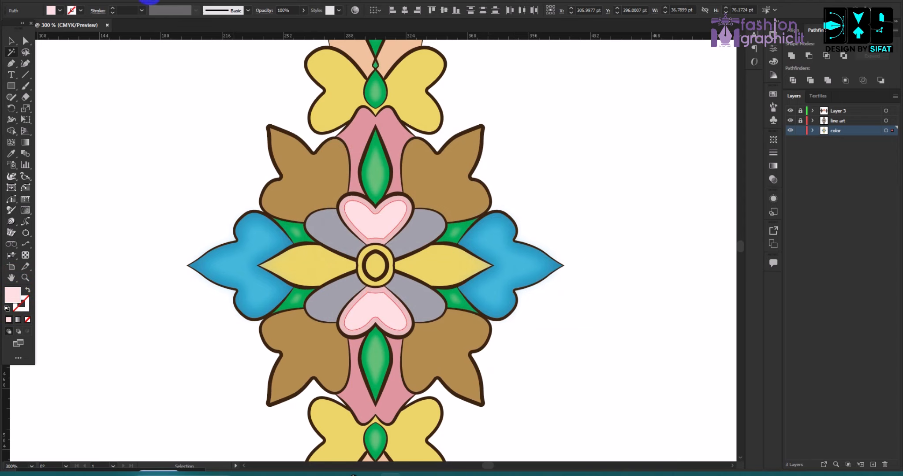
Apply a Gaussian Blur with a radius of about 6.83 pixels to the inset pale pink hearts and deselect them
click(150, 2)
mouse_move(201, 151)
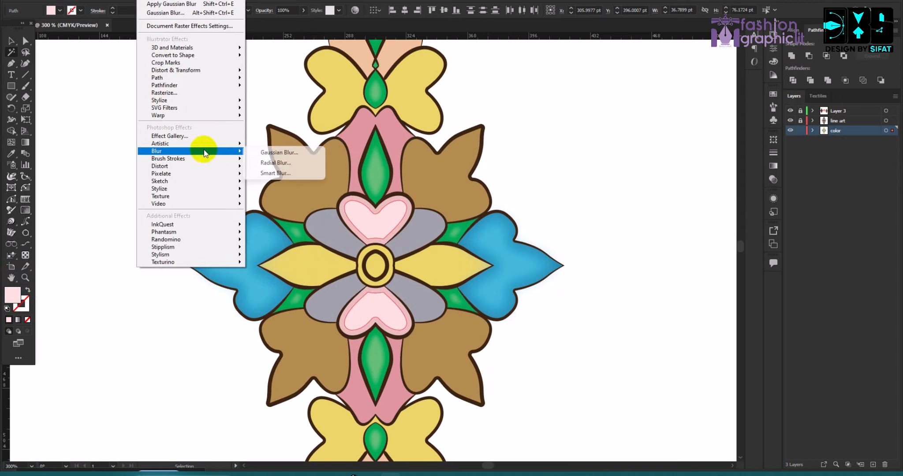
click(306, 158)
drag(571, 144, 552, 134)
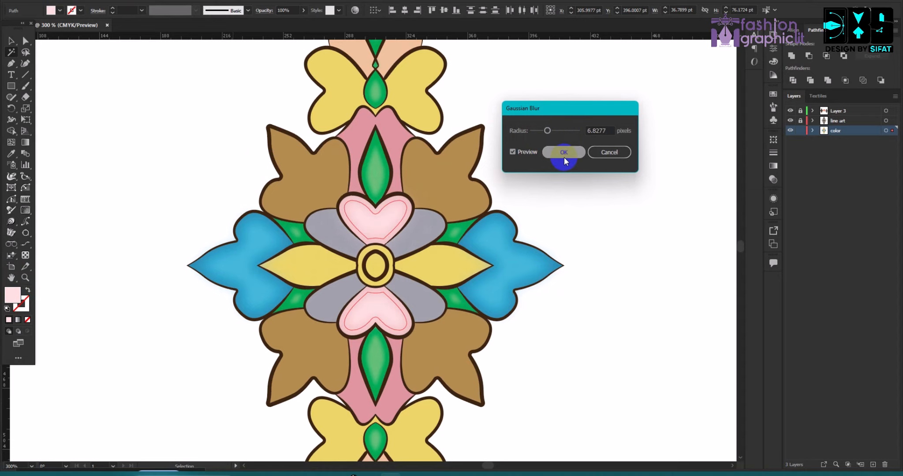
click(565, 153)
click(11, 42)
click(91, 82)
Group the whole shaded ornament with its line art and place it, scaled down, beside the small flat-coloured ornament
scroll(551, 222, down, 4)
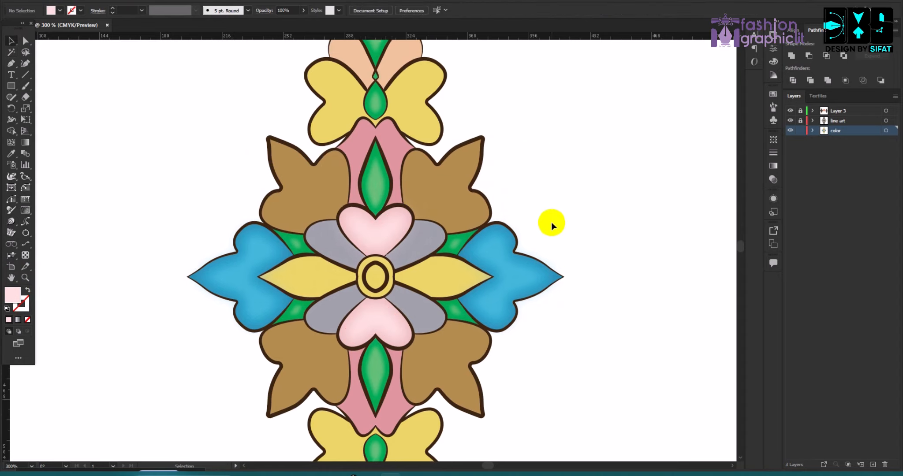
scroll(422, 161, up, 2)
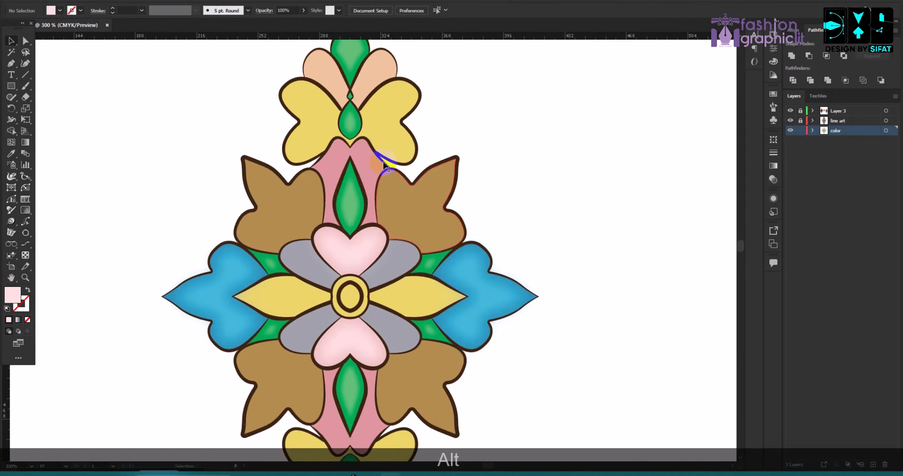
scroll(374, 163, down, 3)
scroll(397, 141, up, 2)
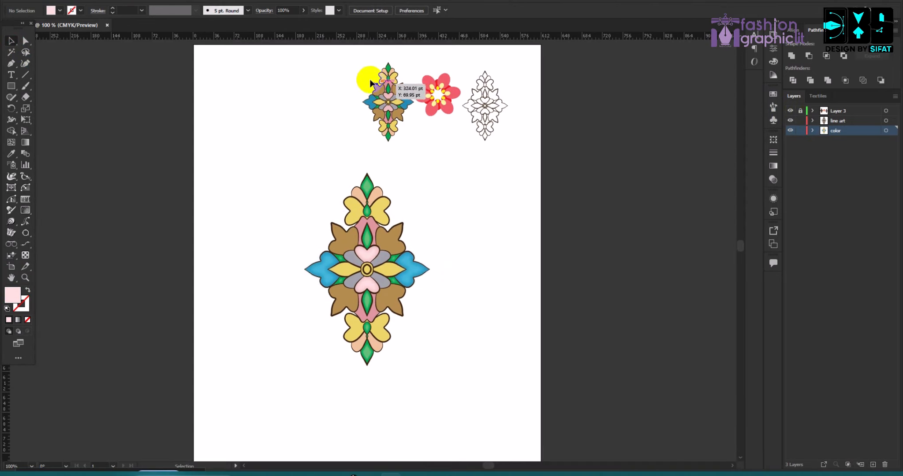
drag(292, 144, 452, 396)
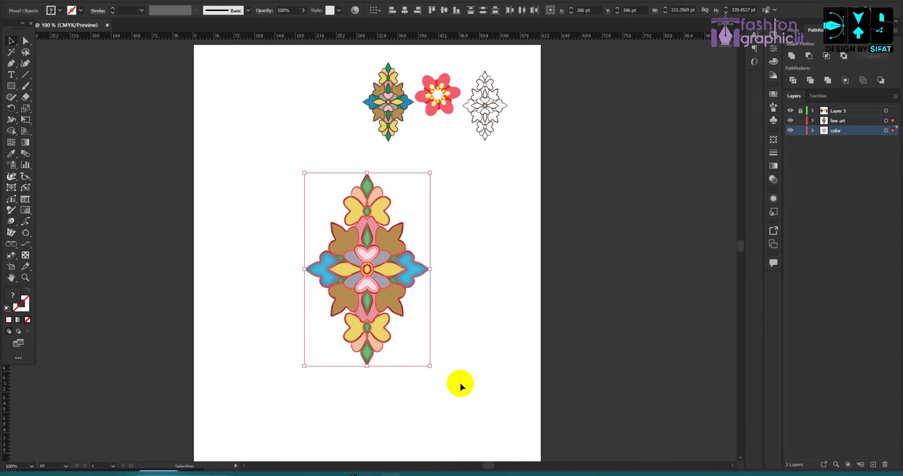
key(ctrl)
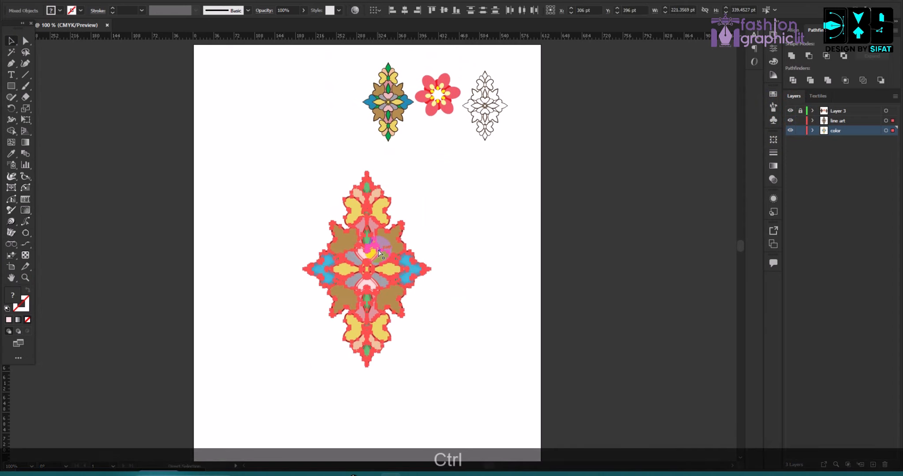
key(ctrl+g)
drag(378, 252, 337, 105)
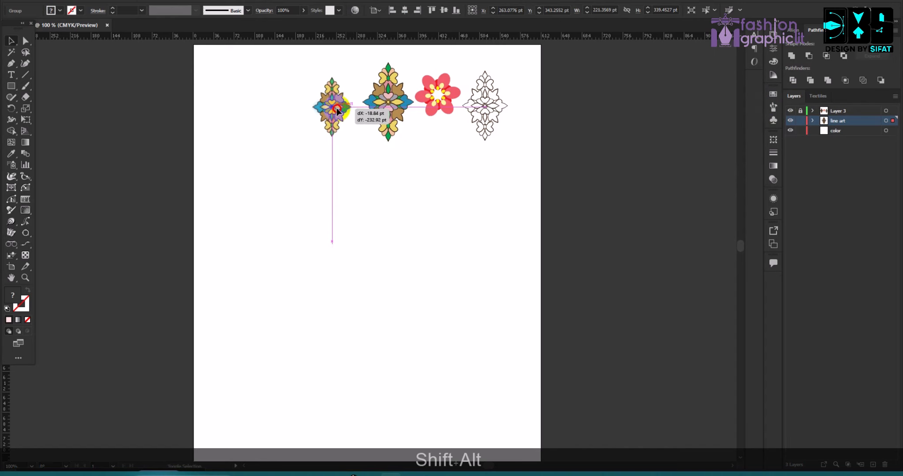
Resize and align the shaded ornament group to match the height of the flat-coloured ornament beside it
scroll(339, 73, up, 3)
scroll(318, 221, up, 1)
drag(317, 243, 325, 335)
scroll(325, 309, up, 1)
drag(314, 105, 319, 55)
click(387, 109)
click(358, 230)
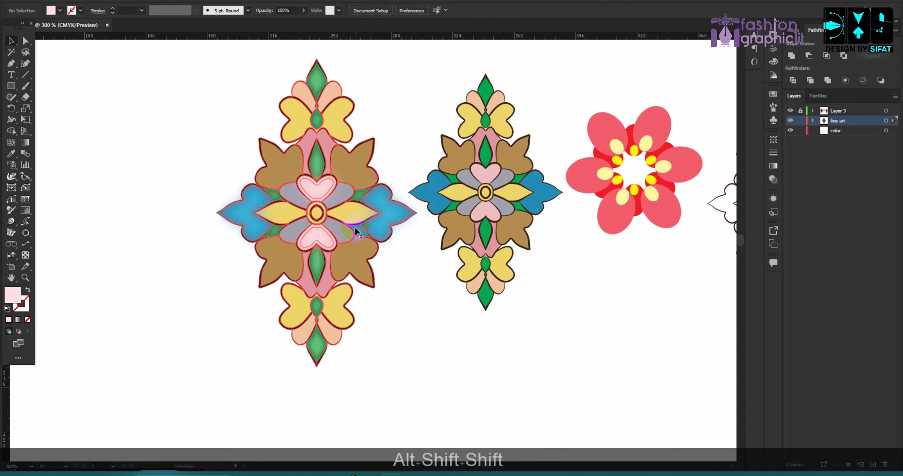
drag(317, 349, 316, 312)
drag(318, 60, 322, 74)
click(382, 77)
Transfer the shaded ornament group from the line art layer to the unlocked Layer 3, cutting it and pasting it in front at the same position
scroll(494, 139, up, 2)
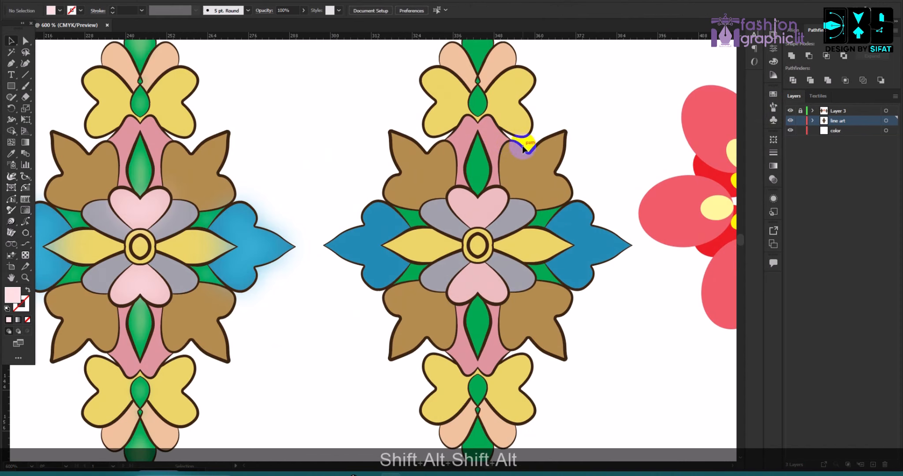
scroll(522, 146, down, 1)
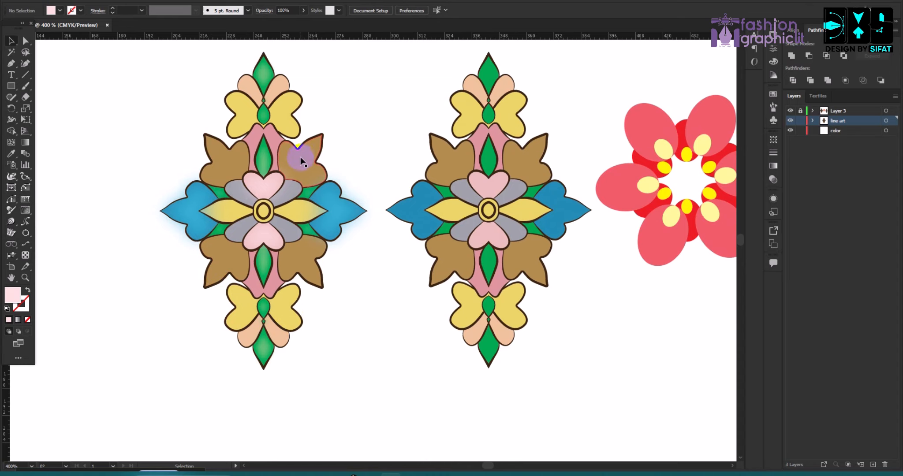
scroll(276, 214, down, 3)
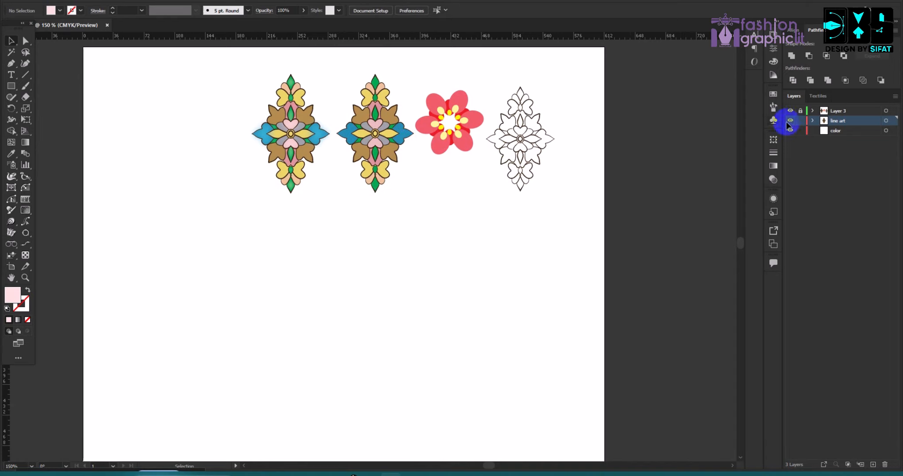
click(327, 114)
key(ctrl+x)
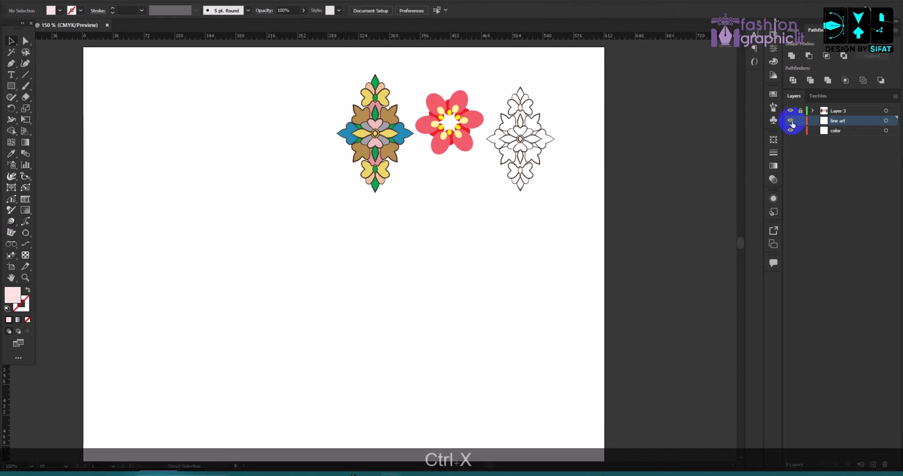
click(800, 111)
key(ctrl+f)
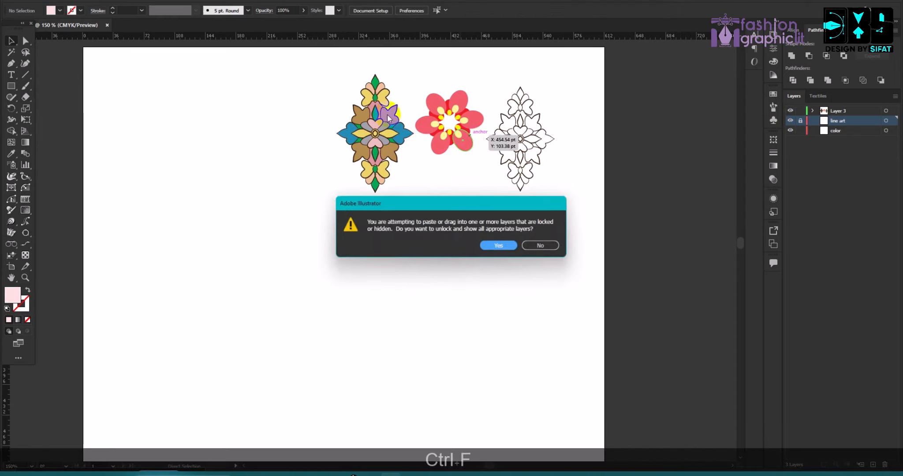
click(541, 246)
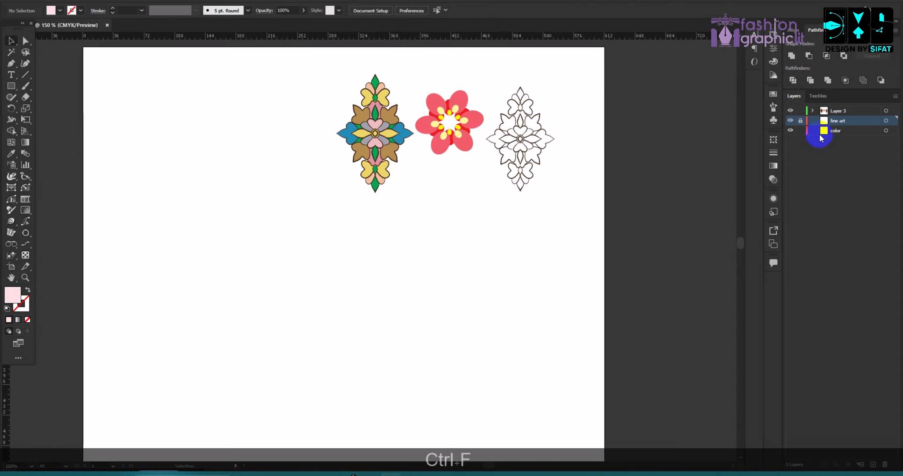
click(838, 111)
key(ctrl+f)
click(311, 198)
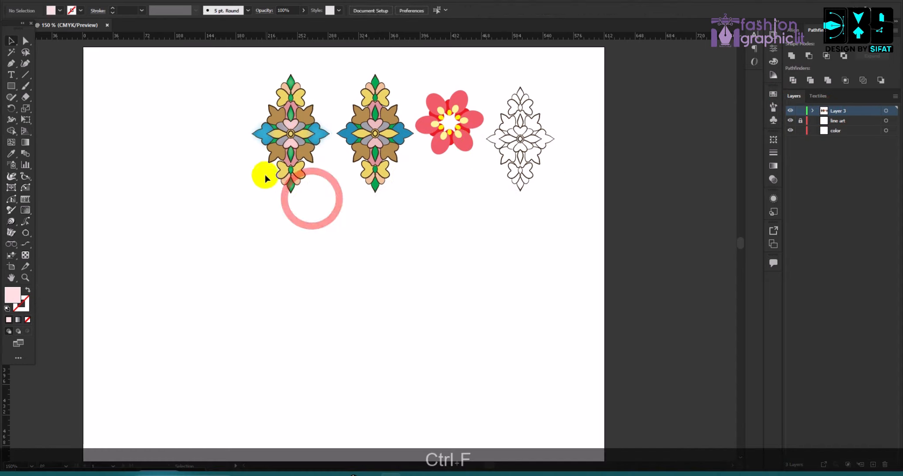
Place the red flower in the empty area of the page beyond the shaded ornament and group its selected shapes
alt+scroll(266, 179, up, 5)
scroll(265, 154, up, 2)
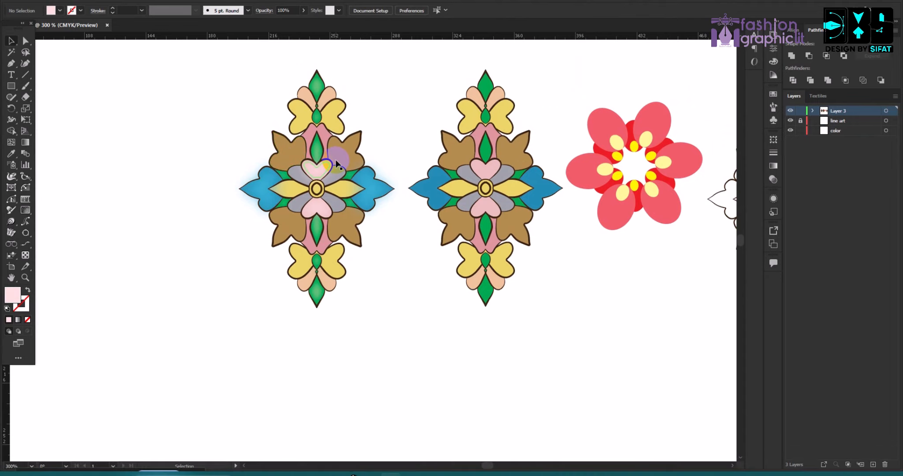
scroll(309, 98, down, 1)
drag(409, 110, 457, 136)
click(539, 120)
click(562, 111)
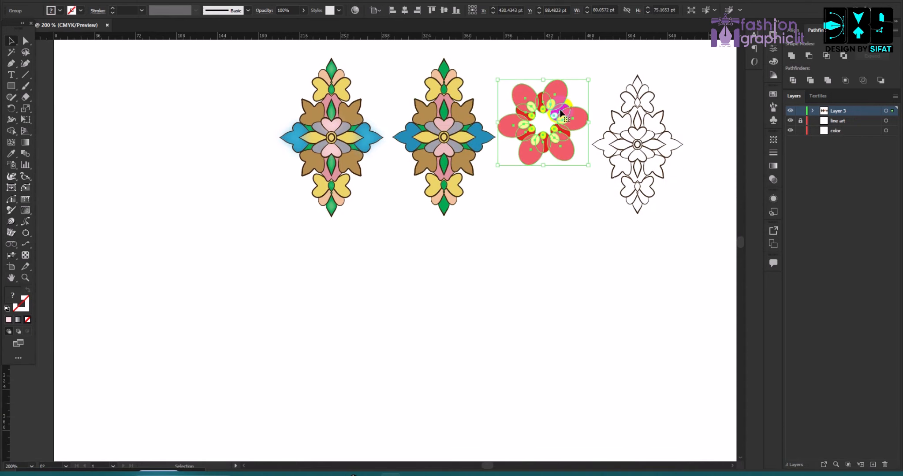
drag(562, 111, 115, 125)
scroll(115, 125, up, 3)
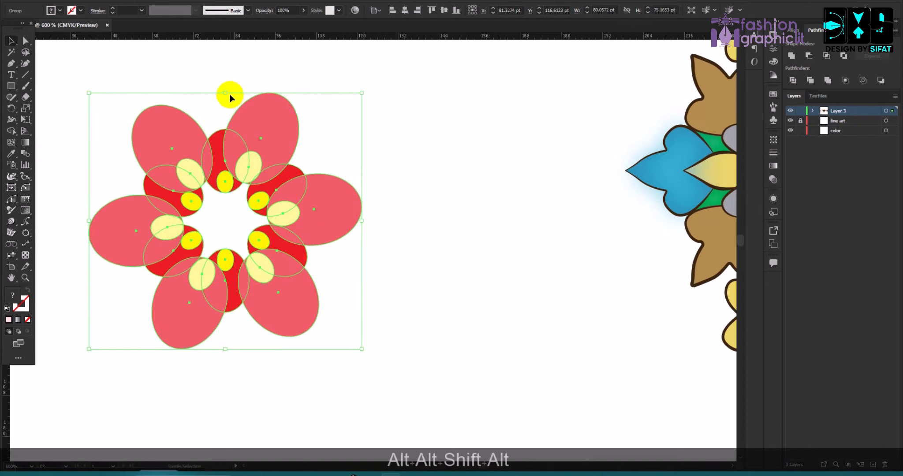
scroll(231, 94, down, 2)
scroll(232, 95, up, 1)
scroll(215, 113, up, 1)
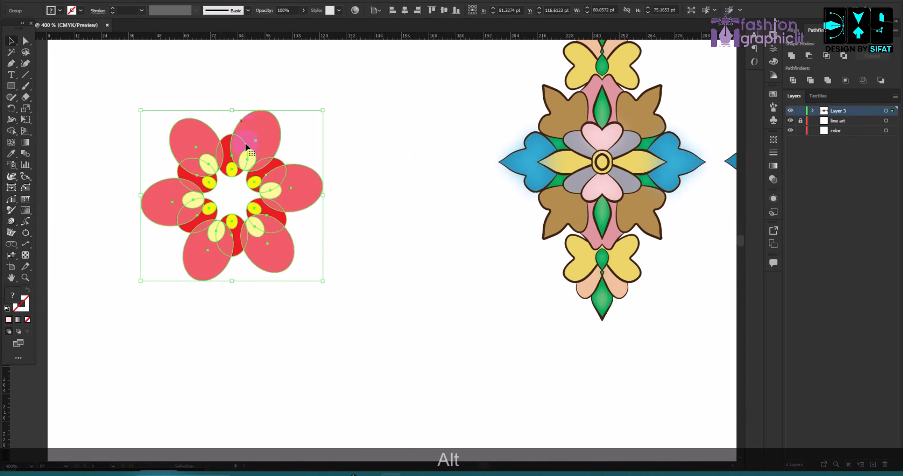
drag(131, 84, 312, 268)
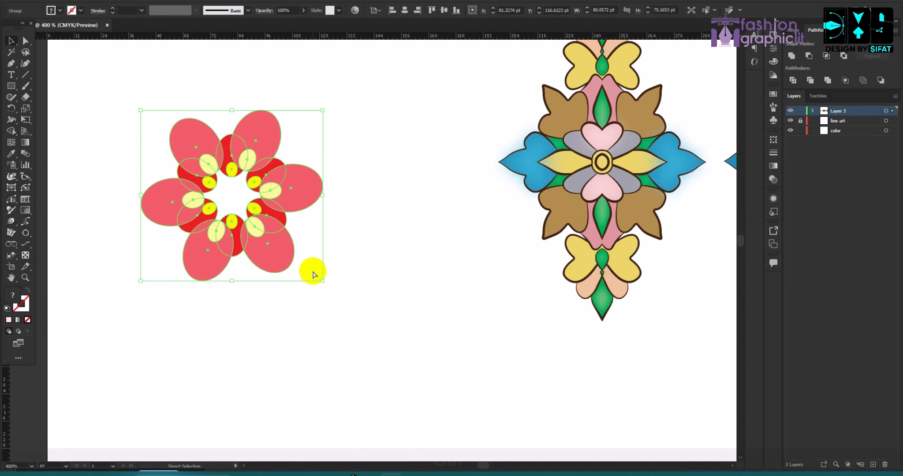
key(ctrl+g)
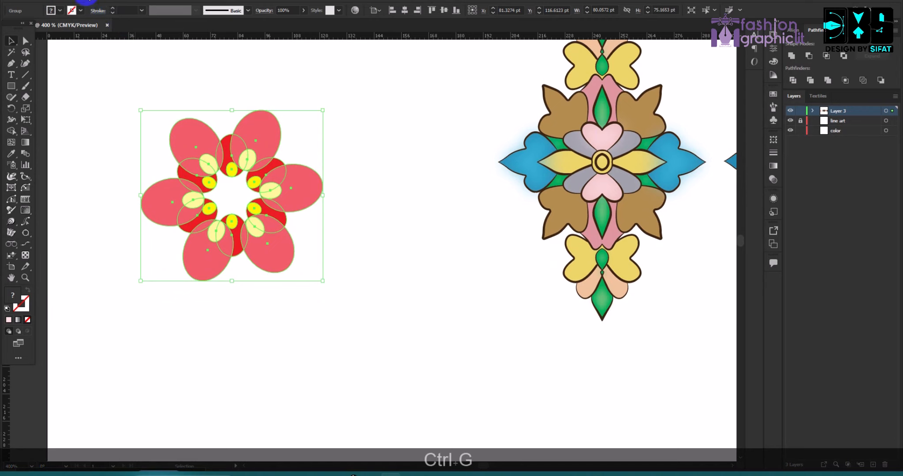
Warp the grouped red flower with a horizontal Bulge envelope at -19% bend, 33% horizontal and 8% vertical distortion
click(86, 2)
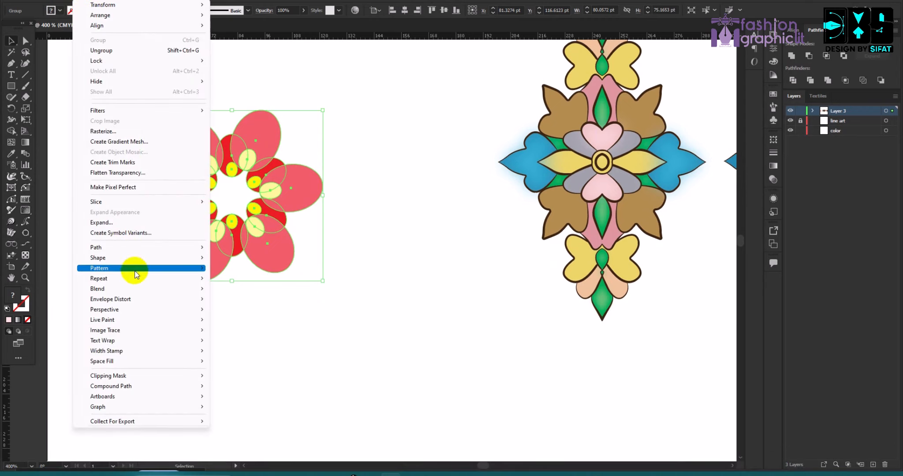
mouse_move(142, 302)
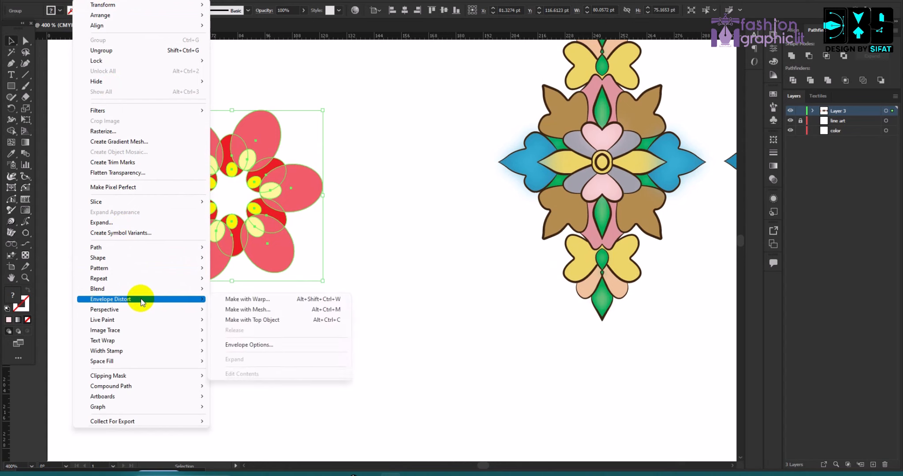
click(247, 298)
click(461, 184)
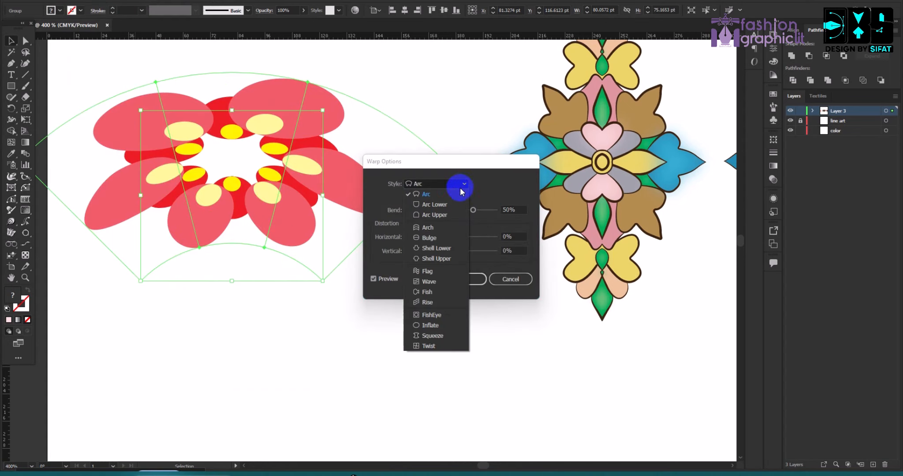
click(437, 238)
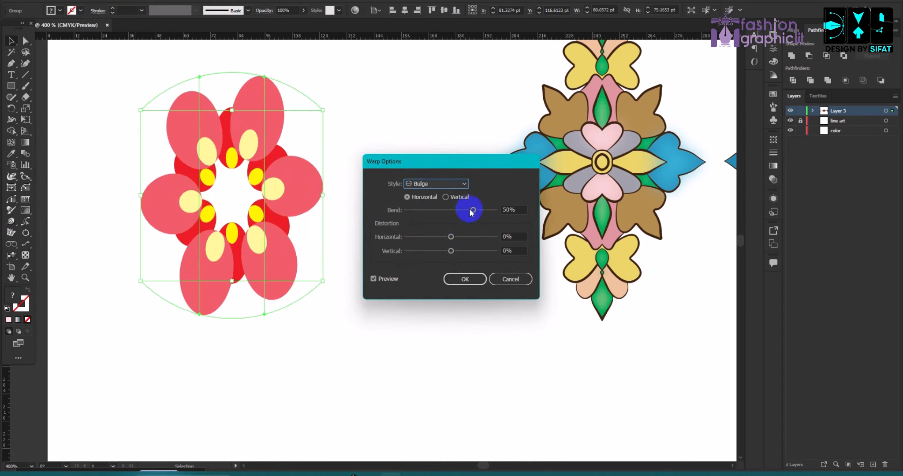
drag(472, 211, 483, 211)
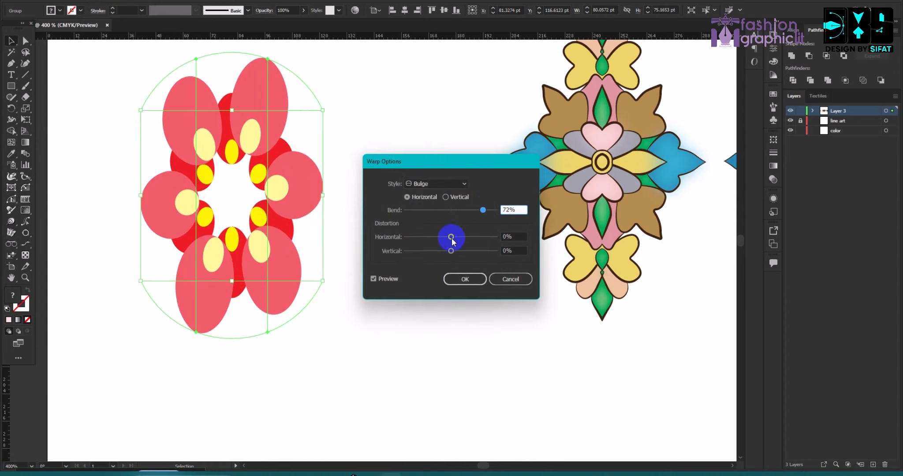
mouse_move(452, 238)
mouse_down()
mouse_move(480, 245)
mouse_move(465, 238)
mouse_move(454, 250)
mouse_up()
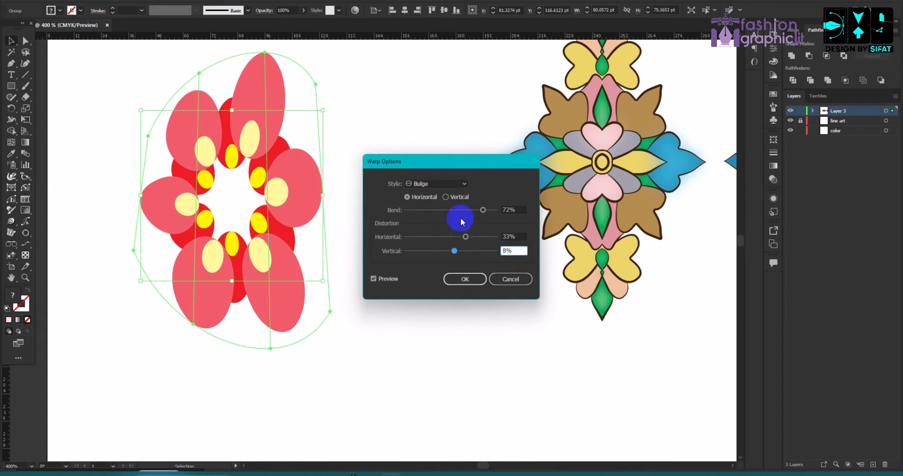
drag(483, 209, 445, 214)
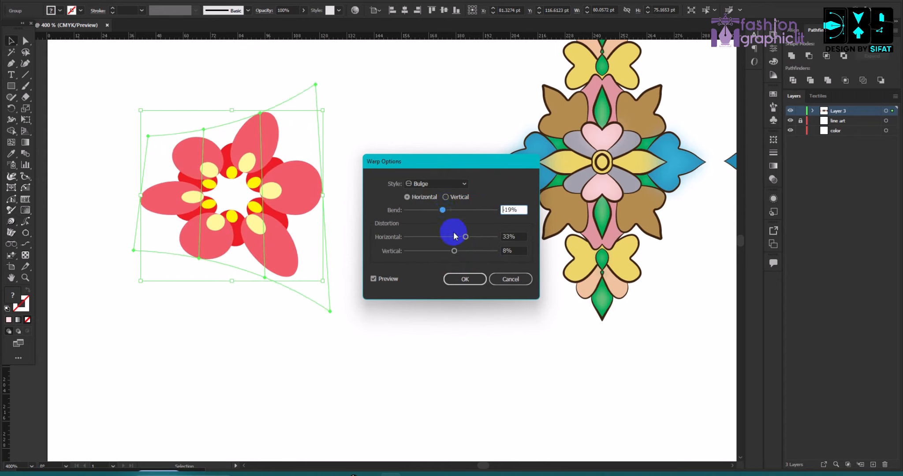
click(468, 286)
Expand the warped flower's envelope into editable shapes, including both object and fill
click(90, 4)
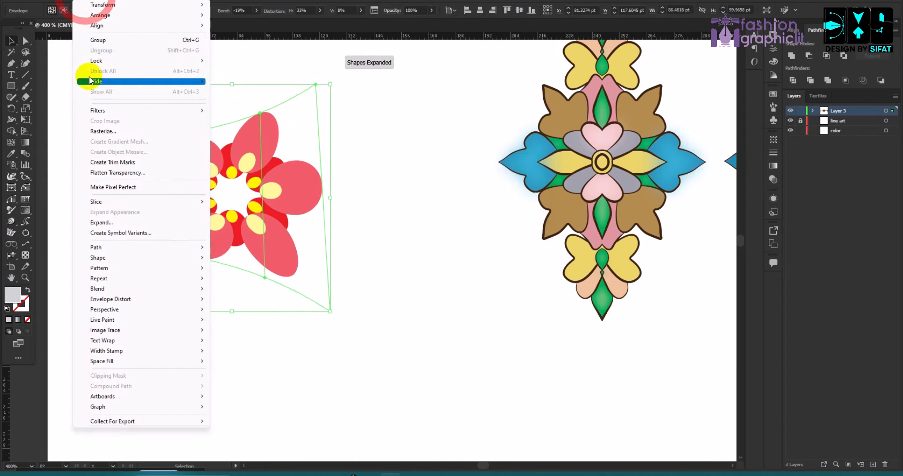
click(117, 223)
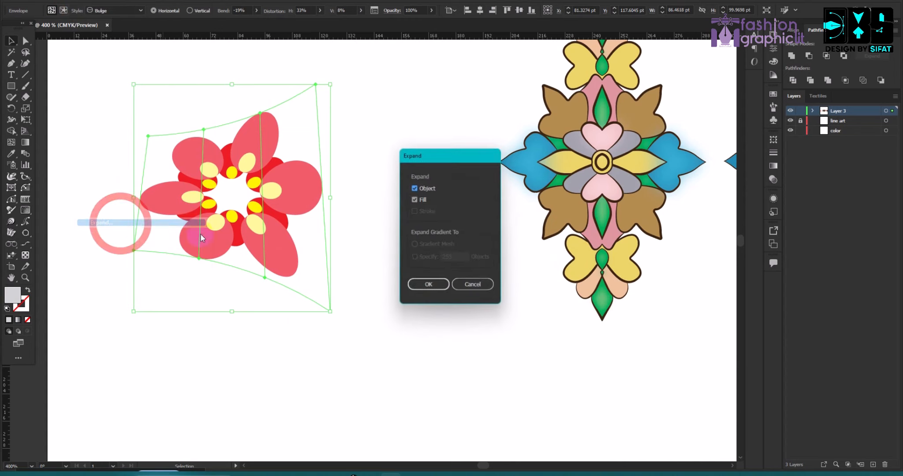
click(429, 286)
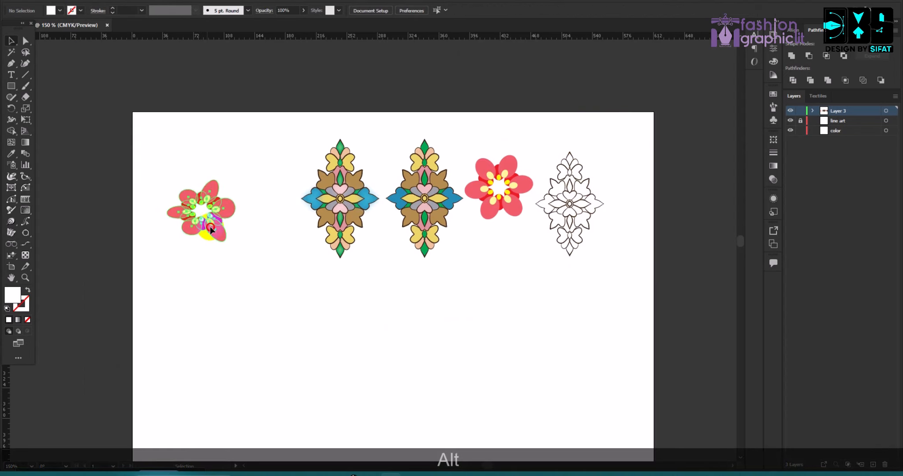
Place the warped flower below the original red flower and scale it down proportionally to about 63 by 57 pt
drag(205, 221, 533, 231)
scroll(522, 259, up, 2)
click(544, 193)
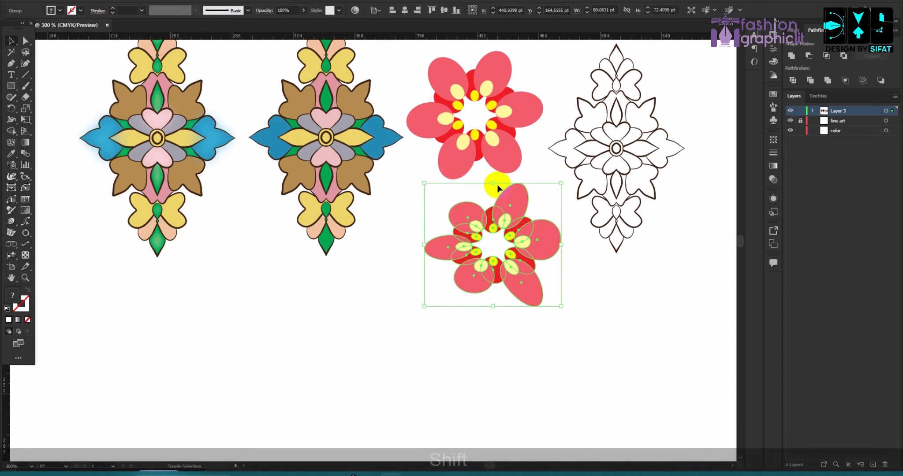
drag(494, 183, 500, 210)
drag(518, 230, 508, 210)
Move the flat-coloured ornament to the empty lower page area and enlarge it proportionally to about 208 by 319 pt
scroll(323, 225, down, 2)
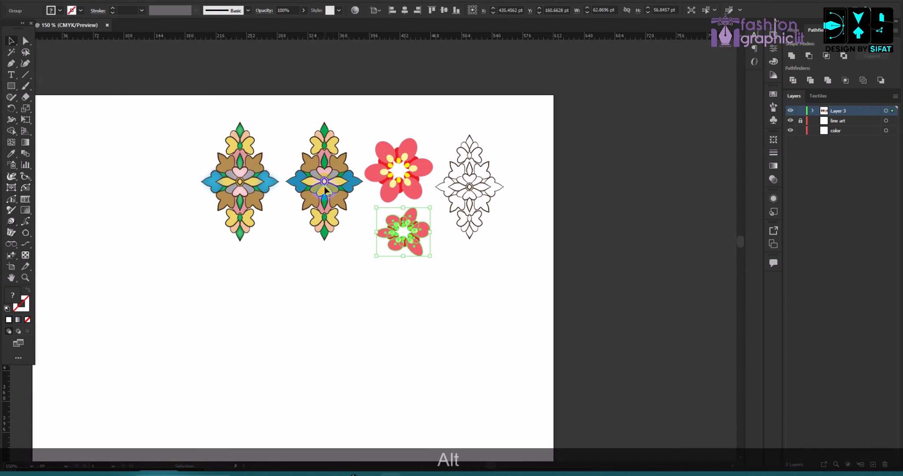
drag(325, 181, 314, 296)
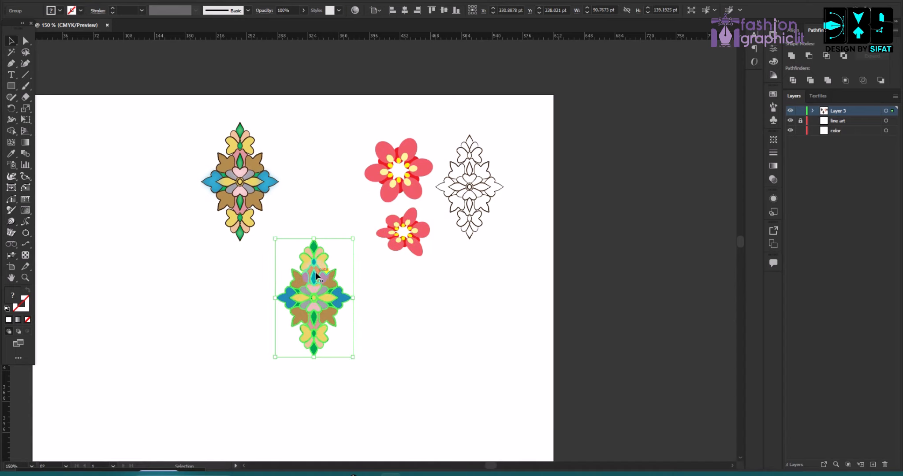
scroll(327, 227, down, 2)
drag(327, 226, 280, 306)
scroll(268, 217, down, 2)
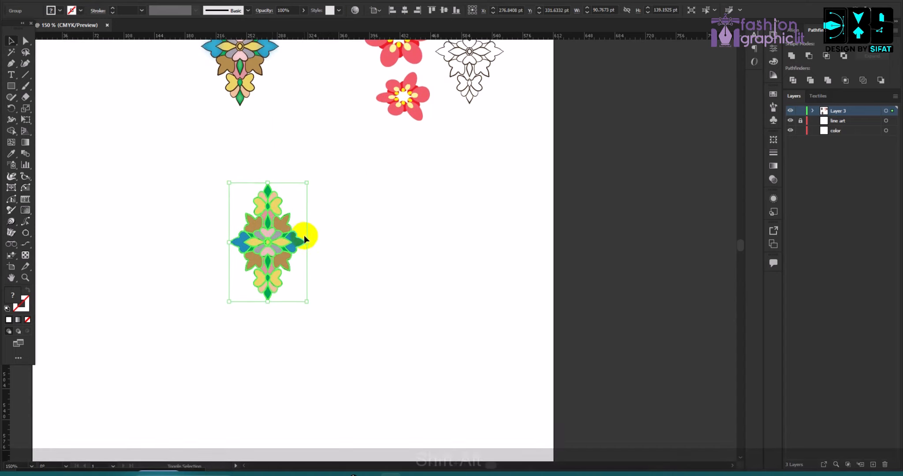
drag(309, 243, 359, 238)
scroll(358, 241, down, 3)
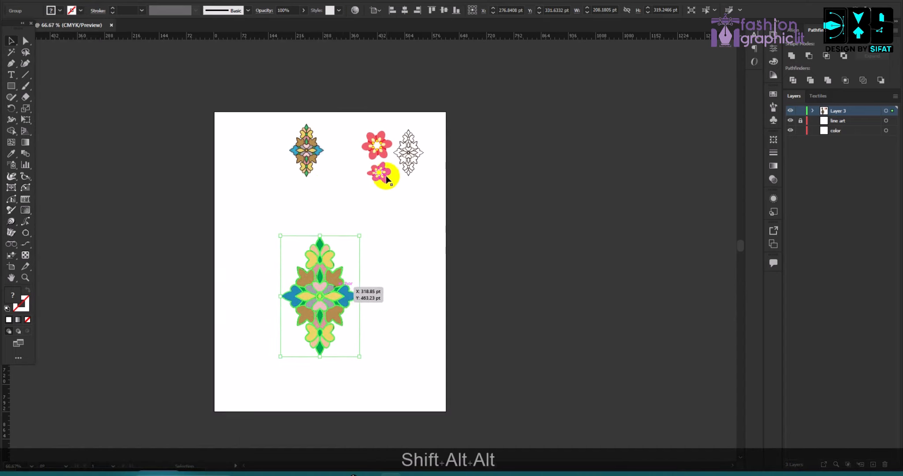
drag(382, 176, 356, 254)
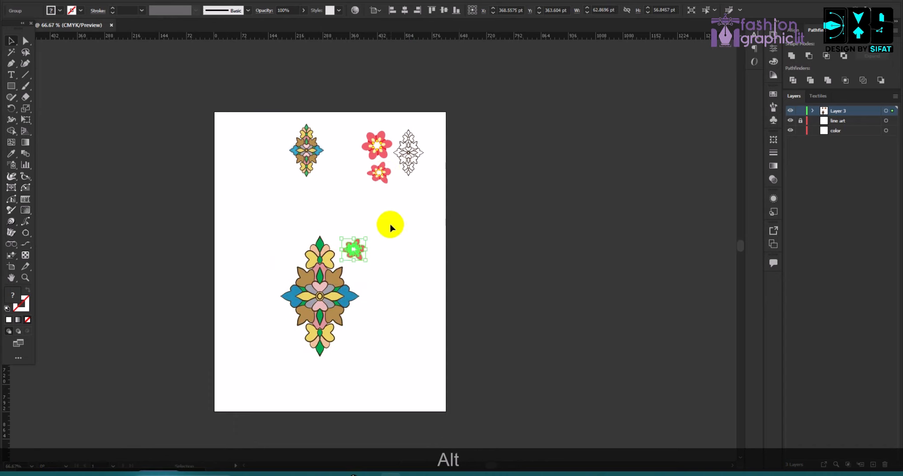
key(ctrl+z)
Send the enlarged flat-coloured ornament behind all the other artwork on its layer
click(322, 256)
key(ctrl+shift+bracketleft)
key(ctrl+shift+bracketleft)
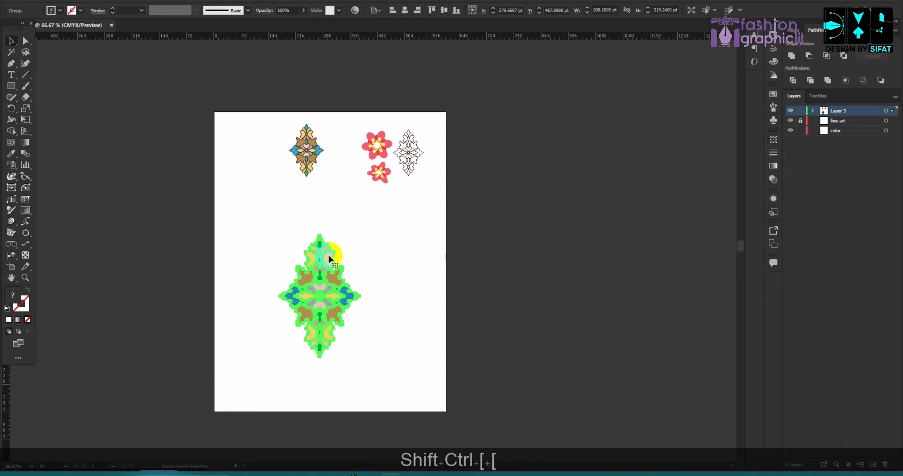
scroll(372, 217, up, 2)
scroll(397, 213, down, 1)
scroll(444, 182, down, 1)
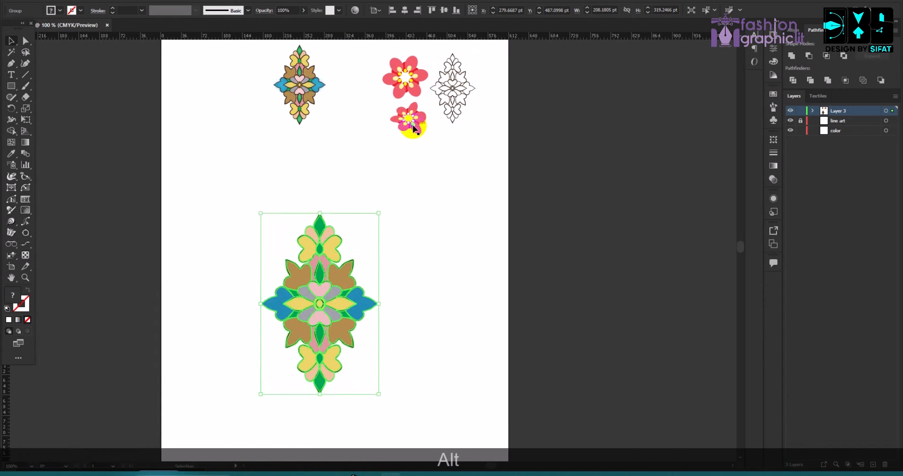
drag(414, 128, 425, 207)
scroll(425, 208, up, 2)
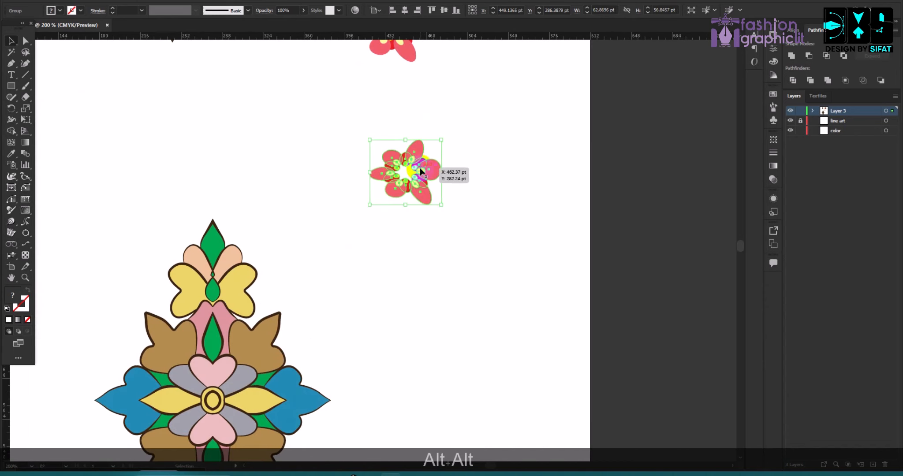
drag(421, 171, 420, 184)
scroll(449, 189, up, 3)
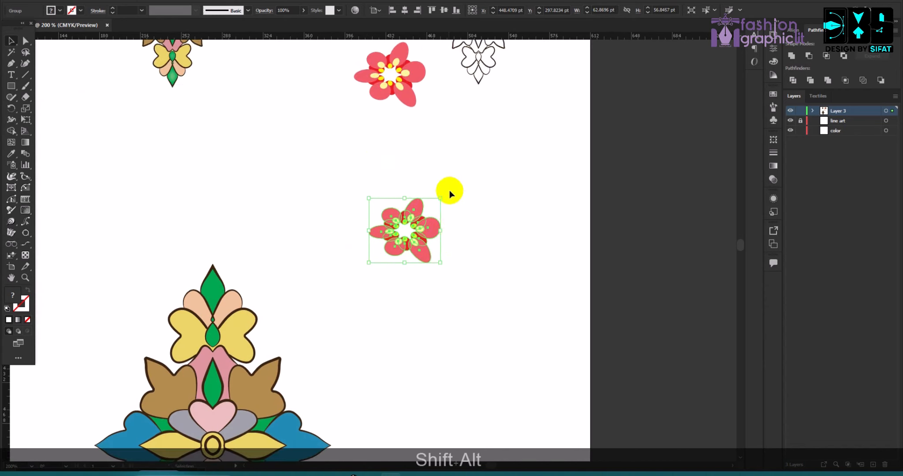
key(ctrl+z)
key(ctrl+z)
scroll(431, 195, up, 1)
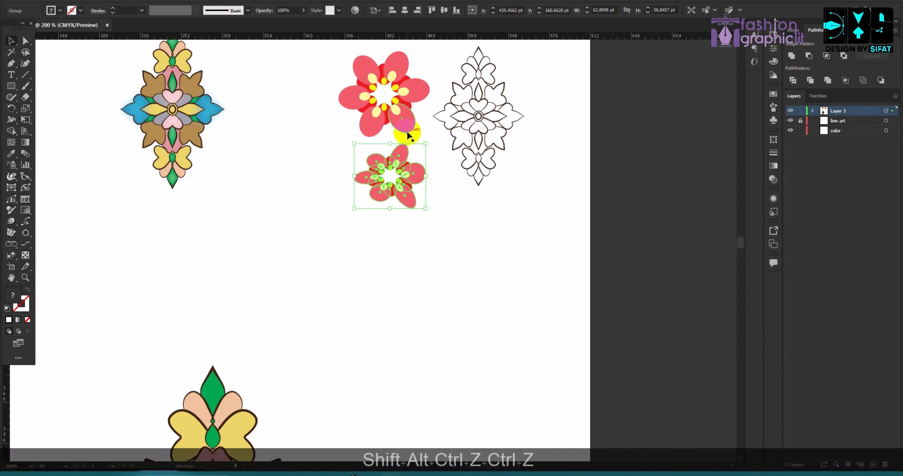
key(BackSpace)
key(ctrl+z)
Place a copy of the original red flower beside the enlarged ornament, scaled down to about 45 by 42 pt
drag(405, 176, 362, 316)
double_click(399, 94)
scroll(399, 93, down, 1)
click(445, 48)
scroll(402, 99, down, 1)
key(ctrl+z)
scroll(358, 305, down, 3)
scroll(351, 222, up, 2)
drag(356, 171, 357, 199)
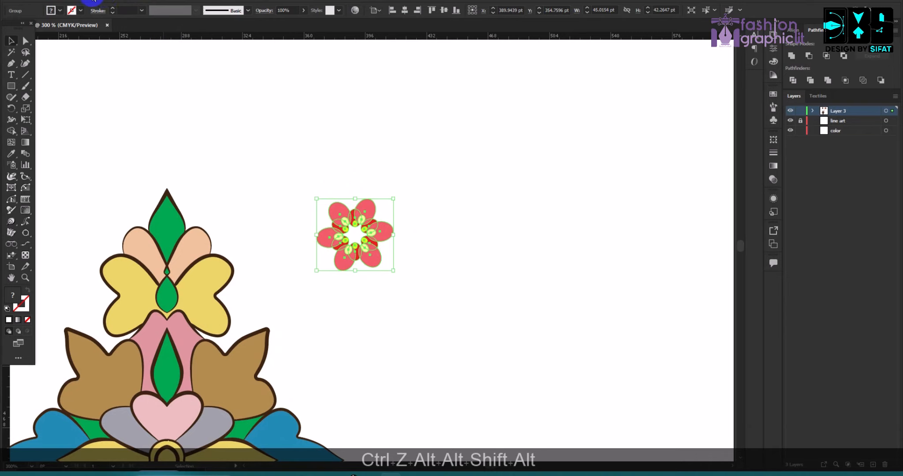
Create an Art Brush from the small red flower, named b, with the colorization method set to Tints
click(247, 10)
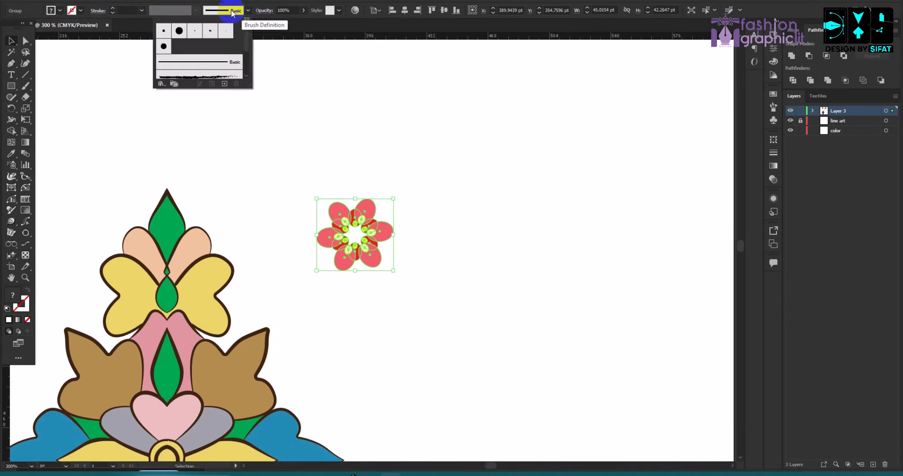
click(225, 84)
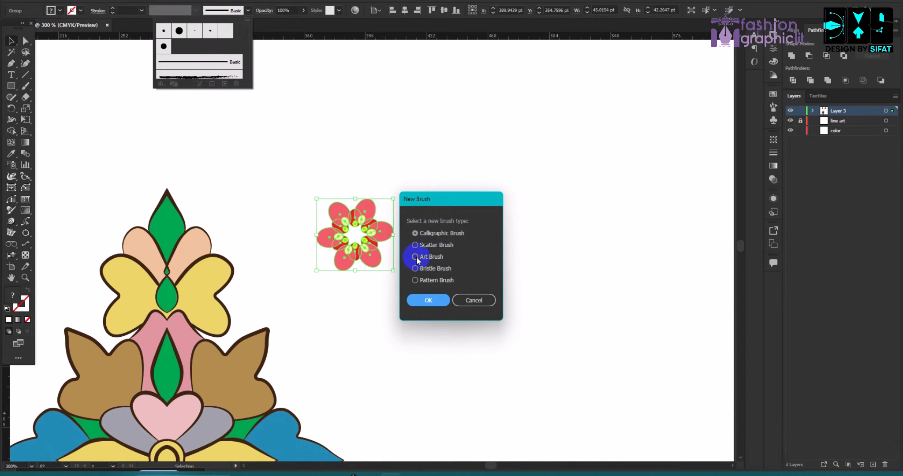
click(429, 300)
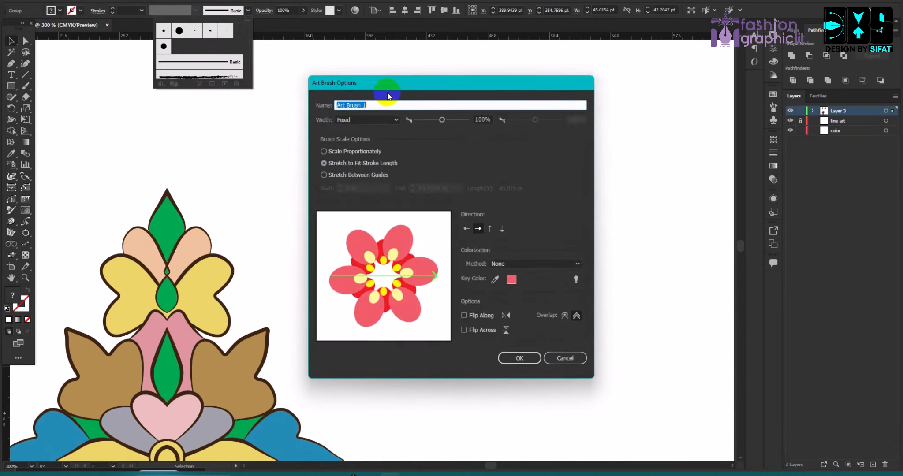
text(b)
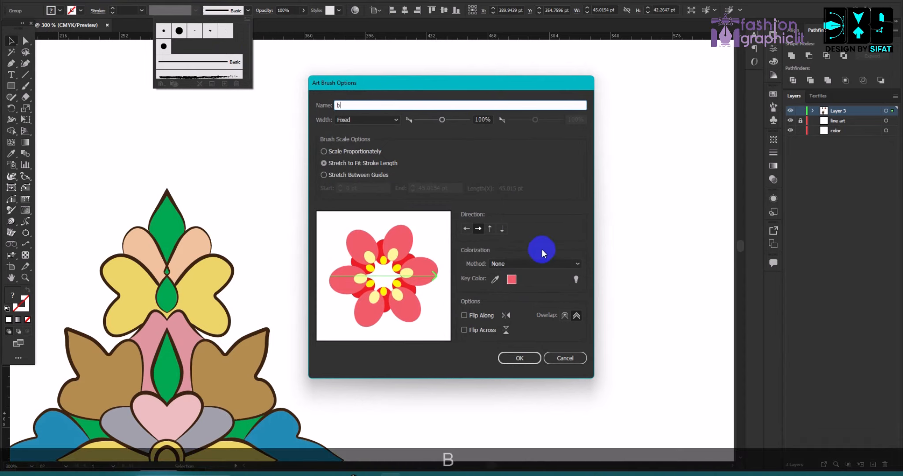
click(546, 265)
click(511, 285)
click(519, 358)
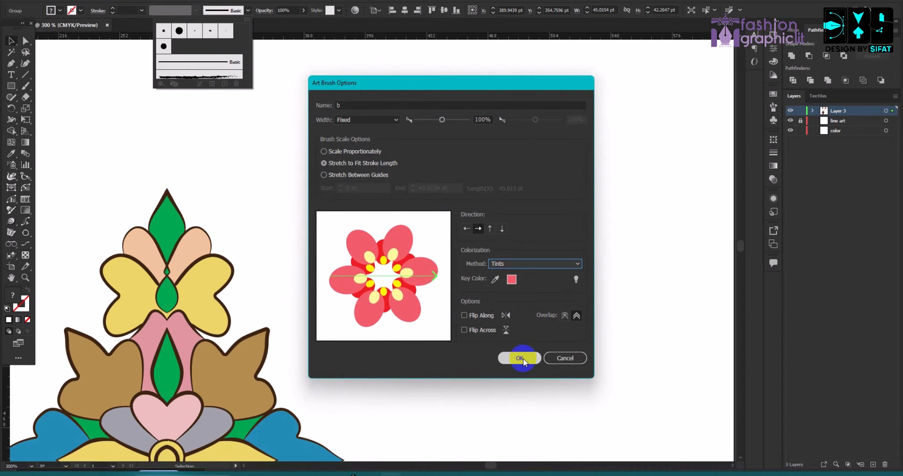
Deselect the artwork and delete the small flower that was used as the brush source
click(459, 186)
click(431, 180)
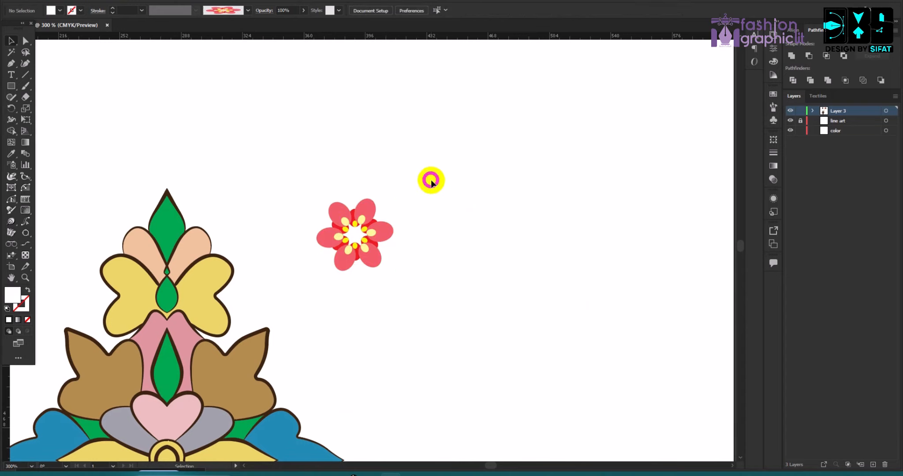
click(337, 234)
key(BackSpace)
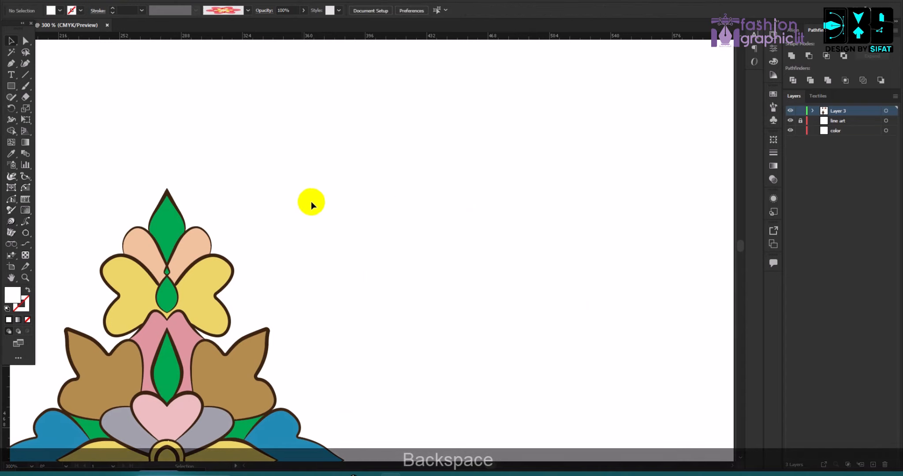
Set up the Paintbrush with CMYK Magenta as its colour for painting beside the enlarged ornament
click(25, 86)
click(59, 10)
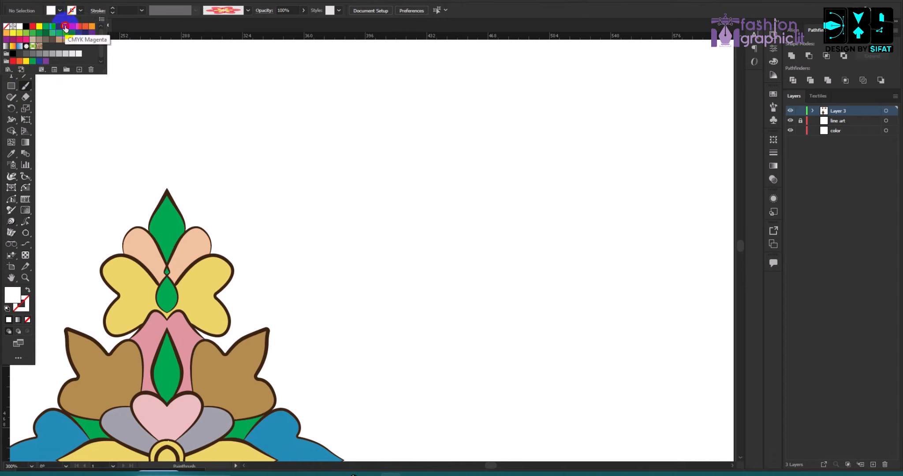
click(65, 27)
scroll(353, 128, down, 3)
scroll(360, 128, up, 2)
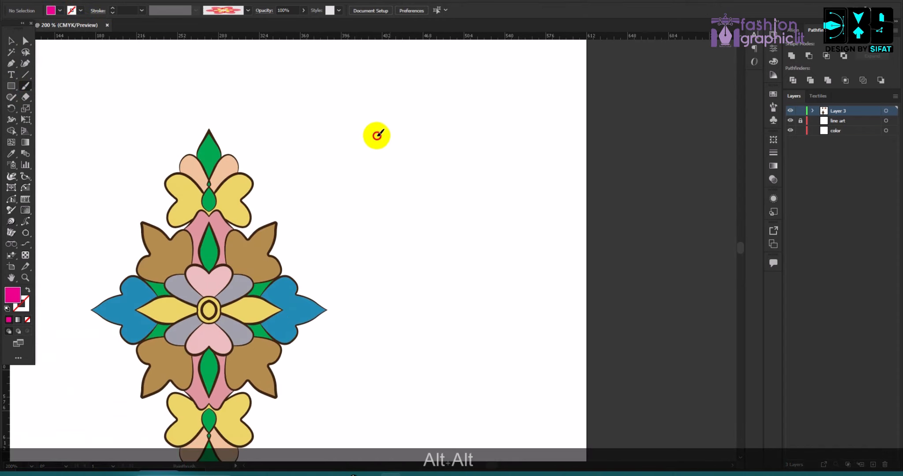
Try painting magenta flower strokes in different directions in the empty area beside the ornament, and undo them
mouse_move(377, 135)
mouse_down()
mouse_move(506, 173)
mouse_move(480, 276)
mouse_up()
key(ctrl+z)
key(ctrl+z)
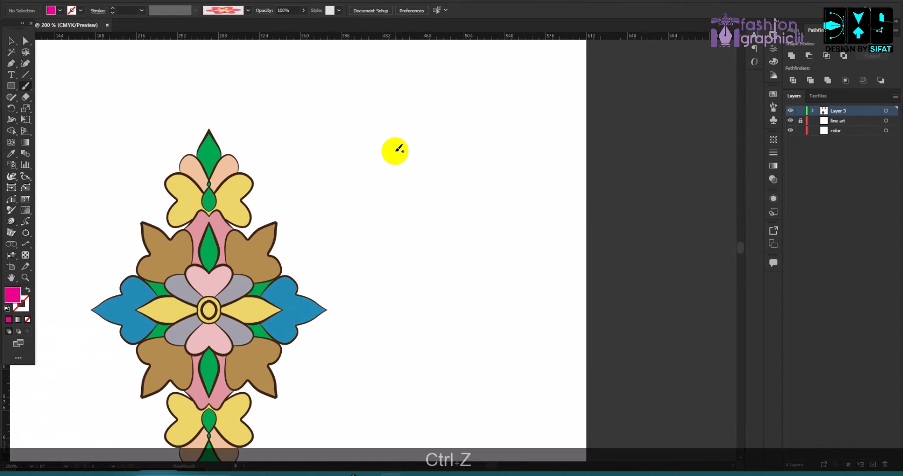
drag(380, 125, 434, 286)
key(ctrl+z)
drag(504, 176, 418, 205)
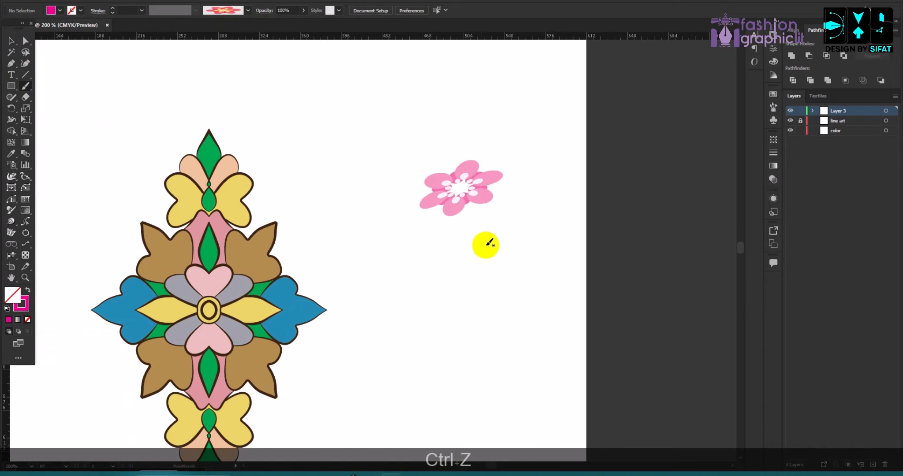
drag(486, 245, 373, 251)
key(ctrl+z)
key(ctrl+z)
Paint one short magenta stroke with the flower brush in the empty area beside the enlarged ornament
scroll(153, 127, up, 1)
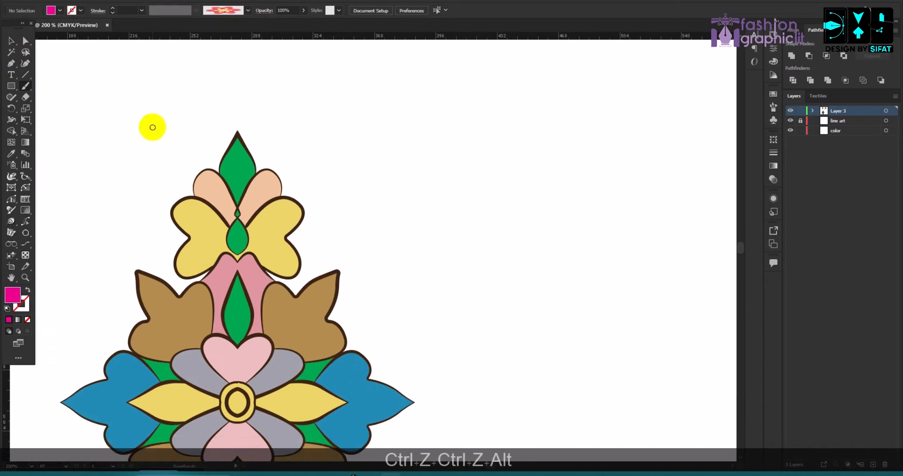
drag(562, 128, 603, 207)
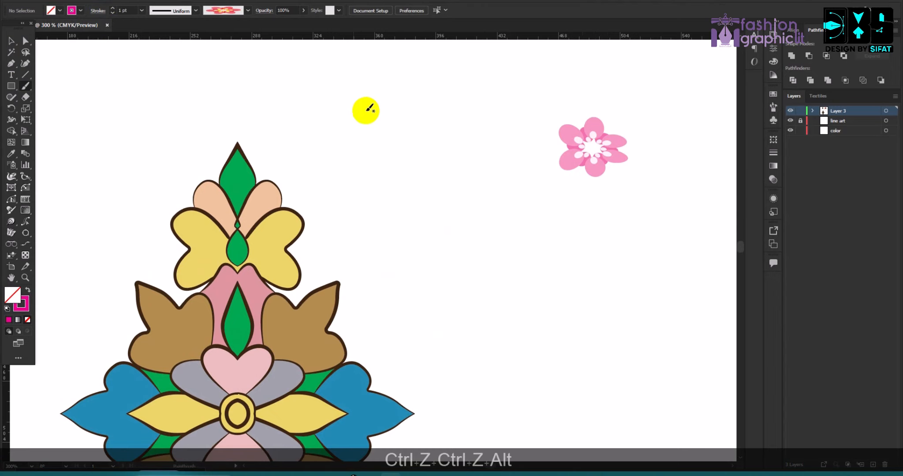
Set the brush stroke to 0.5 pt, paint a small flower by the ornament's upper green petal, and undo the second flower over the green drop
click(120, 9)
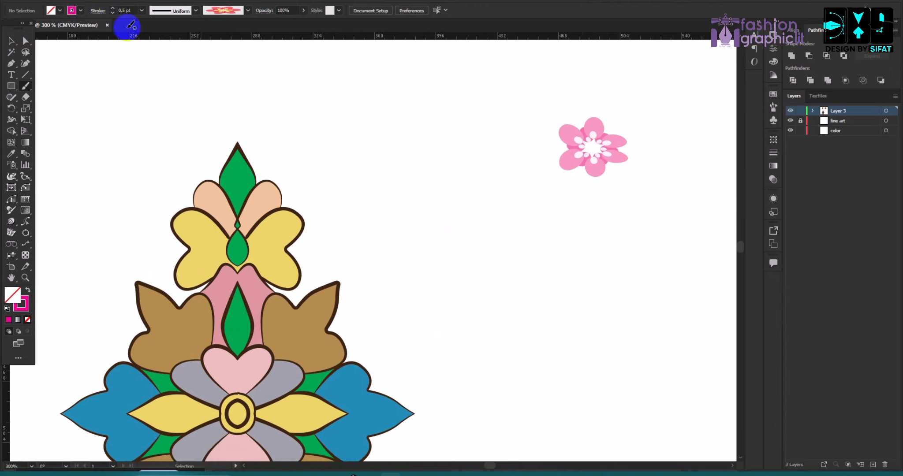
scroll(317, 163, down, 2)
scroll(268, 129, up, 1)
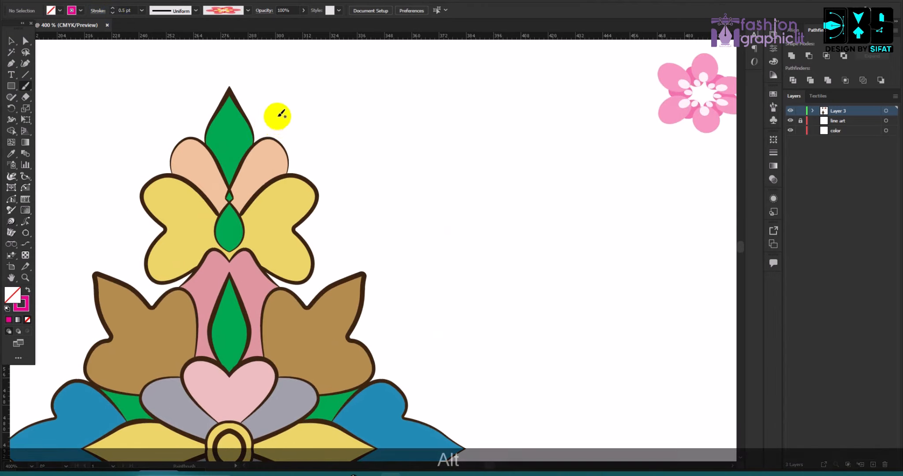
mouse_move(275, 118)
mouse_down()
mouse_move(265, 173)
mouse_move(214, 212)
mouse_up()
scroll(320, 137, down, 2)
scroll(330, 189, up, 2)
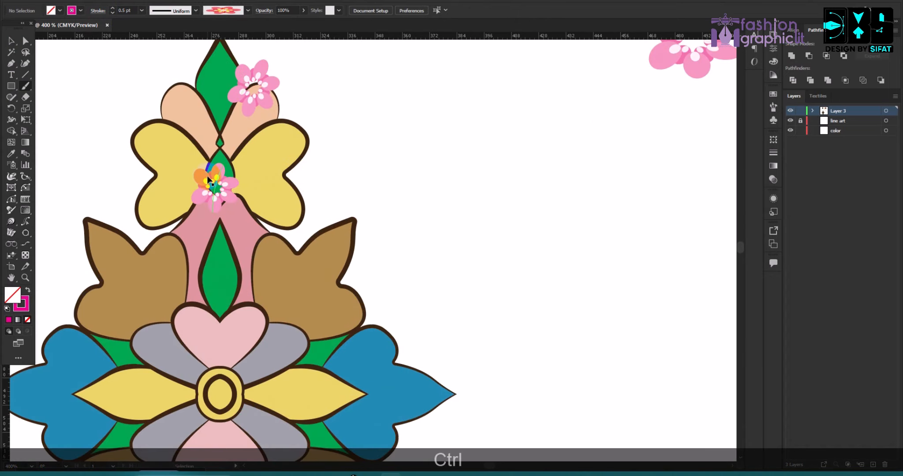
key(ctrl+z)
Paint a small flower over the ornament's central medallion and undo the extra stroke beside it
scroll(256, 227, down, 5)
drag(223, 264, 222, 318)
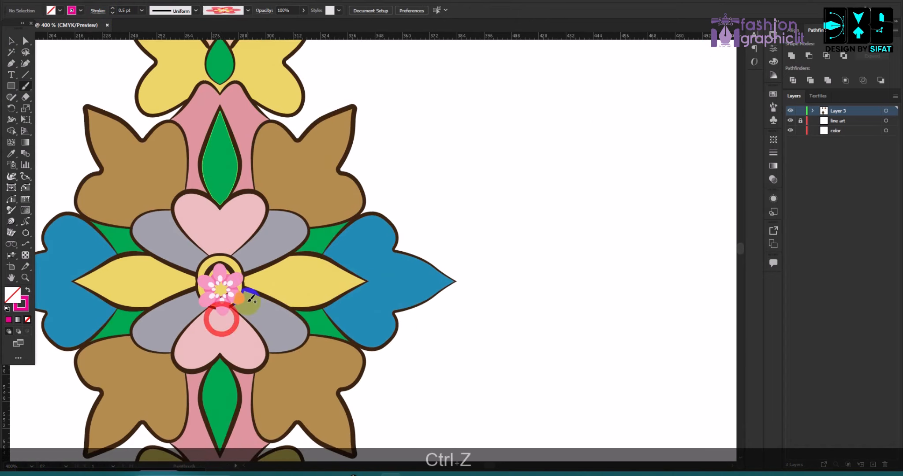
drag(250, 253, 335, 191)
key(ctrl+z)
scroll(339, 219, down, 2)
scroll(377, 193, down, 2)
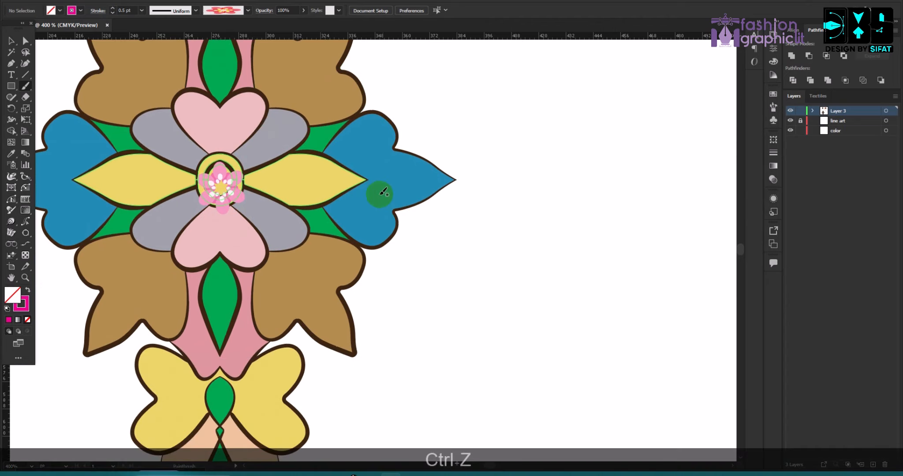
Try painting flower strokes in the empty area beyond the ornament's right tip, and undo them
scroll(413, 191, down, 4)
scroll(388, 183, up, 3)
mouse_move(386, 182)
mouse_down()
mouse_move(400, 212)
mouse_move(408, 176)
mouse_move(430, 187)
mouse_move(450, 216)
mouse_up()
key(ctrl+z)
key(ctrl+z)
key(ctrl+z)
key(ctrl+z)
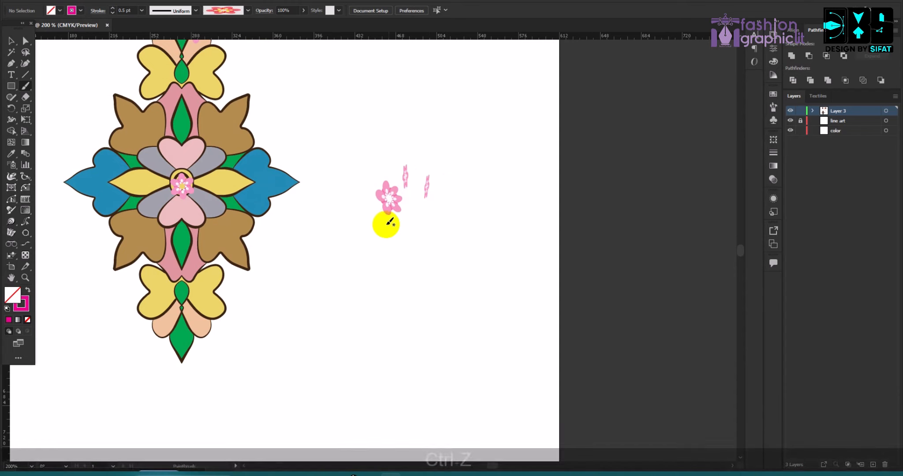
Paint three small flowers around the ornament's lower end, one on each side of the yellow petals and one below the tip
scroll(231, 281, up, 2)
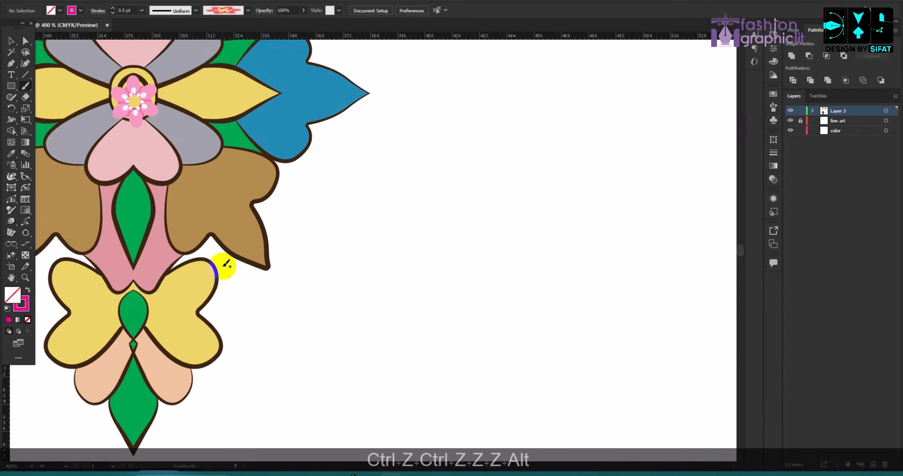
drag(229, 279, 260, 295)
scroll(387, 239, down, 3)
scroll(270, 252, up, 2)
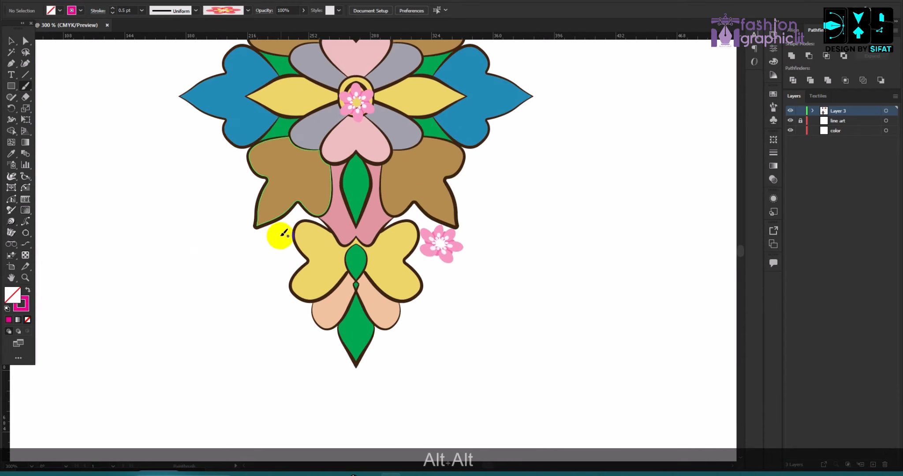
drag(279, 236, 258, 278)
drag(358, 375, 360, 404)
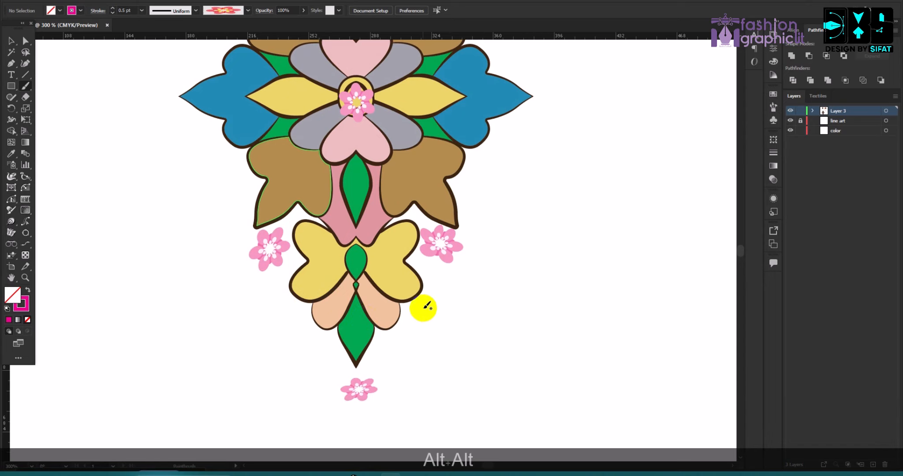
Paint a long diagonal flower stroke outward from each upper brown leaf, redoing the right one once
scroll(410, 260, up, 3)
scroll(399, 222, down, 2)
drag(438, 174, 489, 157)
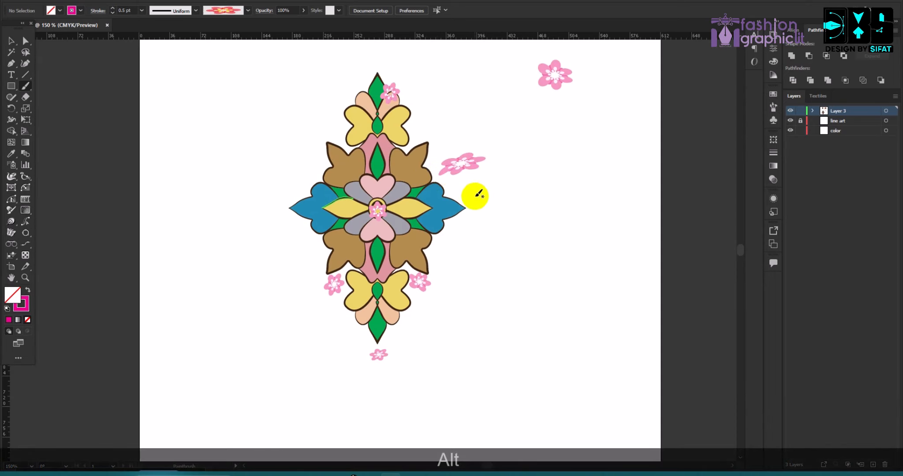
key(ctrl+z)
drag(433, 170, 484, 134)
mouse_move(329, 157)
mouse_down()
mouse_move(339, 167)
mouse_move(252, 134)
mouse_up()
Delete the enlarged ornament together with all the magenta flowers painted around it
scroll(270, 179, down, 4)
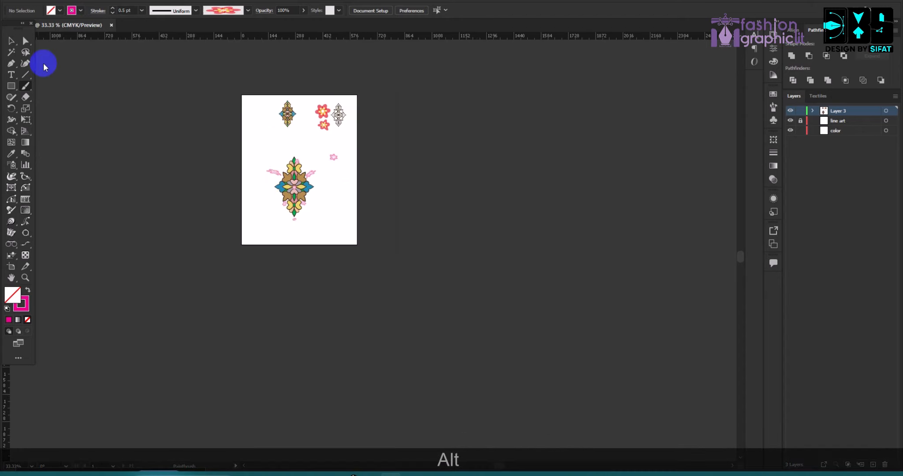
click(14, 42)
scroll(249, 145, up, 3)
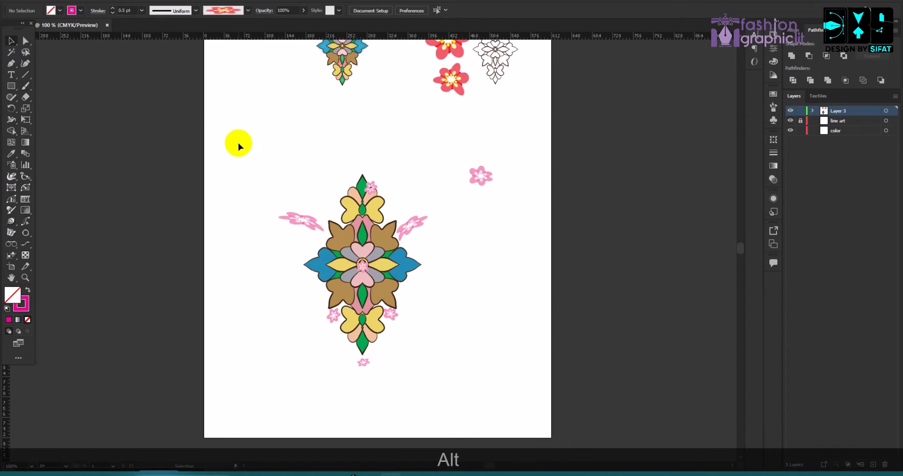
scroll(280, 157, down, 2)
drag(258, 141, 453, 289)
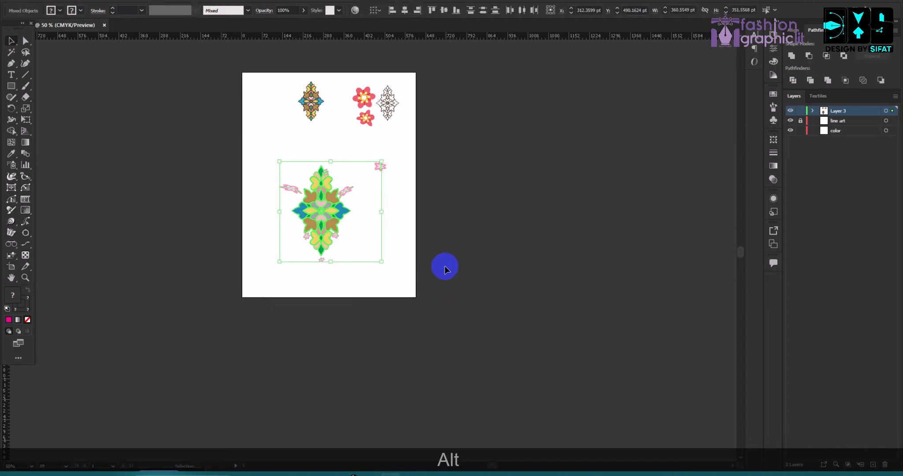
key(BackSpace)
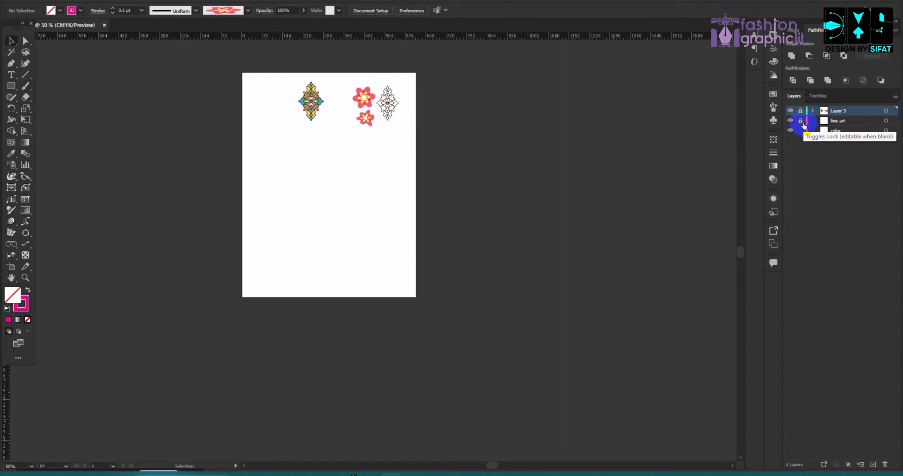
Lock Layer 3 and replace the color layer with a new empty layer beneath the line art layer
click(835, 131)
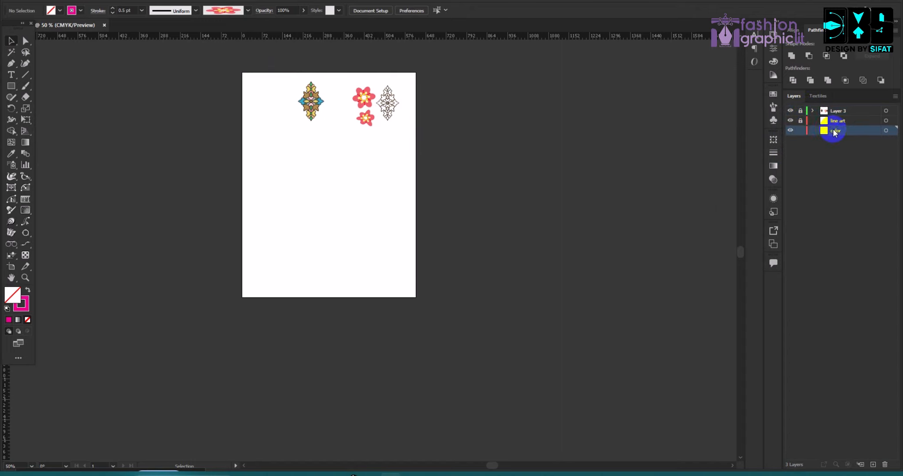
click(885, 463)
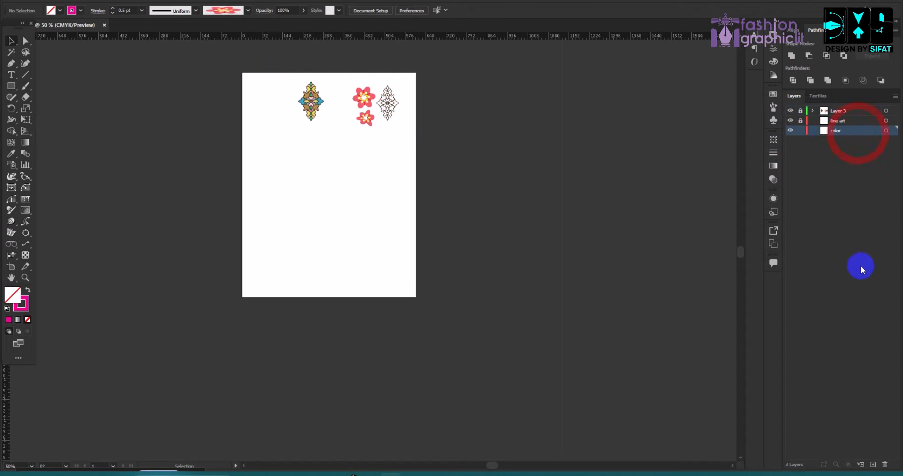
click(886, 465)
click(837, 121)
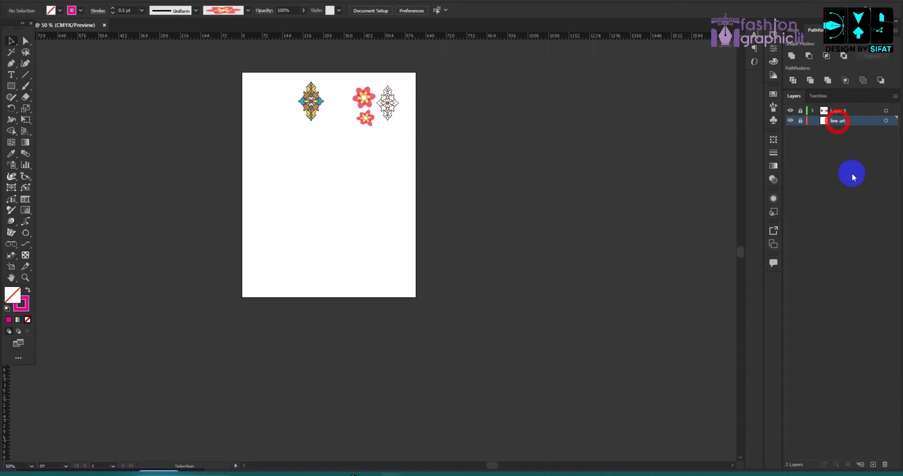
drag(844, 119, 846, 152)
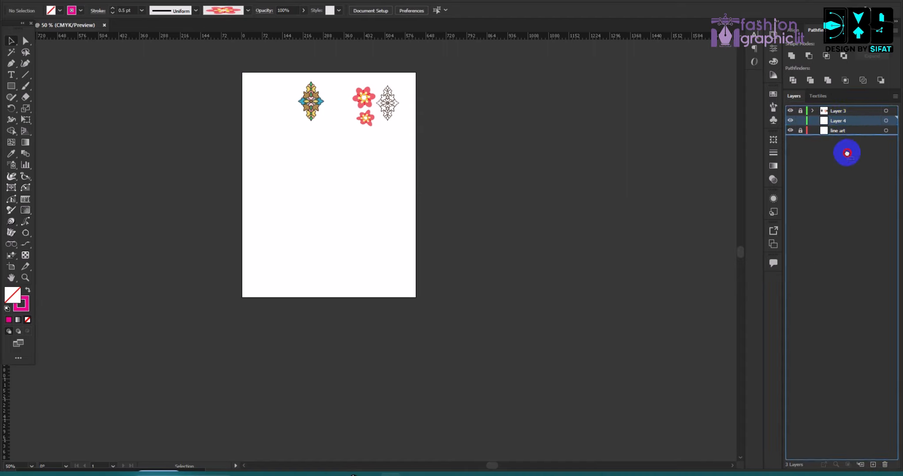
Switch to the Google Meet call in Chrome to check on the meeting, and return to the Illustrator document
click(336, 469)
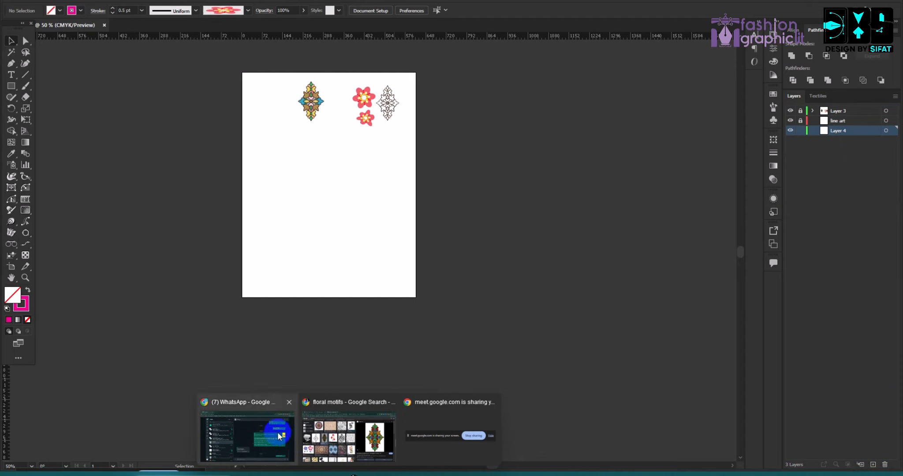
click(344, 421)
click(171, 2)
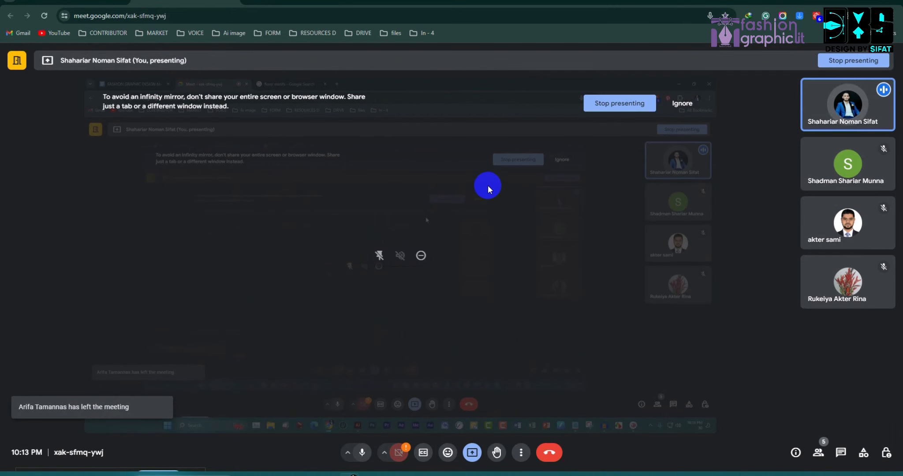
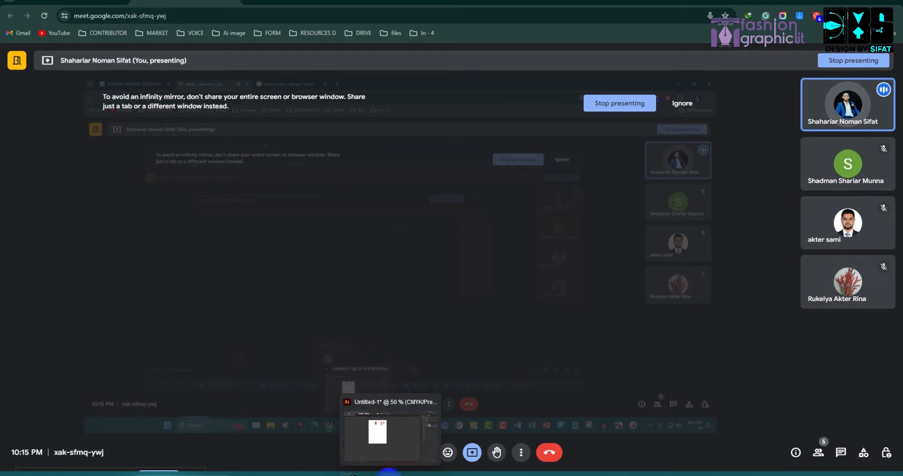
click(388, 473)
click(388, 474)
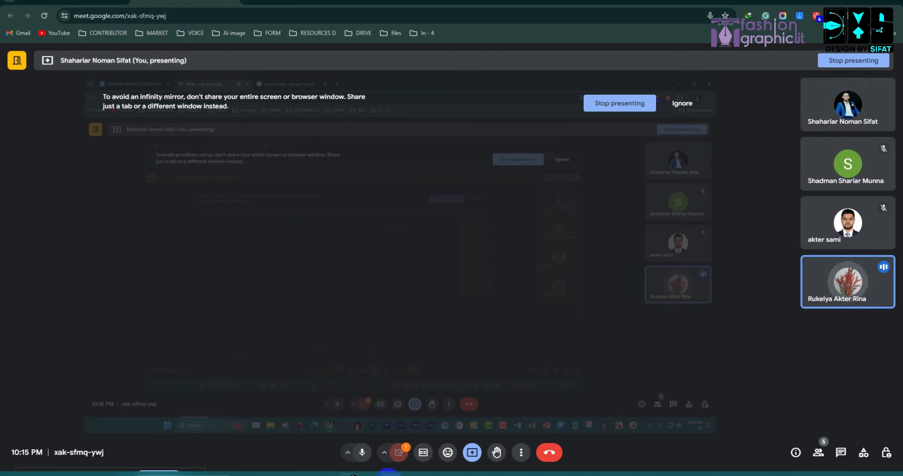
click(388, 473)
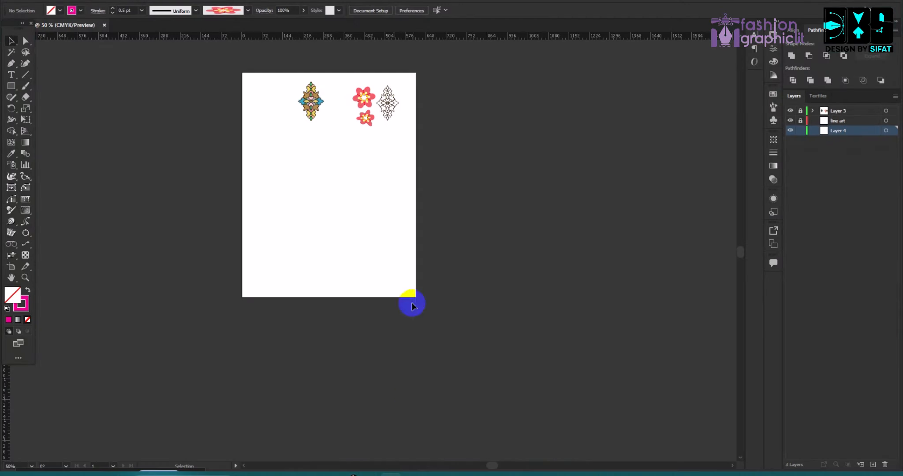
Examine the shaded ornament, the two red flowers and the line-art ornament at close range and in overview
scroll(364, 100, up, 6)
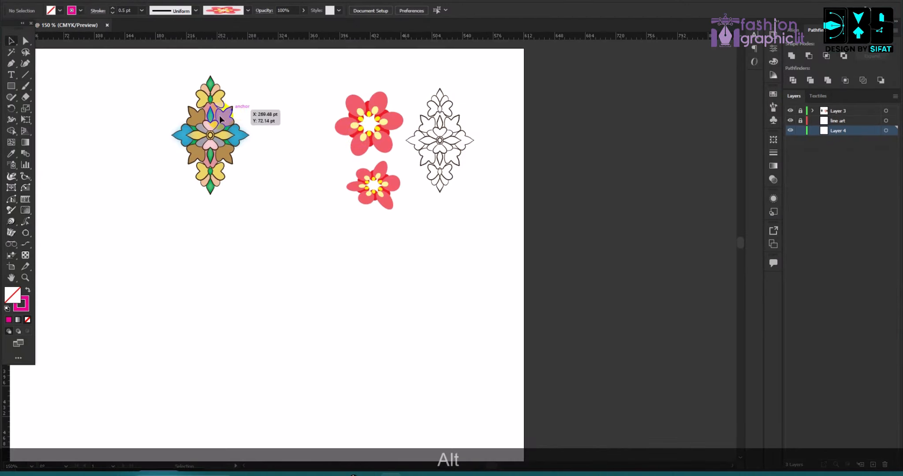
scroll(302, 108, down, 4)
scroll(307, 129, up, 2)
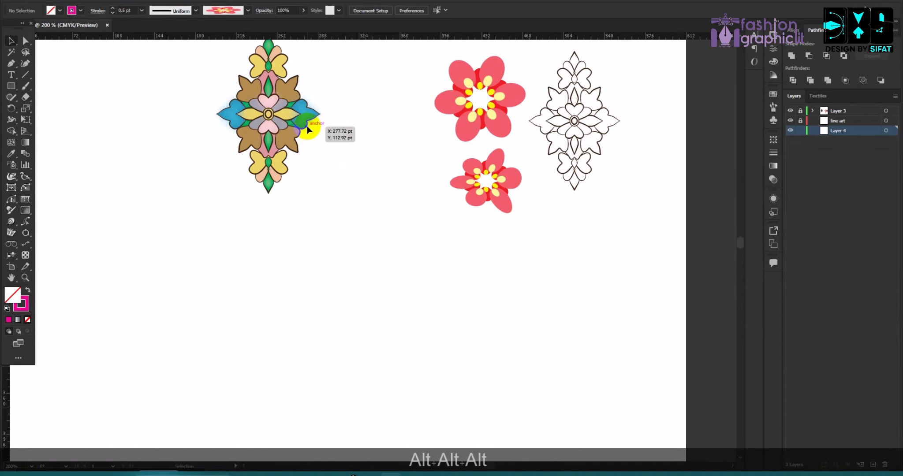
scroll(307, 129, up, 2)
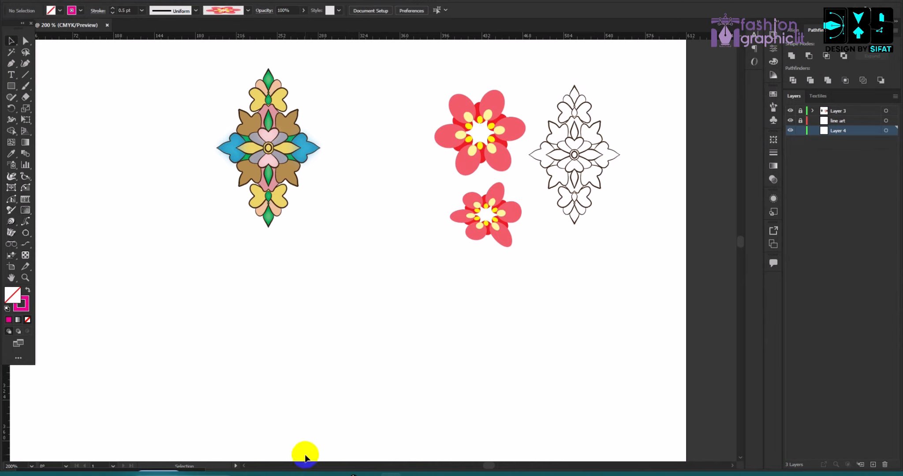
mouse_move(353, 474)
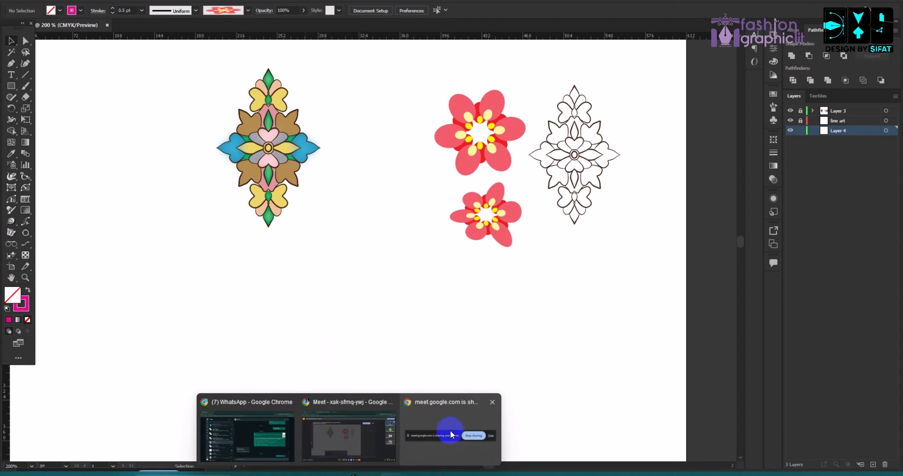
click(364, 436)
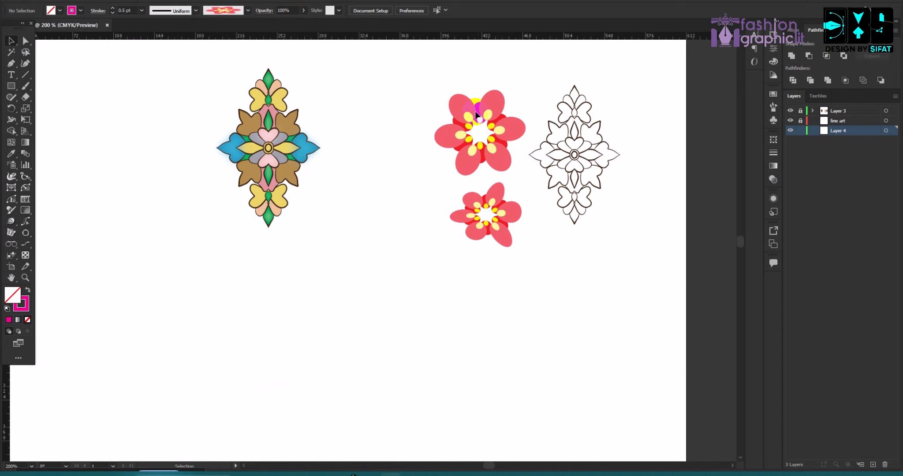
scroll(529, 136, up, 3)
scroll(318, 86, up, 2)
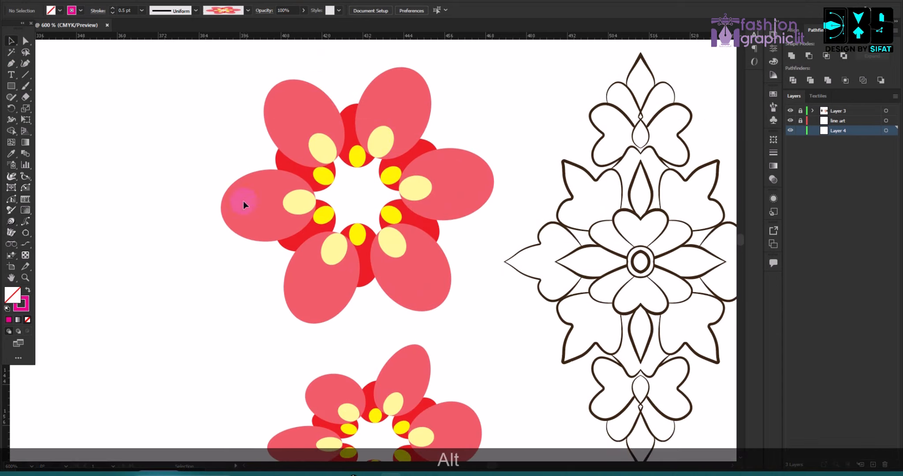
scroll(431, 176, down, 3)
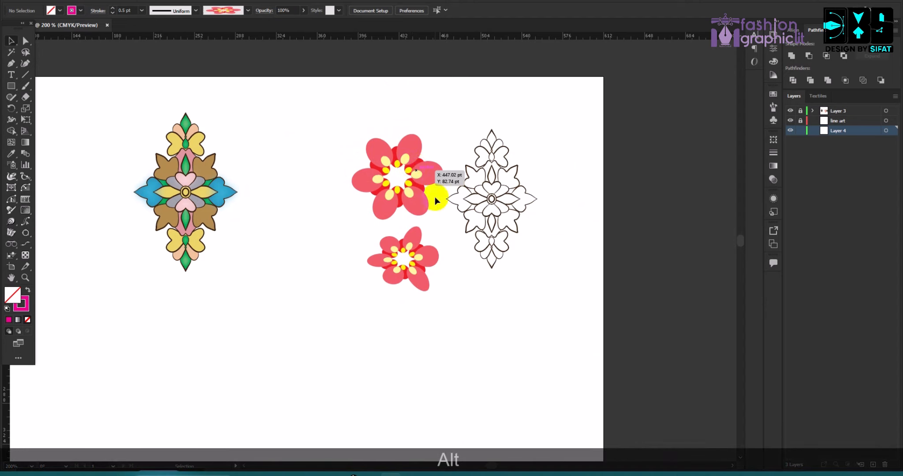
scroll(104, 216, up, 3)
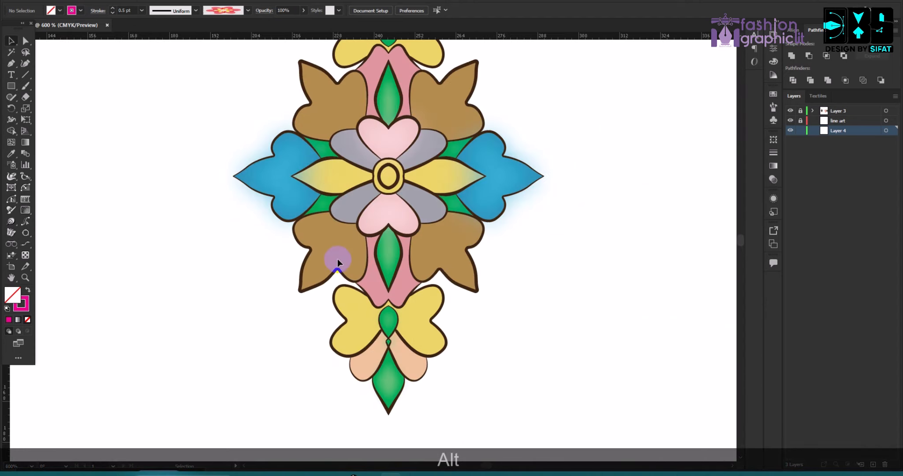
scroll(331, 254, up, 1)
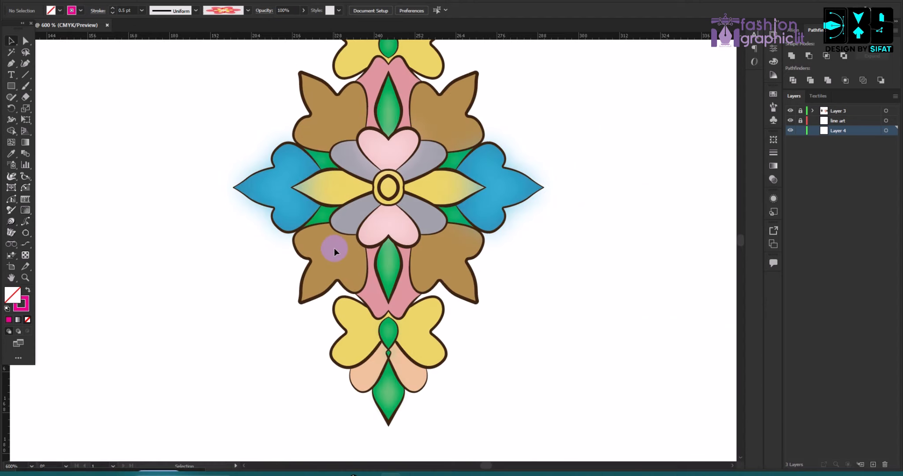
scroll(187, 239, down, 3)
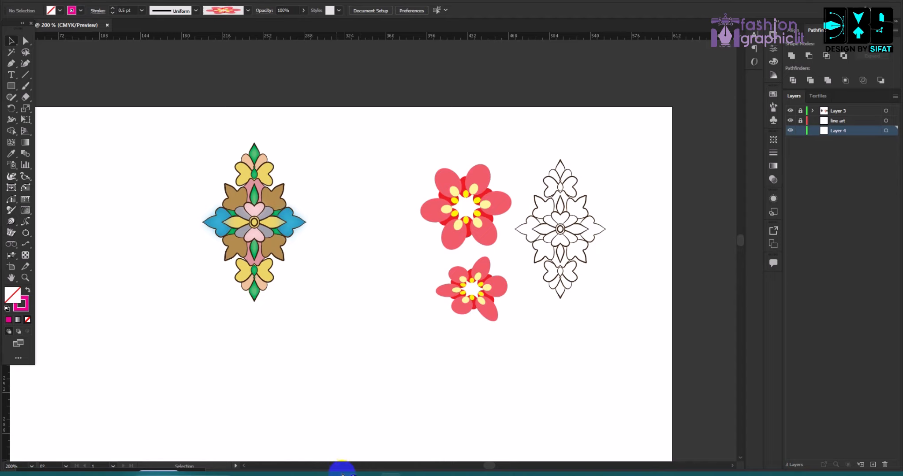
Copy the glitter ethnic floral motif from the Google Images results in Chrome and paste it onto Layer 4 in Illustrator
mouse_move(348, 474)
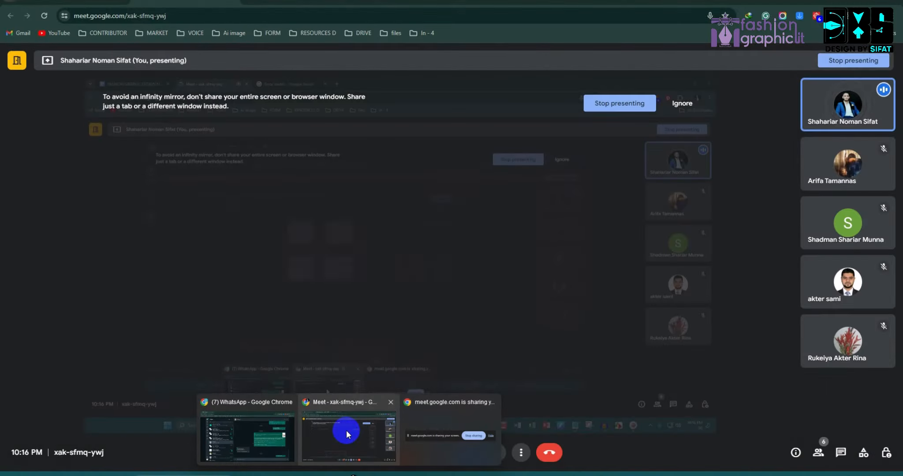
click(345, 429)
click(299, 1)
right_click(661, 194)
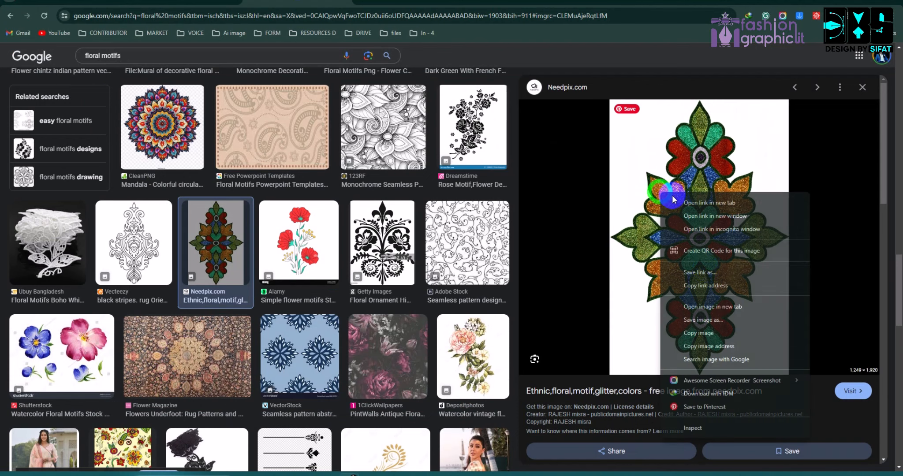
click(701, 339)
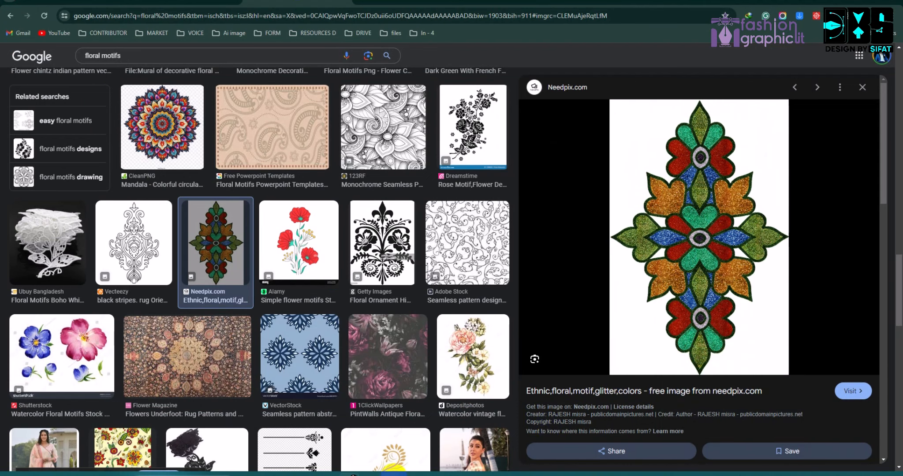
click(393, 469)
key(ctrl+v)
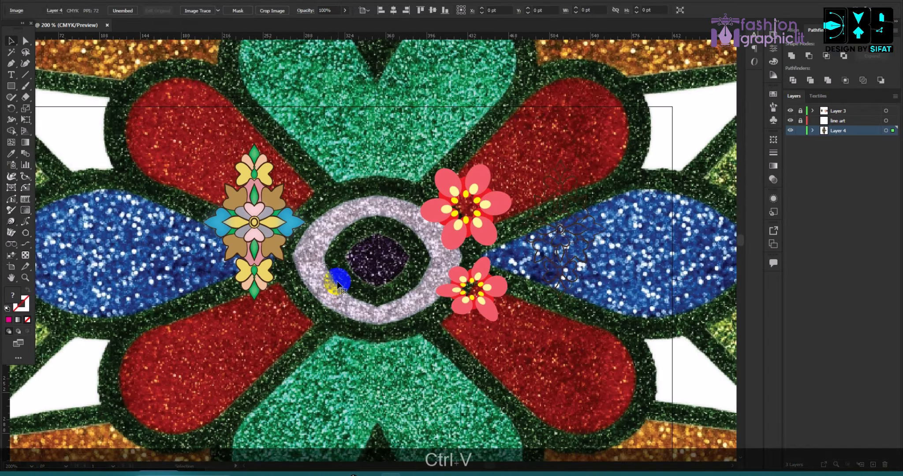
Scale the pasted glitter motif image down proportionally to about 460 by 708 pt and move it onto the artboard's left edge
scroll(338, 276, down, 4)
drag(425, 238, 168, 262)
scroll(288, 201, down, 3)
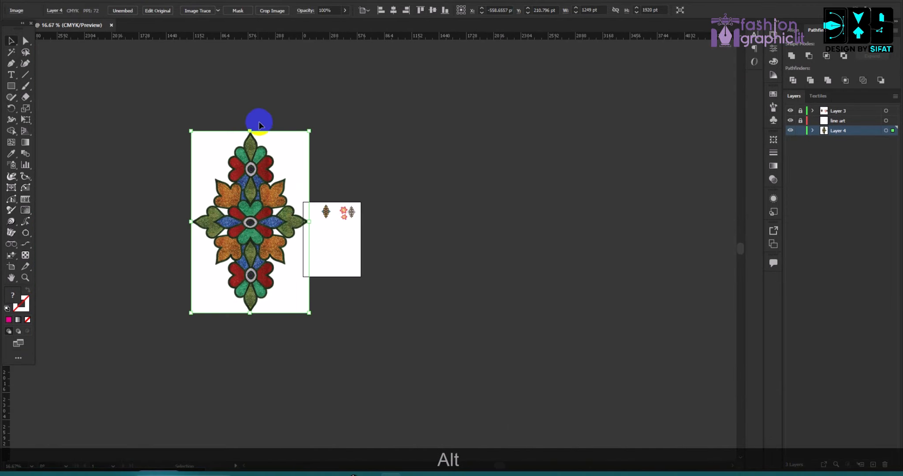
drag(250, 131, 250, 185)
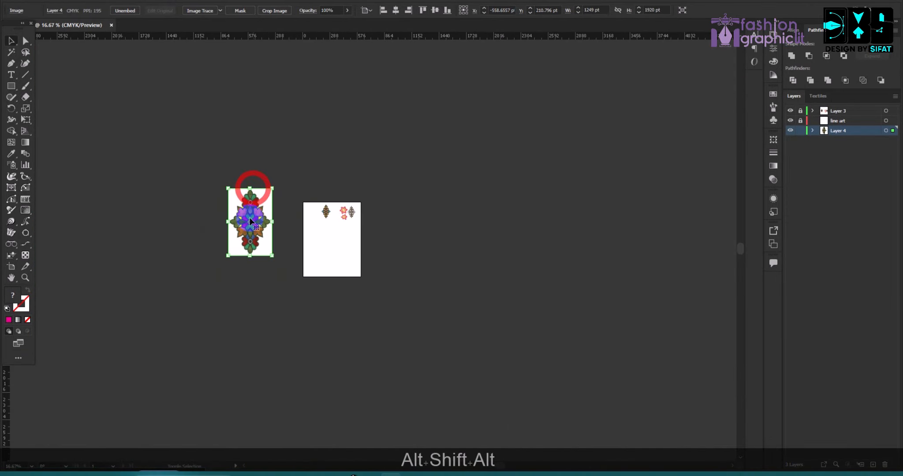
drag(248, 220, 302, 234)
Shrink the glitter motif image to about 159 by 245 pt and place it to the left of the shaded ornament
scroll(310, 223, up, 4)
scroll(373, 174, up, 2)
scroll(339, 128, down, 1)
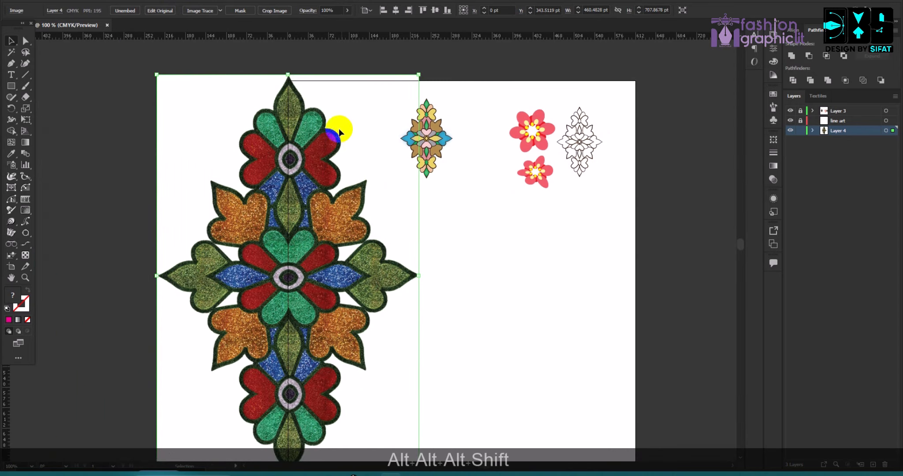
drag(290, 74, 308, 201)
drag(288, 252, 354, 145)
scroll(354, 145, up, 2)
scroll(406, 139, up, 2)
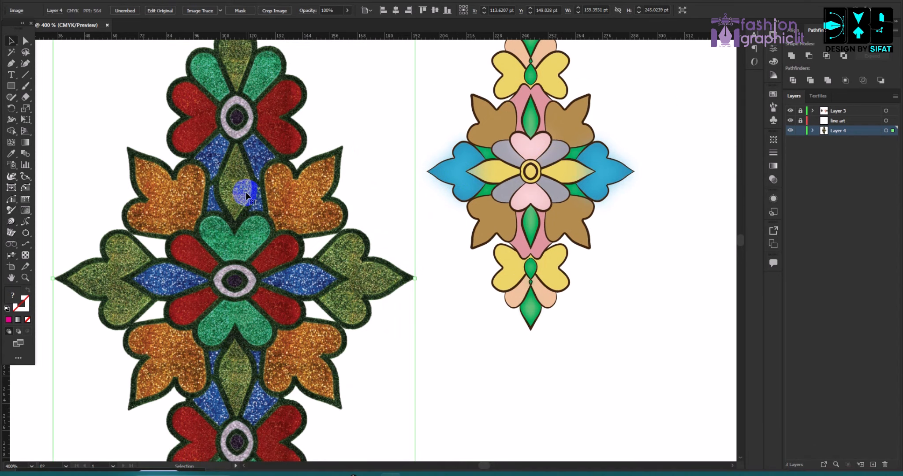
scroll(245, 192, down, 2)
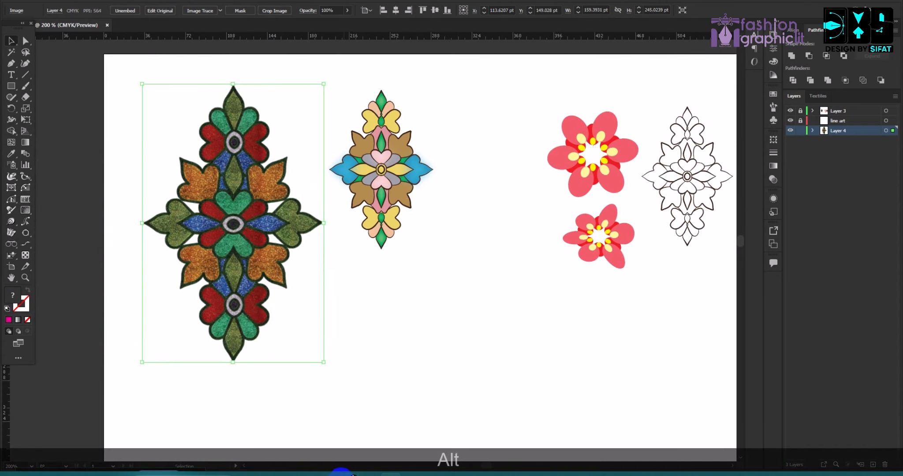
Switch to Chrome, browse the floral motifs image results and open the Alamy traditional floral motifs image
mouse_move(335, 471)
click(321, 428)
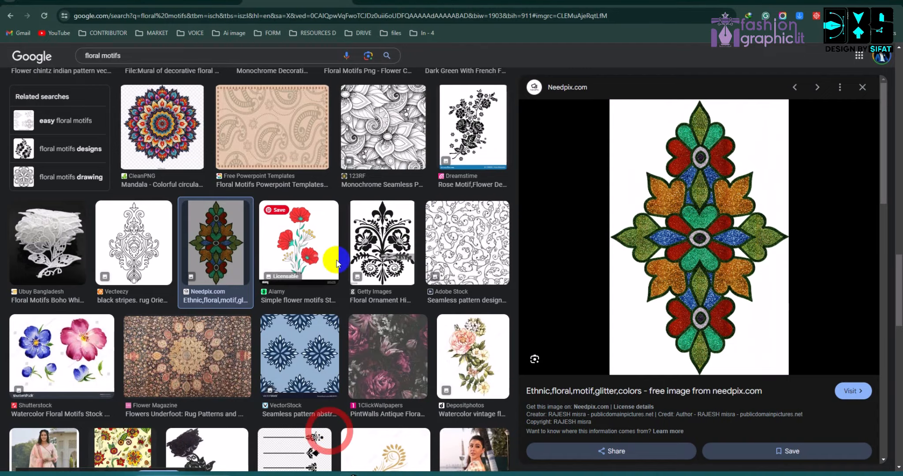
scroll(356, 209, down, 15)
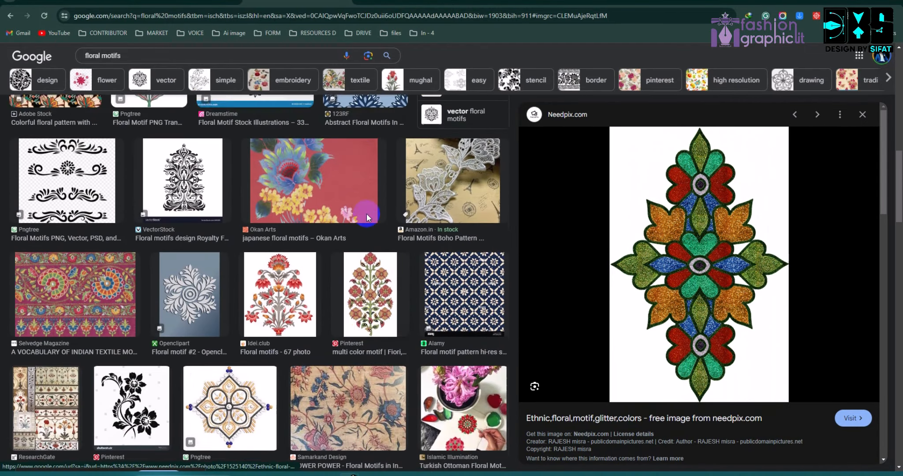
scroll(365, 213, up, 15)
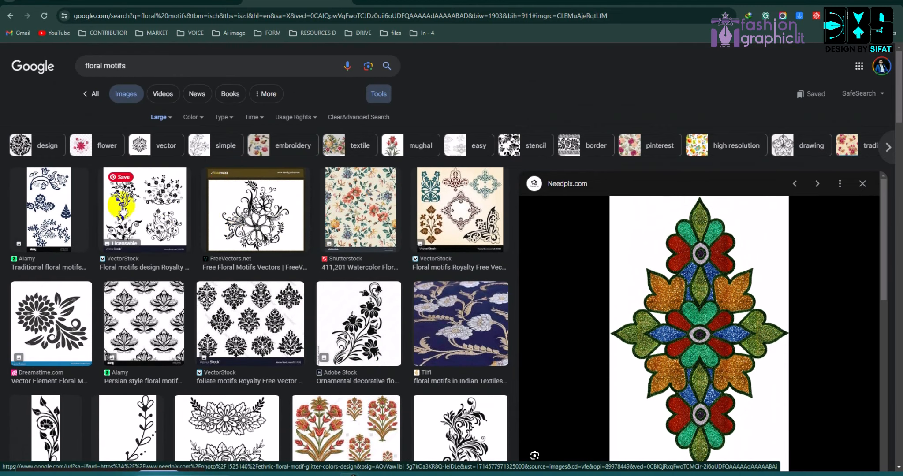
click(81, 200)
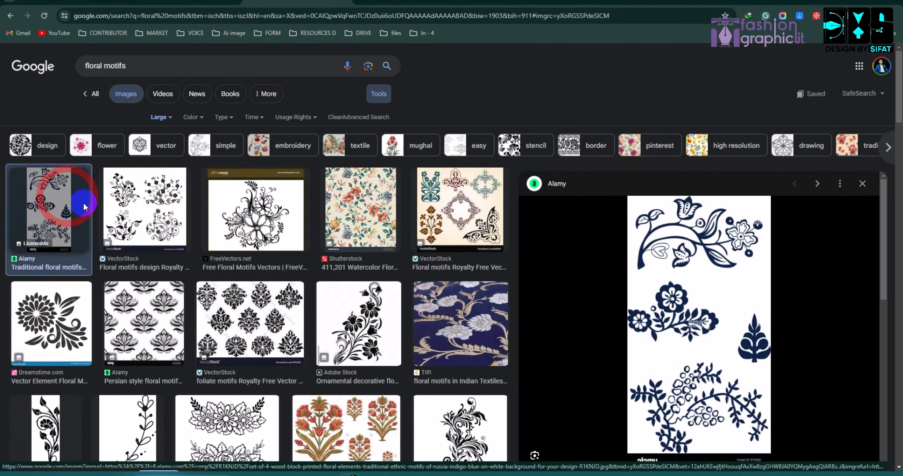
Copy the Alamy traditional floral motifs image and paste it into the Illustrator document
right_click(684, 224)
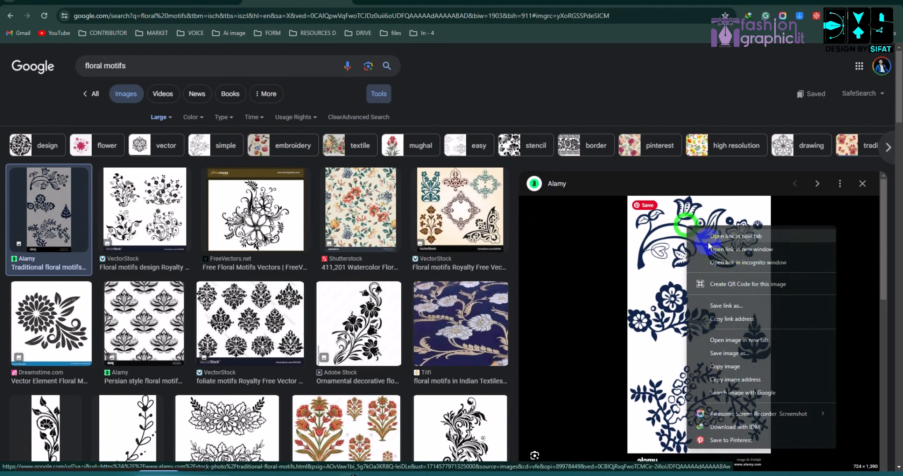
click(733, 364)
click(394, 473)
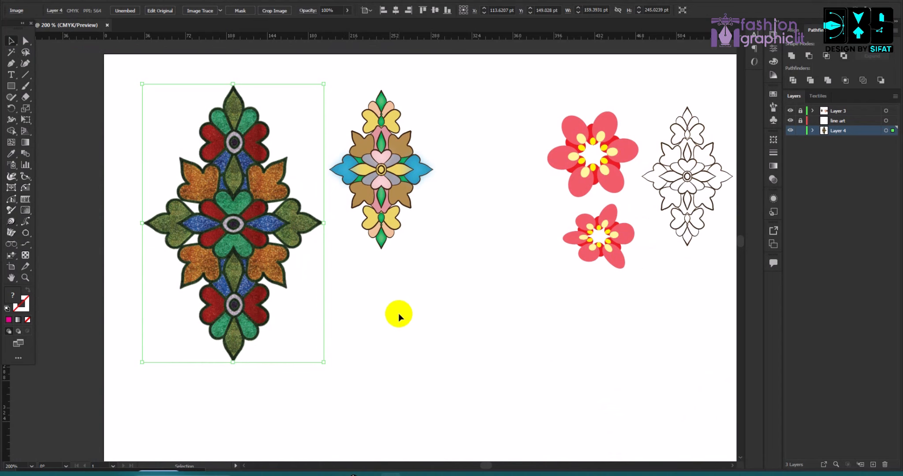
click(396, 305)
key(ctrl+v)
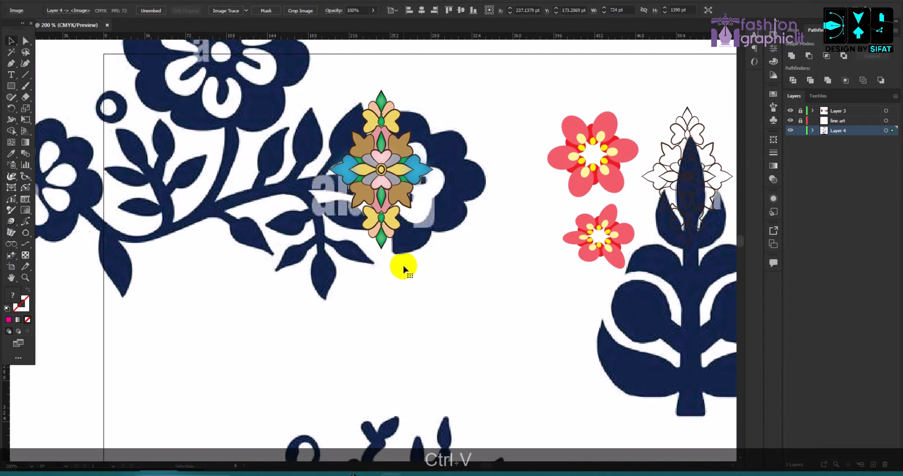
Move the blue floral motifs image to the right of the artboard and scale it proportionally to about 523 by 1003 pt
scroll(394, 222, down, 3)
drag(397, 159, 604, 157)
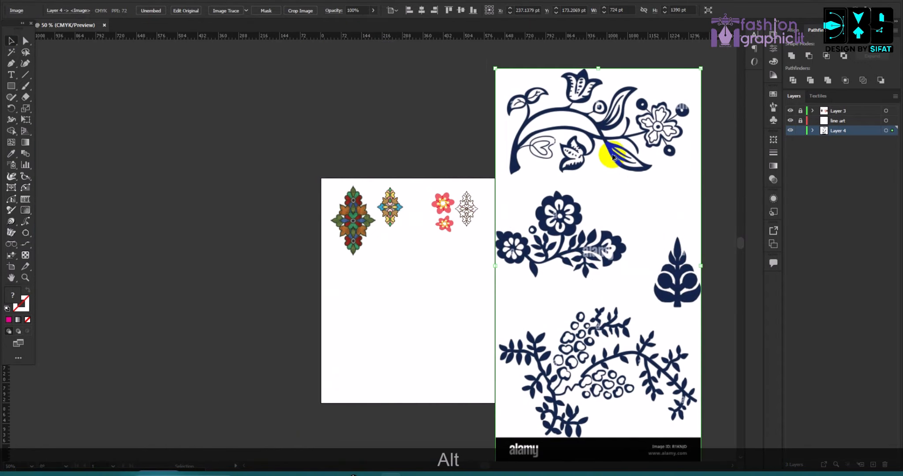
scroll(604, 158, up, 3)
scroll(592, 92, up, 3)
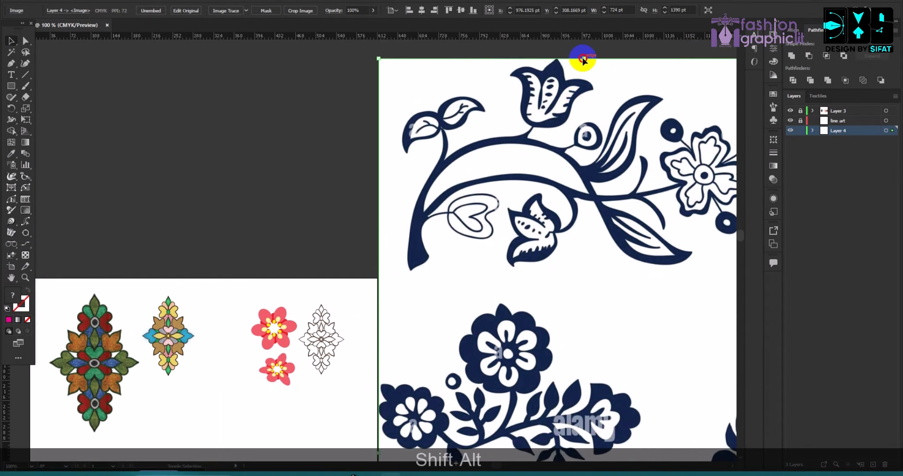
drag(582, 58, 579, 263)
scroll(569, 253, down, 3)
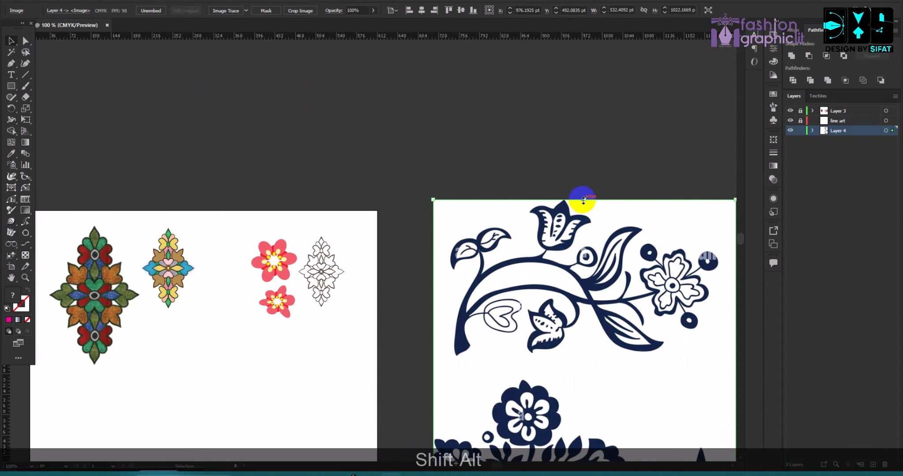
drag(583, 200, 584, 211)
scroll(364, 239, down, 3)
scroll(267, 216, down, 2)
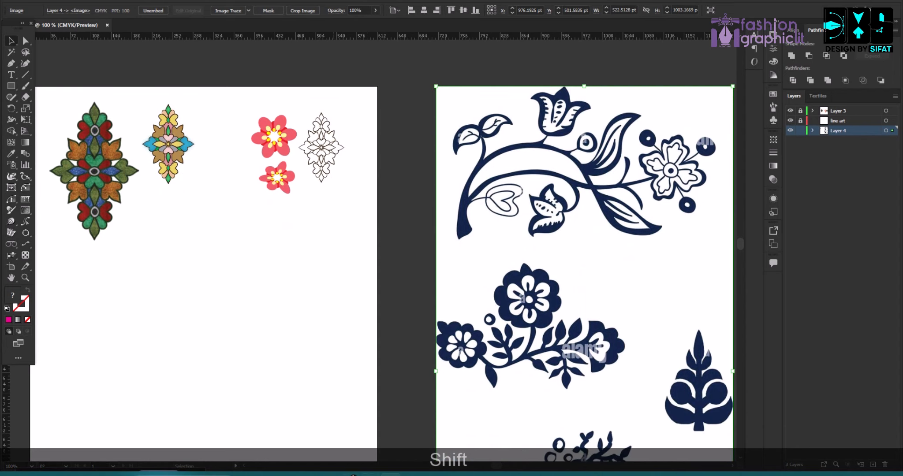
Switch to Chrome and review the Fashion Graphic Design Master Course outline, highlighting Fashion Figure & Dress Illustration and Motif Designs
mouse_move(354, 473)
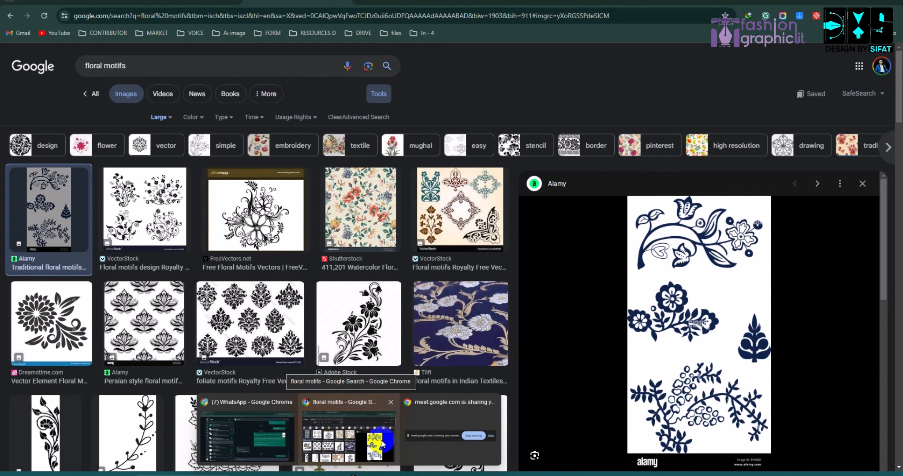
click(382, 444)
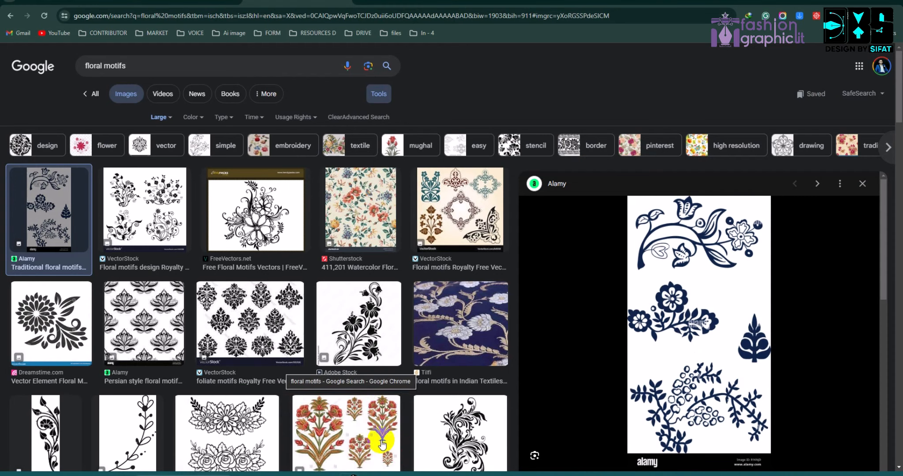
click(84, 2)
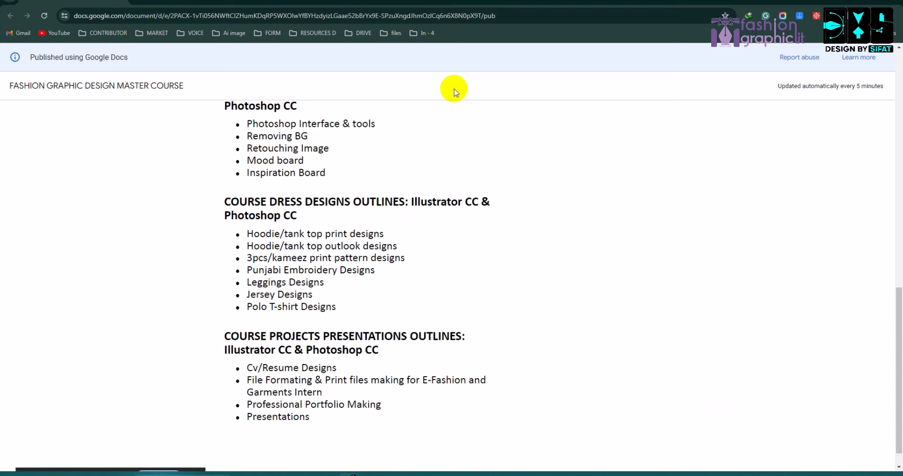
scroll(445, 106, down, 1)
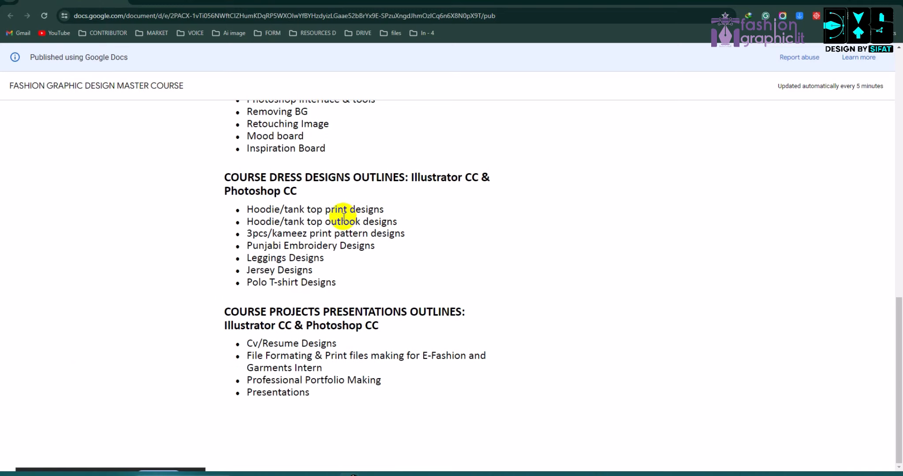
scroll(344, 216, up, 10)
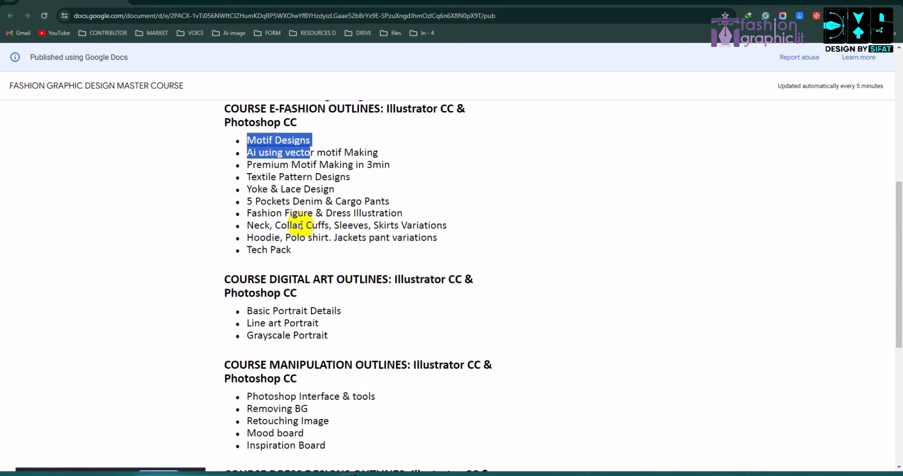
click(406, 241)
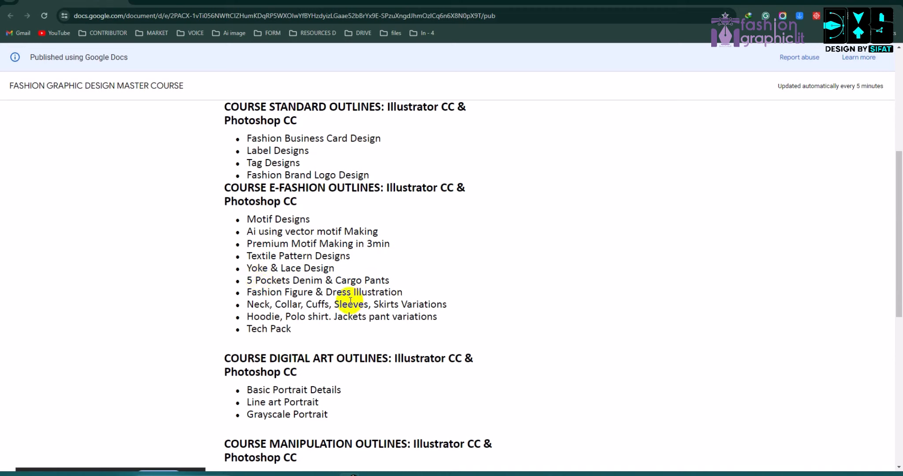
drag(297, 295, 421, 292)
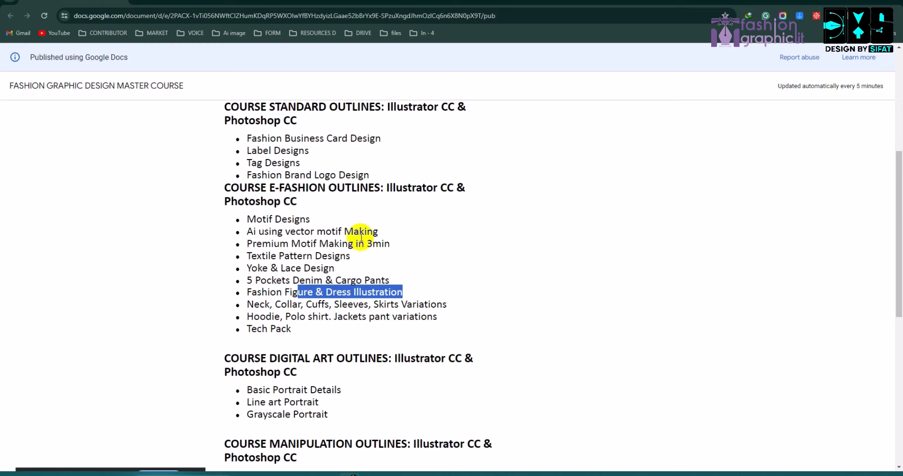
drag(408, 291, 287, 216)
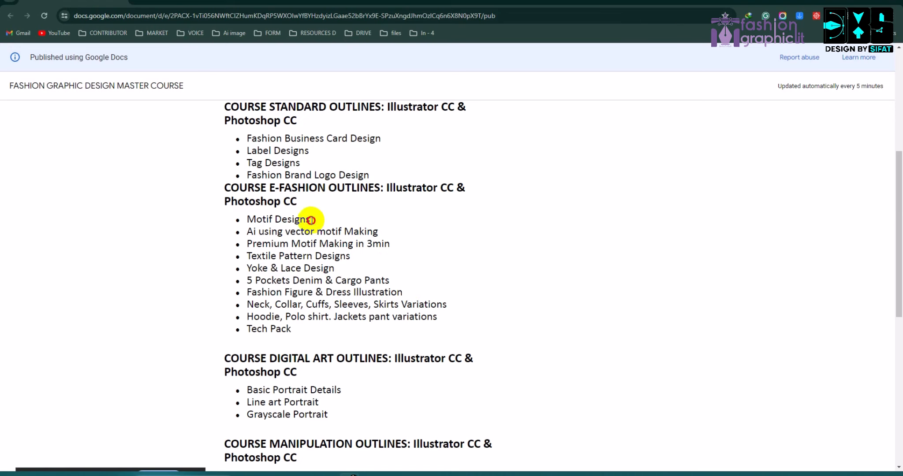
triple_click(310, 219)
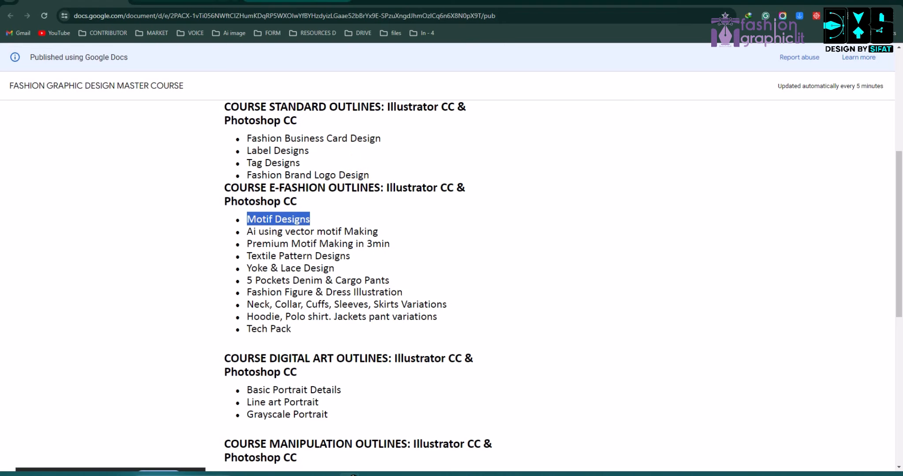
Copy the Alamy floral motifs image from Chrome again, paste it into the Illustrator document and delete this duplicate
click(189, 2)
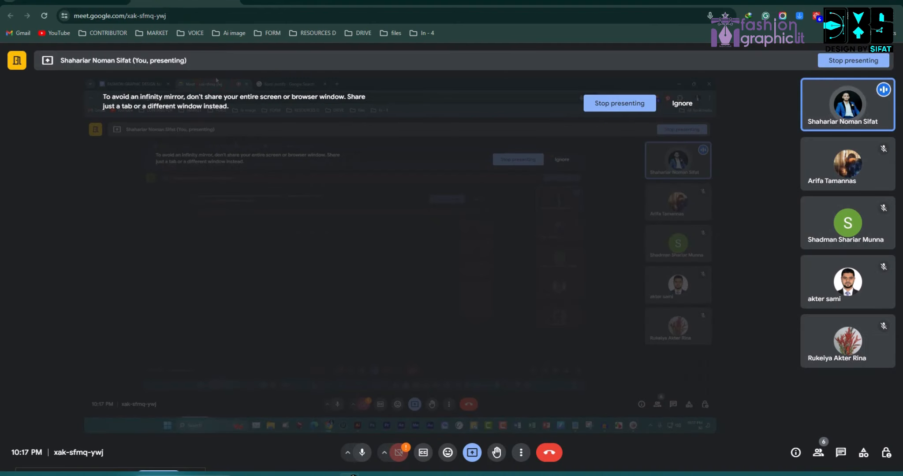
click(287, 2)
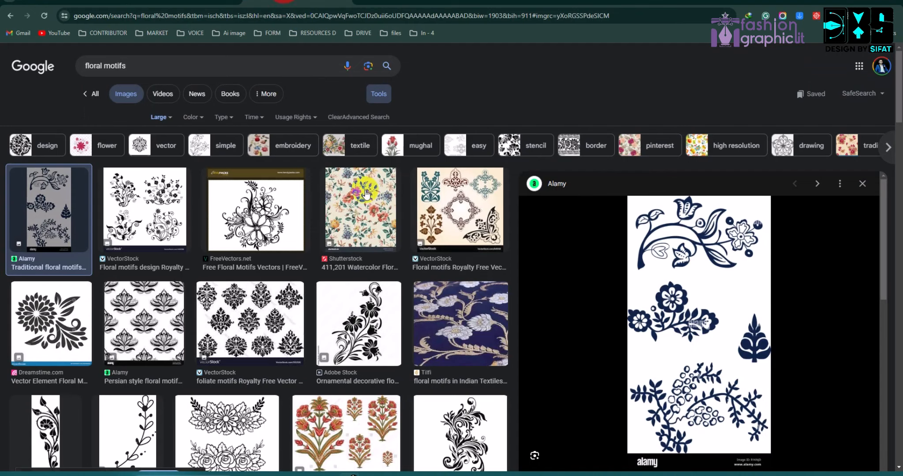
right_click(745, 262)
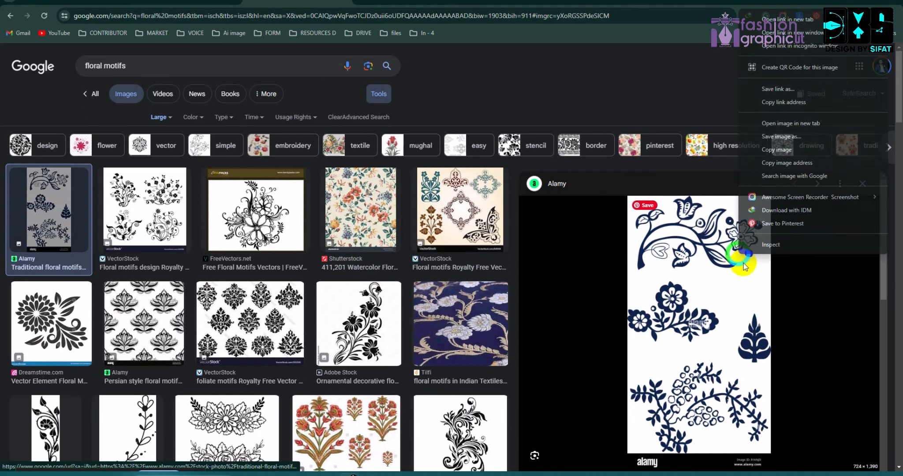
click(775, 170)
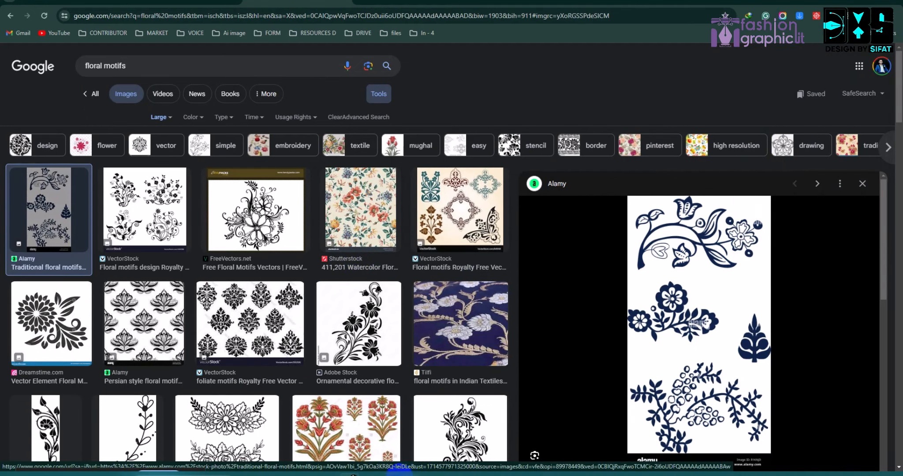
click(409, 473)
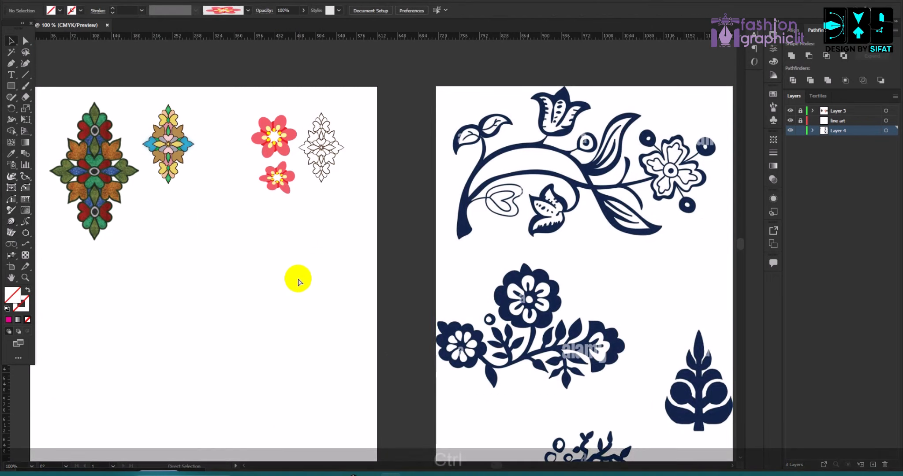
key(ctrl+v)
scroll(433, 258, down, 3)
click(433, 250)
key(BackSpace)
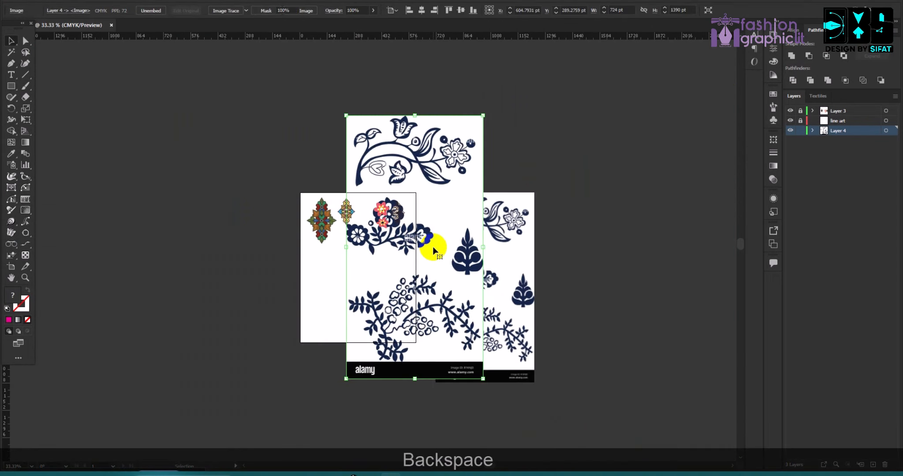
Move the blue floral motifs image onto the artboard, below the existing ornament and flower motifs
drag(457, 253, 325, 298)
scroll(335, 271, up, 3)
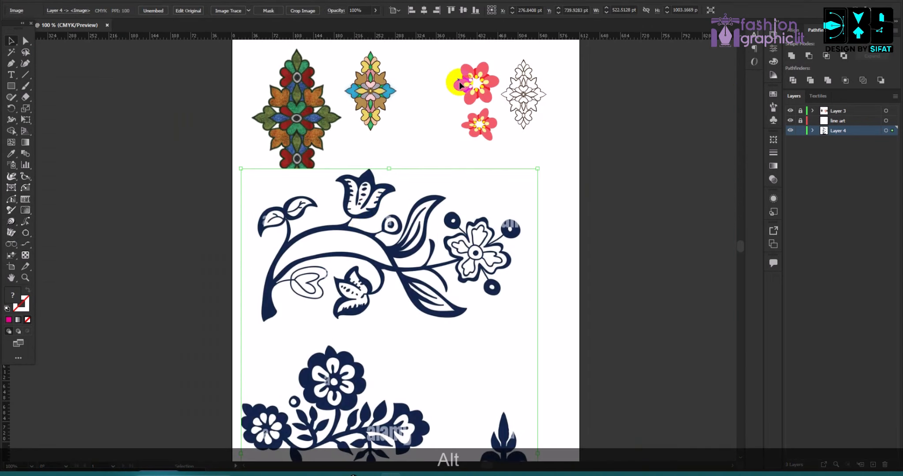
scroll(454, 146, down, 2)
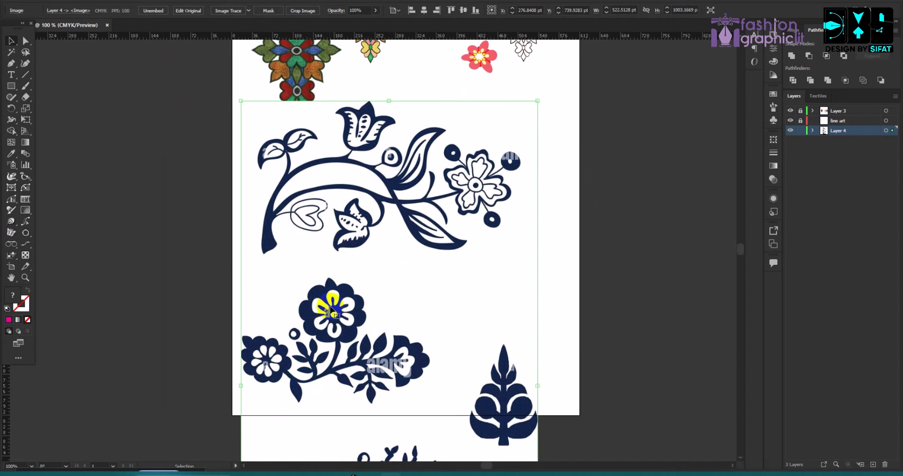
scroll(335, 310, up, 1)
scroll(340, 304, up, 1)
click(479, 84)
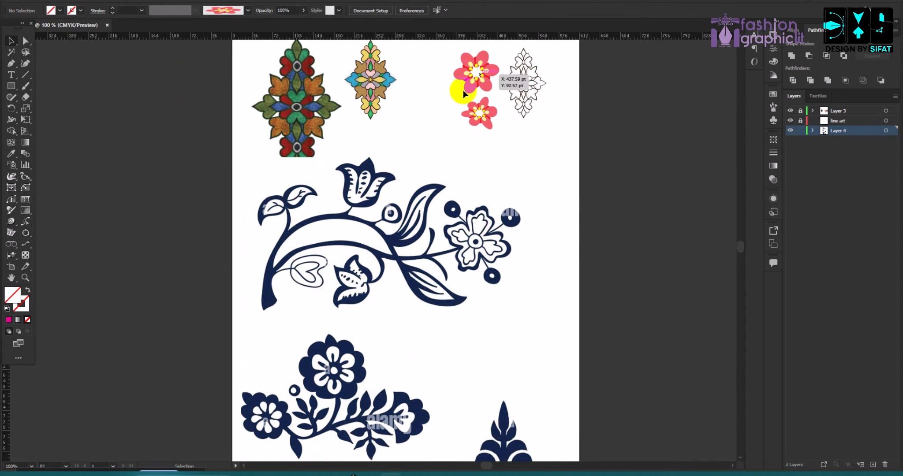
Scale the blue floral motifs image down proportionally to about 187 by 359 pt and place it behind the two pink flowers
drag(383, 269, 425, 238)
drag(430, 126, 426, 310)
drag(428, 368, 401, 55)
scroll(422, 90, up, 2)
scroll(434, 163, up, 2)
scroll(430, 181, up, 1)
drag(408, 227, 519, 232)
scroll(468, 102, up, 3)
scroll(414, 171, up, 1)
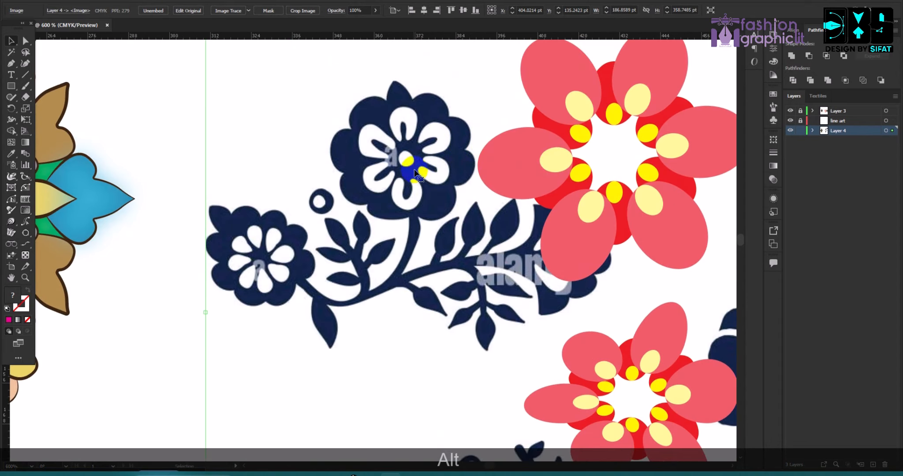
Examine the details of the coloured vector ornament and compare it with the glitter ornament reference image
scroll(324, 194, down, 3)
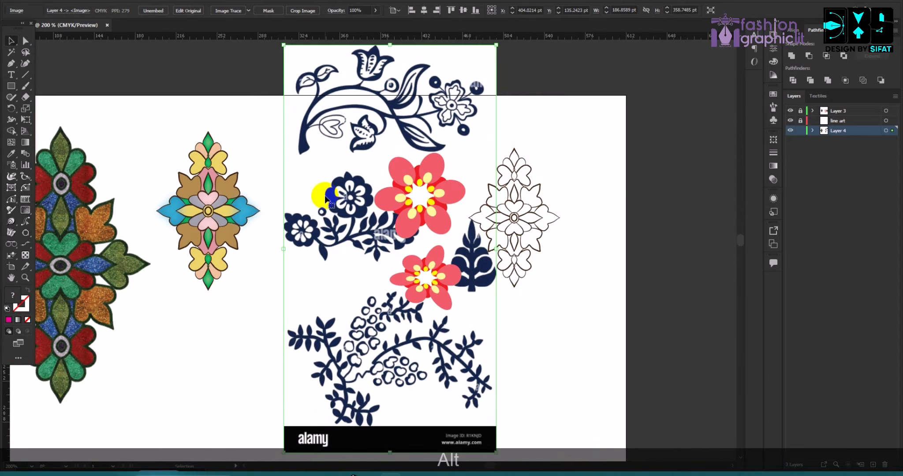
alt+scroll(326, 199, down, 3)
alt+scroll(281, 160, up, 3)
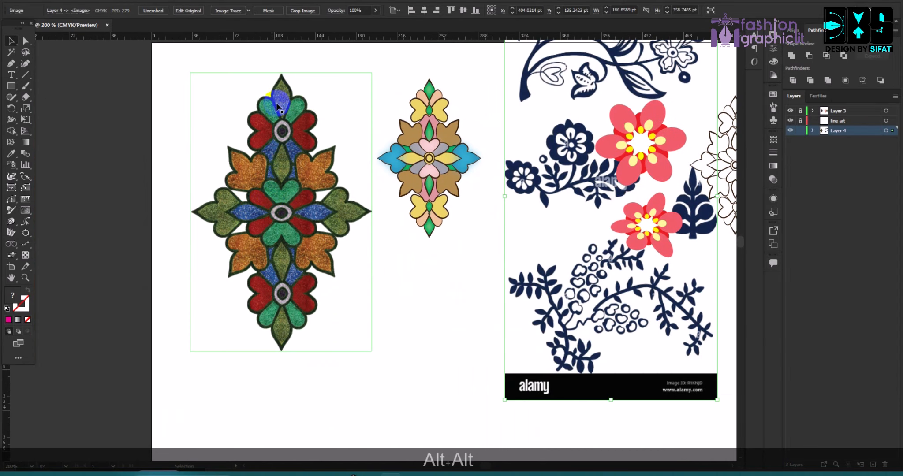
scroll(436, 165, up, 3)
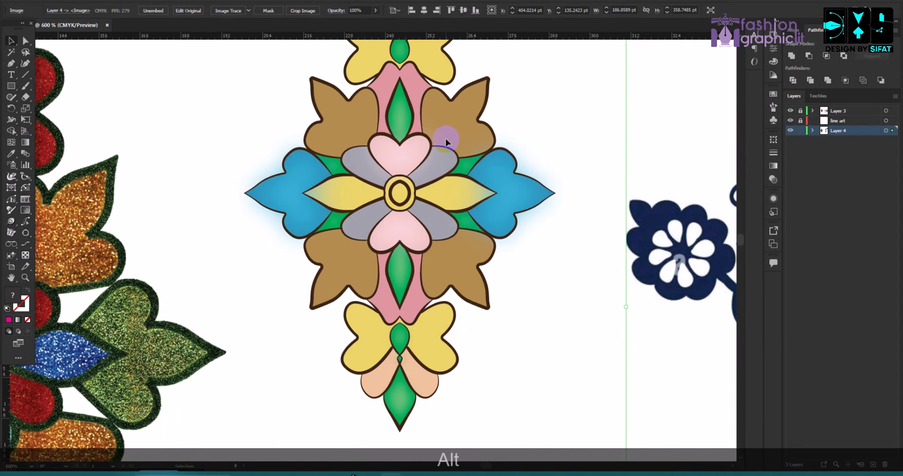
alt+scroll(445, 138, down, 3)
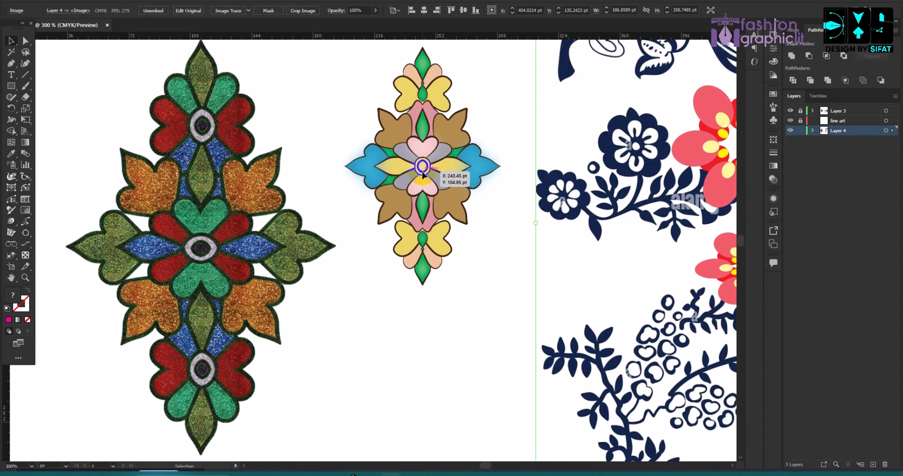
alt+scroll(423, 167, up, 4)
alt+scroll(393, 181, down, 4)
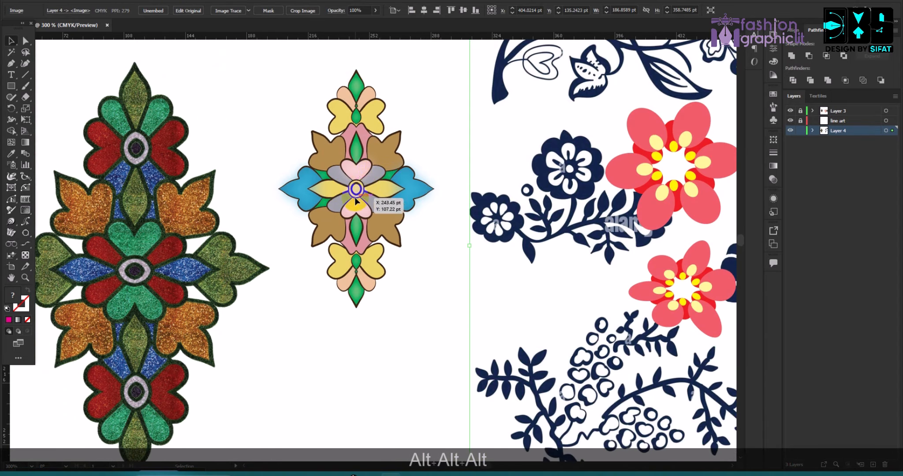
alt+scroll(356, 201, up, 3)
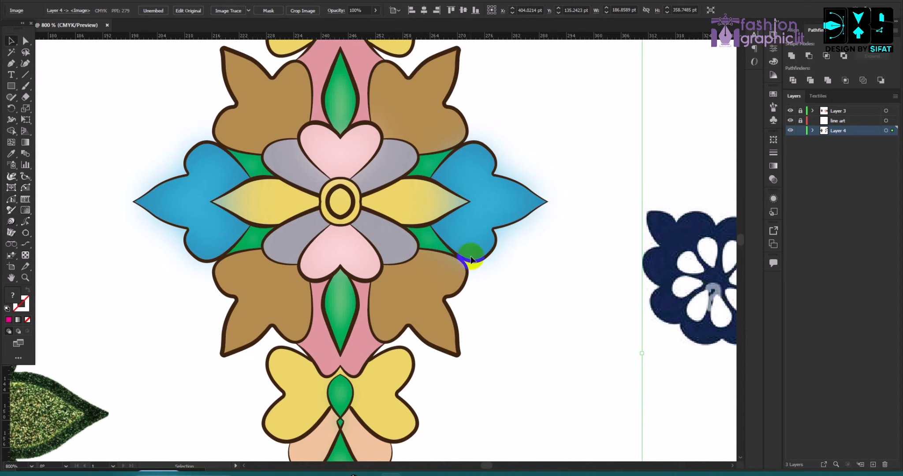
scroll(433, 254, down, 2)
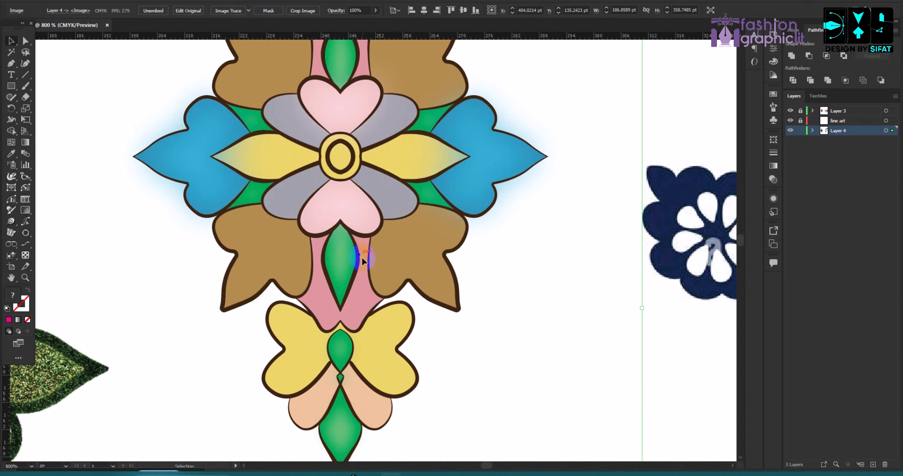
scroll(376, 290, down, 3)
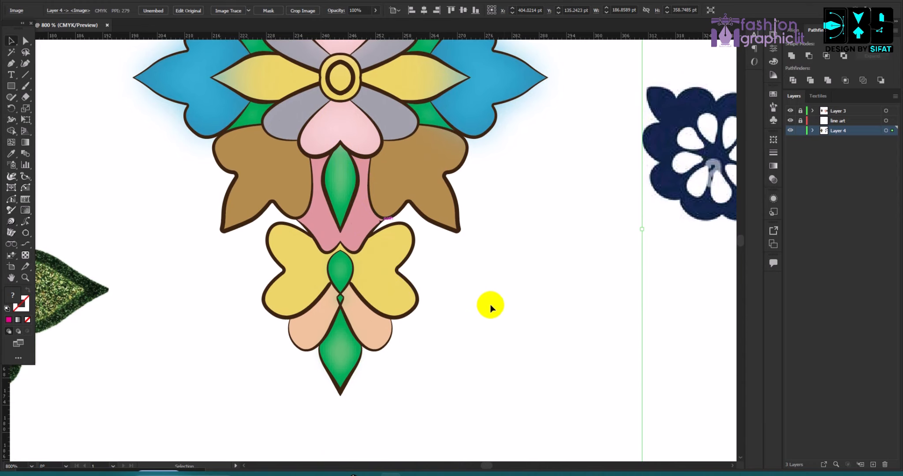
scroll(366, 260, down, 4)
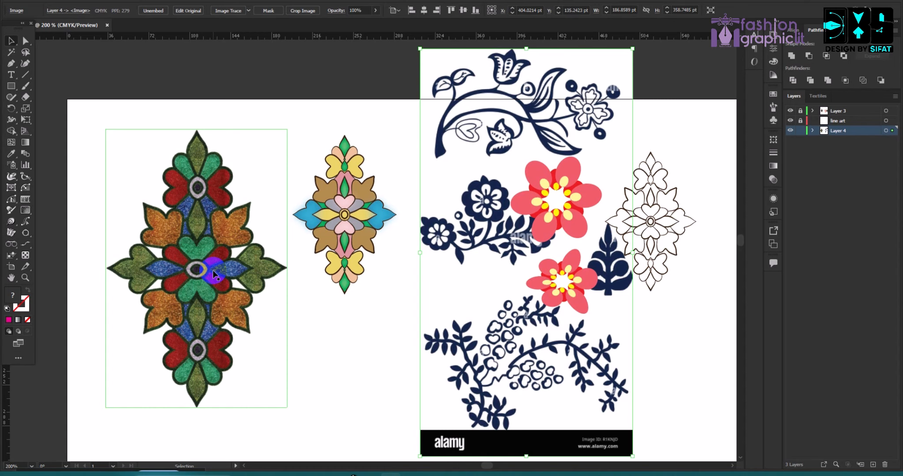
scroll(215, 273, up, 5)
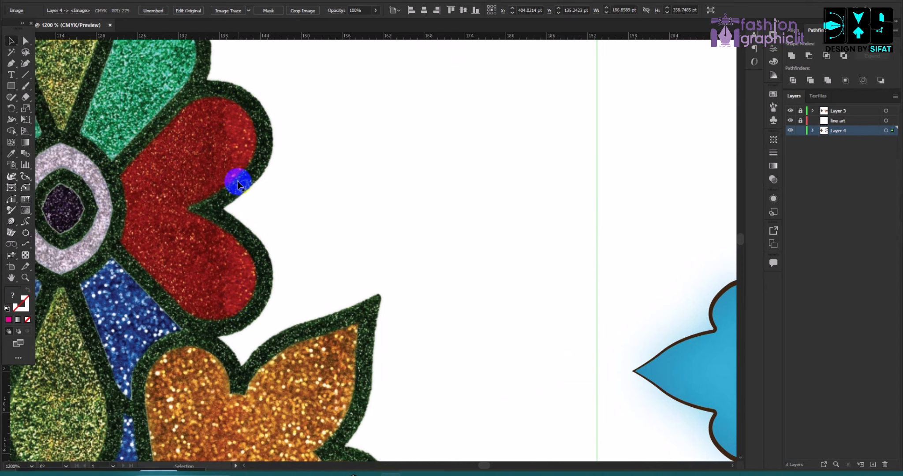
scroll(261, 224, down, 8)
scroll(90, 128, up, 5)
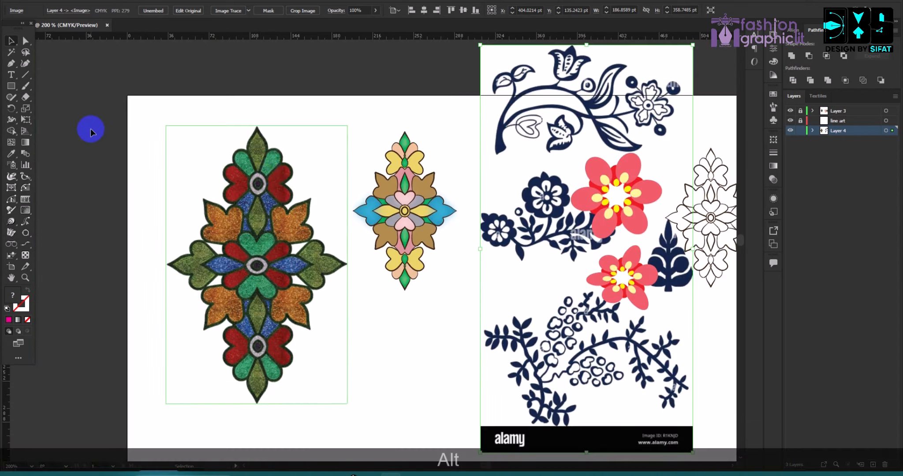
Trace the red heart-shaped petal on the right of the glitter ornament's upper flower as a closed Pen tool path
scroll(363, 119, down, 4)
scroll(403, 144, up, 2)
scroll(456, 165, up, 5)
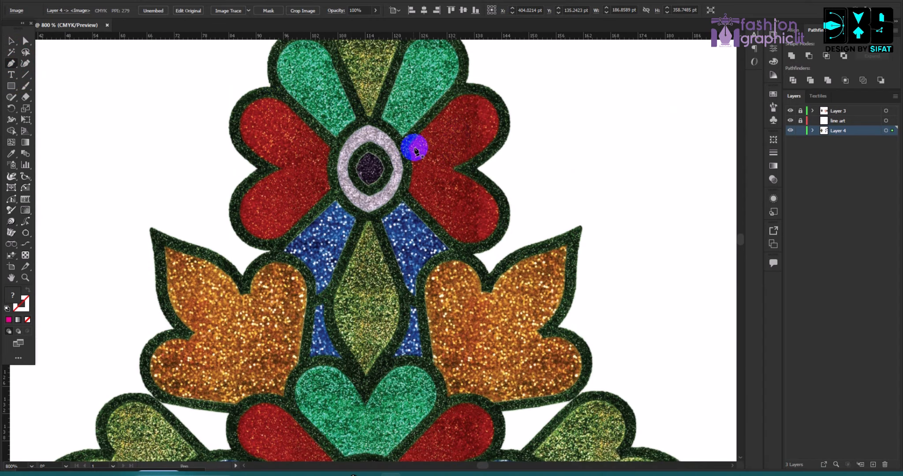
drag(403, 143, 404, 139)
drag(477, 86, 497, 95)
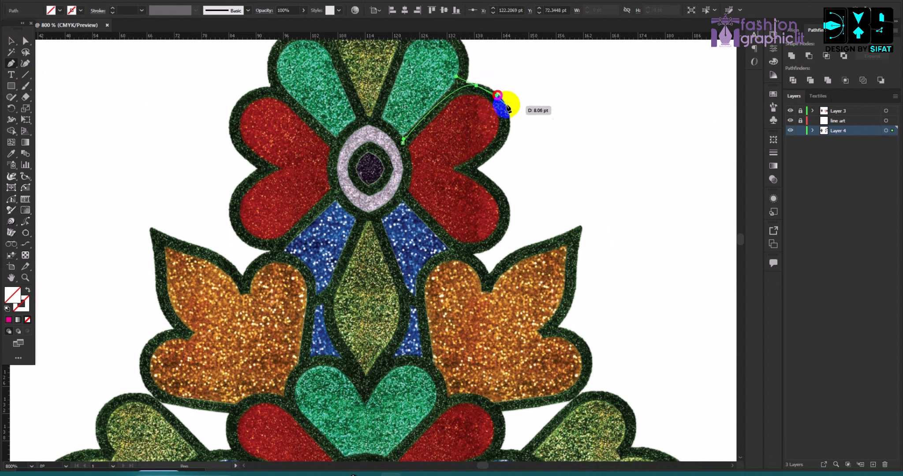
click(492, 149)
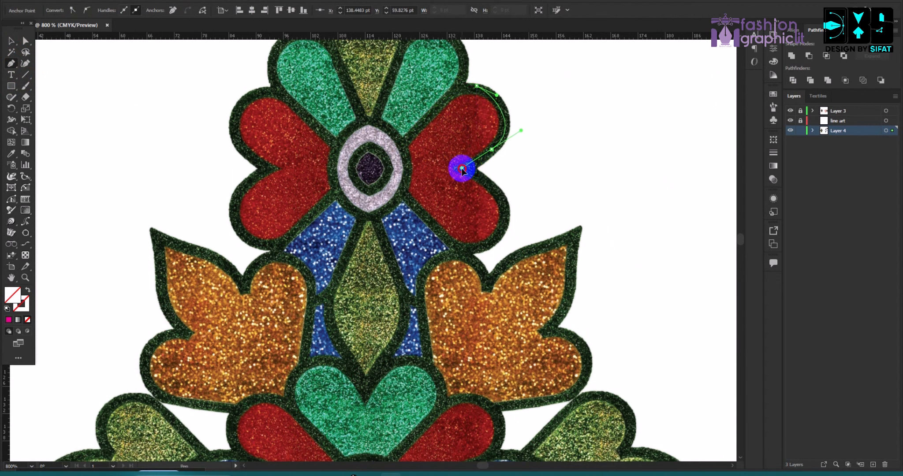
click(461, 169)
drag(506, 213, 417, 223)
click(402, 191)
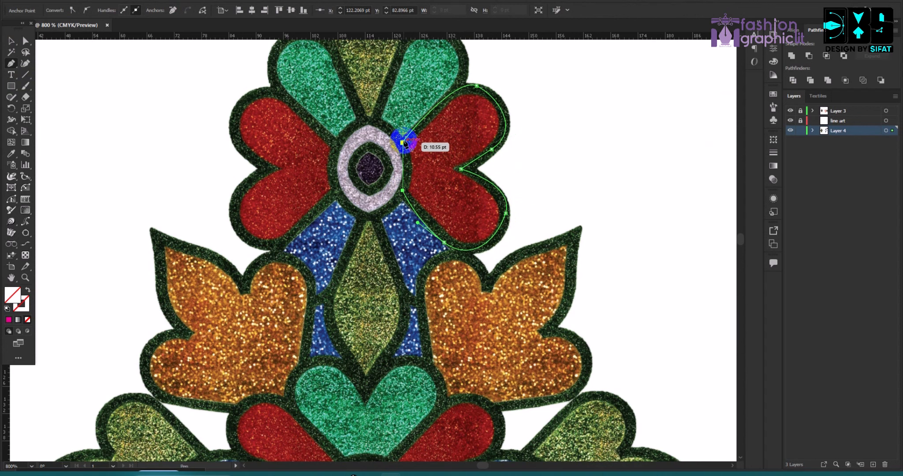
drag(403, 142, 387, 116)
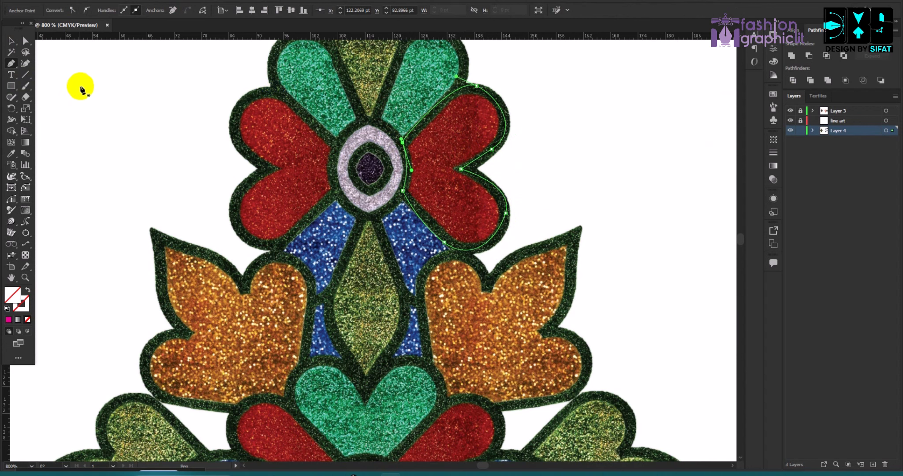
Fill the traced petal with dark red sampled from the glitter ornament using the Eyedropper
click(27, 290)
key(i)
click(435, 149)
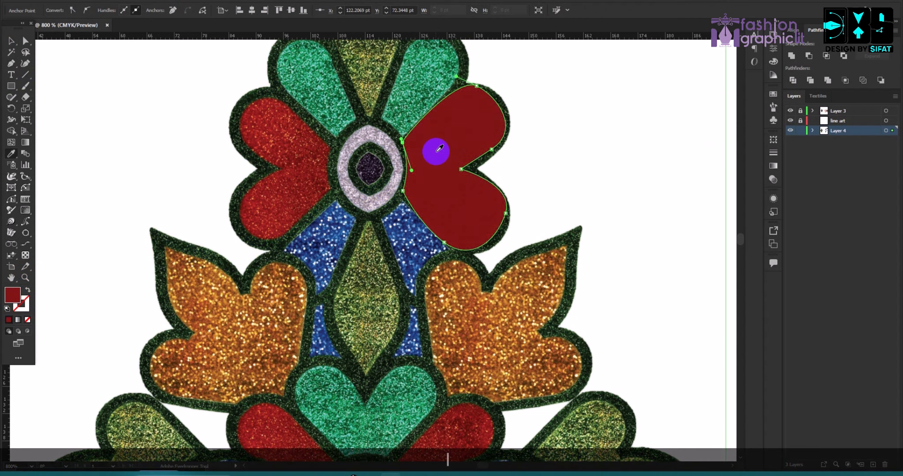
Rotate the dark red petal 90 degrees so its notch points up and place it in the artboard's upper-left corner
scroll(441, 155, down, 4)
click(9, 41)
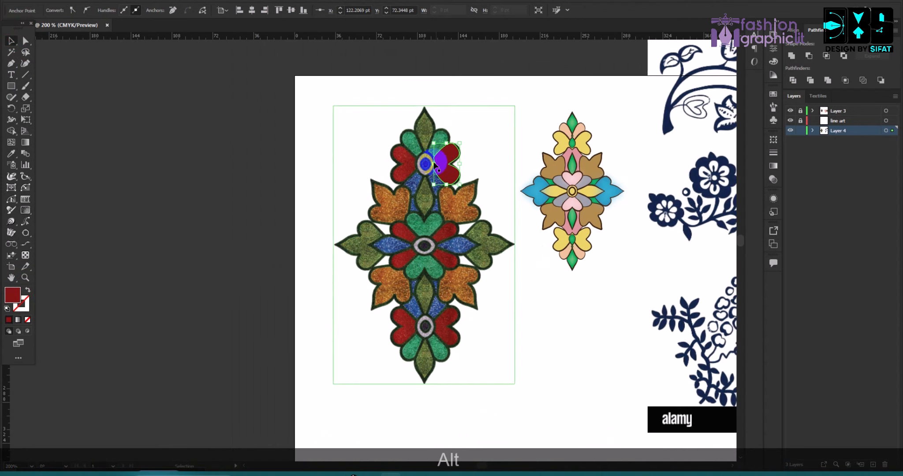
drag(447, 164, 209, 163)
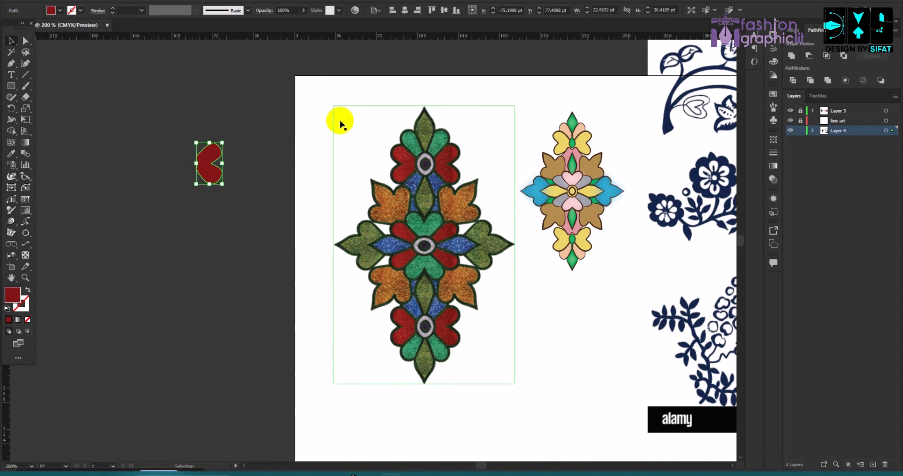
scroll(230, 139, up, 1)
drag(232, 137, 158, 133)
scroll(194, 185, up, 2)
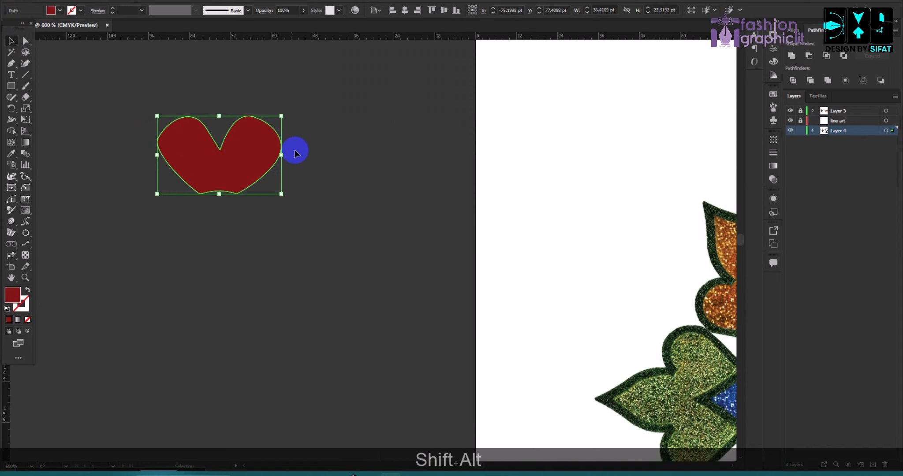
scroll(295, 149, down, 2)
drag(284, 151, 496, 97)
scroll(474, 116, up, 3)
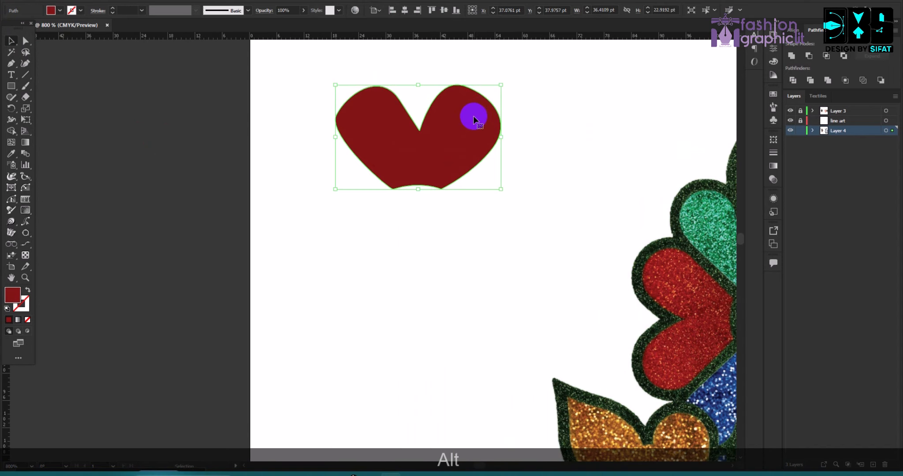
Delete the glitter ornament reference image from the artboard
scroll(473, 115, down, 3)
click(422, 168)
key(BackSpace)
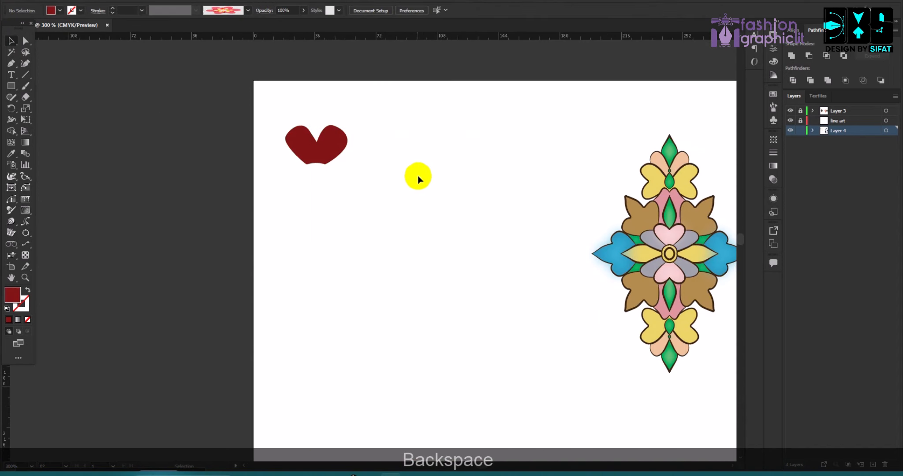
Make a rotated copy of the red heart petal at 360/9 degrees around a point just below its base
scroll(335, 165, down, 4)
scroll(338, 182, up, 3)
scroll(337, 181, up, 3)
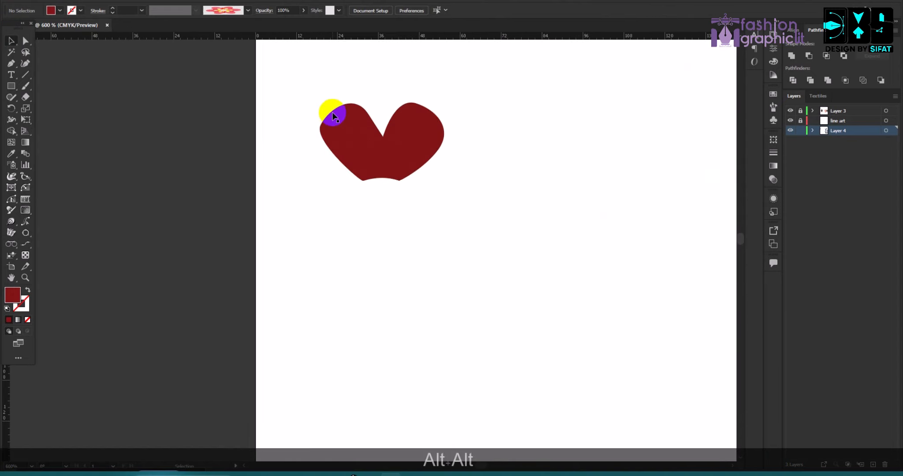
click(328, 111)
click(11, 108)
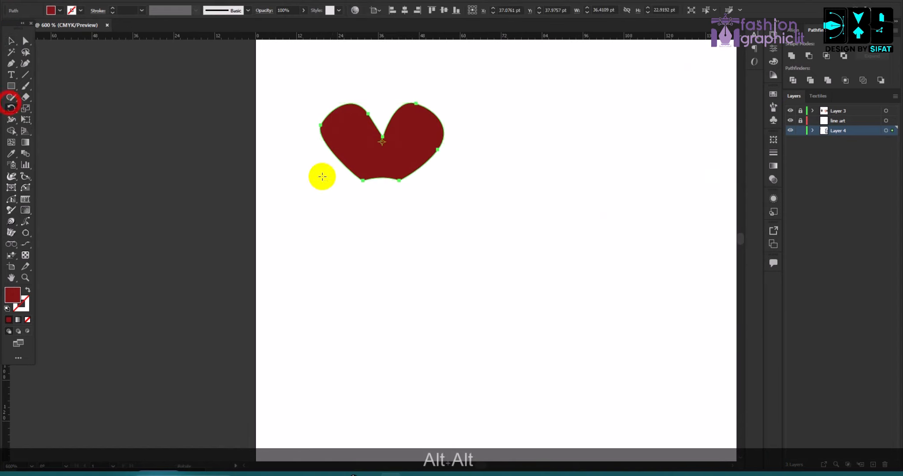
alt+click(379, 187)
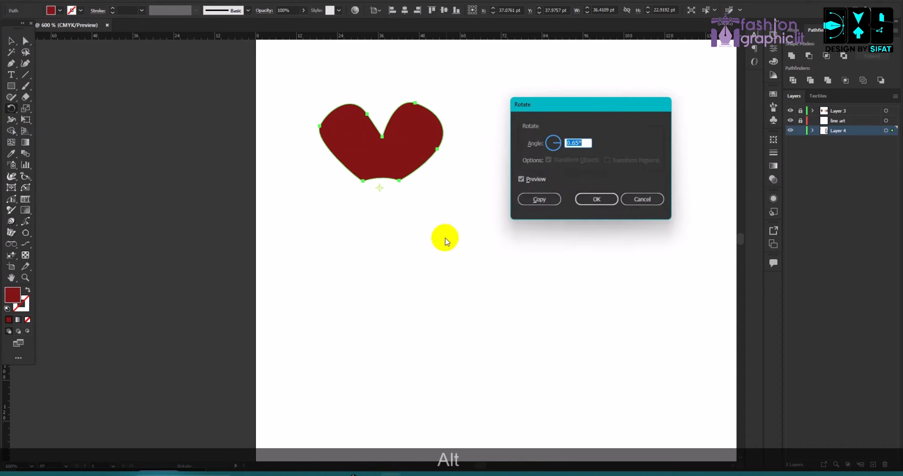
text(3)
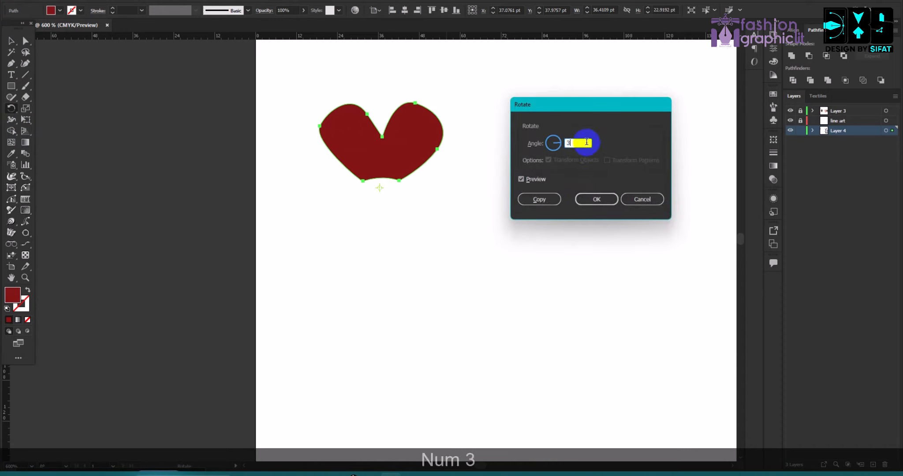
text(60)
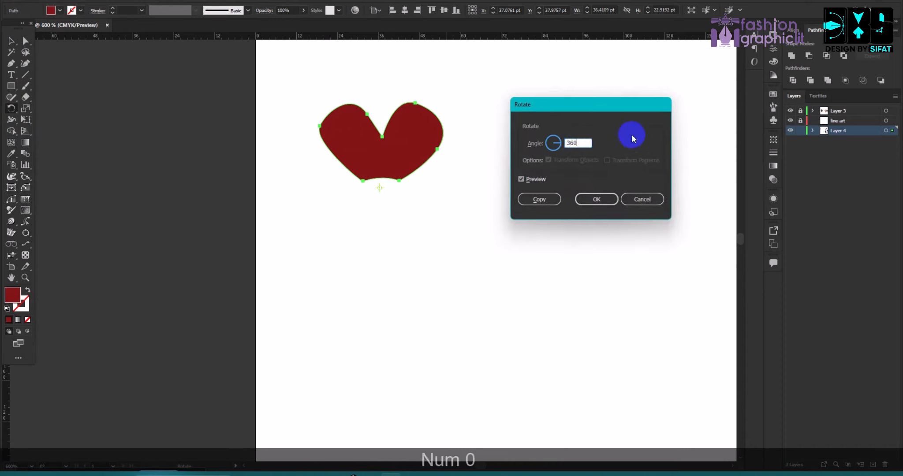
text(/9)
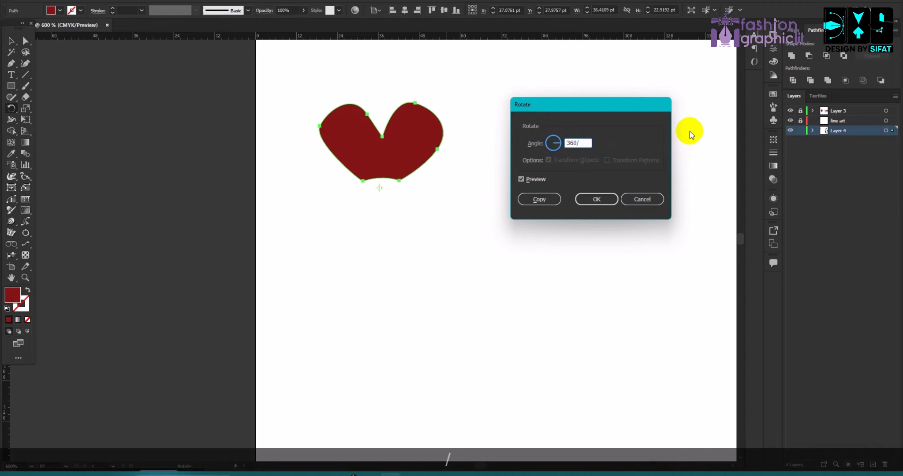
click(538, 199)
Repeat the rotated petal copy four times around the same centre point
scroll(294, 198, down, 2)
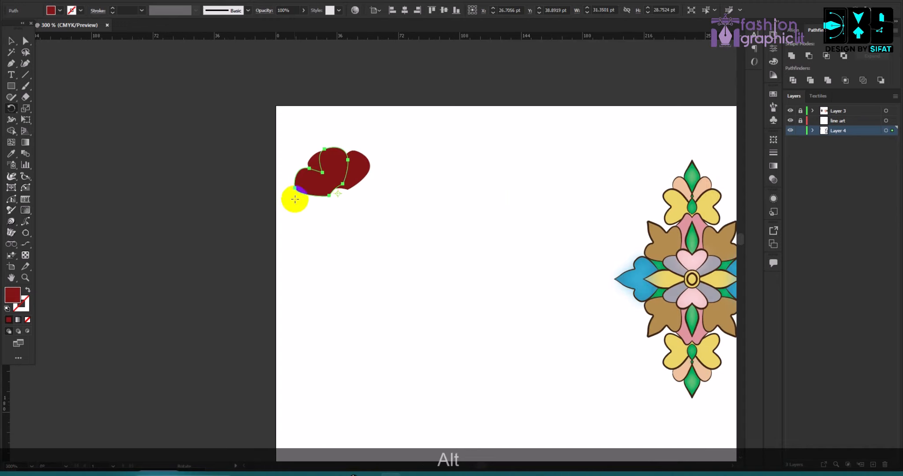
key(ctrl+alt+d)
key(ctrl+alt+d)
key(ctrl+alt+d)
key(ctrl+alt+d)
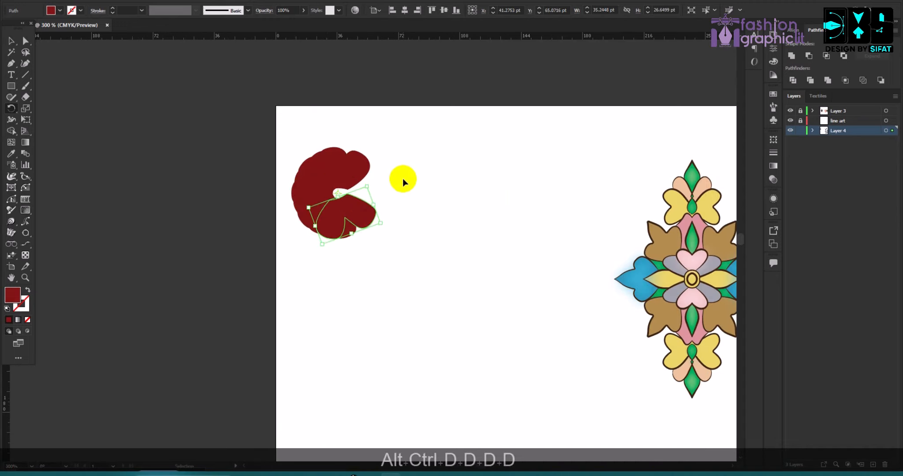
Undo the repeated petal copies and the first rotated copy, leaving only the original heart petal
key(ctrl+z)
key(ctrl+z)
key(ctrl+z)
key(ctrl+z)
key(ctrl+z)
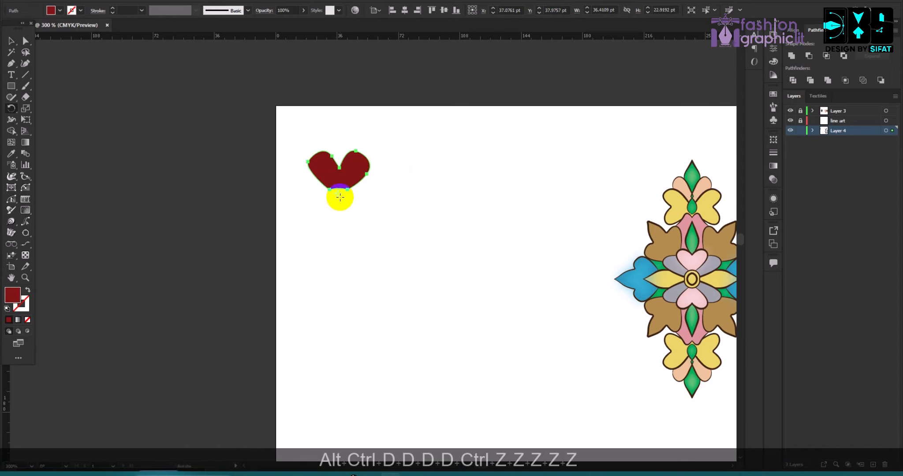
Make a rotated copy of the red heart petal at 360/6 degrees around a point a short distance below its base
alt+click(338, 217)
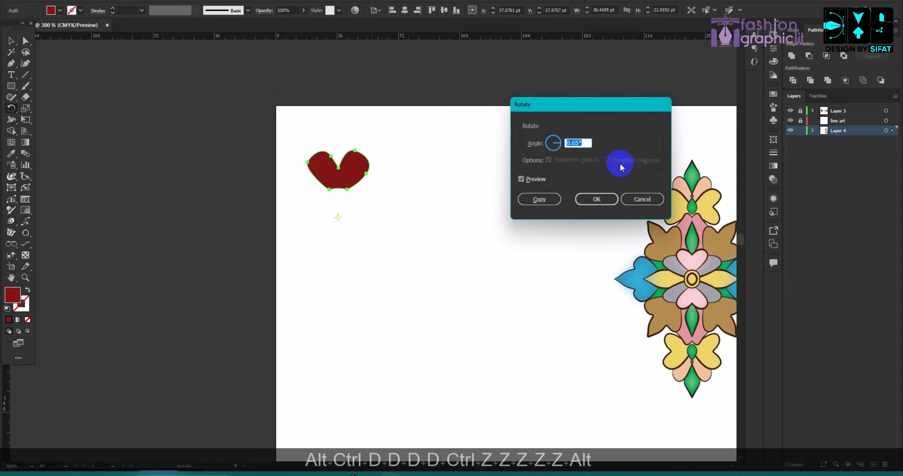
text(360)
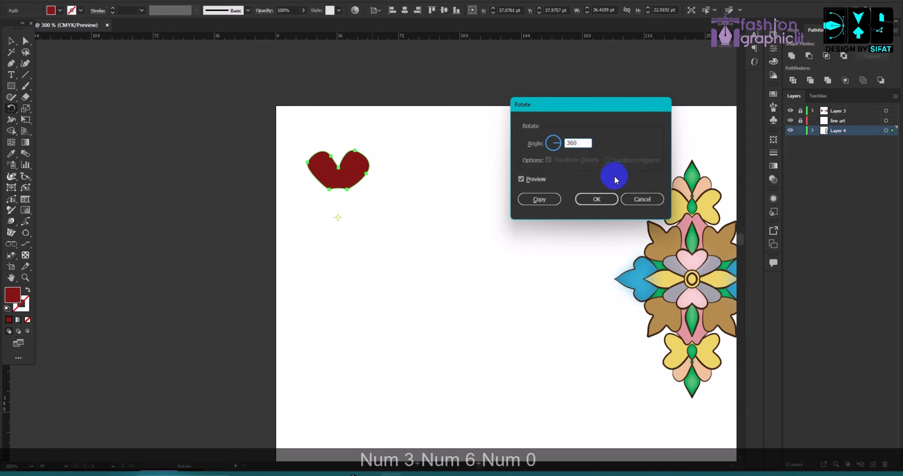
text(/)
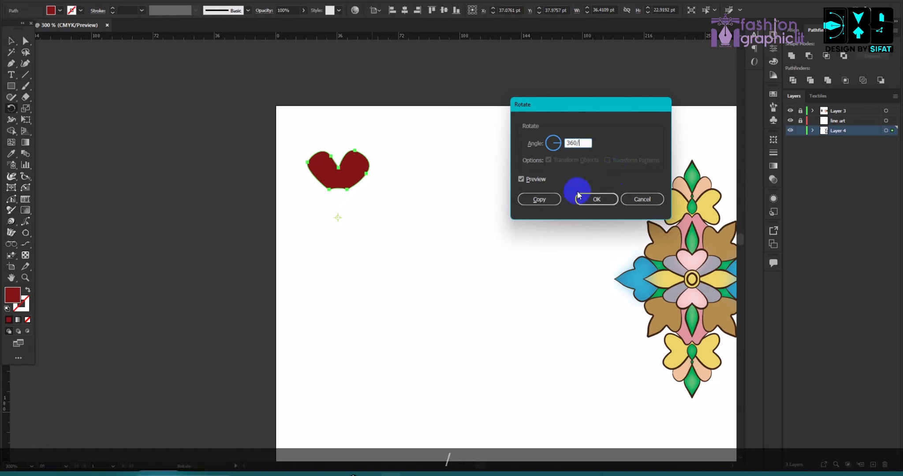
click(522, 179)
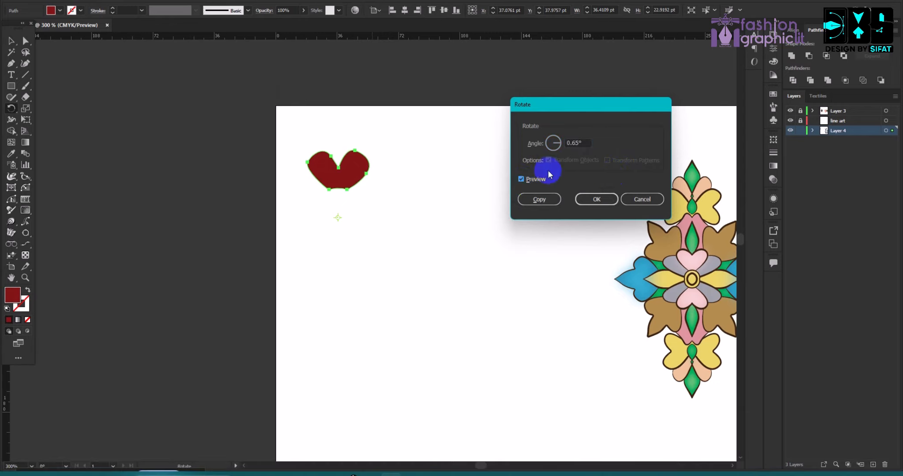
drag(582, 145, 461, 148)
text(36)
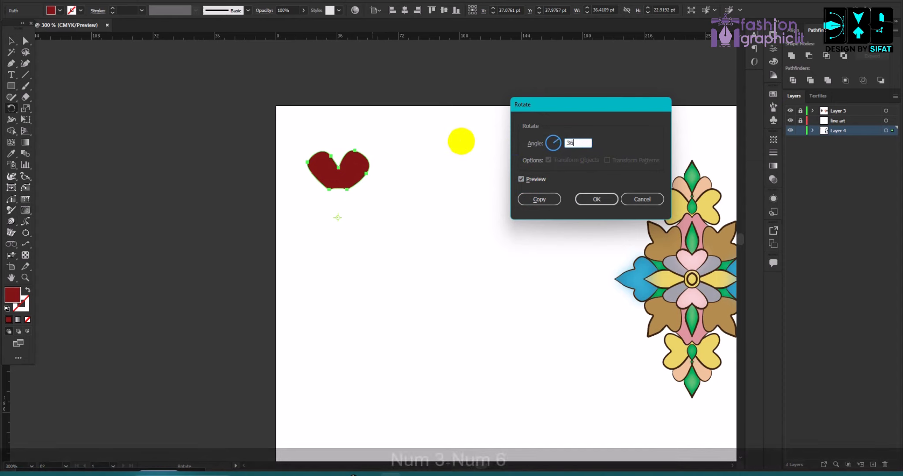
text(0/6)
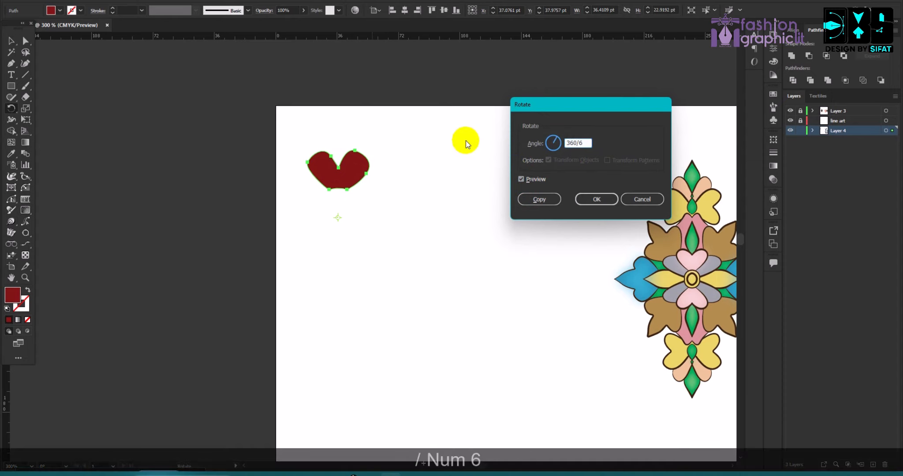
click(521, 179)
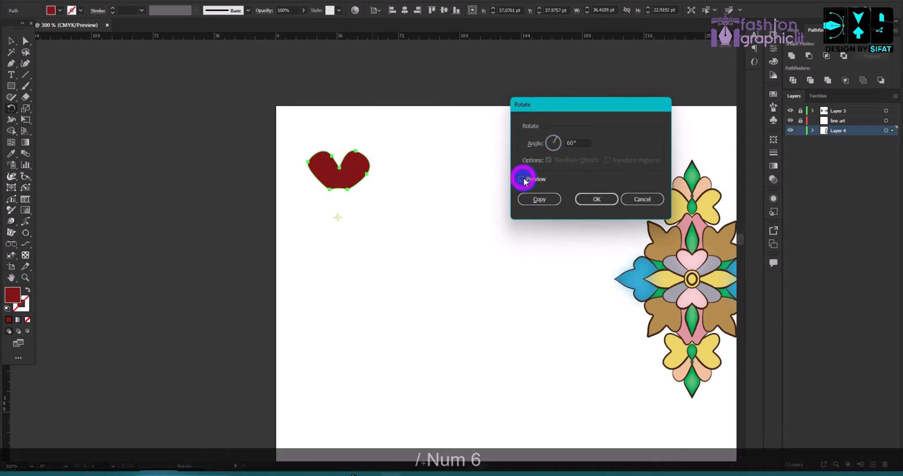
click(522, 179)
click(521, 179)
click(522, 179)
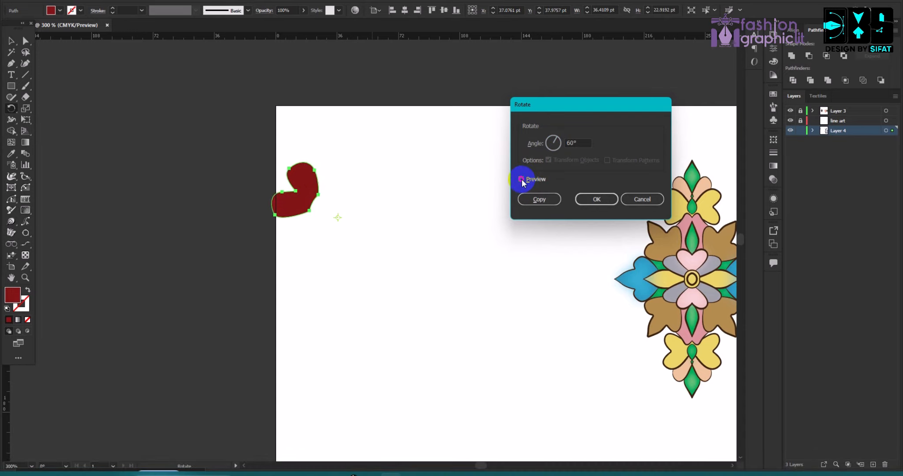
click(539, 199)
Repeat the 60-degree petal copy four times around the same centre to complete the six-petal ring
key(ctrl+d)
key(ctrl+d)
key(ctrl+d)
key(ctrl+d)
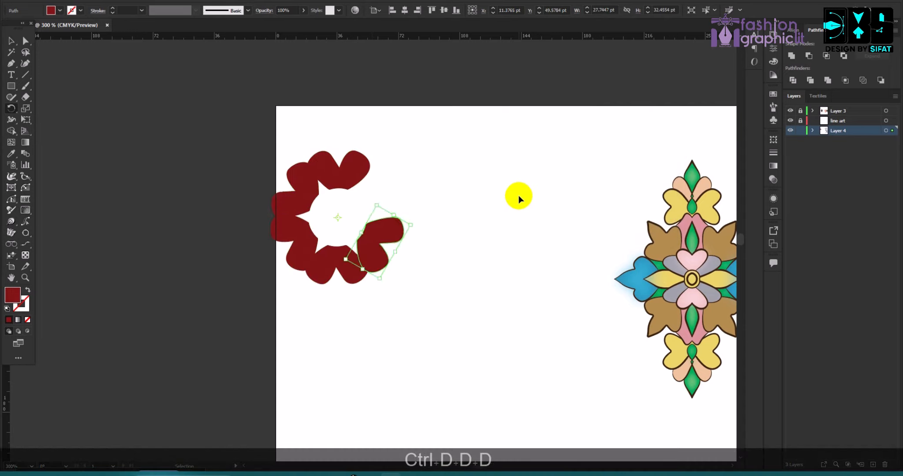
Move the whole six-petal ring further onto the artboard and scale it down proportionally to about half its size
click(11, 41)
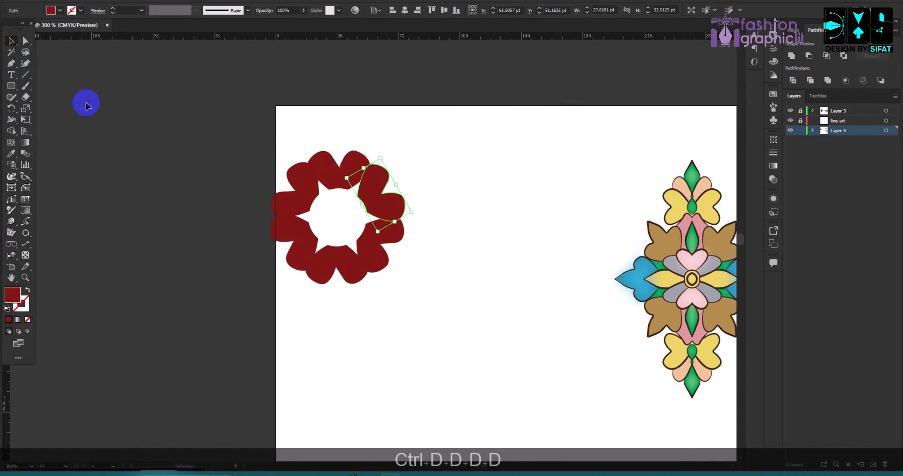
drag(256, 116, 407, 343)
drag(385, 213, 435, 218)
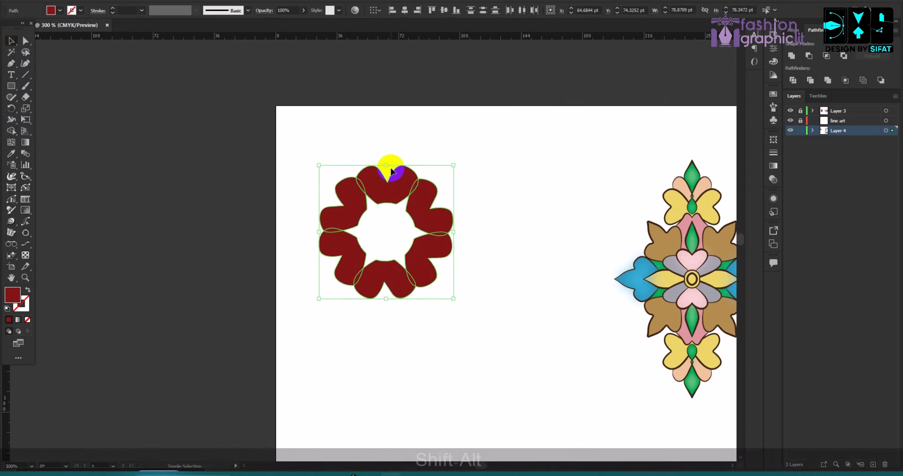
drag(382, 159, 401, 198)
click(500, 271)
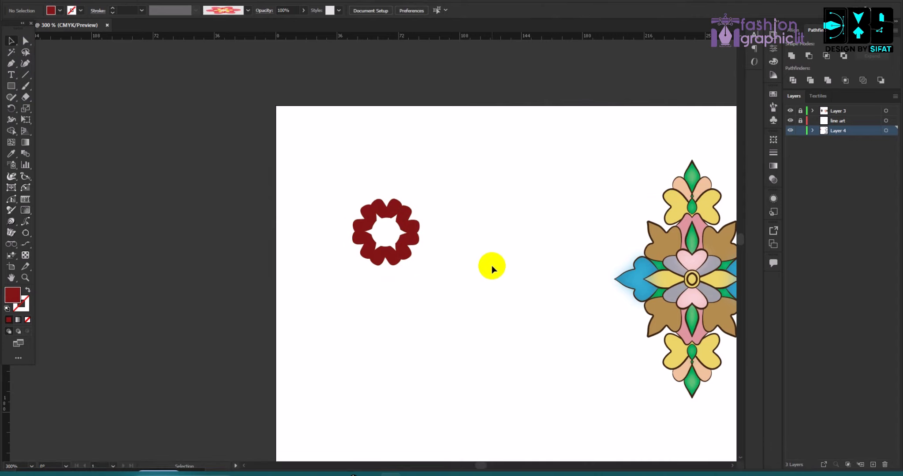
Delete the complete red petal ring from the artboard
scroll(382, 231, up, 3)
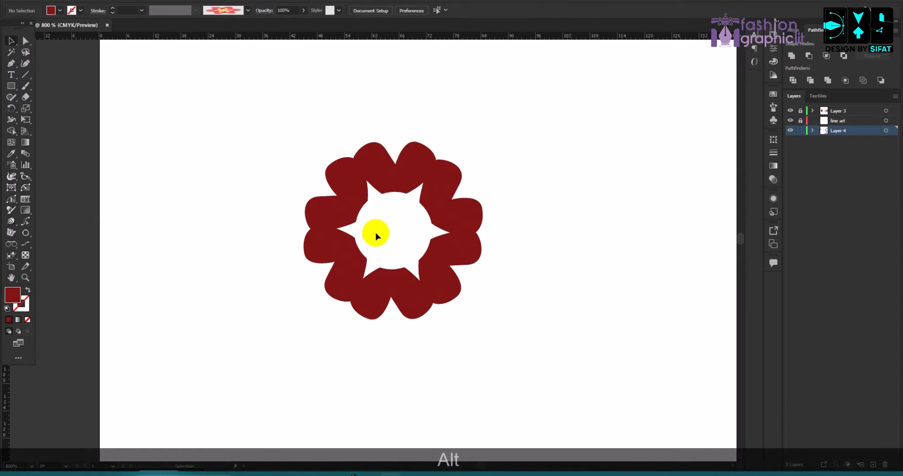
scroll(351, 208, down, 5)
drag(304, 162, 461, 345)
key(BackSpace)
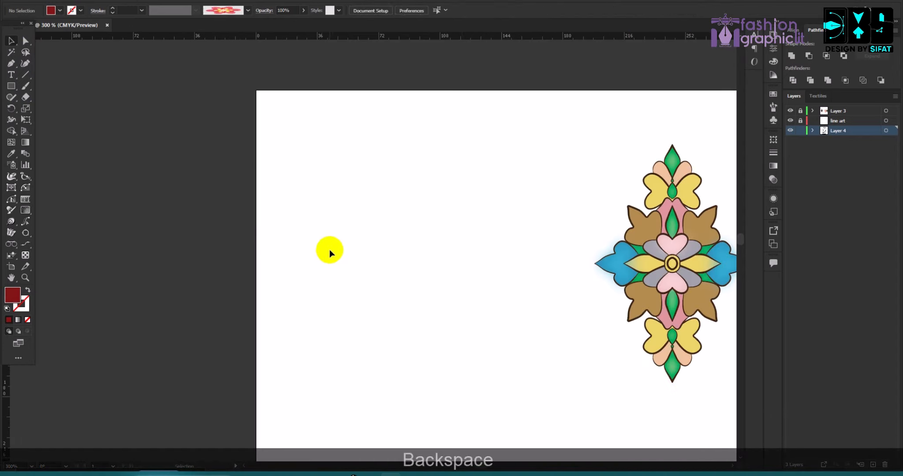
Switch to the floral motifs image search in Chrome, browse further results and preview the red and green Dreamstime motif
scroll(329, 250, down, 5)
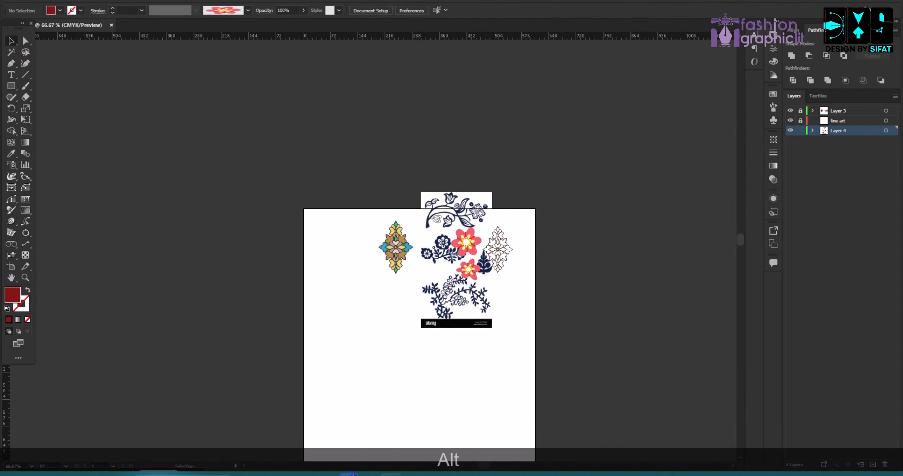
mouse_move(349, 474)
click(322, 441)
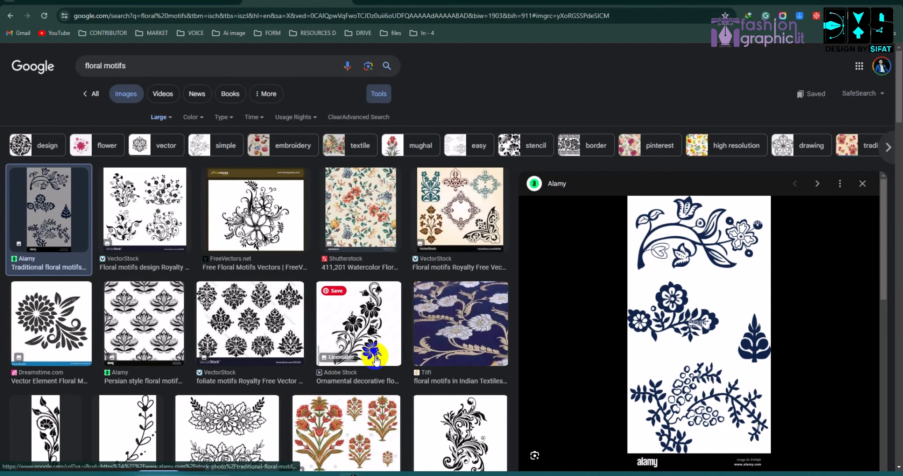
scroll(374, 359, down, 10)
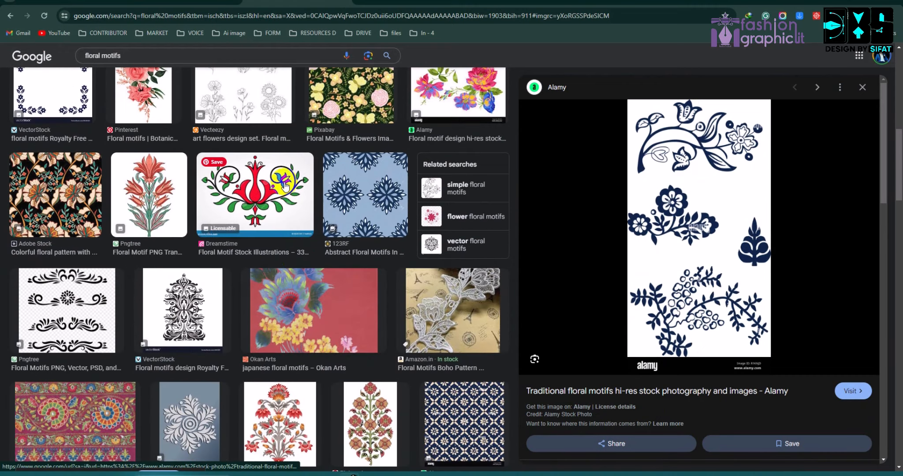
click(283, 183)
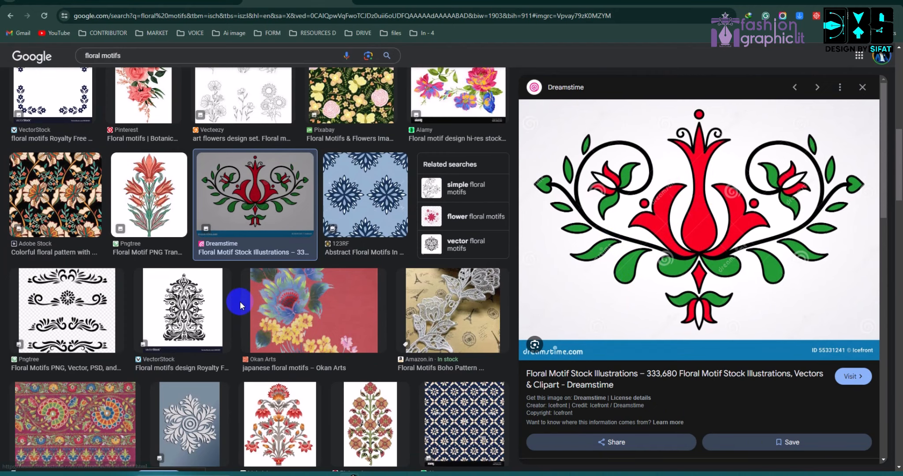
Switch back to Illustrator and delete the navy floral motifs reference image from the artboard
click(386, 472)
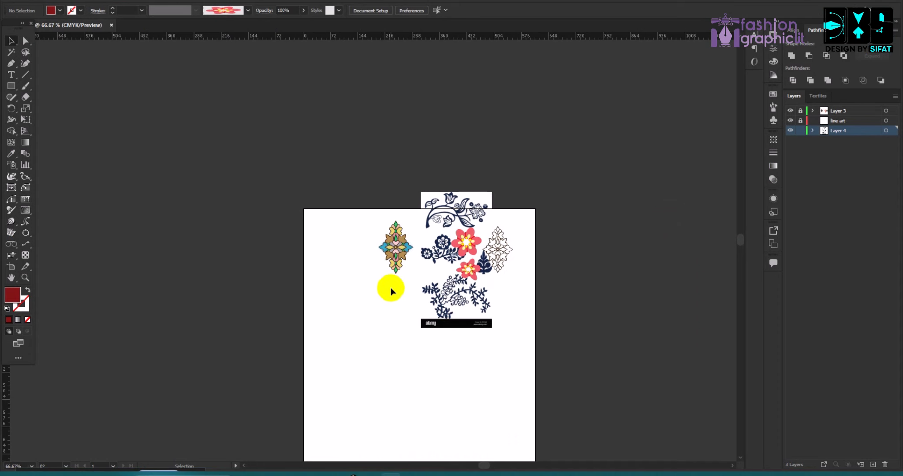
click(439, 244)
click(348, 471)
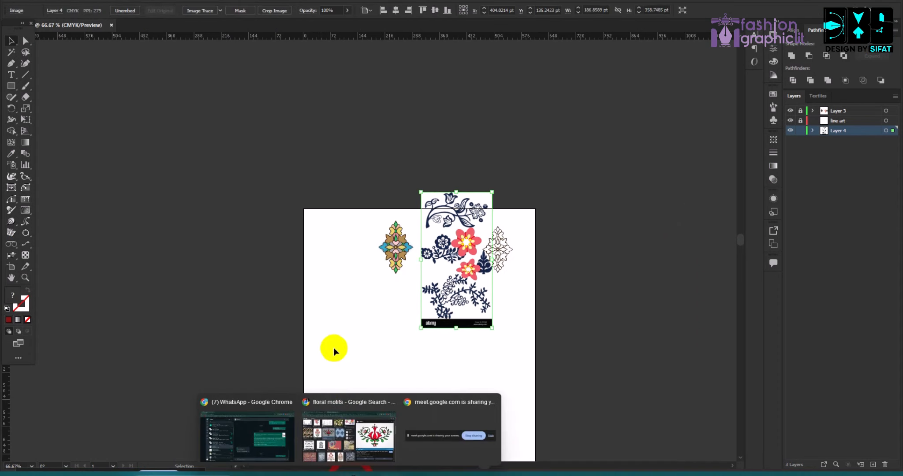
click(327, 430)
click(163, 2)
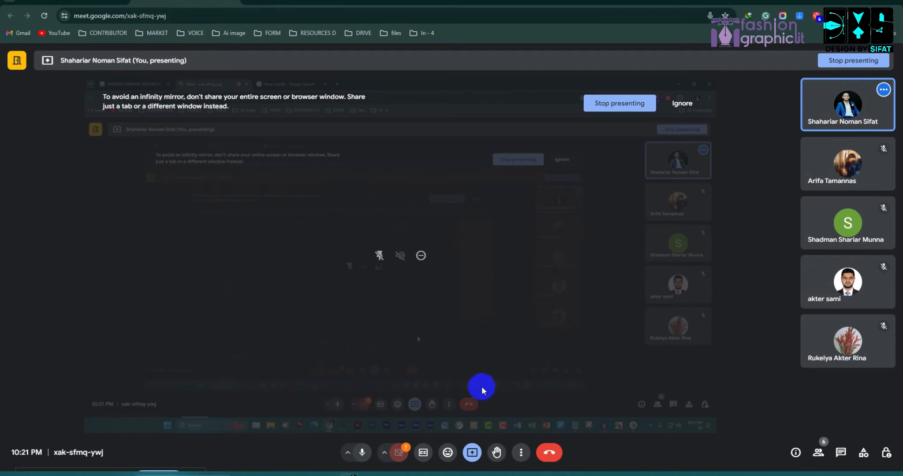
click(388, 473)
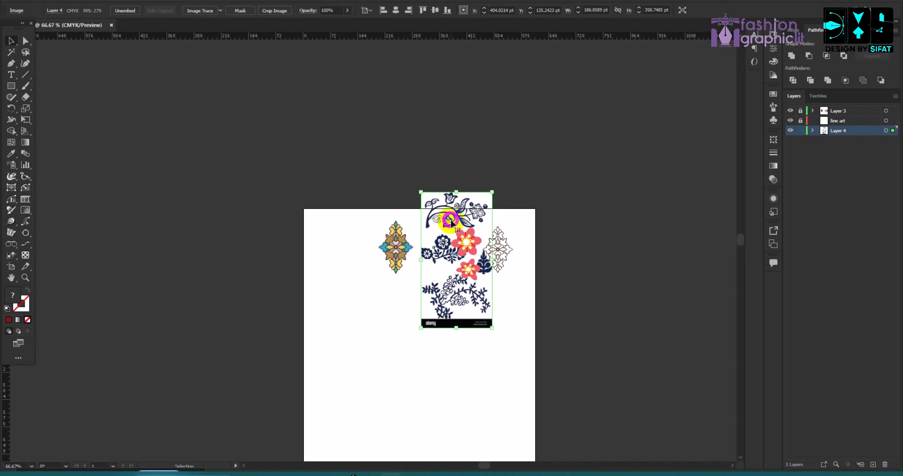
key(BackSpace)
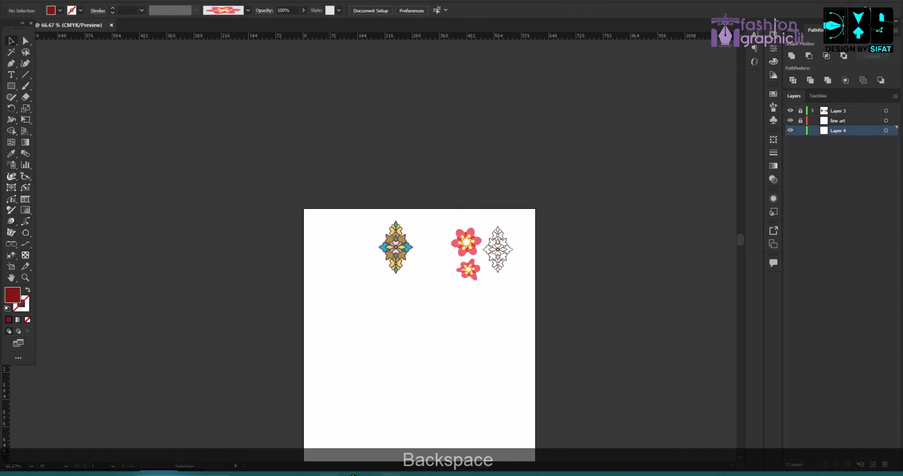
Switch to the Google Images page in Chrome and search for "egyptian motifs"
mouse_move(353, 473)
click(309, 422)
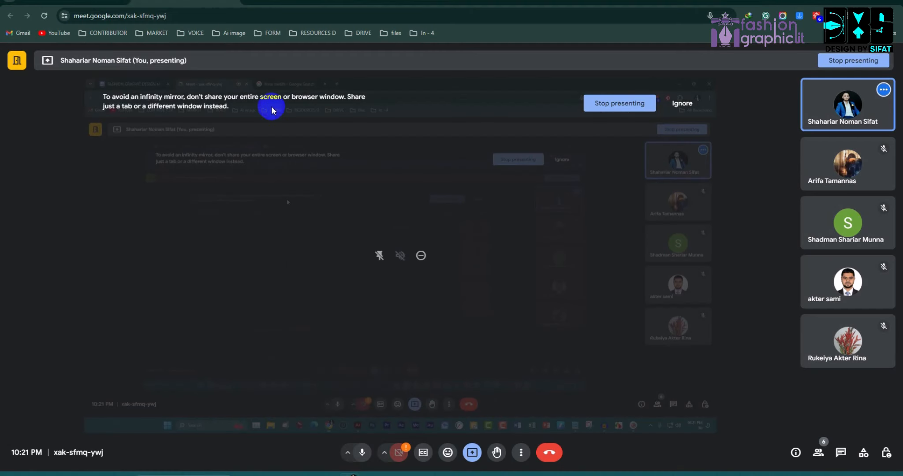
click(286, 2)
click(234, 56)
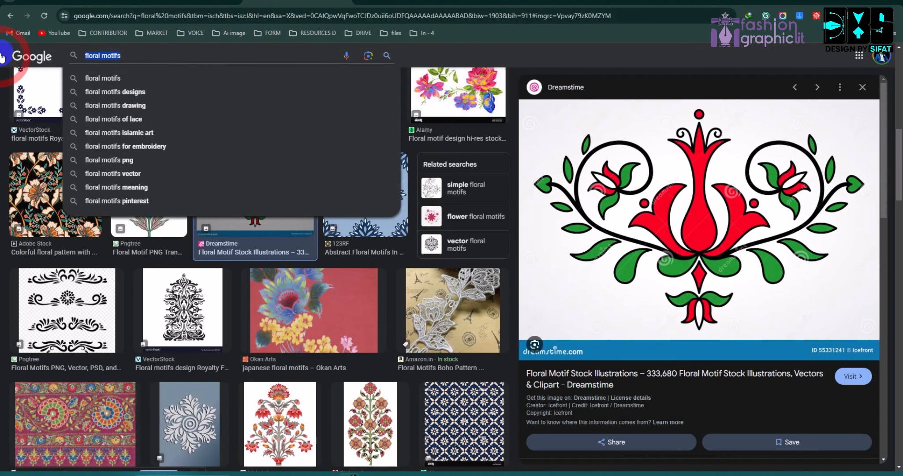
key(Left)
key(Right)
key(Right)
key(Right)
key(Right)
key(Right)
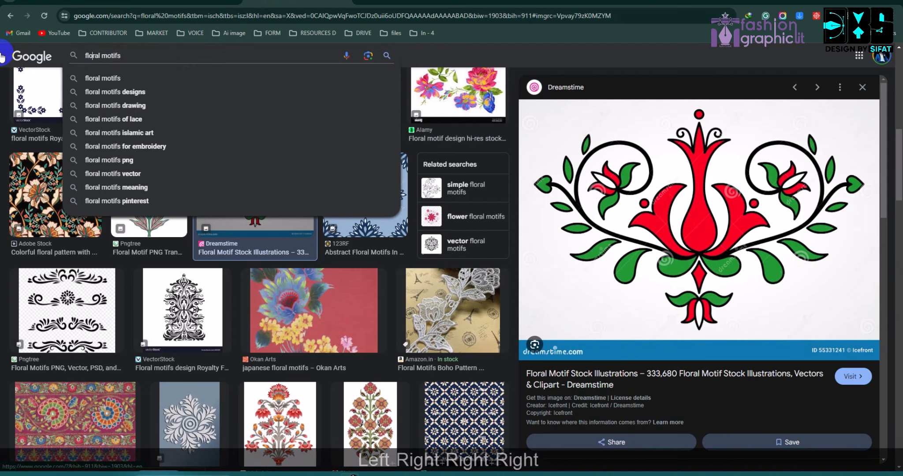
key(BackSpace)
key(BackSpace)
key(BackSpace)
key(BackSpace)
key(BackSpace)
key(BackSpace)
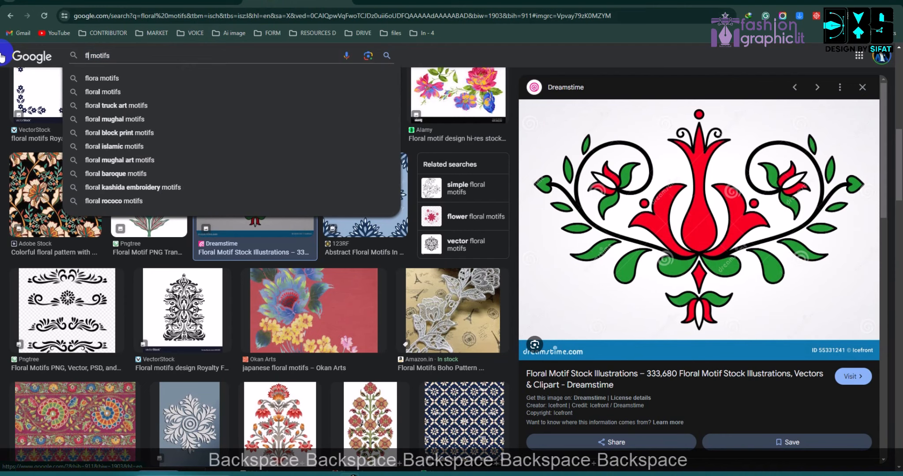
text(egy)
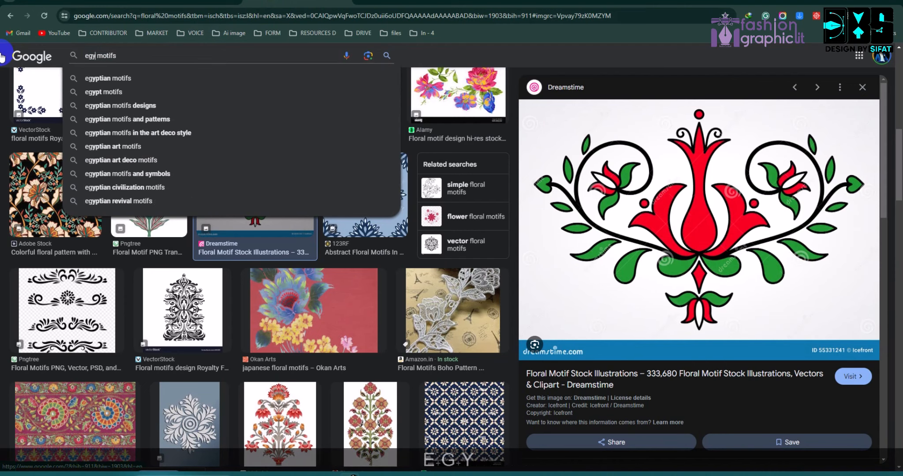
text(ptian)
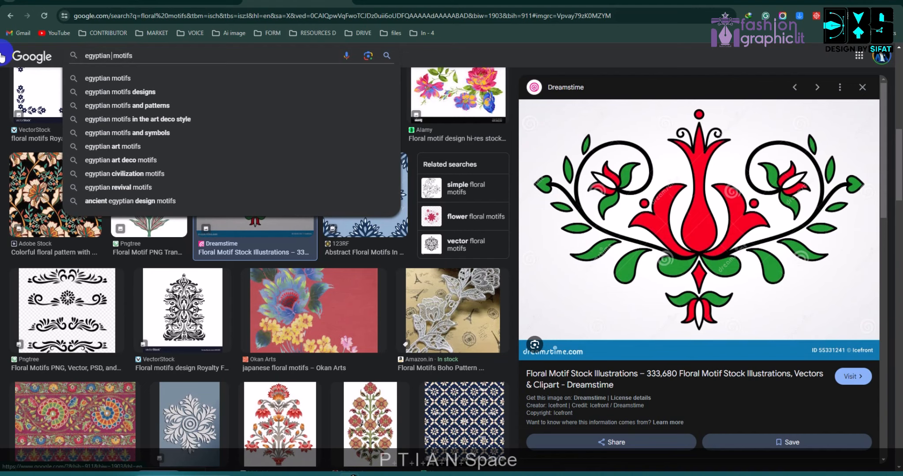
key(Return)
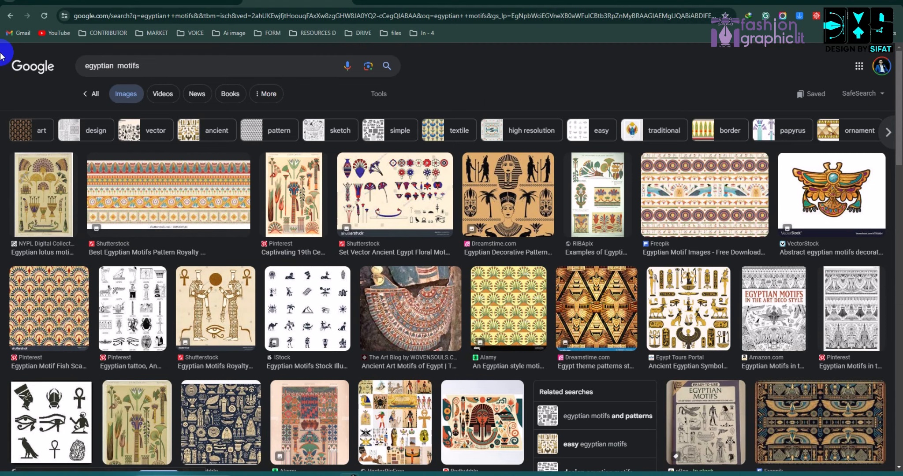
Copy the Dreamstime Egyptian decorative patterns image with the pharaoh and palm trees, and switch back to the Illustrator artboard
click(496, 230)
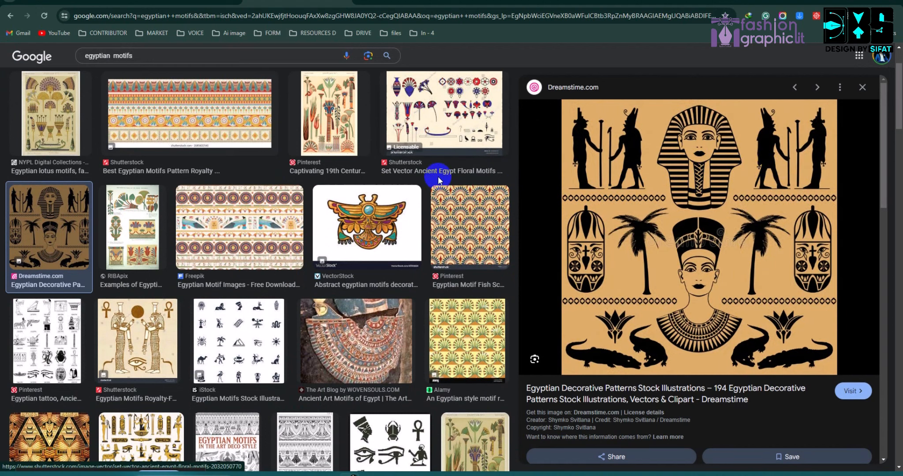
right_click(691, 126)
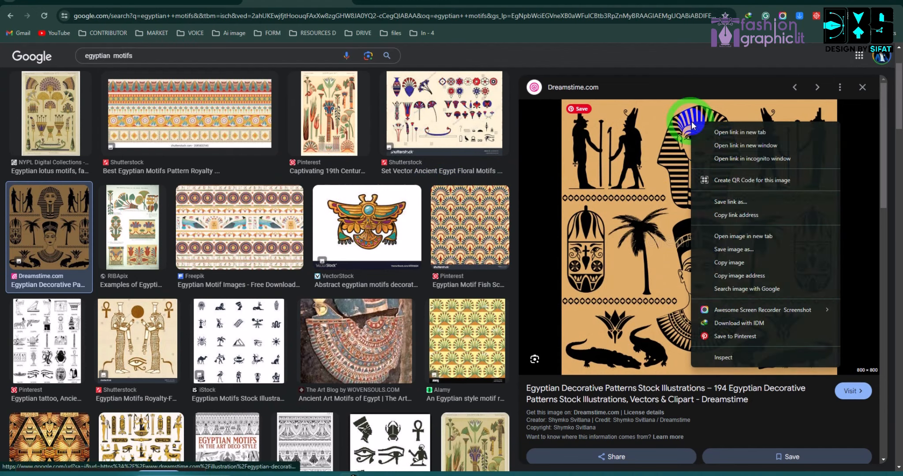
click(739, 266)
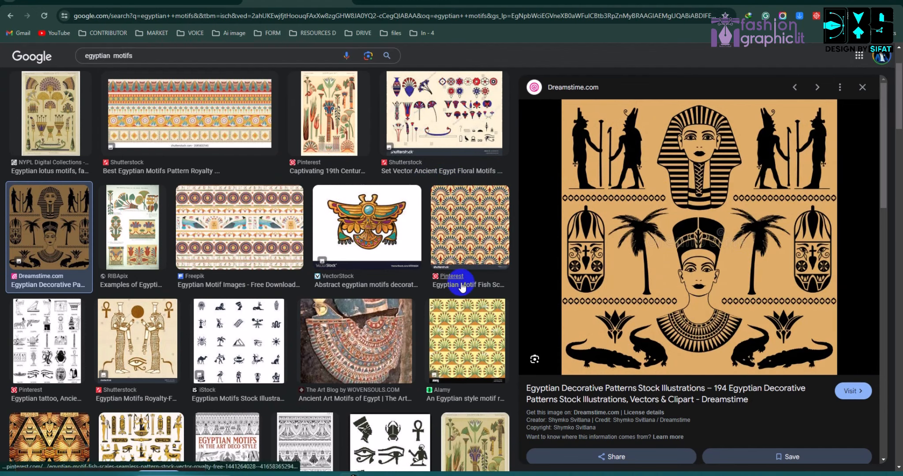
click(392, 475)
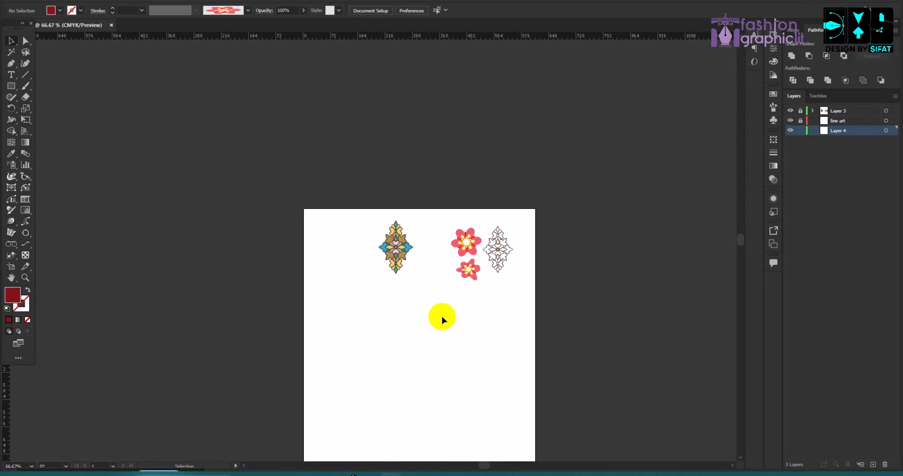
scroll(442, 316, down, 5)
scroll(468, 239, up, 1)
scroll(357, 230, up, 1)
scroll(350, 209, down, 2)
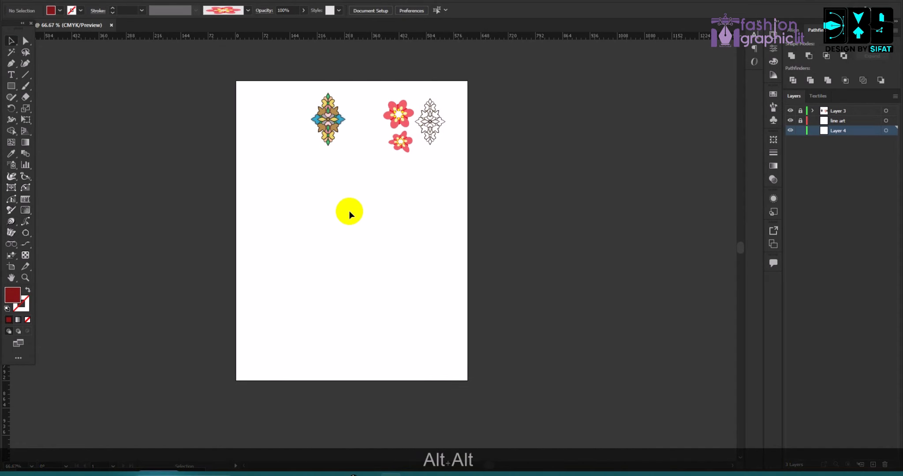
Paste the copied Egyptian pattern image, scale it down to about 401 pt square and place it below the existing motifs
scroll(351, 207, up, 2)
key(ctrl+v)
scroll(352, 212, down, 3)
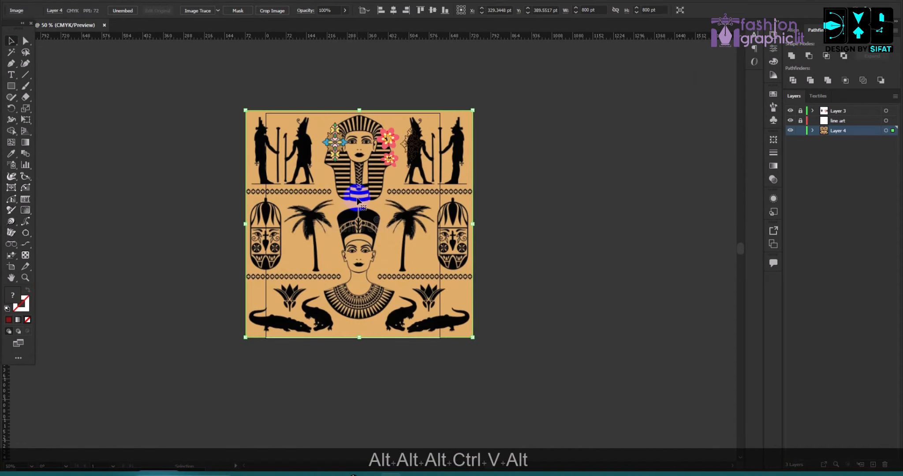
drag(359, 105, 369, 167)
scroll(372, 187, up, 4)
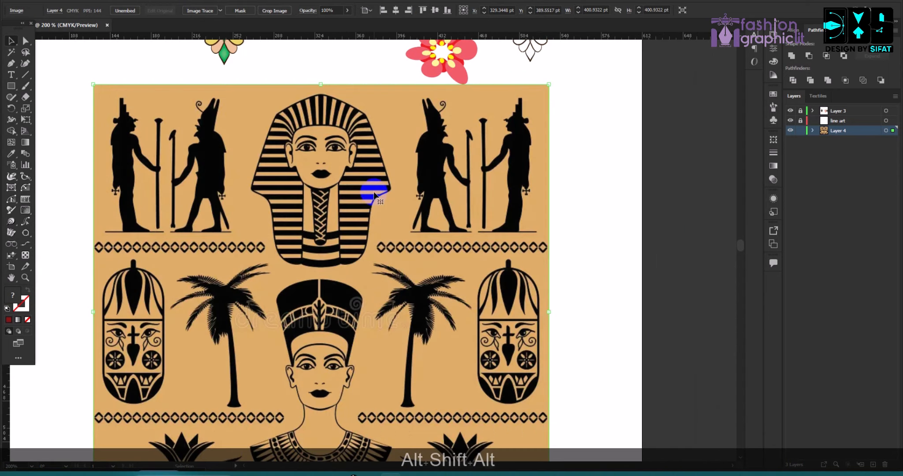
scroll(374, 185, down, 3)
drag(380, 201, 380, 229)
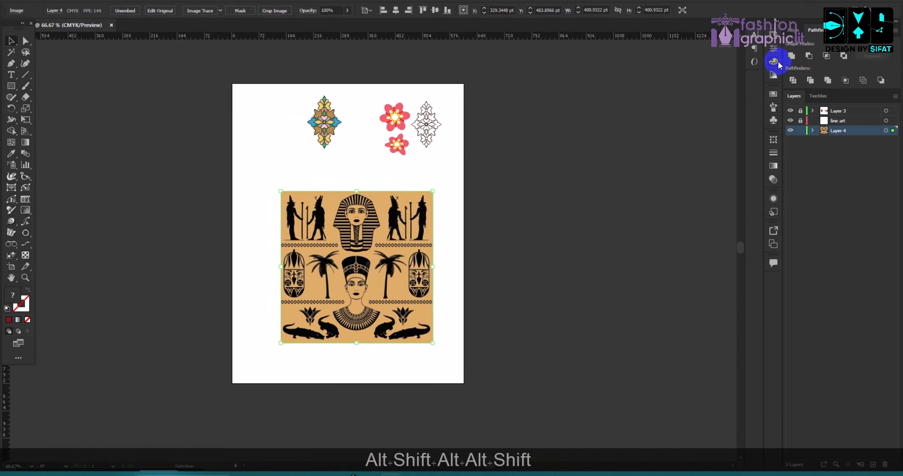
Add a vertical guide centred on the artboard and shift it to about X 304.9 pt, onto the midline of the queen's face
click(794, 30)
click(571, 228)
scroll(364, 246, up, 2)
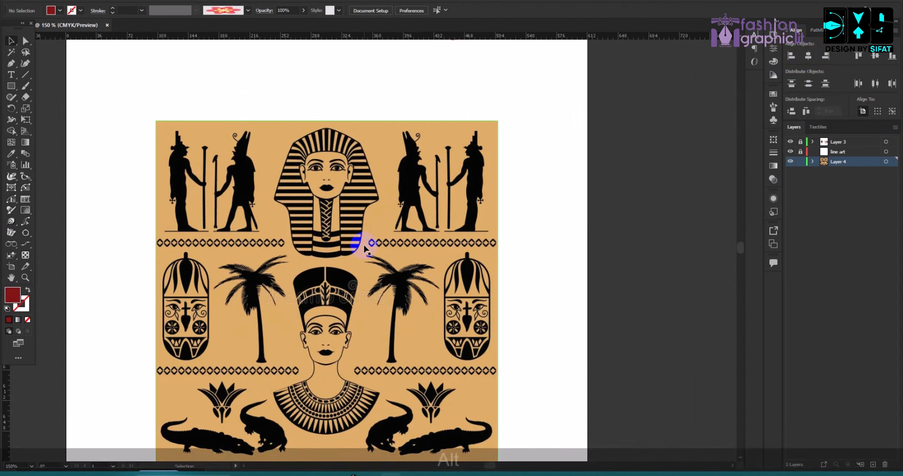
click(364, 245)
click(692, 171)
scroll(692, 170, down, 1)
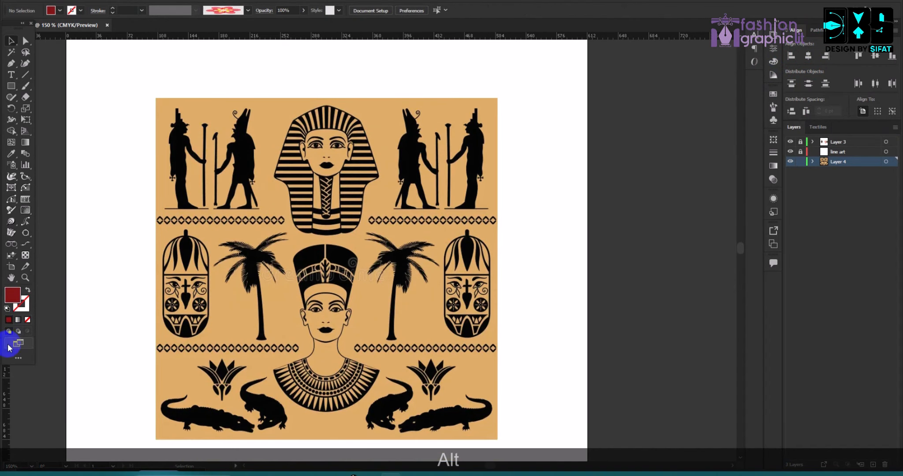
drag(8, 372, 307, 302)
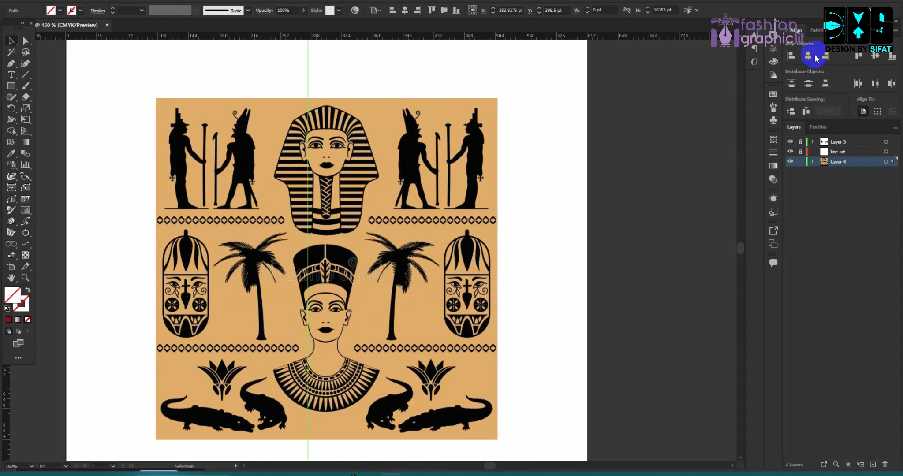
click(808, 55)
scroll(326, 329, up, 6)
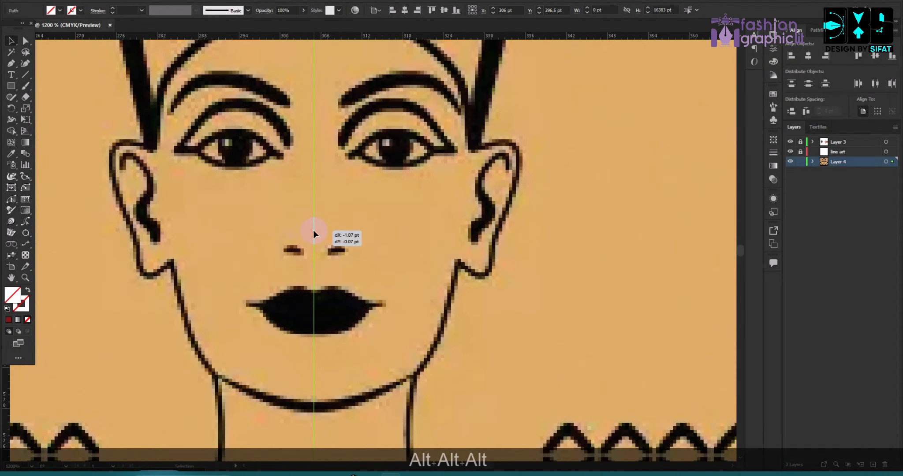
drag(313, 230, 314, 230)
Lock Layer 4 with the Egyptian reference image and make the line art layer active
scroll(322, 228, down, 4)
scroll(375, 246, up, 1)
scroll(372, 175, down, 1)
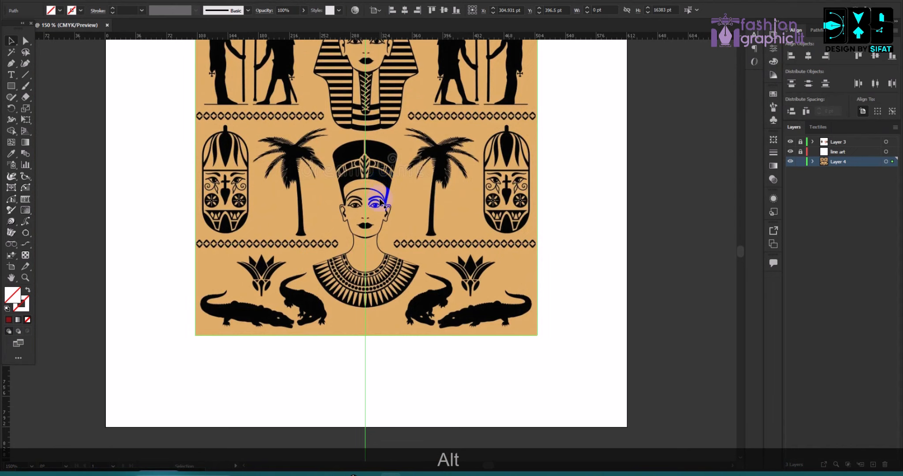
scroll(278, 178, up, 2)
scroll(370, 193, down, 2)
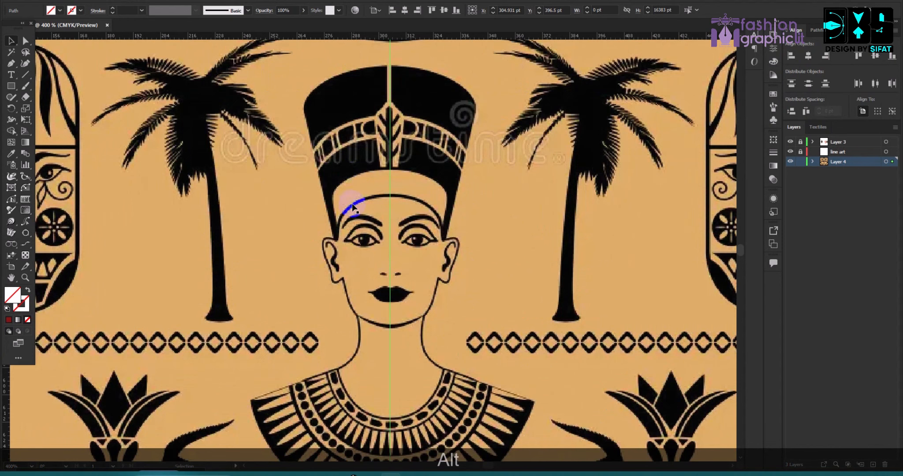
scroll(341, 243, down, 3)
scroll(341, 243, up, 2)
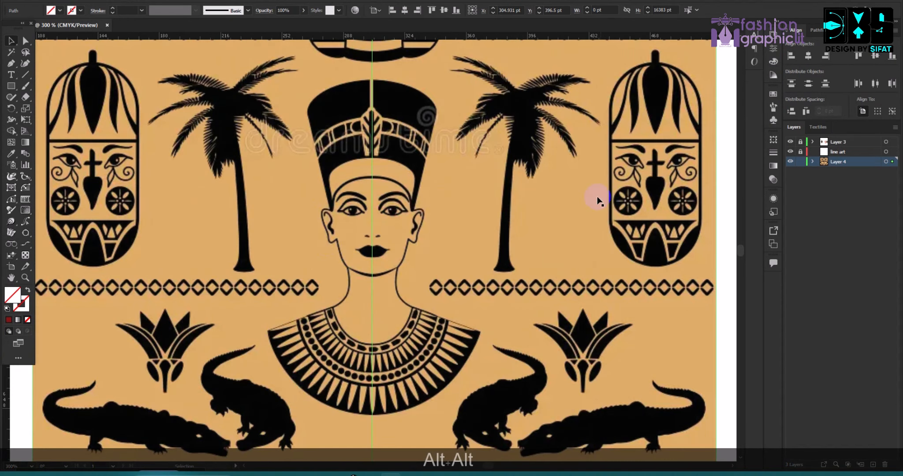
click(801, 162)
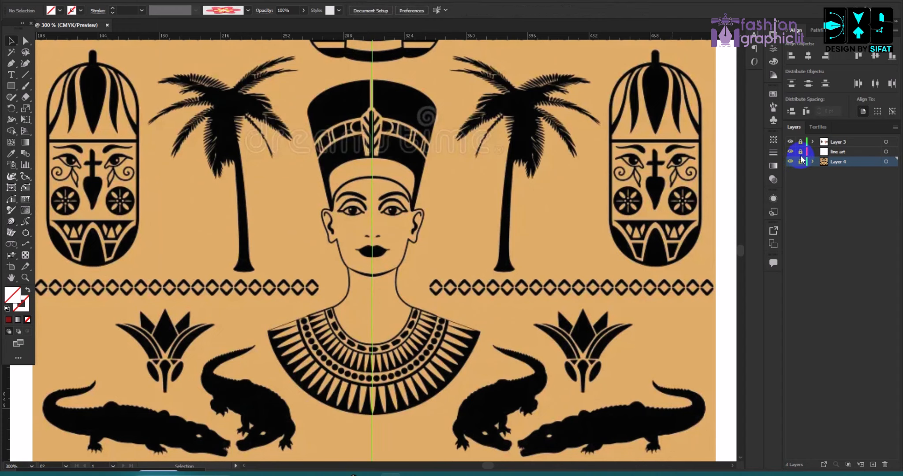
click(829, 152)
Examine the queen's headdress, face and beaded collar on either side of the centre guide
scroll(222, 132, up, 2)
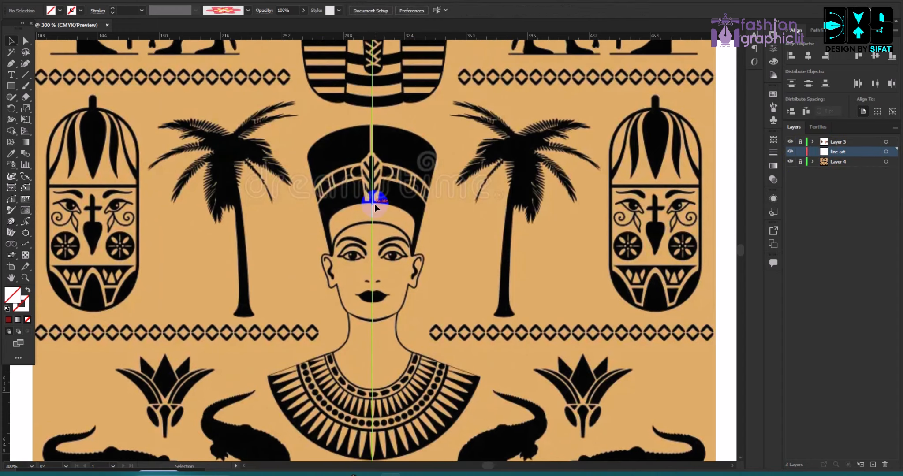
scroll(375, 204, up, 4)
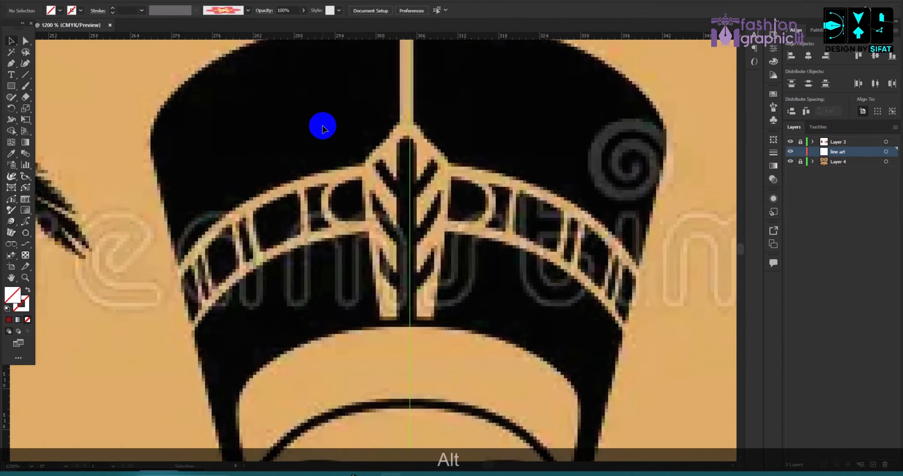
scroll(322, 128, down, 5)
scroll(343, 141, up, 3)
scroll(328, 152, down, 3)
scroll(322, 151, up, 4)
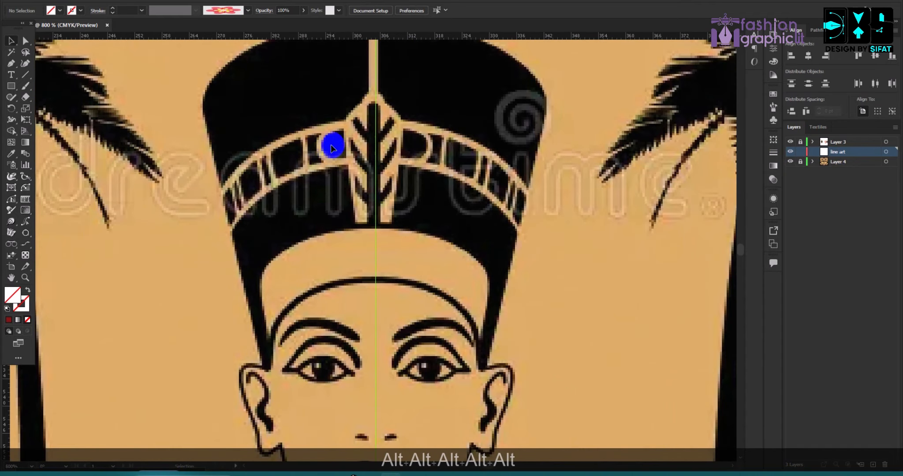
scroll(331, 144, down, 3)
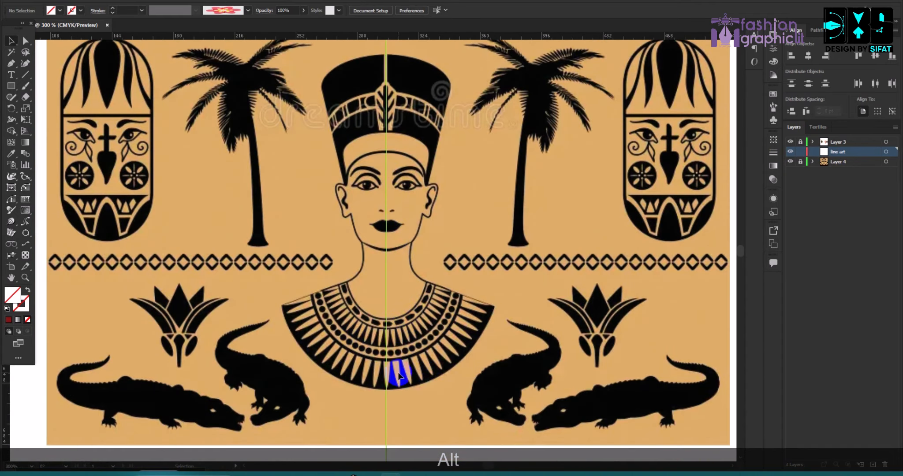
scroll(398, 375, up, 2)
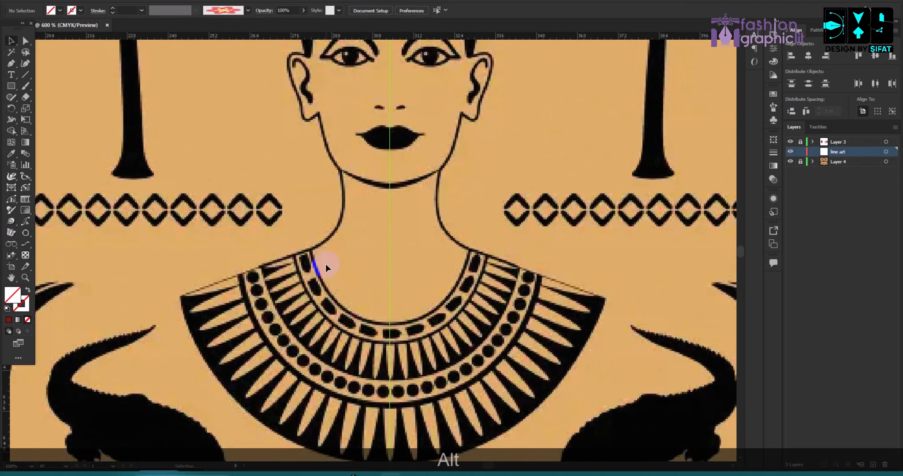
scroll(272, 243, up, 5)
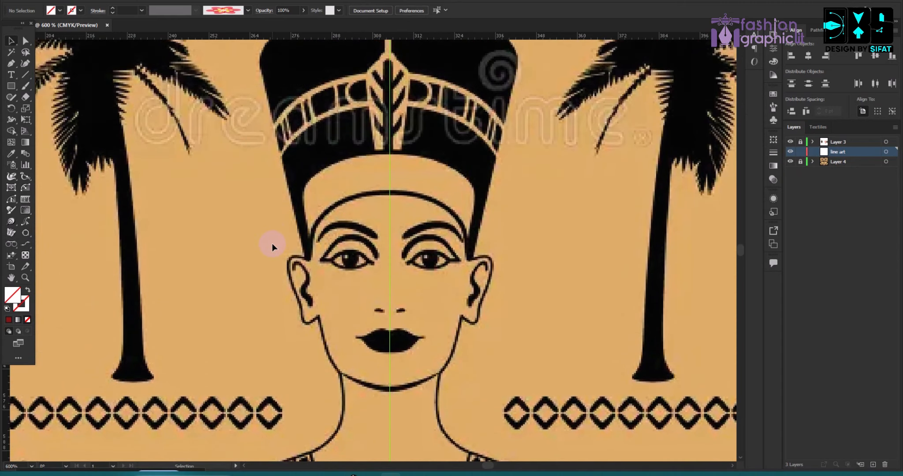
scroll(273, 244, up, 3)
scroll(316, 228, down, 2)
scroll(333, 206, up, 1)
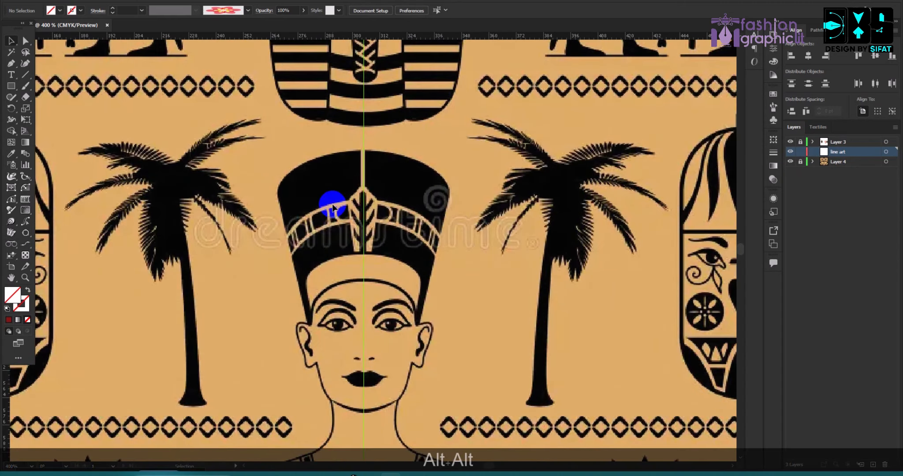
scroll(337, 208, up, 1)
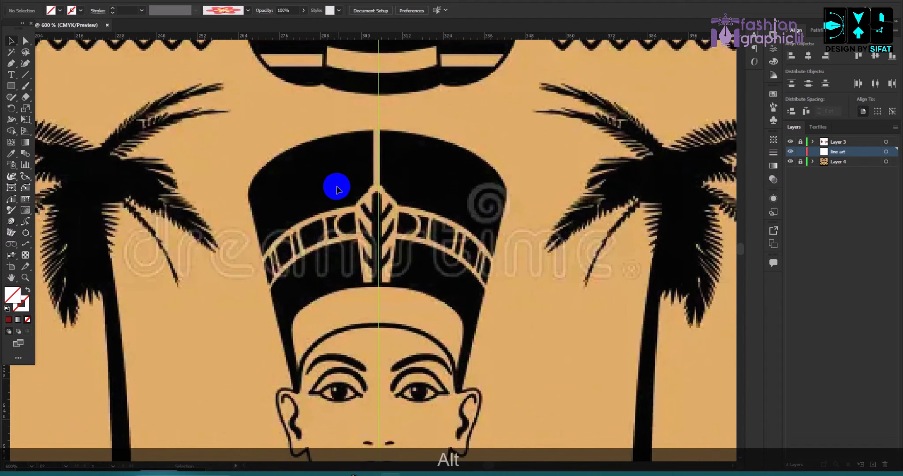
Trace the narrow vertical strip at the centre of the queen's headdress with the Pen tool using a red fill, and deselect it
click(11, 63)
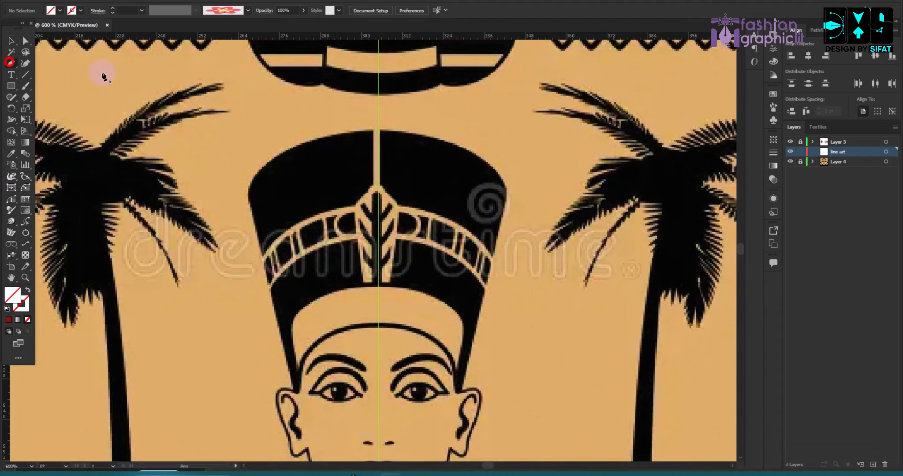
click(60, 10)
click(368, 149)
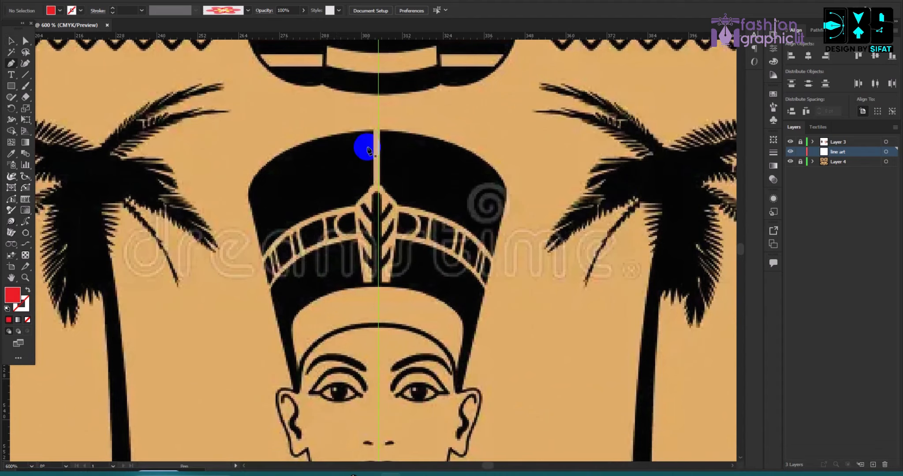
scroll(357, 155, up, 3)
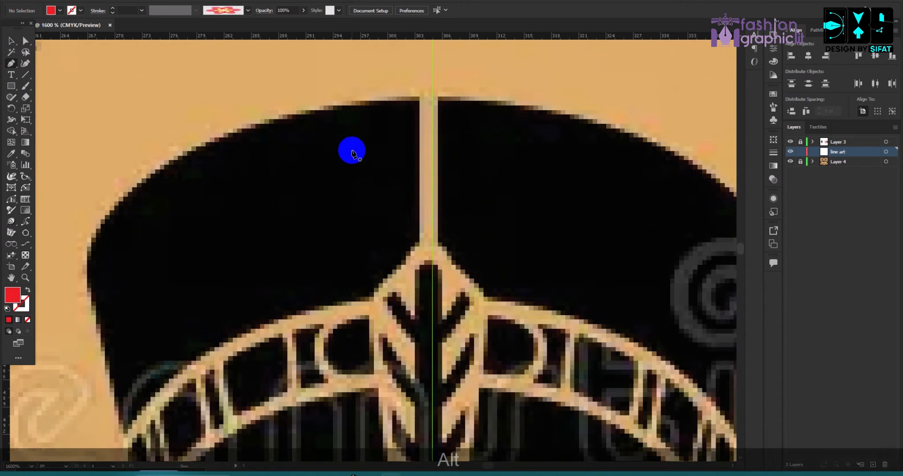
scroll(460, 129, down, 3)
scroll(438, 117, up, 3)
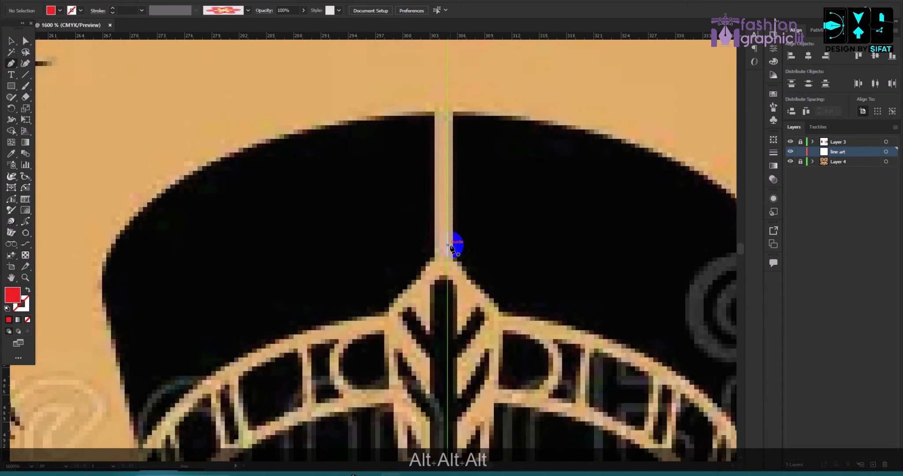
click(456, 264)
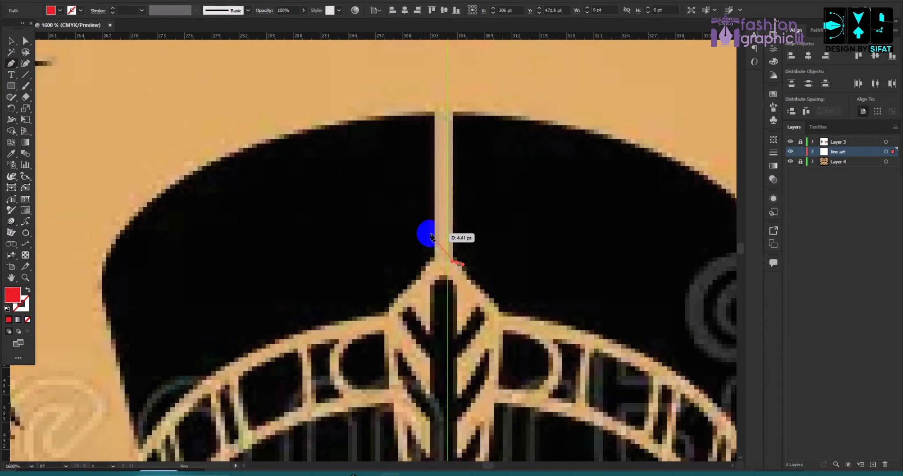
drag(429, 225, 417, 126)
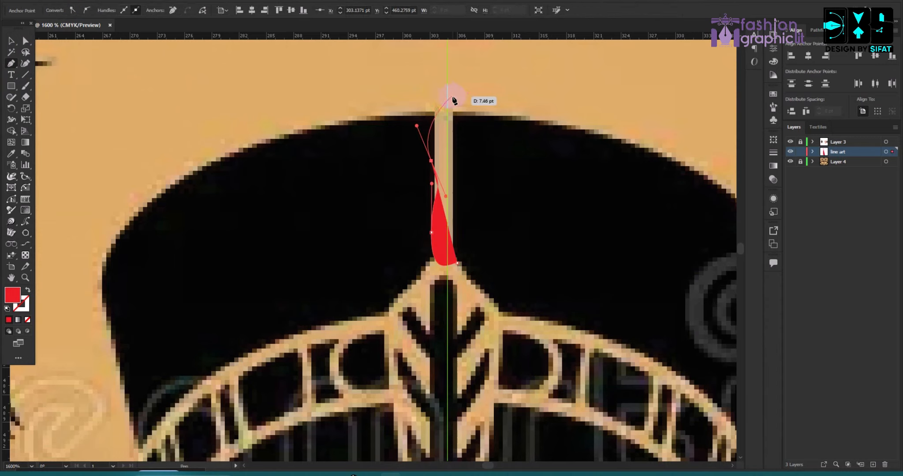
drag(465, 104, 474, 101)
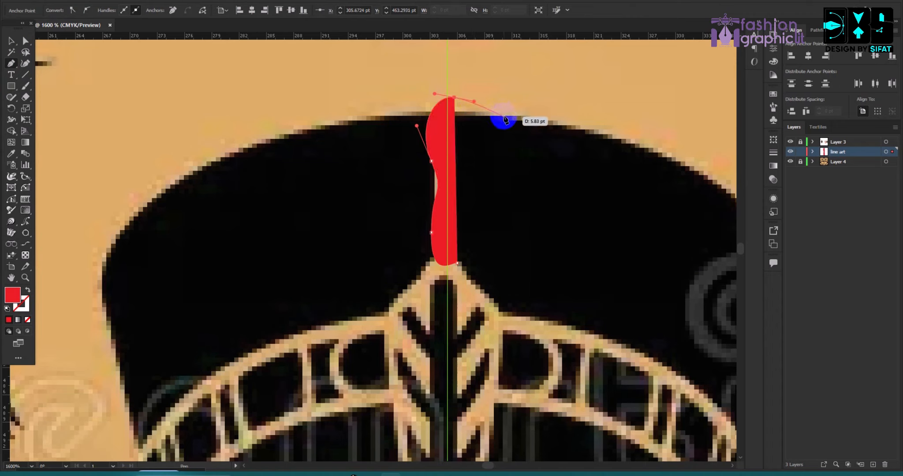
key(Escape)
click(9, 39)
click(121, 64)
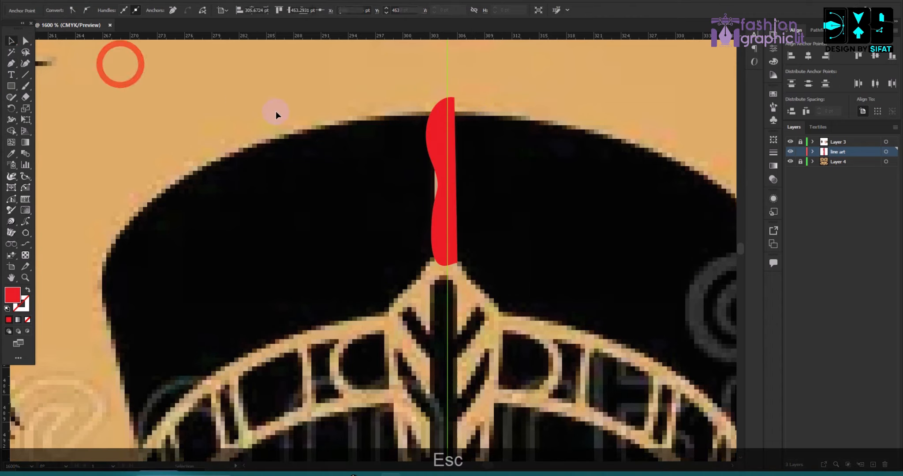
Set the fill to green and trace the headdress's upper-left panel along its top curve and outer edge with the Pen tool
click(60, 11)
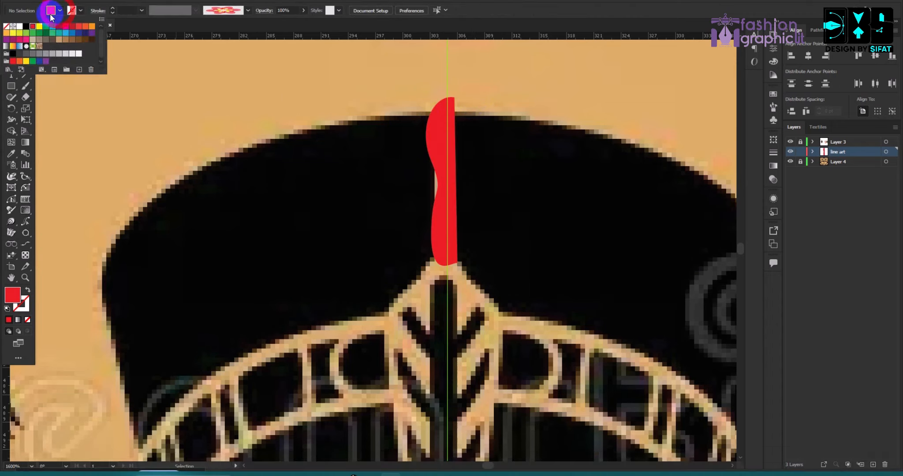
click(45, 27)
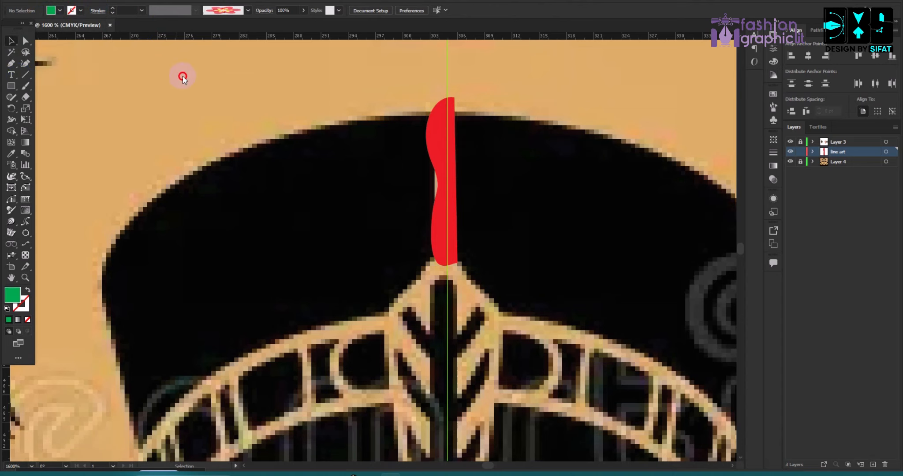
click(10, 65)
click(436, 116)
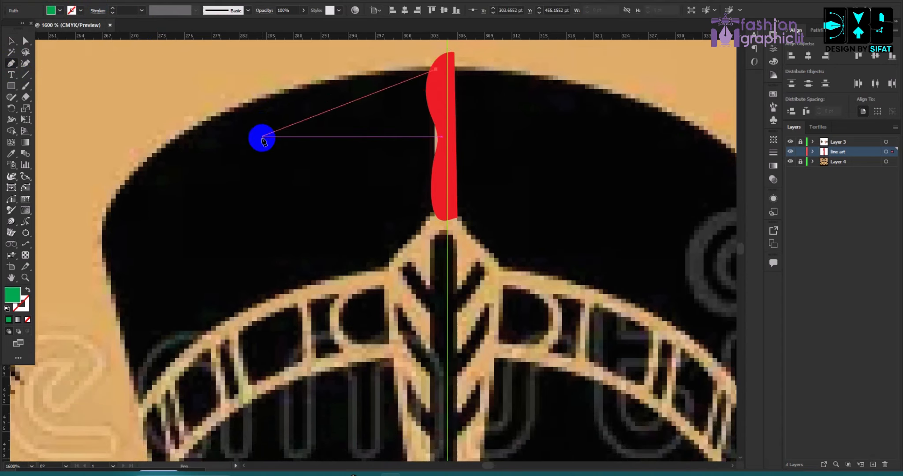
scroll(262, 137, down, 2)
drag(183, 182, 150, 259)
scroll(183, 242, up, 2)
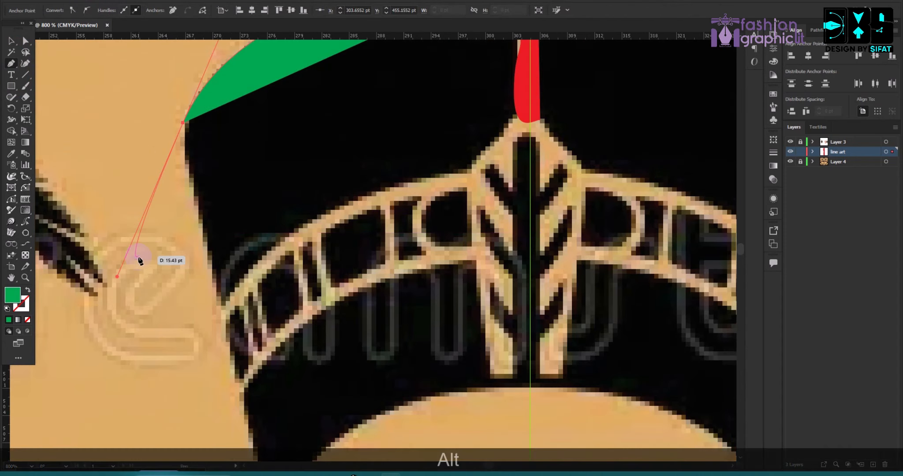
drag(141, 226, 172, 183)
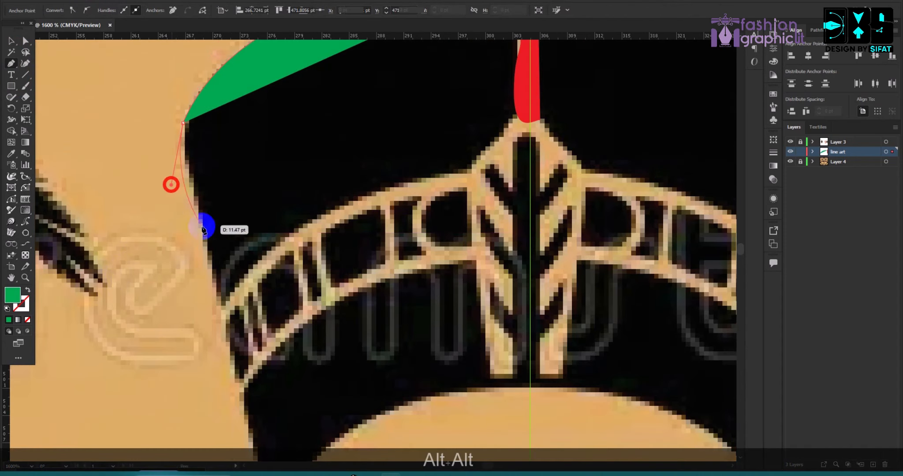
click(220, 302)
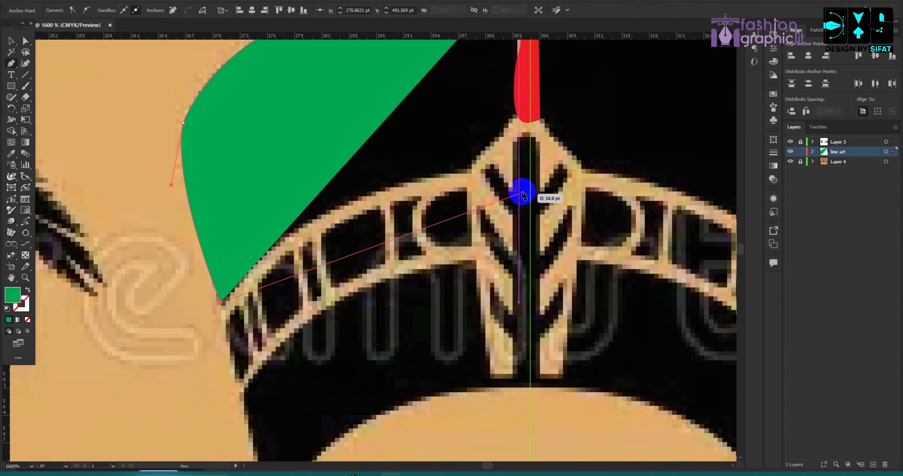
Curve the green panel's lower edge along the decorative band, extend it past the centre guide and close the shape at its starting point
drag(554, 167, 733, 189)
click(524, 170)
scroll(531, 159, up, 3)
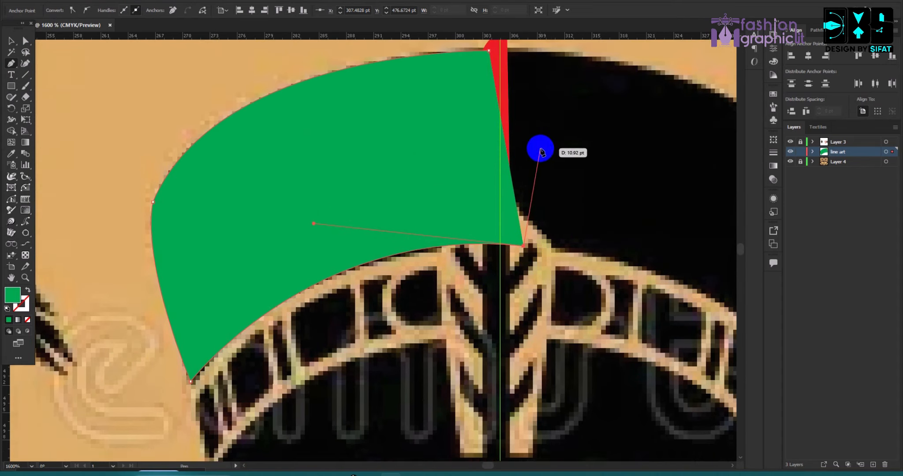
click(548, 126)
click(490, 87)
scroll(217, 132, up, 2)
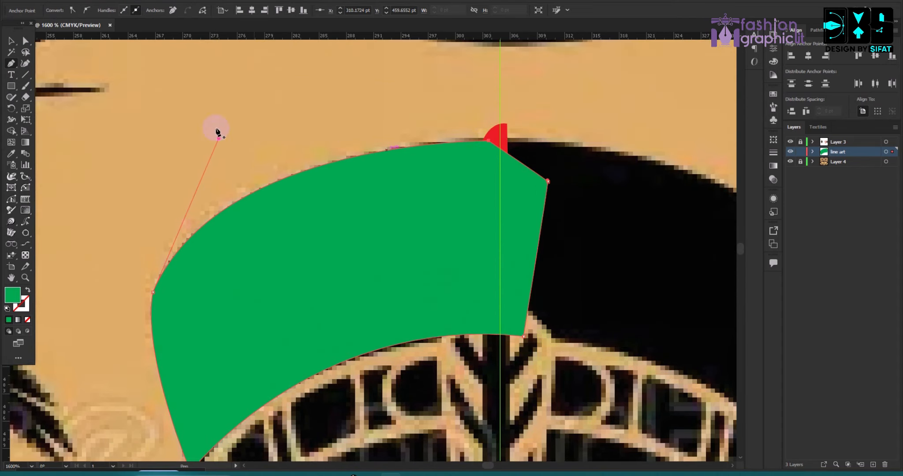
Send the green headdress panel behind the red centre strip and deselect it
click(12, 43)
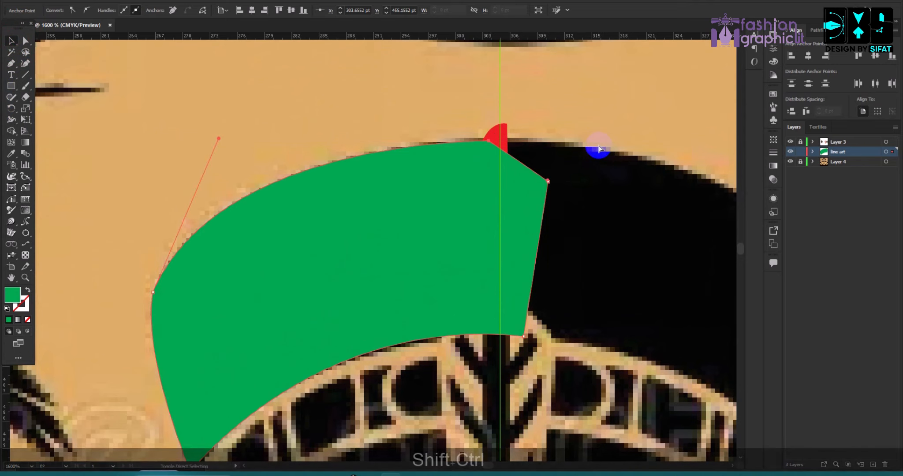
key(ctrl+shift+bracketleft)
key(ctrl+shift+bracketleft)
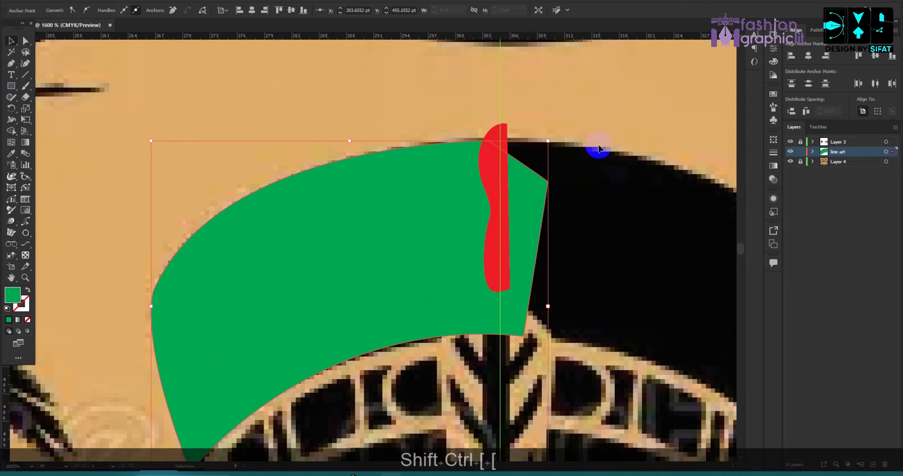
click(639, 174)
Stretch the red centre strip down to the green panel's lower edge and deselect it
scroll(506, 148, up, 3)
scroll(493, 103, down, 4)
scroll(520, 206, down, 2)
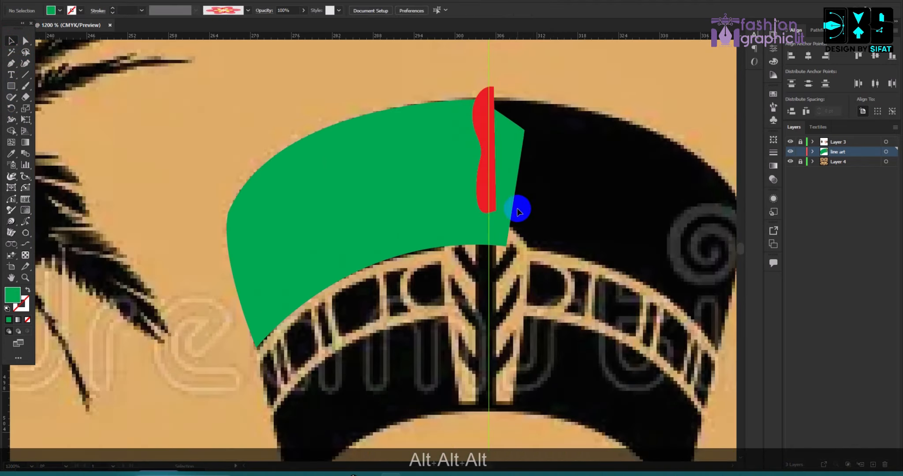
scroll(486, 194, up, 3)
click(492, 208)
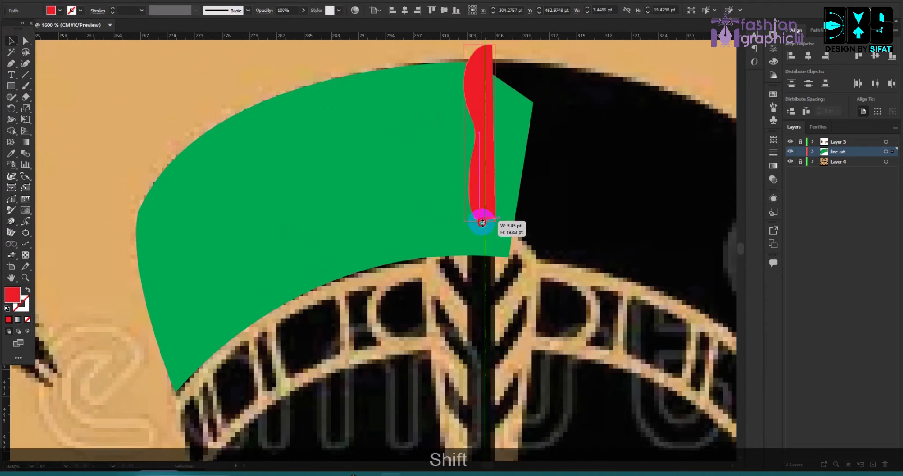
drag(482, 223, 484, 264)
click(483, 268)
click(454, 274)
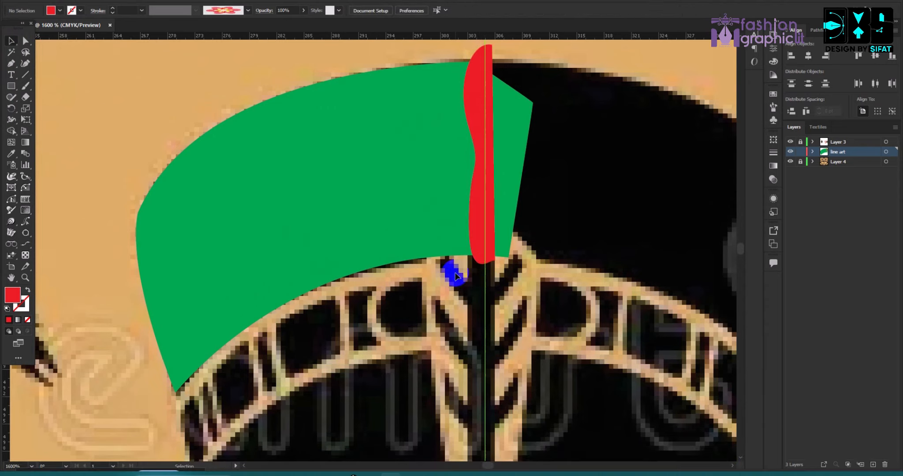
Draw a curve with the Pen tool along the decorative band's upper edge from just past the centre guide, as a red stroke without fill
scroll(452, 273, down, 2)
scroll(397, 229, down, 4)
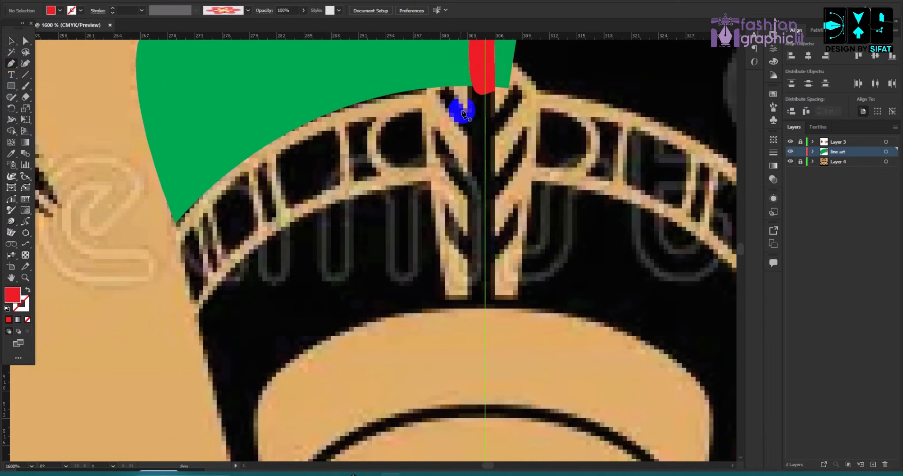
click(499, 108)
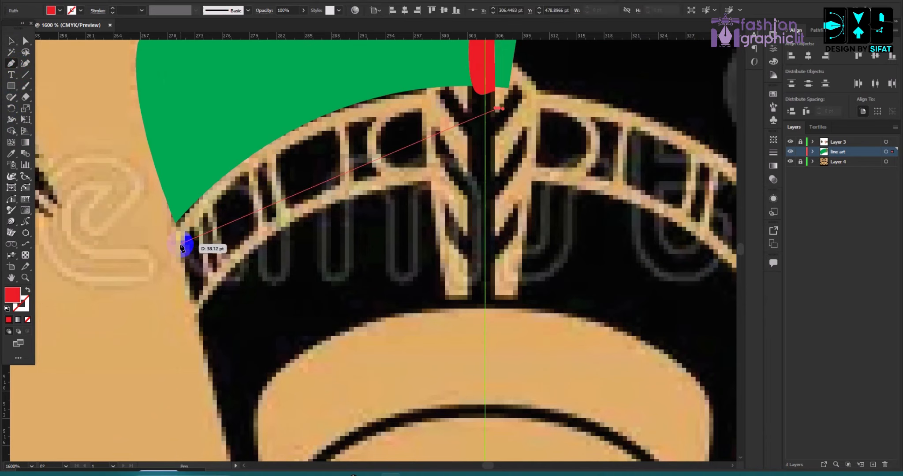
mouse_move(181, 246)
mouse_down()
mouse_move(6, 414)
mouse_move(87, 410)
mouse_move(129, 387)
mouse_move(143, 396)
mouse_up()
key(Escape)
click(28, 289)
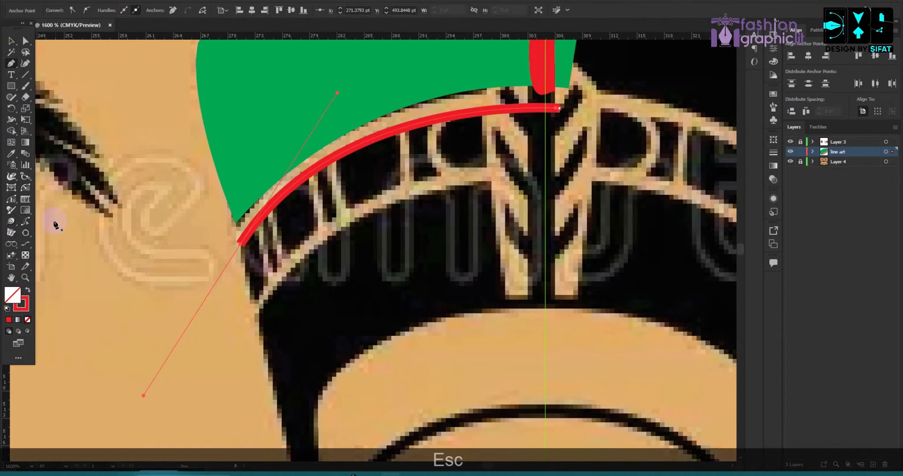
Duplicate the red curve straight down onto the decorative band's lower edge and deselect it
click(12, 41)
scroll(464, 105, up, 2)
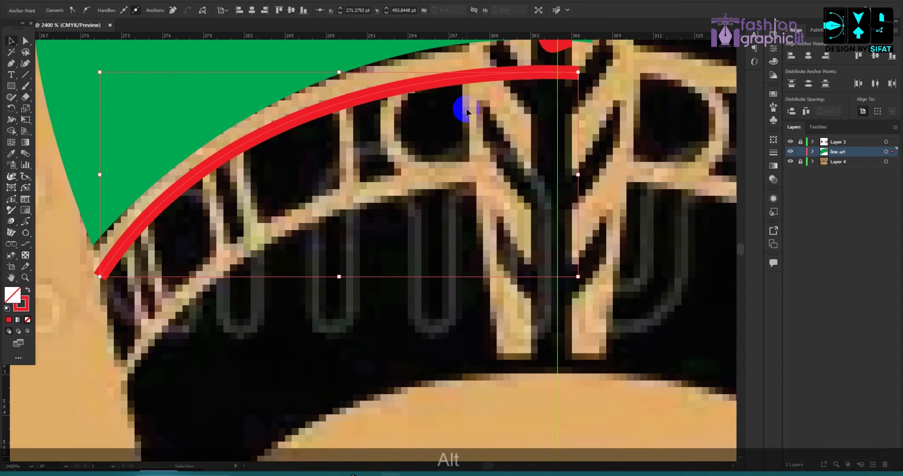
drag(461, 77, 473, 179)
click(443, 295)
scroll(390, 213, down, 2)
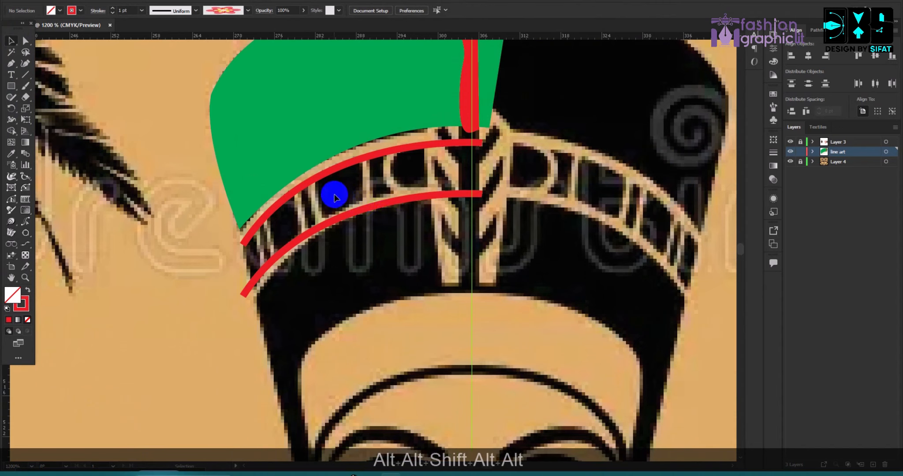
Draw a narrow upright rectangle about 2.2 by 7.6 pt with a red outline on the empty background beside the headdress
scroll(333, 196, up, 1)
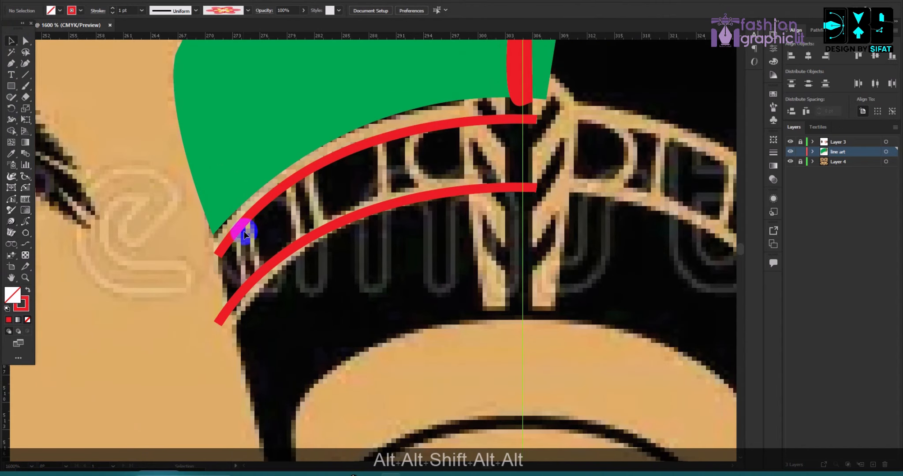
click(15, 86)
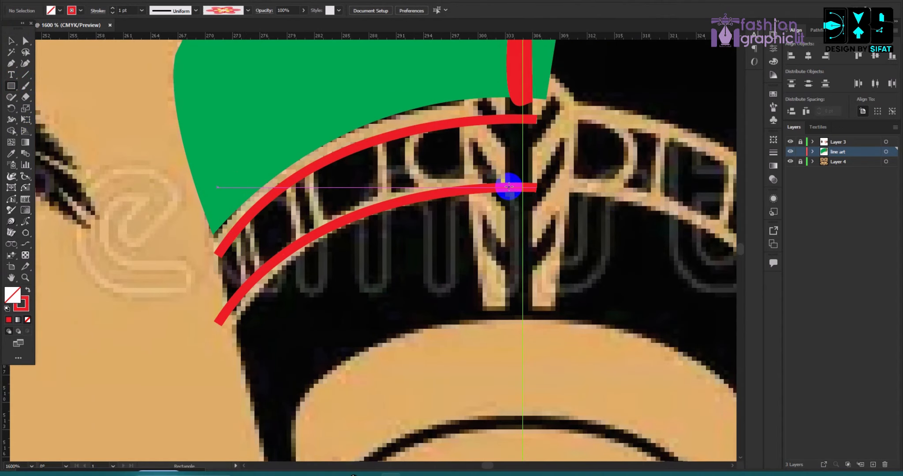
drag(510, 187, 491, 119)
key(ctrl+z)
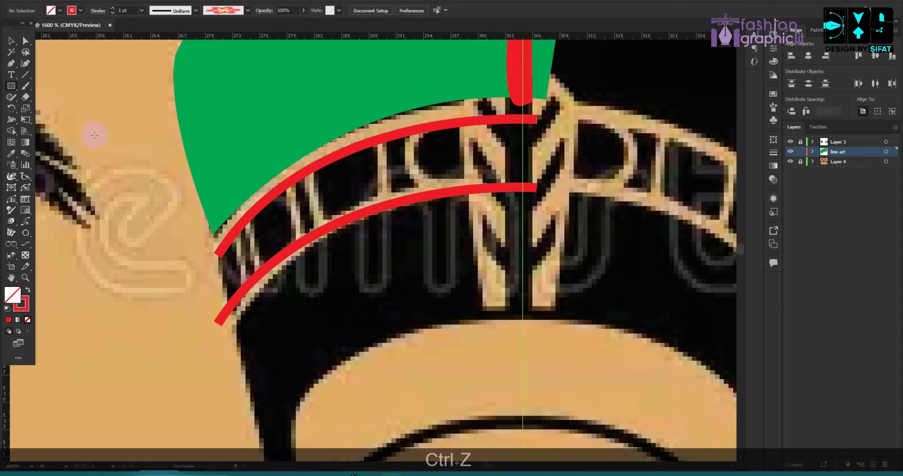
drag(79, 234, 100, 304)
click(10, 41)
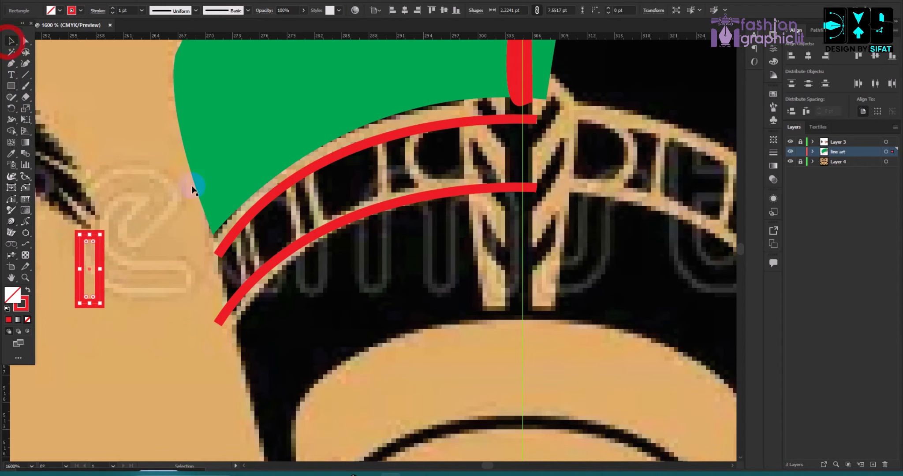
Set the rectangle's stroke to 0.75 pt and expand its fill and stroke
scroll(196, 211, down, 2)
scroll(176, 117, up, 4)
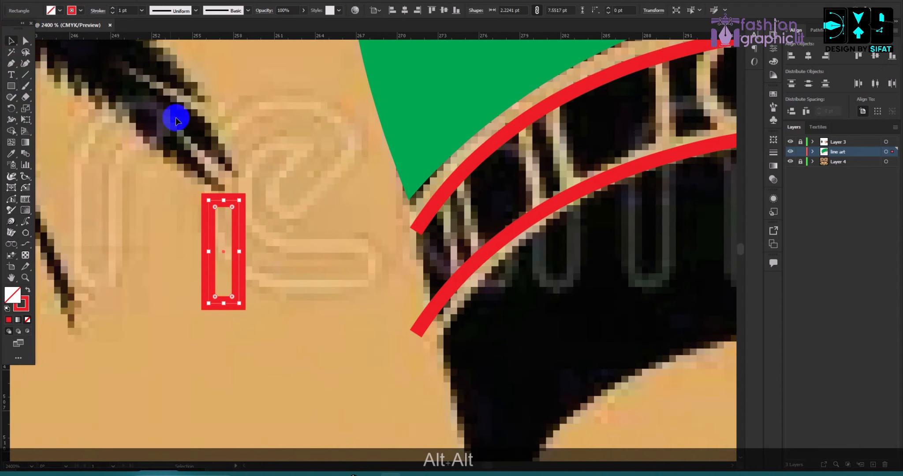
click(113, 13)
click(222, 123)
drag(280, 383, 190, 132)
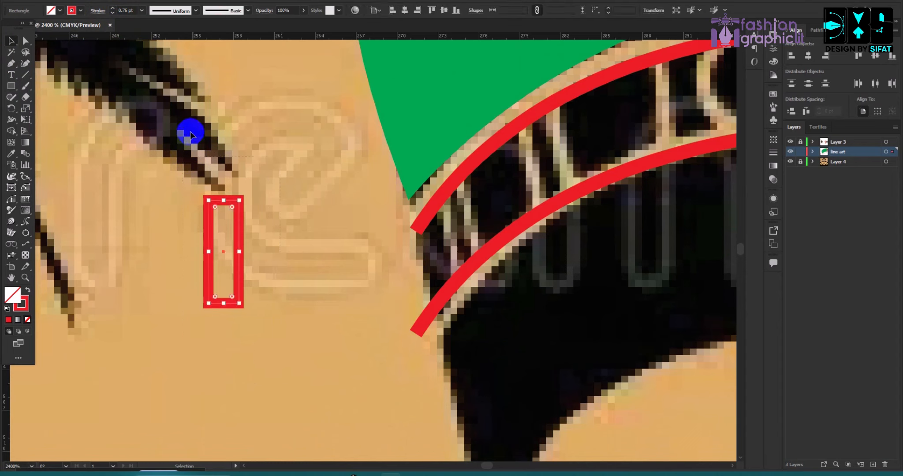
click(93, 1)
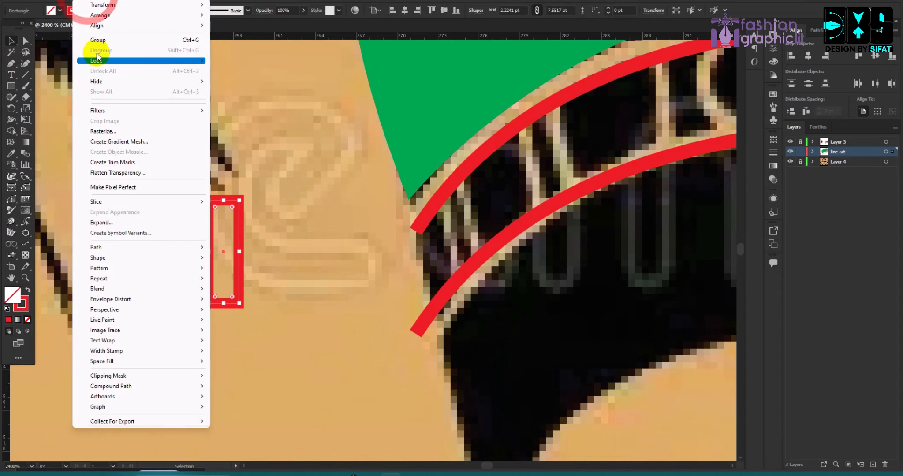
click(108, 221)
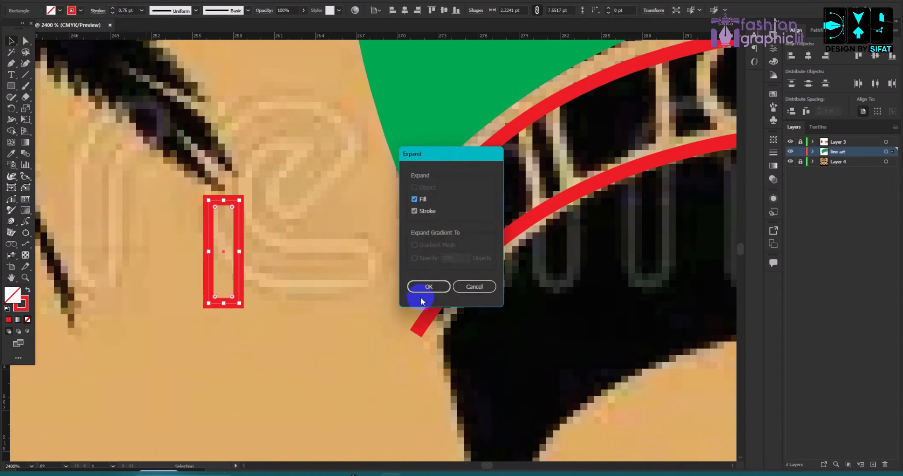
click(424, 284)
Select the expanded rectangle and start a new Pattern Brush from it
scroll(302, 238, down, 3)
scroll(317, 201, up, 2)
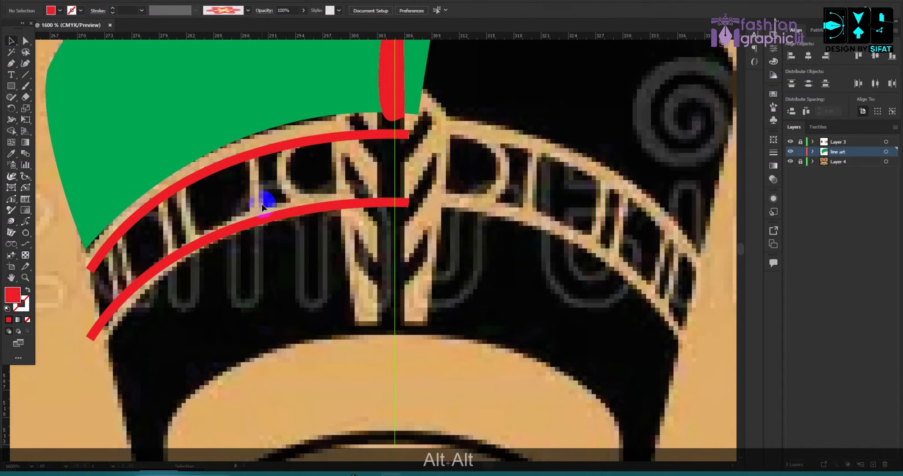
scroll(266, 198, down, 3)
scroll(190, 200, up, 3)
drag(223, 274, 312, 400)
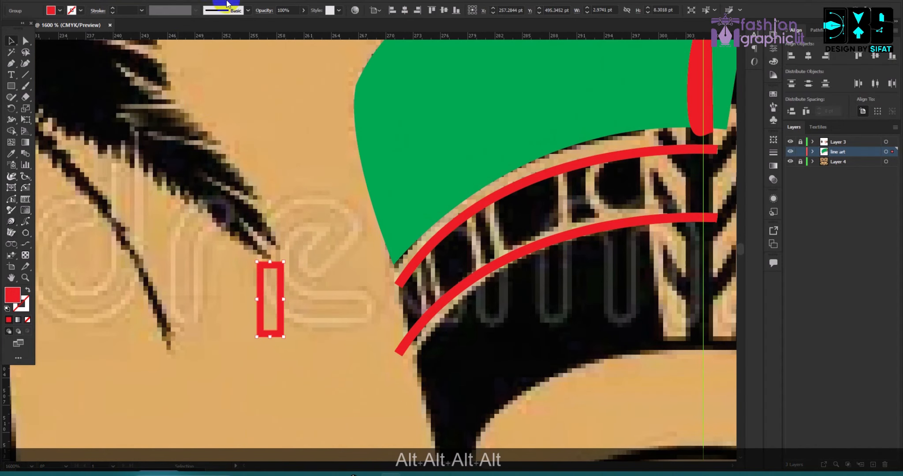
click(248, 10)
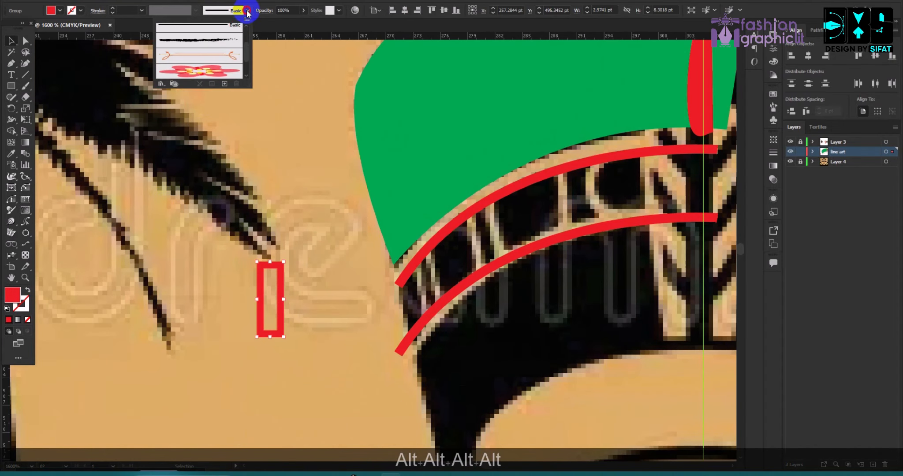
click(225, 84)
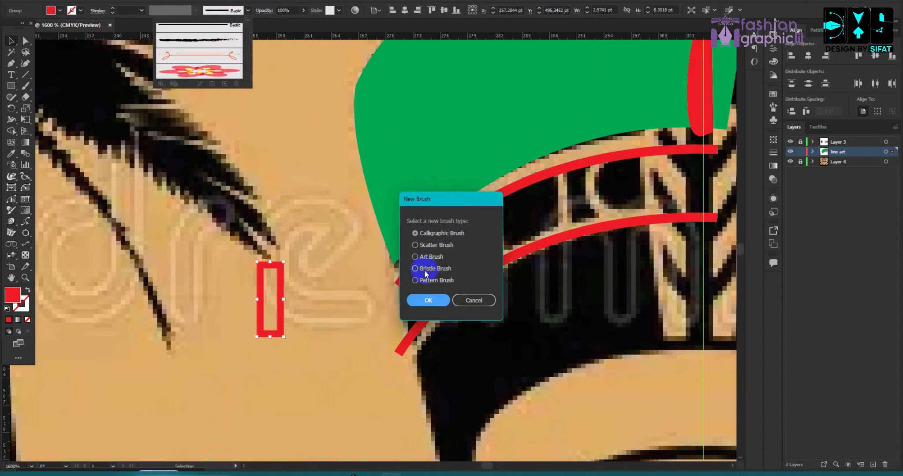
click(415, 280)
click(432, 300)
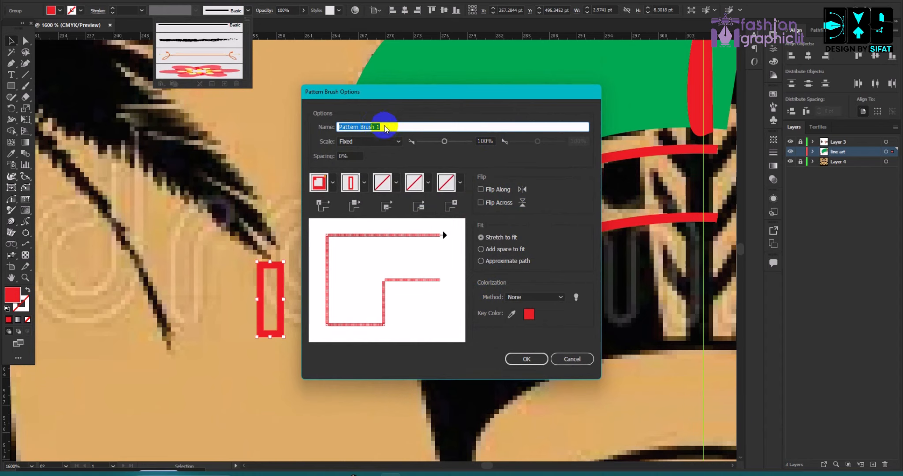
Name the pattern brush bvb, set its colorization method to Tints, and save it
text(b)
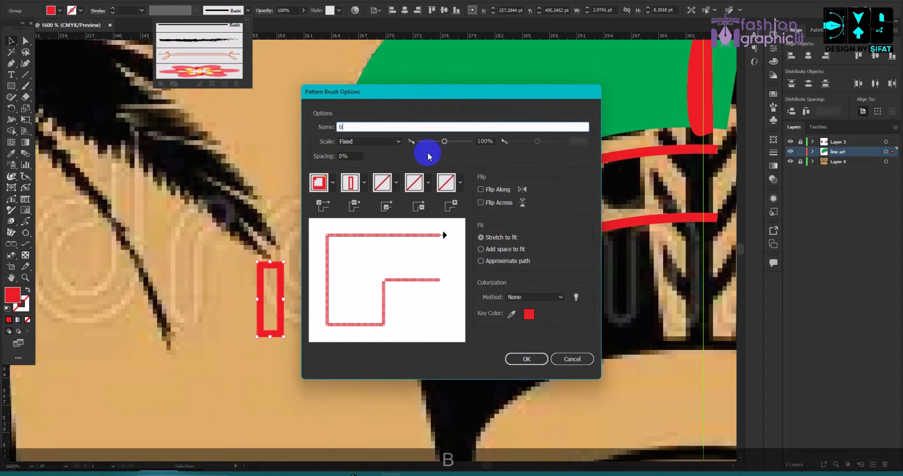
click(548, 304)
click(534, 312)
click(527, 359)
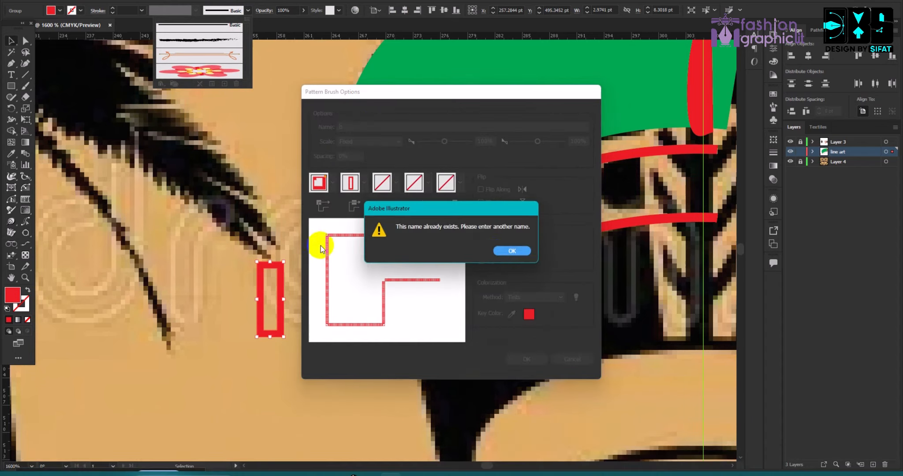
click(512, 250)
click(526, 358)
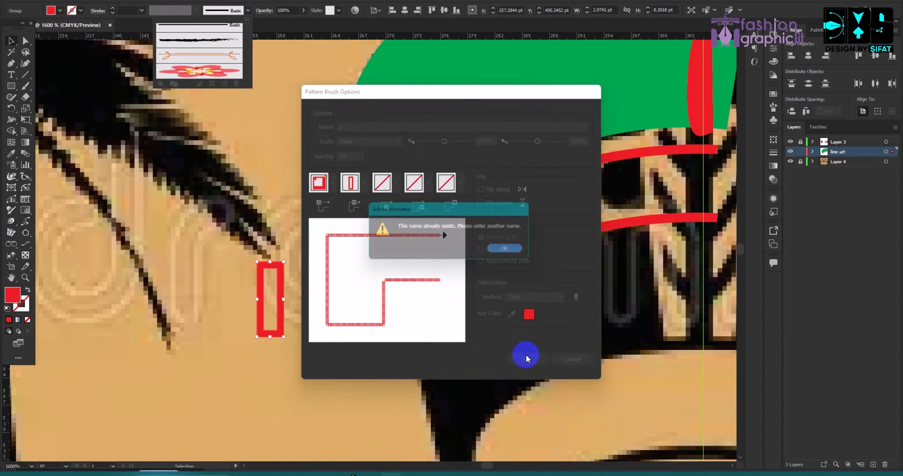
click(508, 253)
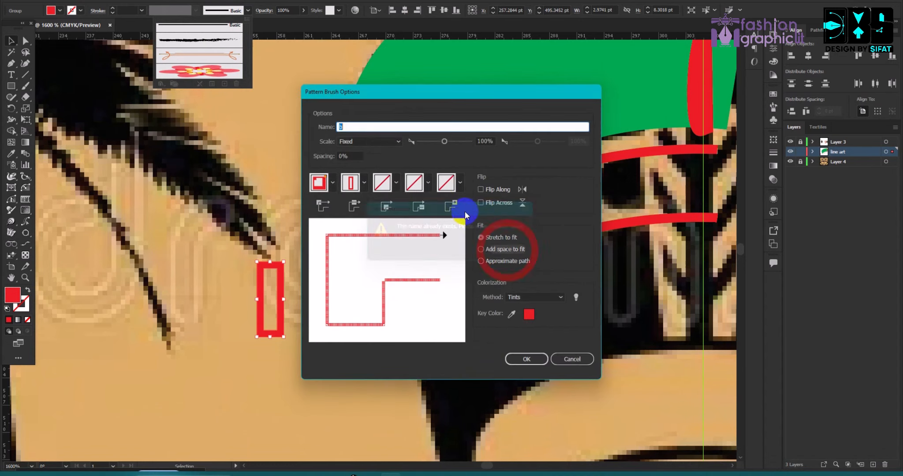
click(364, 124)
text(vb)
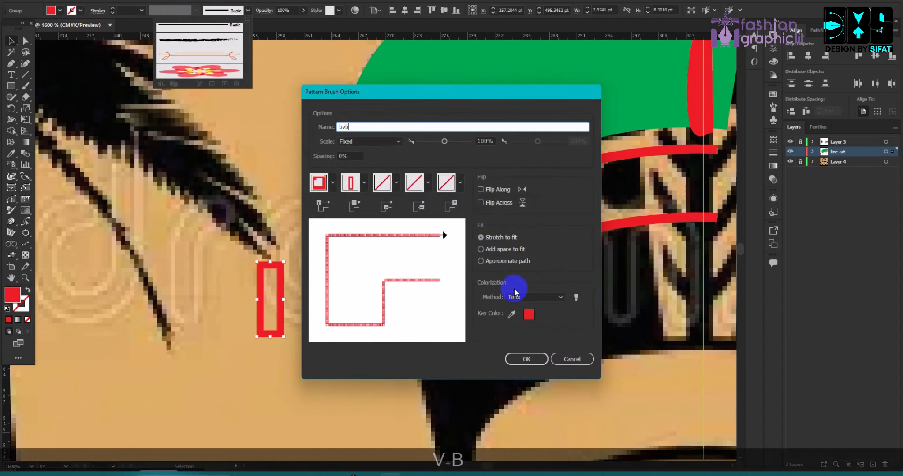
click(528, 359)
click(311, 200)
Duplicate the lower red curve up to the middle of the band and apply the new rectangle pattern brush to the copy
scroll(386, 222, down, 2)
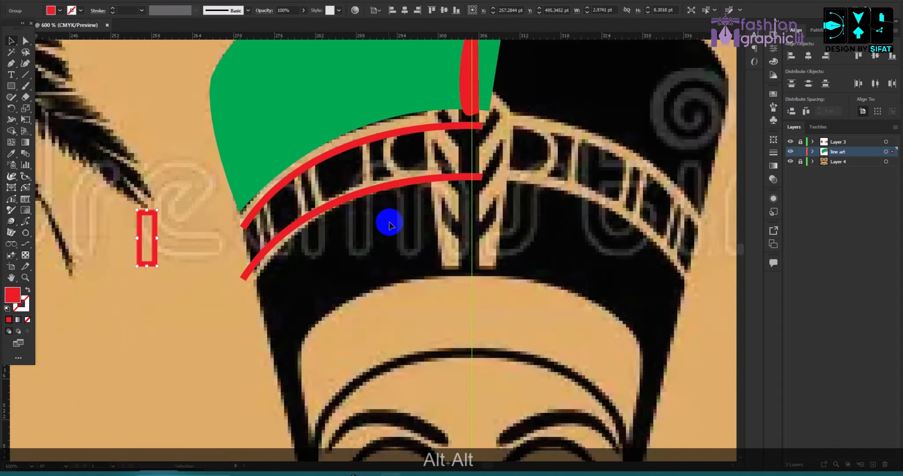
scroll(375, 186, up, 4)
drag(382, 185, 382, 139)
click(246, 11)
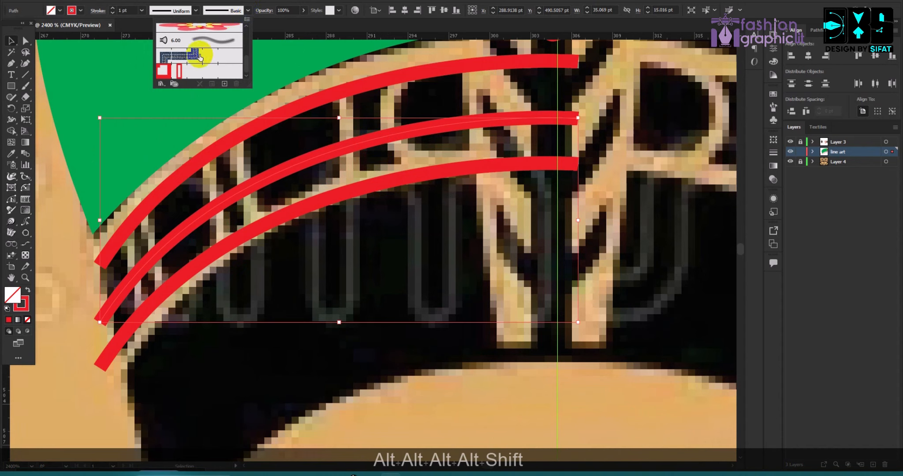
click(179, 69)
click(436, 100)
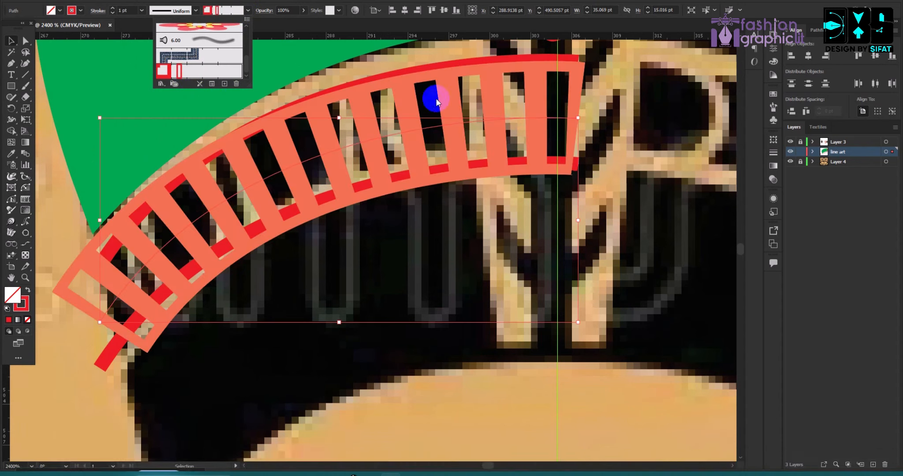
Reduce the brushed curve's stroke to 0.5 pt and deselect it
click(632, 100)
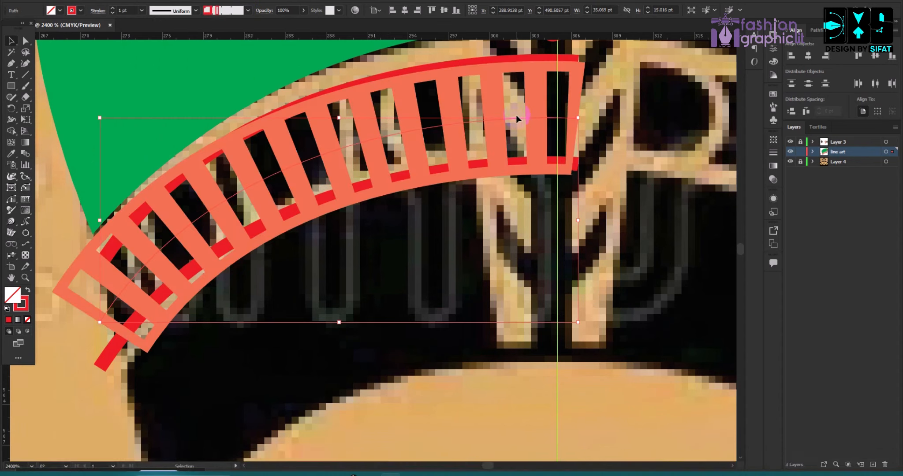
click(113, 13)
click(113, 13)
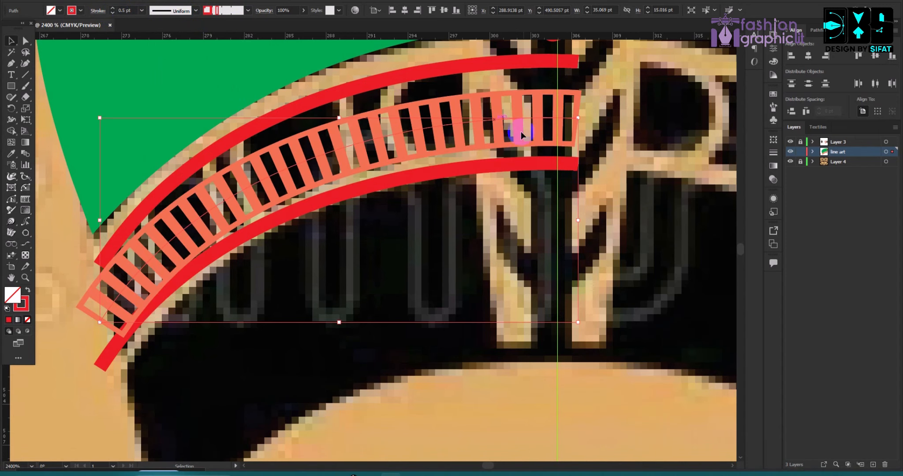
click(645, 175)
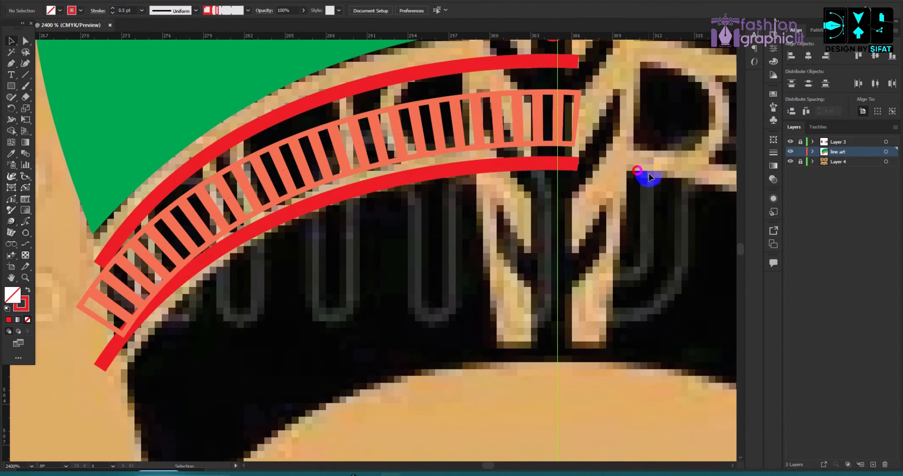
Shift the brushed curve slightly up, and move the lower and upper red border curves to follow its edges
scroll(635, 177, down, 2)
scroll(545, 166, up, 2)
mouse_move(539, 162)
mouse_down()
mouse_move(556, 158)
mouse_move(540, 155)
mouse_up()
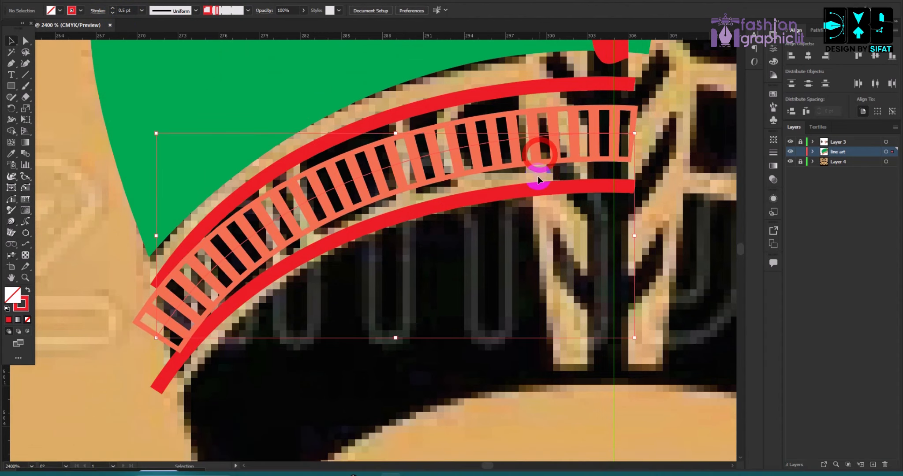
mouse_move(375, 224)
mouse_down()
mouse_move(399, 224)
mouse_move(402, 212)
mouse_up()
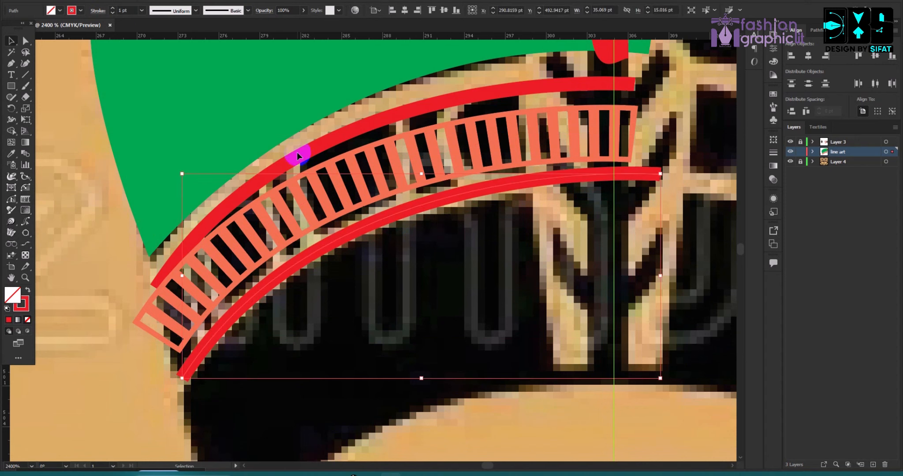
drag(301, 157, 293, 156)
Extend the upper red curve's outer end beyond the green panel's corner with the Direct Selection tool and adjust its direction handle
click(26, 41)
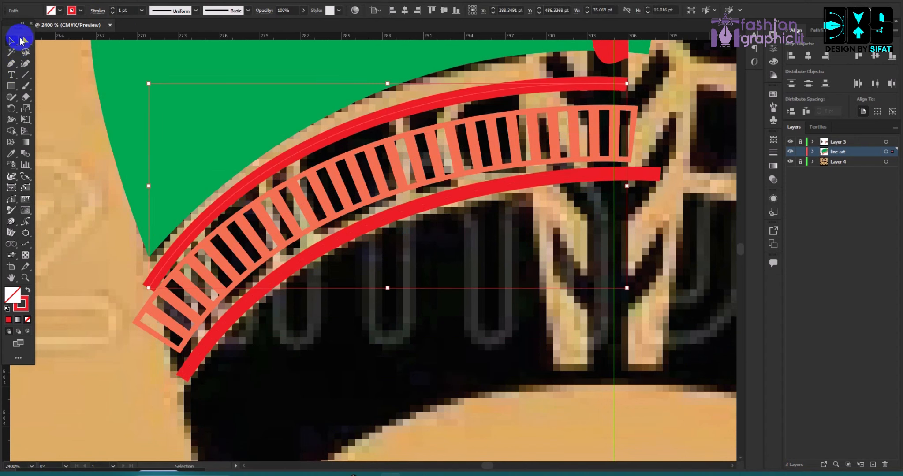
click(165, 269)
drag(150, 290, 119, 315)
key(ctrl+z)
key(alt)
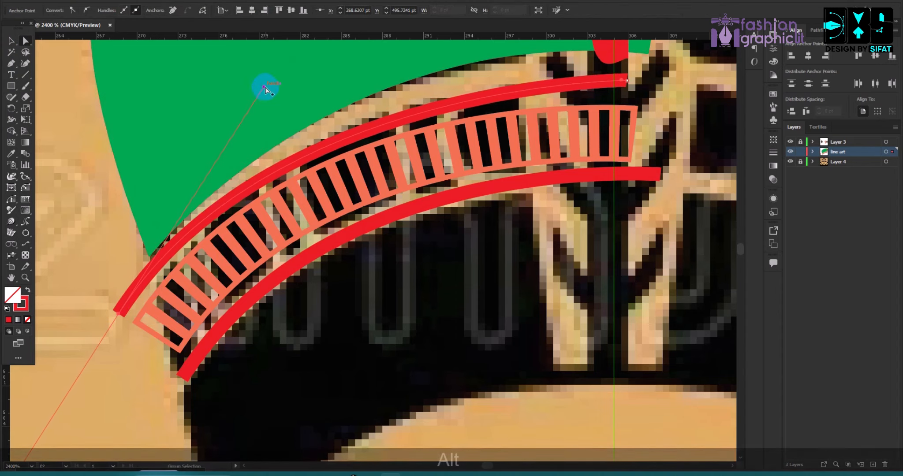
Reshape the upper red arc of the headdress band by adjusting its left end's direction handle, and deselect it
drag(262, 87, 343, 338)
scroll(348, 324, down, 3)
scroll(345, 297, down, 2)
scroll(343, 338, up, 5)
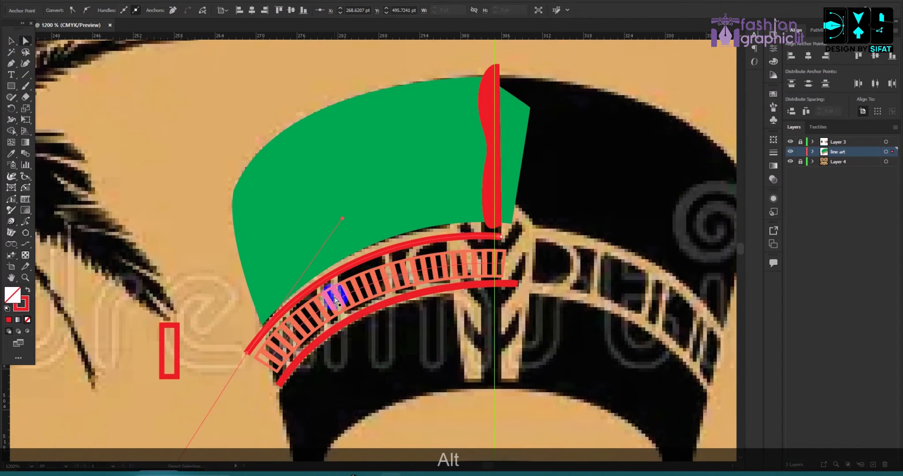
scroll(239, 299, down, 5)
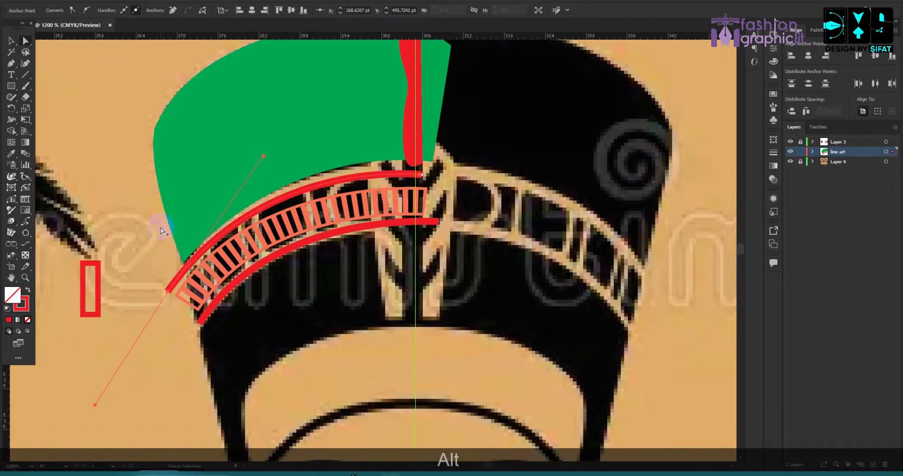
scroll(93, 255, up, 4)
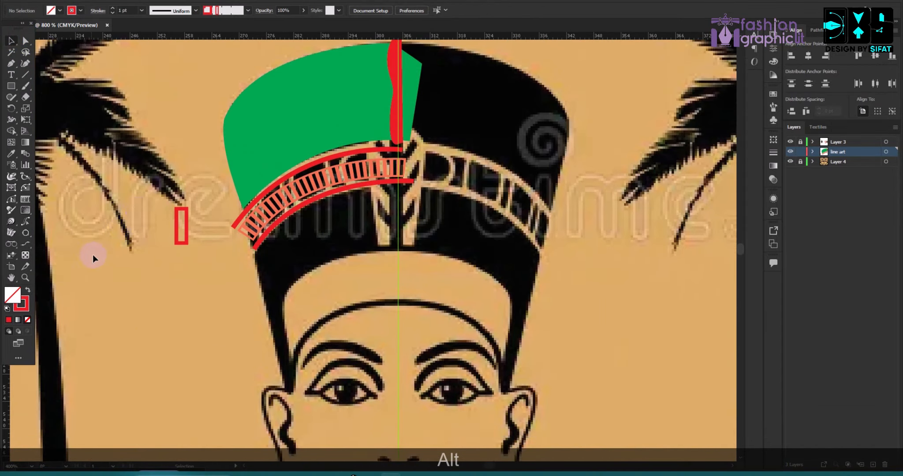
scroll(227, 216, down, 1)
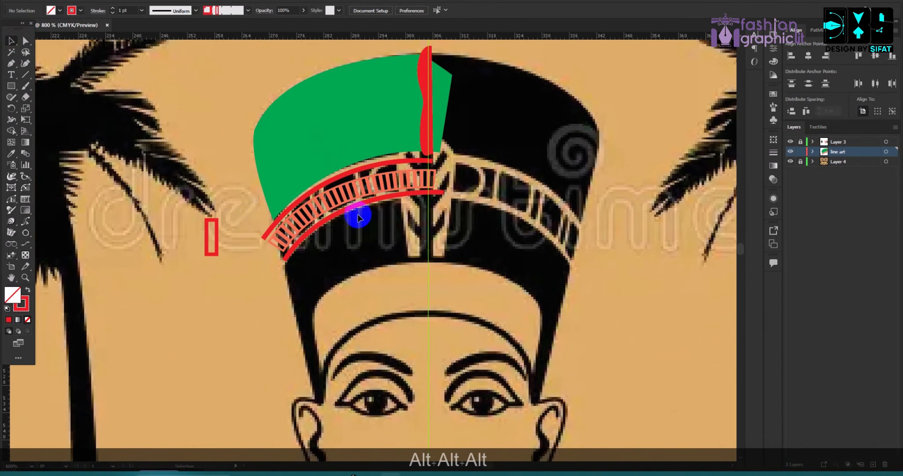
scroll(358, 214, up, 2)
scroll(348, 230, down, 3)
scroll(295, 225, up, 4)
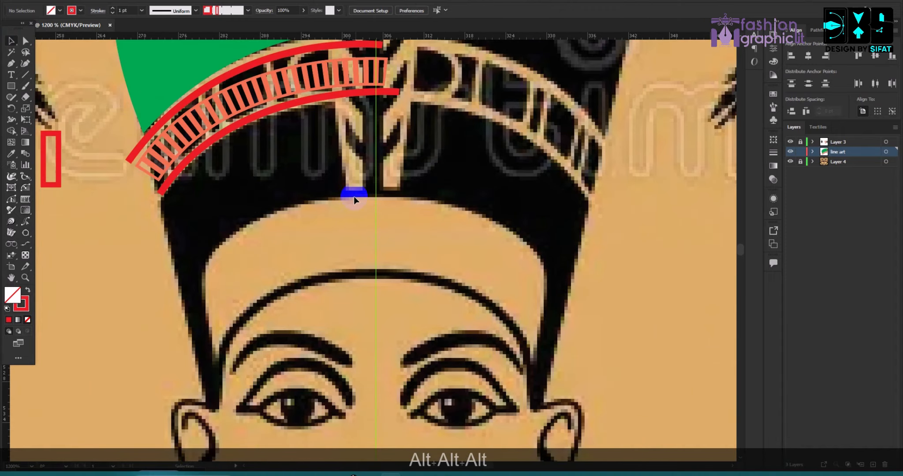
Trace the base and lower zigzag teeth of the headdress's central ornament with the Pen tool, just above the forehead
scroll(394, 201, up, 3)
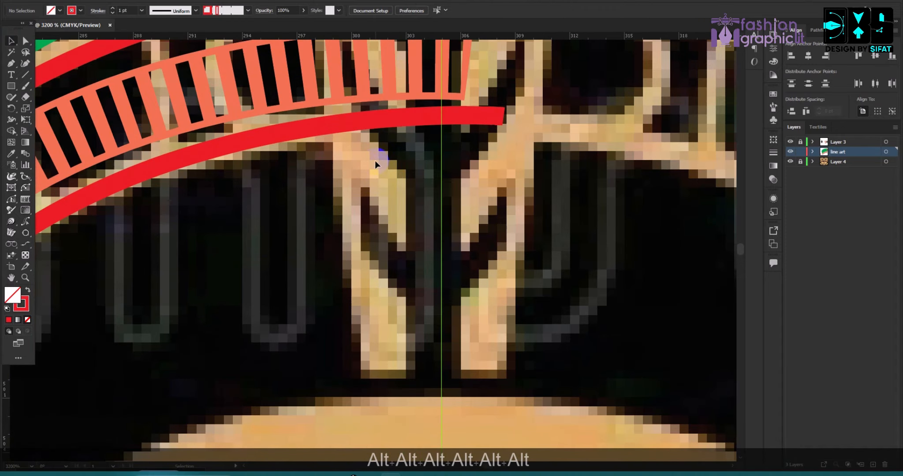
scroll(405, 261, down, 3)
scroll(409, 268, up, 3)
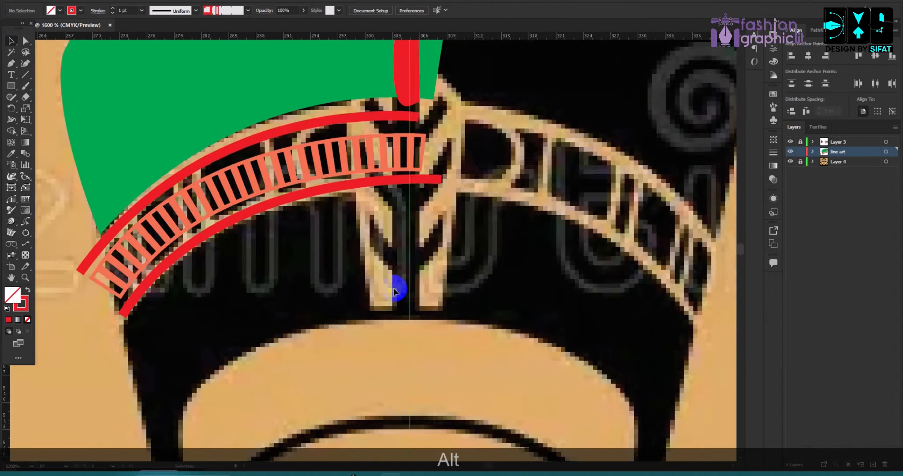
scroll(392, 194, up, 2)
click(11, 63)
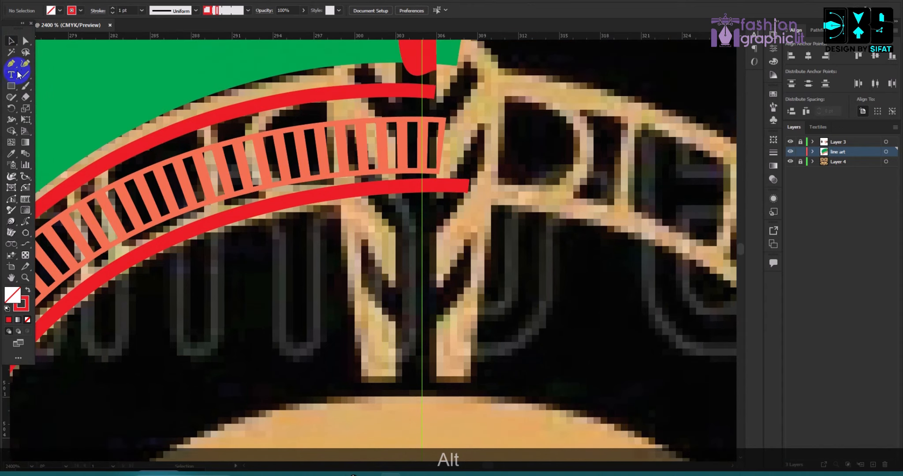
scroll(395, 331, down, 2)
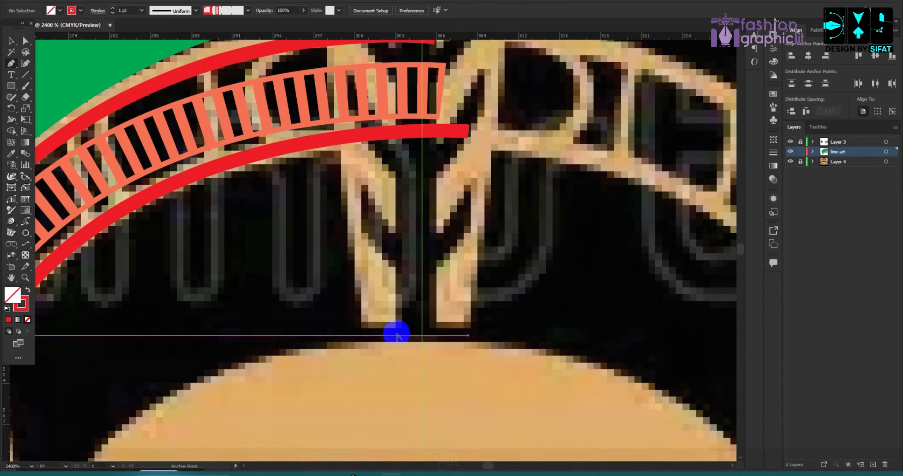
scroll(449, 342, up, 3)
click(457, 334)
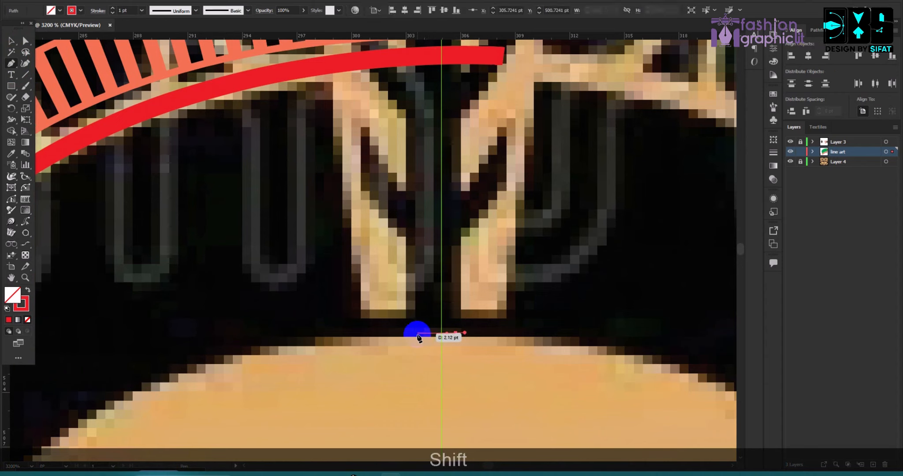
shift+click(417, 334)
click(394, 246)
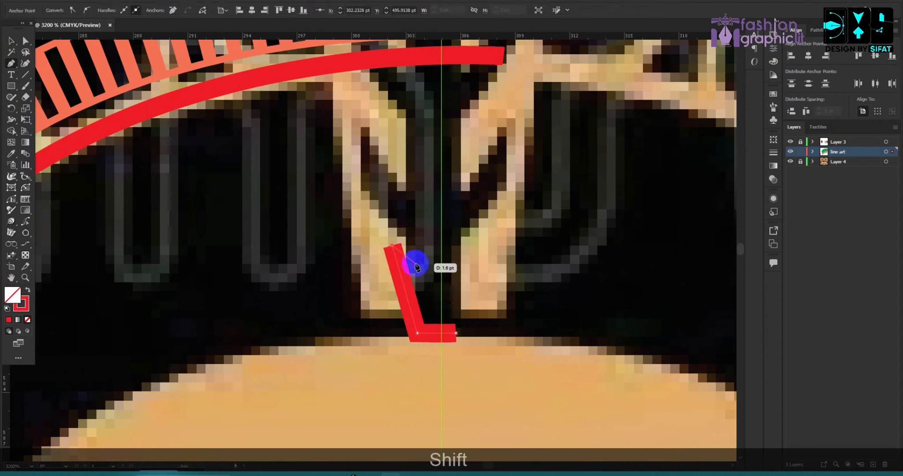
click(417, 263)
click(358, 150)
click(406, 177)
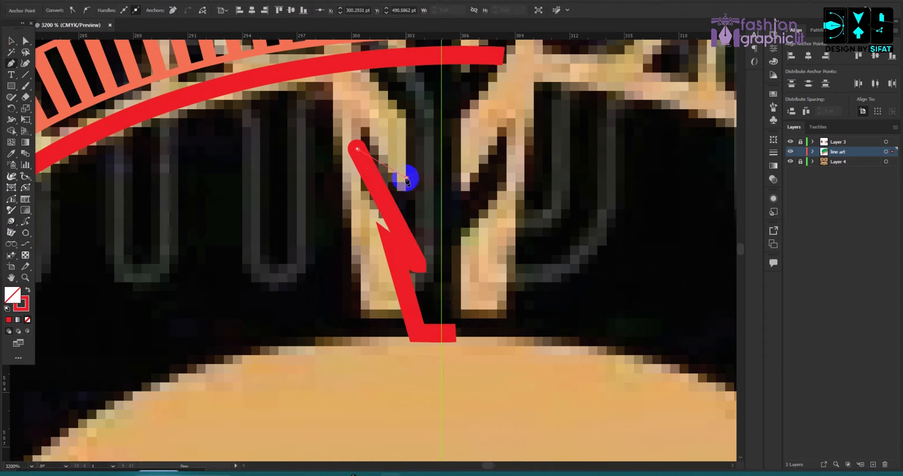
Complete the ornament's upper teeth and top edge, close the outline at its base, and give it a red fill without stroke
click(380, 109)
click(416, 130)
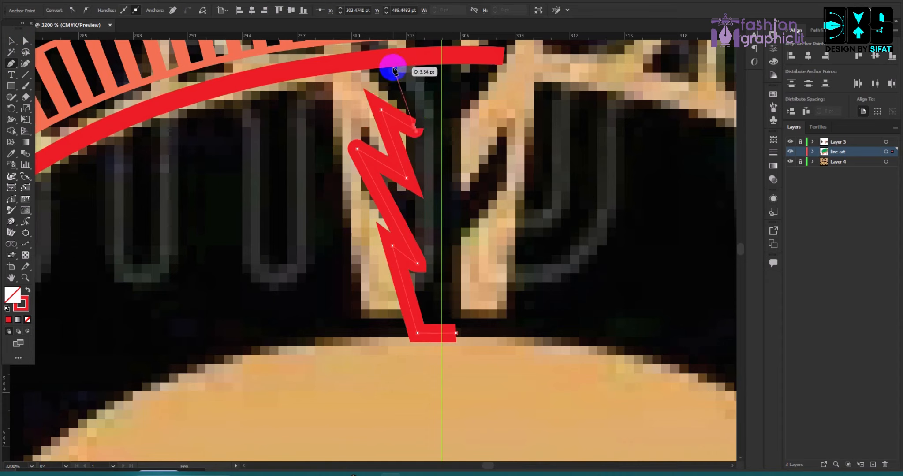
click(394, 65)
click(478, 57)
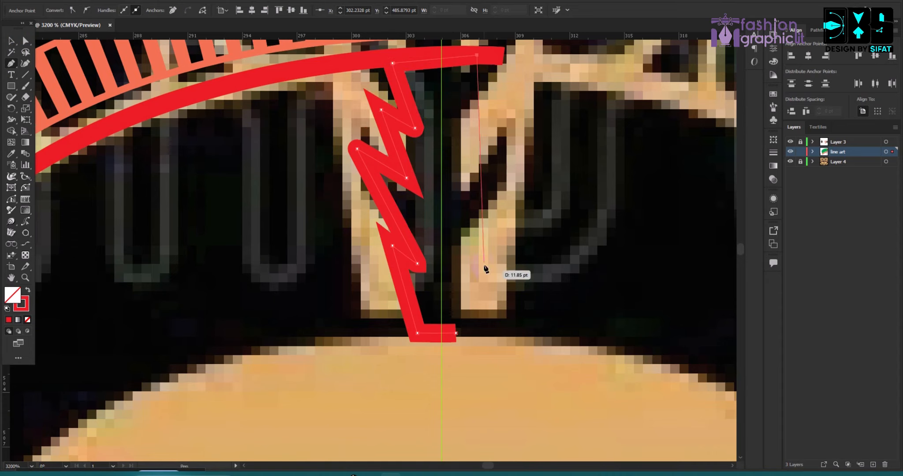
click(456, 333)
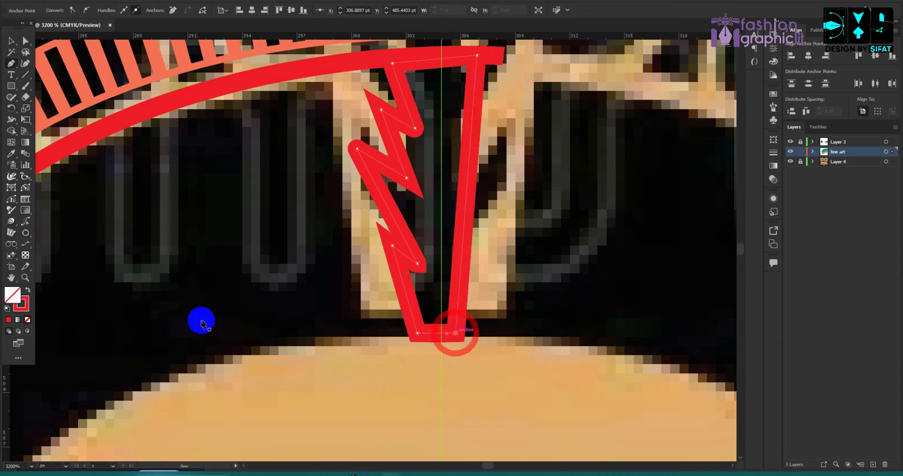
click(29, 291)
Start outlining the headdress's left black panel from beside the central ornament's base, curving its upper edge to the headdress's outer left side
scroll(540, 233, down, 3)
scroll(433, 257, up, 3)
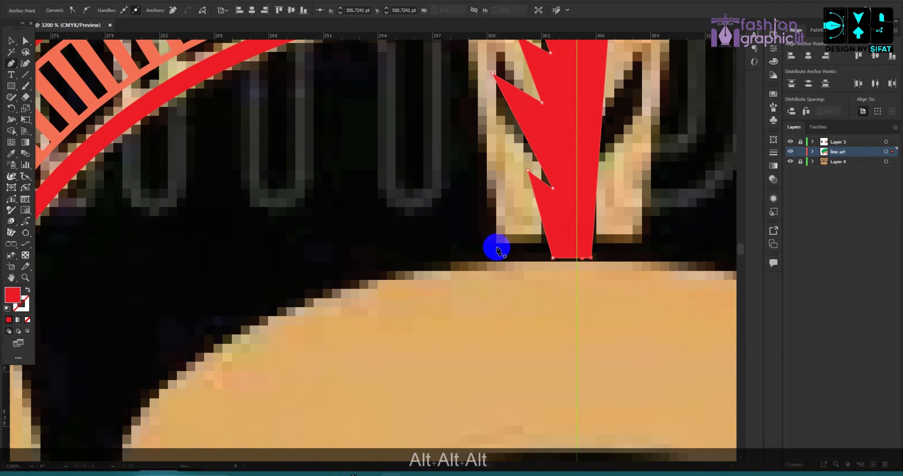
drag(503, 258, 504, 252)
scroll(472, 189, up, 2)
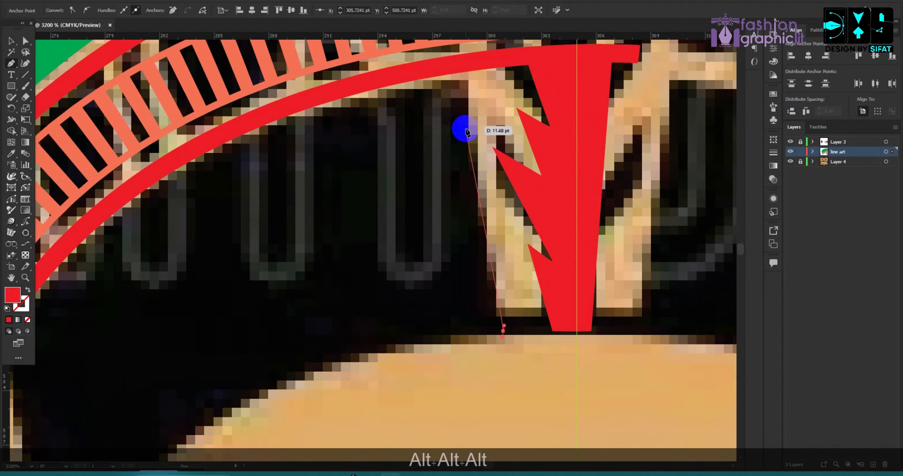
click(468, 79)
scroll(452, 123, down, 3)
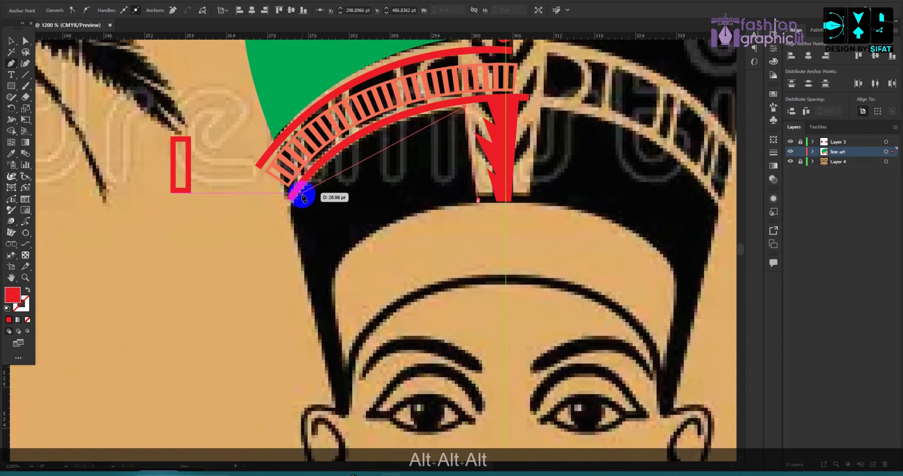
drag(290, 216, 268, 276)
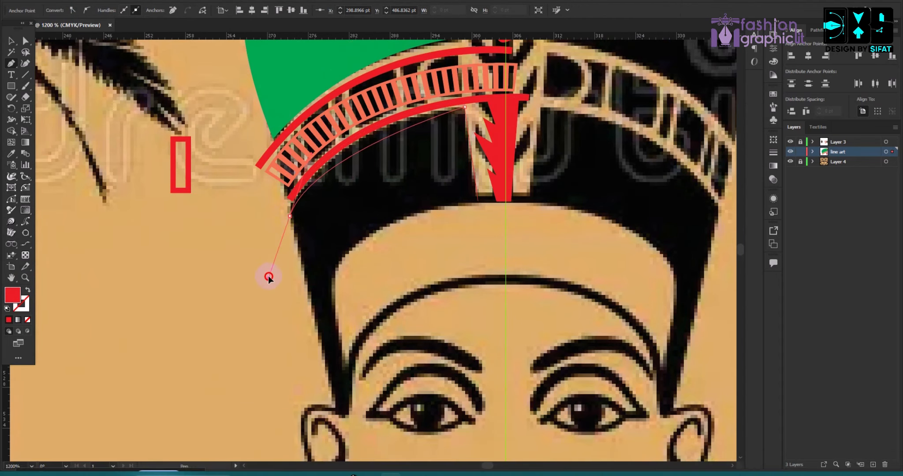
drag(239, 308, 241, 304)
scroll(278, 256, up, 2)
scroll(297, 196, up, 2)
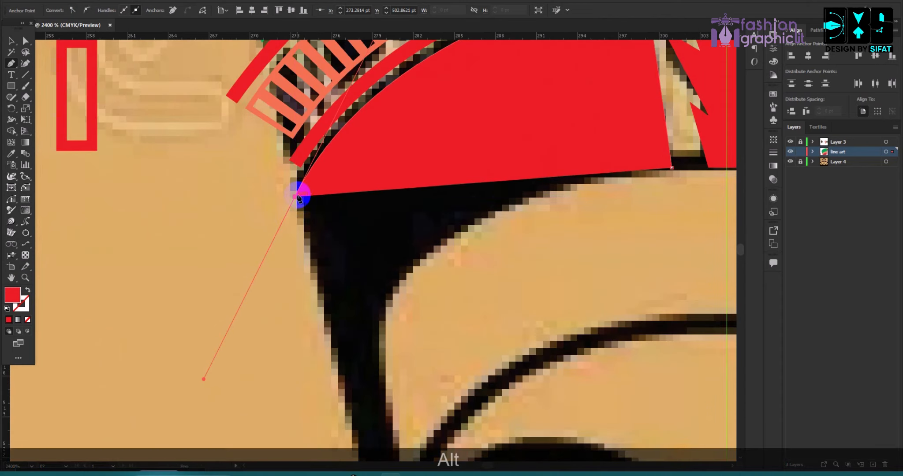
Continue the panel outline down its outer edge and around the tip by the ear, as a red stroke without fill
scroll(297, 196, down, 3)
scroll(318, 312, up, 2)
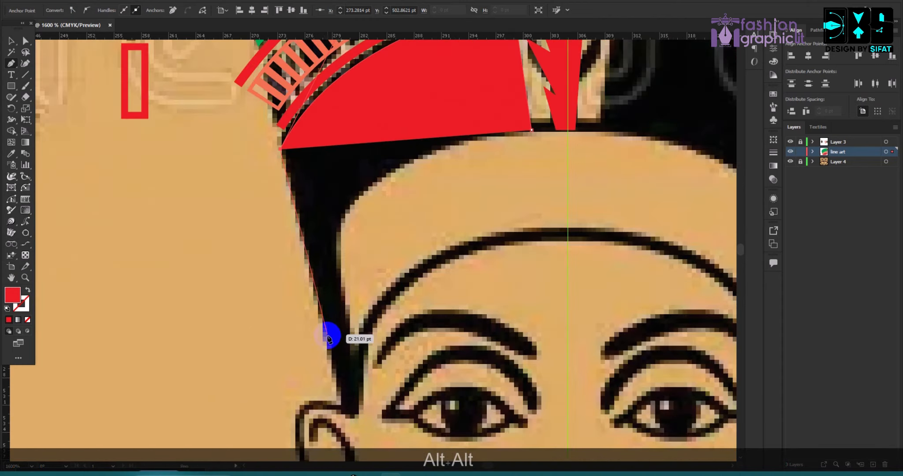
click(344, 406)
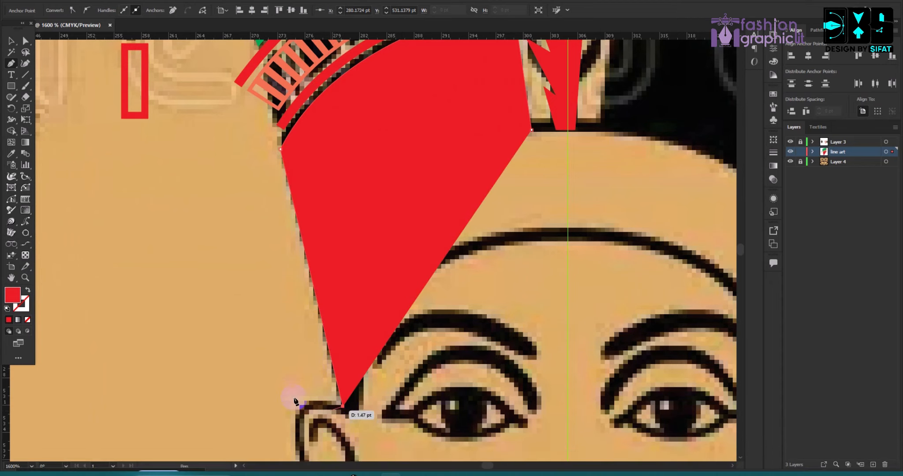
click(27, 291)
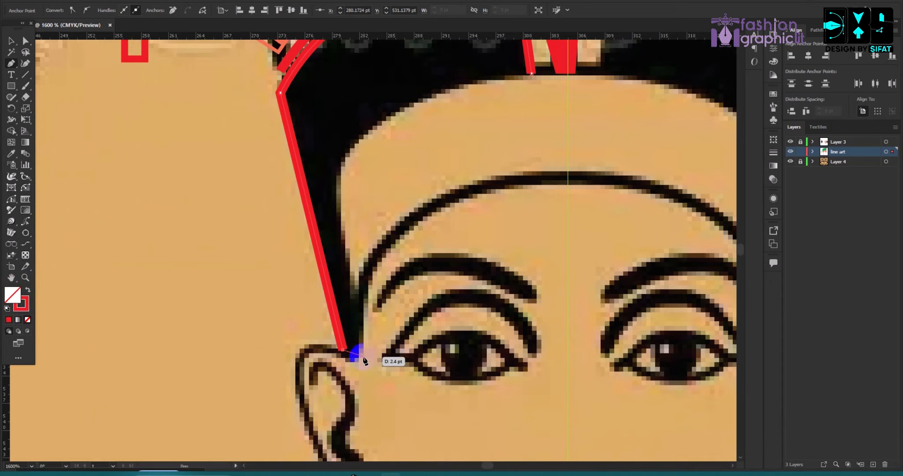
scroll(358, 353, up, 1)
drag(361, 312, 360, 312)
scroll(353, 273, up, 2)
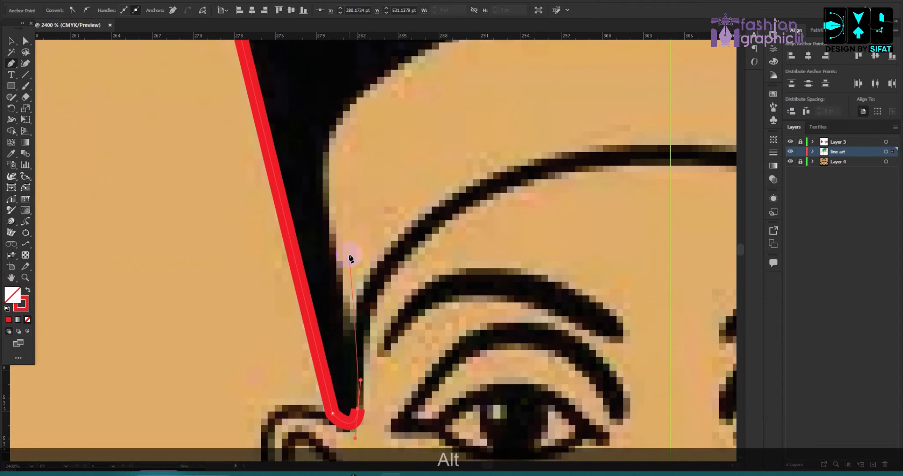
Close the panel outline along its curved inner edge above the forehead, fill it red without stroke, and deselect it
drag(330, 210, 324, 160)
scroll(324, 160, down, 3)
scroll(335, 143, up, 1)
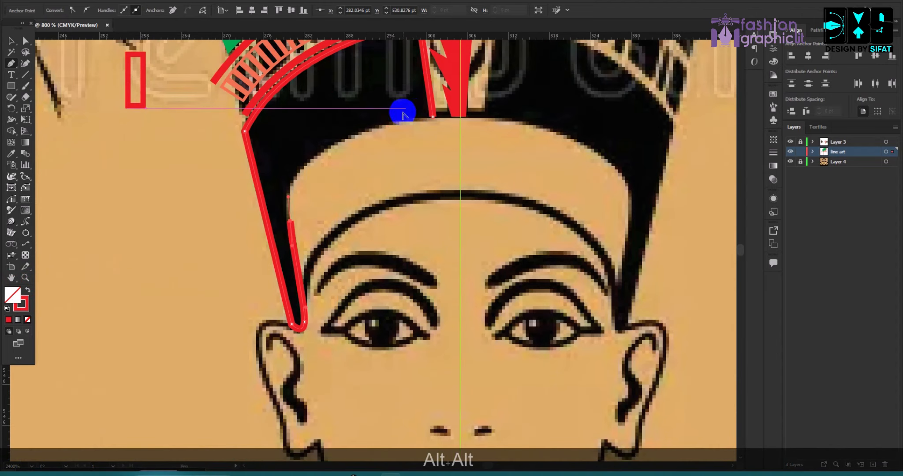
mouse_move(423, 105)
mouse_down()
mouse_move(505, 96)
mouse_move(576, 105)
mouse_move(579, 97)
mouse_up()
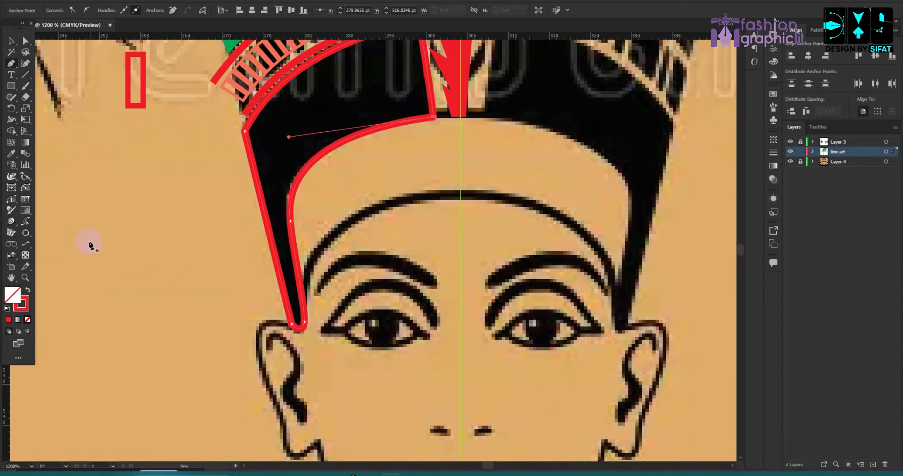
click(27, 291)
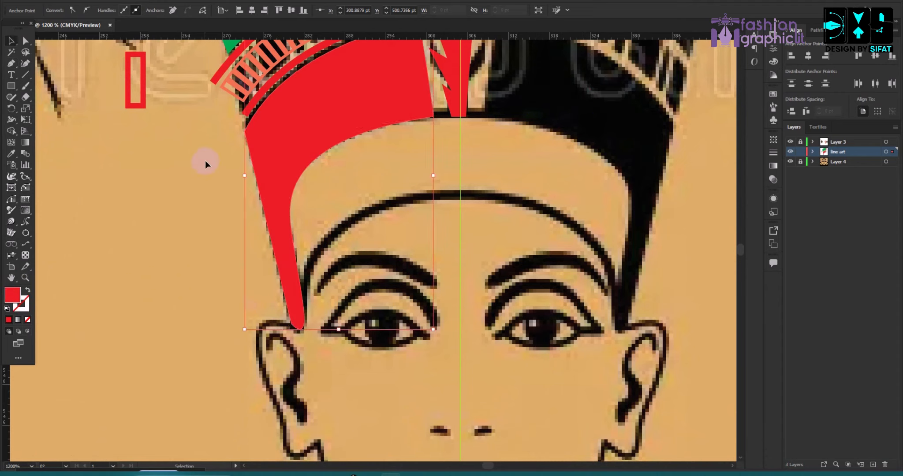
click(151, 171)
scroll(328, 140, up, 2)
scroll(369, 70, down, 5)
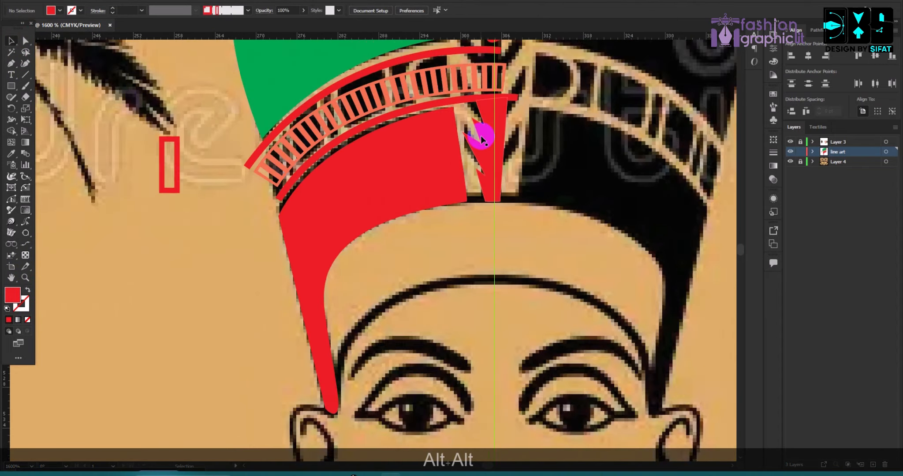
scroll(383, 230, up, 2)
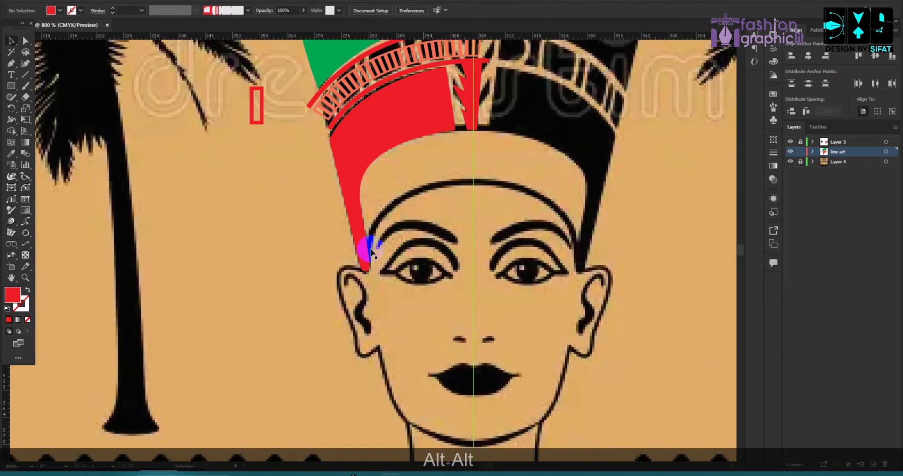
scroll(361, 265, up, 1)
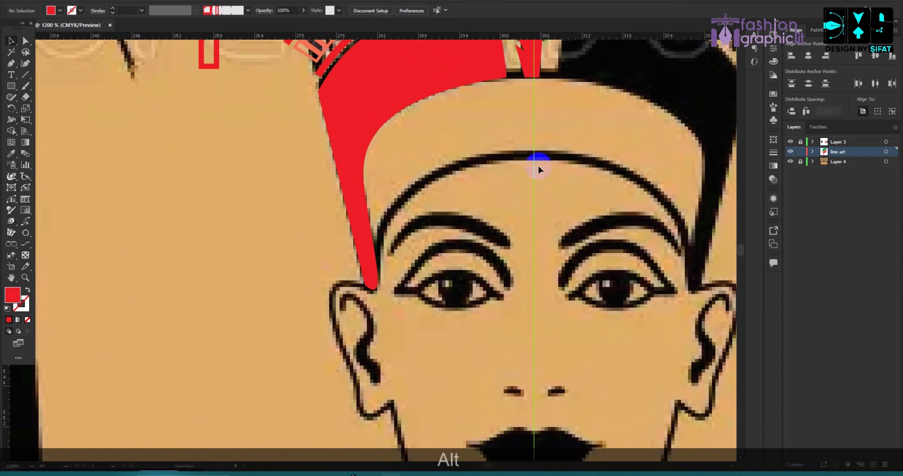
click(11, 64)
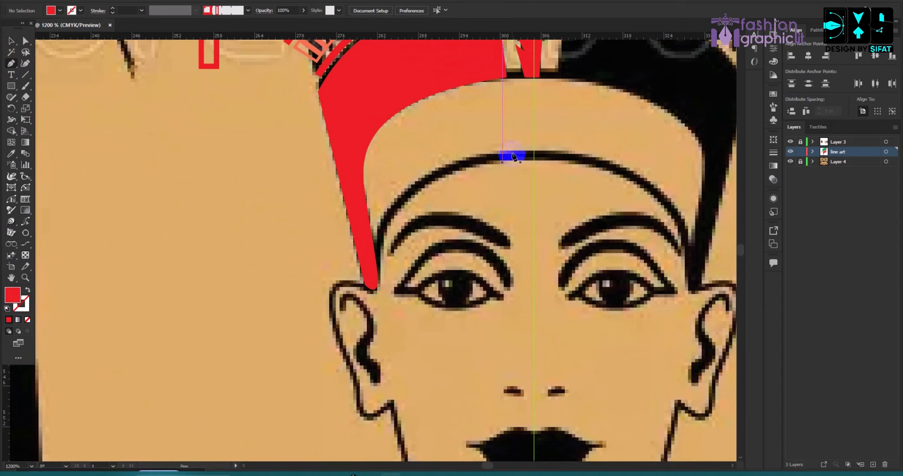
scroll(514, 153, up, 2)
scroll(452, 216, down, 2)
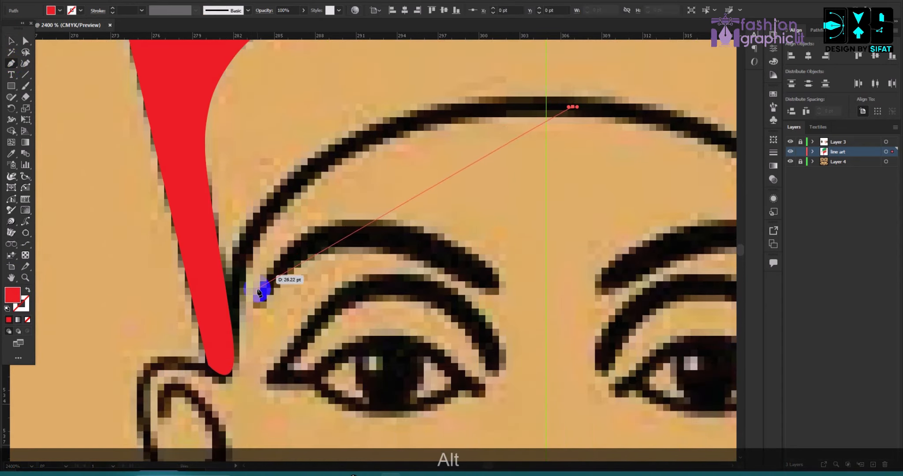
drag(242, 264, 173, 433)
key(ctrl+z)
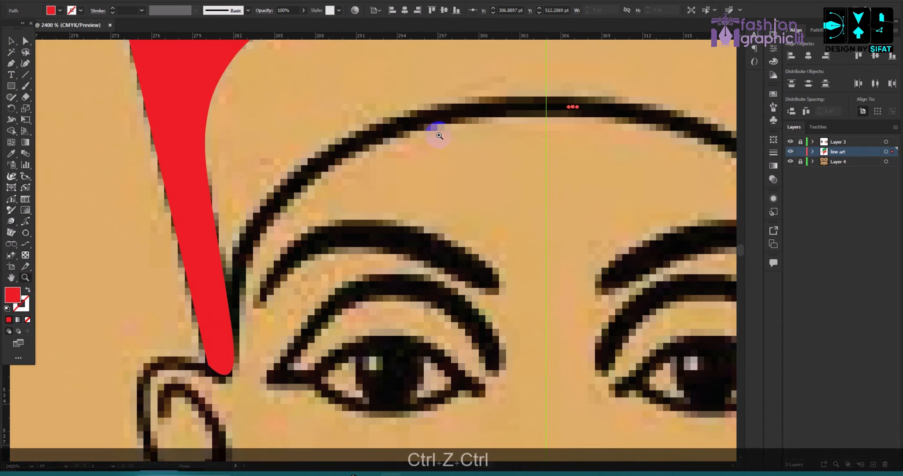
key(ctrl+z)
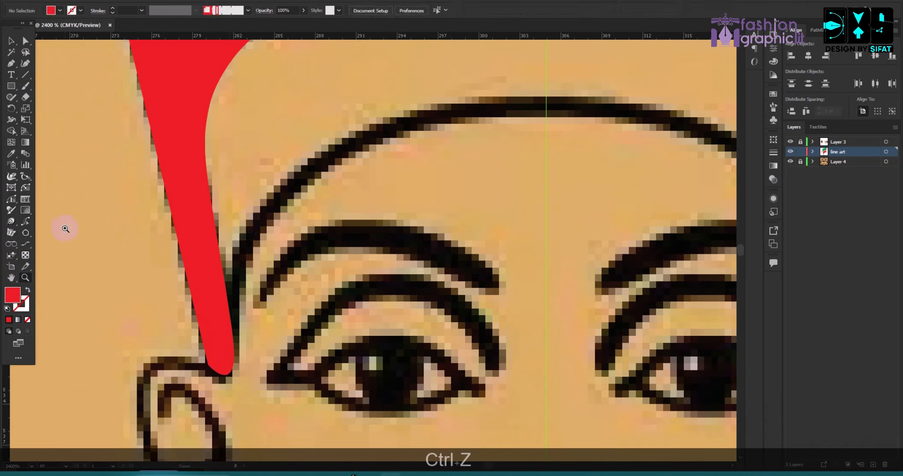
Trace the forehead arc with the Pen tool as a red stroke without fill, from just beyond the centre guide to beside the headdress's left tip
click(29, 290)
drag(567, 107, 511, 108)
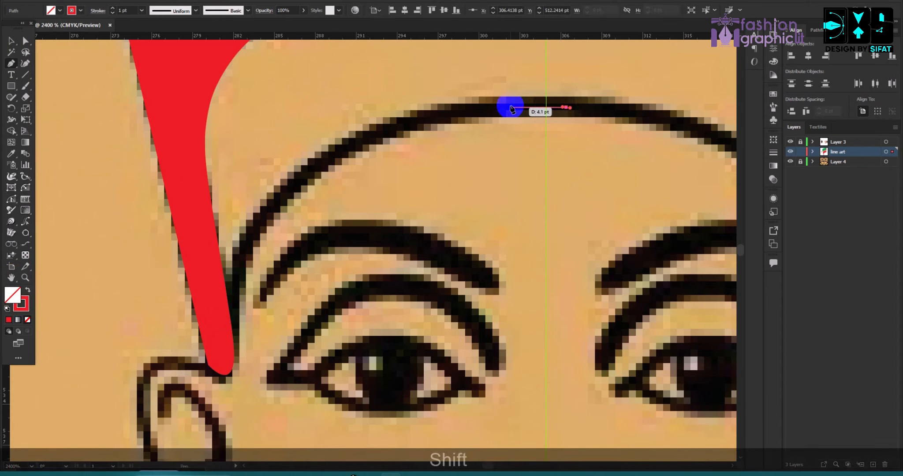
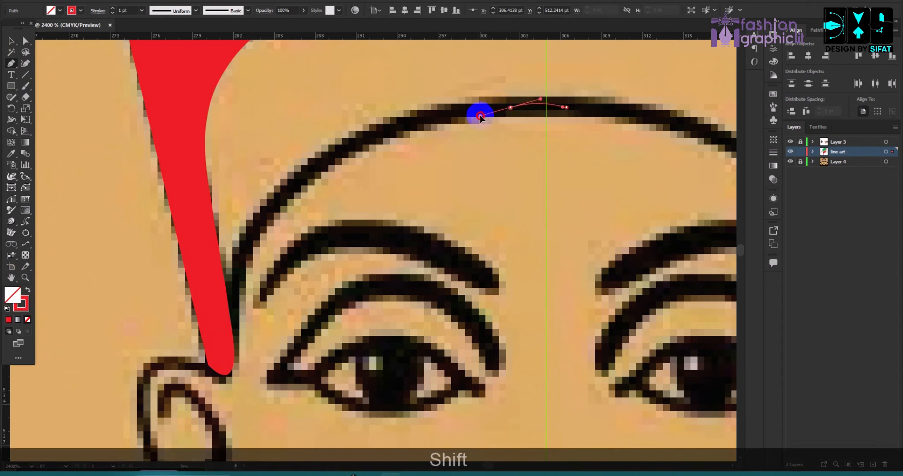
key(ctrl+z)
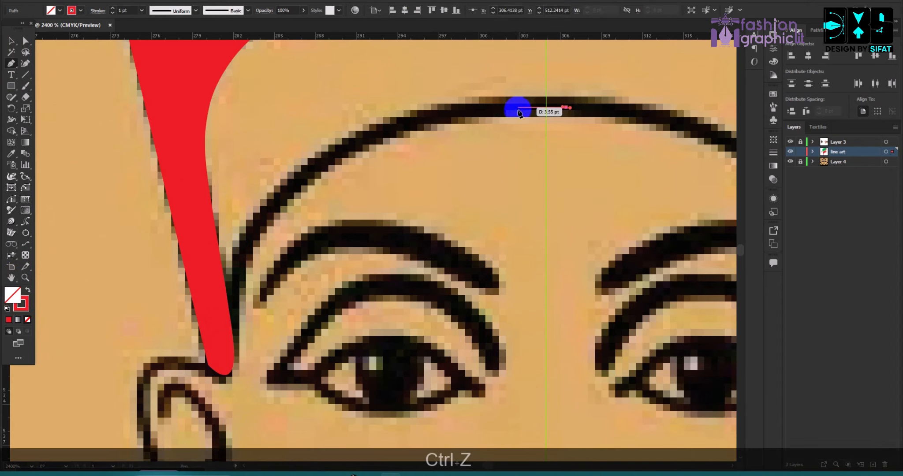
drag(517, 112, 518, 111)
mouse_move(243, 270)
mouse_down()
mouse_move(228, 294)
mouse_move(233, 402)
mouse_move(172, 428)
mouse_move(168, 446)
mouse_up()
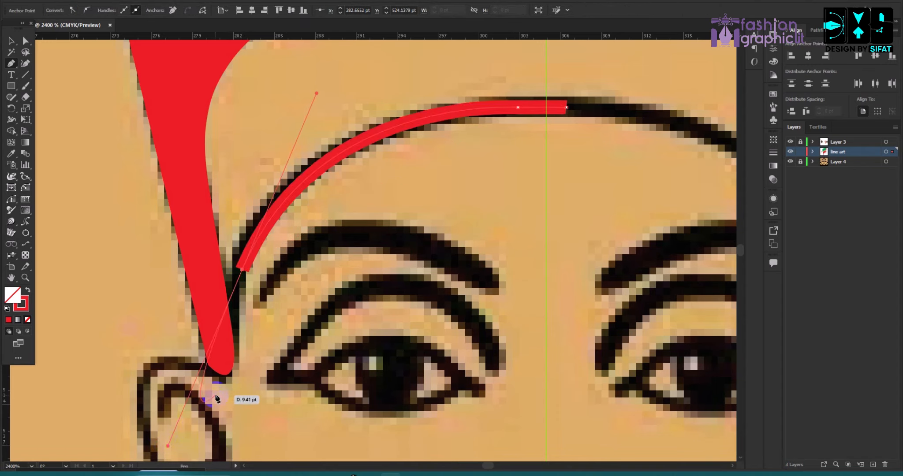
key(Escape)
click(11, 41)
click(504, 249)
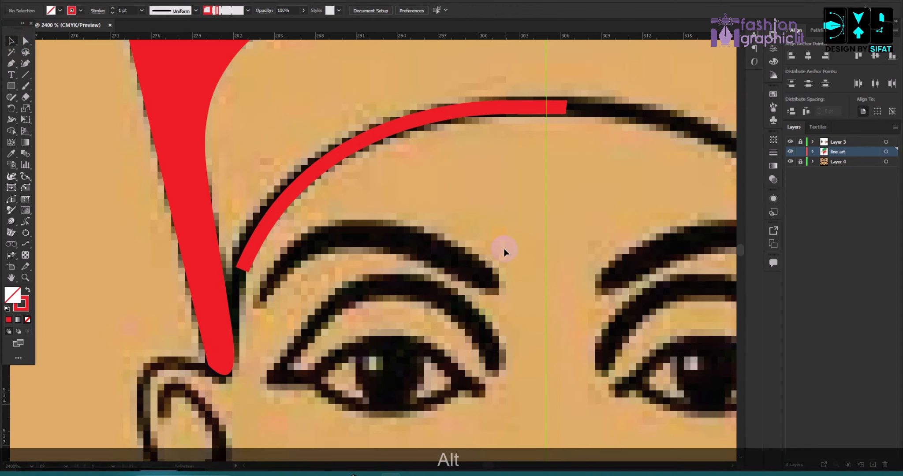
Trace the left eyebrow with the Pen tool as one curved red stroke from its inner end to its outer end
scroll(507, 282, down, 5)
scroll(488, 282, up, 5)
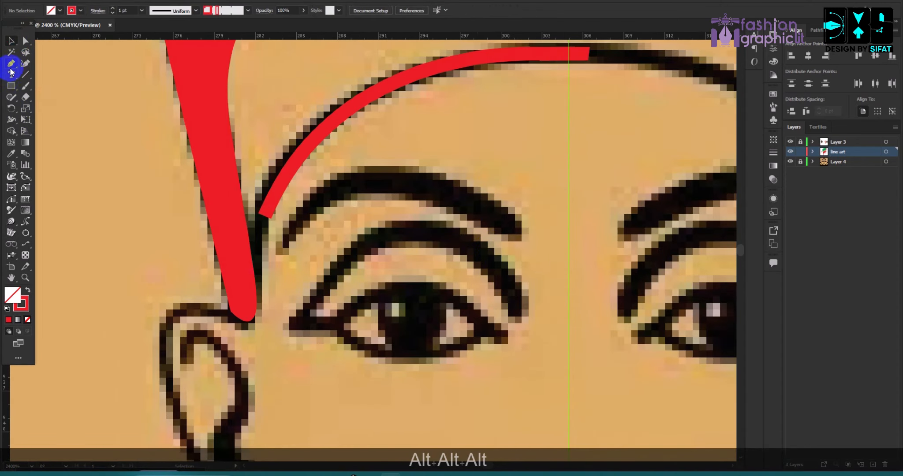
click(11, 73)
click(14, 63)
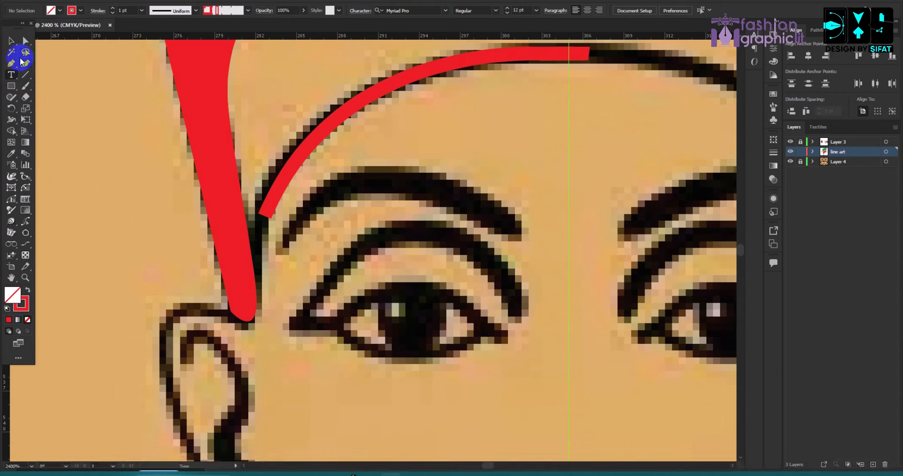
drag(520, 239, 209, 363)
click(323, 310)
key(Escape)
Trace the eyelid crease above the left eye from its inner end over the arch, ending in a small upward hook at the outer corner
scroll(321, 296, down, 2)
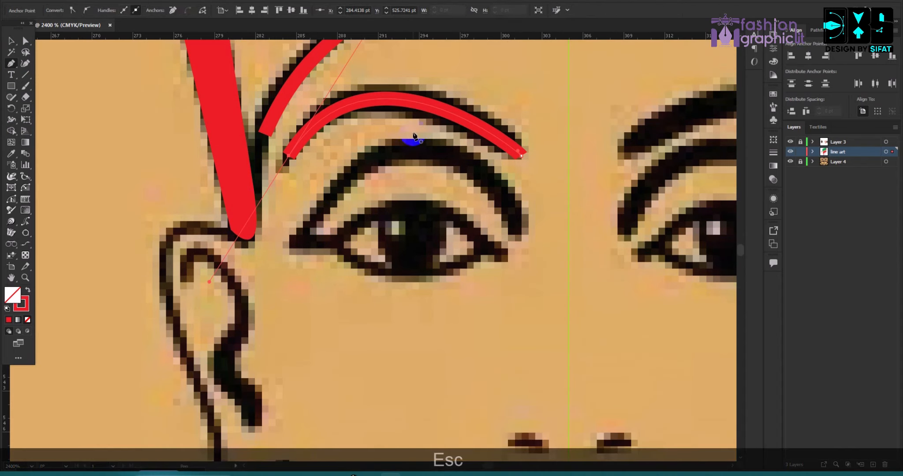
scroll(434, 115, down, 2)
scroll(436, 120, up, 2)
drag(521, 225, 293, 200)
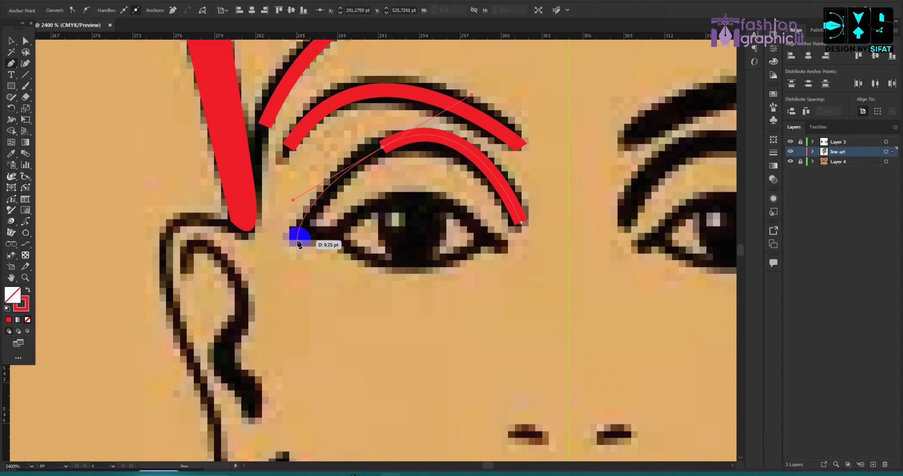
key(ctrl+z)
drag(418, 140, 341, 158)
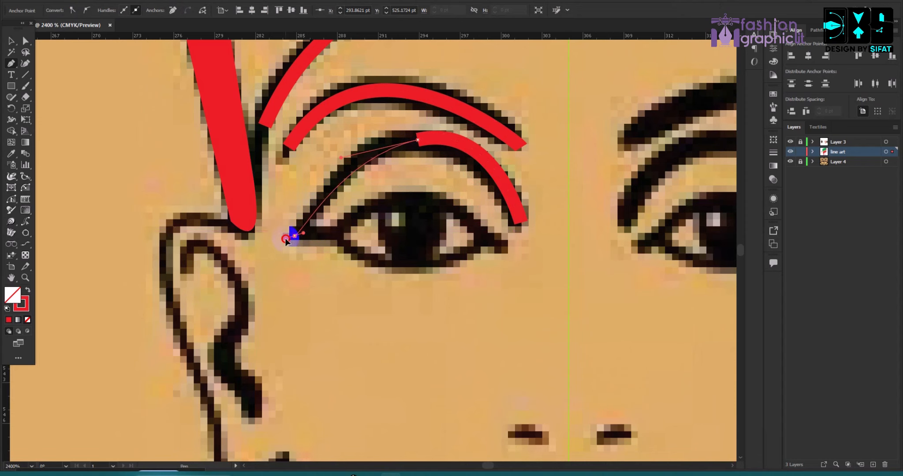
scroll(269, 231, up, 1)
drag(269, 231, 299, 215)
key(Escape)
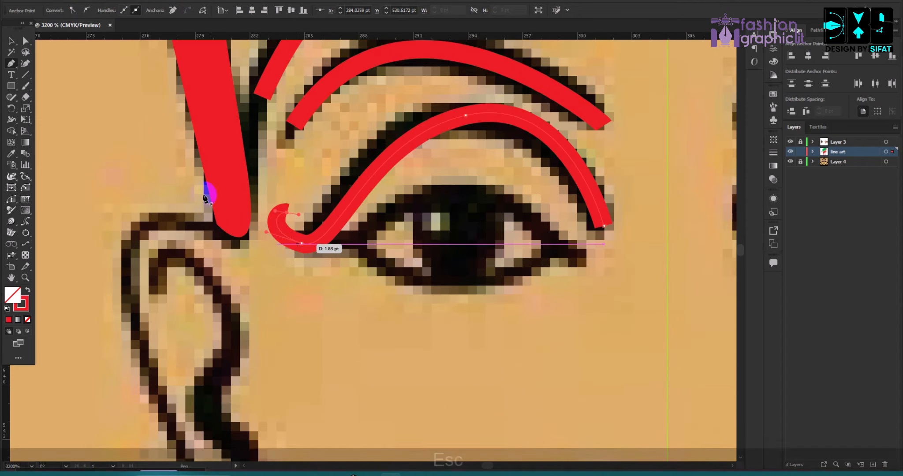
Draw the left eye's almond outline as a closed red path along the upper lid, inner corner and lower lid
scroll(288, 143, down, 2)
scroll(359, 162, down, 1)
click(355, 162)
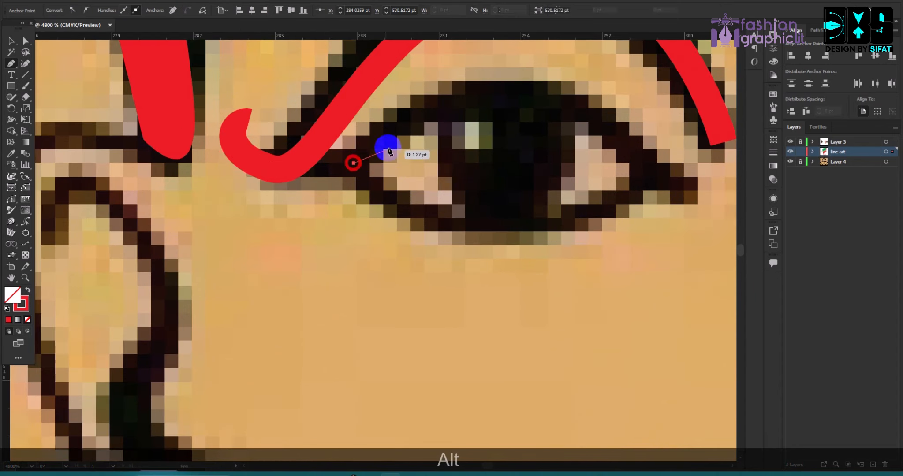
scroll(387, 147, up, 1)
drag(545, 92, 621, 134)
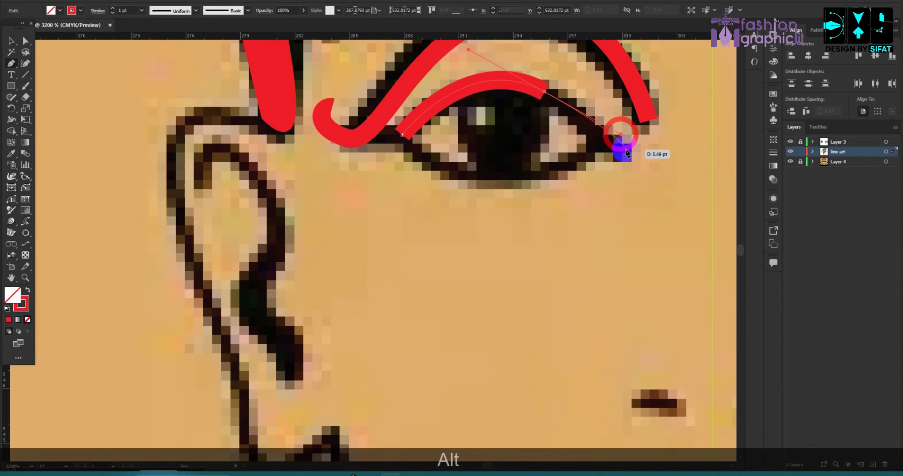
click(627, 148)
drag(454, 177, 423, 162)
click(402, 134)
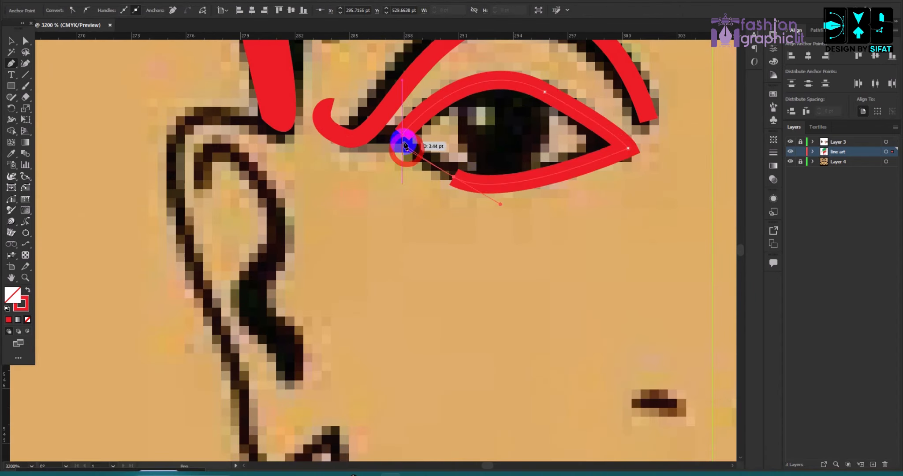
Draw a circle about 4.13 pt wide over the left eye's iris and give it a red fill without stroke
drag(15, 88, 94, 106)
scroll(467, 105, up, 1)
drag(494, 95, 626, 224)
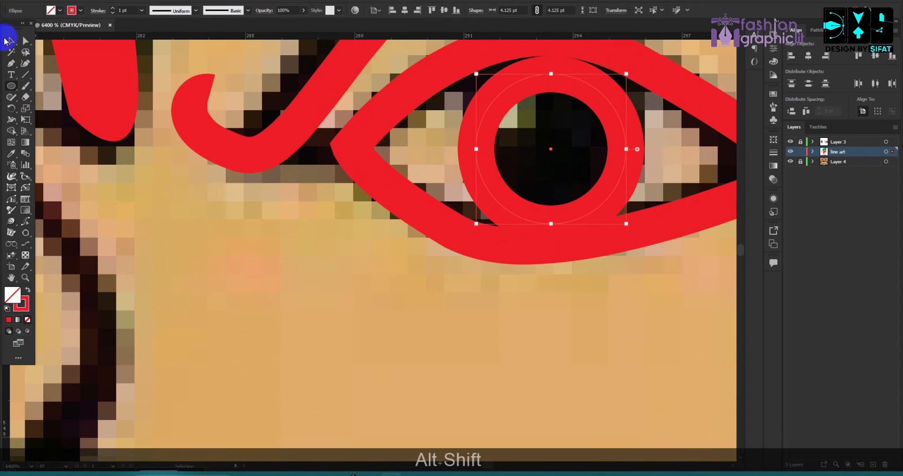
click(8, 41)
click(28, 289)
scroll(591, 133, up, 2)
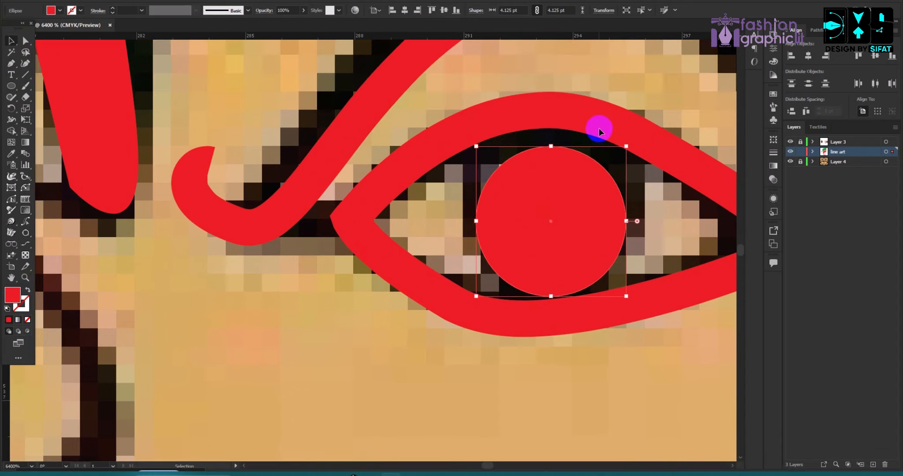
Enlarge the iris circle to about 4.95 pt and move it aside, down over the lower lid
drag(550, 186, 543, 169)
key(shift)
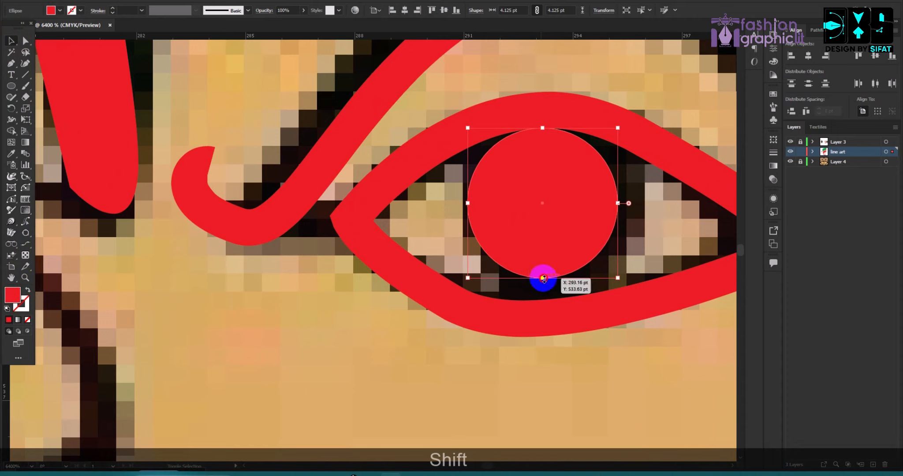
drag(543, 278, 546, 308)
drag(552, 226, 591, 297)
Duplicate the iris circle, shrink the copy to about 2.06 pt, and place it over the upper left of the iris as a highlight
drag(562, 256, 497, 182)
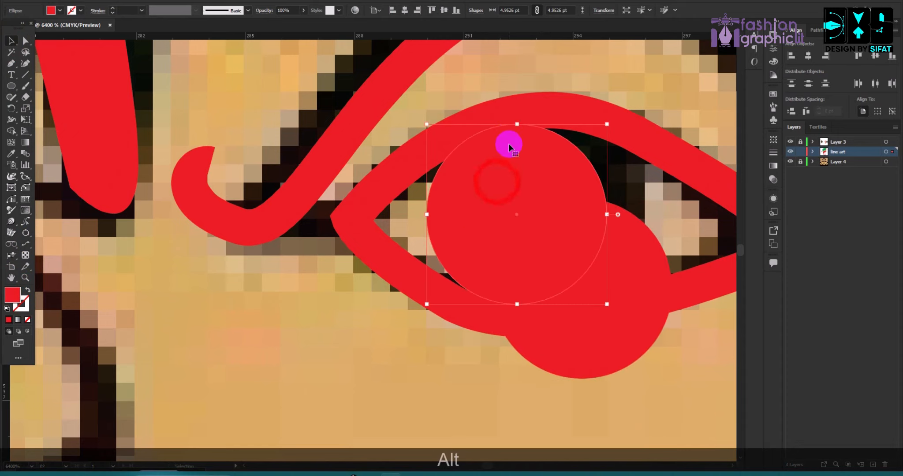
drag(517, 125, 527, 177)
drag(519, 202, 513, 176)
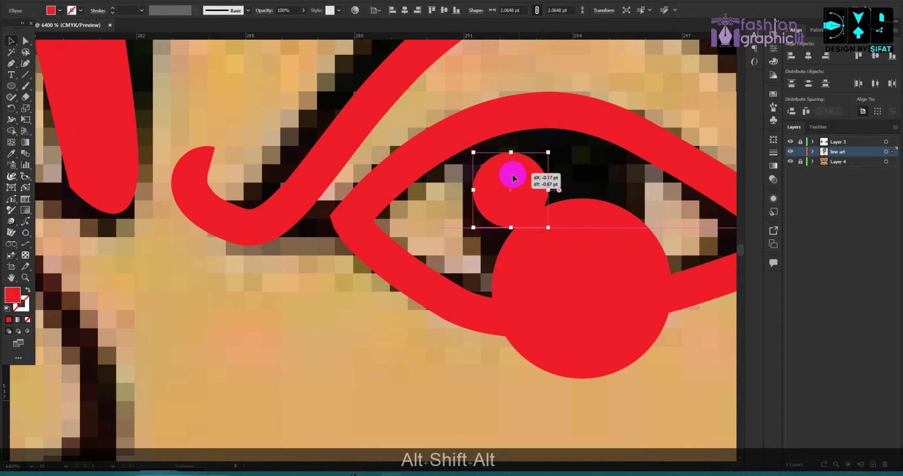
Bring the small highlight circle to the front and fill it white
drag(580, 260, 569, 244)
click(509, 162)
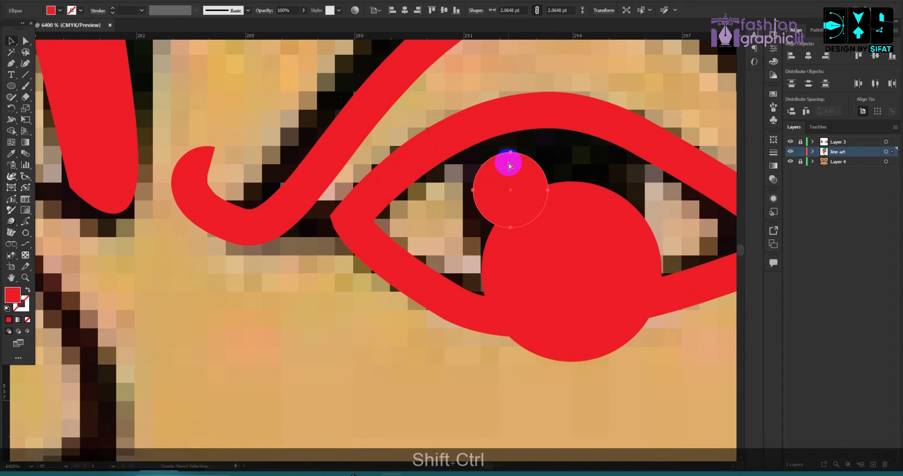
key(shift+ctrl+bracketright)
scroll(508, 161, up, 2)
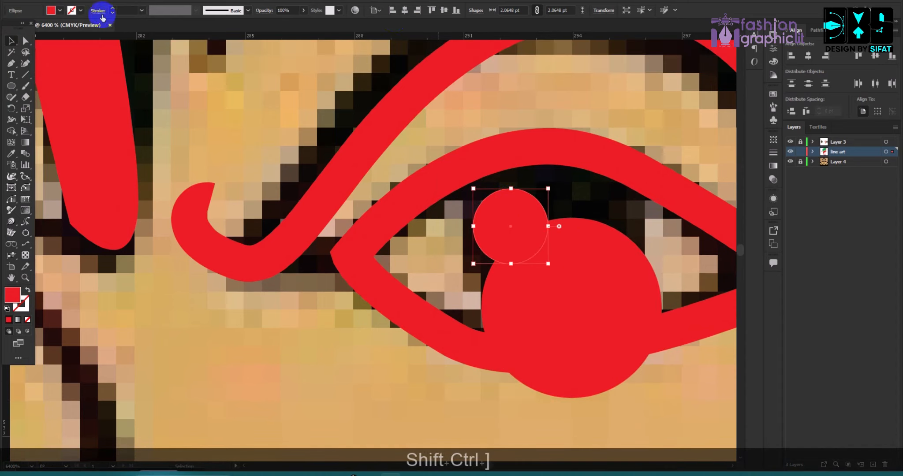
click(61, 7)
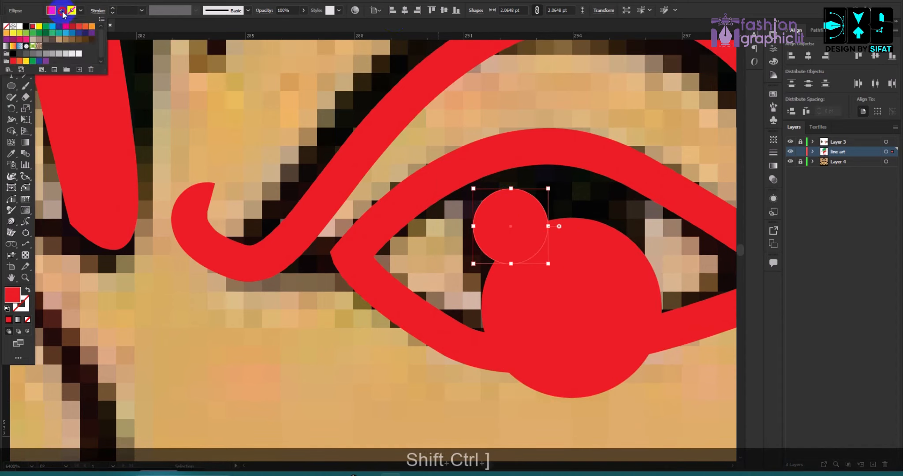
click(17, 27)
click(51, 95)
Move the red iris circle back into the eye outline behind the white highlight and deselect it
drag(563, 294, 535, 241)
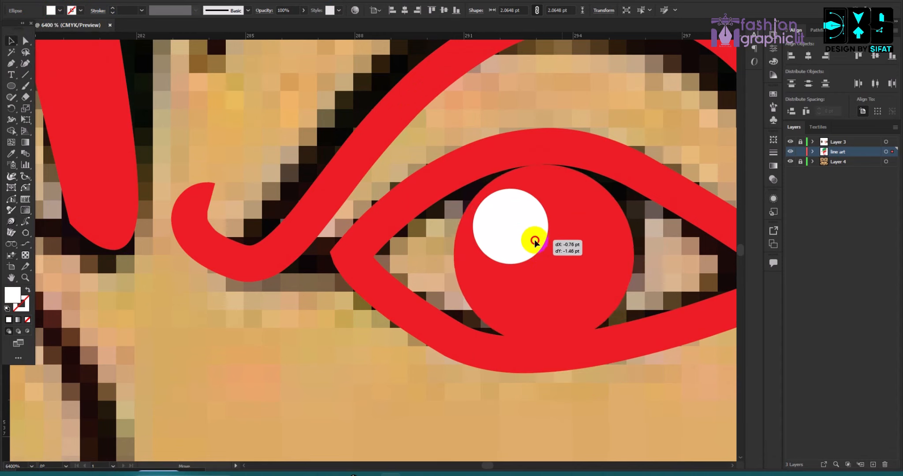
click(288, 390)
scroll(308, 352, down, 4)
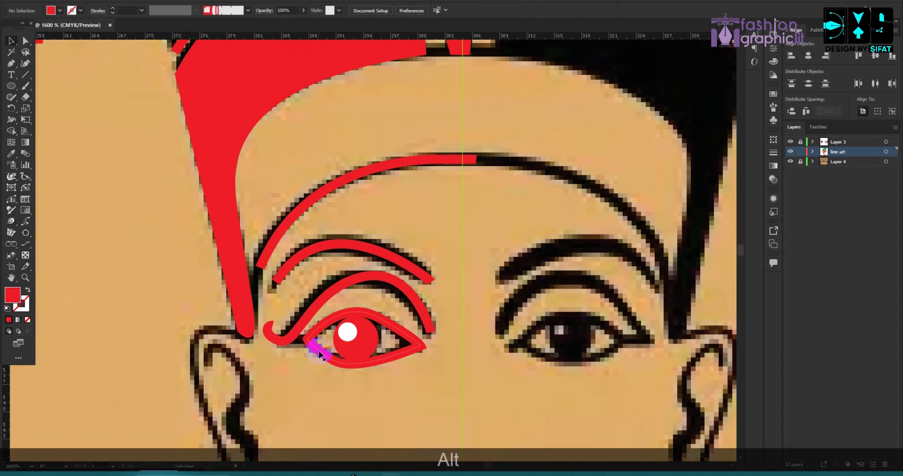
Start outlining the left ear with the Pen tool from beside the headdress's tip around its upper curve, as a red stroke without fill
scroll(400, 317, up, 2)
scroll(399, 317, down, 2)
scroll(427, 282, down, 3)
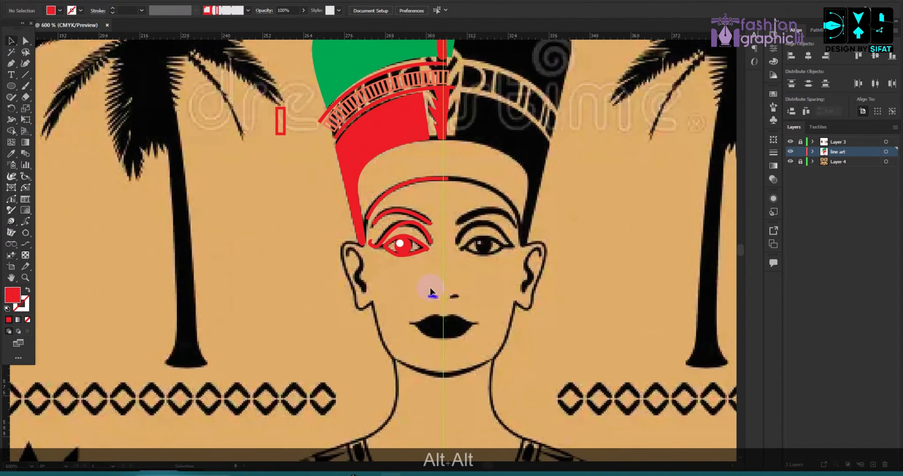
scroll(429, 287, up, 3)
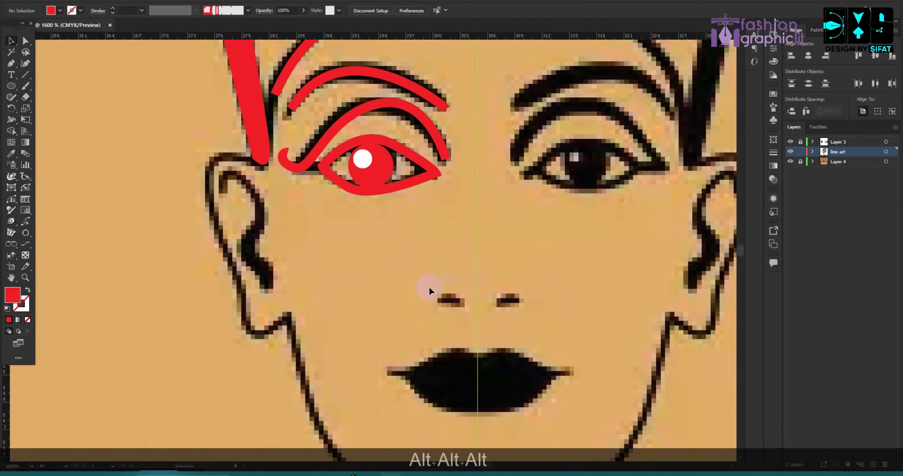
click(11, 64)
scroll(247, 158, up, 1)
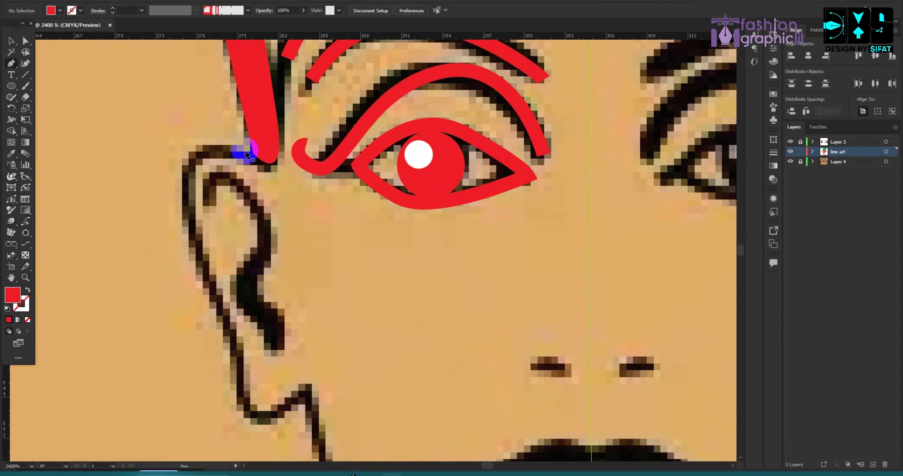
click(231, 151)
drag(178, 198, 186, 238)
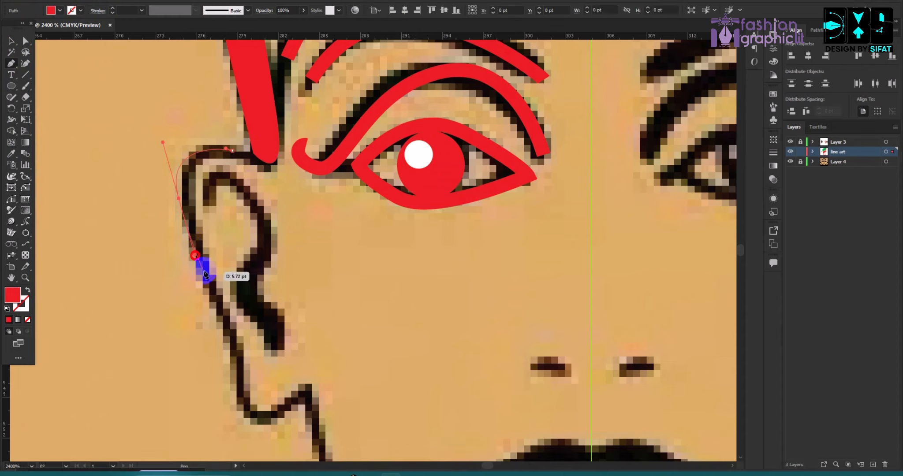
scroll(206, 274, down, 1)
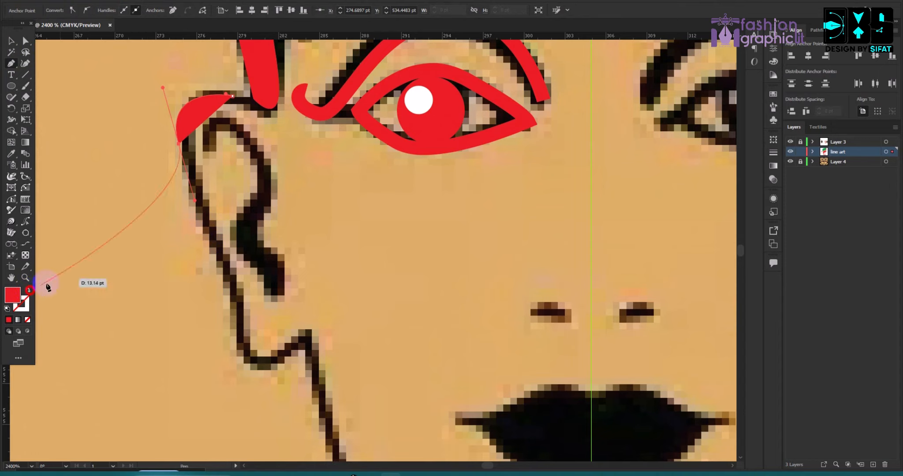
click(28, 290)
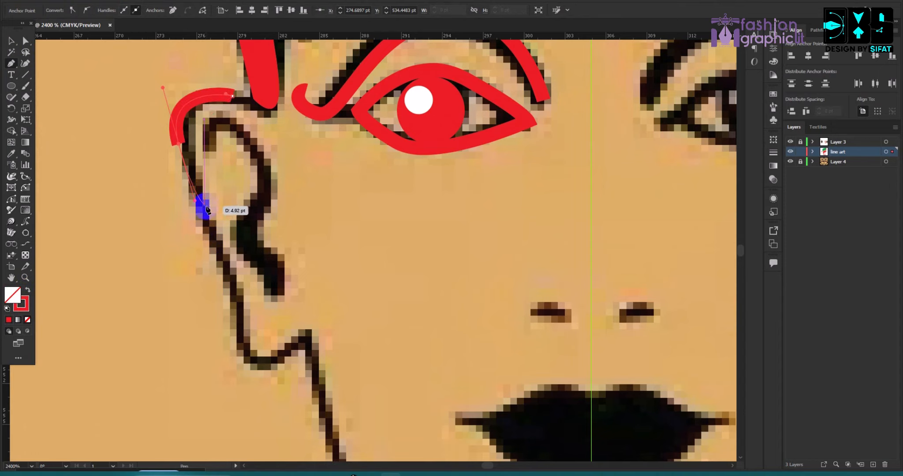
Continue the ear outline down its outer edge, around the lobe and up to the start of the jawline
drag(211, 267, 210, 267)
drag(242, 321, 312, 338)
click(317, 373)
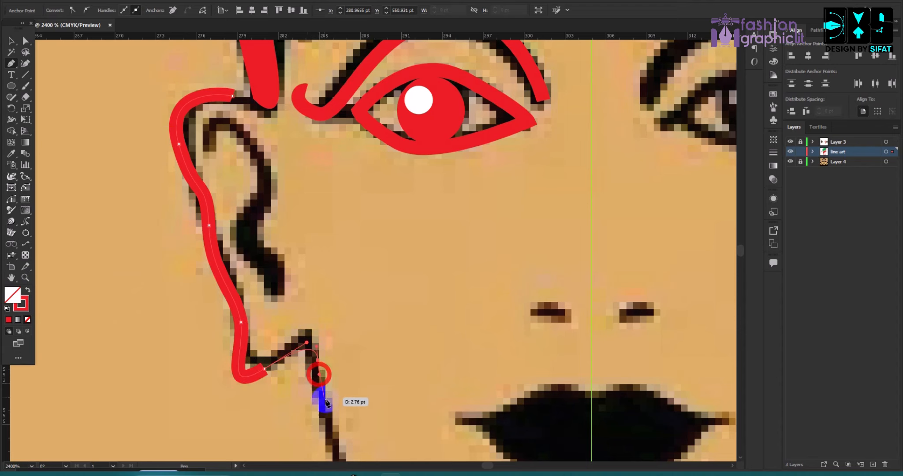
Extend the path down the left jawline and along the chin to just past the centre guide
scroll(386, 363, down, 4)
alt+scroll(397, 366, down, 2)
scroll(410, 368, up, 3)
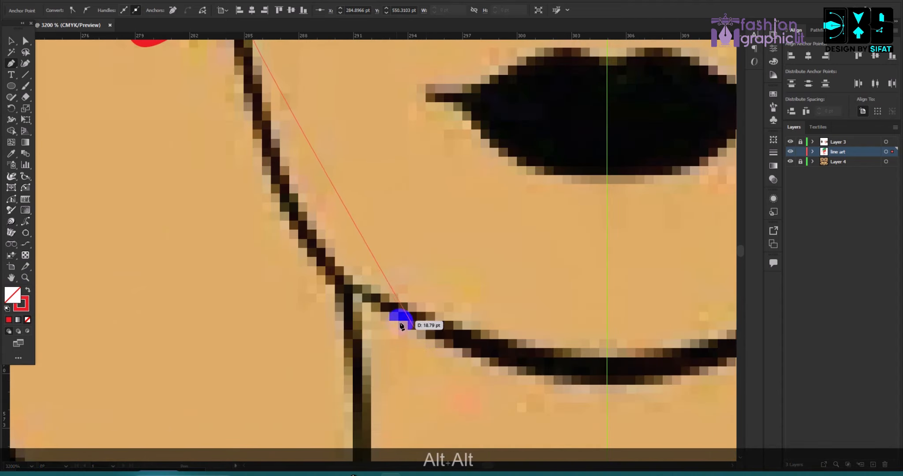
scroll(341, 275, down, 2)
drag(360, 281, 366, 289)
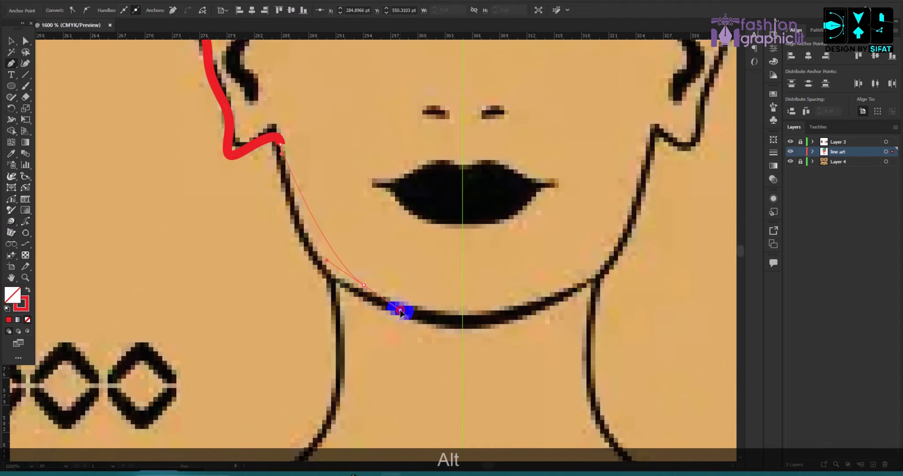
drag(412, 324, 413, 324)
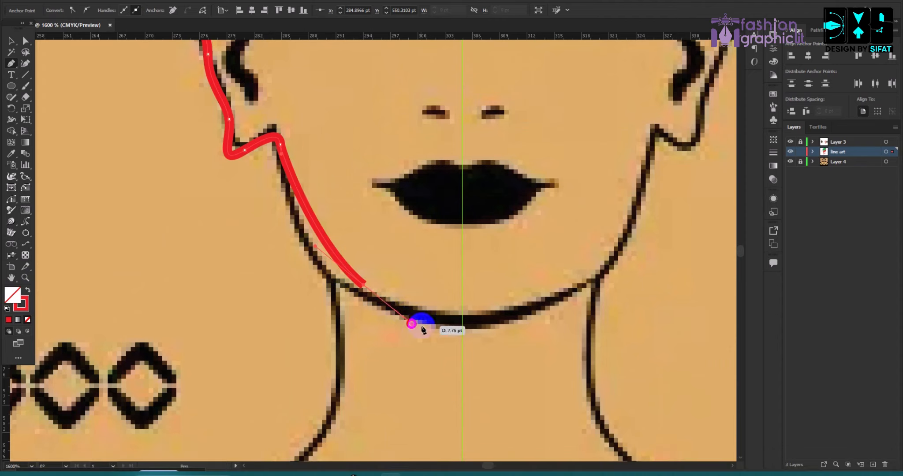
click(482, 324)
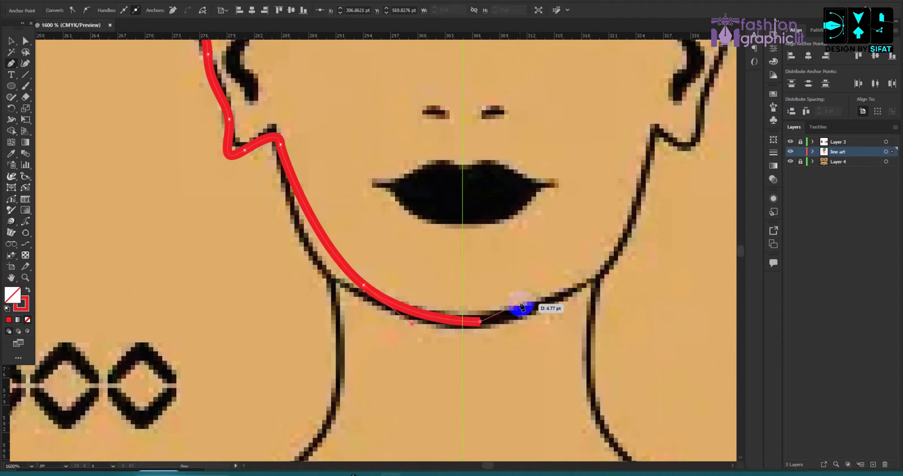
Undo the last chin anchor, place it again just past the centre guide and end the path
key(ctrl+z)
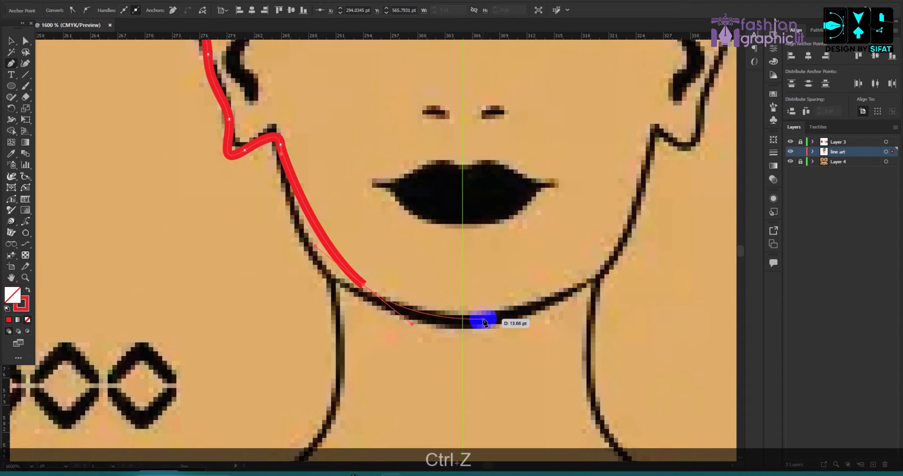
click(482, 317)
scroll(353, 307, down, 3)
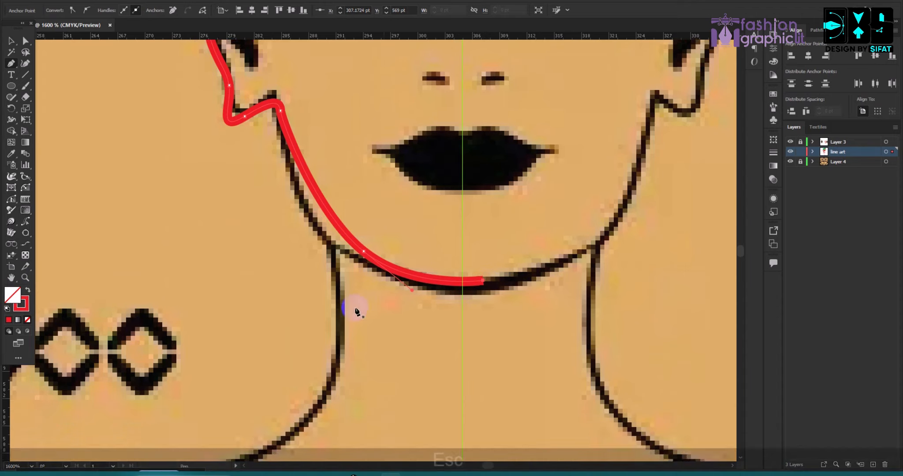
key(Escape)
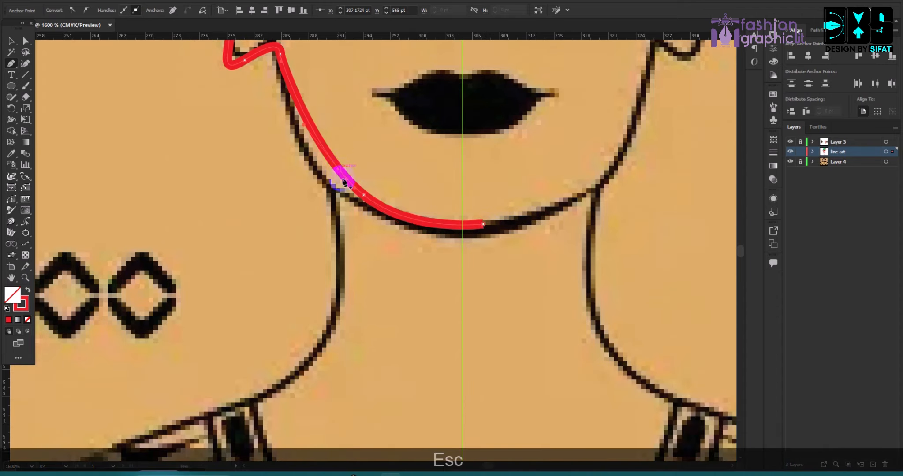
key(ctrl+shift+z)
key(ctrl+z)
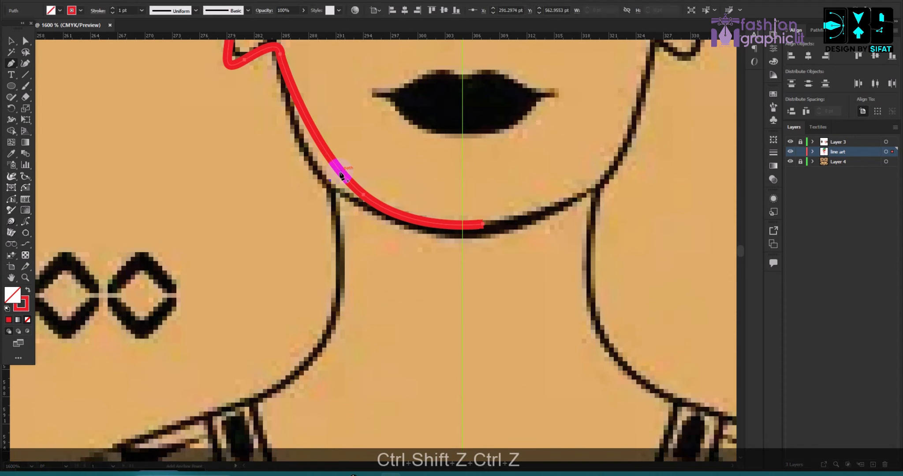
Start a neck path on the left jawline and curve it down the side of the neck to the shoulder
shift+click(341, 173)
scroll(342, 287, down, 2)
scroll(339, 278, down, 3)
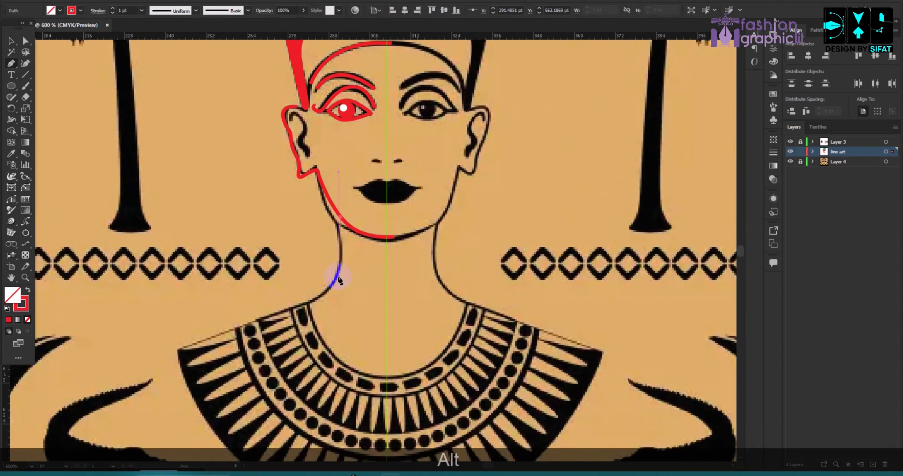
scroll(339, 278, up, 3)
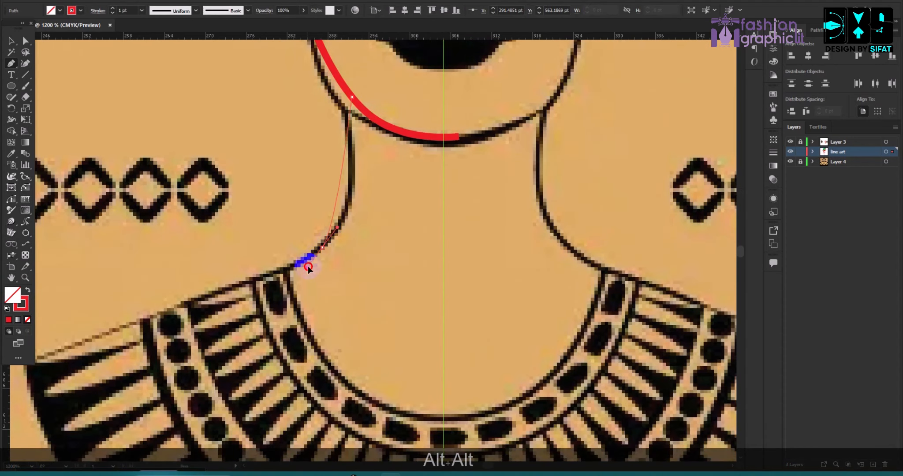
drag(283, 283, 277, 284)
Extend the neck path along the shoulder line to the collar's outer left tip and end it
scroll(226, 291, down, 2)
scroll(226, 291, down, 4)
scroll(245, 255, up, 3)
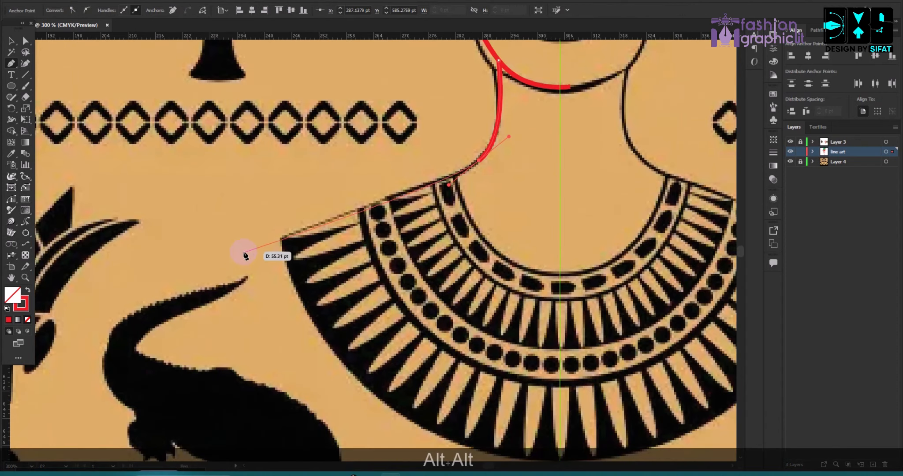
click(277, 239)
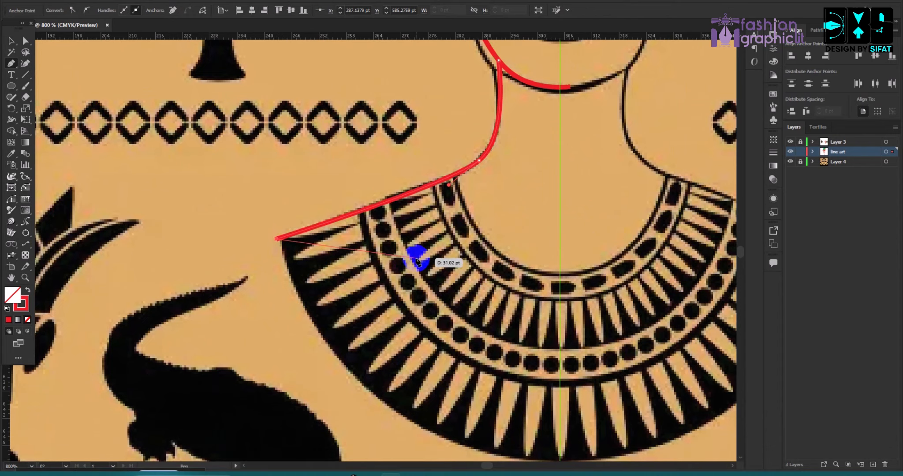
key(Escape)
Trace the inner line of the left ear from its upper fold down to the bend at mid-ear
scroll(324, 235, down, 3)
scroll(343, 201, down, 4)
scroll(393, 200, up, 3)
scroll(397, 200, up, 3)
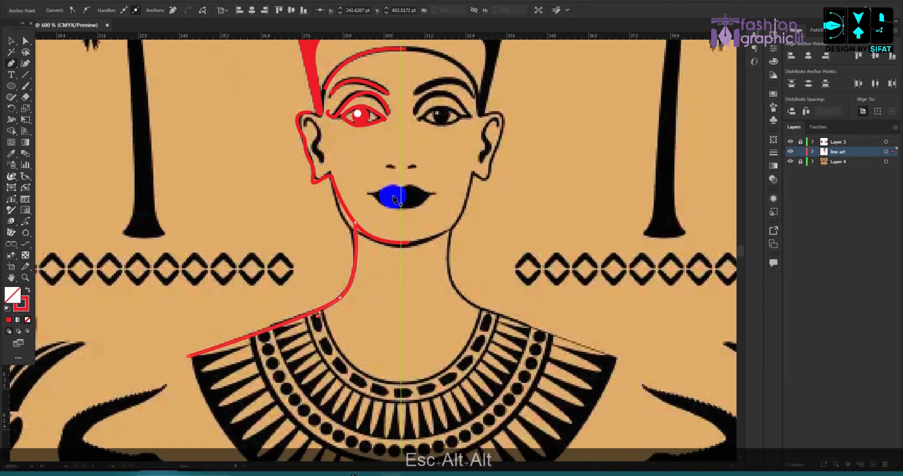
scroll(269, 174, up, 2)
scroll(342, 211, down, 2)
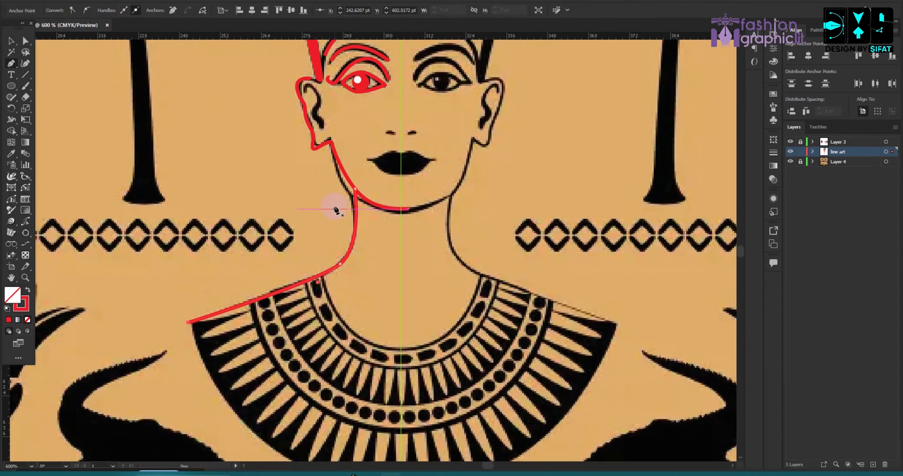
scroll(360, 185, up, 4)
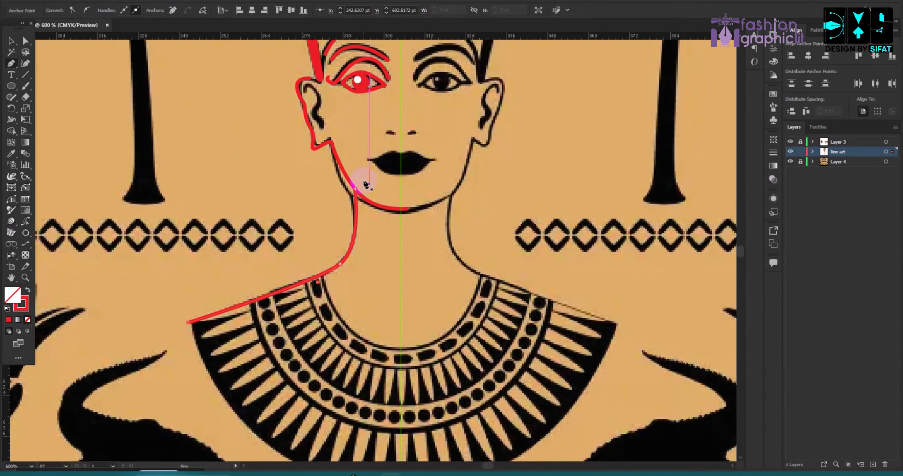
scroll(322, 145, up, 6)
click(278, 170)
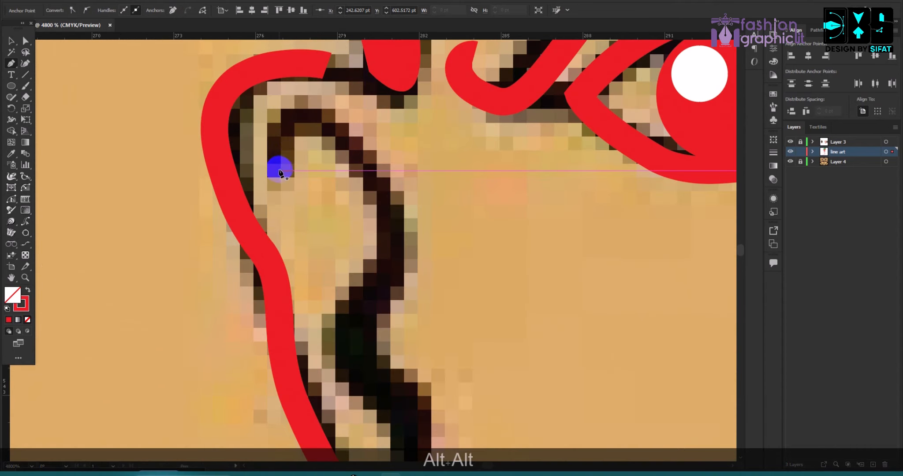
drag(325, 112, 343, 124)
drag(385, 232, 354, 292)
drag(360, 329, 390, 360)
Continue the inner ear line into a rounded hook above the lobe and end the path
scroll(431, 371, down, 8)
drag(479, 176, 490, 207)
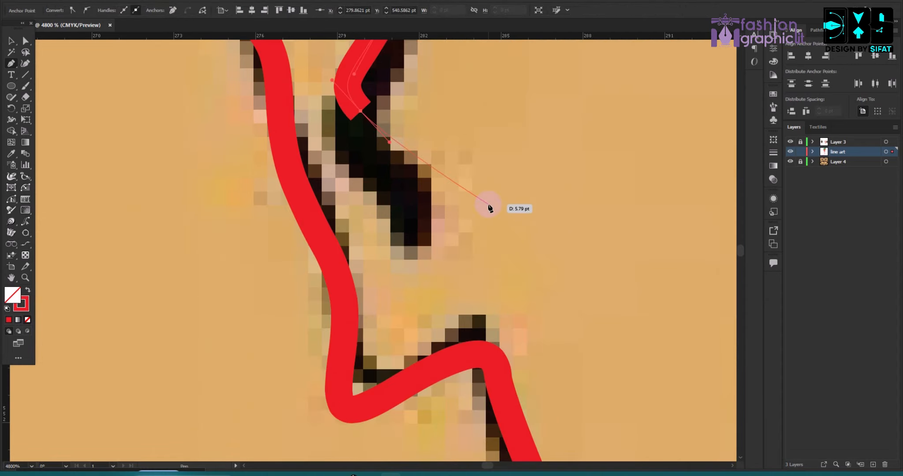
drag(399, 251, 397, 211)
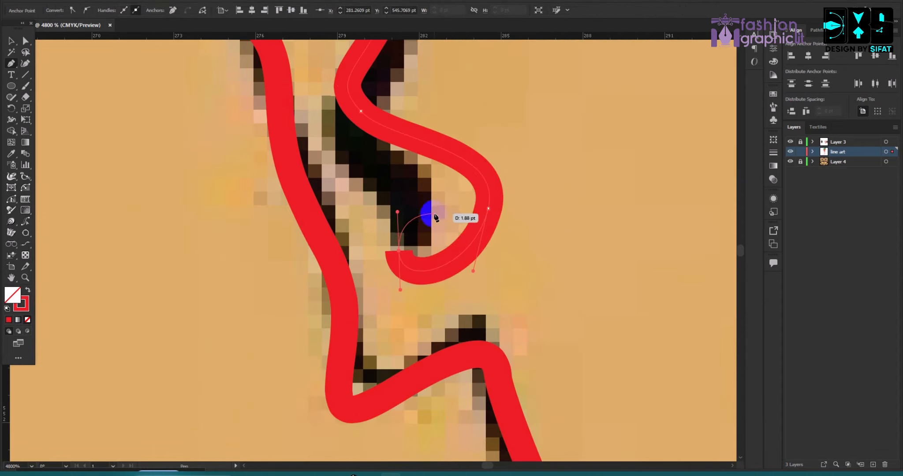
click(434, 213)
key(Escape)
Draw a short arched stroke over the left nostril and end the path
scroll(273, 260, down, 3)
scroll(269, 260, down, 5)
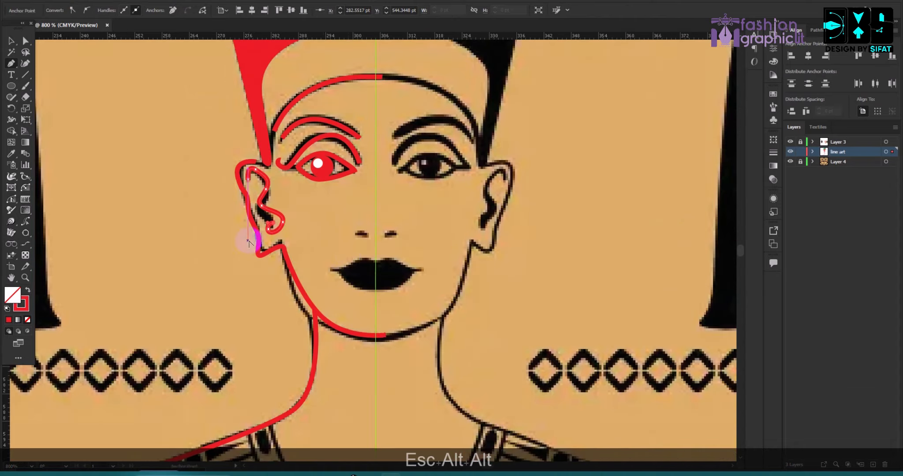
scroll(246, 237, up, 5)
drag(356, 198, 282, 180)
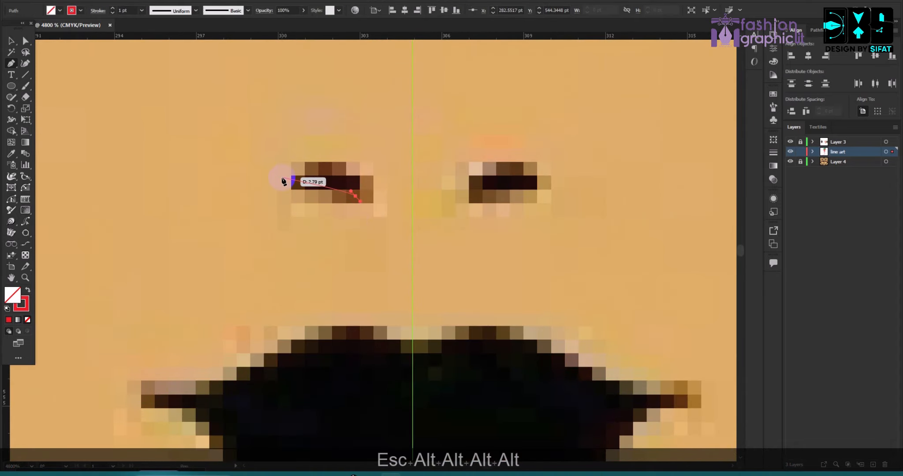
drag(249, 205, 241, 212)
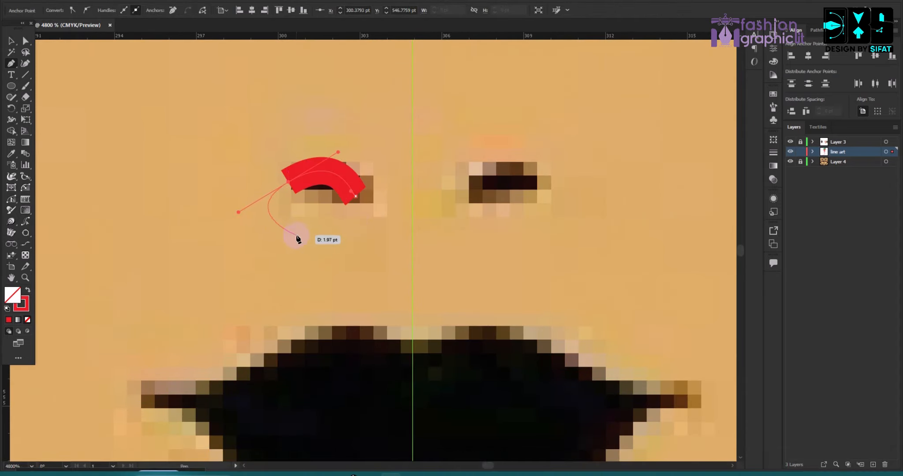
key(Escape)
Trace the left half of the upper lip from just past the centre guide to the corner of the mouth
scroll(312, 234, down, 4)
scroll(421, 167, down, 5)
scroll(421, 163, up, 5)
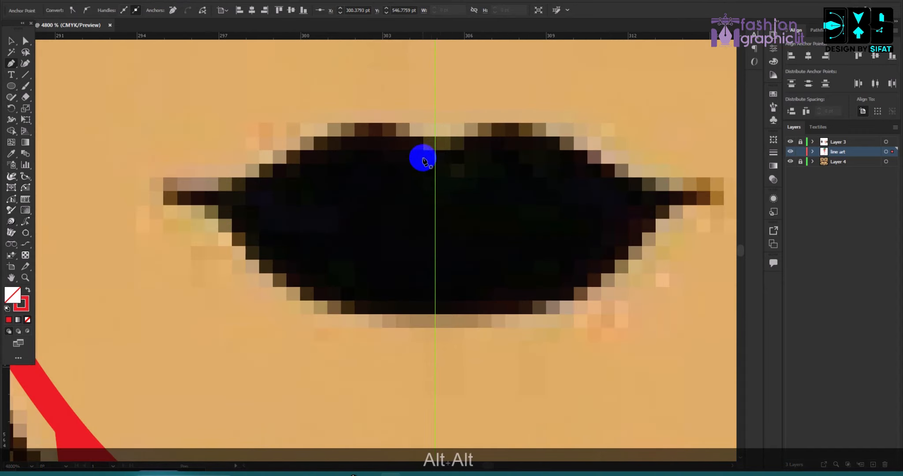
drag(390, 130, 349, 119)
drag(282, 170, 139, 190)
click(138, 189)
Trace the lower lip back to just past the centre guide and close the half-lip path with a straight edge
drag(252, 237, 282, 274)
mouse_move(445, 311)
mouse_down()
mouse_move(480, 300)
mouse_move(494, 310)
mouse_up()
drag(497, 310, 501, 321)
drag(398, 317, 398, 317)
key(Escape)
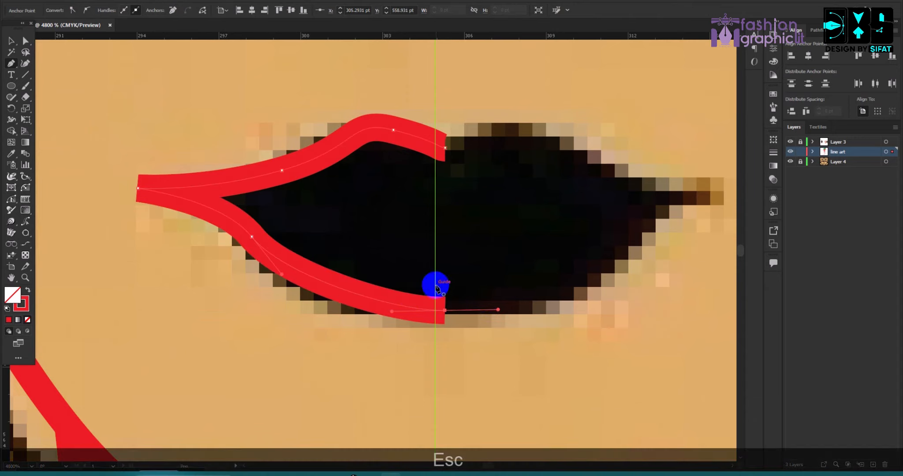
click(446, 311)
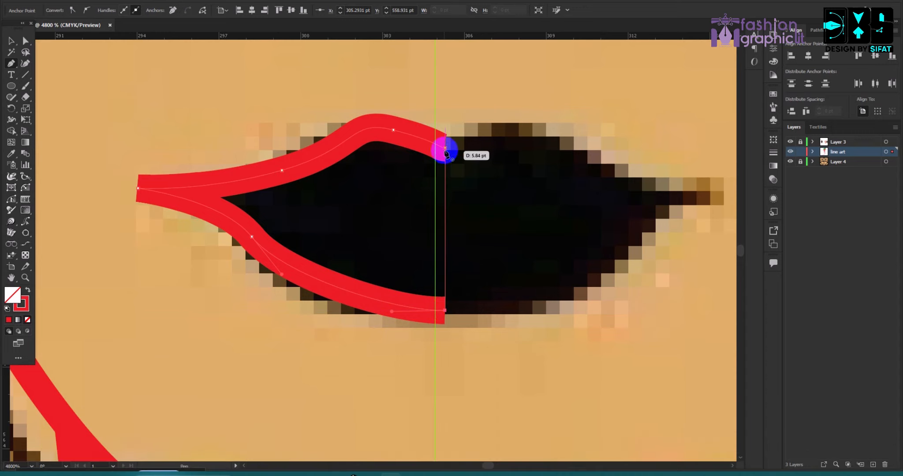
click(445, 148)
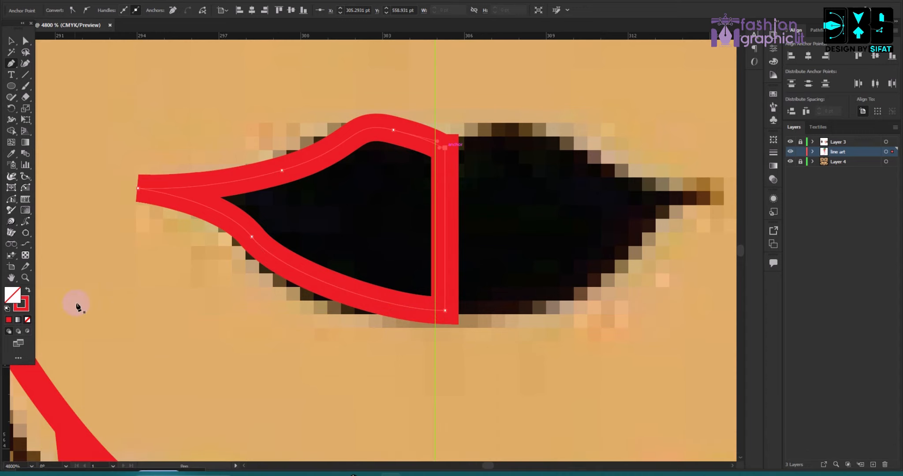
Swap the half-lip shape's stroke and fill so it is solid red, and deselect it
click(27, 290)
scroll(298, 231, down, 3)
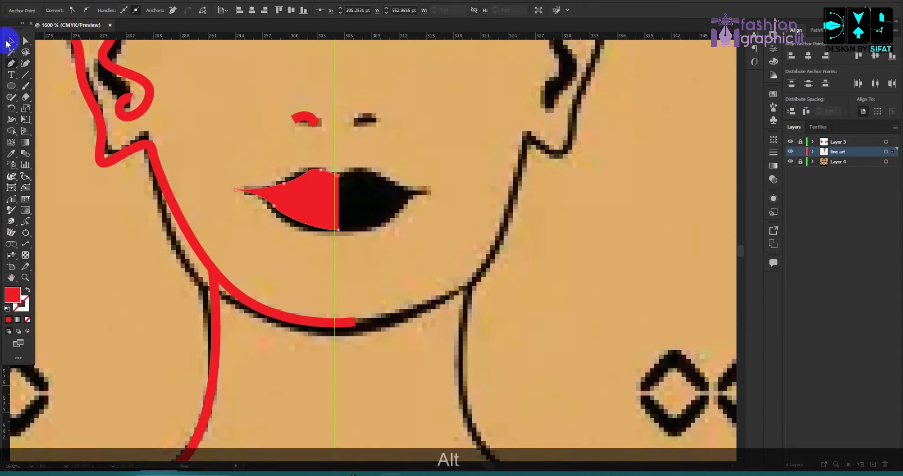
click(7, 41)
click(214, 91)
Offset the path of the red wavy ornament at the headdress's centre by 1 pt with round joins
scroll(389, 203, down, 6)
scroll(366, 139, up, 2)
scroll(358, 142, up, 2)
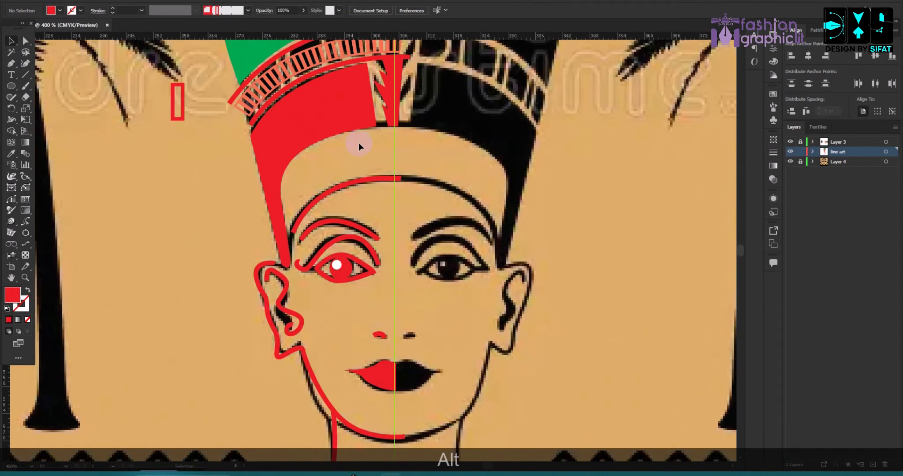
scroll(358, 143, up, 4)
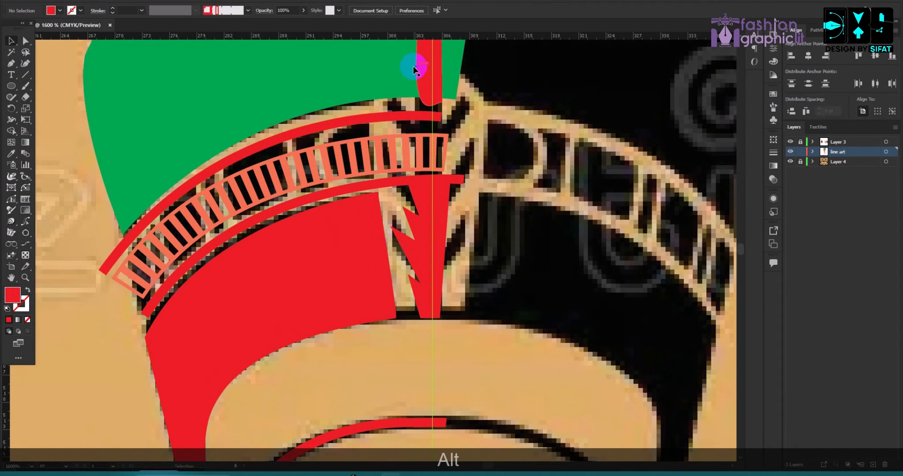
scroll(414, 68, up, 5)
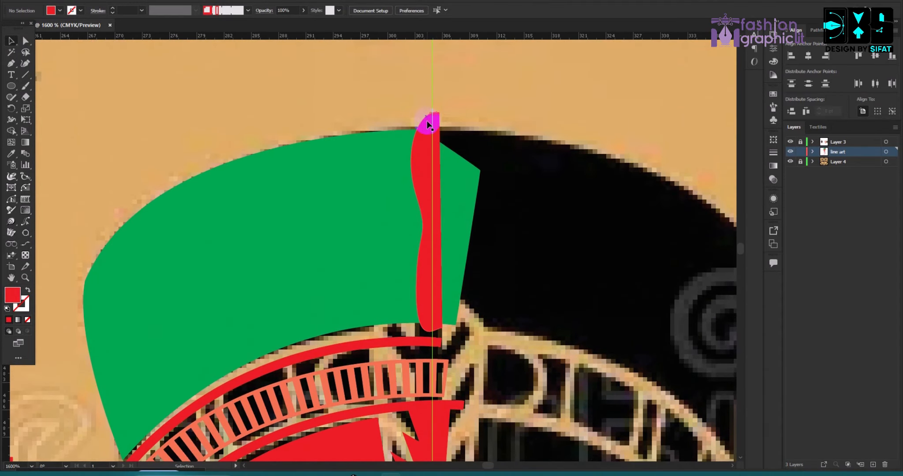
click(427, 125)
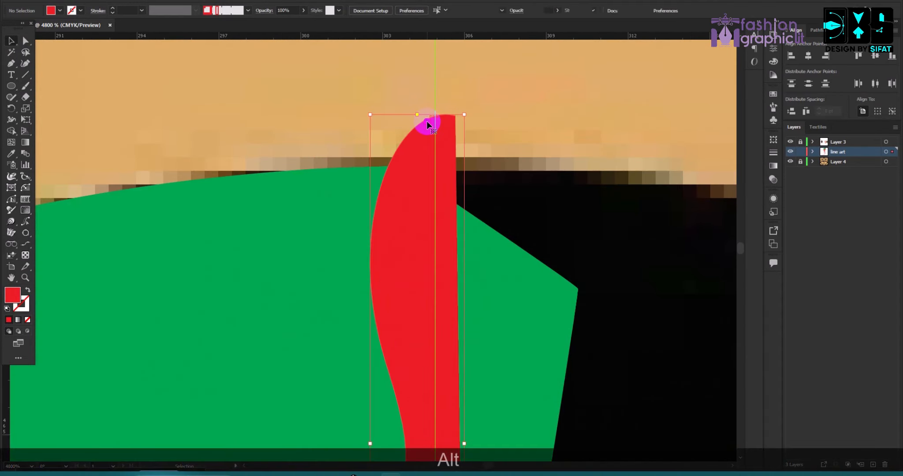
click(88, 1)
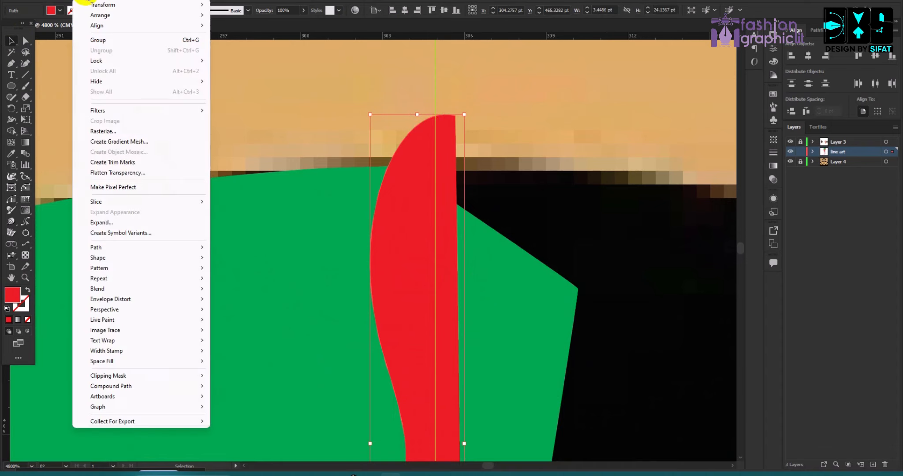
mouse_move(88, 247)
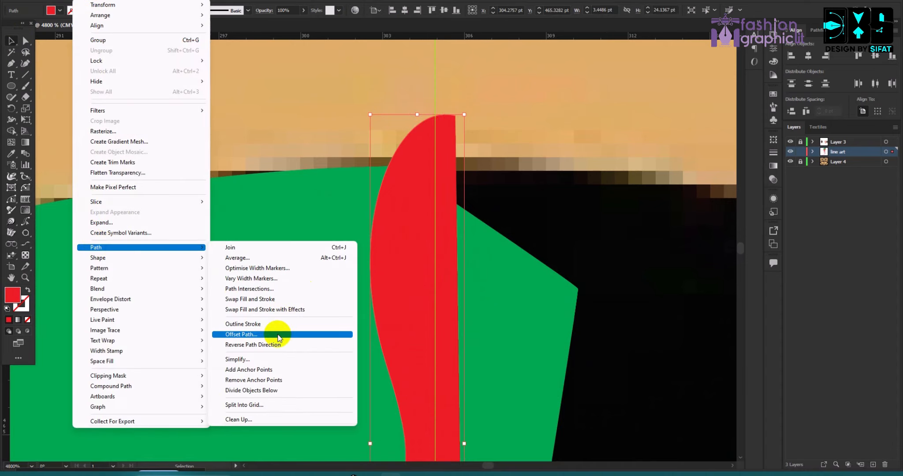
click(328, 334)
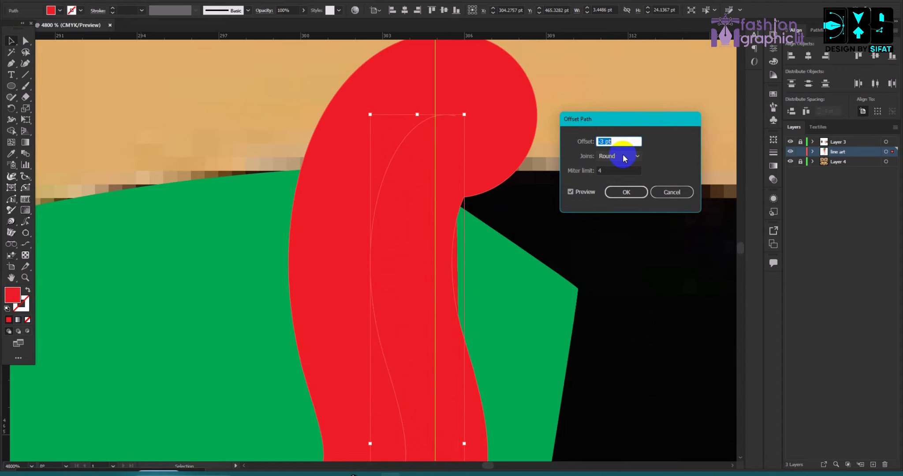
key(Up)
key(Up)
key(Up)
key(Up)
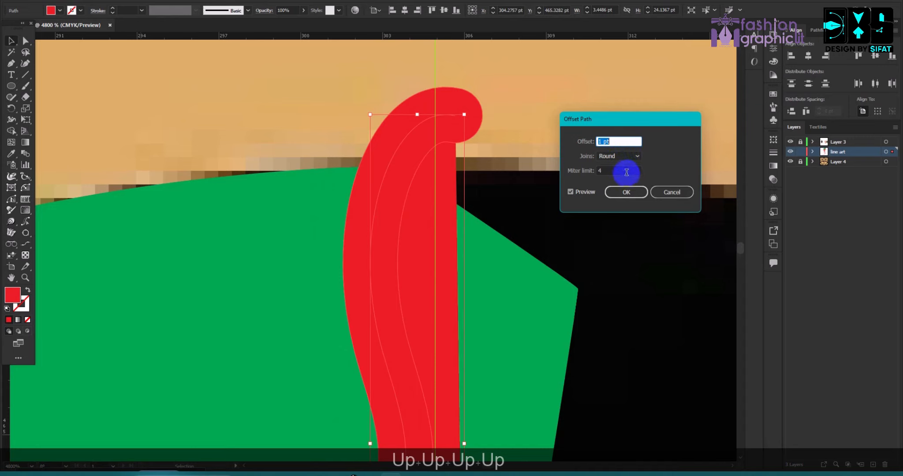
click(627, 193)
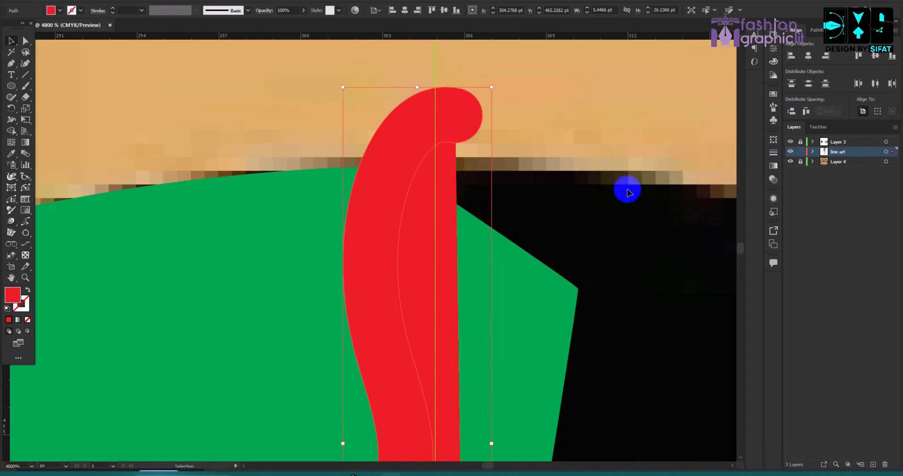
drag(403, 134, 372, 108)
key(ctrl+z)
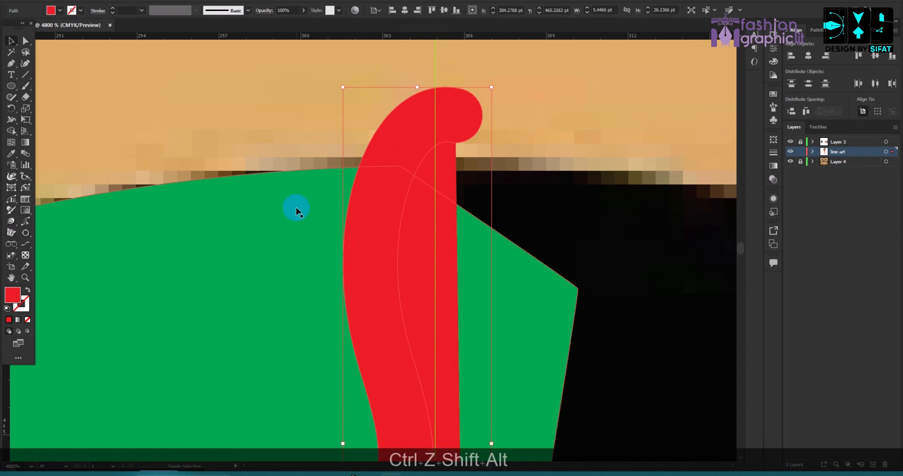
Select the green headdress shape with the ornament's offset outline and use Shape Builder to cut away their overlap beside the ornament
scroll(295, 207, down, 3)
shift+click(284, 199)
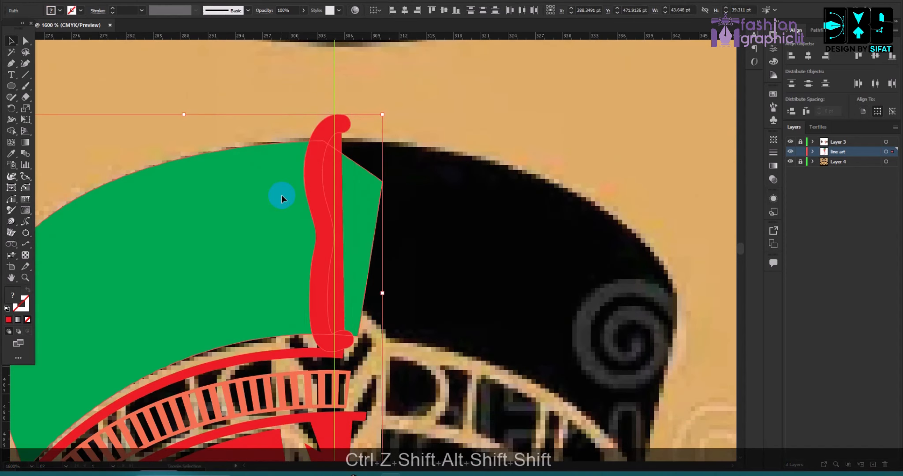
key(shift+comma)
key(shift+m)
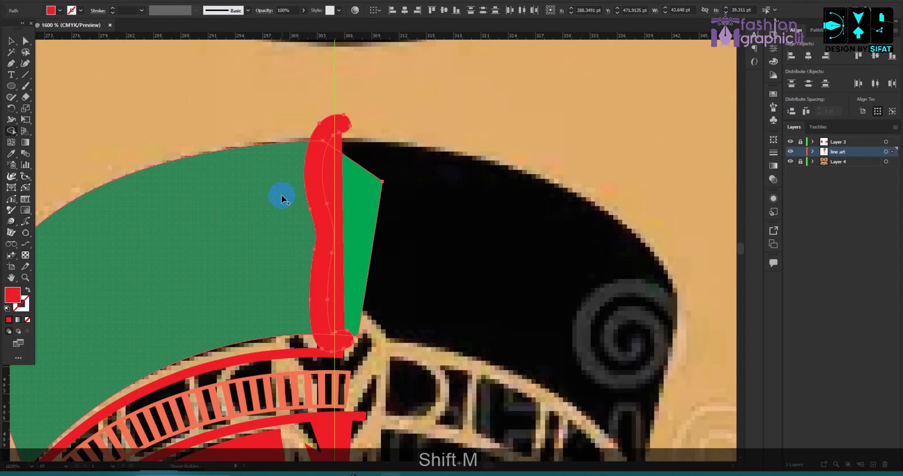
scroll(281, 193, up, 2)
alt+click(340, 151)
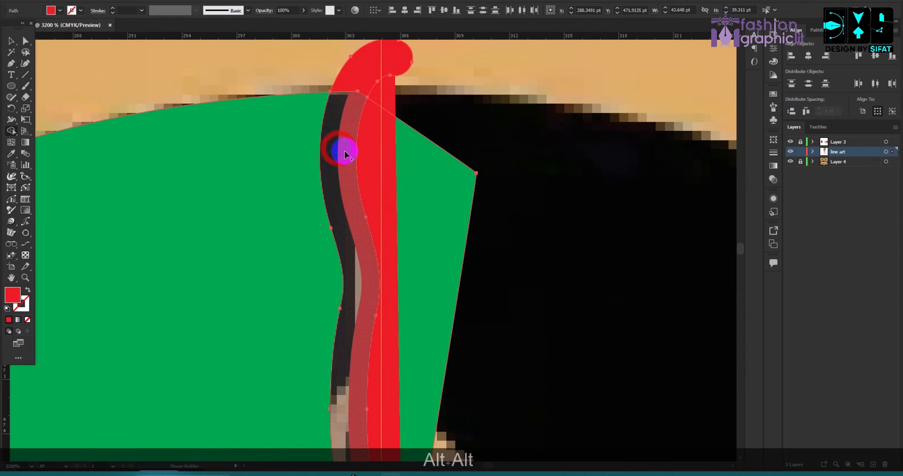
Remove the leftover offset pieces and the green area past the wavy ornament with Shape Builder, and deselect the shapes
alt+click(355, 69)
alt+click(405, 172)
scroll(392, 159, down, 3)
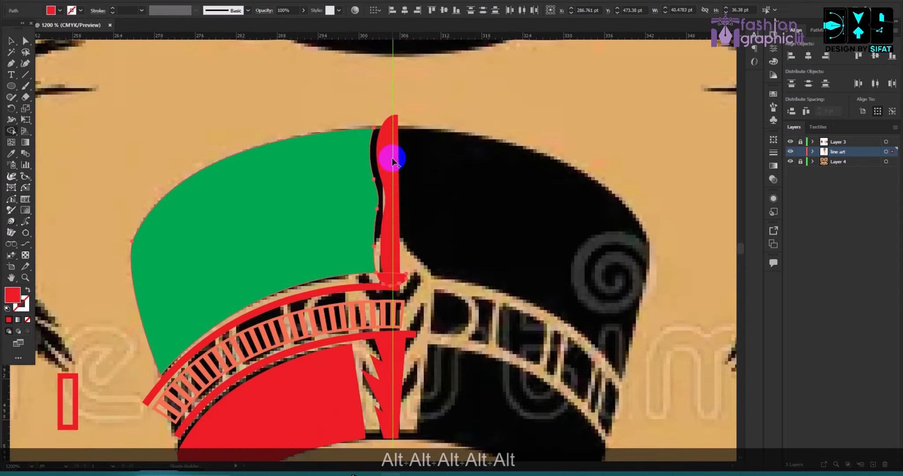
scroll(393, 189, down, 2)
scroll(393, 204, up, 3)
alt+click(382, 230)
scroll(430, 220, down, 3)
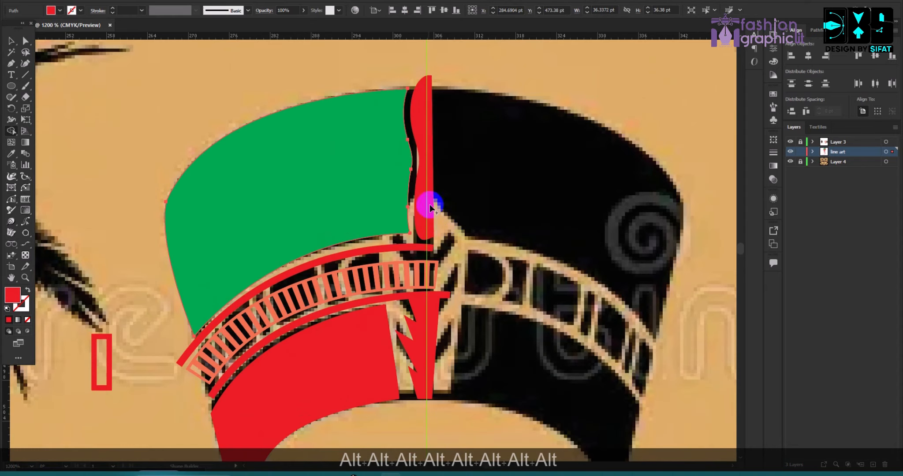
scroll(430, 206, up, 3)
scroll(419, 240, down, 5)
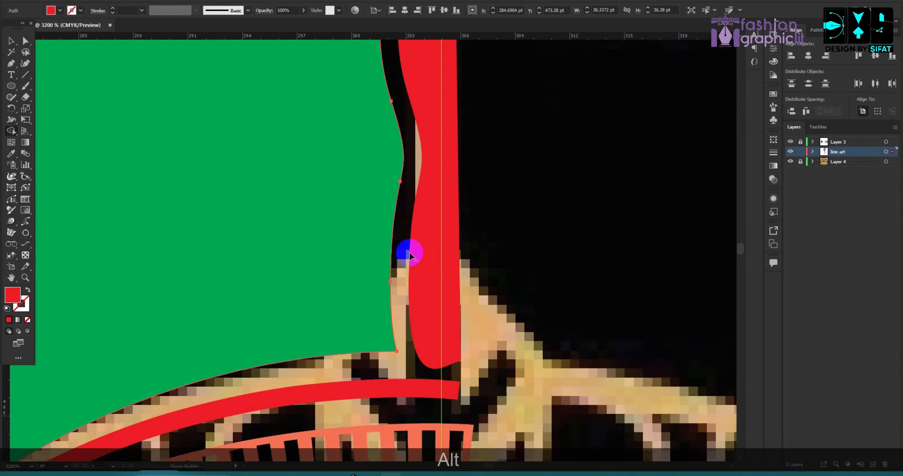
click(90, 99)
scroll(403, 217, up, 3)
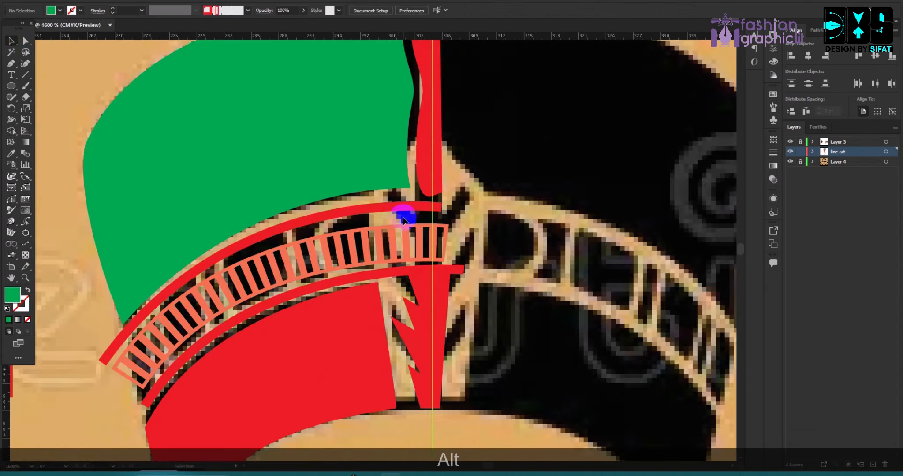
Give the upper border line of the striped headdress band the triangular tapering width profile and a 2 pt stroke, and deselect it
click(397, 206)
click(773, 153)
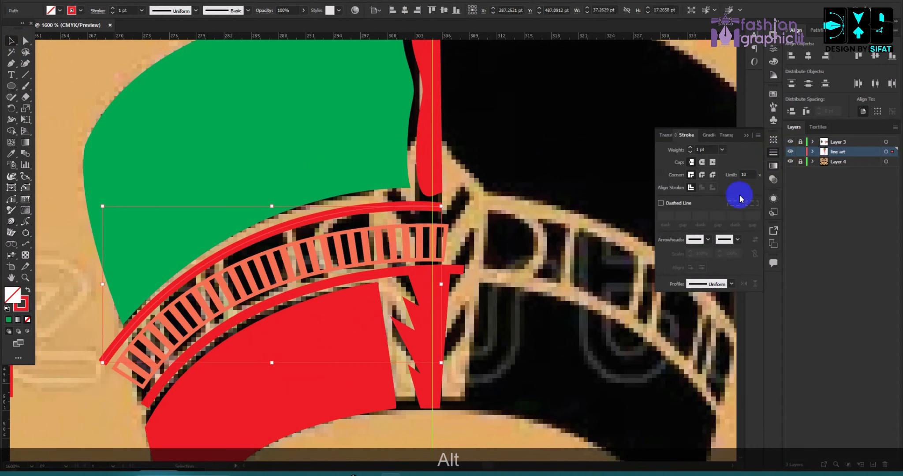
click(731, 284)
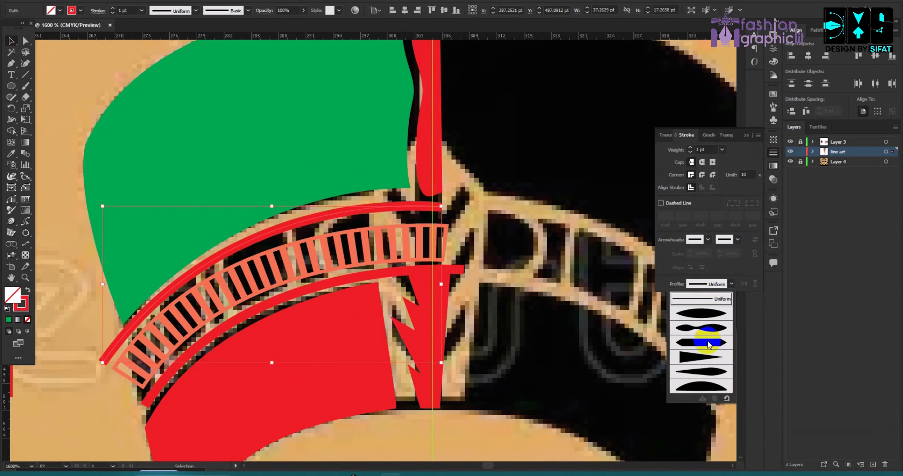
click(705, 357)
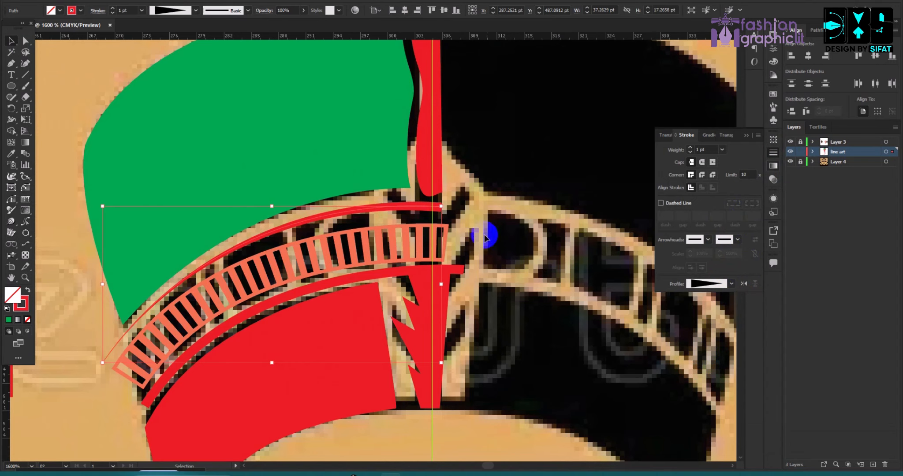
click(691, 148)
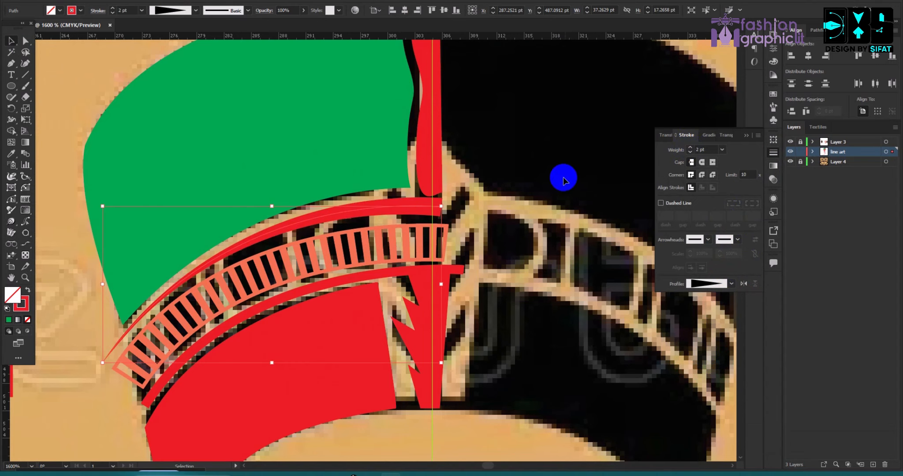
click(560, 177)
Match the band's lower border line to the upper one with a 2 pt stroke and the triangular tapering width profile, and deselect it
scroll(389, 256, up, 2)
scroll(380, 245, down, 5)
scroll(403, 232, up, 4)
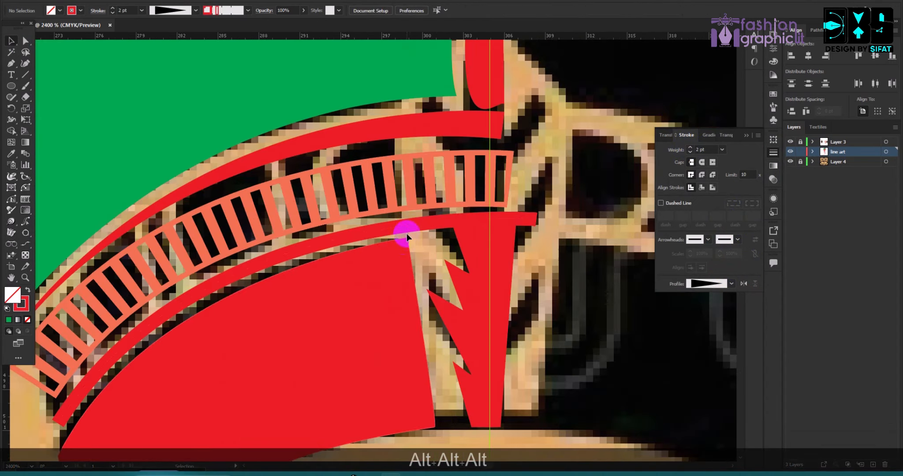
click(411, 226)
key(i)
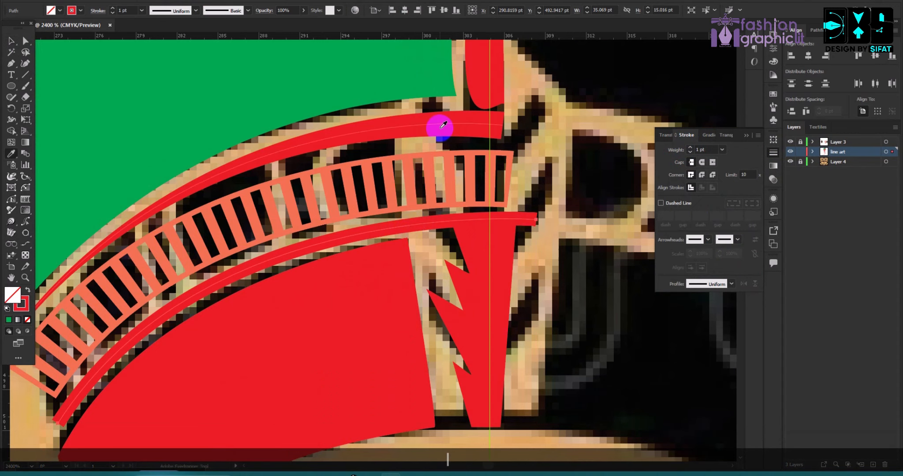
click(444, 121)
scroll(439, 121, down, 1)
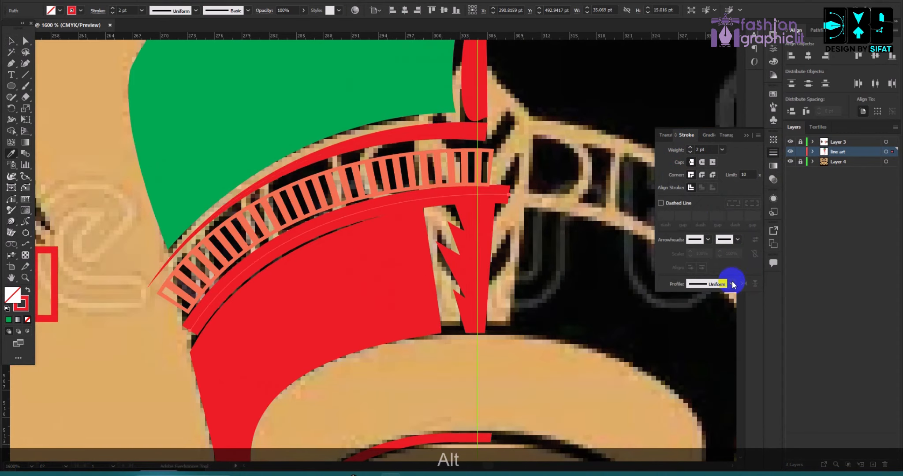
click(731, 284)
click(710, 355)
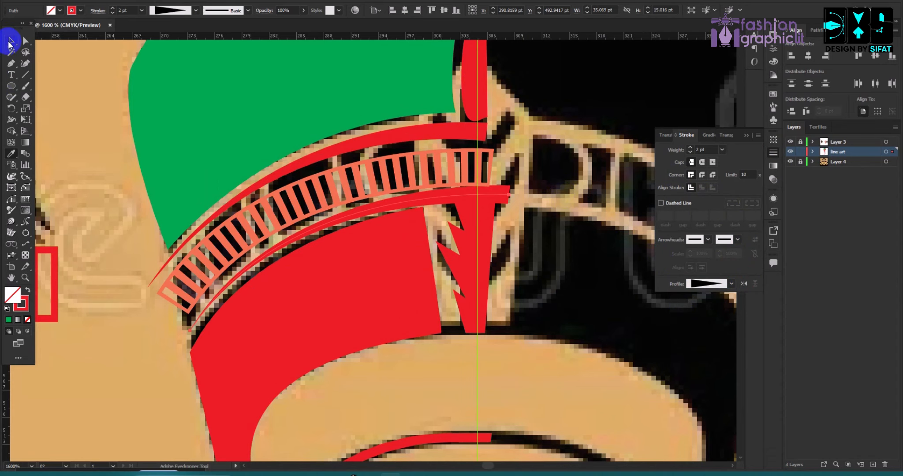
click(10, 41)
click(168, 273)
Give the curved forehead line the triangular tapering width profile, a round cap and a 2 pt stroke, and deselect it
scroll(167, 273, down, 2)
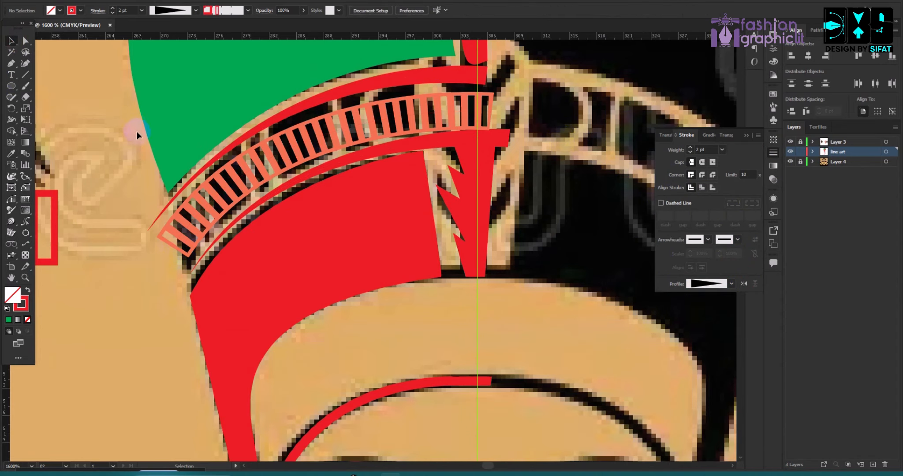
scroll(197, 279, down, 3)
scroll(195, 260, up, 4)
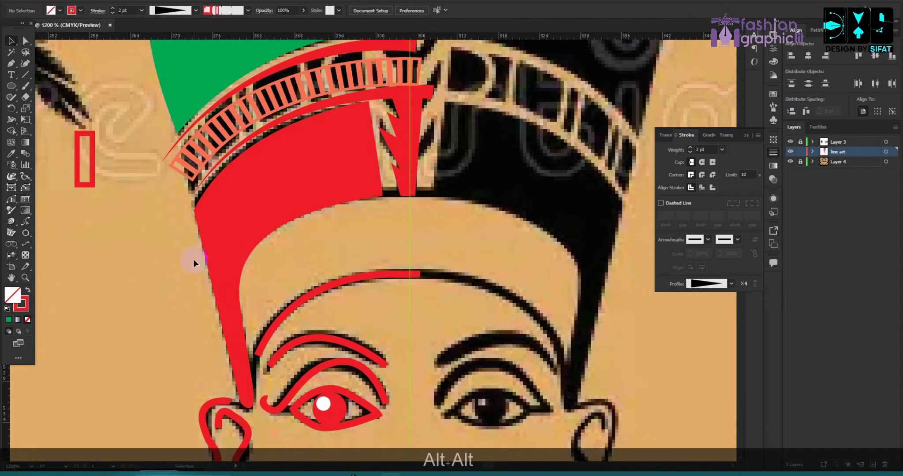
scroll(238, 207, up, 3)
scroll(205, 209, down, 3)
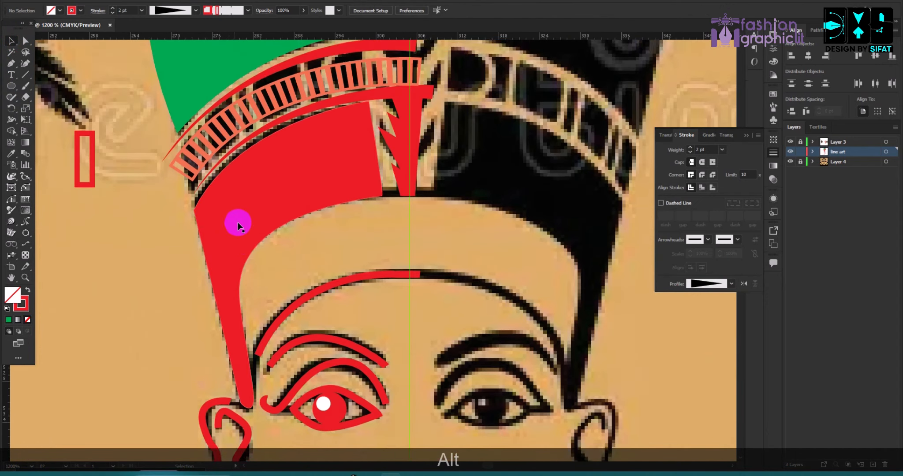
scroll(242, 225, down, 2)
scroll(278, 240, up, 3)
scroll(338, 214, down, 2)
drag(395, 243, 395, 243)
scroll(401, 246, up, 1)
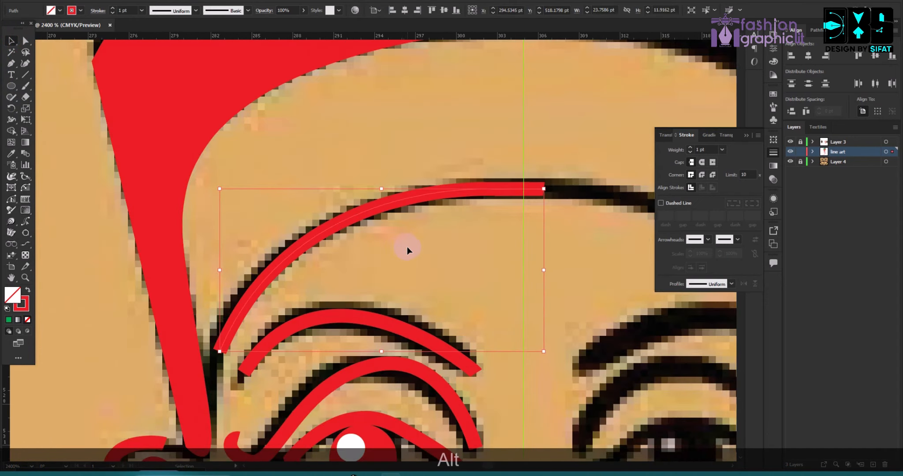
click(732, 283)
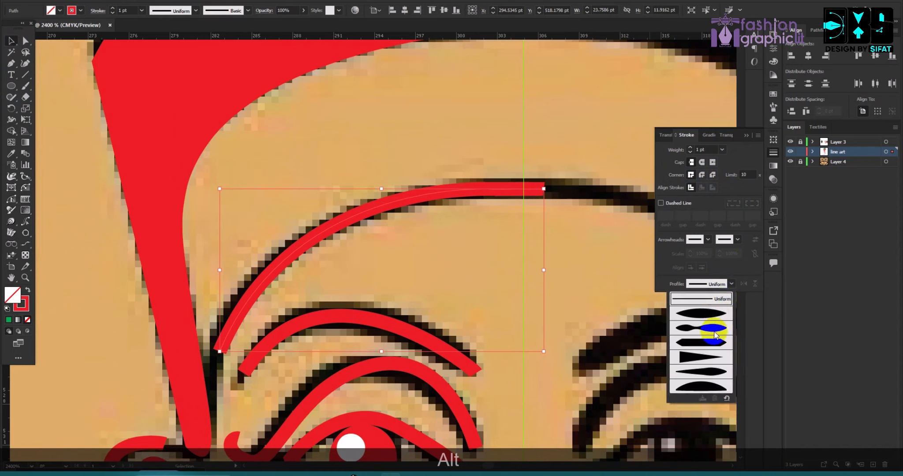
click(708, 358)
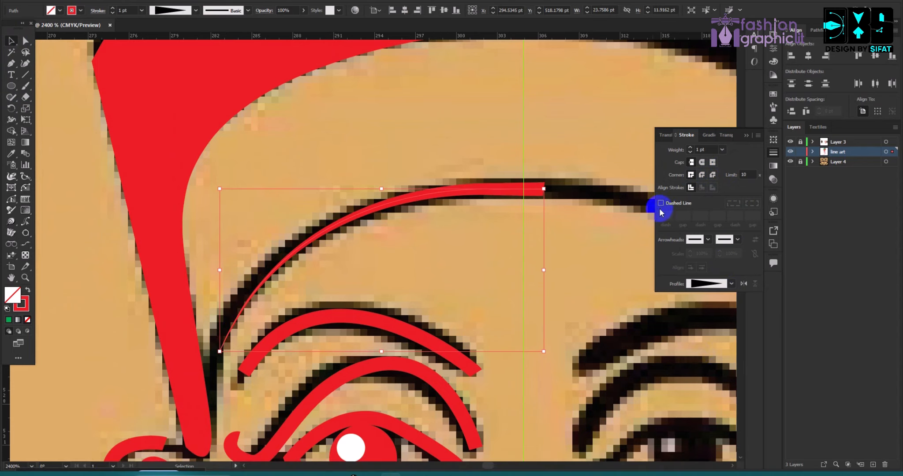
click(701, 161)
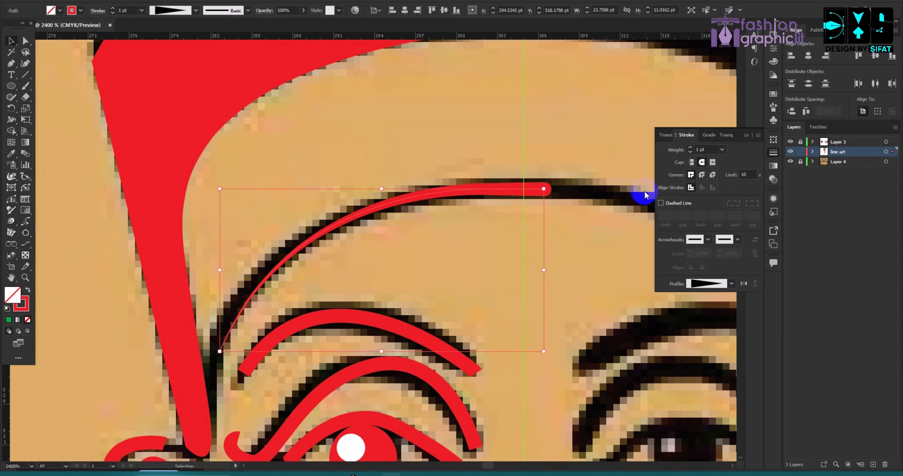
click(690, 150)
click(456, 81)
Give the left eyebrow line the triangular tapering width profile, a round cap and a 2 pt stroke, and deselect it
alt+scroll(267, 247, down, 1)
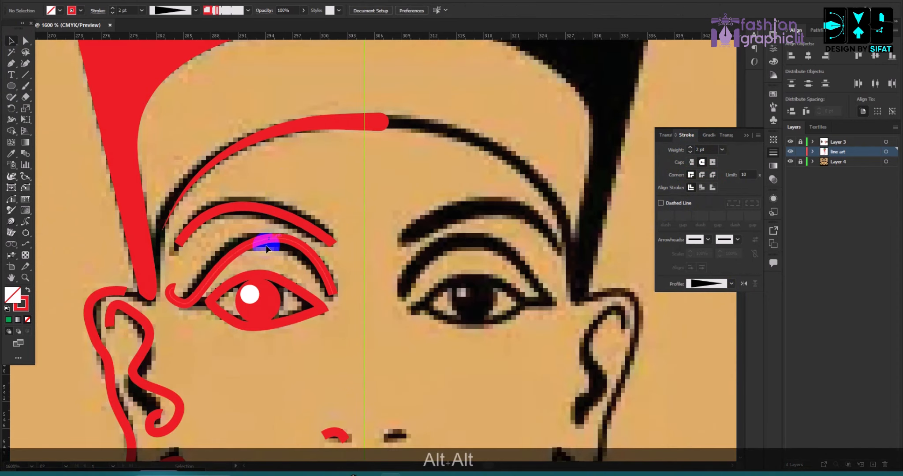
click(228, 212)
alt+scroll(233, 213, up, 3)
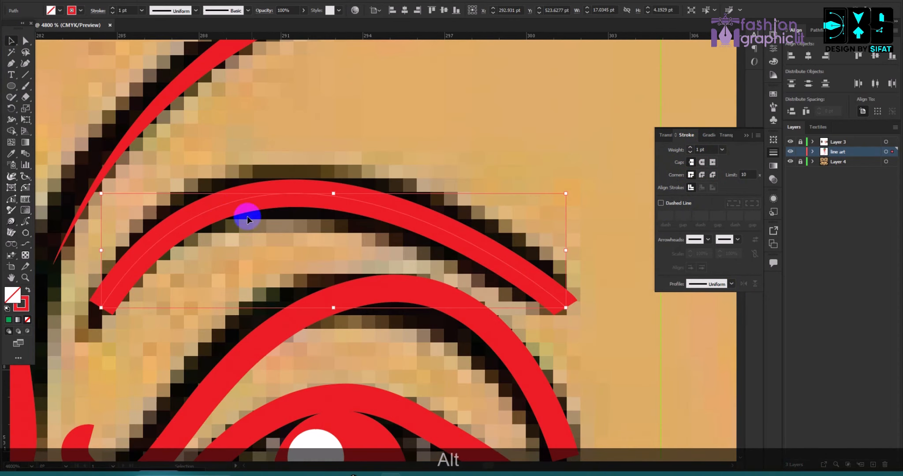
click(732, 284)
click(707, 356)
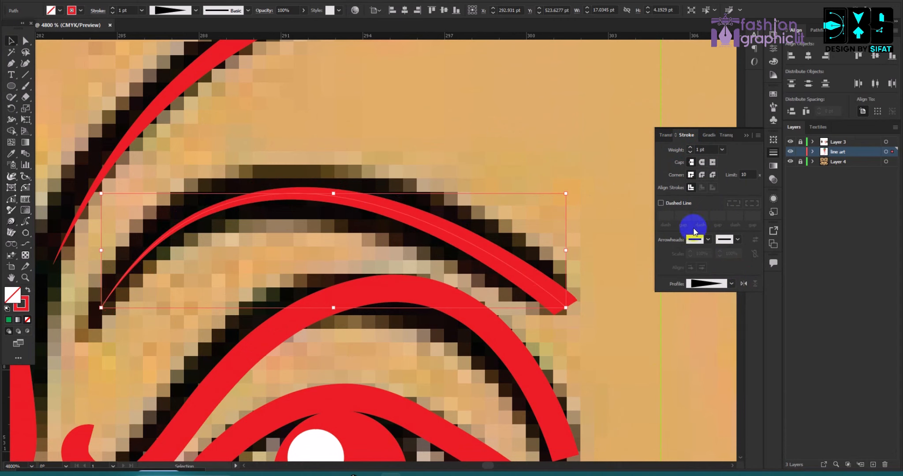
click(702, 162)
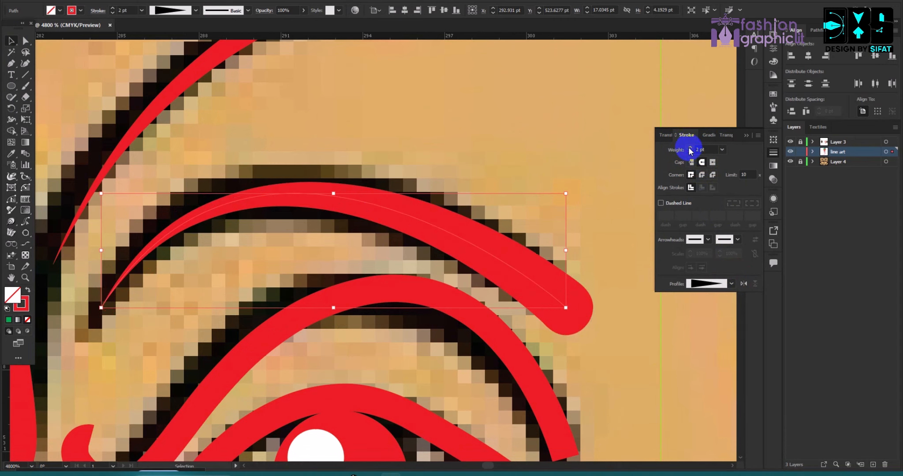
click(509, 119)
Give the left eyelid crease line the triangular tapering width profile, a 2 pt stroke and a round cap, and deselect it
alt+scroll(389, 180, down, 1)
alt+scroll(386, 230, up, 1)
click(392, 191)
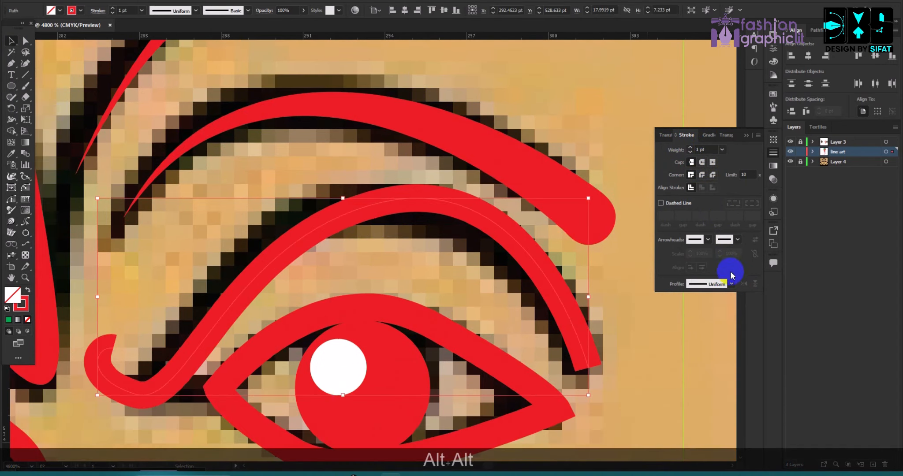
click(734, 284)
click(705, 356)
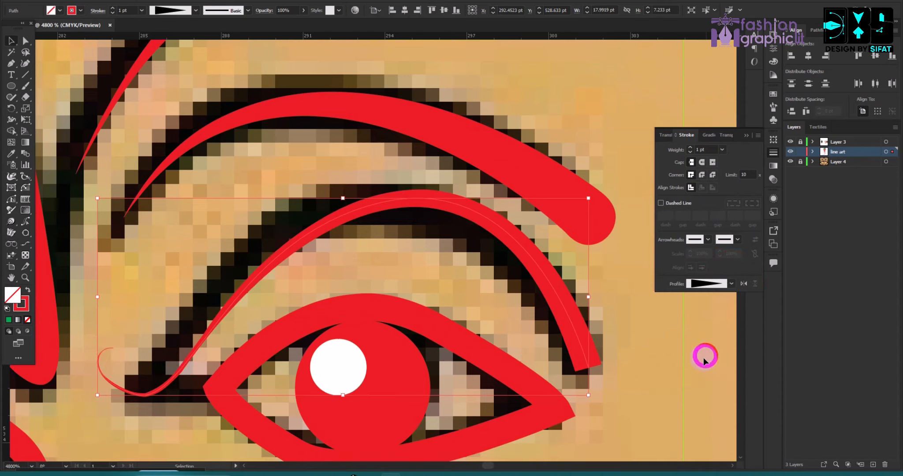
click(690, 147)
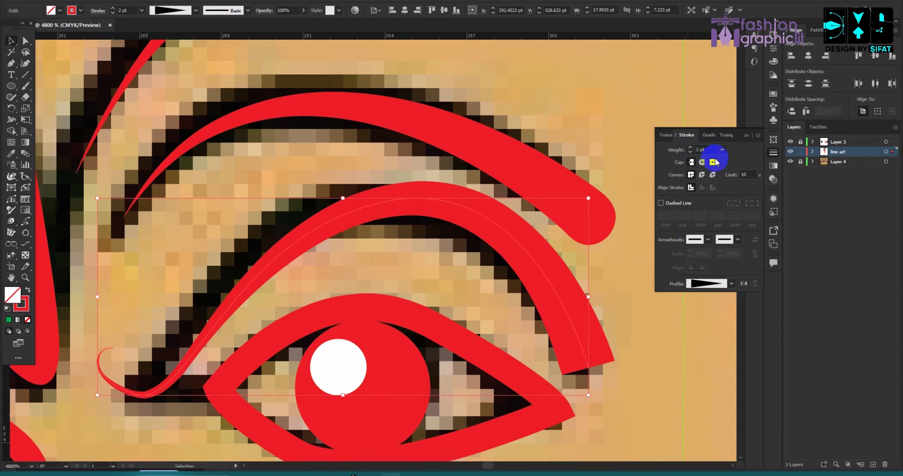
click(703, 162)
scroll(501, 255, down, 3)
click(482, 324)
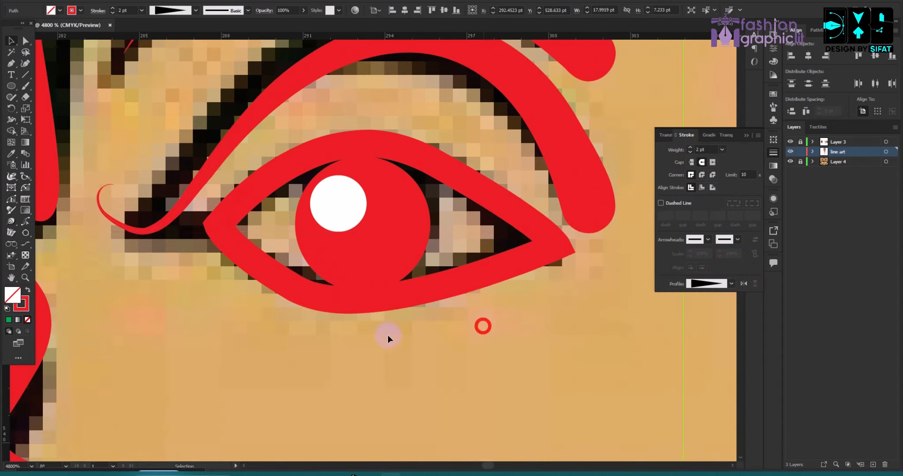
Give the outer ear and jaw outline the leaf-shaped width profile tapered at both ends and a 2 pt stroke
scroll(330, 307, down, 3)
scroll(206, 249, up, 3)
click(288, 219)
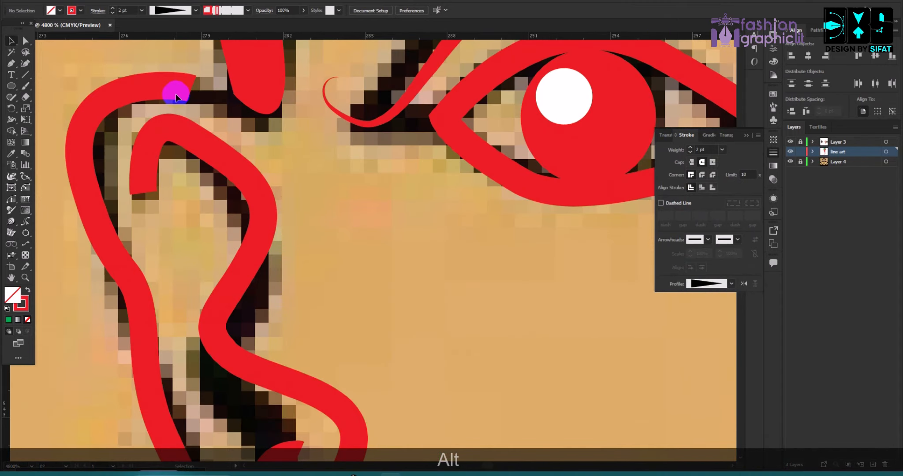
scroll(170, 83, down, 4)
scroll(190, 190, up, 3)
click(225, 234)
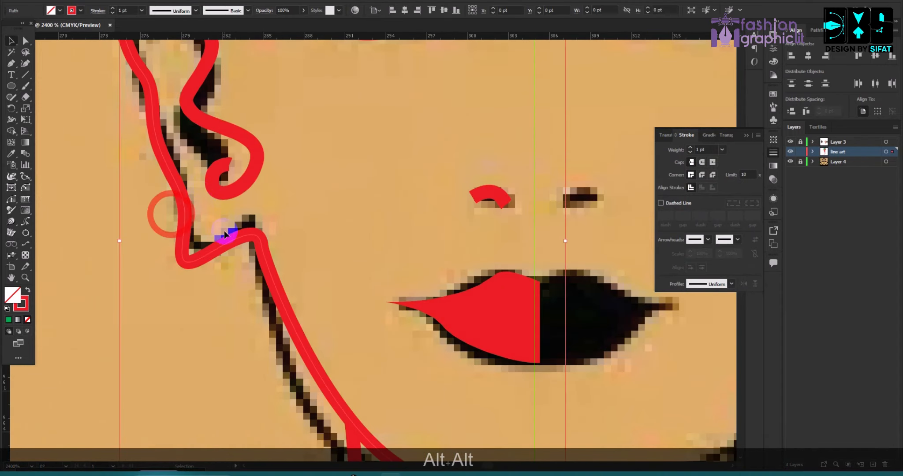
scroll(224, 234, up, 2)
click(732, 284)
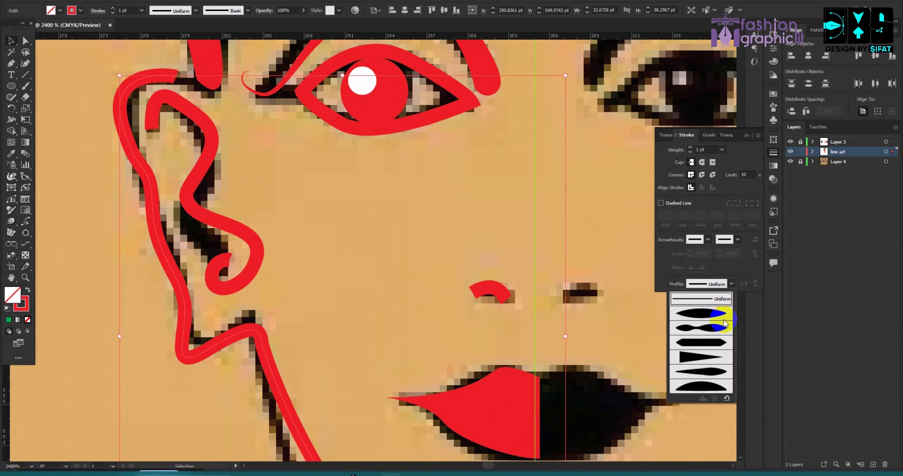
click(705, 367)
scroll(344, 252, down, 2)
scroll(341, 256, up, 2)
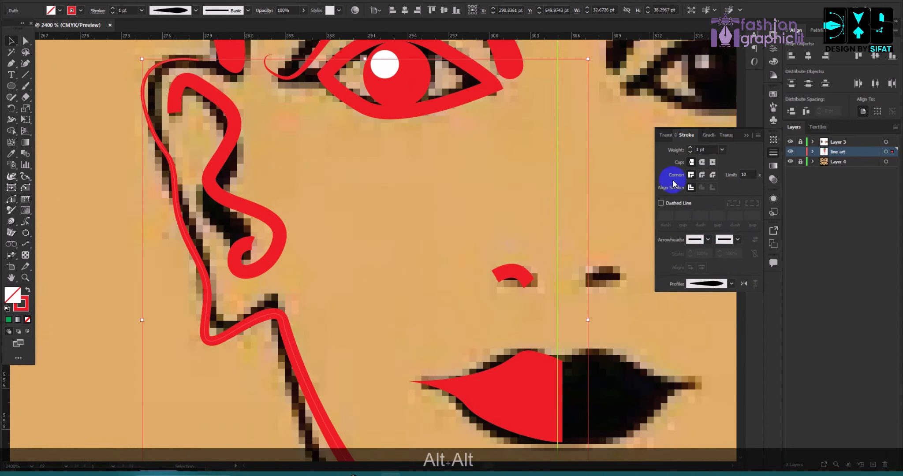
click(690, 147)
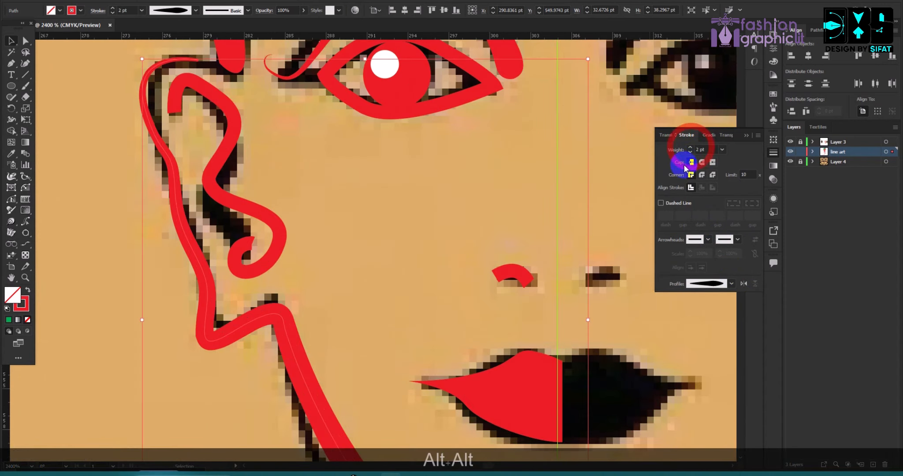
Flip the tapered width profile along the outer ear and jaw outline, reduce its stroke to 1 pt, and deselect it
click(745, 284)
click(408, 247)
scroll(375, 244, down, 4)
scroll(382, 304, up, 2)
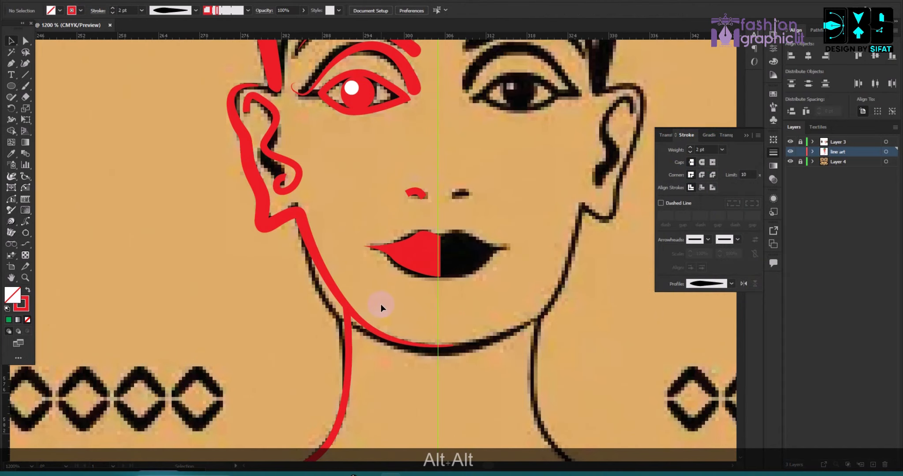
click(323, 220)
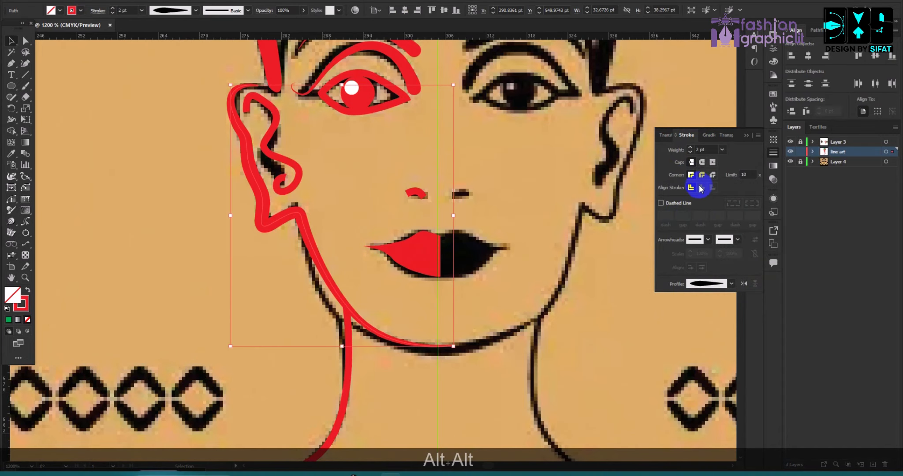
click(691, 153)
click(344, 167)
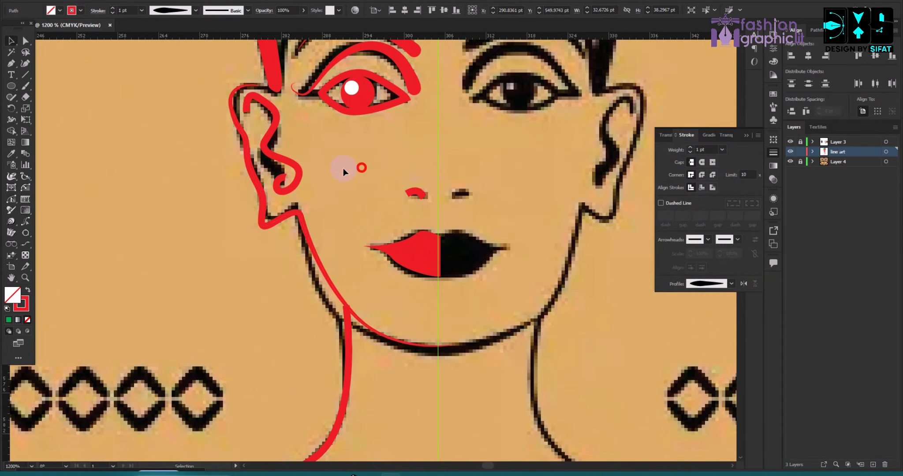
Give the curved inner ear line the elliptical width profile tapered at both ends and a 0.5 pt stroke, and deselect it
scroll(307, 167, up, 2)
click(276, 157)
scroll(519, 197, up, 1)
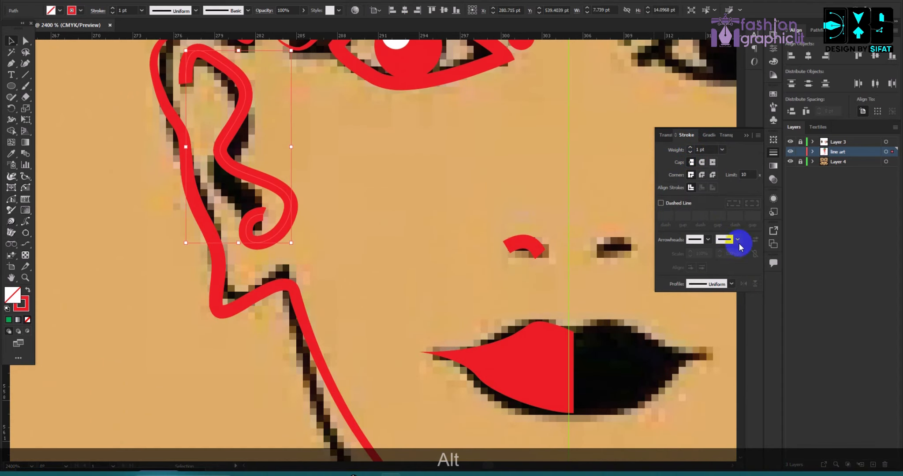
click(732, 283)
click(708, 314)
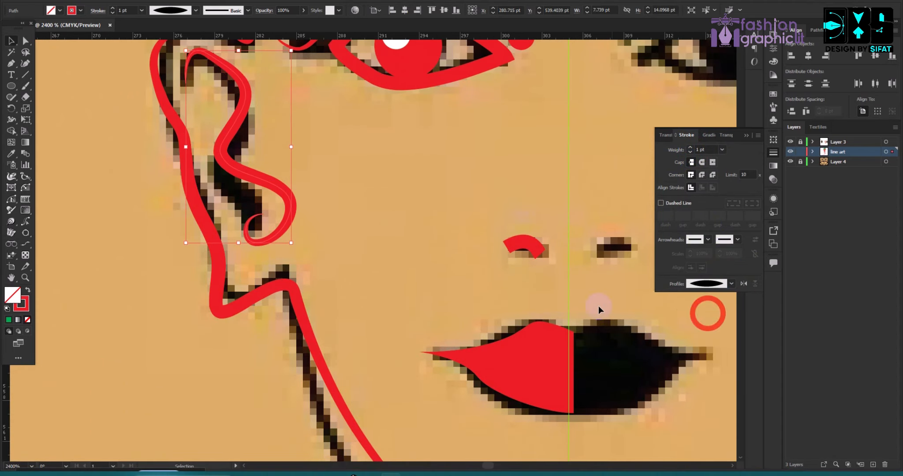
click(692, 152)
click(691, 151)
click(399, 150)
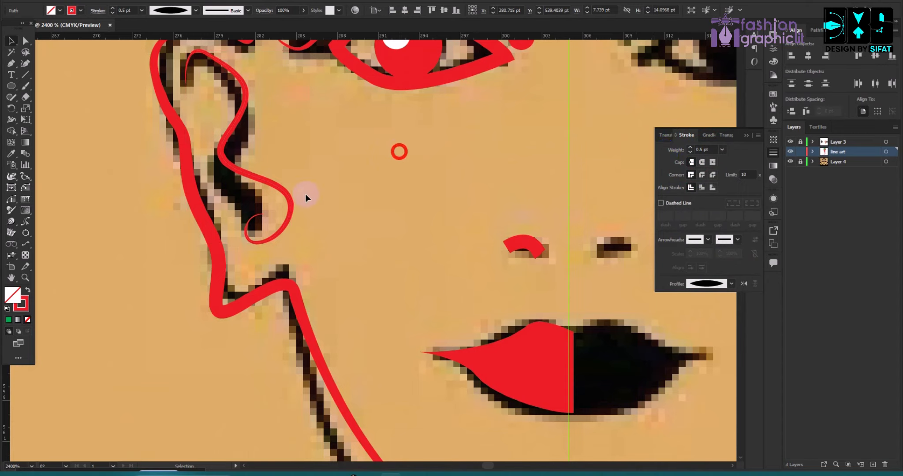
Give the short nostril line the leaf-shaped width profile tapered at both ends, and deselect it
scroll(382, 199, down, 5)
scroll(351, 171, up, 6)
click(380, 213)
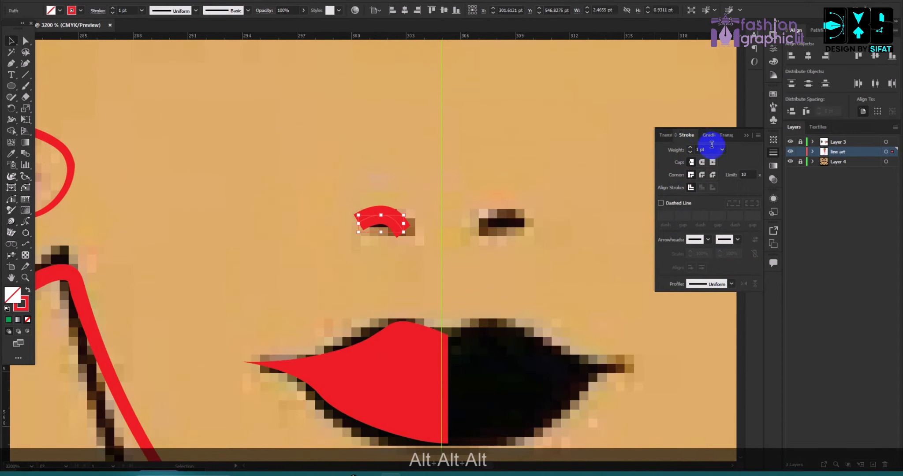
click(731, 285)
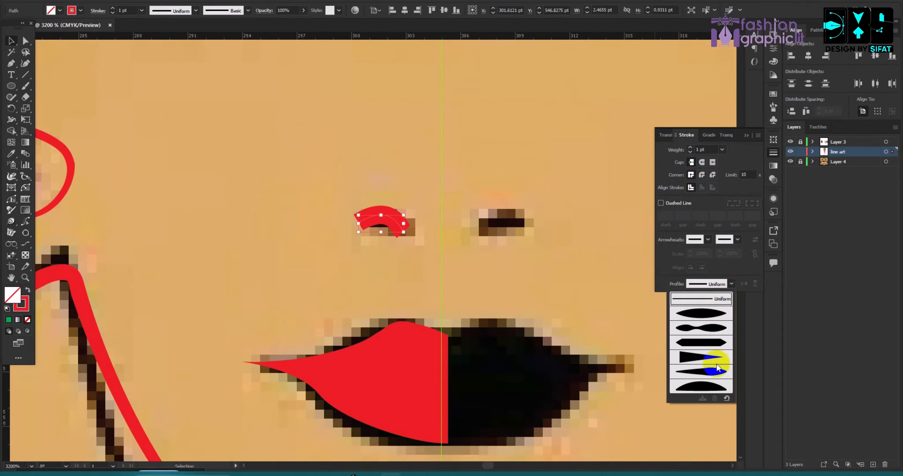
click(701, 372)
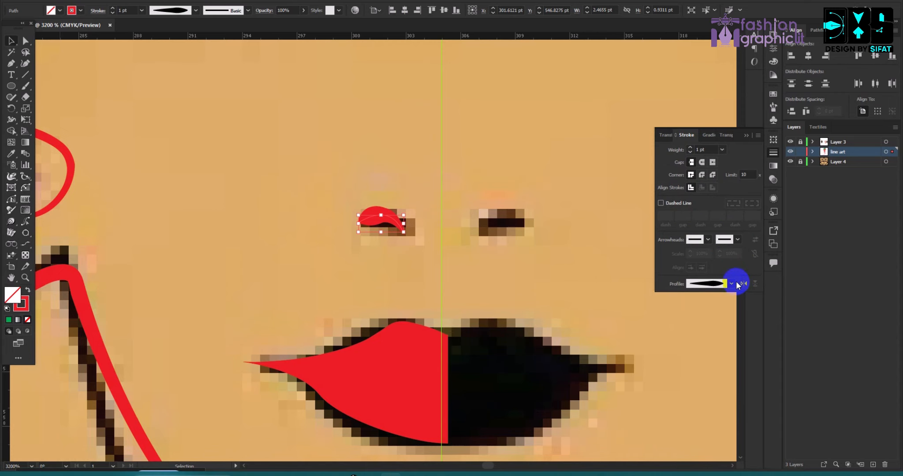
click(443, 156)
Give the neck and shoulder line the leaf-shaped width profile, flip it along the path, and set the stroke to 2 pt
scroll(330, 171, down, 3)
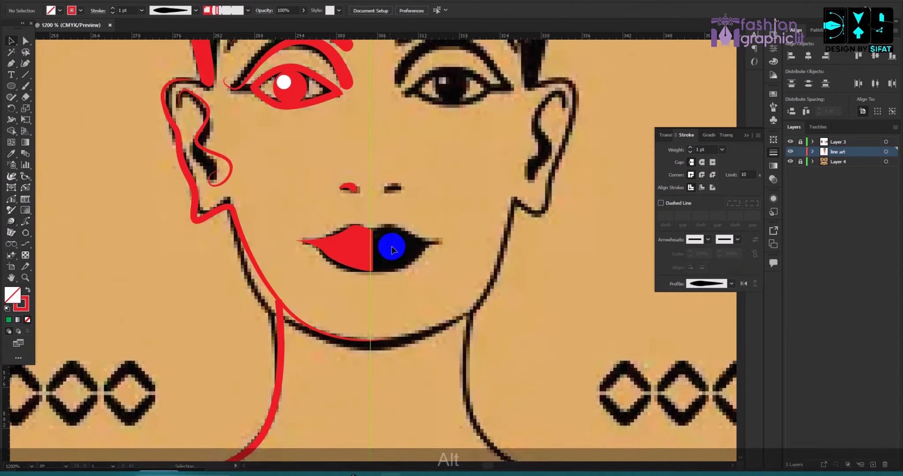
scroll(390, 247, up, 2)
scroll(369, 212, down, 3)
scroll(346, 248, up, 1)
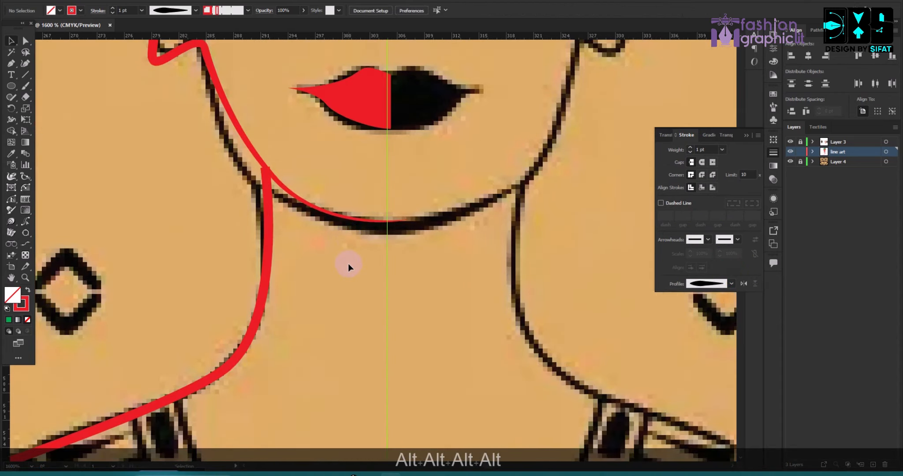
scroll(347, 264, down, 2)
scroll(319, 309, up, 3)
scroll(379, 197, up, 2)
drag(399, 199, 294, 155)
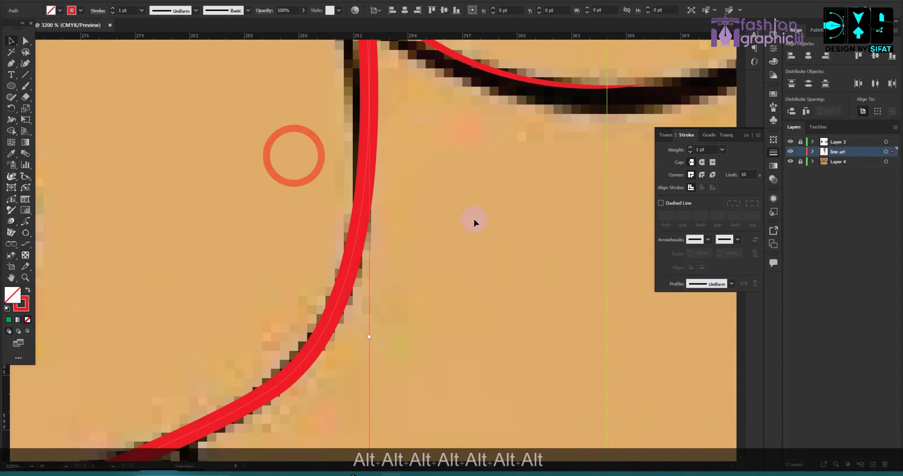
scroll(474, 222, up, 2)
click(732, 284)
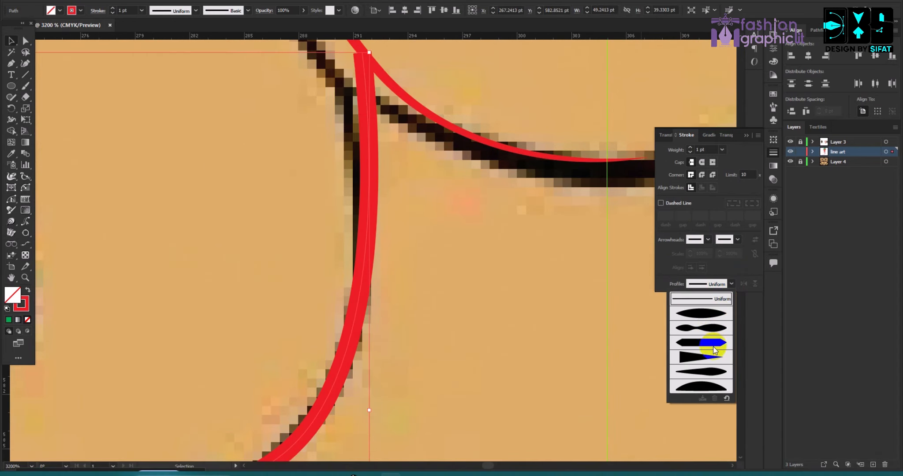
click(715, 372)
scroll(714, 344, up, 2)
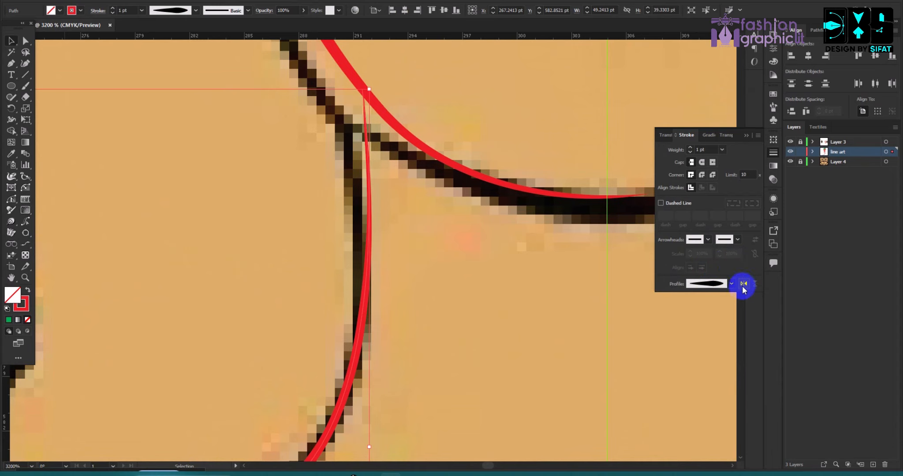
click(743, 283)
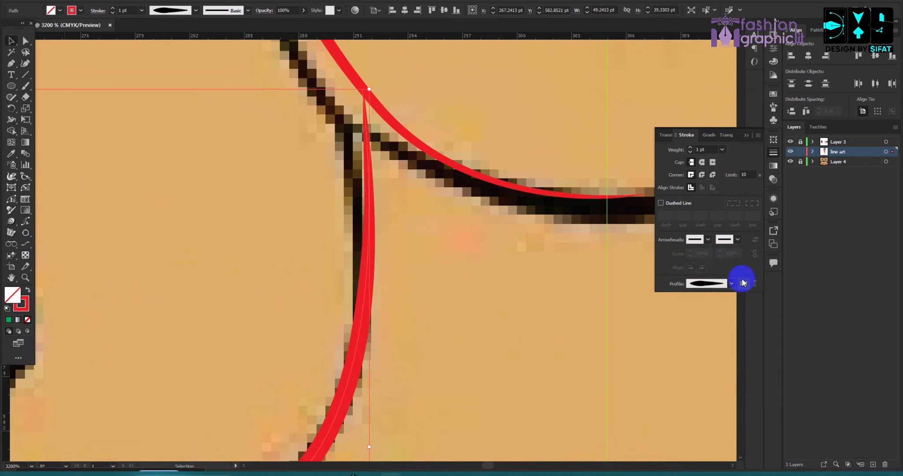
click(691, 148)
scroll(173, 120, down, 10)
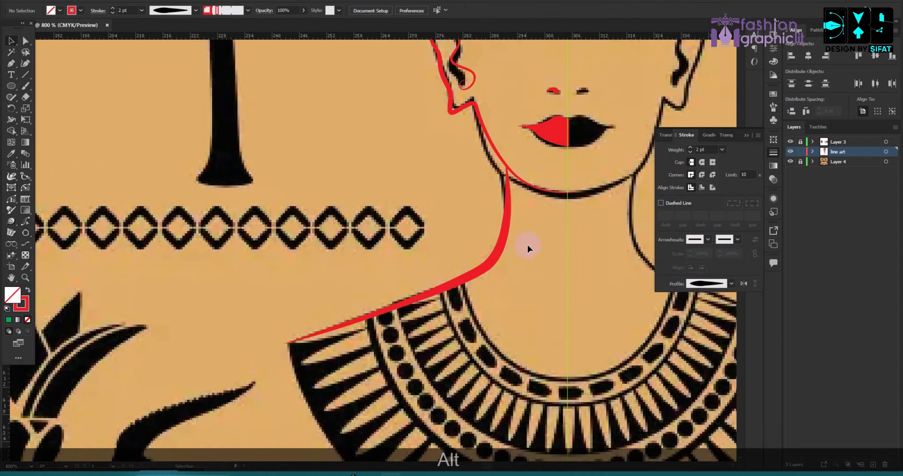
click(471, 276)
Examine the traced headdress and face against the reference, and the bead collar that still has to be drawn
scroll(454, 205, up, 5)
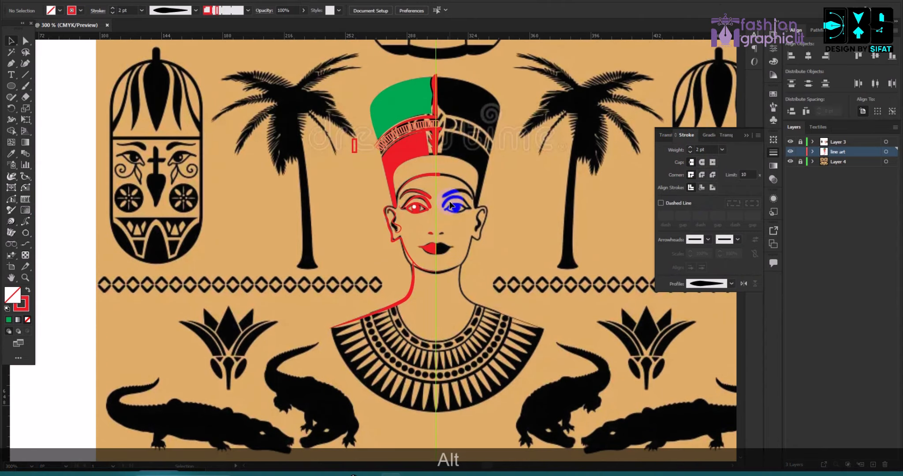
scroll(413, 209, down, 3)
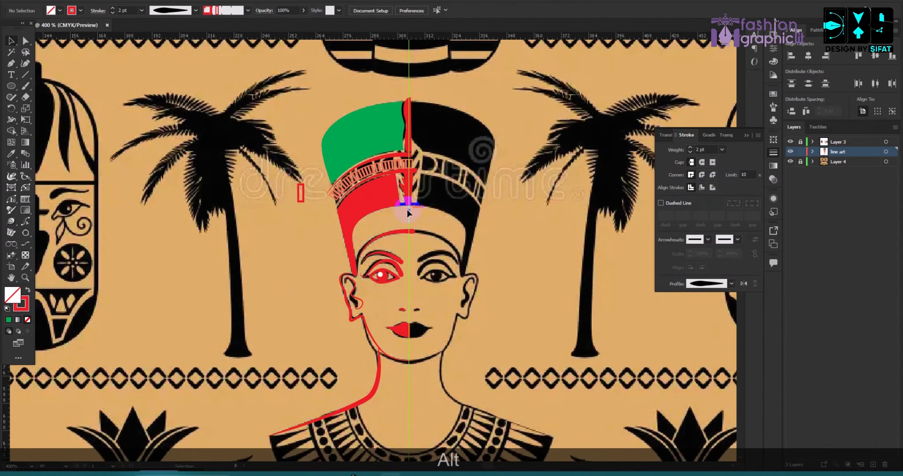
scroll(400, 240, down, 2)
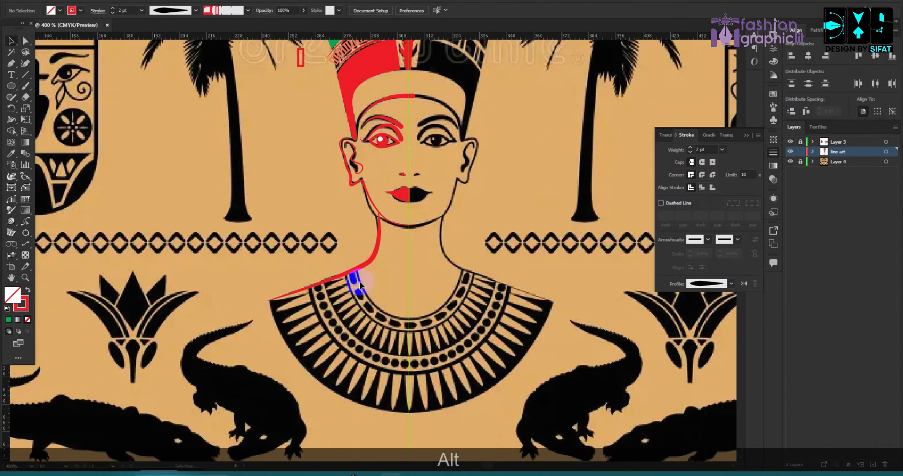
scroll(437, 298, up, 3)
scroll(335, 288, up, 3)
scroll(347, 268, down, 4)
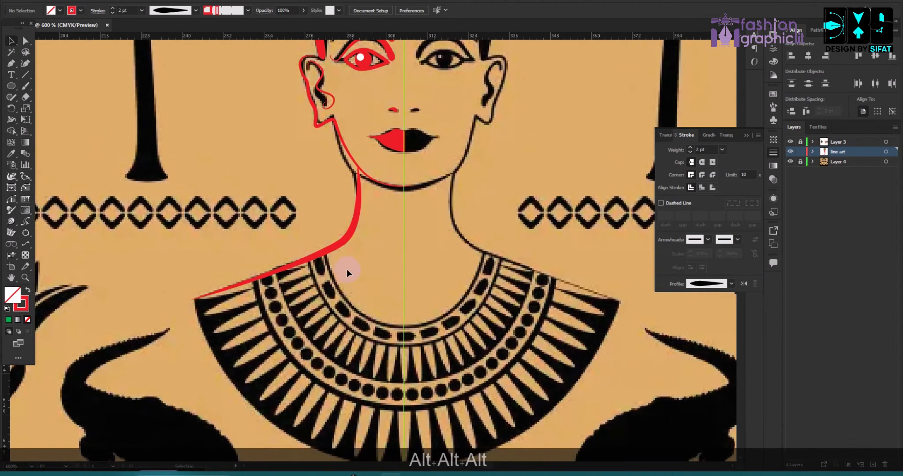
scroll(355, 297, up, 4)
scroll(341, 254, down, 3)
scroll(339, 288, up, 4)
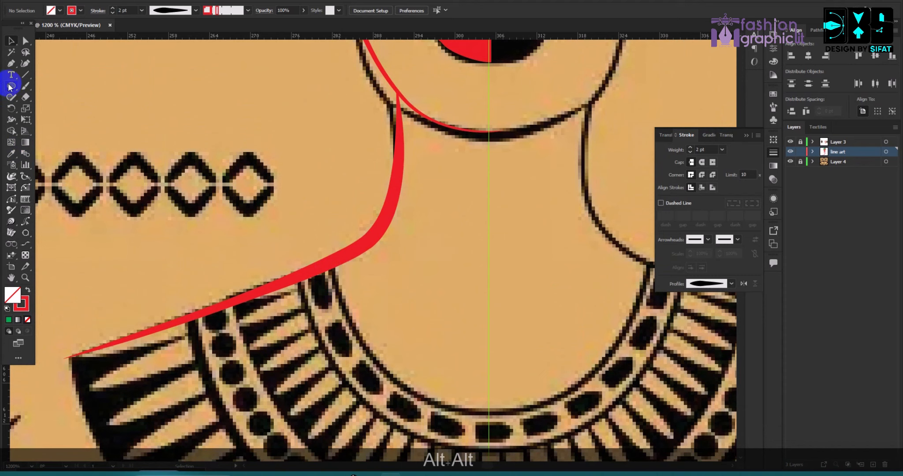
Draw a square about 4 pt wide beside the neck with a solid red fill and no stroke
drag(9, 87, 36, 80)
scroll(288, 287, up, 2)
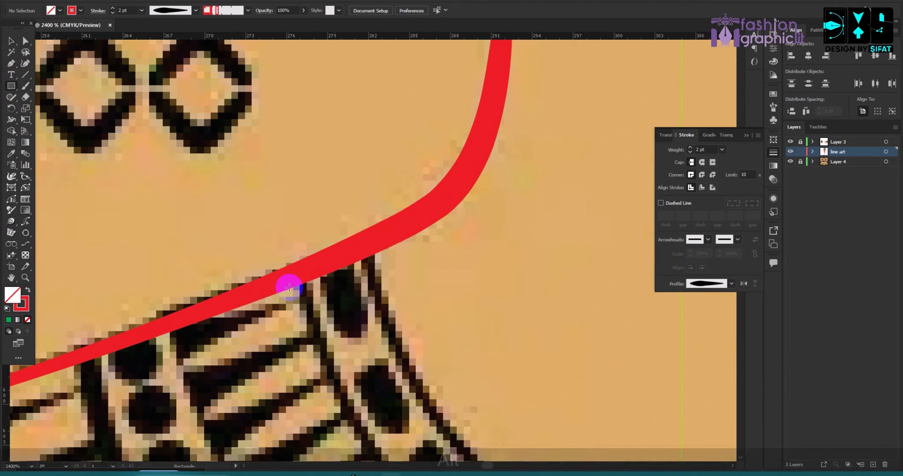
scroll(289, 287, down, 4)
scroll(342, 258, up, 4)
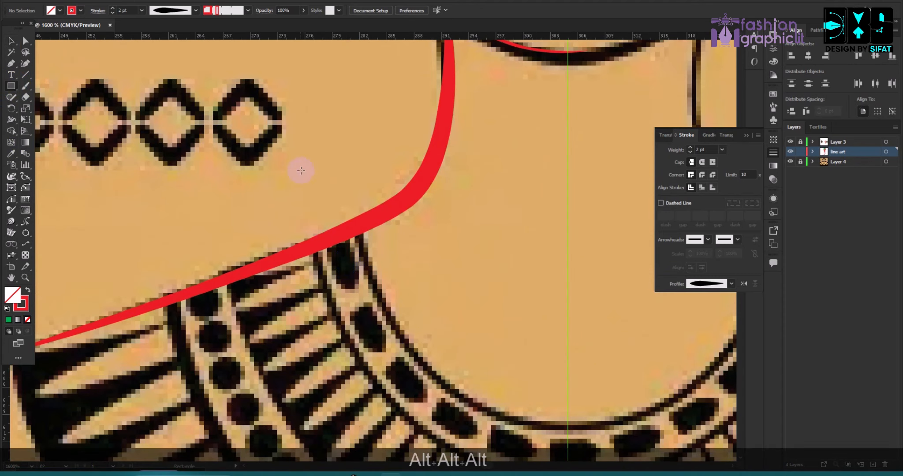
drag(240, 127, 283, 170)
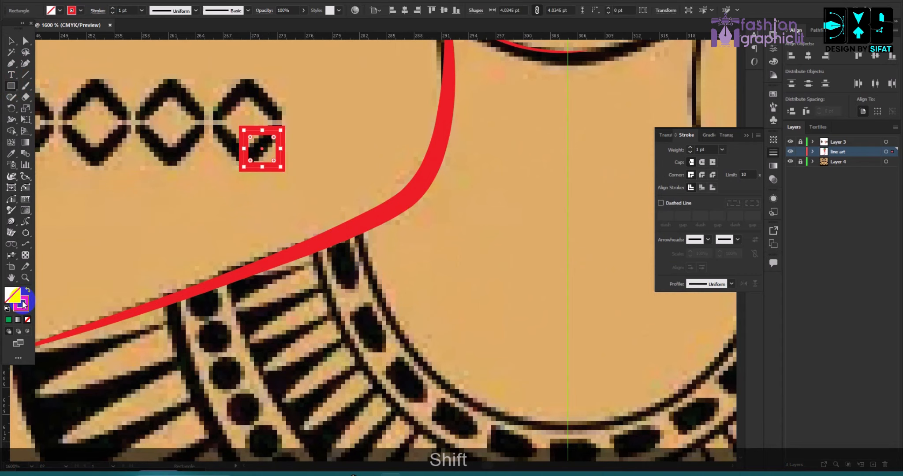
click(27, 290)
click(18, 48)
Duplicate the red square, rotate the copy 45° into a diamond beside it, and place another square copy on the diamond's other side
scroll(277, 119, up, 3)
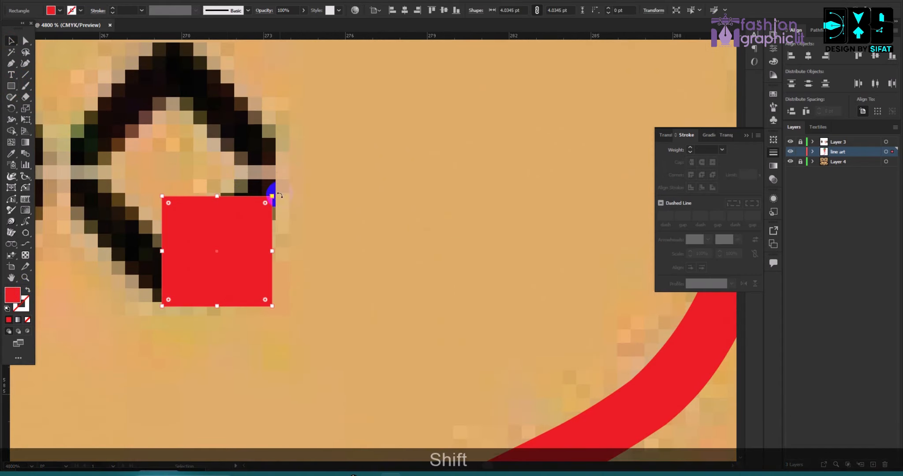
drag(232, 216, 389, 206)
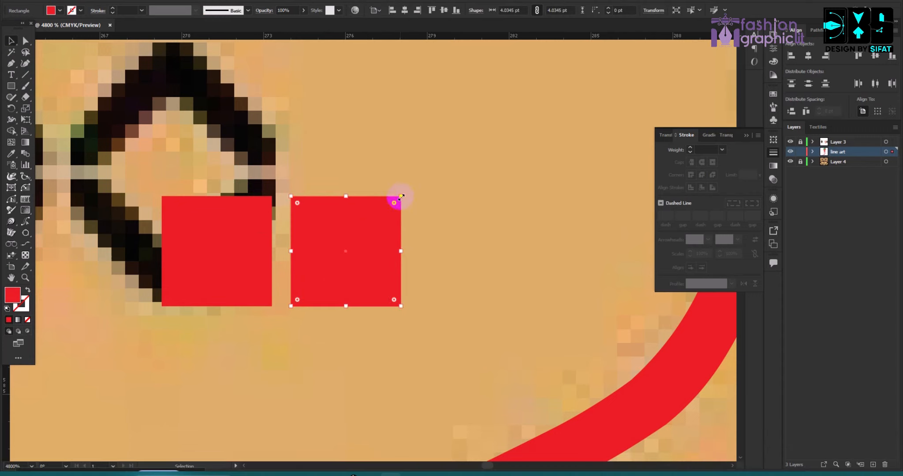
drag(404, 193, 428, 274)
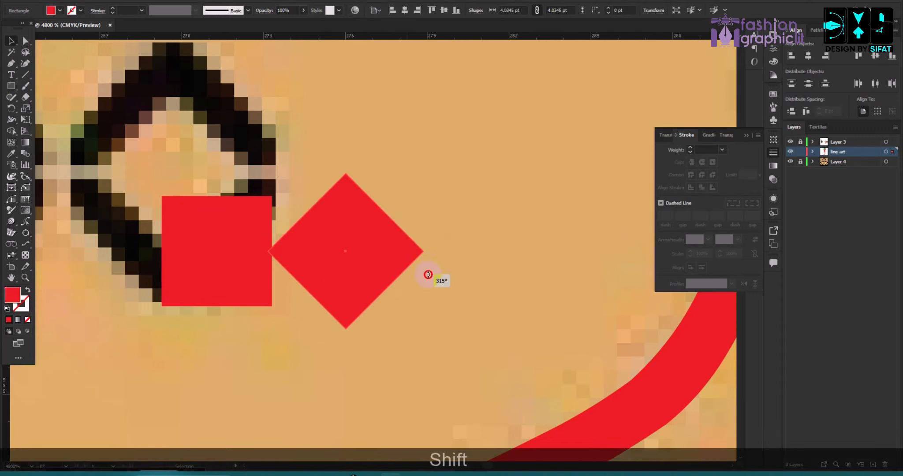
drag(384, 257, 352, 253)
drag(214, 238, 402, 232)
Group the two outer squares and centre the diamond horizontally between them, using the pair as the alignment reference
shift+click(228, 226)
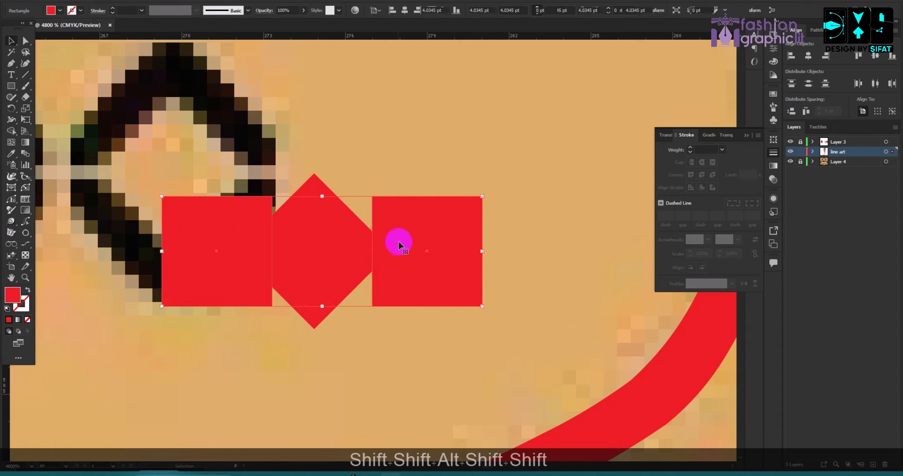
key(ctrl+g)
click(453, 153)
drag(226, 140, 452, 255)
click(457, 249)
click(835, 54)
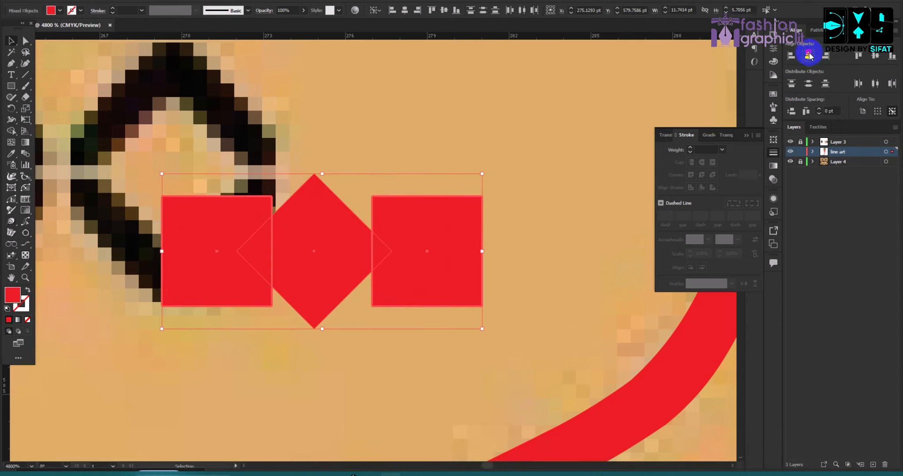
click(589, 121)
Group the diamond and the two squares into a single motif
scroll(251, 185, down, 2)
drag(211, 153, 416, 235)
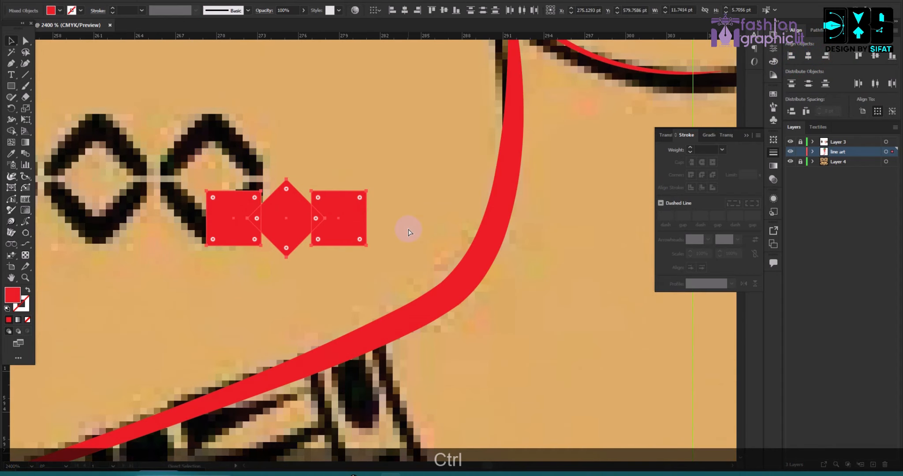
key(ctrl+g)
scroll(393, 182, down, 4)
scroll(390, 186, up, 2)
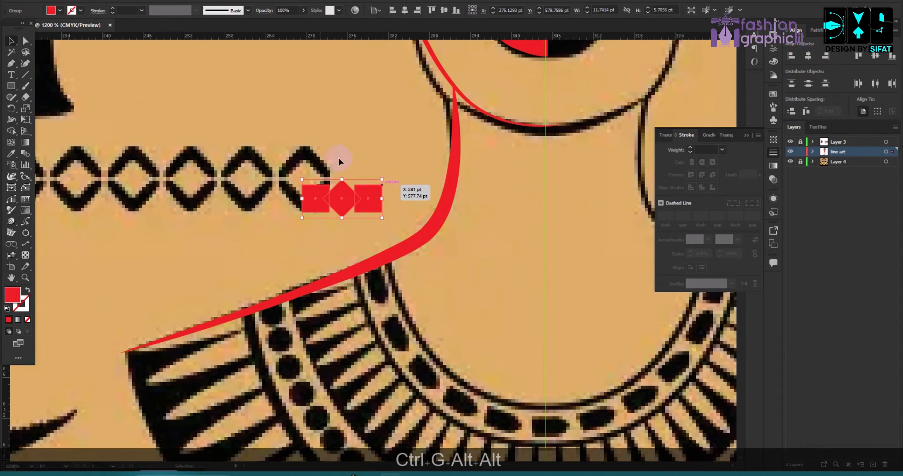
Save the grouped square-and-diamond motif as a pattern brush named vd with the Tints colorization method
click(248, 10)
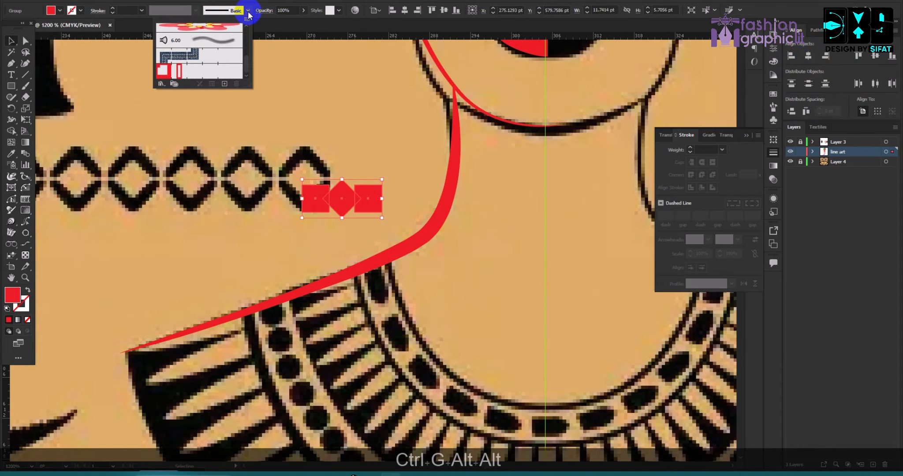
click(225, 84)
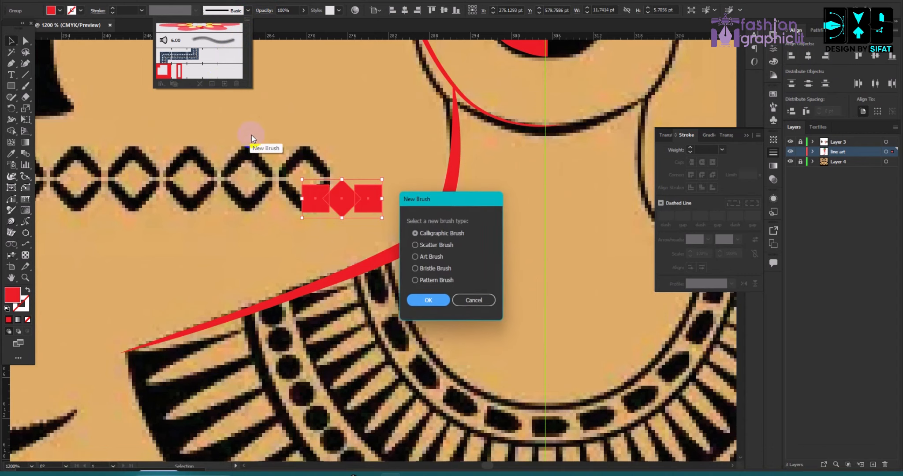
click(416, 281)
click(426, 300)
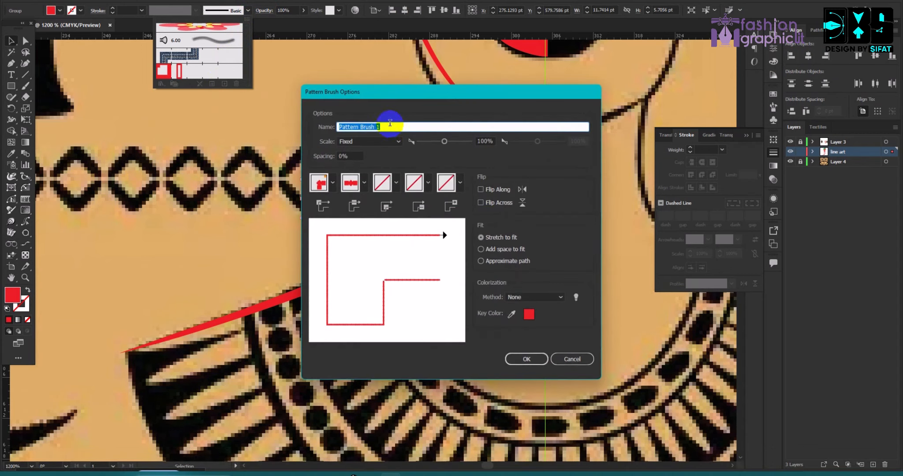
text(vd)
click(541, 296)
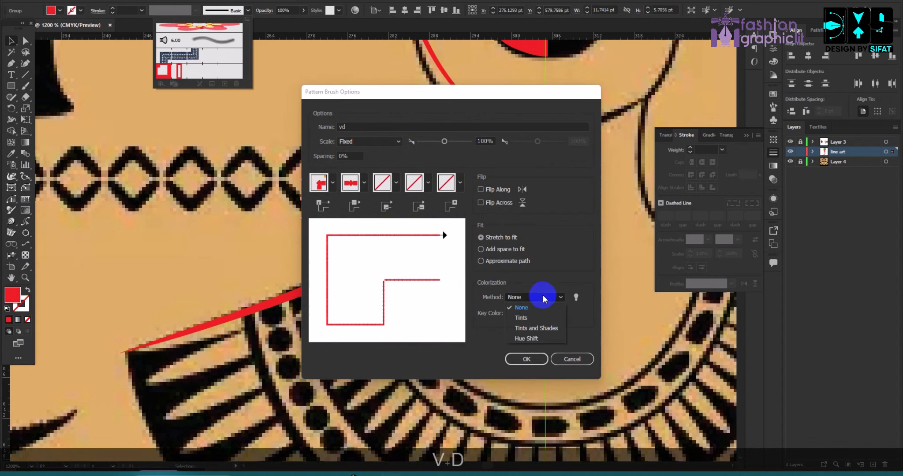
click(538, 320)
click(527, 359)
Delete the source square-and-diamond motif beside the neck from the artwork
click(297, 181)
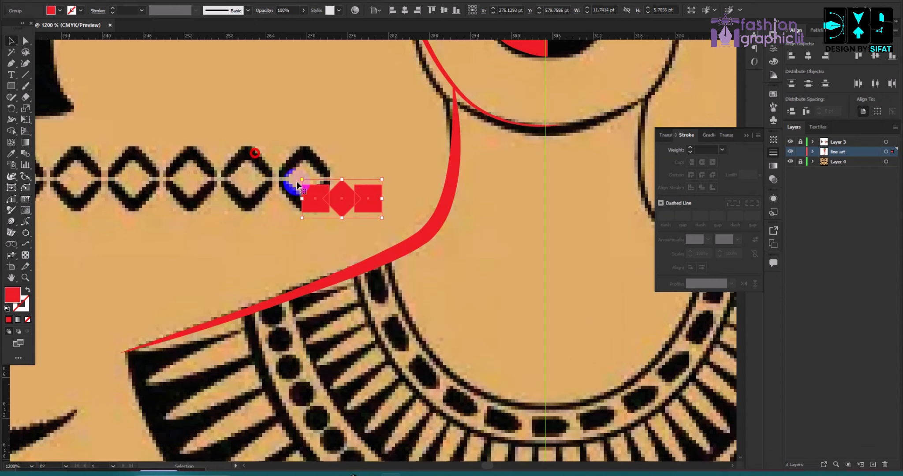
alt+scroll(296, 181, down, 2)
key(BackSpace)
scroll(343, 179, down, 2)
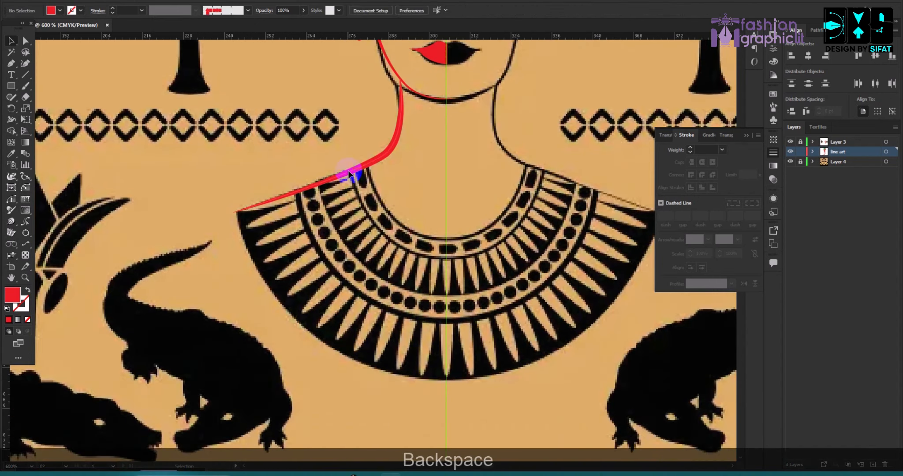
alt+scroll(348, 174, up, 3)
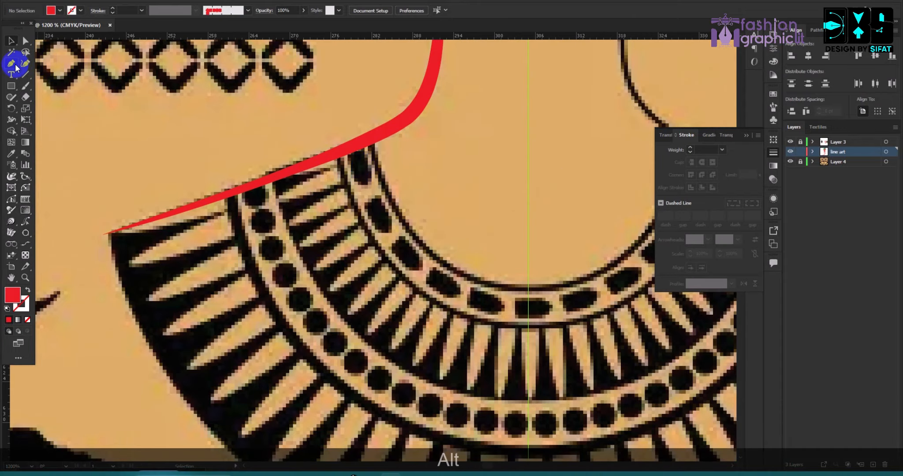
Trace the collar's innermost edge with a 1 pt red unfilled curve from the shoulder line to just past the centre guide
click(27, 290)
alt+scroll(47, 276, down, 2)
alt+scroll(205, 228, up, 2)
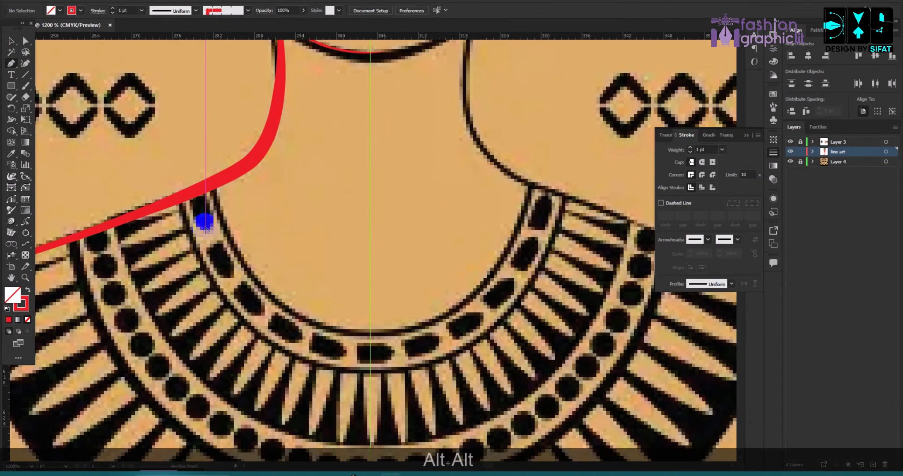
click(212, 184)
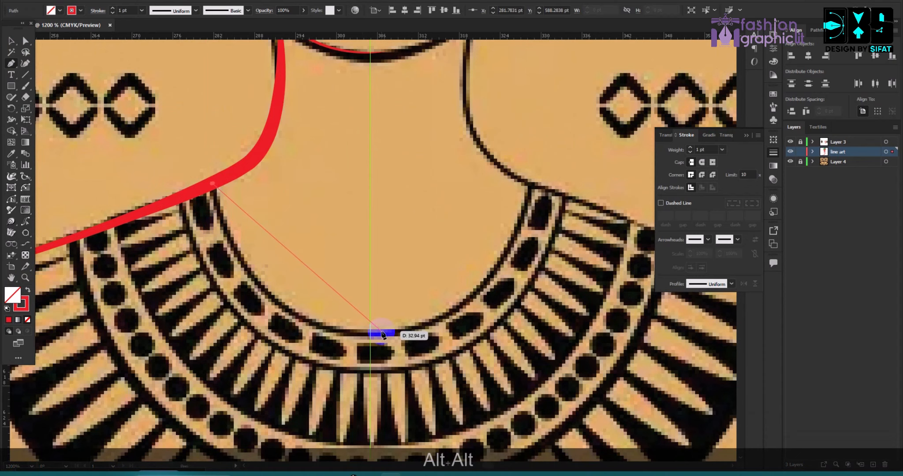
drag(382, 332, 526, 324)
key(Escape)
scroll(276, 214, down, 1)
alt+scroll(229, 178, up, 1)
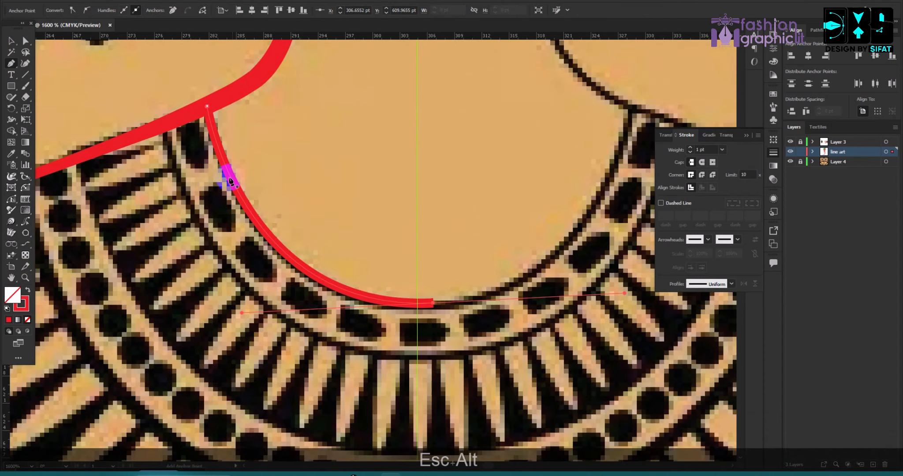
Trace the outer edge of the oblong-bead band with a 1 pt red curve from the shoulder line past the centre guide
click(189, 142)
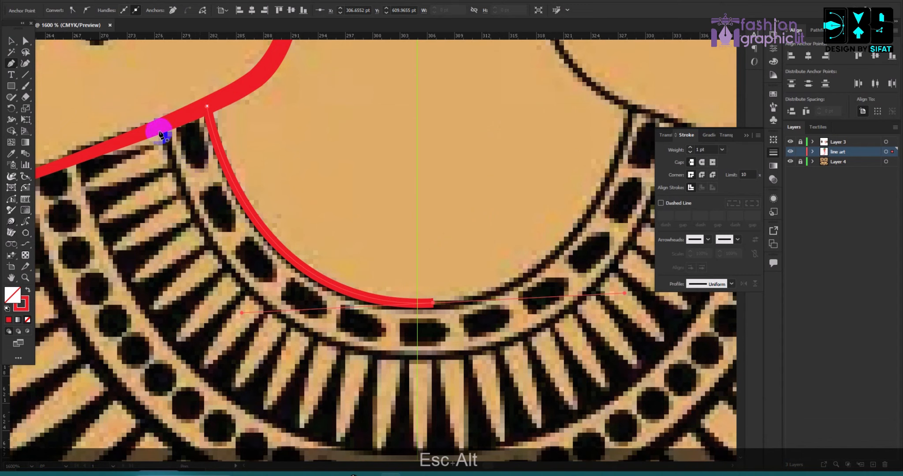
drag(160, 132, 433, 366)
drag(427, 359, 637, 351)
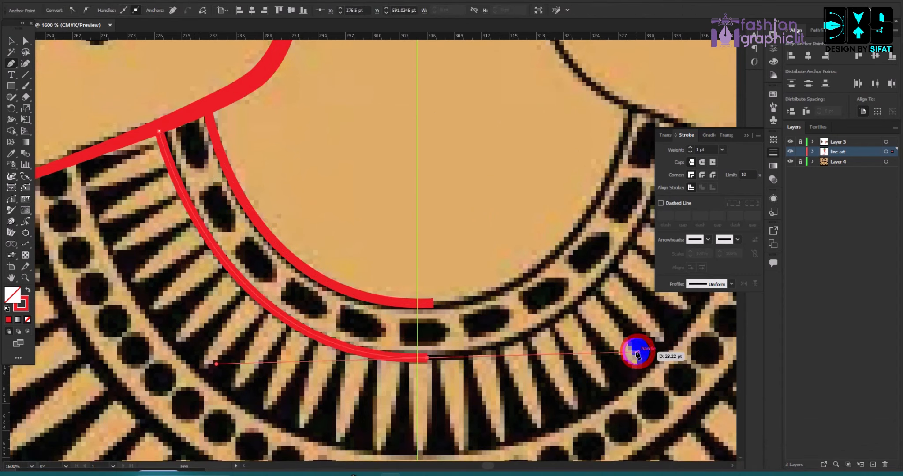
key(Escape)
scroll(291, 198, up, 2)
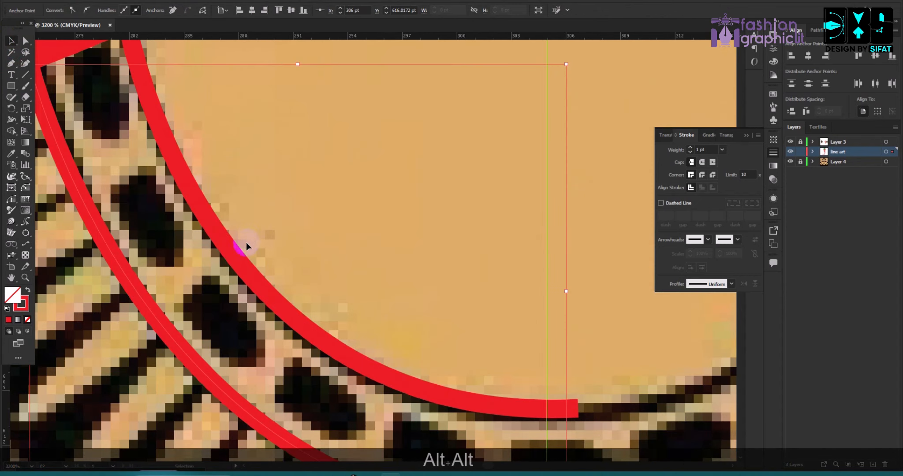
scroll(259, 258, down, 2)
click(86, 92)
Draw a red curve through the middle of the oblong beads, between the two traced band edges, ending past the centre guide
click(10, 64)
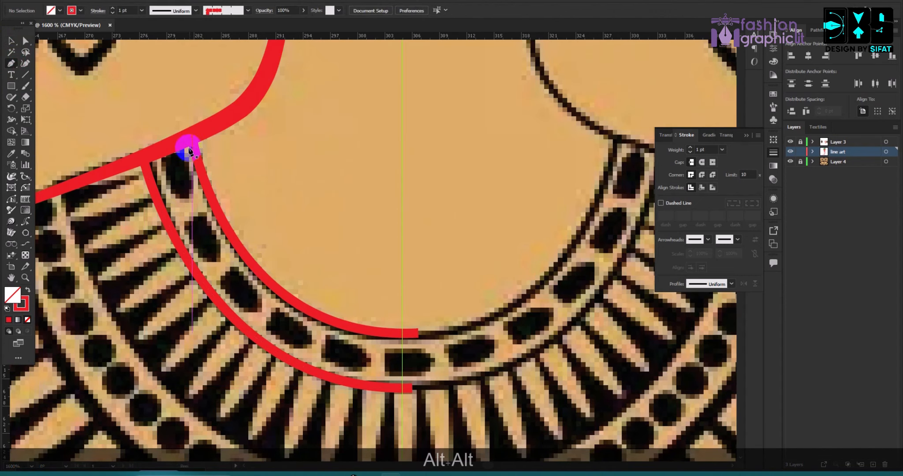
click(164, 152)
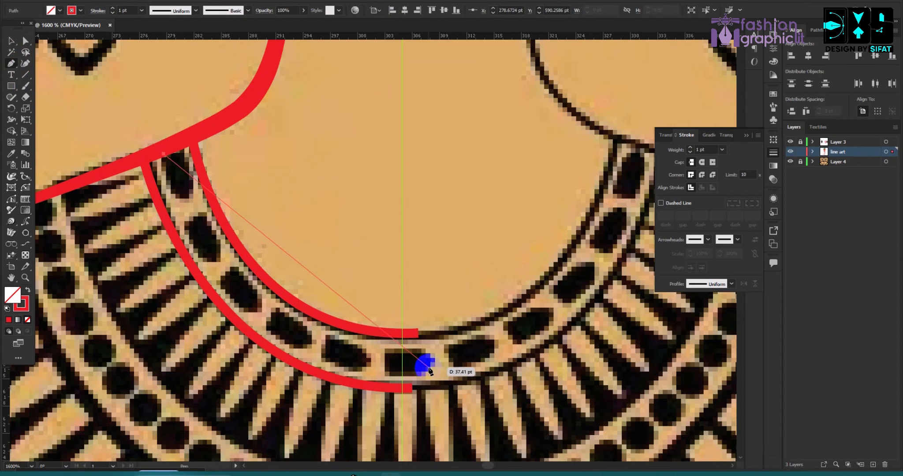
mouse_move(428, 367)
mouse_down()
mouse_move(628, 356)
mouse_move(615, 357)
mouse_up()
key(Escape)
click(11, 41)
click(419, 182)
Set the stroke weight of the curve running through the oblong beads to 2 pt
scroll(419, 182, down, 2)
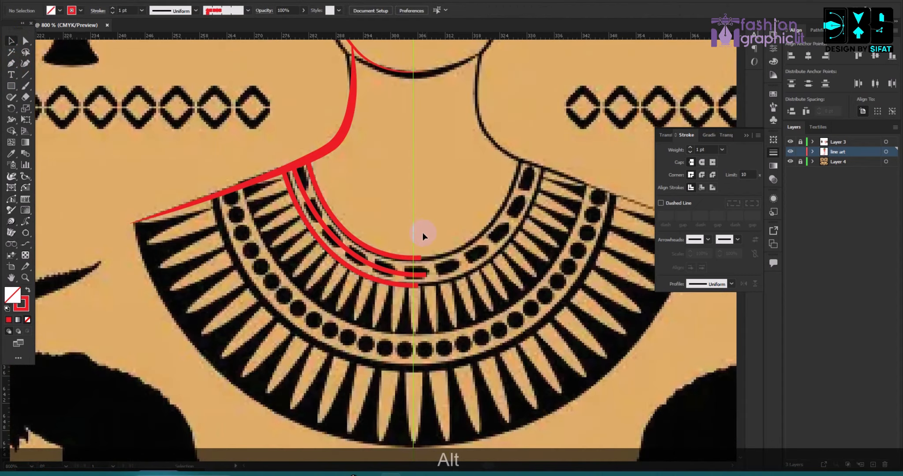
scroll(343, 215, up, 1)
scroll(339, 256, up, 1)
click(340, 257)
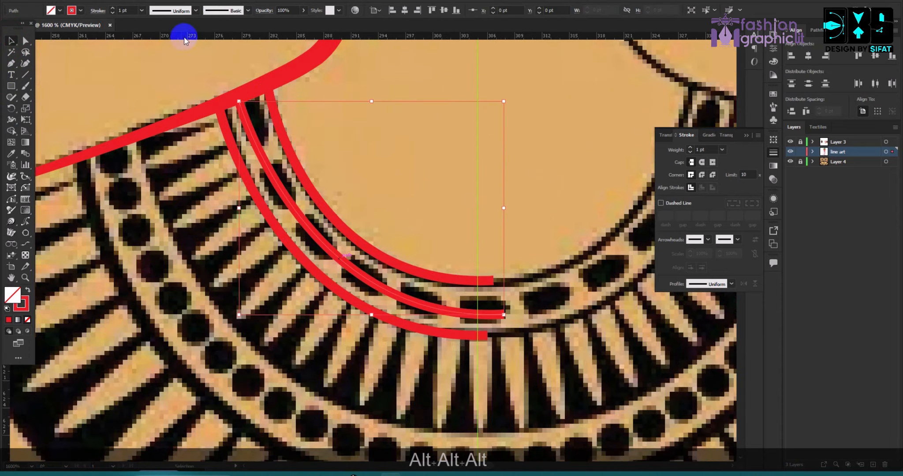
click(113, 9)
click(465, 108)
scroll(467, 133, down, 1)
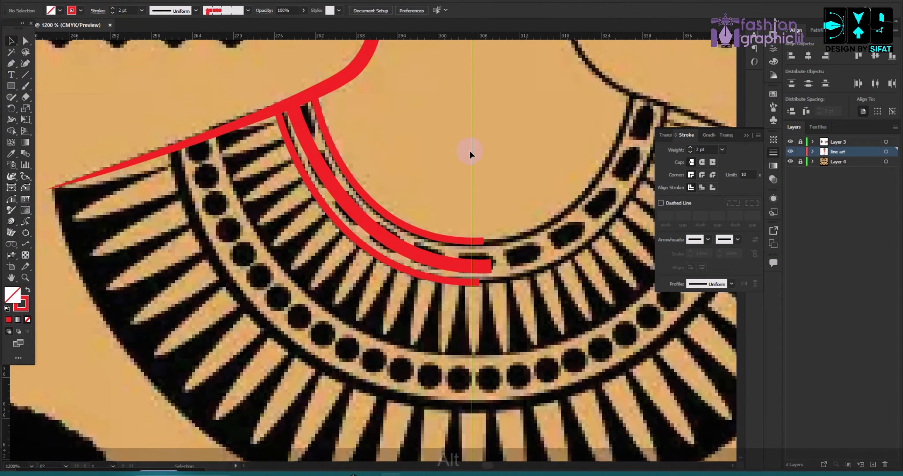
Trace the inner edge of the round-bead band with a 2 pt red curve from the shoulder line to just past the centre guide
scroll(340, 168, up, 2)
scroll(340, 168, down, 2)
scroll(344, 258, up, 2)
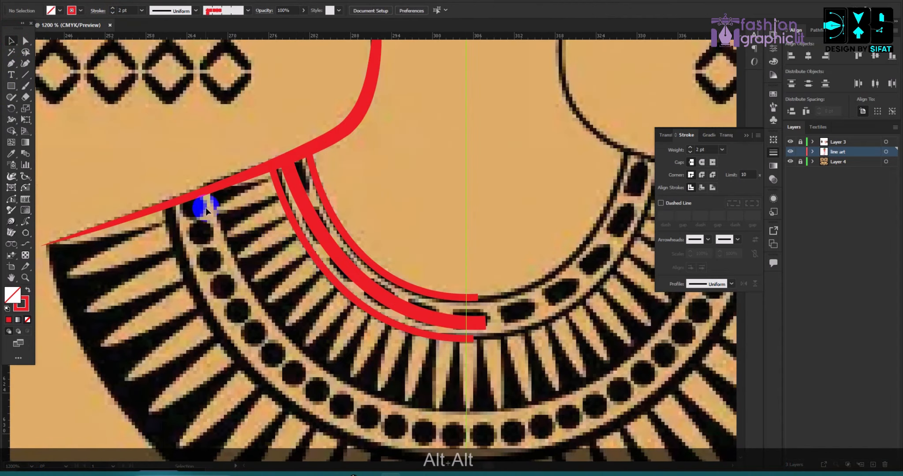
scroll(238, 174, down, 1)
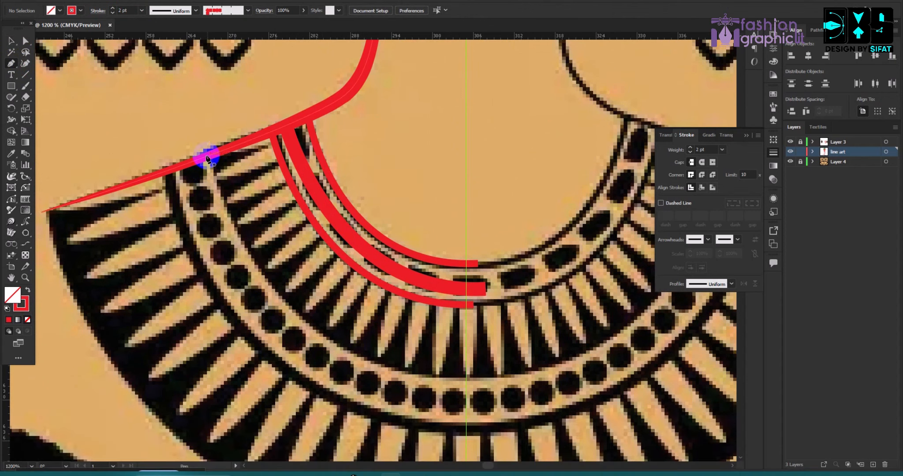
click(211, 153)
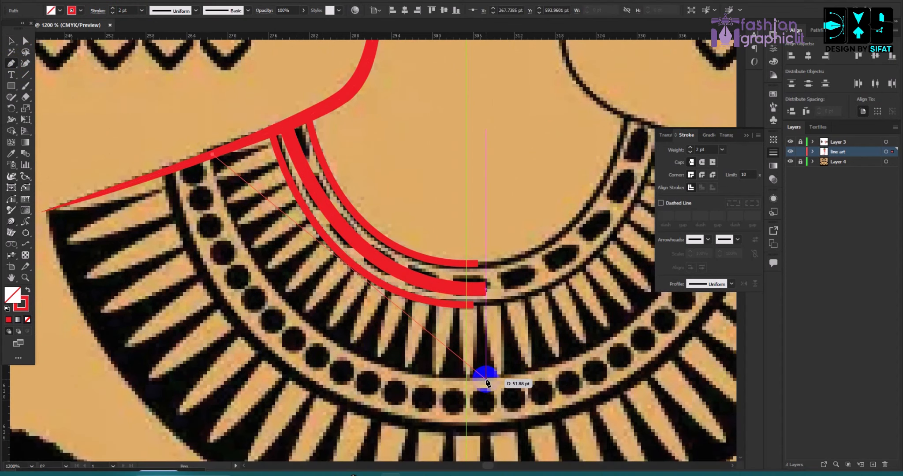
click(706, 360)
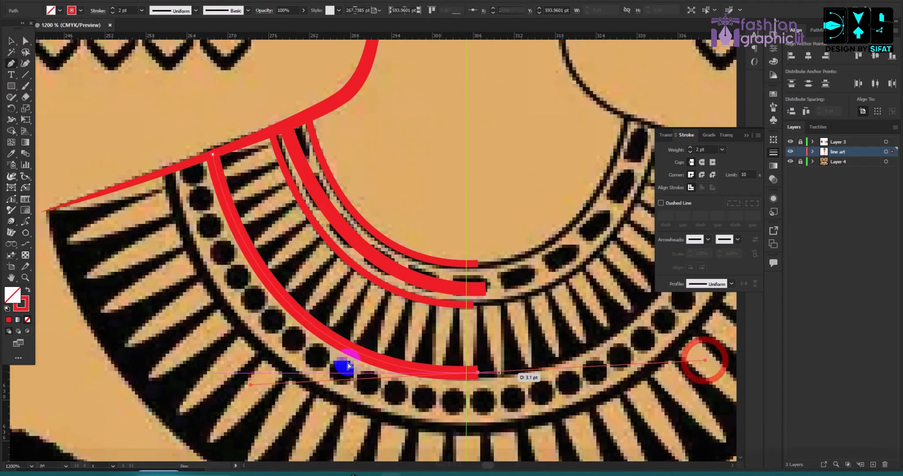
key(ctrl+z)
drag(493, 374, 696, 342)
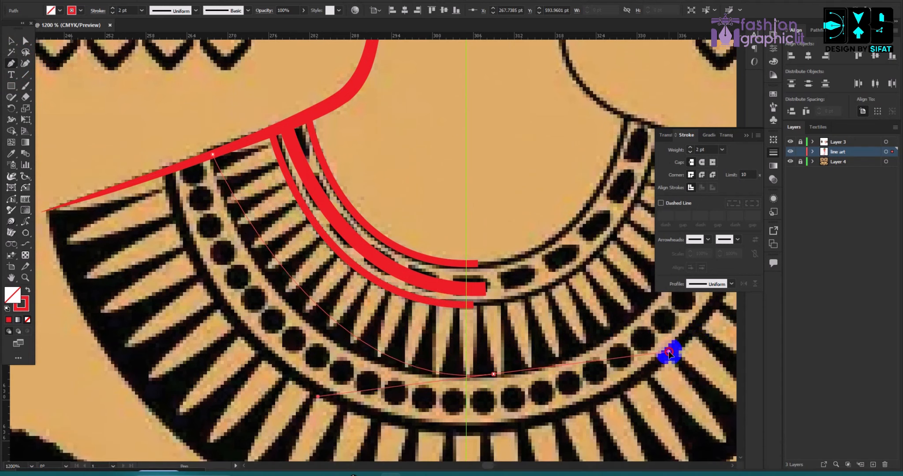
key(ctrl+z)
mouse_move(479, 378)
mouse_down()
mouse_move(687, 368)
mouse_move(676, 372)
mouse_move(686, 361)
mouse_move(680, 368)
mouse_up()
key(Escape)
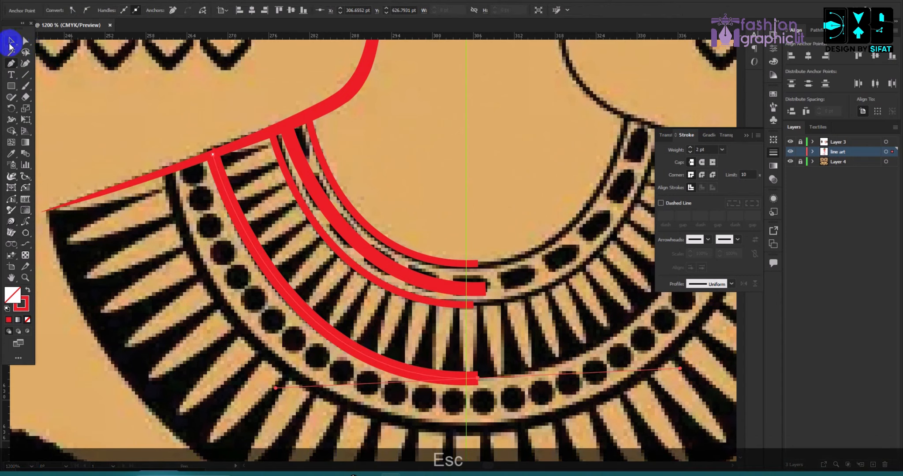
click(10, 43)
Apply the vd pattern brush to the curve inside the round-bead band and set its stroke weight to 0.25 pt
click(236, 218)
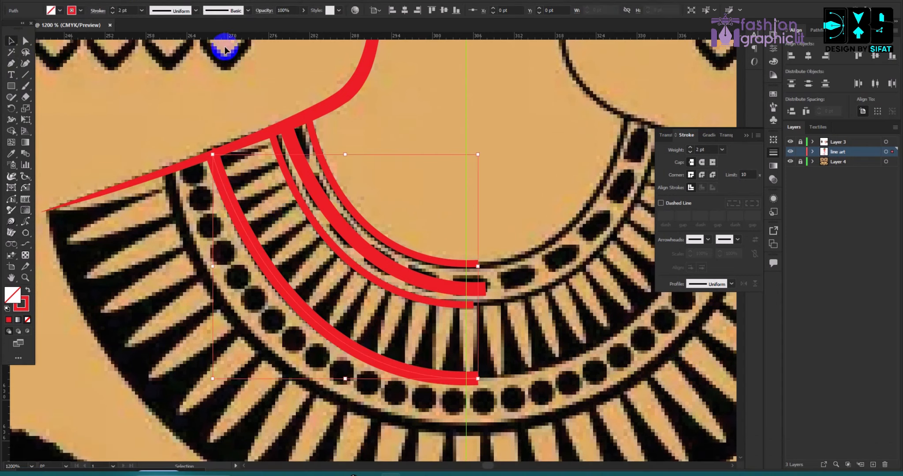
click(248, 10)
click(194, 71)
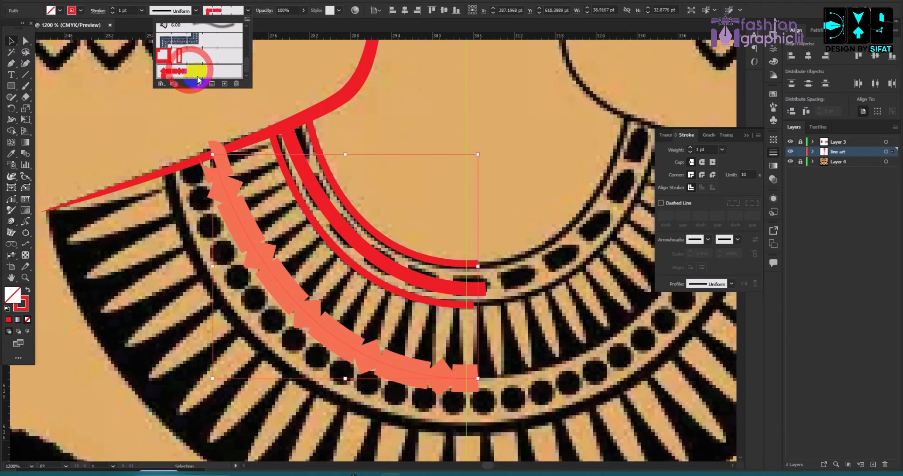
scroll(223, 175, up, 2)
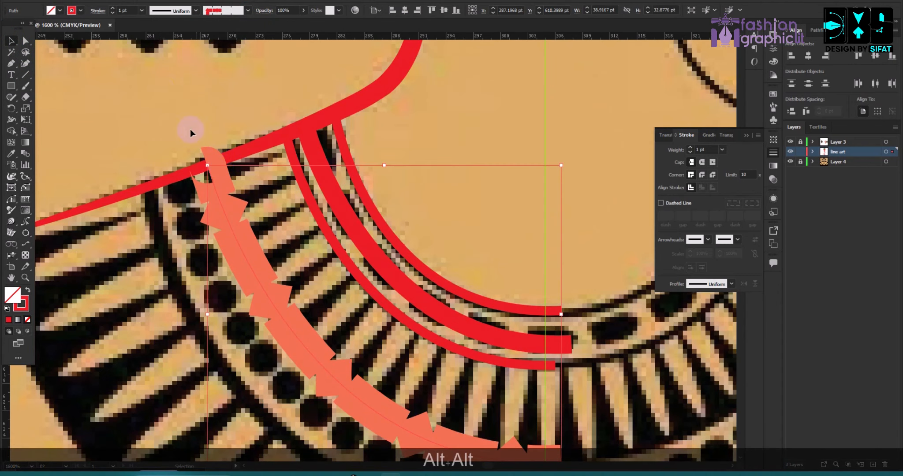
click(113, 14)
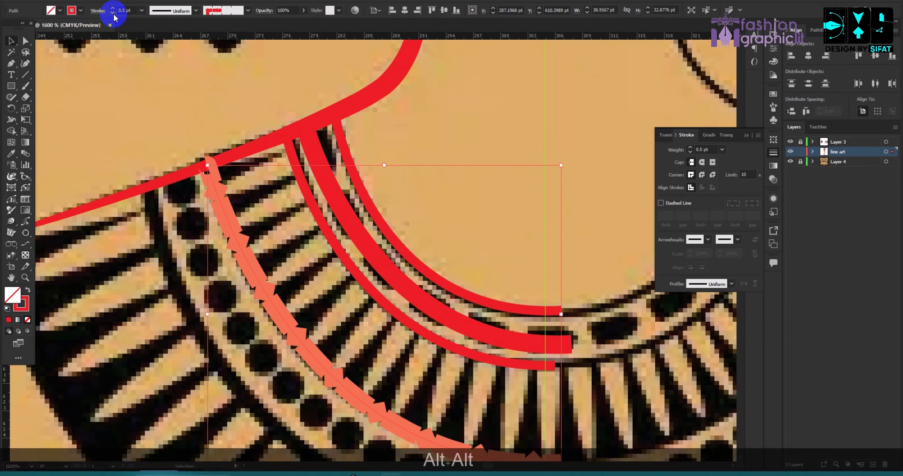
click(113, 14)
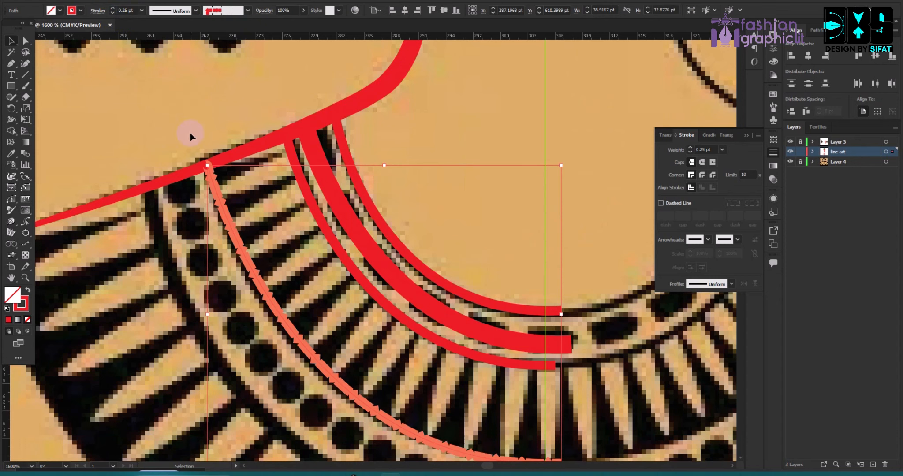
click(274, 250)
Duplicate the patterned curve three times, placing each copy slightly further inward toward the neck
scroll(353, 322, down, 2)
scroll(381, 316, up, 3)
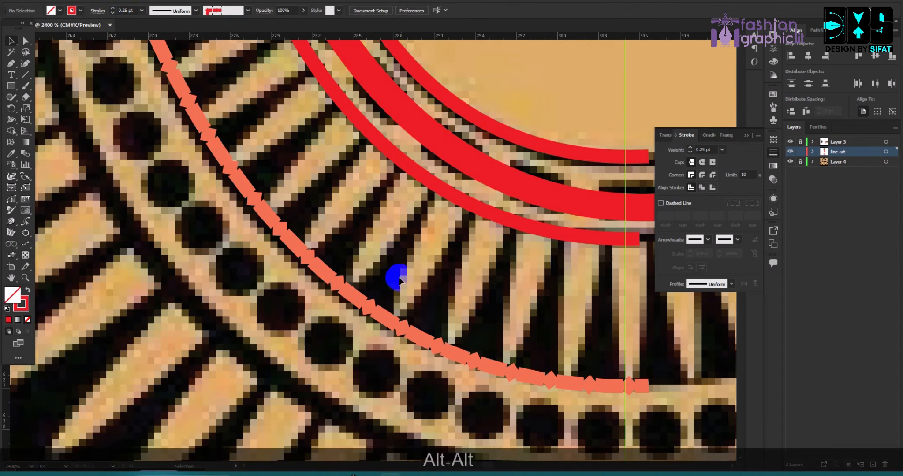
scroll(394, 273, down, 3)
scroll(391, 271, up, 3)
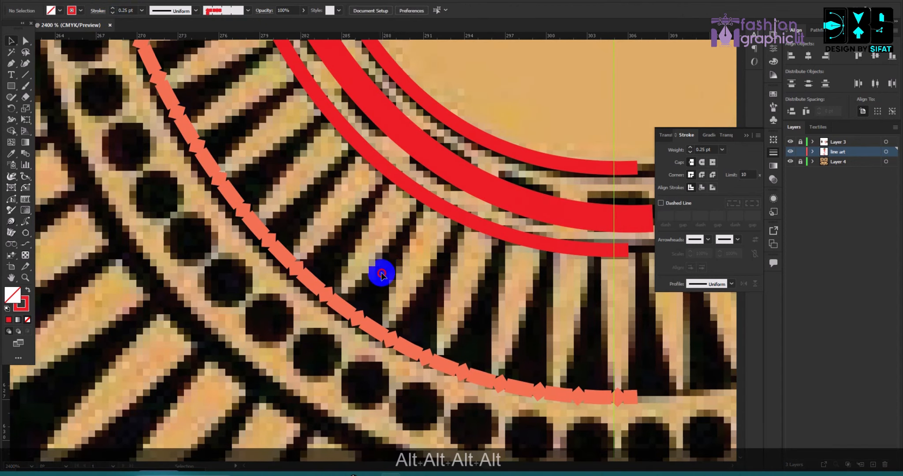
scroll(339, 320, up, 2)
drag(330, 355, 373, 322)
scroll(373, 322, down, 3)
scroll(369, 303, up, 3)
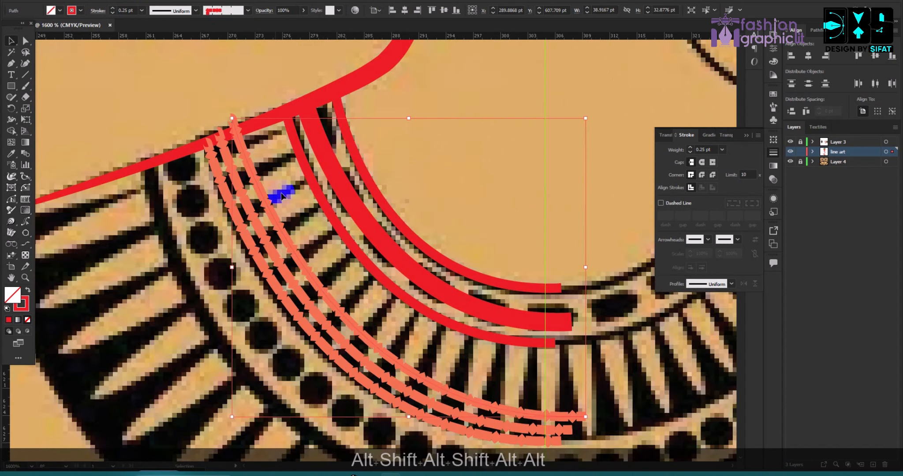
drag(280, 229, 296, 216)
drag(249, 144, 255, 152)
Set the stroke weight of the two innermost patterned curves to 0.5 pt
click(116, 9)
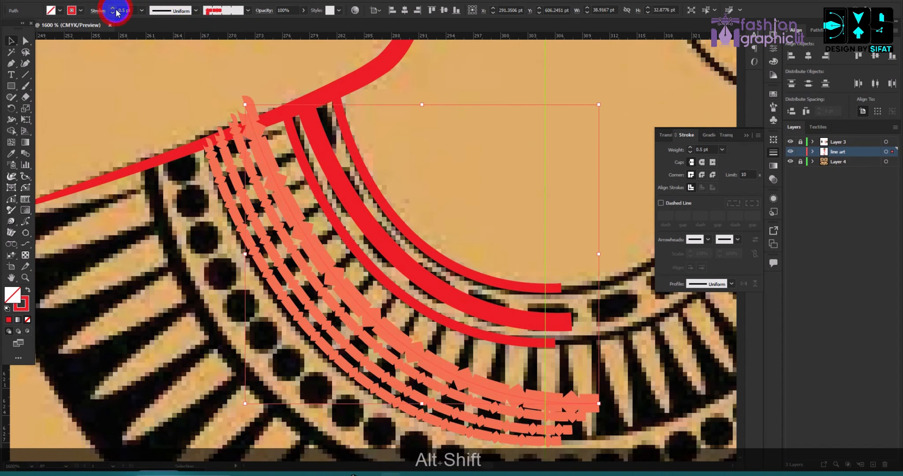
scroll(252, 119, up, 1)
drag(276, 155, 287, 156)
shift+click(249, 173)
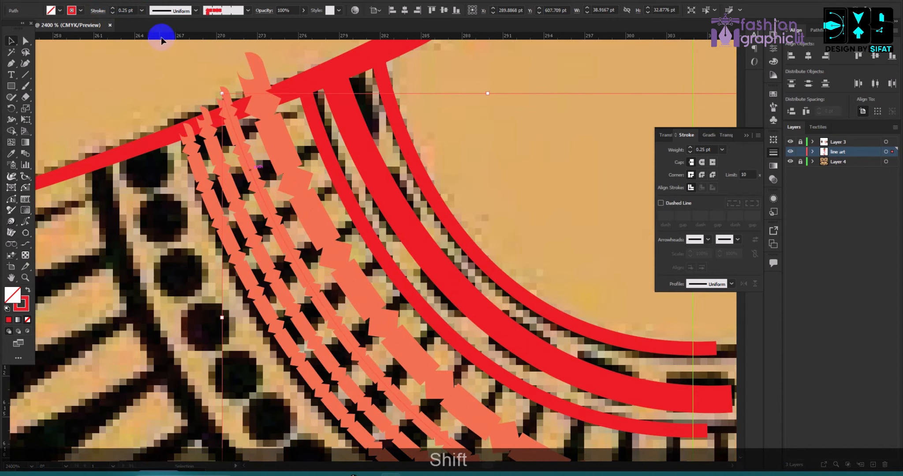
click(115, 9)
shift+click(225, 182)
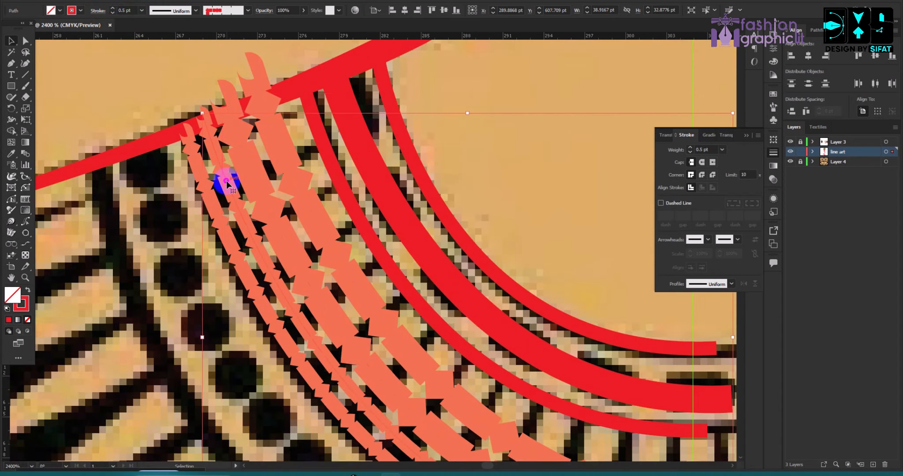
scroll(108, 99, down, 2)
click(483, 353)
Move the end points of the three copied patterned curves near the centre guide inward toward the neck, spacing the rows apart
scroll(427, 334, up, 1)
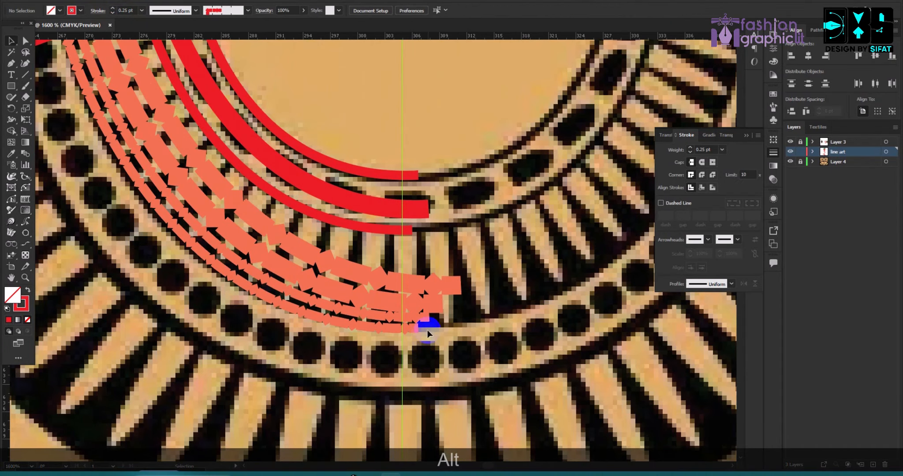
click(441, 310)
click(451, 286)
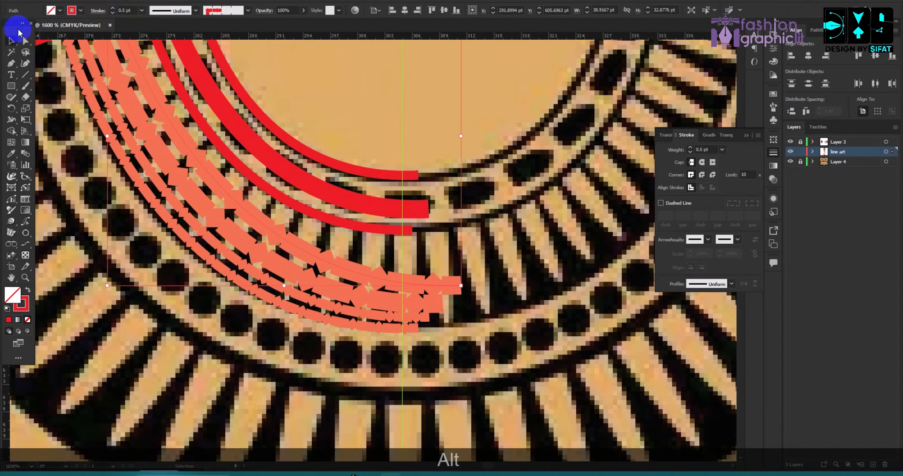
click(25, 41)
drag(463, 287, 442, 261)
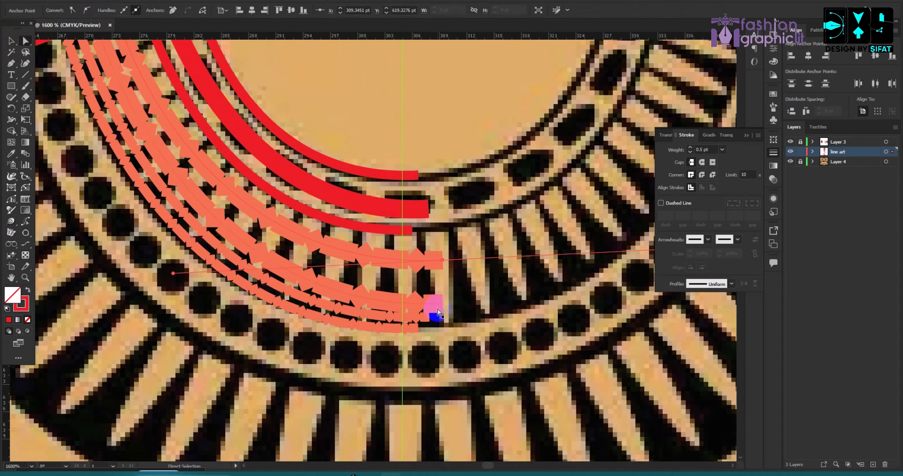
mouse_move(443, 304)
mouse_down()
mouse_move(441, 286)
mouse_move(433, 298)
mouse_move(448, 306)
mouse_up()
scroll(448, 306, up, 3)
key(ctrl+z)
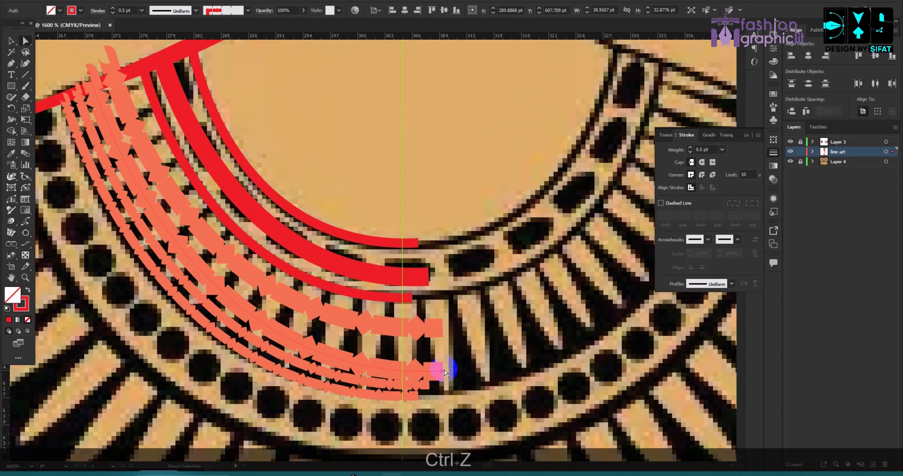
mouse_move(443, 373)
mouse_down()
mouse_move(441, 362)
mouse_move(431, 381)
mouse_up()
click(429, 385)
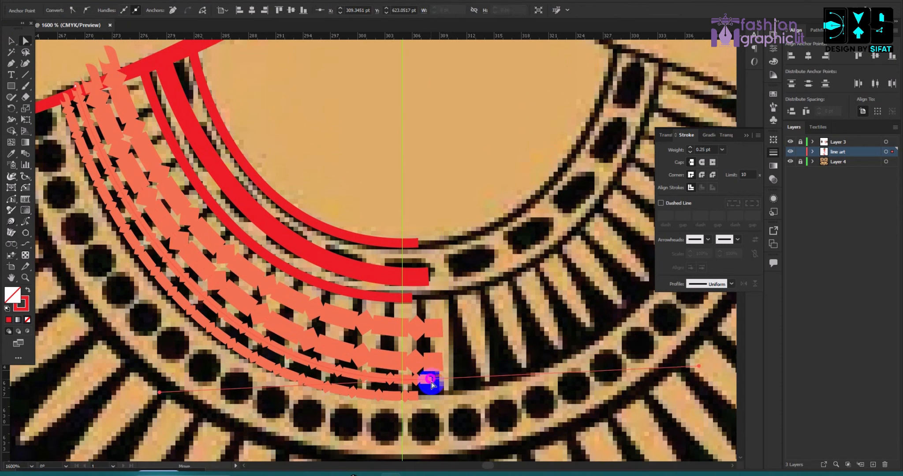
click(501, 362)
scroll(500, 333, down, 3)
scroll(486, 310, down, 2)
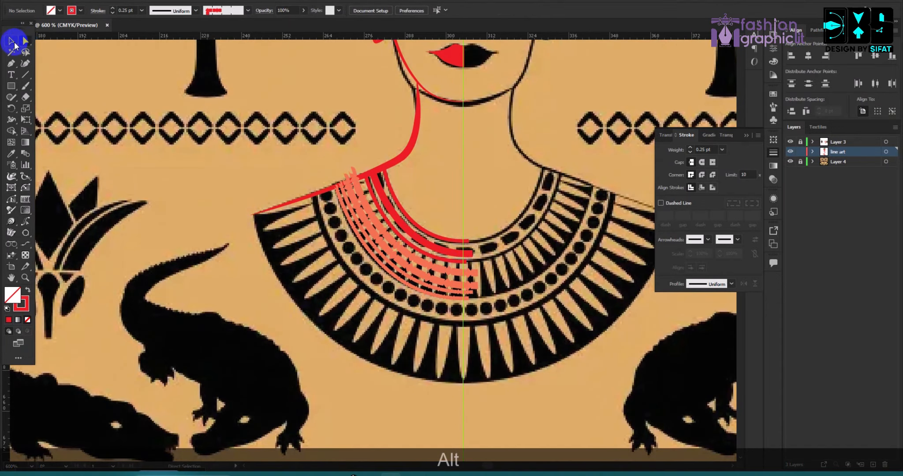
scroll(290, 216, up, 2)
scroll(298, 211, down, 2)
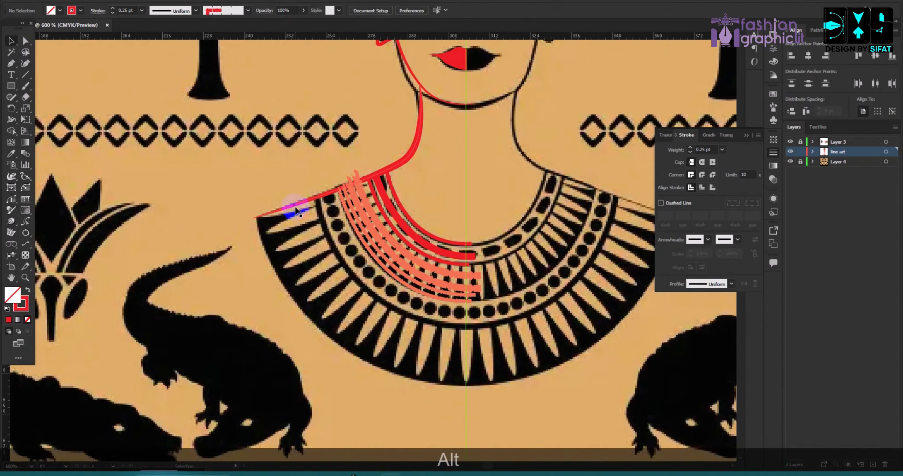
scroll(308, 212, up, 2)
scroll(228, 187, down, 3)
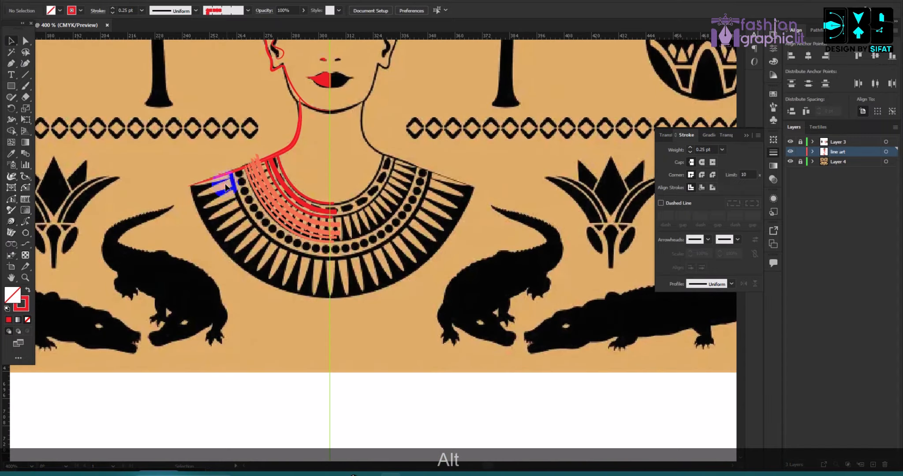
scroll(228, 191, up, 2)
scroll(470, 196, down, 3)
scroll(420, 219, up, 1)
scroll(420, 219, up, 1)
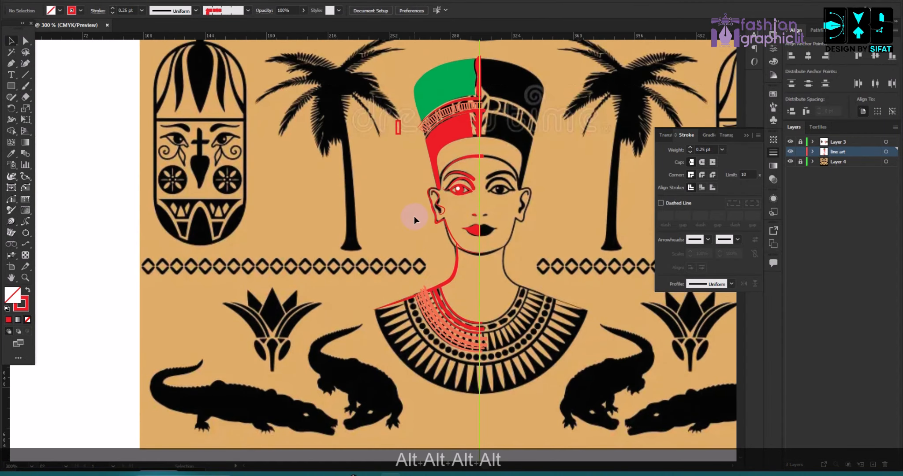
scroll(338, 181, up, 1)
click(247, 10)
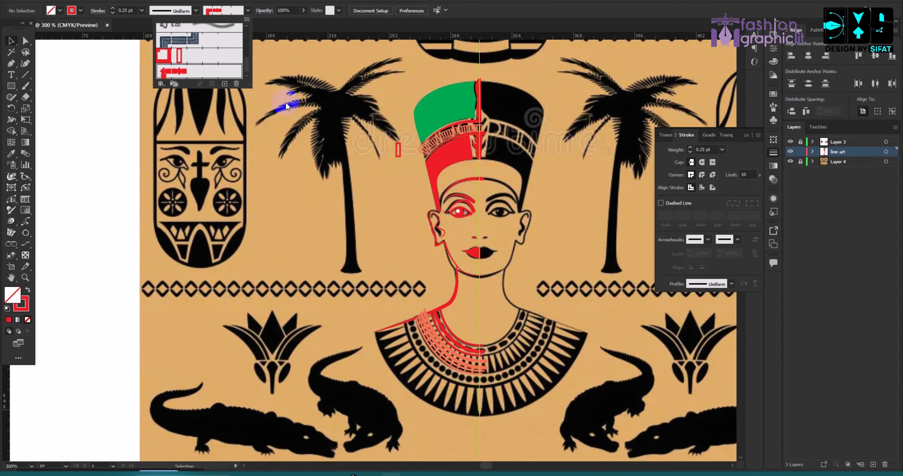
scroll(220, 76, up, 2)
click(85, 113)
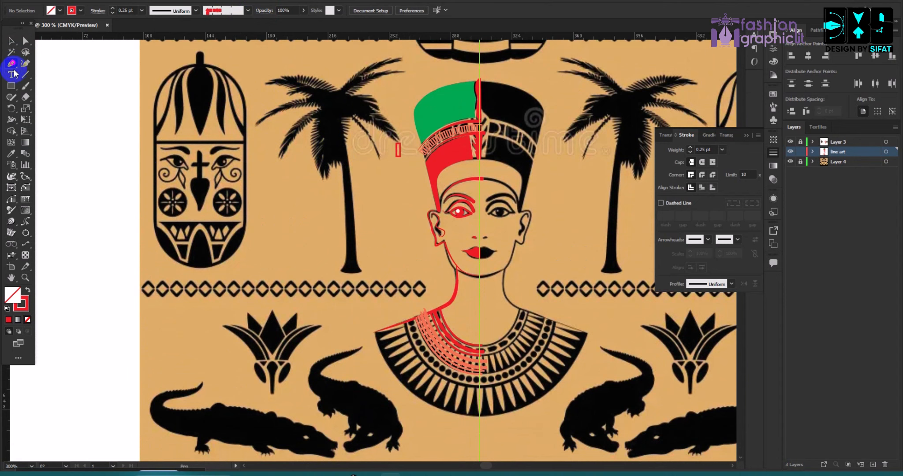
Draw a Pen tool curve along the round-bead band from the shoulder line to just past the centre guide
scroll(504, 301, down, 2)
scroll(279, 216, up, 3)
scroll(246, 186, up, 2)
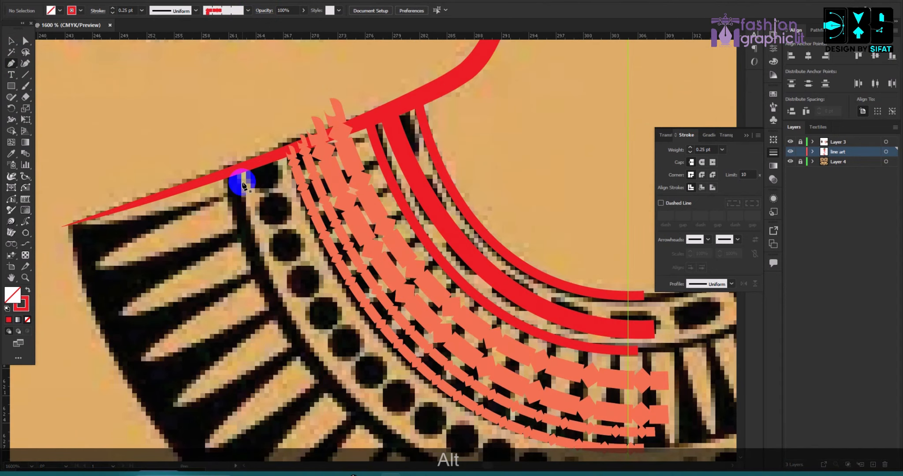
click(254, 169)
scroll(252, 202, down, 4)
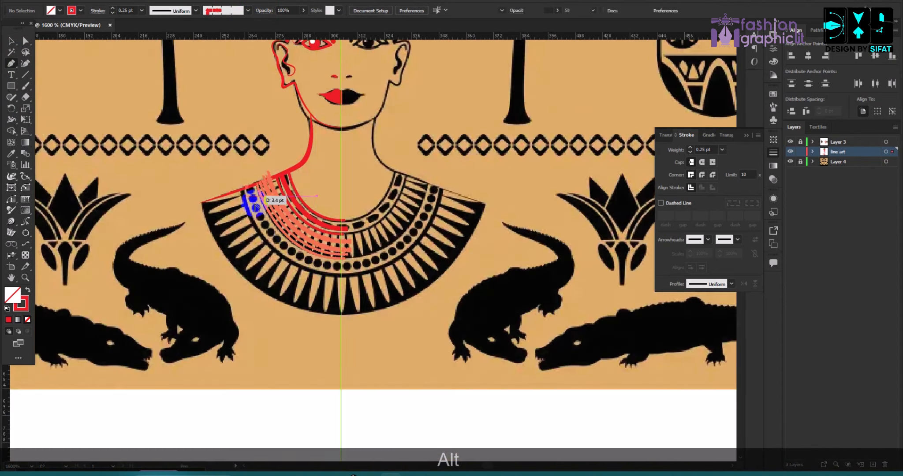
scroll(348, 269, up, 3)
drag(360, 266, 515, 267)
key(Escape)
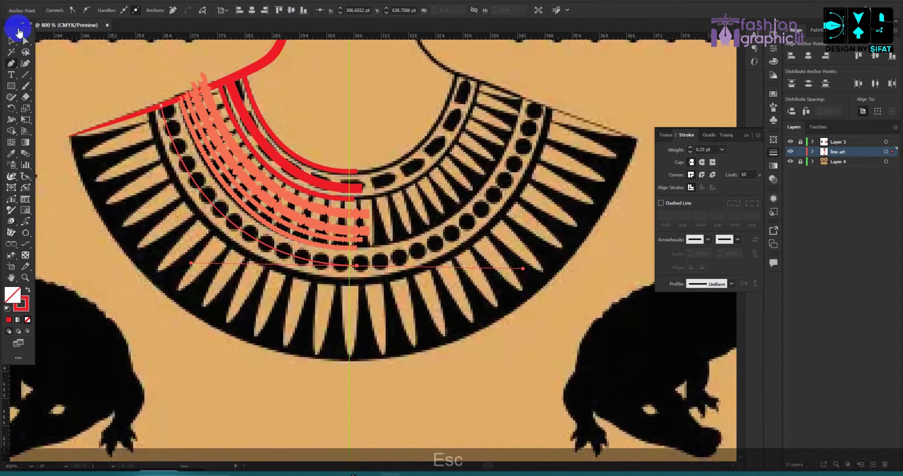
click(12, 40)
click(73, 66)
Set the stroke weight of the curve along the round-bead band to 3 pt
scroll(135, 152, up, 2)
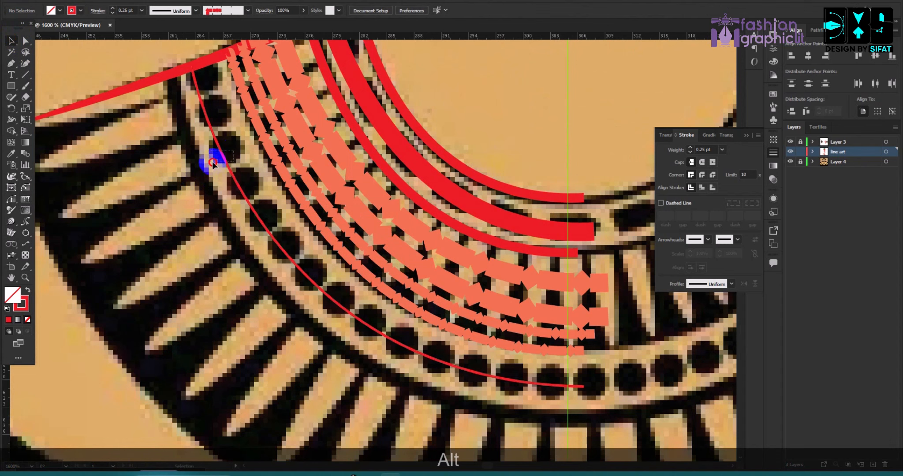
click(213, 164)
click(113, 7)
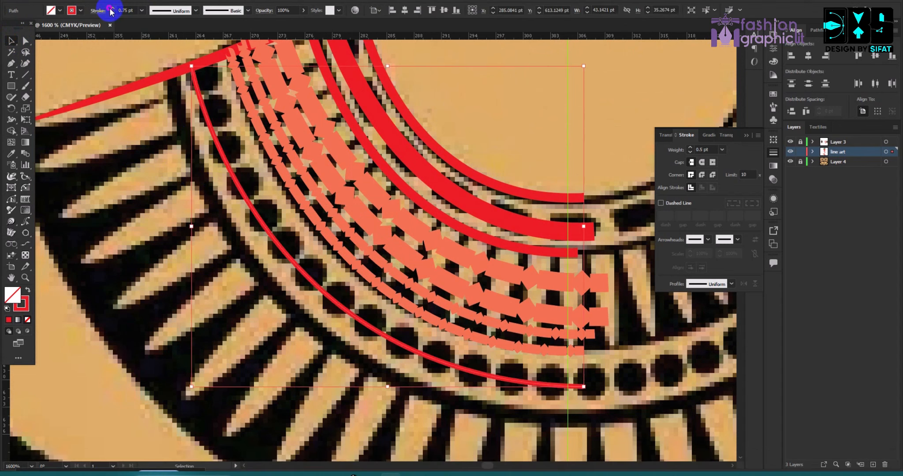
click(112, 8)
click(112, 7)
click(112, 7)
click(113, 8)
click(141, 228)
scroll(332, 288, down, 4)
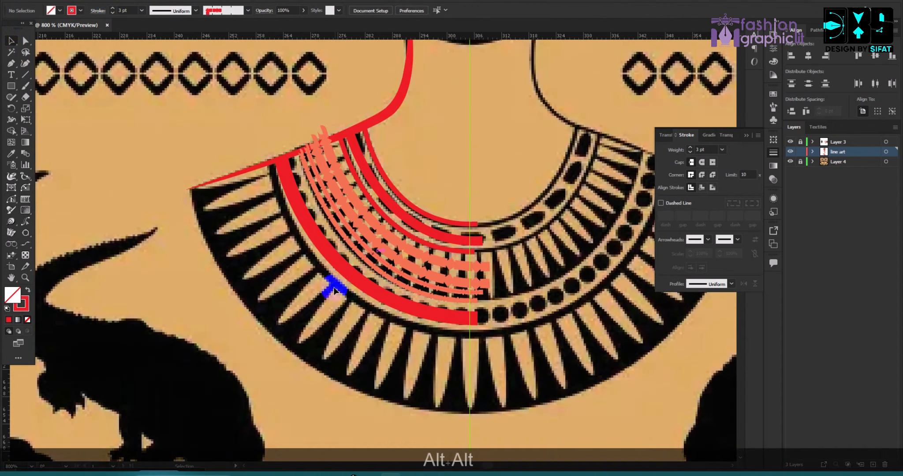
scroll(363, 266, up, 4)
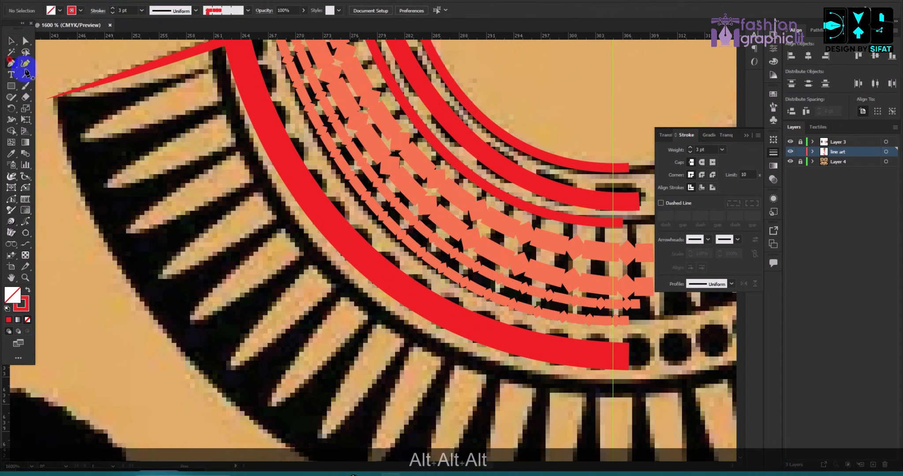
scroll(161, 97, down, 1)
click(171, 74)
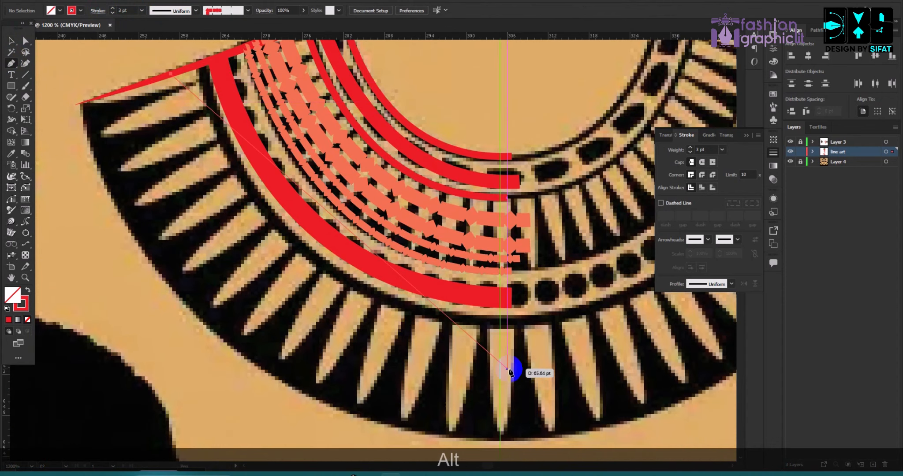
mouse_move(535, 326)
mouse_down()
mouse_move(738, 290)
mouse_move(525, 296)
mouse_move(519, 284)
mouse_move(489, 308)
mouse_up()
scroll(517, 296, down, 2)
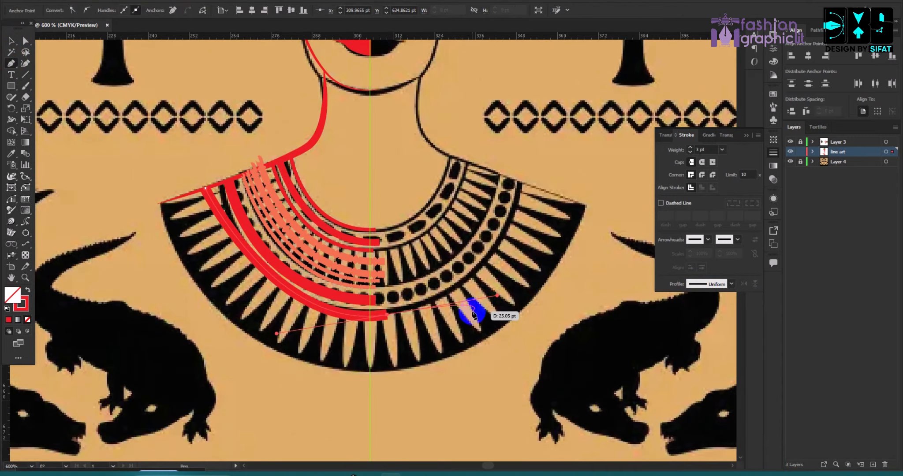
key(ctrl+z)
scroll(189, 228, up, 2)
key(ctrl+z)
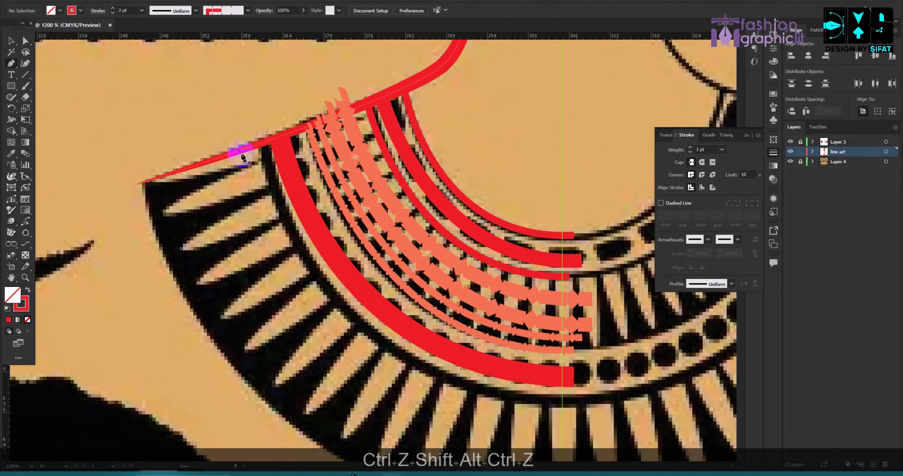
Trace the outer edge of the round-bead band with a Pen tool curve from the shoulder line to just past the centre guide
scroll(373, 303, down, 2)
scroll(423, 306, up, 1)
drag(418, 294, 577, 285)
key(Escape)
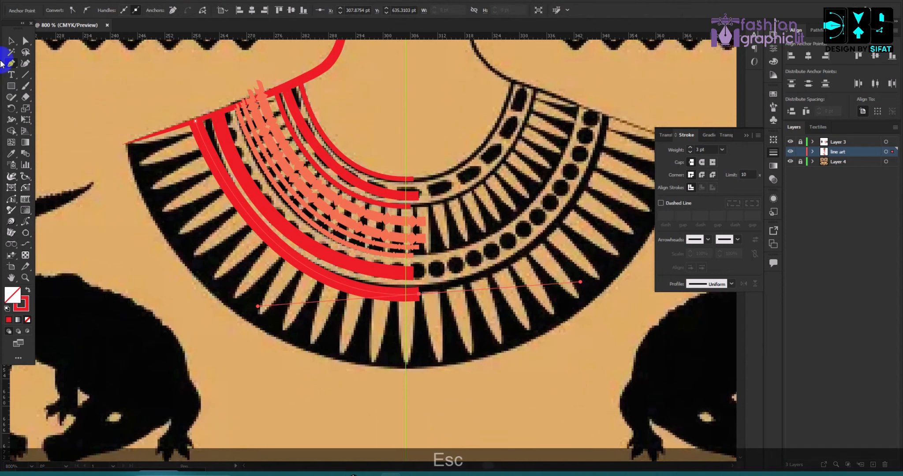
Set the stroke weight of the curve outside the round-bead band to 2 pt
click(11, 42)
click(203, 229)
scroll(232, 240, up, 3)
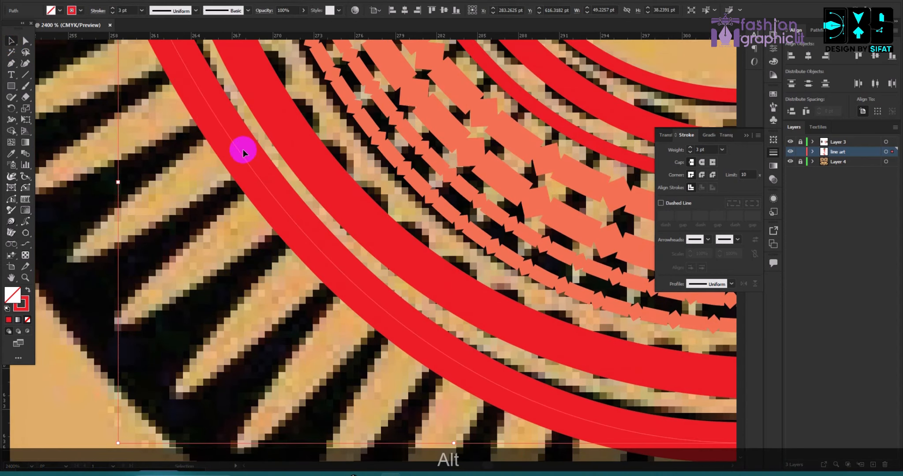
click(114, 13)
click(170, 178)
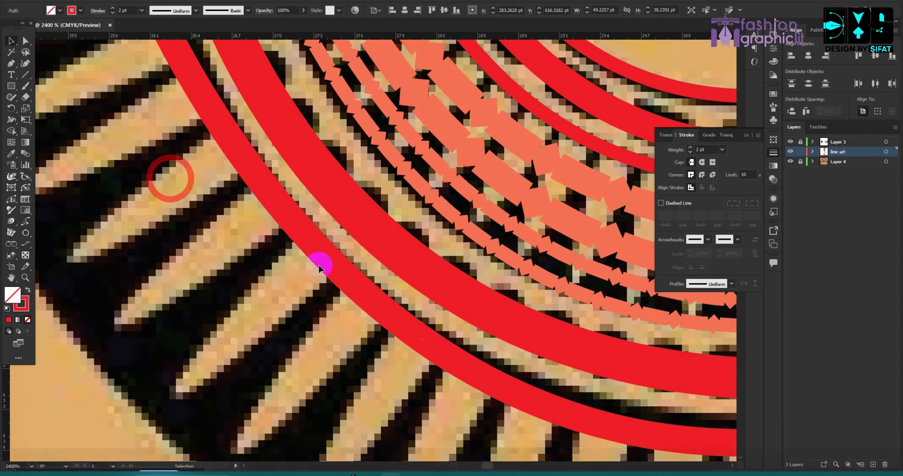
Trace the collar's outer edge with a 2 pt Pen tool curve from the shoulder tip to just past the centre guide
scroll(322, 282, down, 4)
scroll(304, 286, up, 2)
scroll(264, 207, down, 2)
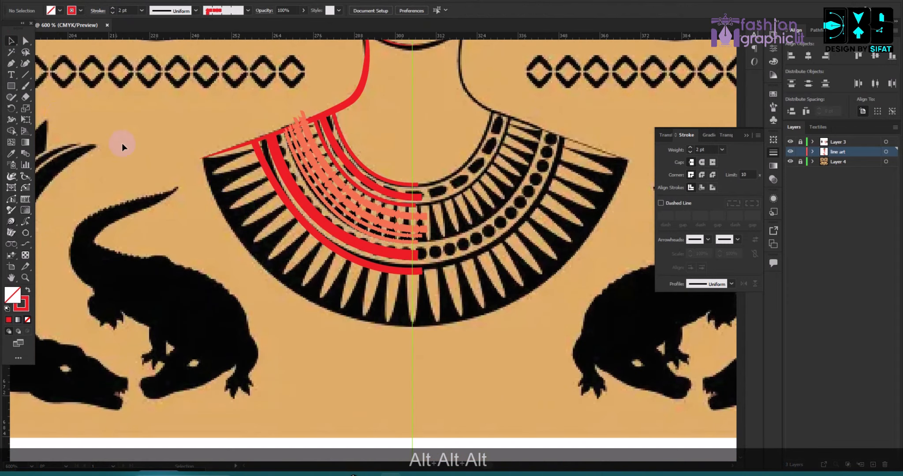
click(16, 65)
scroll(283, 234, up, 1)
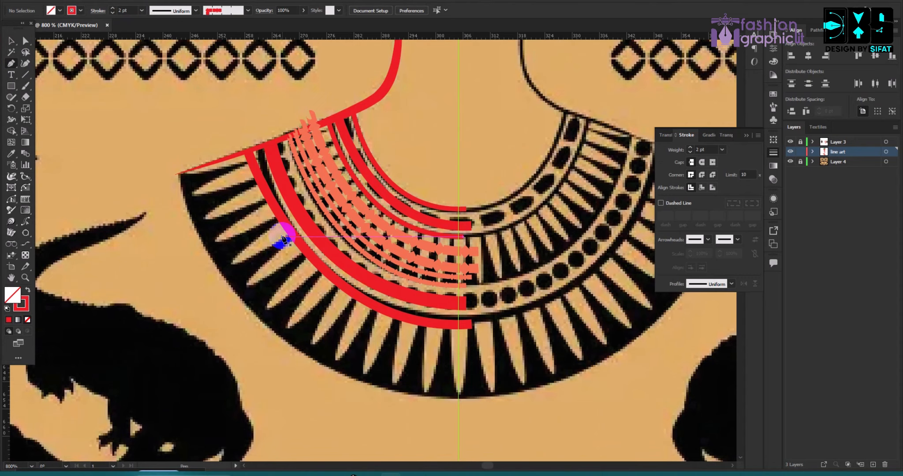
scroll(283, 238, down, 1)
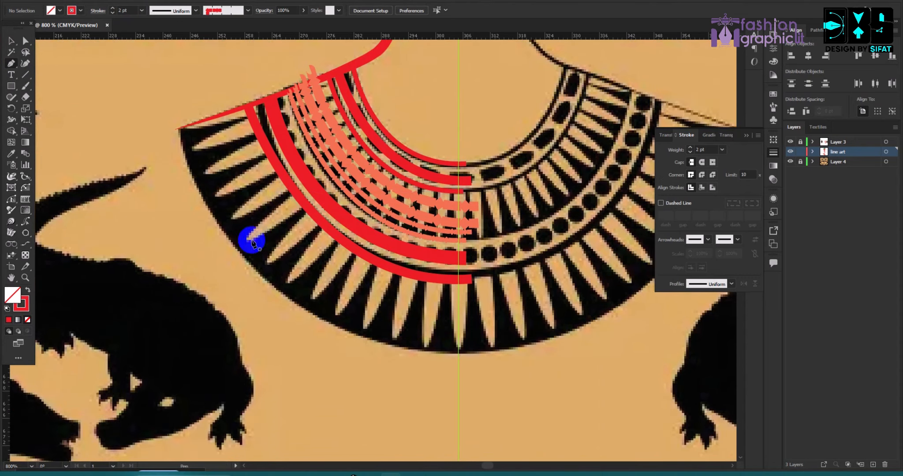
scroll(181, 121, up, 3)
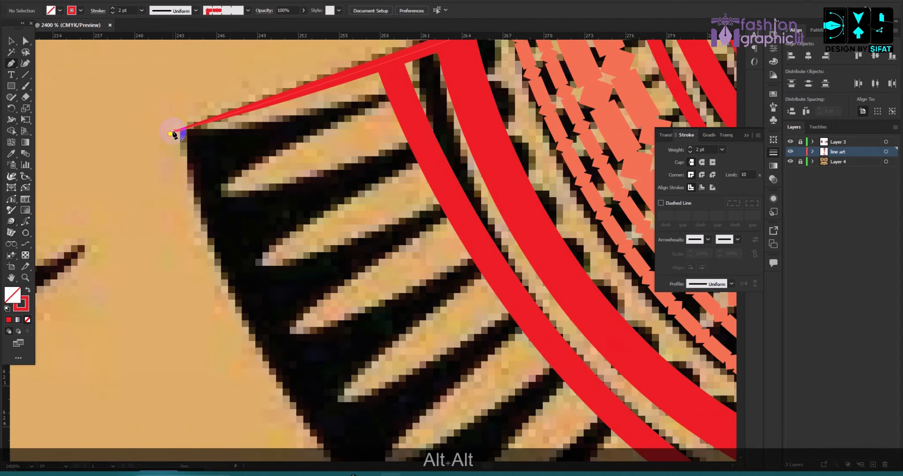
click(171, 134)
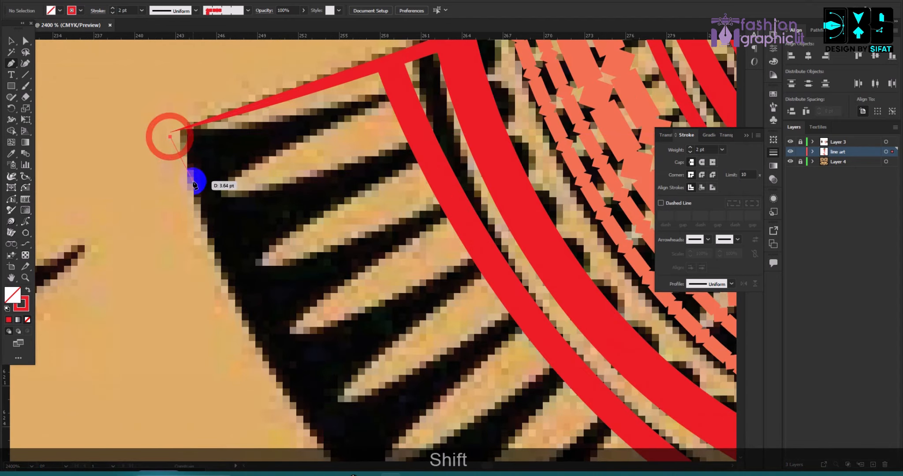
scroll(194, 178, down, 3)
scroll(188, 169, up, 1)
scroll(216, 226, down, 2)
scroll(338, 375, down, 2)
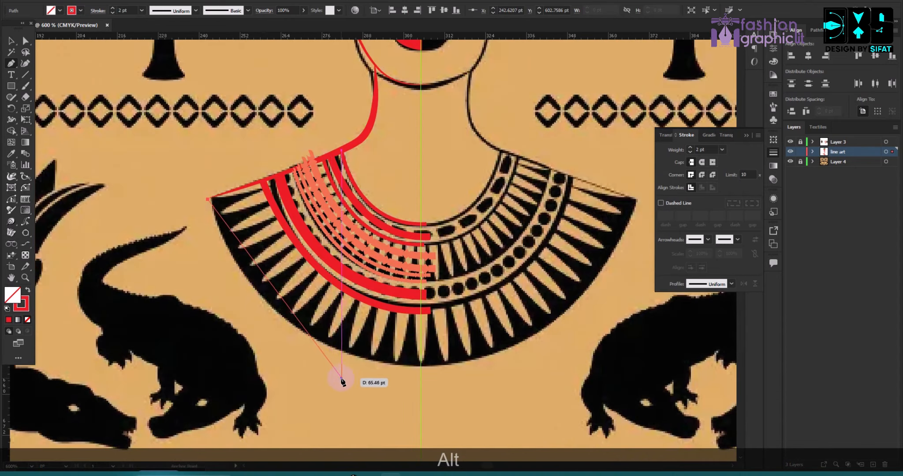
scroll(427, 383, up, 2)
scroll(428, 384, down, 1)
mouse_move(435, 349)
mouse_down()
mouse_move(599, 347)
mouse_move(662, 334)
mouse_up()
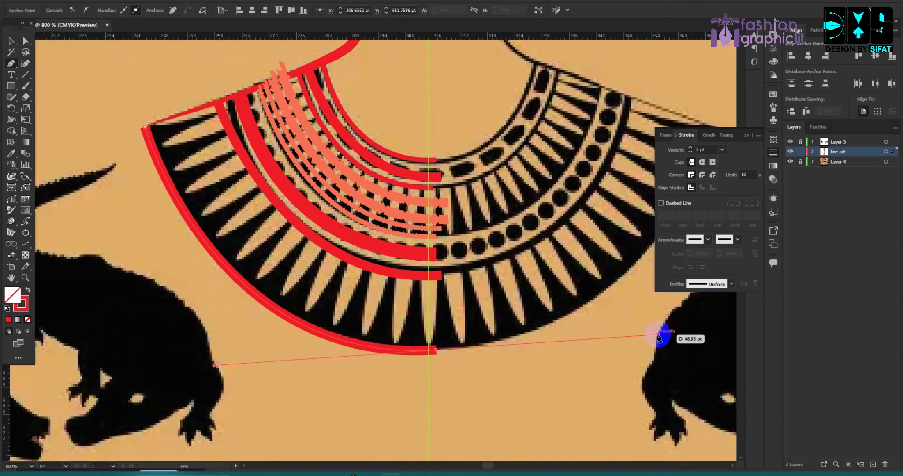
key(Escape)
click(11, 41)
scroll(214, 187, up, 2)
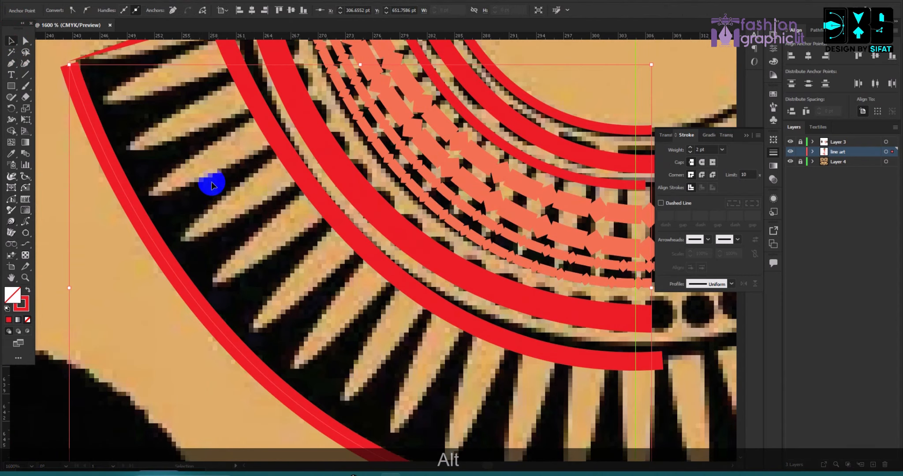
drag(156, 234, 194, 215)
scroll(194, 216, down, 2)
scroll(279, 253, up, 1)
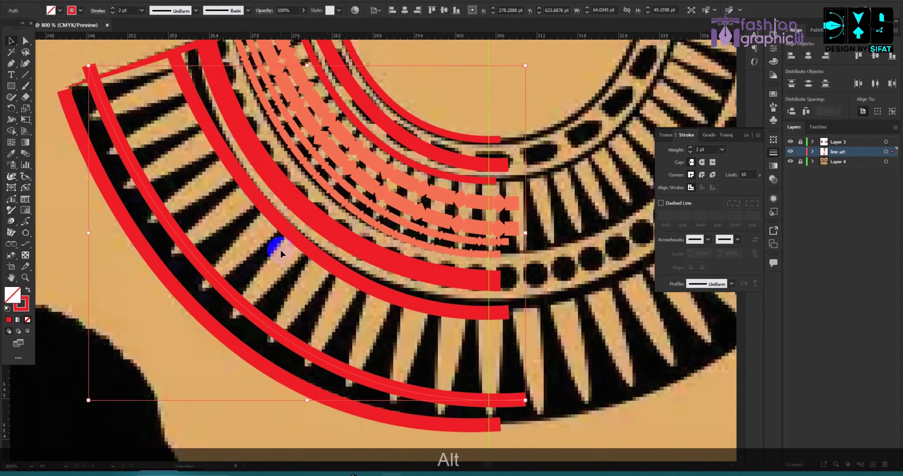
click(661, 203)
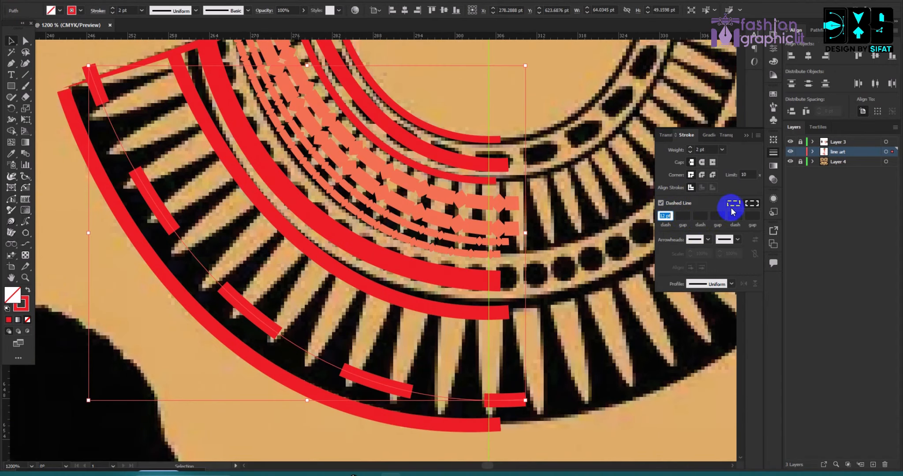
click(733, 205)
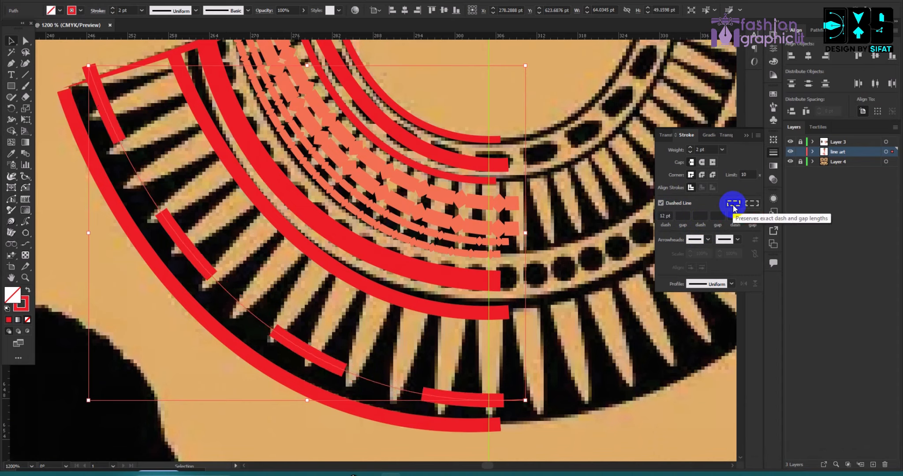
key(BackSpace)
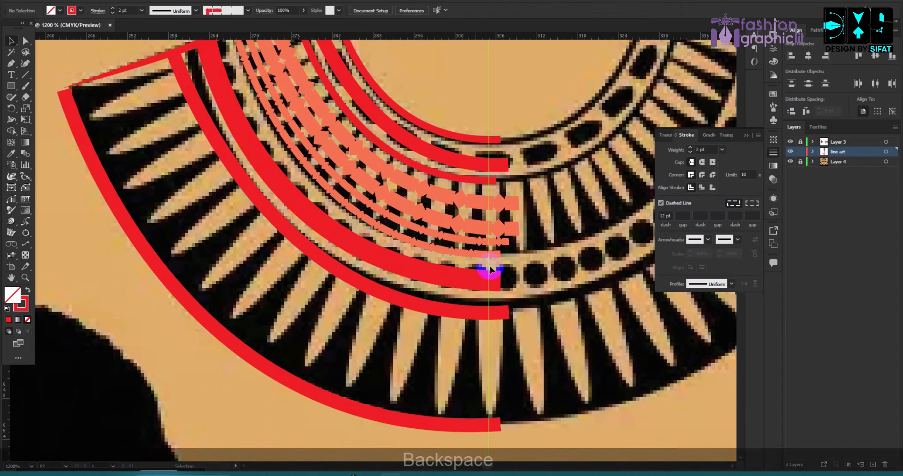
Apply the open-rectangle pattern brush to the collar's outer edge curve and shift the curve inward over the pointed bead row
click(206, 231)
click(149, 263)
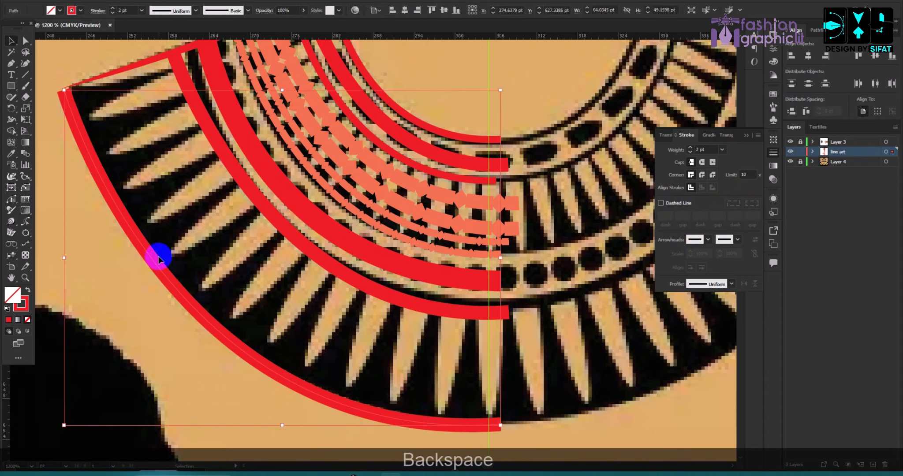
click(248, 11)
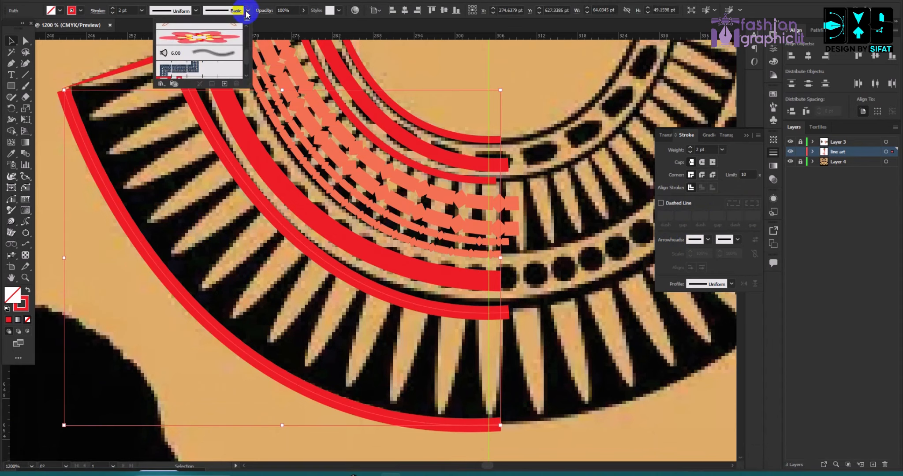
scroll(222, 50, down, 3)
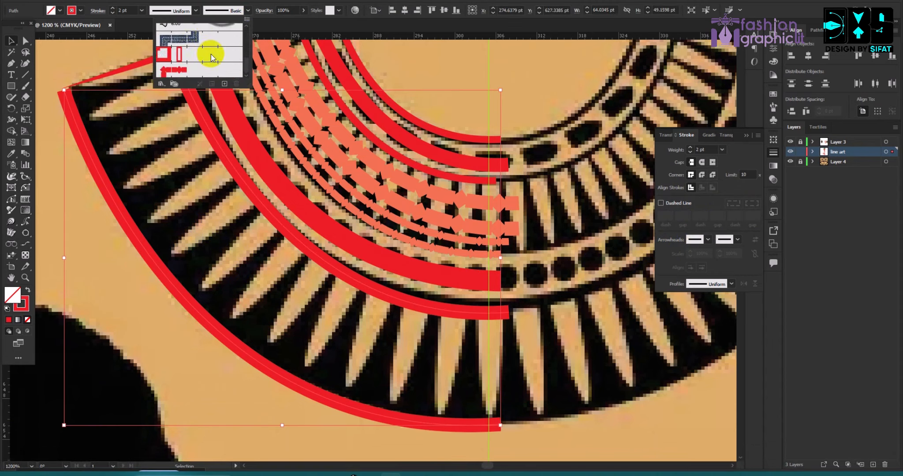
click(180, 53)
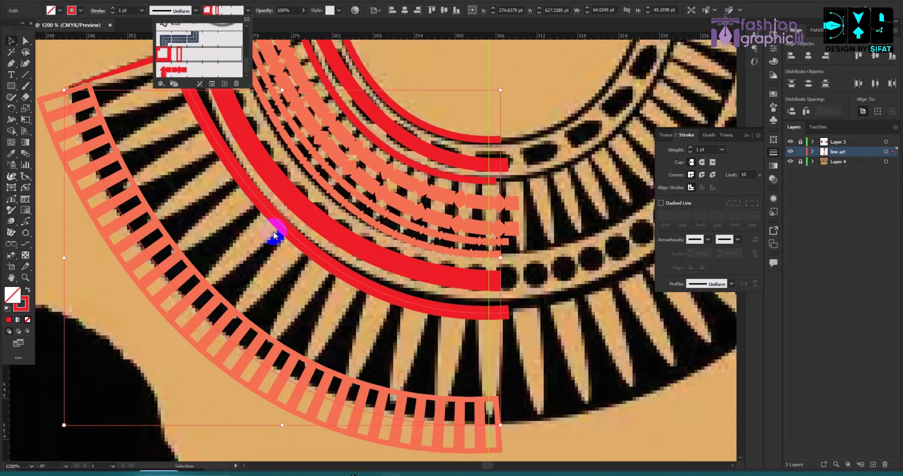
click(244, 307)
drag(222, 318, 260, 299)
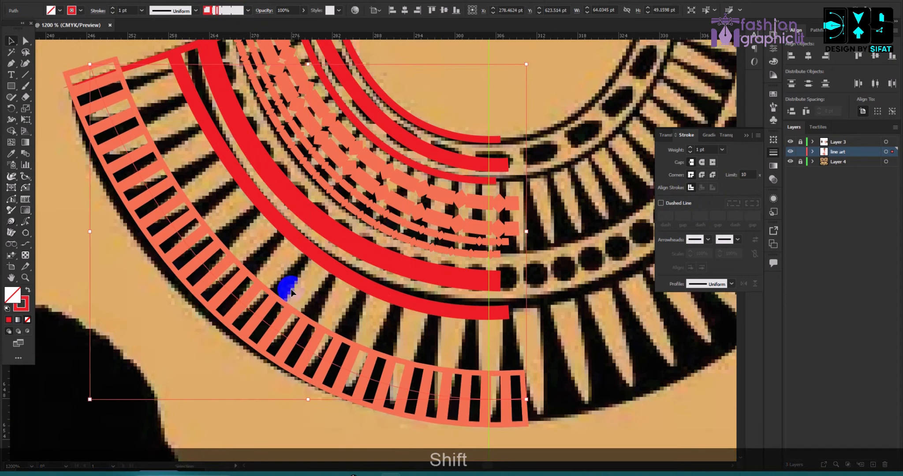
click(309, 271)
Delete the reference image from Layer 4
scroll(351, 277, down, 4)
scroll(382, 269, up, 3)
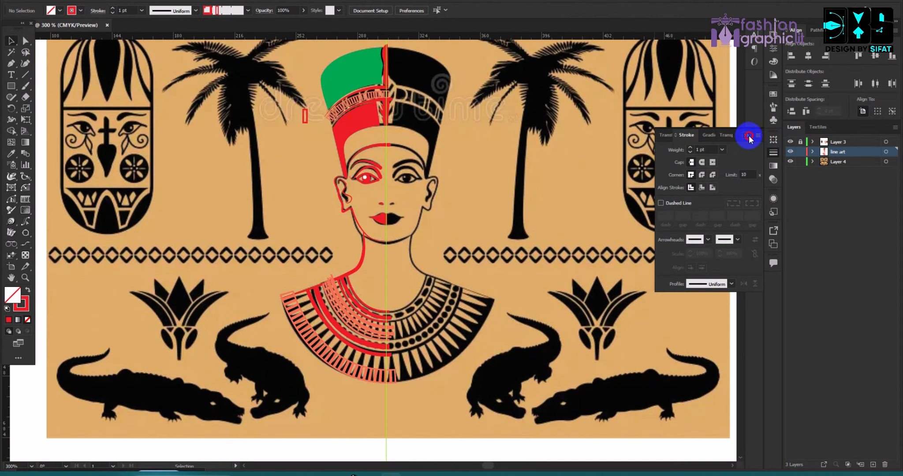
scroll(624, 176, down, 3)
click(635, 167)
key(BackSpace)
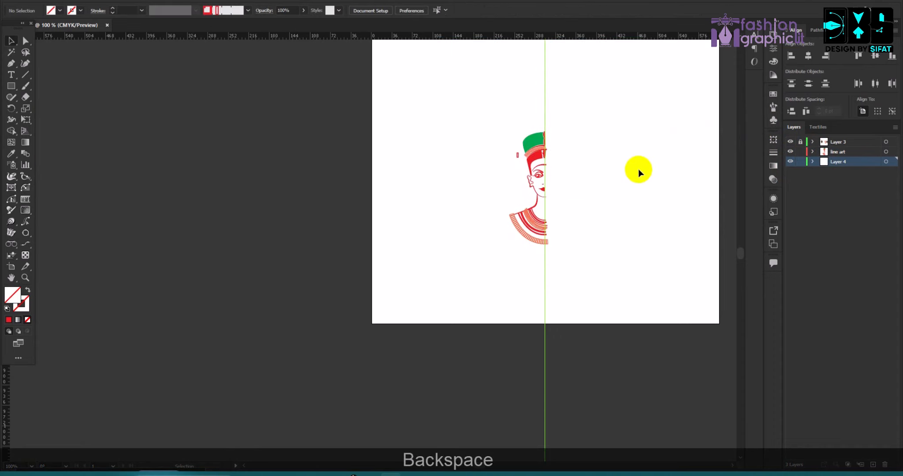
Delete the stray small rectangle beside the headdress
scroll(573, 159, up, 4)
scroll(504, 199, up, 3)
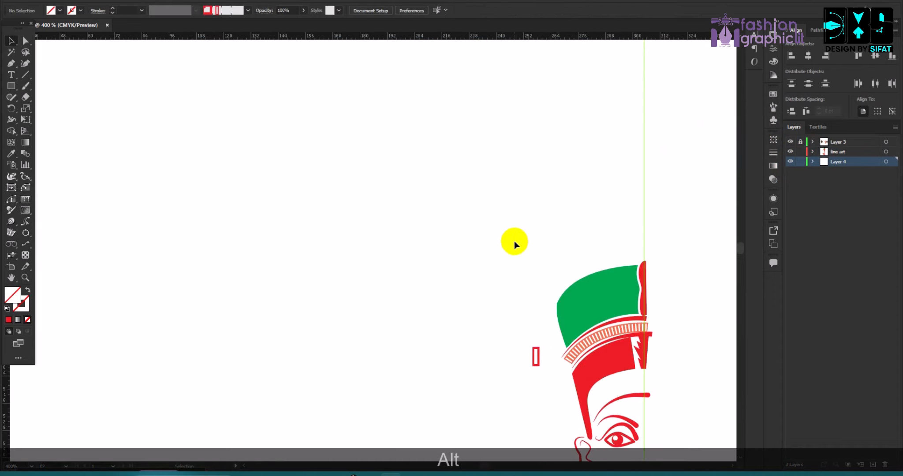
drag(516, 251, 541, 373)
scroll(540, 366, down, 3)
key(BackSpace)
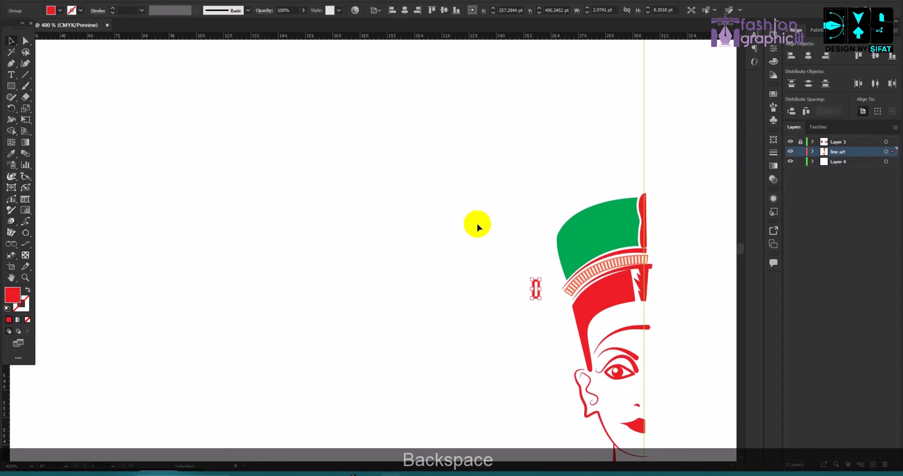
Expand the appearance of all the line art, then expand it fully into filled shapes
scroll(480, 242, down, 4)
drag(437, 135, 629, 399)
click(84, 0)
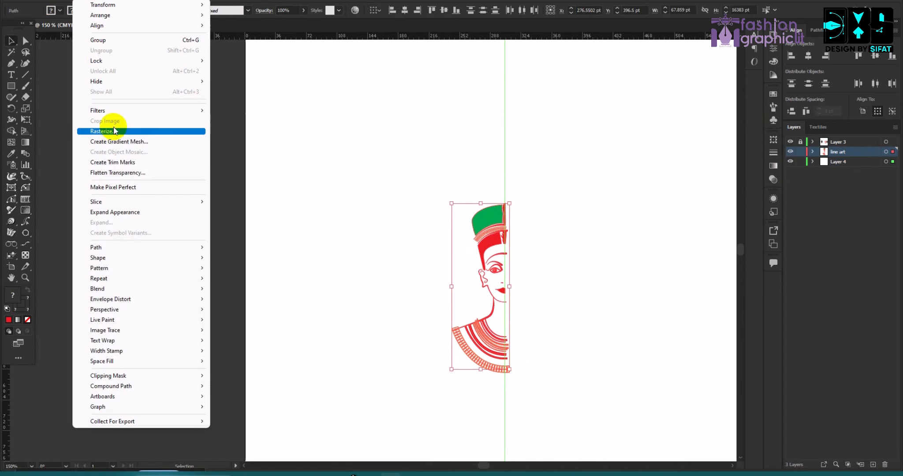
click(115, 214)
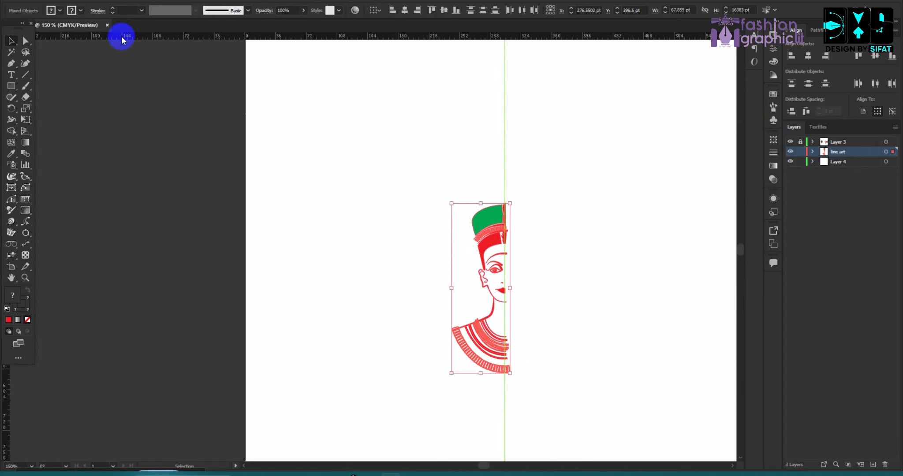
click(94, 1)
click(107, 223)
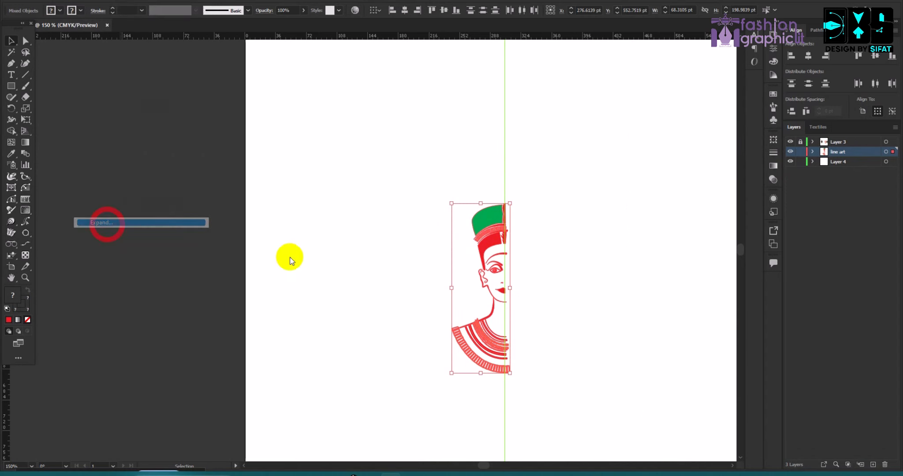
click(430, 287)
scroll(509, 237, up, 5)
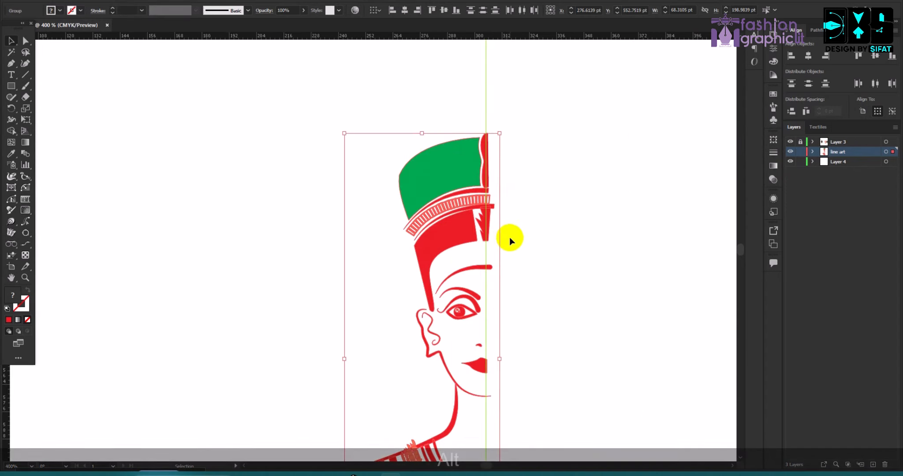
Fill the whole expanded artwork with the dark brown swatch
click(71, 11)
click(91, 41)
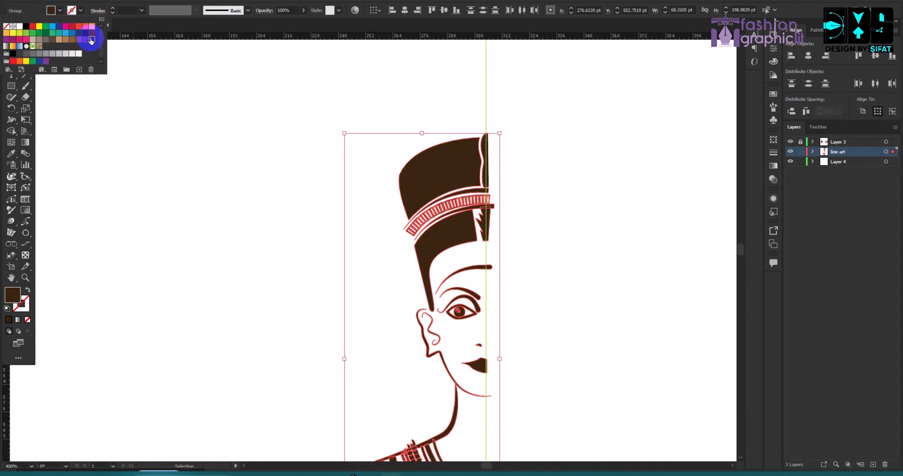
click(181, 84)
scroll(506, 187, down, 2)
scroll(520, 181, up, 1)
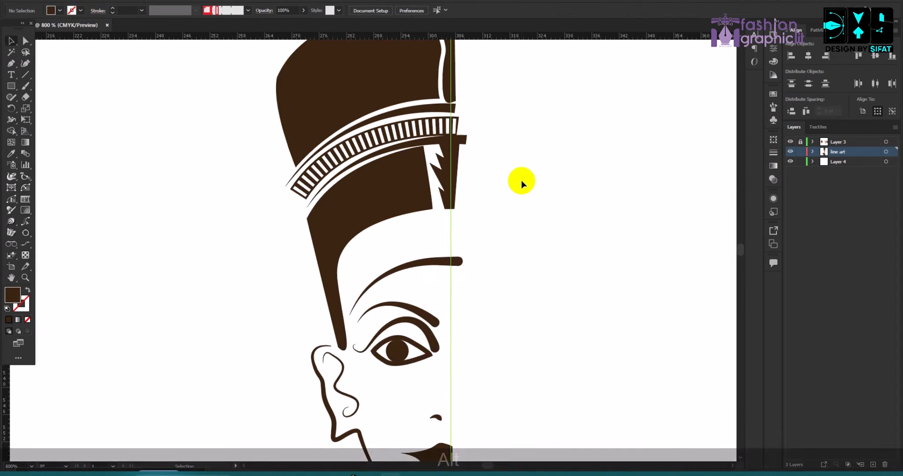
scroll(492, 161, down, 3)
scroll(501, 264, up, 5)
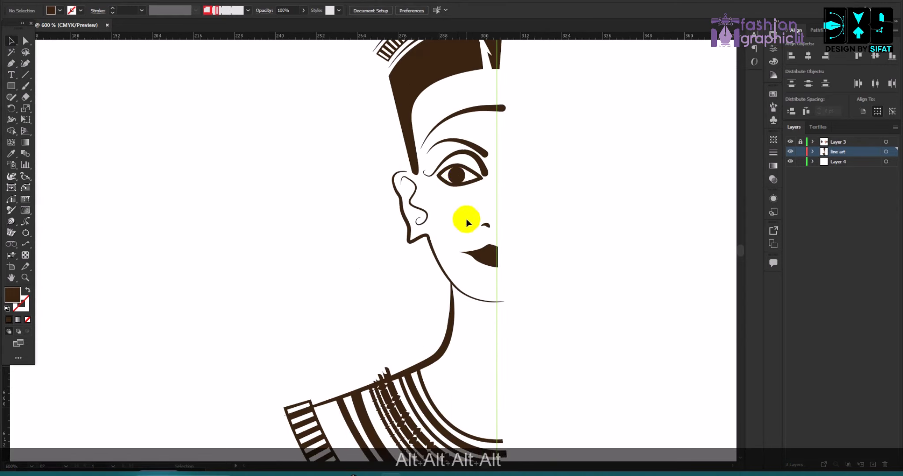
Recolour the small highlight circle in the pupil white by sampling the background with the Eyedropper
click(450, 155)
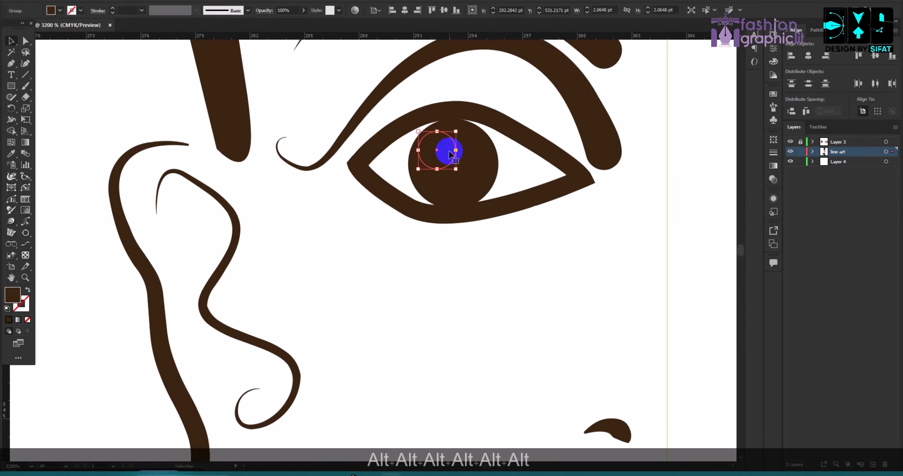
scroll(450, 154, up, 1)
key(i)
click(539, 290)
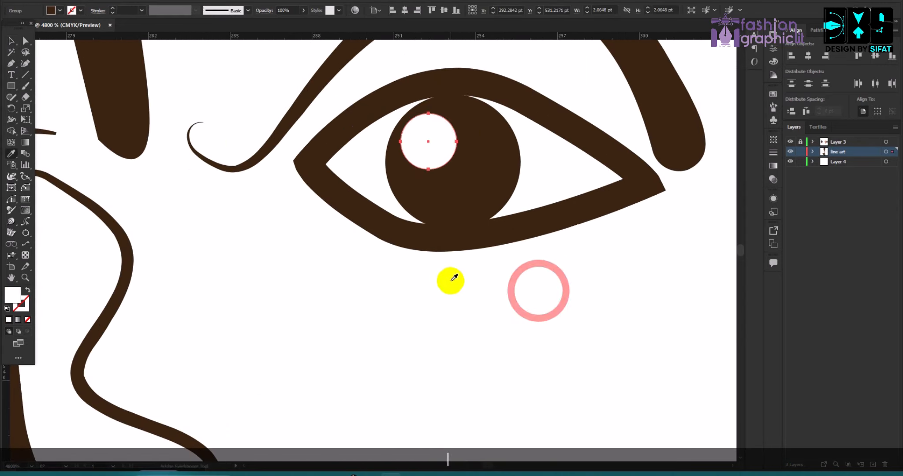
scroll(540, 228, down, 4)
click(11, 40)
click(145, 117)
scroll(248, 175, down, 4)
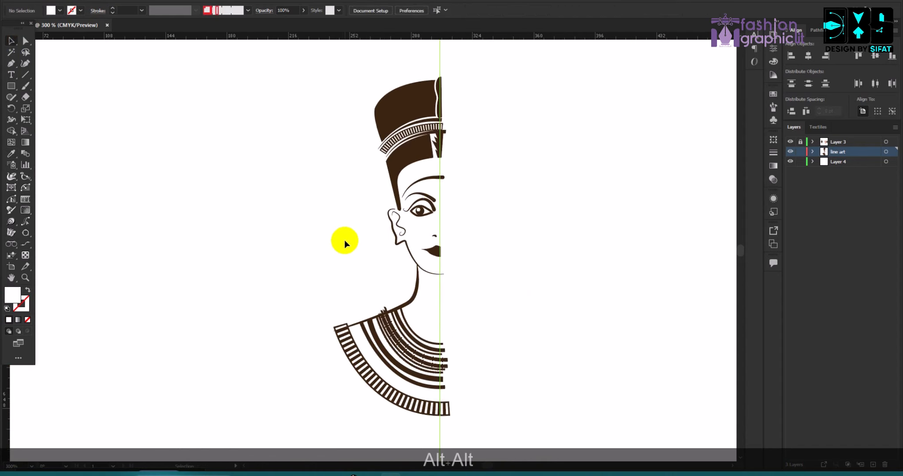
Trim the pointed tip of the shoulder line that protrudes beyond the collar's outer rectangle row with the Shape Builder tool
drag(295, 66, 434, 417)
scroll(337, 349, up, 7)
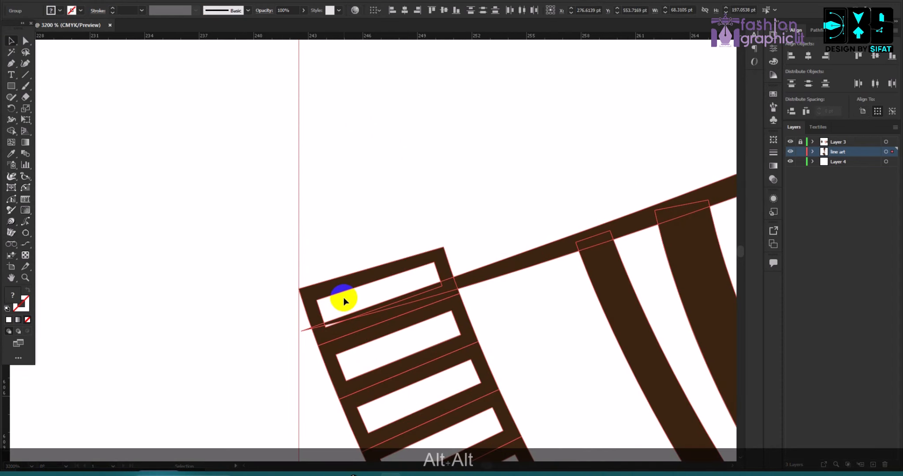
key(shift+m)
key(shift+m)
scroll(340, 297, up, 3)
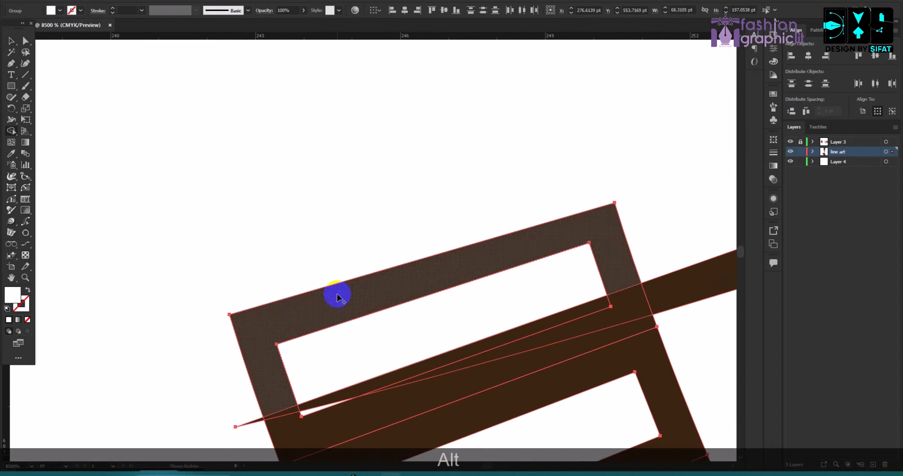
scroll(308, 303, down, 4)
drag(236, 89, 265, 183)
scroll(267, 202, up, 4)
scroll(302, 296, down, 1)
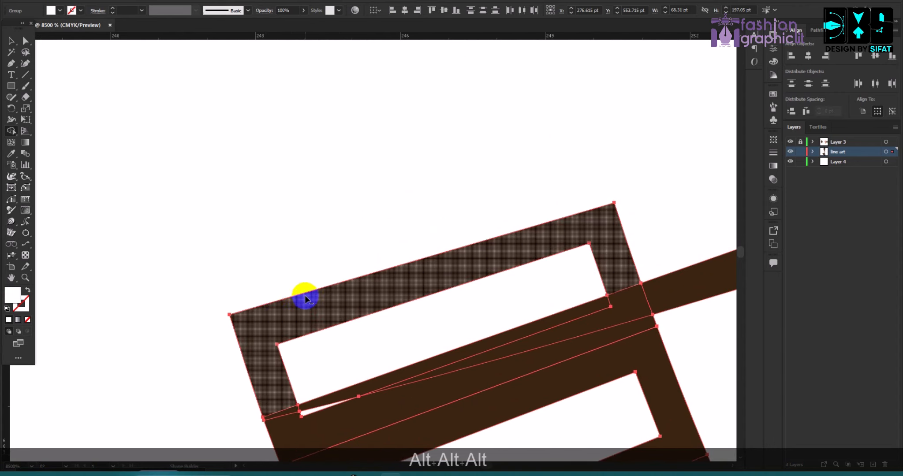
scroll(237, 306, down, 1)
scroll(446, 283, down, 1)
scroll(440, 250, down, 1)
scroll(381, 259, down, 4)
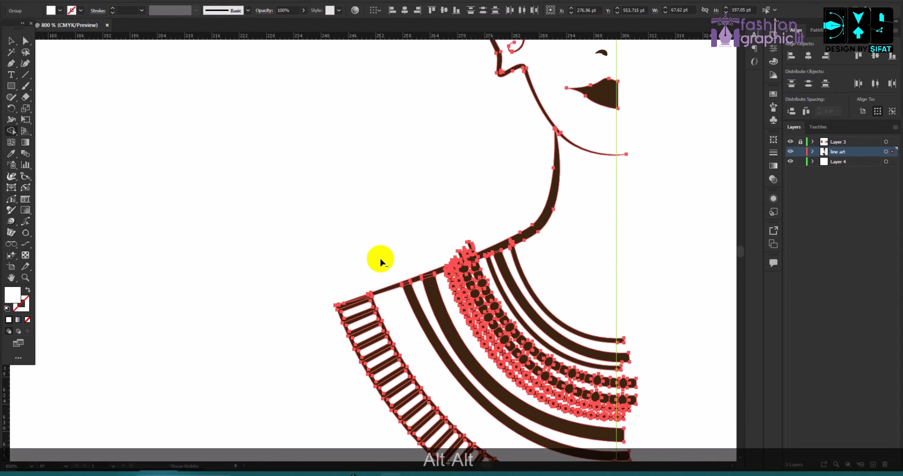
Remove the bead-row ends protruding above the shoulder line with the Shape Builder tool, then deselect the artwork
scroll(467, 259, up, 3)
scroll(501, 232, up, 2)
drag(504, 218, 463, 261)
scroll(463, 261, up, 3)
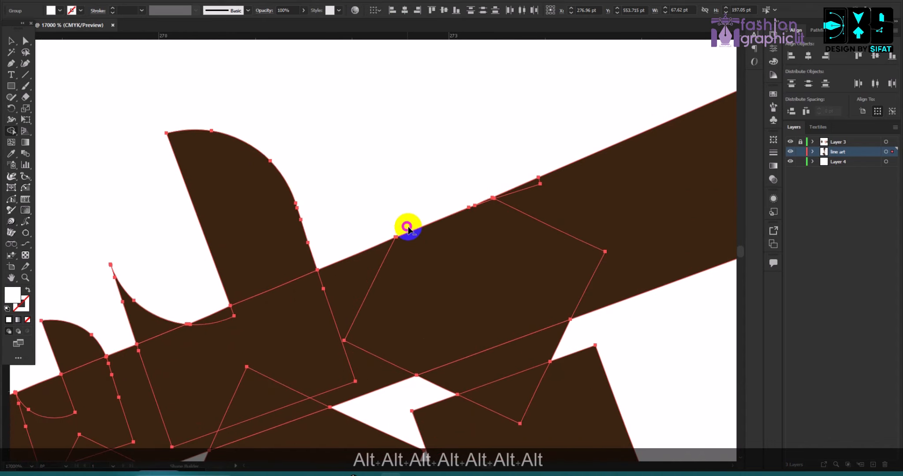
drag(341, 216, 221, 262)
drag(182, 296, 118, 323)
scroll(317, 284, down, 3)
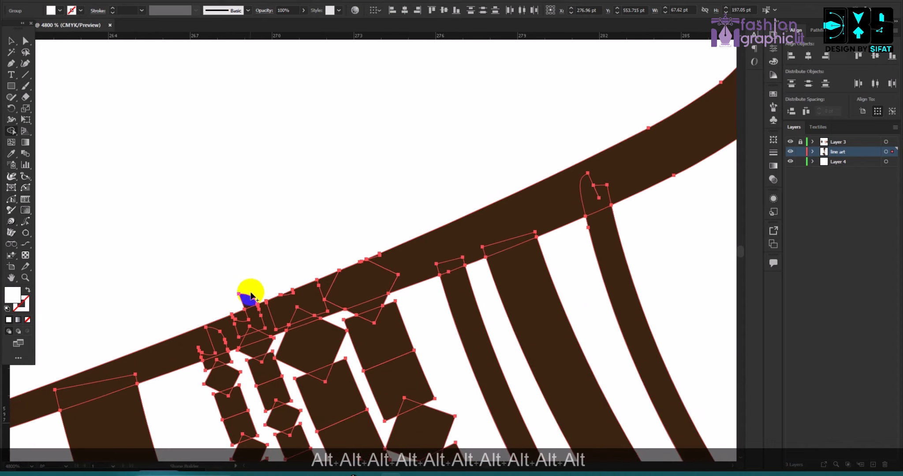
scroll(252, 295, up, 3)
drag(258, 282, 157, 322)
scroll(265, 286, down, 4)
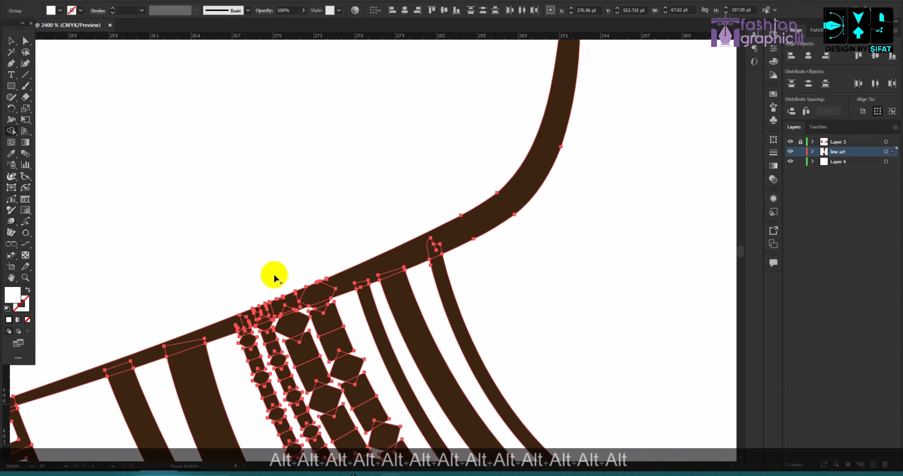
scroll(273, 256, down, 4)
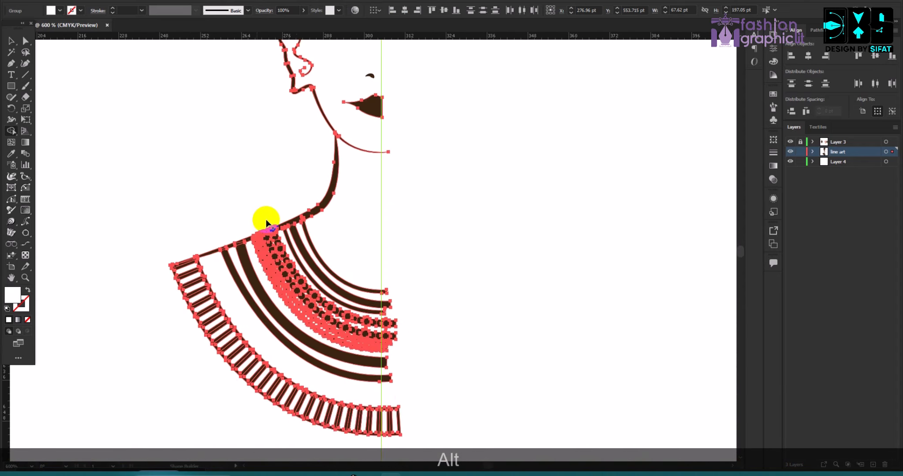
click(11, 42)
scroll(373, 173, up, 3)
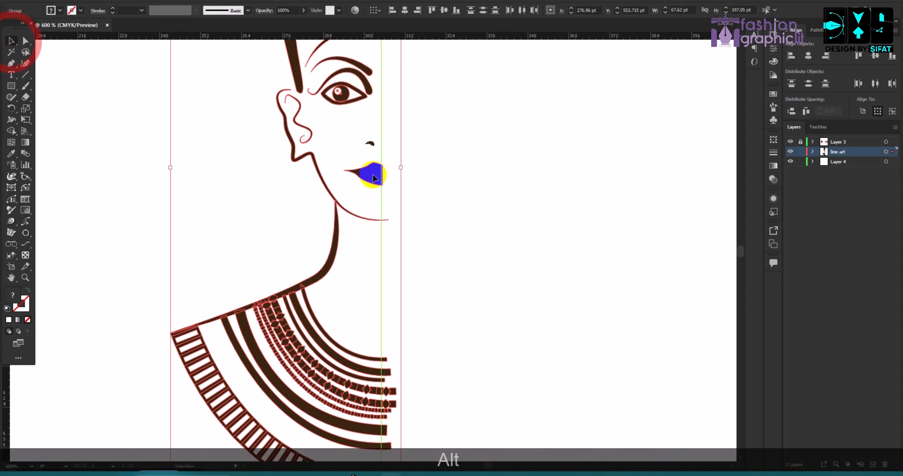
click(449, 196)
Draw a closed Pen shape over the headband ends protruding past the headdress's outer left edge, down to the lower section's corner
scroll(449, 196, up, 7)
scroll(450, 196, up, 5)
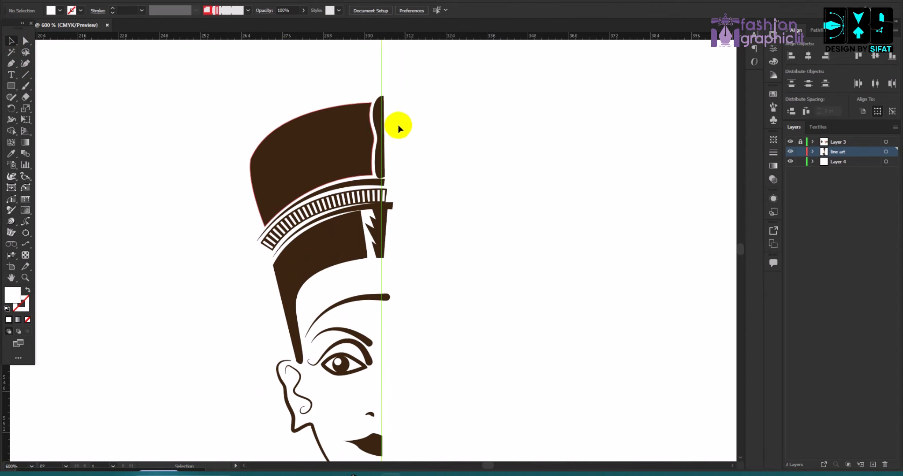
scroll(219, 200, up, 5)
scroll(288, 204, down, 1)
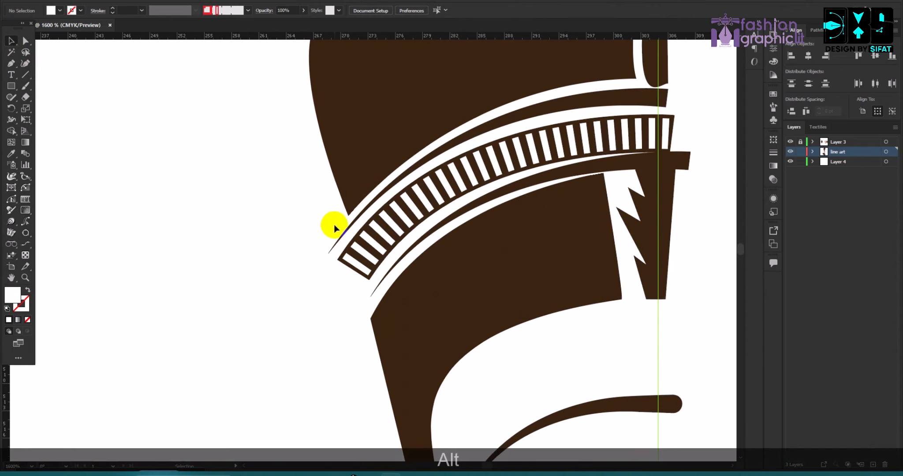
click(11, 63)
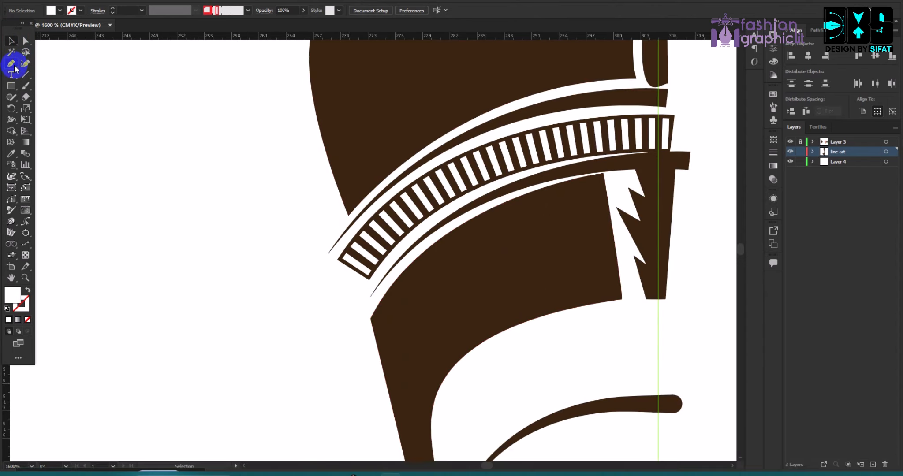
scroll(345, 203, up, 2)
click(345, 163)
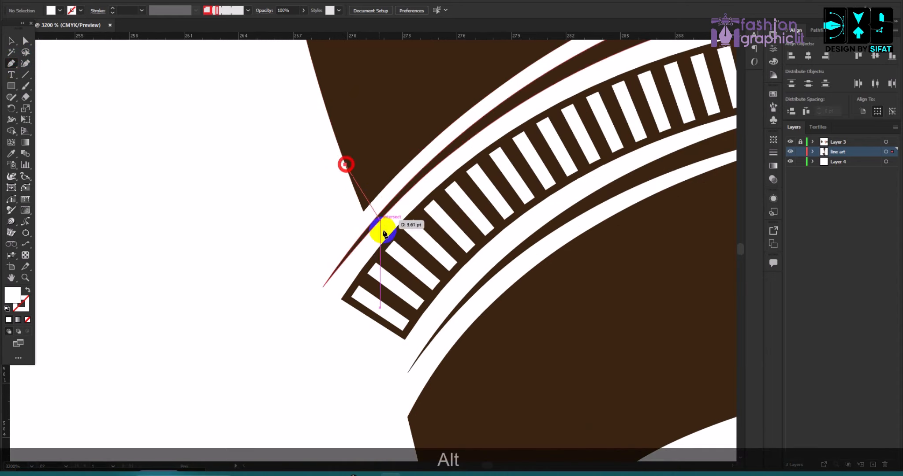
scroll(388, 265, down, 5)
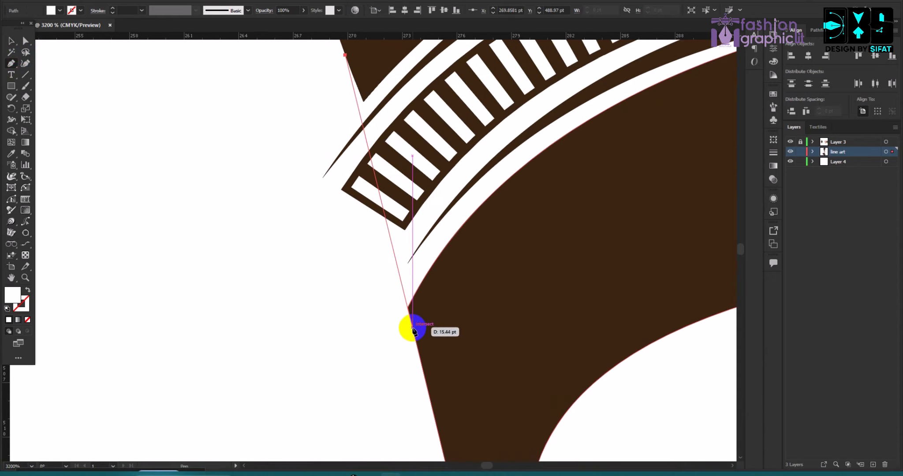
click(412, 326)
scroll(159, 293, up, 4)
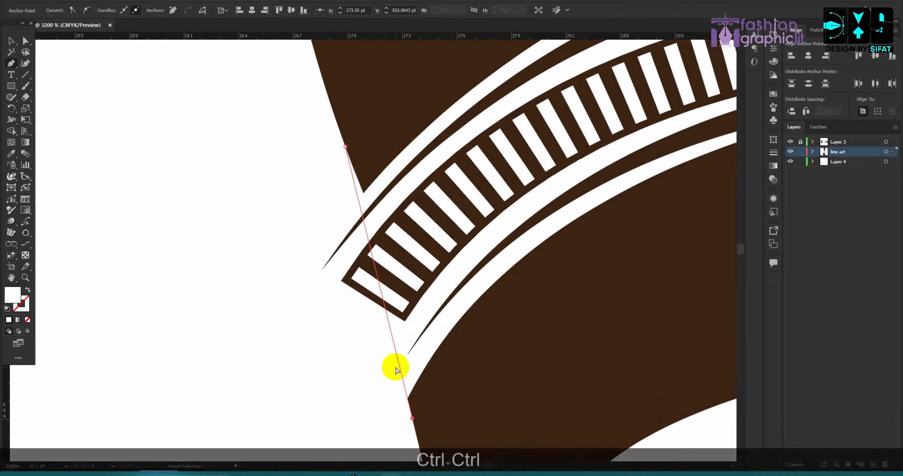
key(ctrl+z)
click(407, 403)
drag(322, 380, 319, 367)
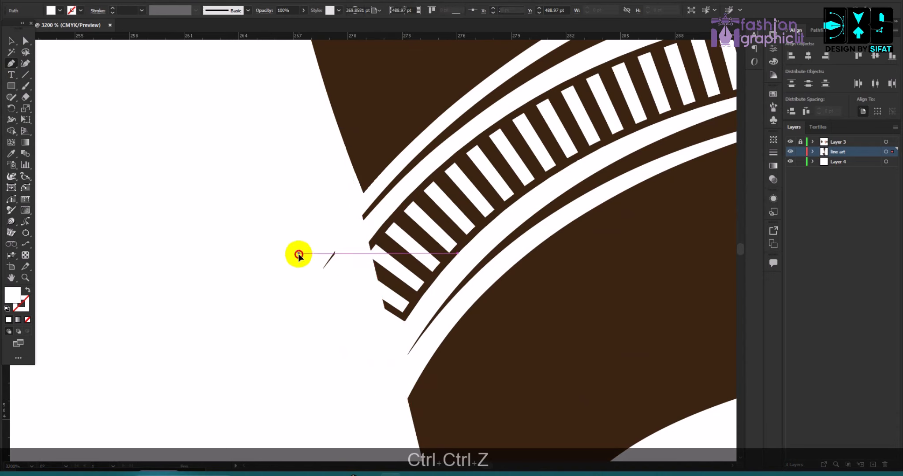
drag(299, 253, 298, 249)
click(346, 147)
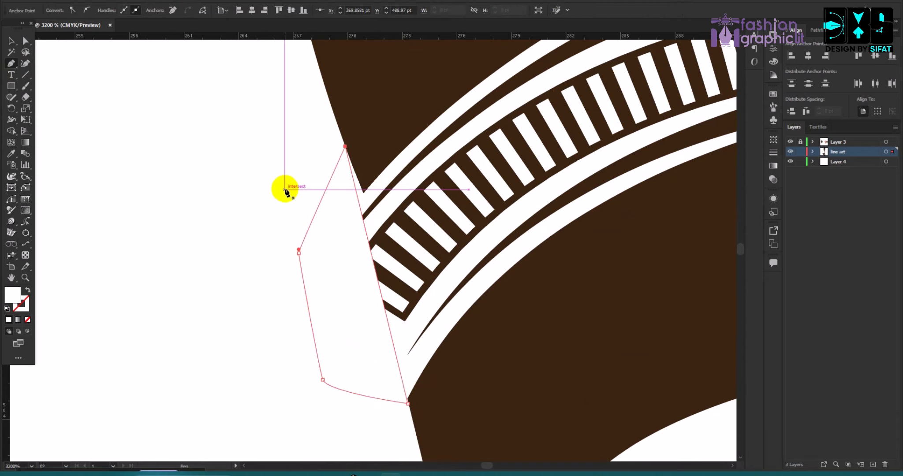
Fill the new shape over the headband ends with red and deselect it
click(11, 41)
click(322, 185)
click(327, 187)
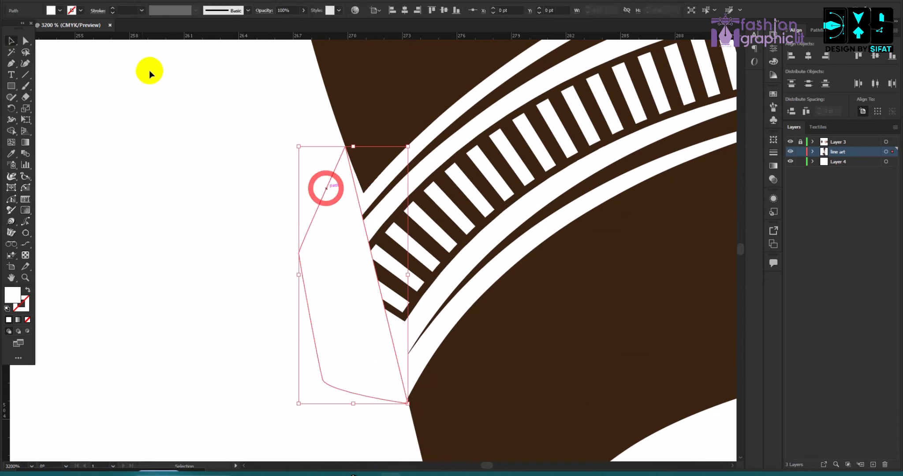
click(61, 10)
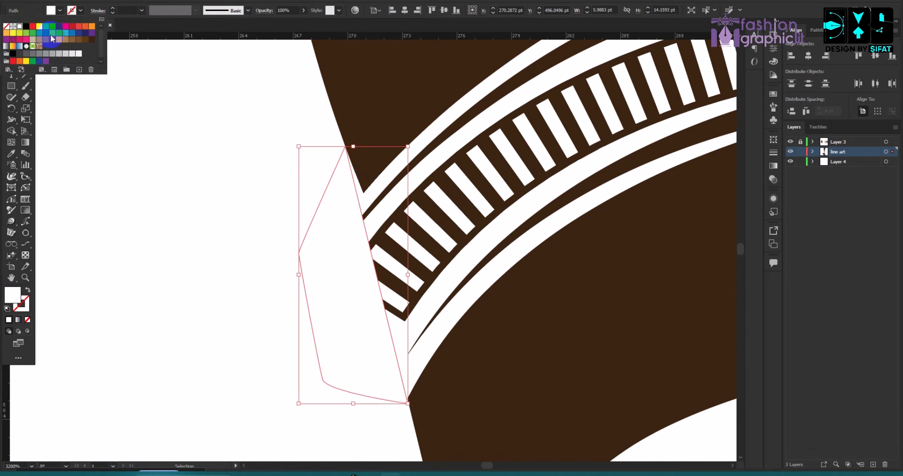
click(32, 27)
click(115, 78)
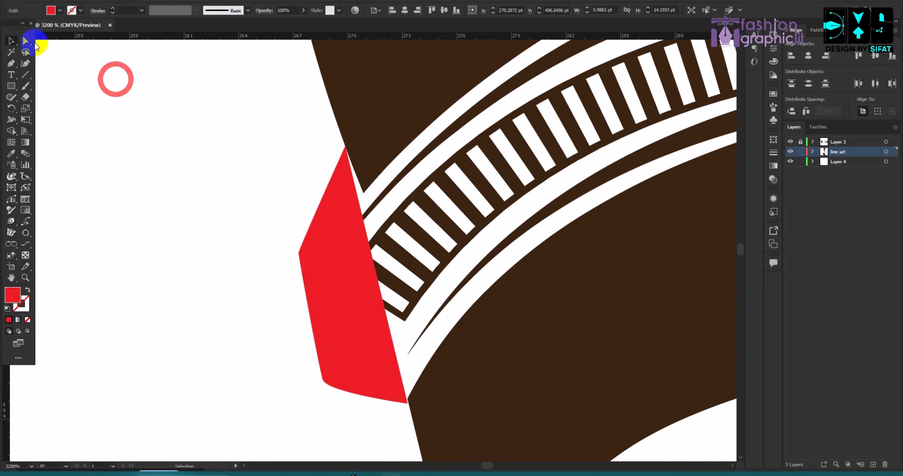
Move the crown's lower outer corner anchor onto the red shape's inner edge with the Direct Selection tool
click(24, 38)
scroll(319, 114, up, 1)
alt+click(386, 227)
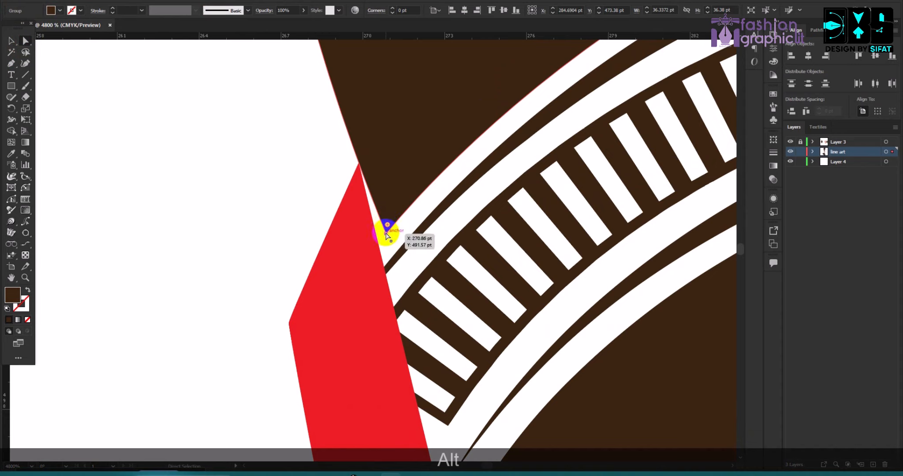
drag(385, 234, 376, 239)
key(ctrl+z)
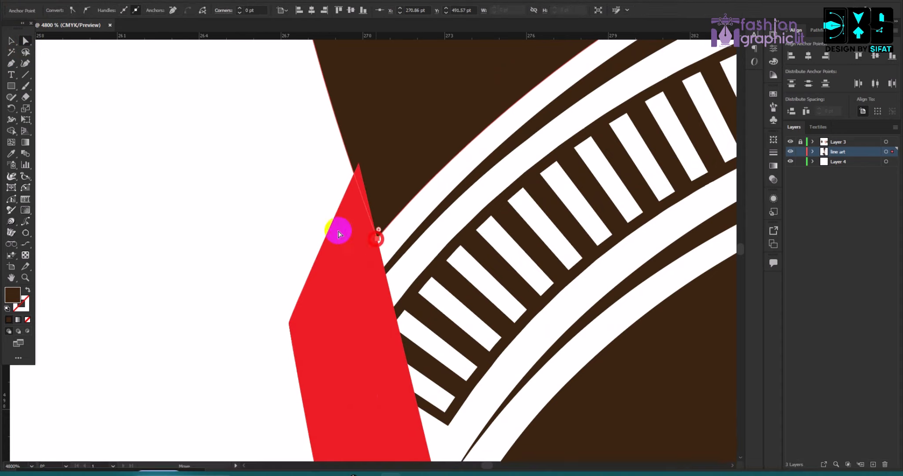
click(269, 193)
scroll(472, 187, down, 4)
scroll(397, 177, up, 2)
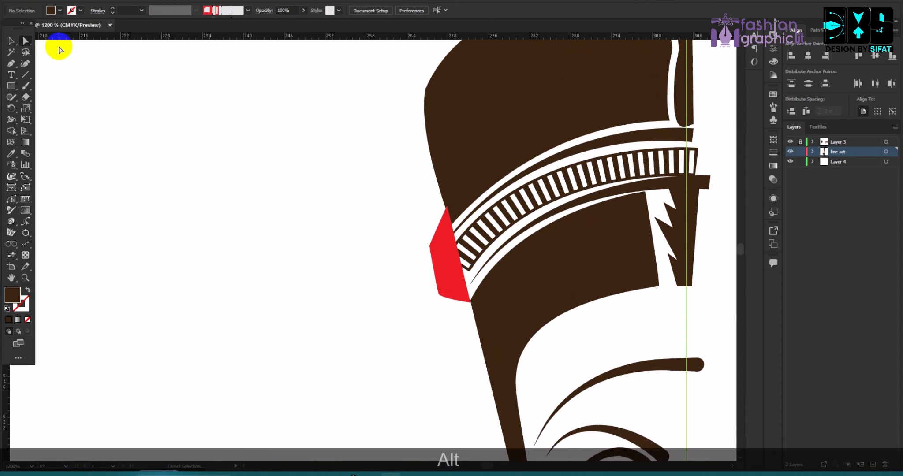
Cut away the headband ends covered by the red shape, including the shape's main pieces, with the Shape Builder tool
click(11, 40)
scroll(408, 239, up, 3)
drag(321, 147, 526, 397)
key(shift+m)
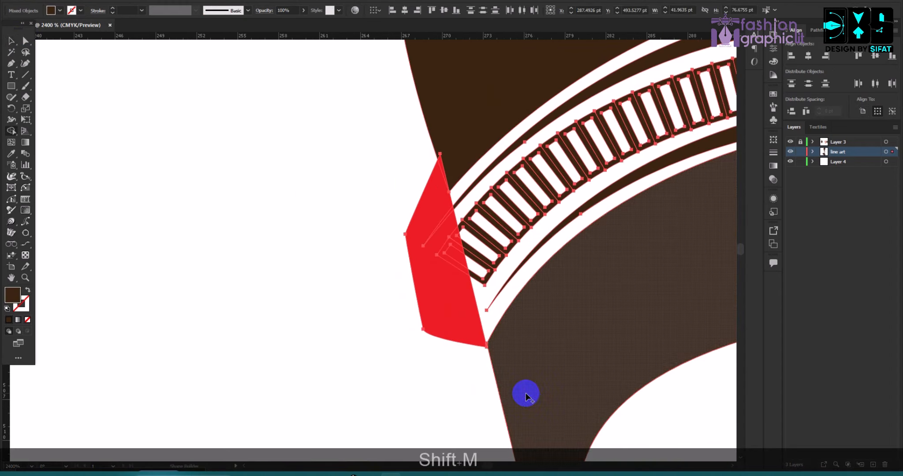
scroll(454, 302, up, 2)
alt+click(428, 196)
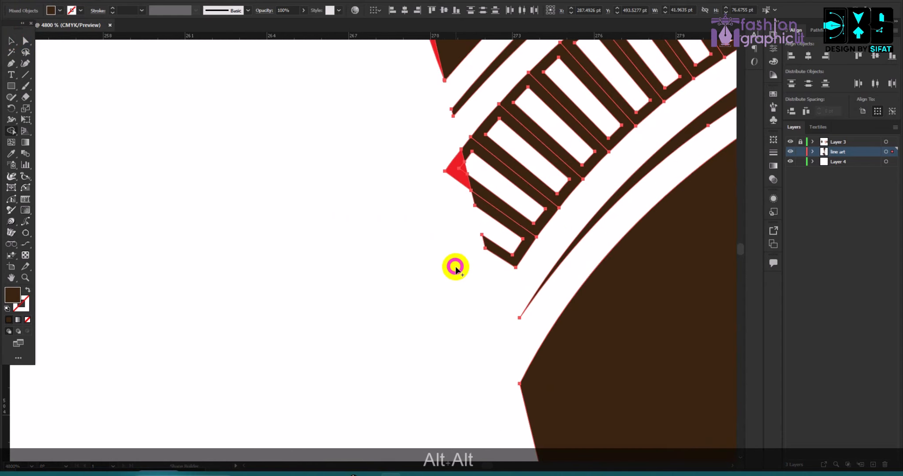
scroll(472, 282, up, 3)
scroll(448, 274, up, 2)
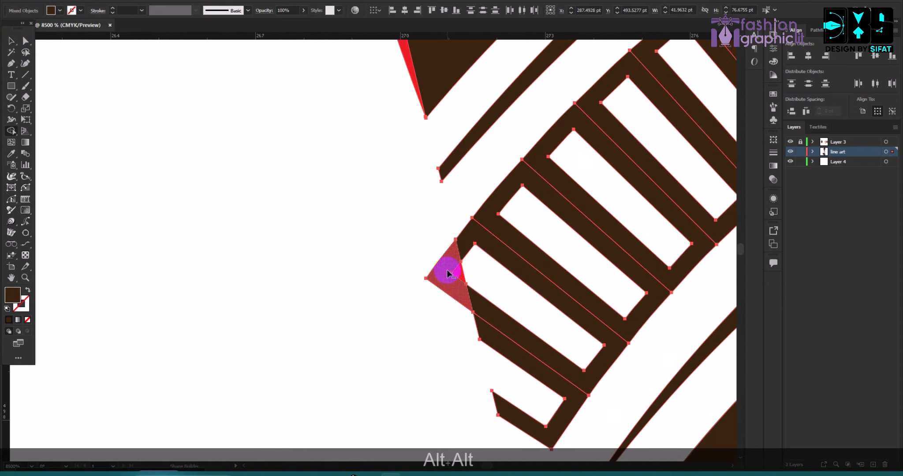
alt+click(455, 263)
scroll(434, 195, down, 1)
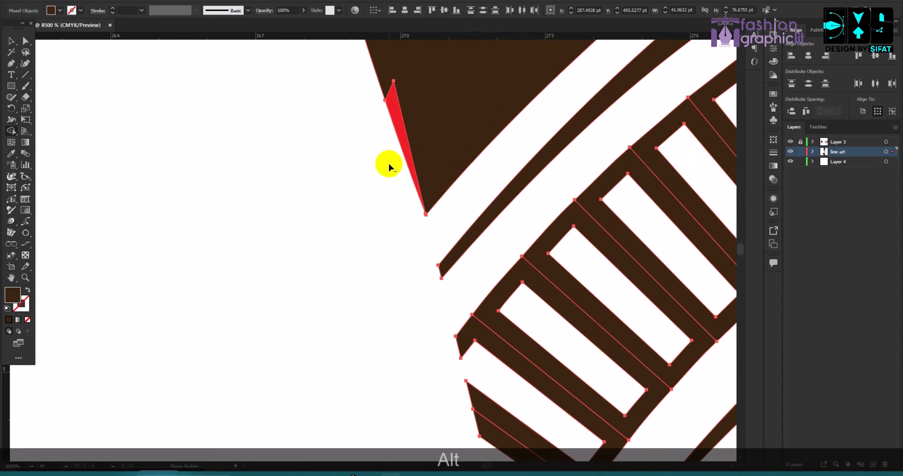
scroll(389, 166, down, 2)
Delete the leftover red sliver at the crown's lower outer corner
click(12, 41)
click(50, 70)
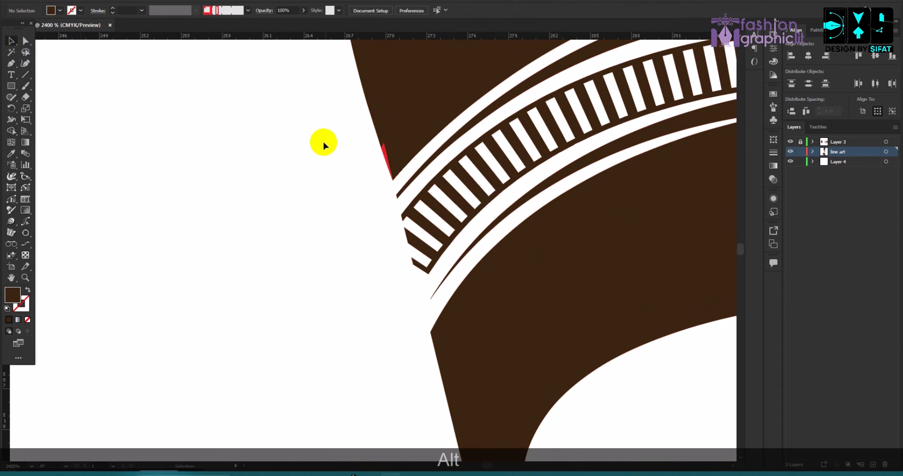
click(387, 166)
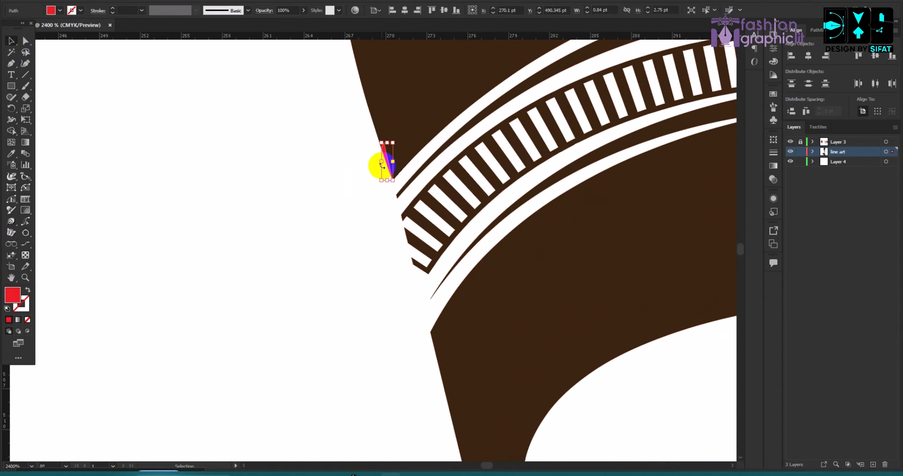
key(BackSpace)
scroll(328, 203, down, 3)
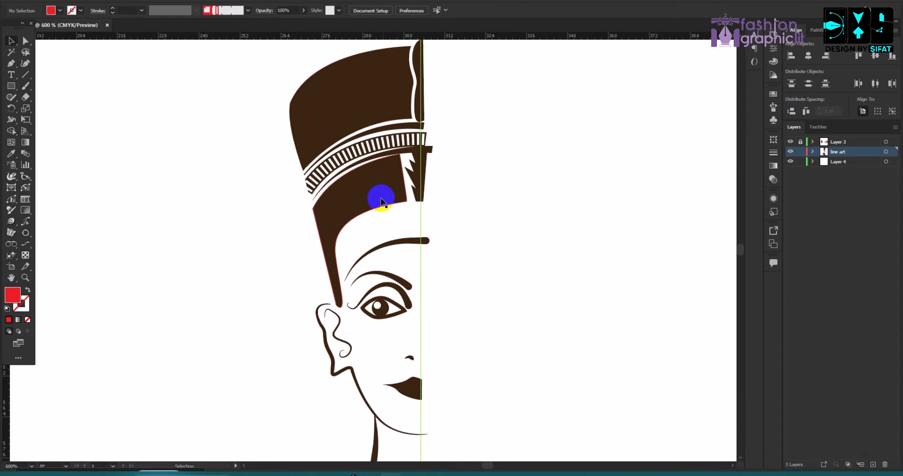
scroll(454, 250, up, 2)
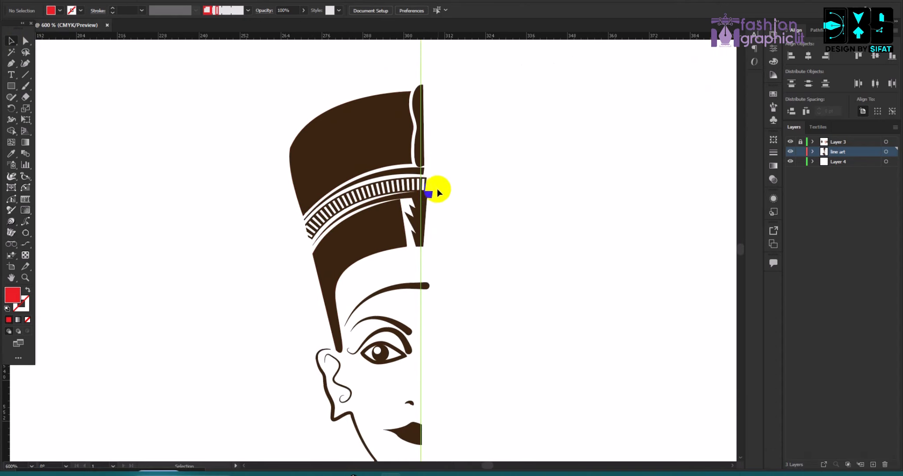
Erase all artwork extending past the vertical centre guide with a rectangular Eraser area covering the portrait's full height
scroll(428, 344, down, 2)
scroll(413, 302, down, 3)
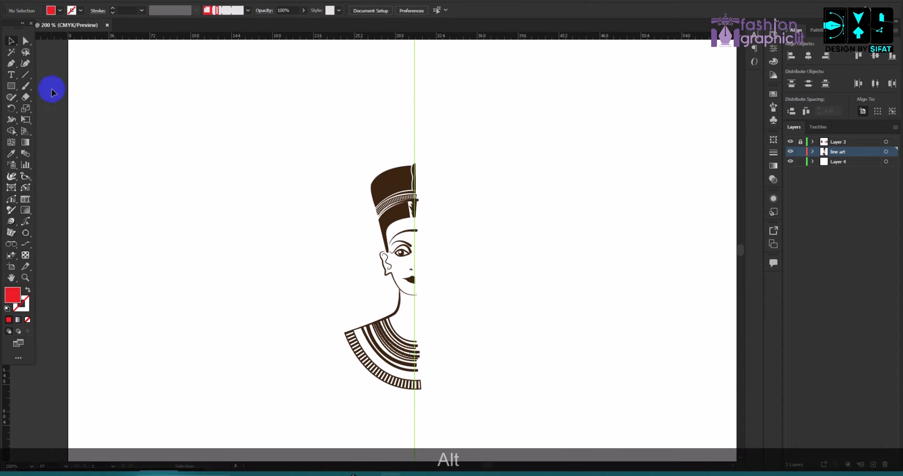
click(26, 97)
mouse_move(547, 426)
mouse_down()
mouse_move(520, 393)
mouse_move(451, 211)
mouse_move(415, 152)
mouse_up()
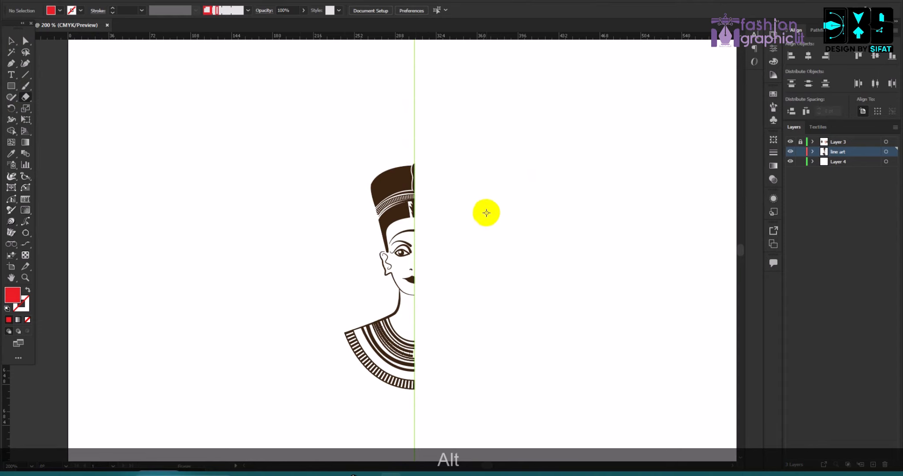
scroll(308, 138, up, 3)
scroll(322, 134, down, 3)
Delete the vertical centre guide
click(11, 40)
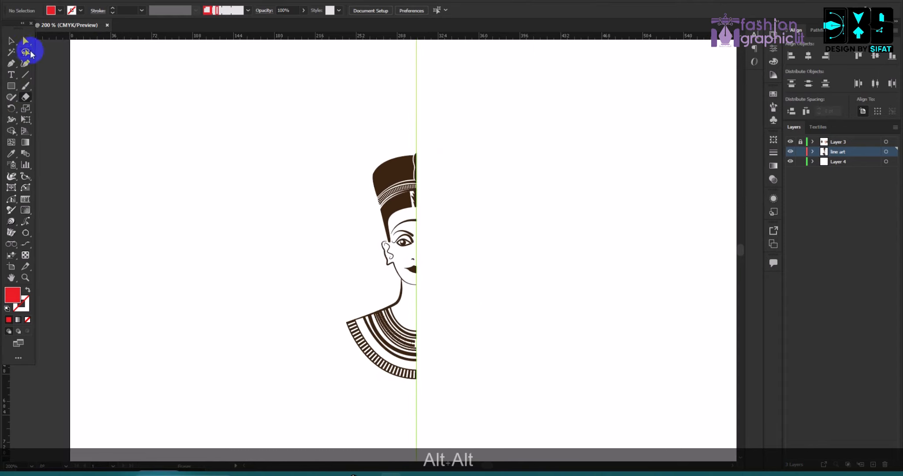
click(416, 75)
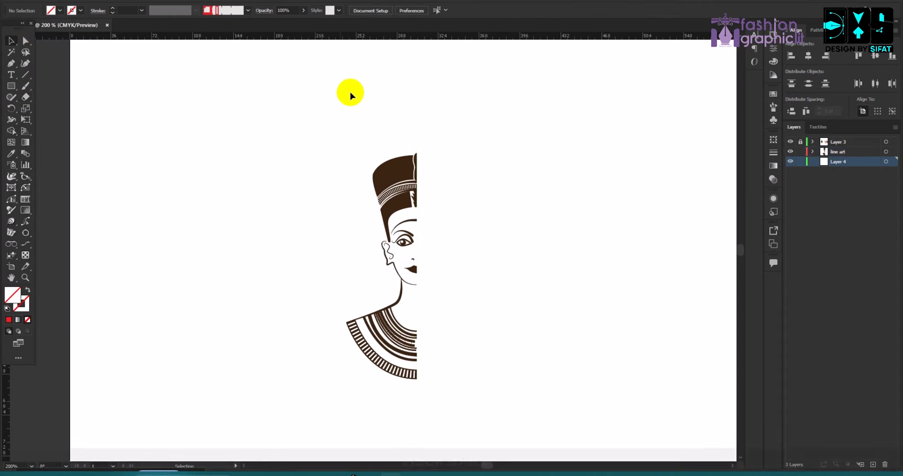
key(BackSpace)
Group the whole half portrait and create a copy of it reflected across the vertical axis
drag(308, 101, 568, 419)
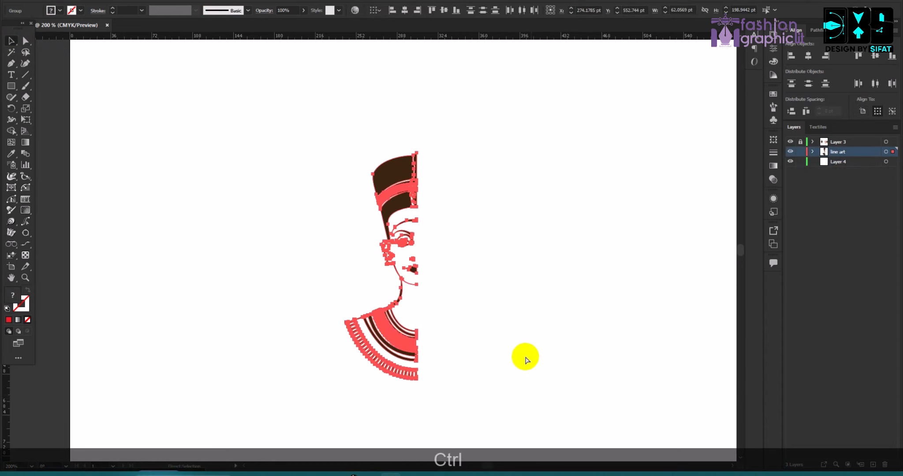
scroll(524, 358, down, 3)
key(ctrl+g)
right_click(410, 127)
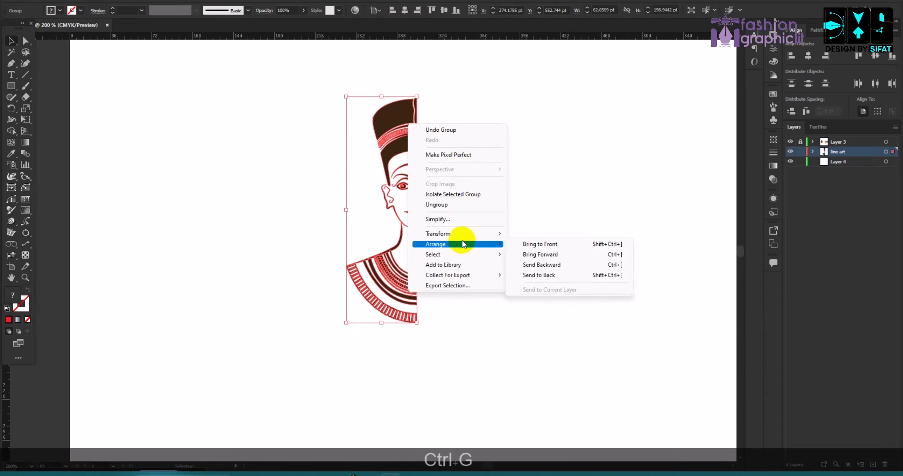
mouse_move(459, 234)
click(561, 269)
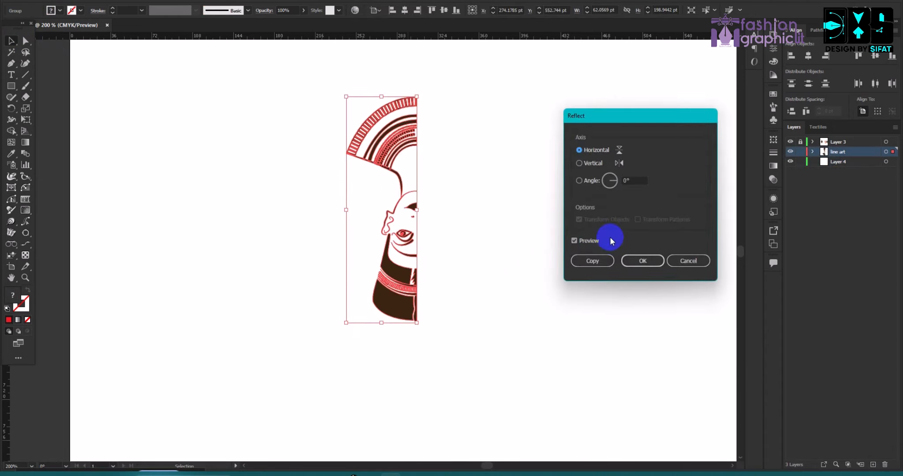
click(580, 164)
click(592, 260)
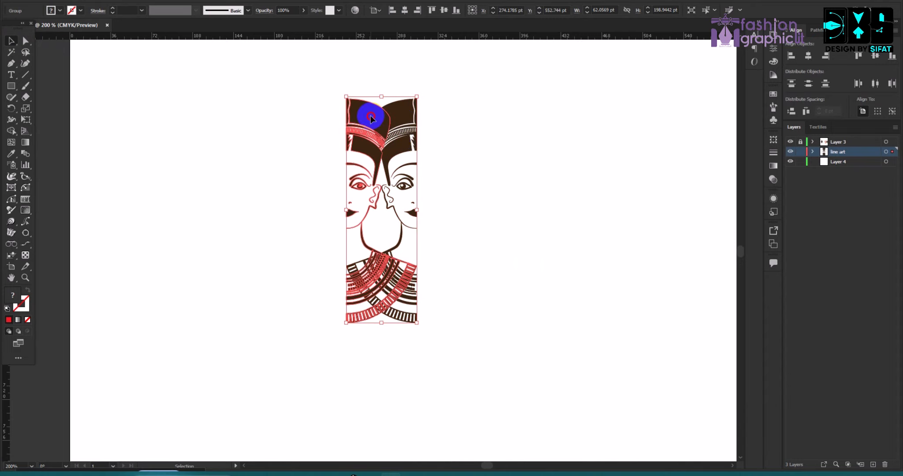
Move the reflected copy horizontally until it joins the original half along the centre line, then deselect it
drag(369, 115, 449, 126)
alt+scroll(419, 99, up, 5)
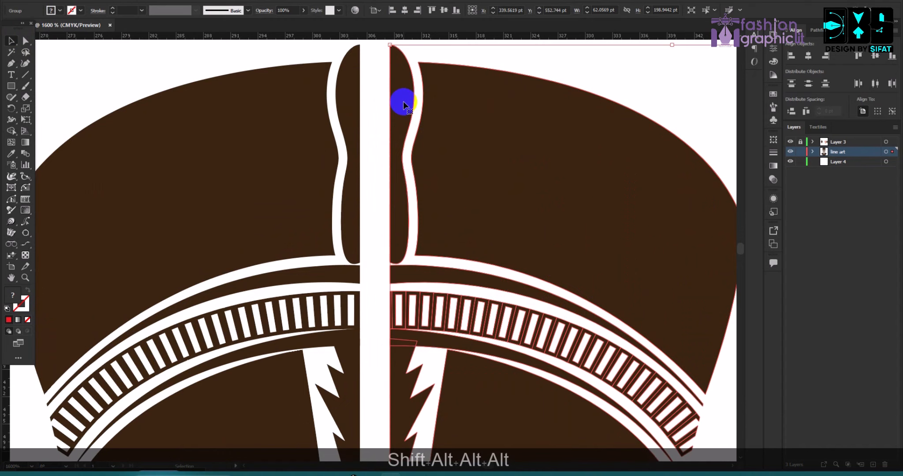
drag(403, 104, 371, 102)
alt+scroll(371, 103, down, 3)
scroll(417, 159, down, 2)
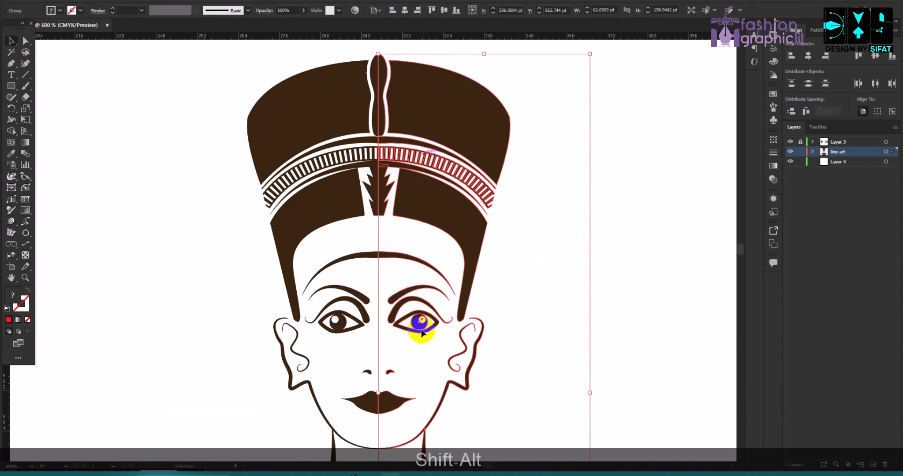
click(554, 286)
scroll(549, 278, down, 2)
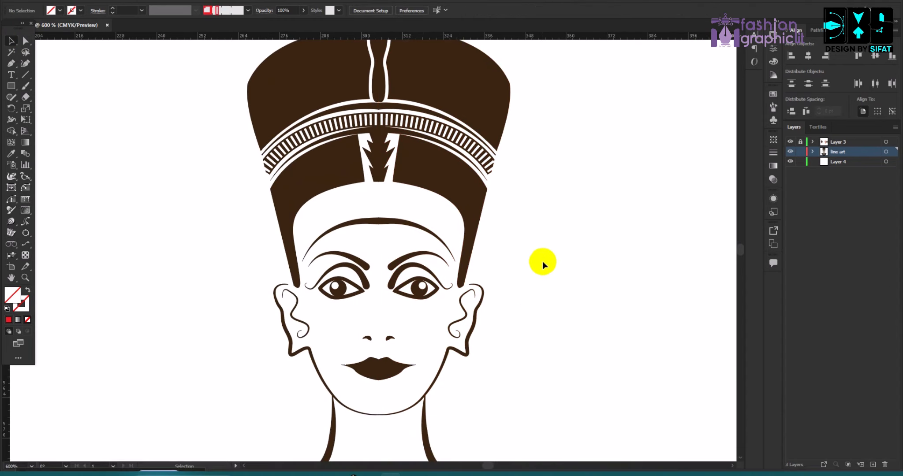
Group the two halves of the portrait into one object and deselect it
alt+scroll(538, 227, down, 3)
drag(359, 101, 632, 424)
key(ctrl+g)
click(625, 333)
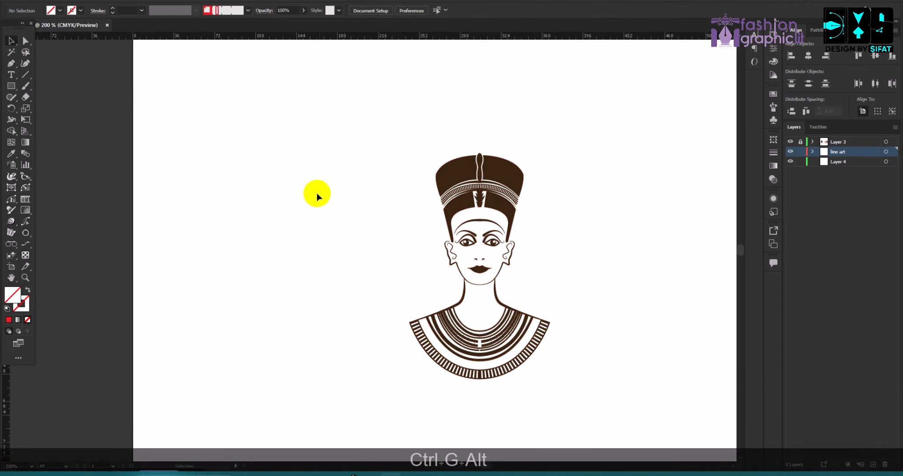
Enlarge the grouped queen portrait proportionally to roughly twice its size in the page's empty lower area, then deselect it
alt+scroll(317, 195, down, 3)
alt+scroll(404, 213, up, 1)
drag(368, 222, 352, 138)
scroll(354, 169, up, 2)
click(463, 191)
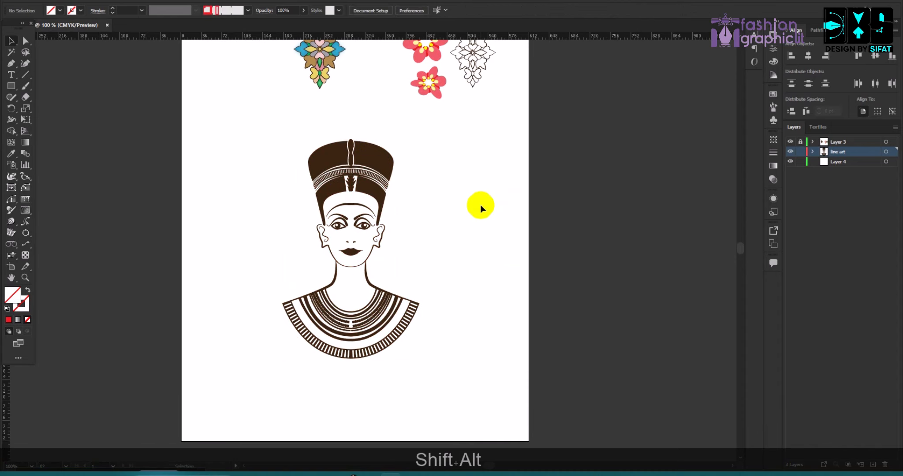
Save the document as the Adobe Illustrator file Untitled-1.ai in the DOWNLOAD folder
click(509, 289)
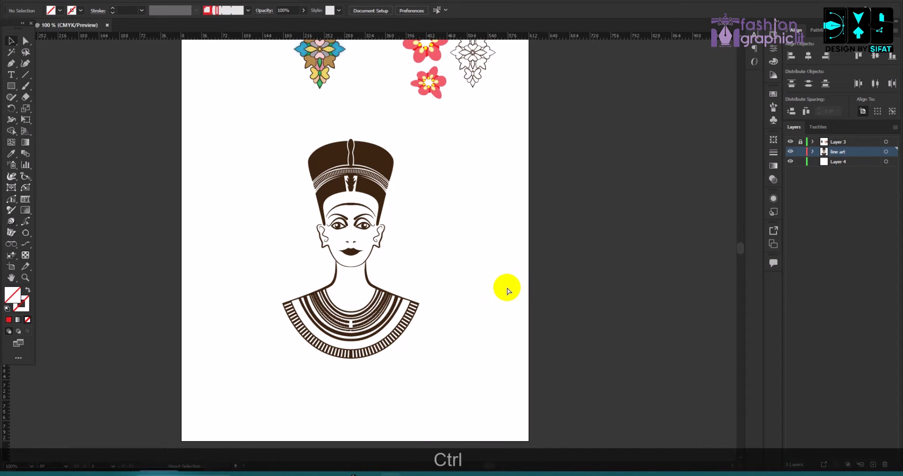
key(ctrl+s)
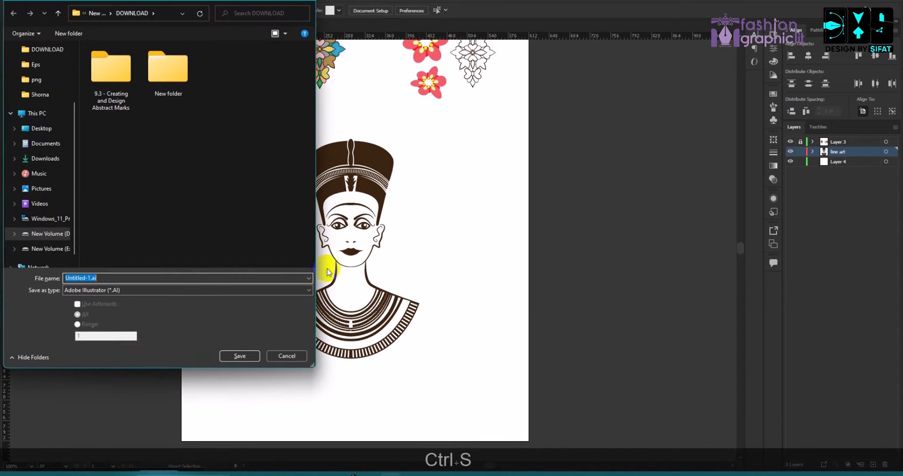
click(243, 355)
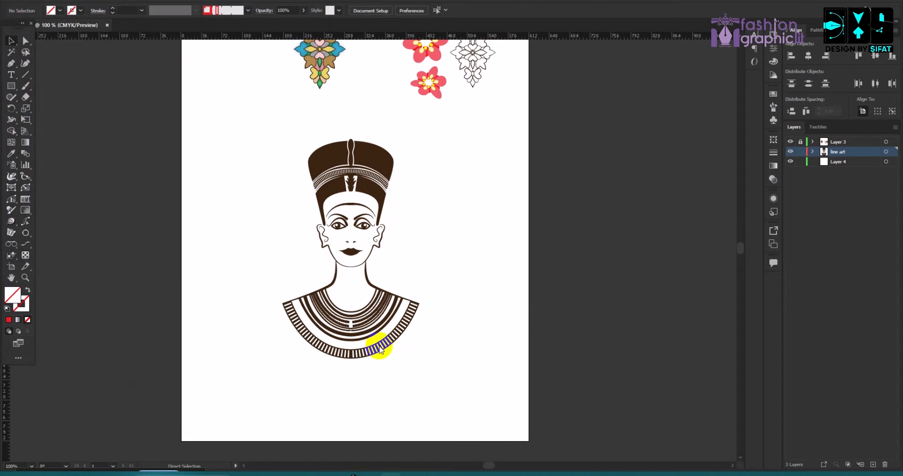
click(496, 364)
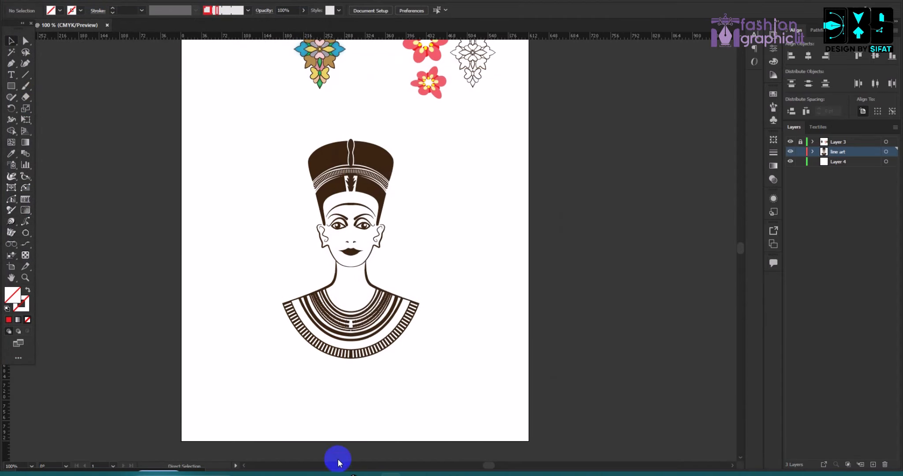
Switch to Chrome, review the E-Fashion, Digital Art and Manipulation outlines in the Fashion Graphic Design Master Course document, and return to the Google Meet call
mouse_move(339, 469)
click(278, 442)
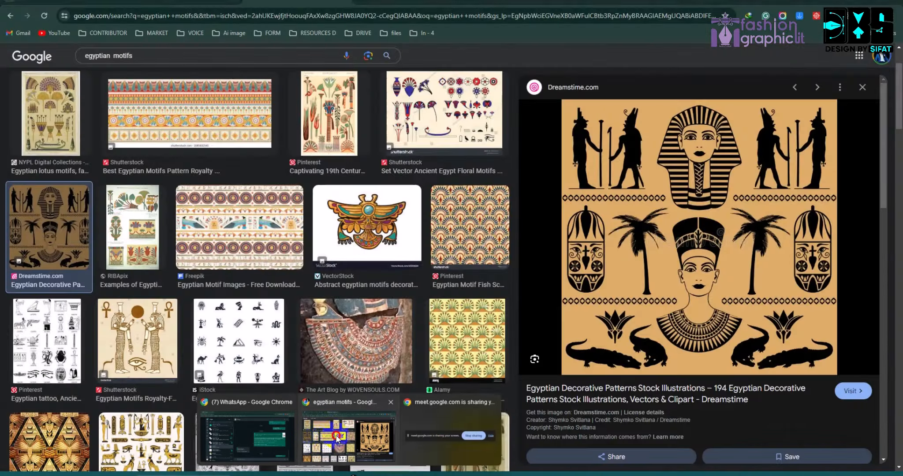
click(163, 7)
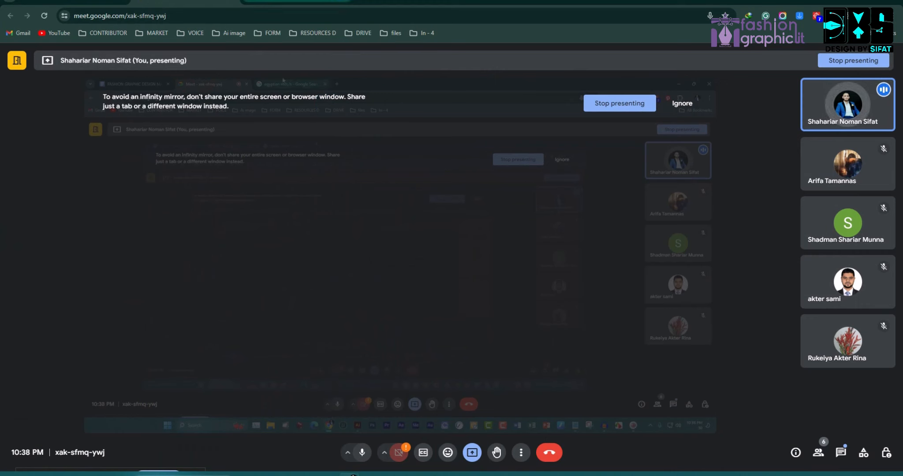
click(59, 1)
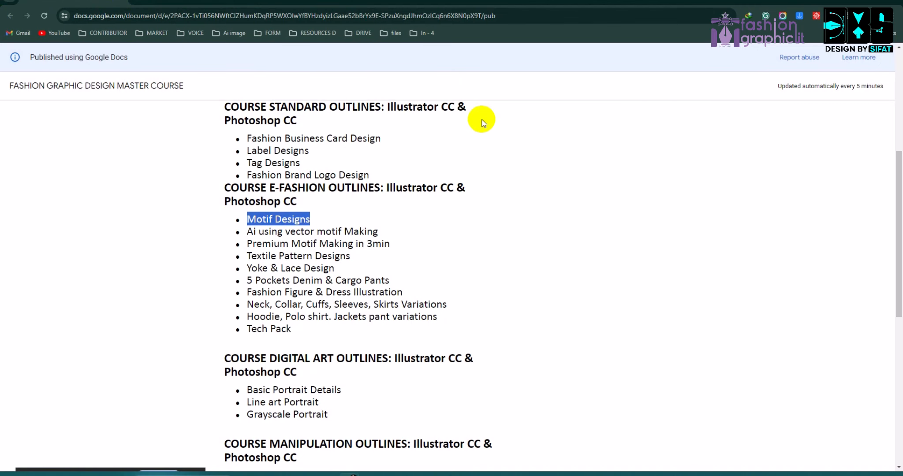
click(537, 19)
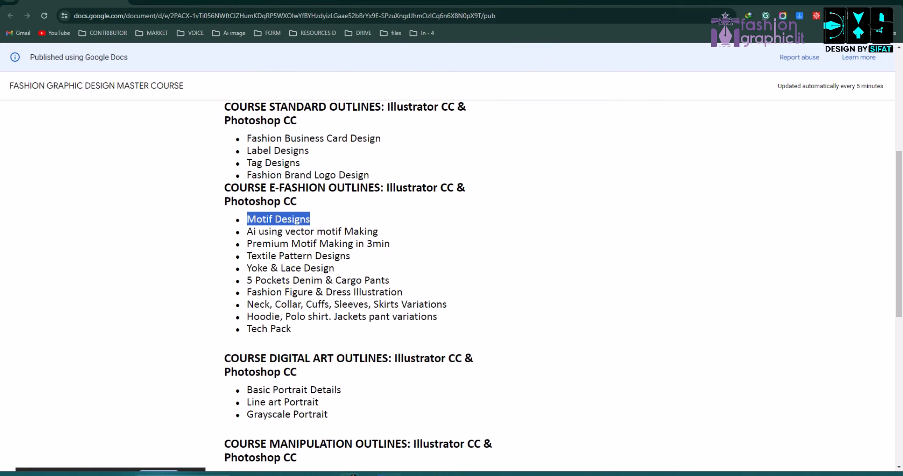
mouse_move(384, 475)
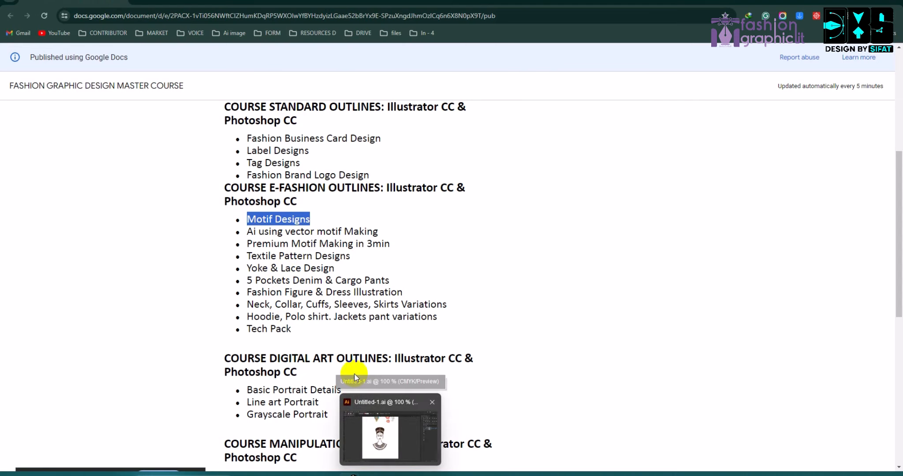
scroll(268, 330, down, 2)
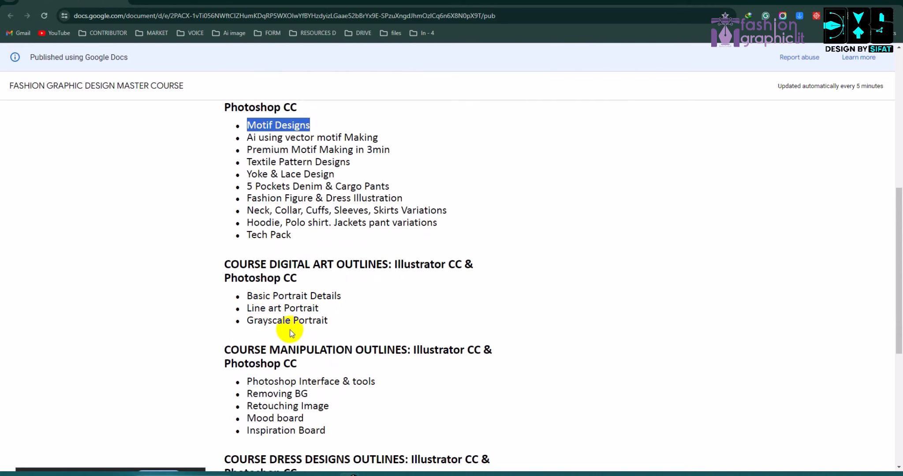
scroll(290, 331, down, 3)
scroll(249, 302, up, 4)
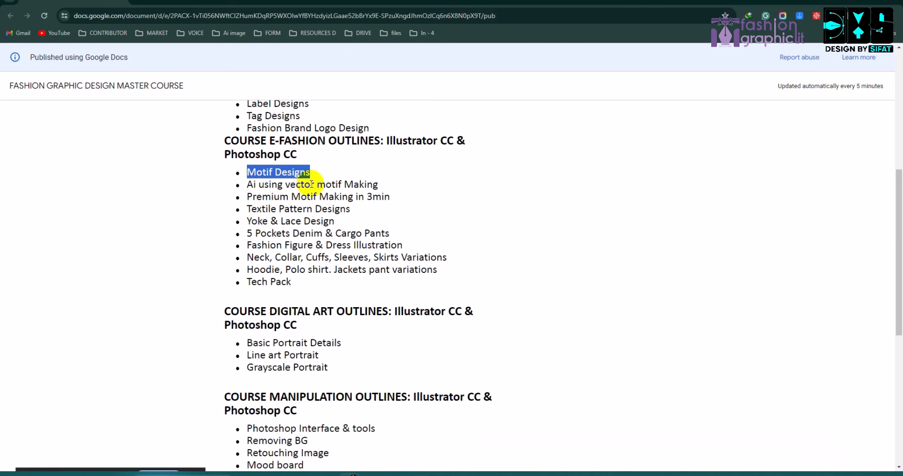
click(185, 1)
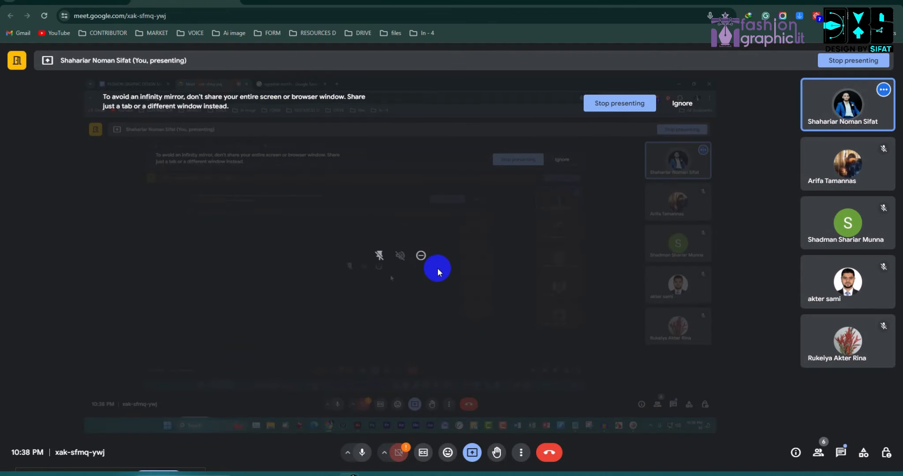